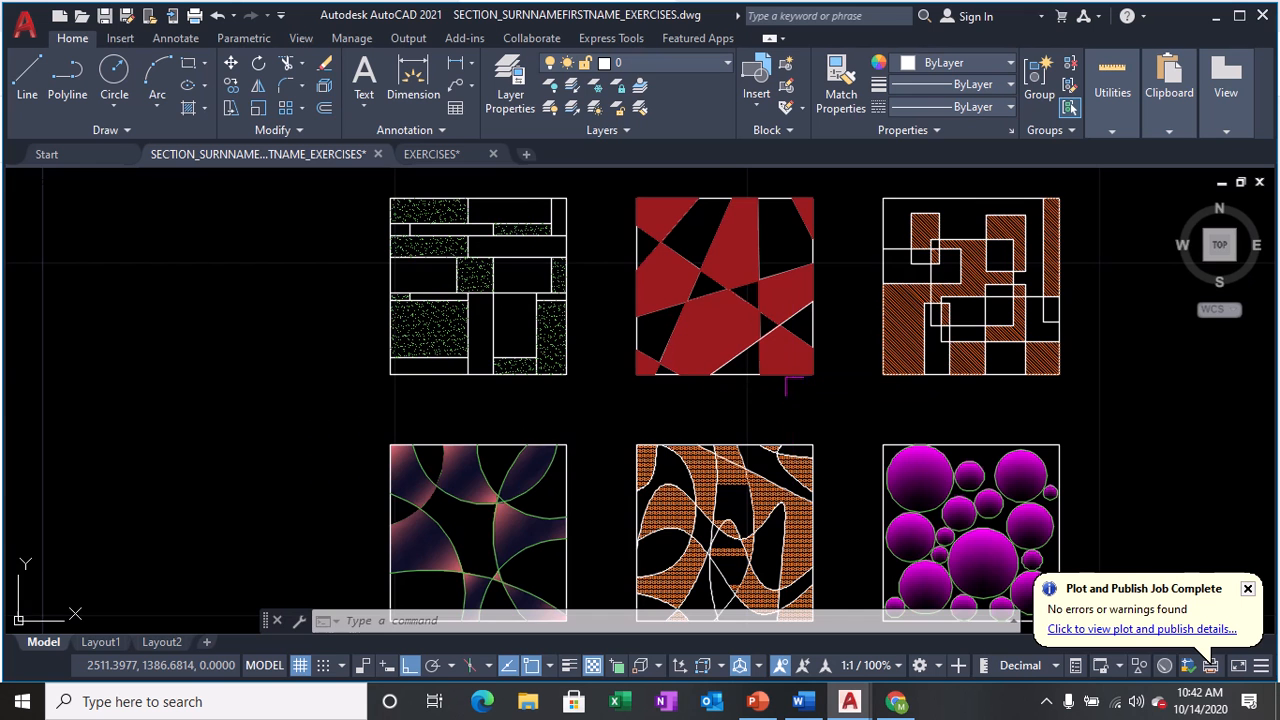
Copy the outlines of the six white-hatched squares, including the diagonal hatch, about 25 units horizontally into the empty space to their right.
{"action": "middle_click_drag", "start_coordinate": [142, 334], "coordinate": [892, 327]}
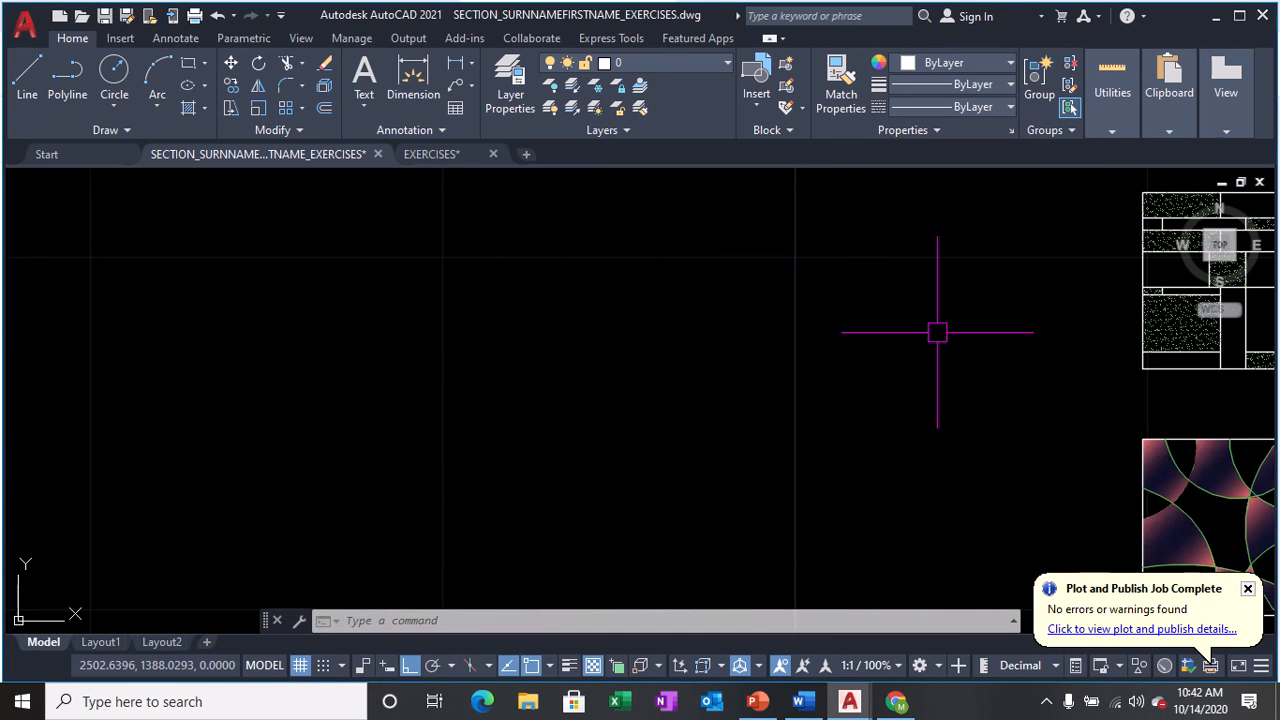
{"action": "middle_click_drag", "start_coordinate": [363, 348], "coordinate": [1171, 344]}
{"action": "type", "text": "co"}
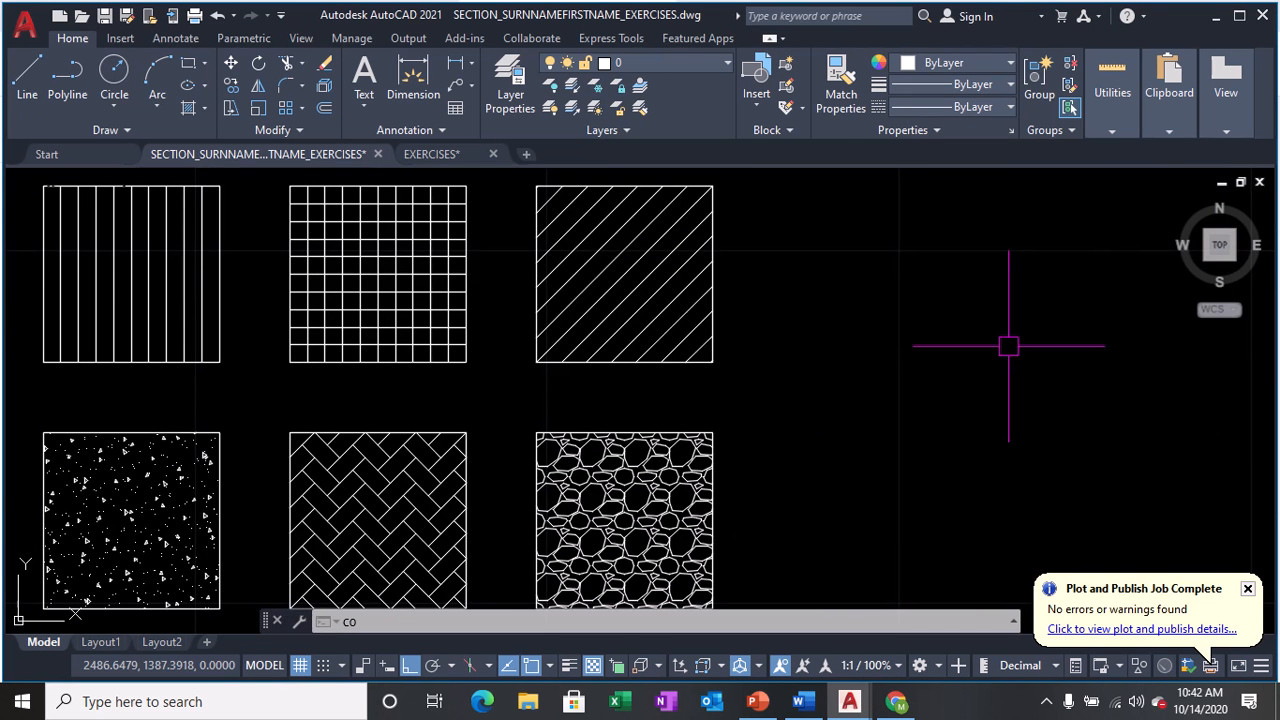
{"action": "key", "text": "Return"}
{"action": "left_click", "coordinate": [41, 222]}
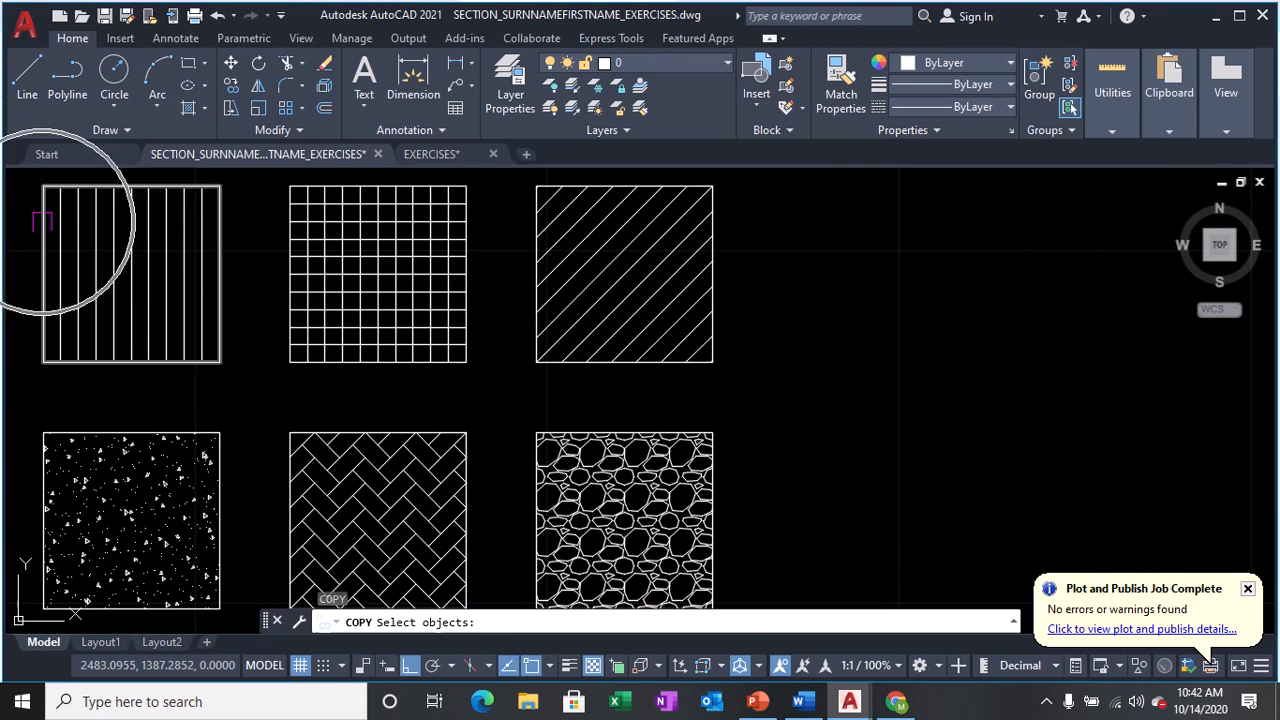
{"action": "left_click", "coordinate": [290, 186]}
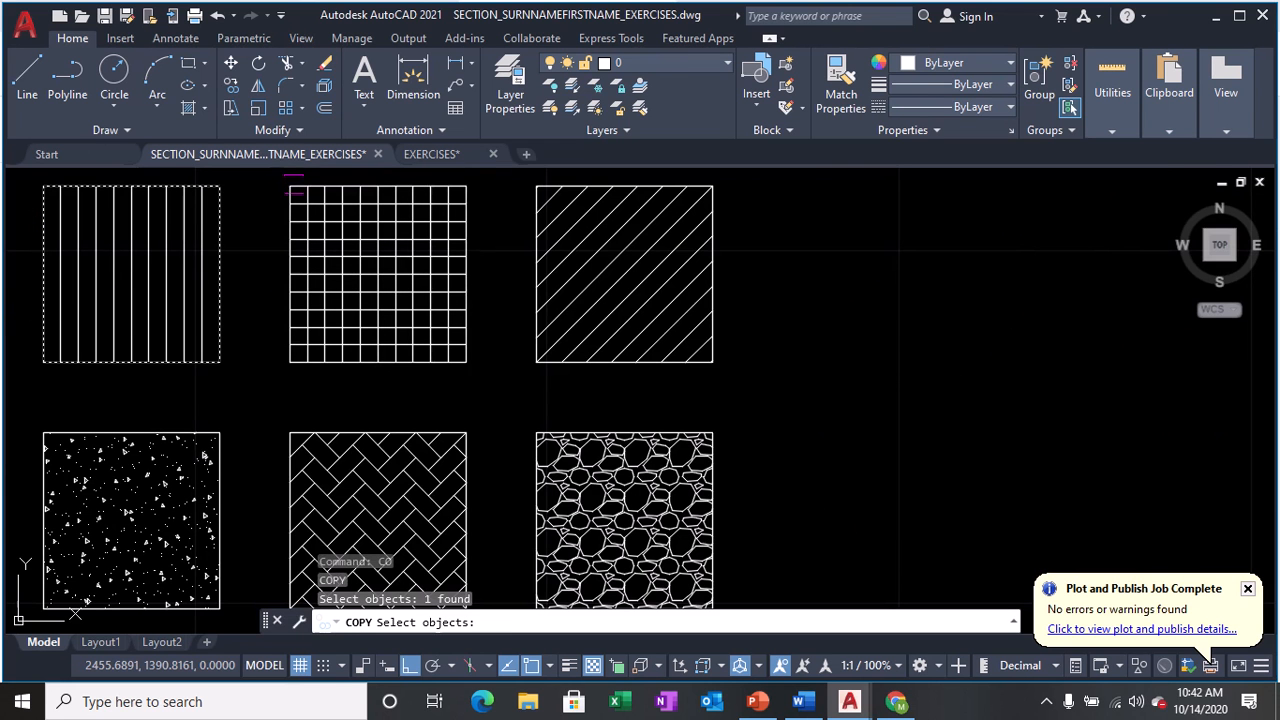
{"action": "left_click", "coordinate": [538, 179]}
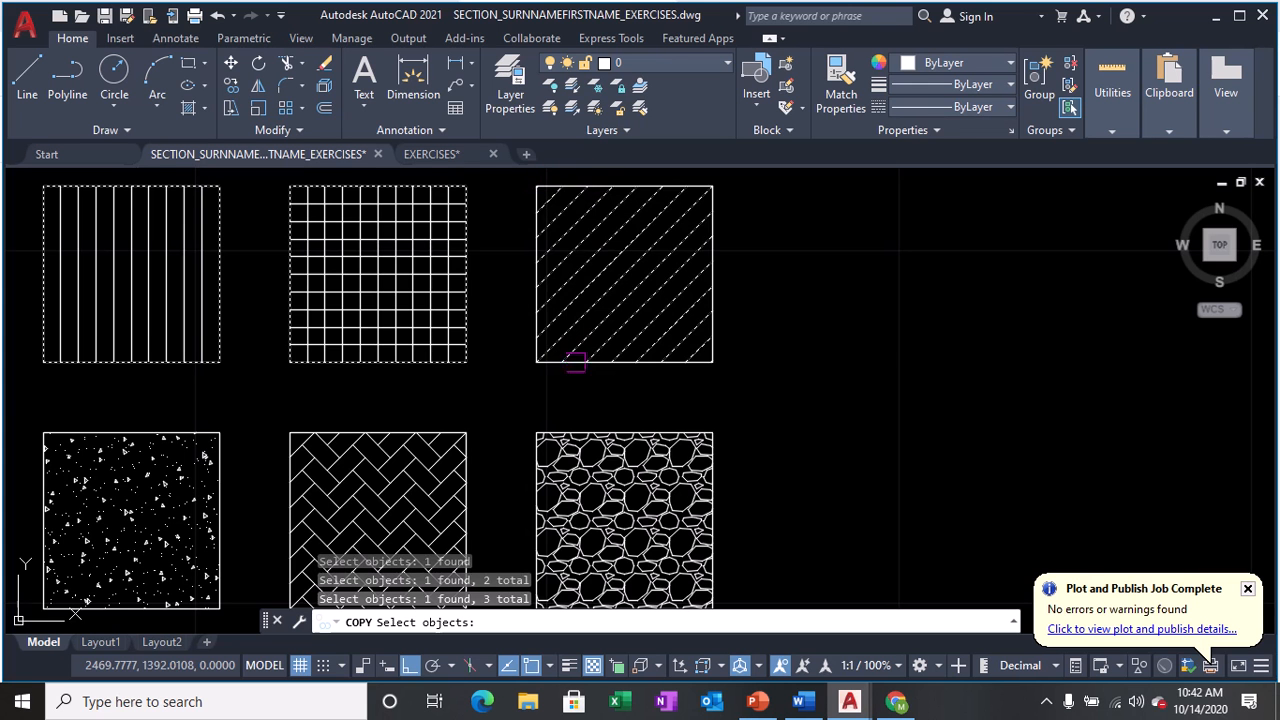
{"action": "left_click", "coordinate": [575, 364]}
{"action": "left_click", "coordinate": [288, 432]}
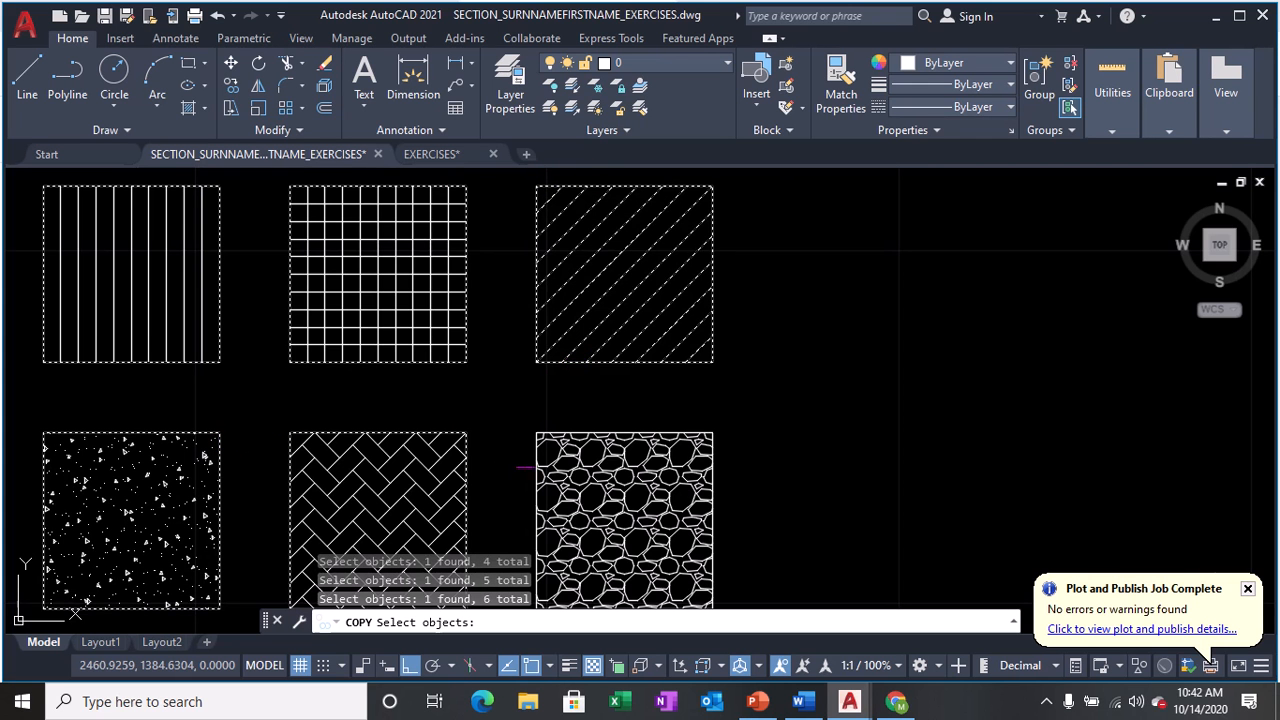
{"action": "left_click", "coordinate": [537, 458]}
{"action": "left_click", "coordinate": [530, 458]}
{"action": "scroll", "coordinate": [530, 458], "scroll_direction": "up", "scroll_amount": 4}
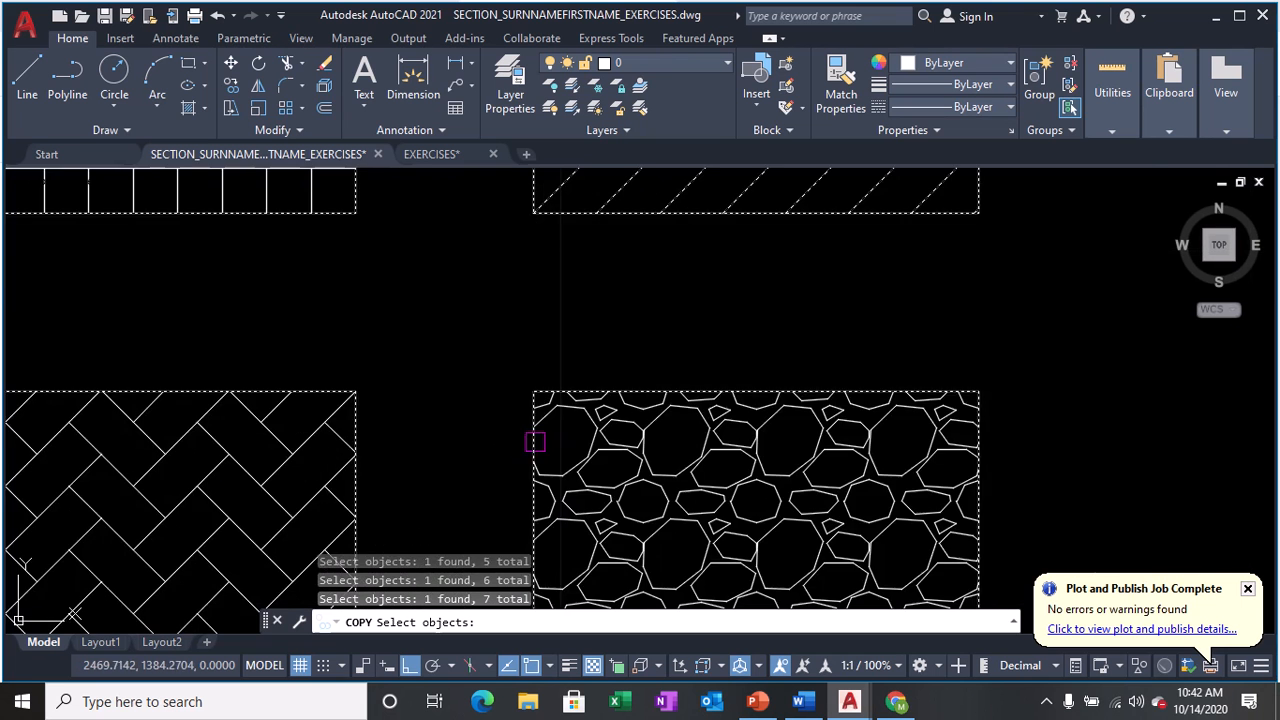
{"action": "scroll", "coordinate": [553, 406], "scroll_direction": "down", "scroll_amount": 10}
{"action": "scroll", "coordinate": [562, 358], "scroll_direction": "up", "scroll_amount": 4}
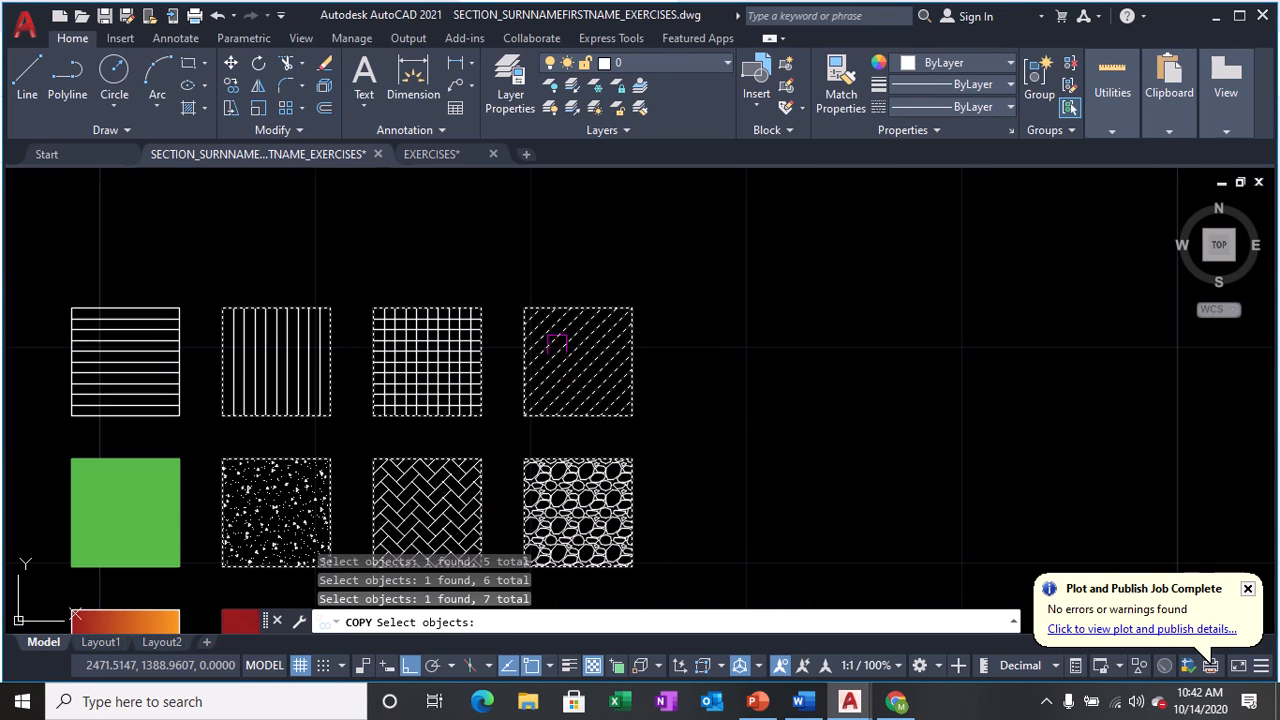
{"action": "key", "text": "Return"}
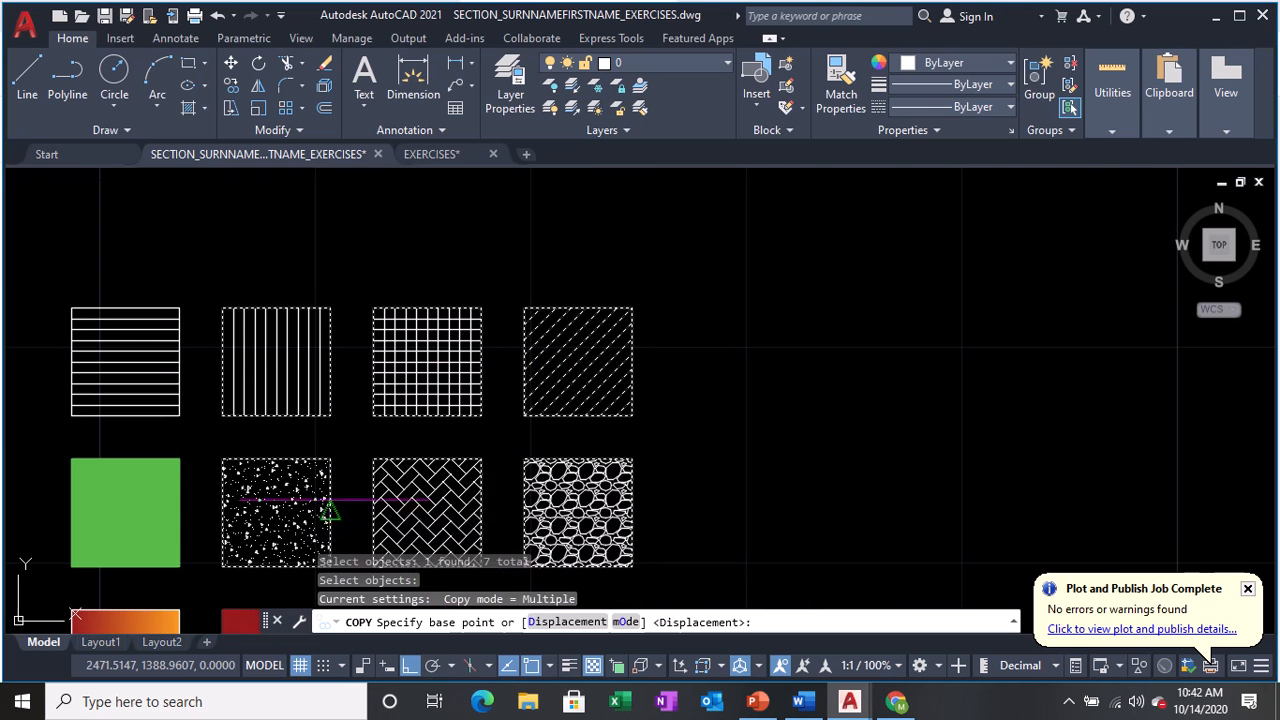
{"action": "left_click", "coordinate": [222, 416]}
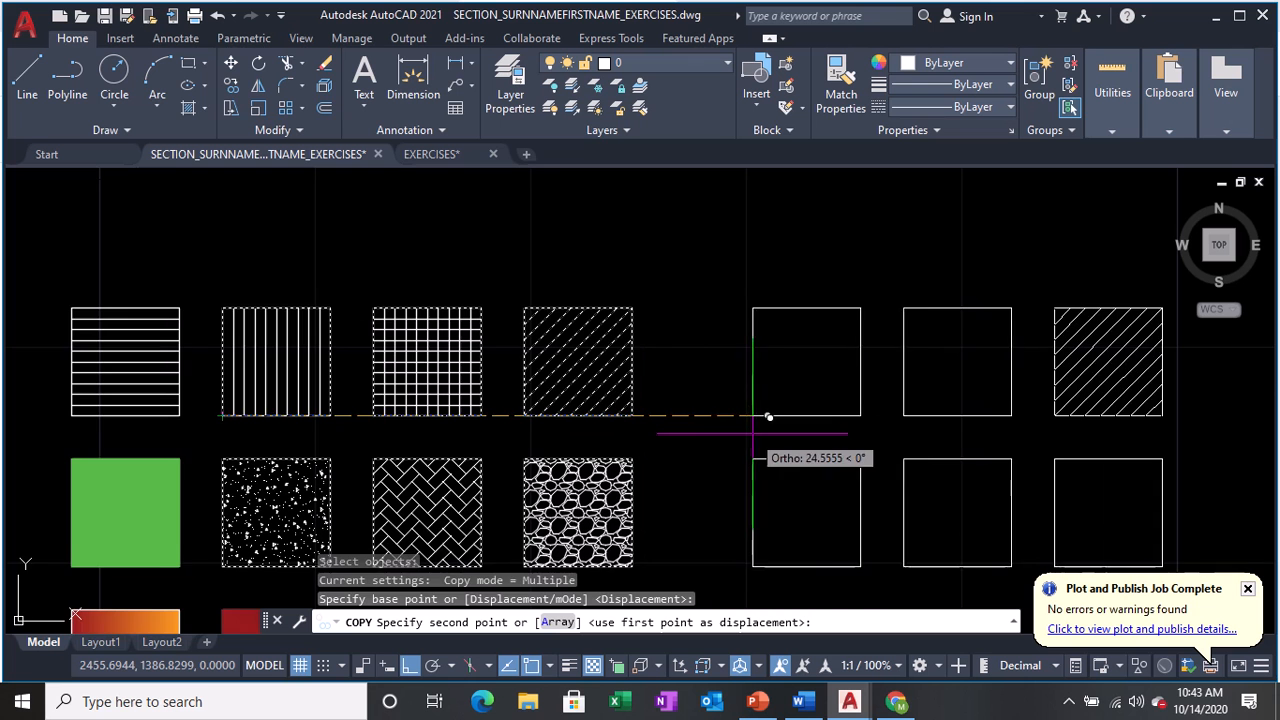
{"action": "mouse_move", "coordinate": [746, 430]}
{"action": "middle_mouse_down"}
{"action": "mouse_move", "coordinate": [692, 434]}
{"action": "mouse_move", "coordinate": [615, 401]}
{"action": "middle_mouse_up"}
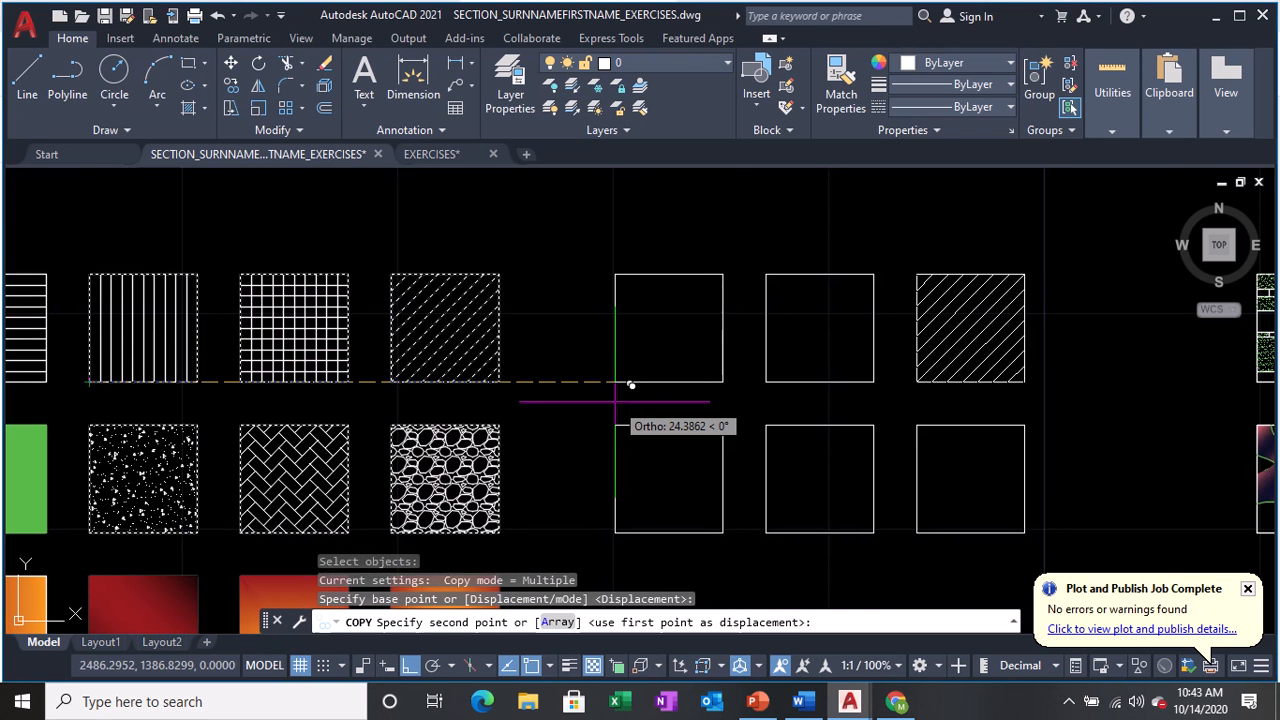
{"action": "key", "text": "ctrl"}
{"action": "key", "text": "ctrl"}
{"action": "key", "text": "ctrl"}
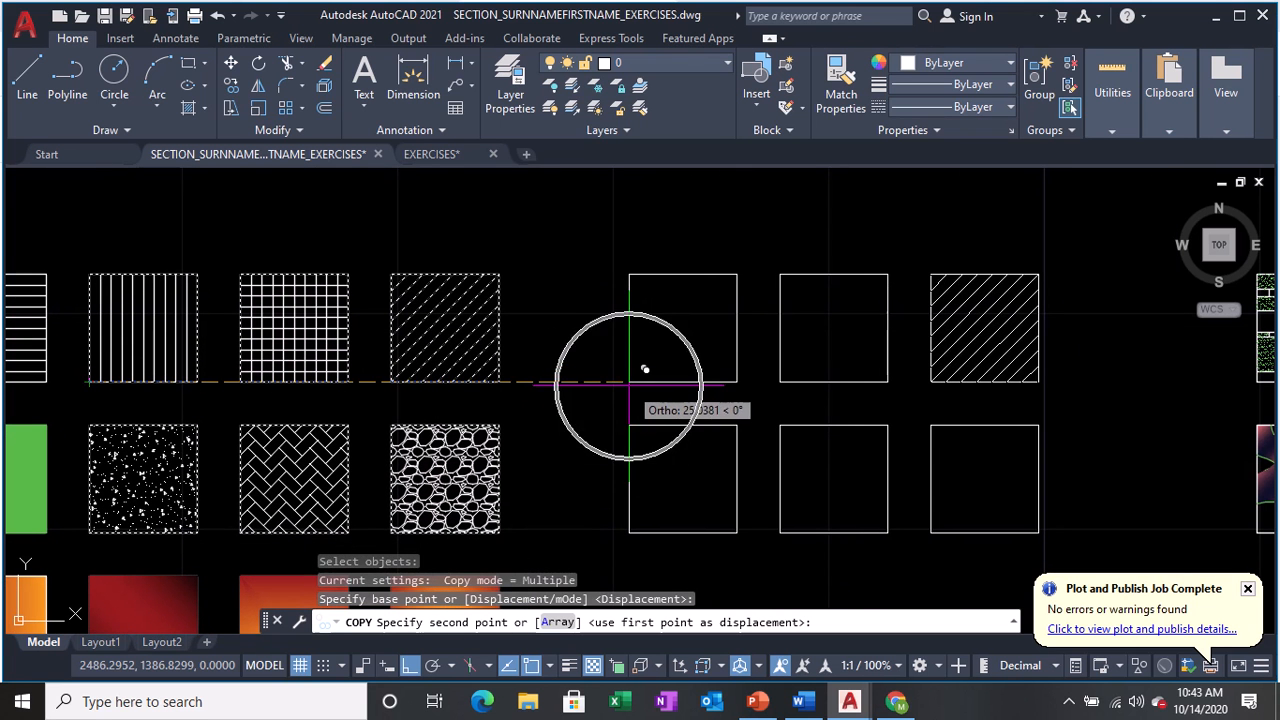
{"action": "key", "text": "ctrl"}
{"action": "left_click", "coordinate": [628, 384]}
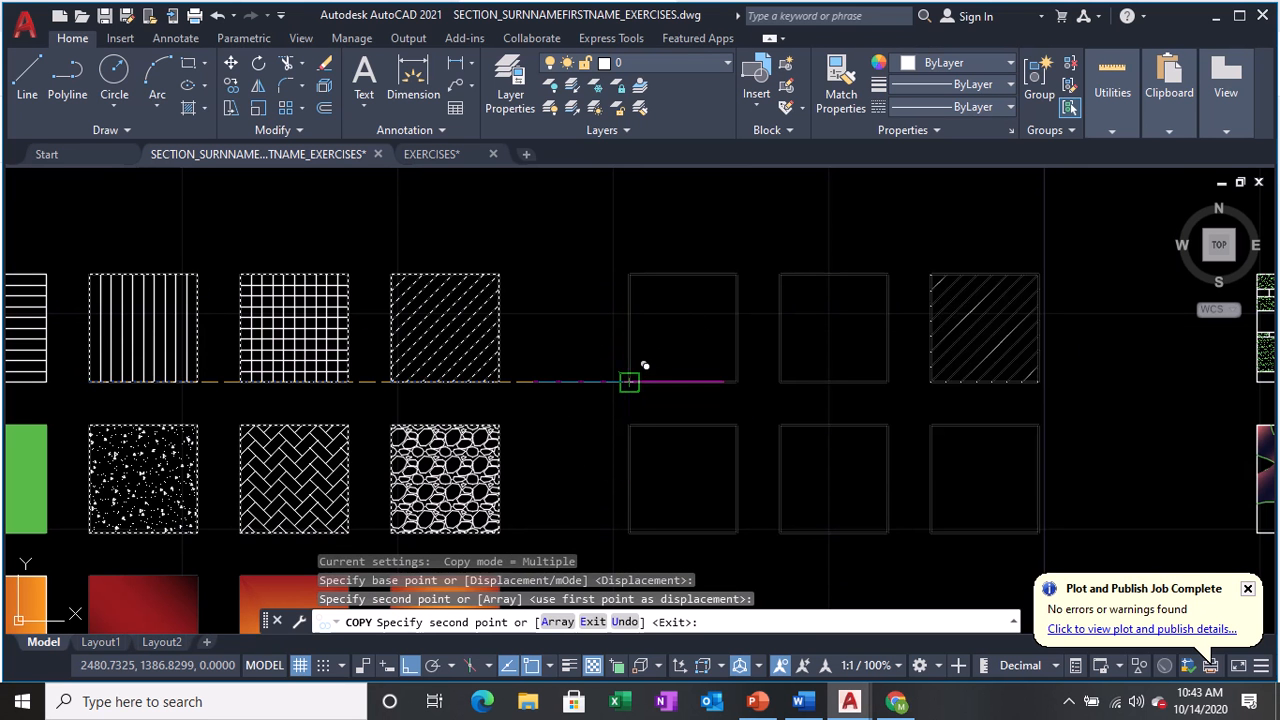
{"action": "key", "text": "Return"}
Erase the diagonal hatch from the upper-right copied square, keeping its outline.
{"action": "middle_click_drag", "start_coordinate": [622, 392], "coordinate": [463, 386]}
{"action": "scroll", "coordinate": [652, 327], "scroll_direction": "up", "scroll_amount": 2}
{"action": "middle_click_drag", "start_coordinate": [703, 318], "coordinate": [640, 337]}
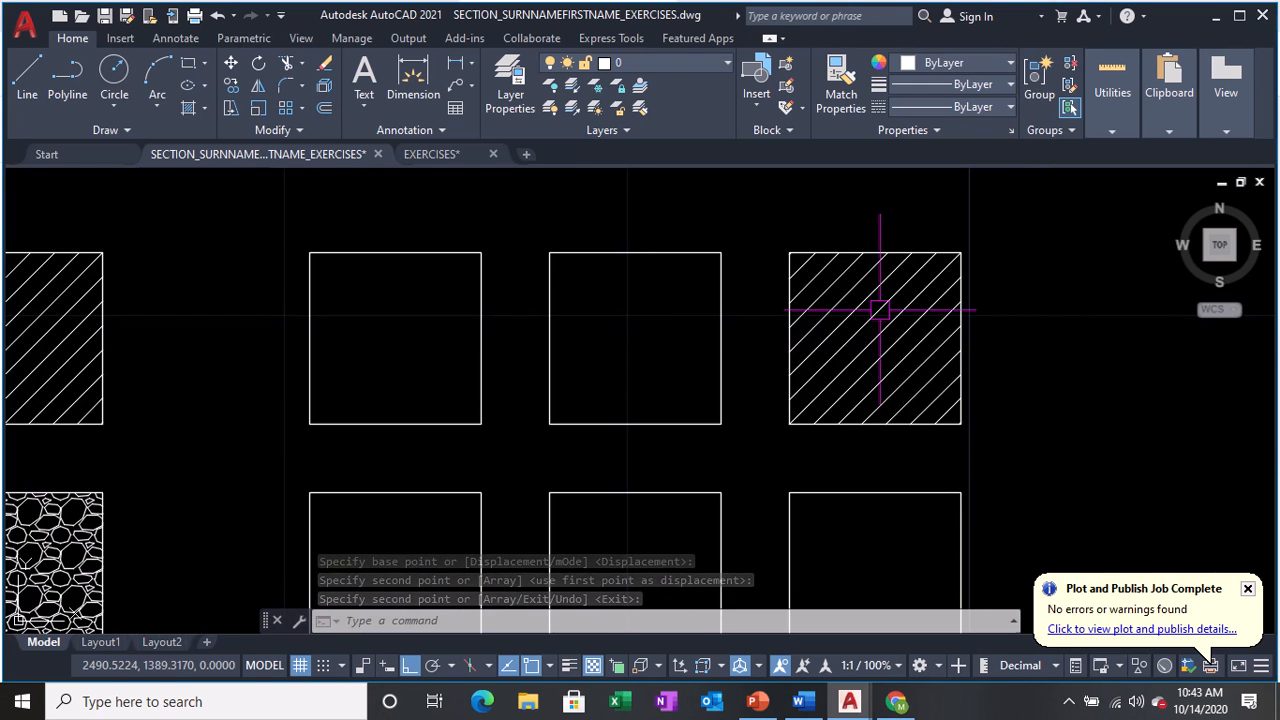
{"action": "type", "text": "e"}
{"action": "key", "text": "Return"}
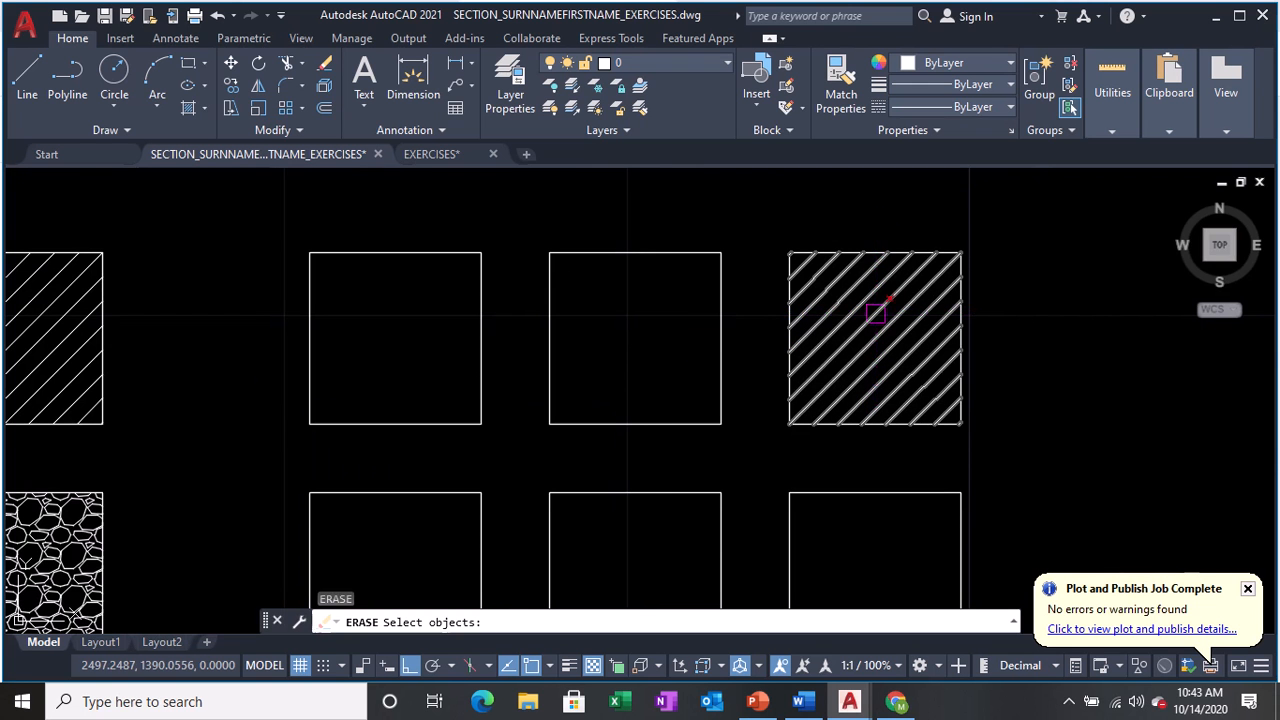
{"action": "left_click", "coordinate": [865, 341]}
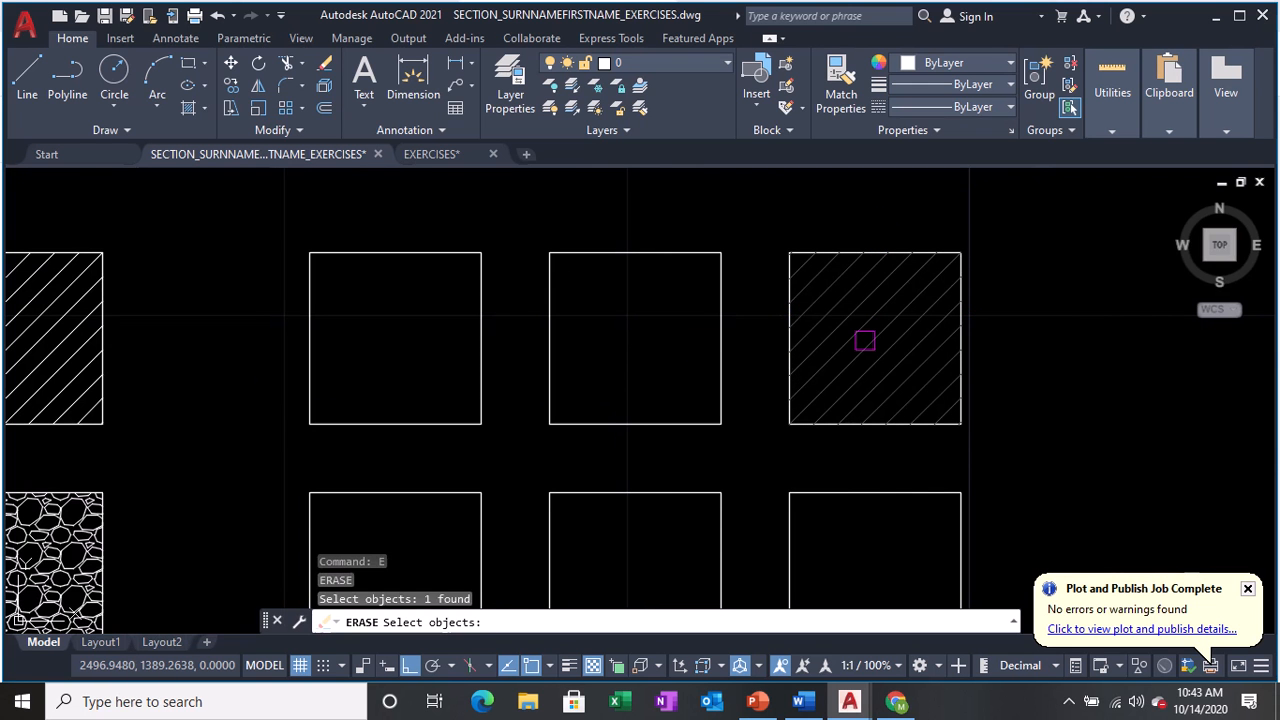
{"action": "key", "text": "Return"}
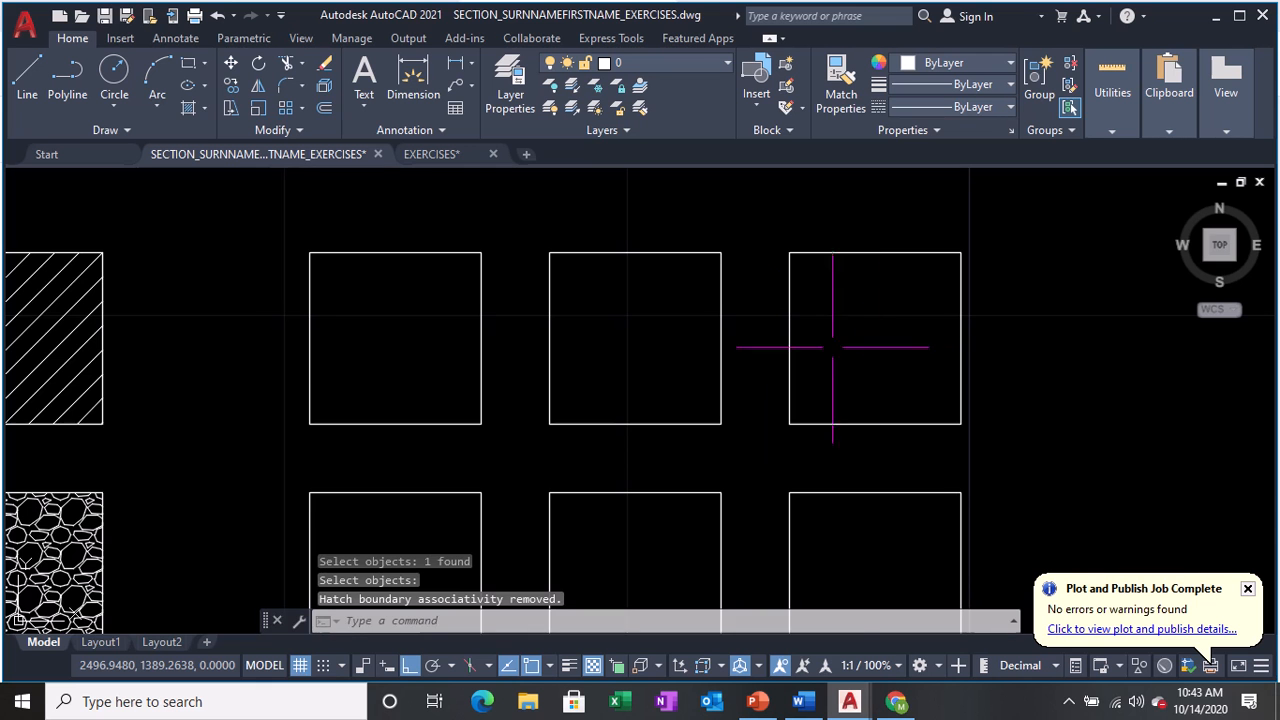
Turn off object snap for drawing lines freely over the first empty square in the upper row.
{"action": "scroll", "coordinate": [690, 384], "scroll_direction": "down", "scroll_amount": 2}
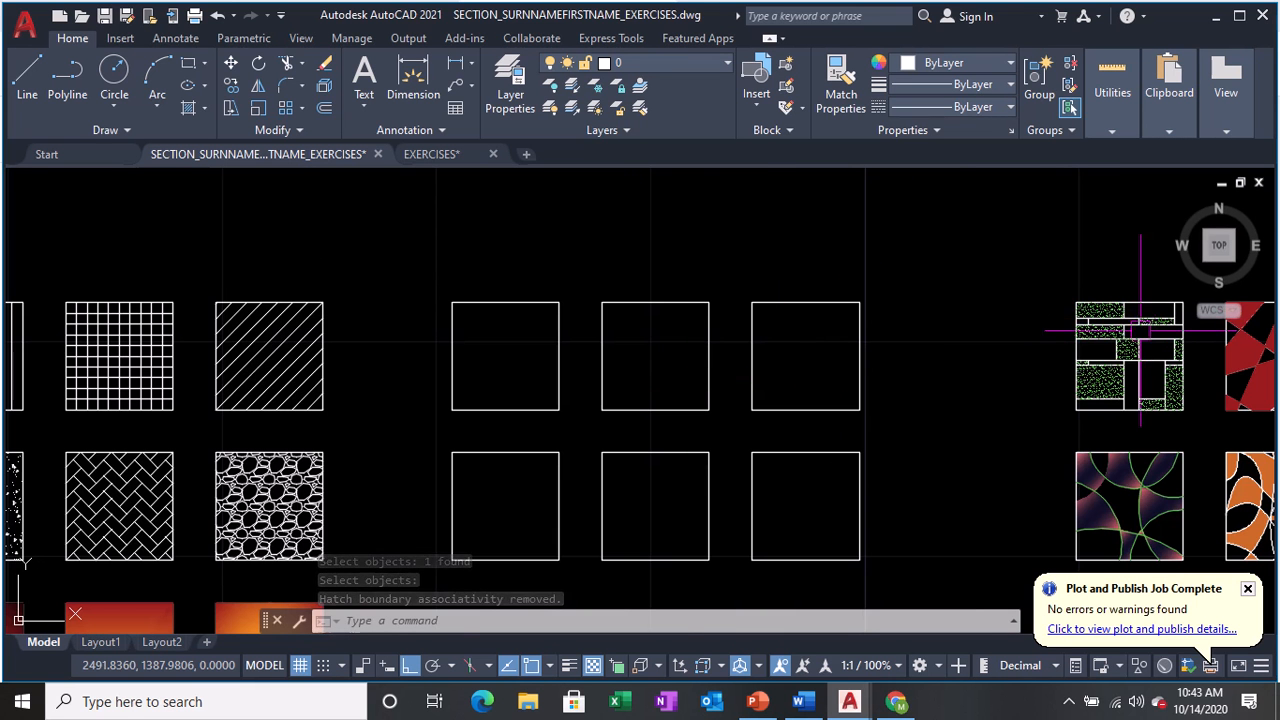
{"action": "scroll", "coordinate": [1145, 328], "scroll_direction": "up", "scroll_amount": 2}
{"action": "middle_click_drag", "start_coordinate": [335, 333], "coordinate": [588, 343]}
{"action": "scroll", "coordinate": [285, 363], "scroll_direction": "up", "scroll_amount": 2}
{"action": "middle_click_drag", "start_coordinate": [363, 320], "coordinate": [481, 340]}
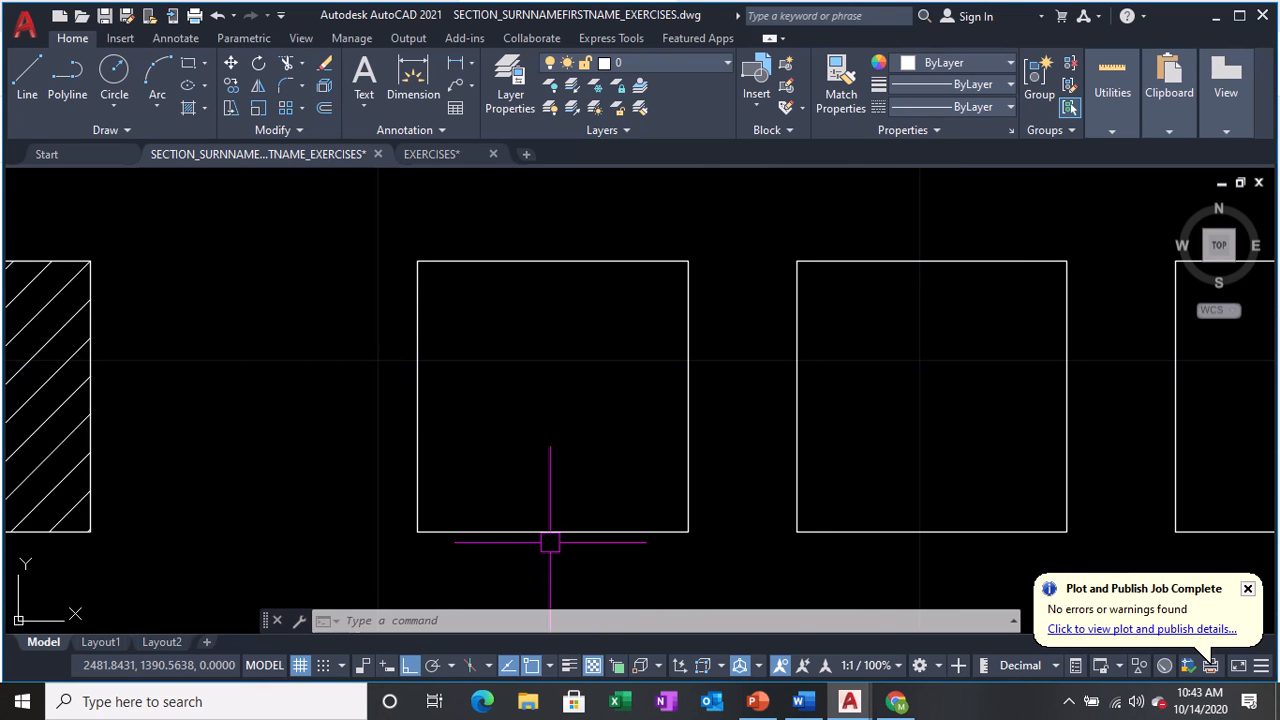
{"action": "left_click", "coordinate": [532, 666]}
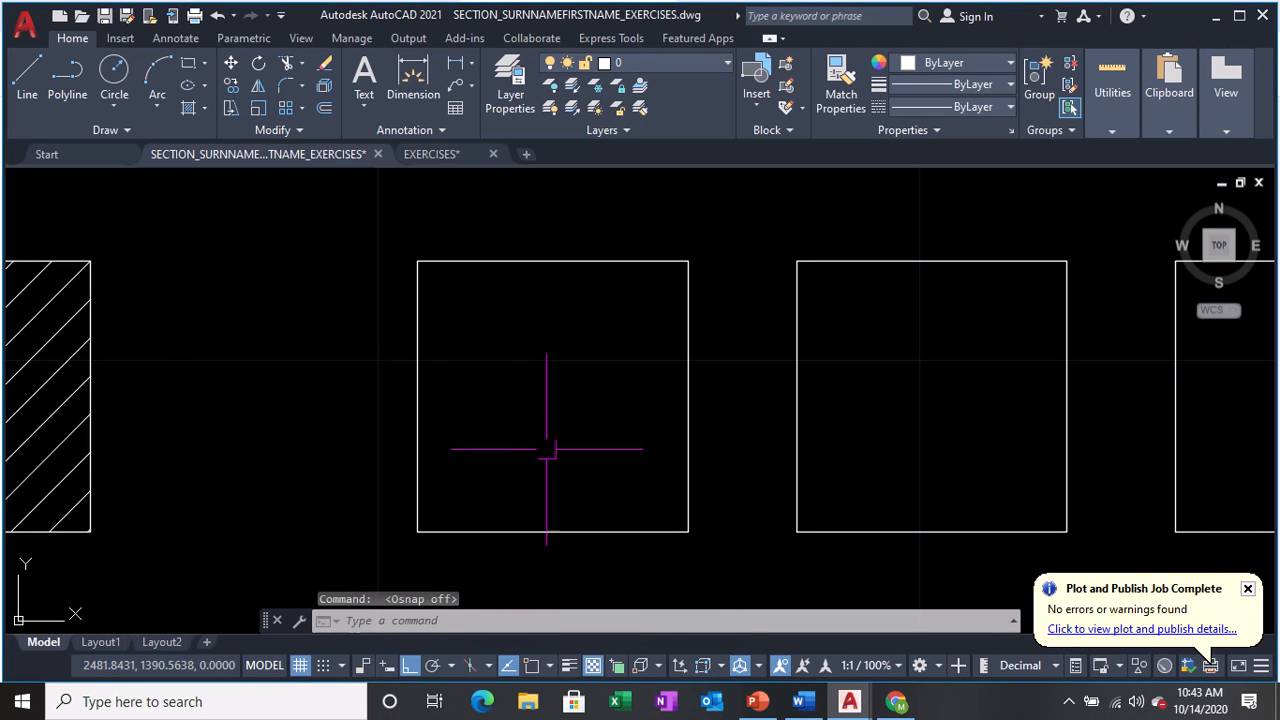
Draw two horizontal lines across the first empty square, one near its upper edge and one slightly below its middle, overshooting both sides.
{"action": "type", "text": "l"}
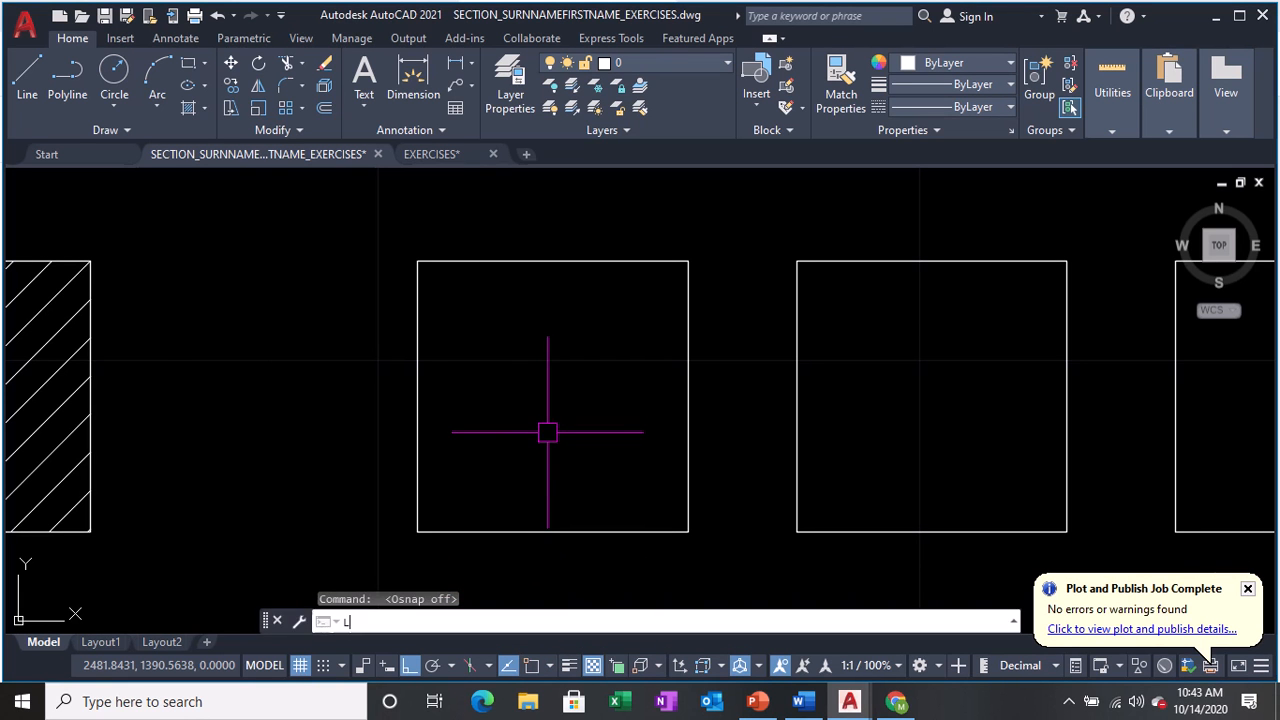
{"action": "key", "text": "Return"}
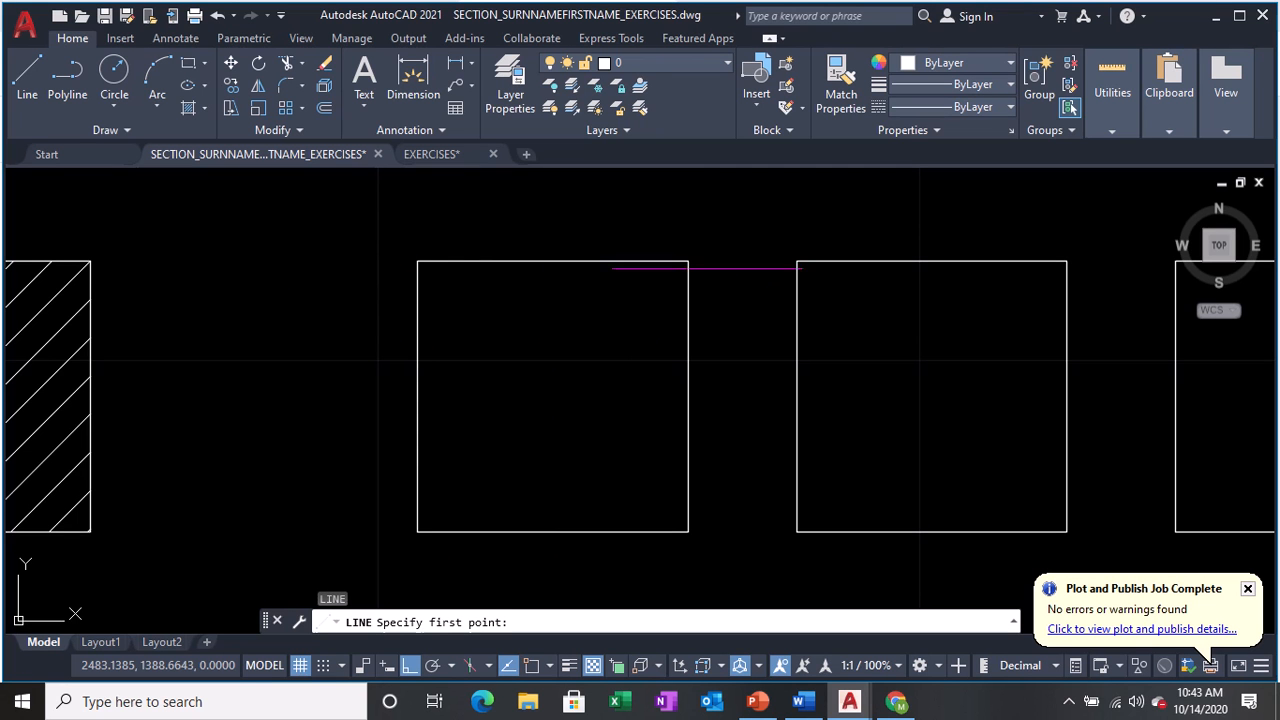
{"action": "left_click", "coordinate": [349, 309]}
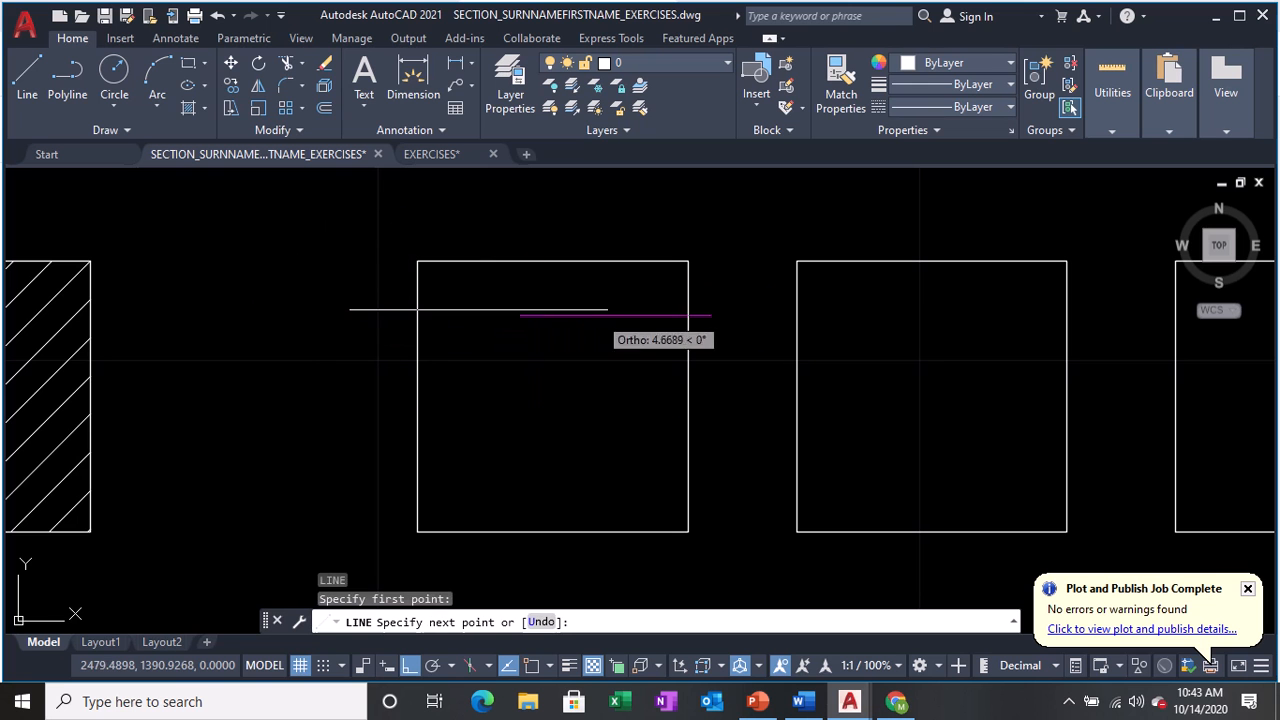
{"action": "left_click", "coordinate": [737, 309]}
{"action": "key", "text": "Return"}
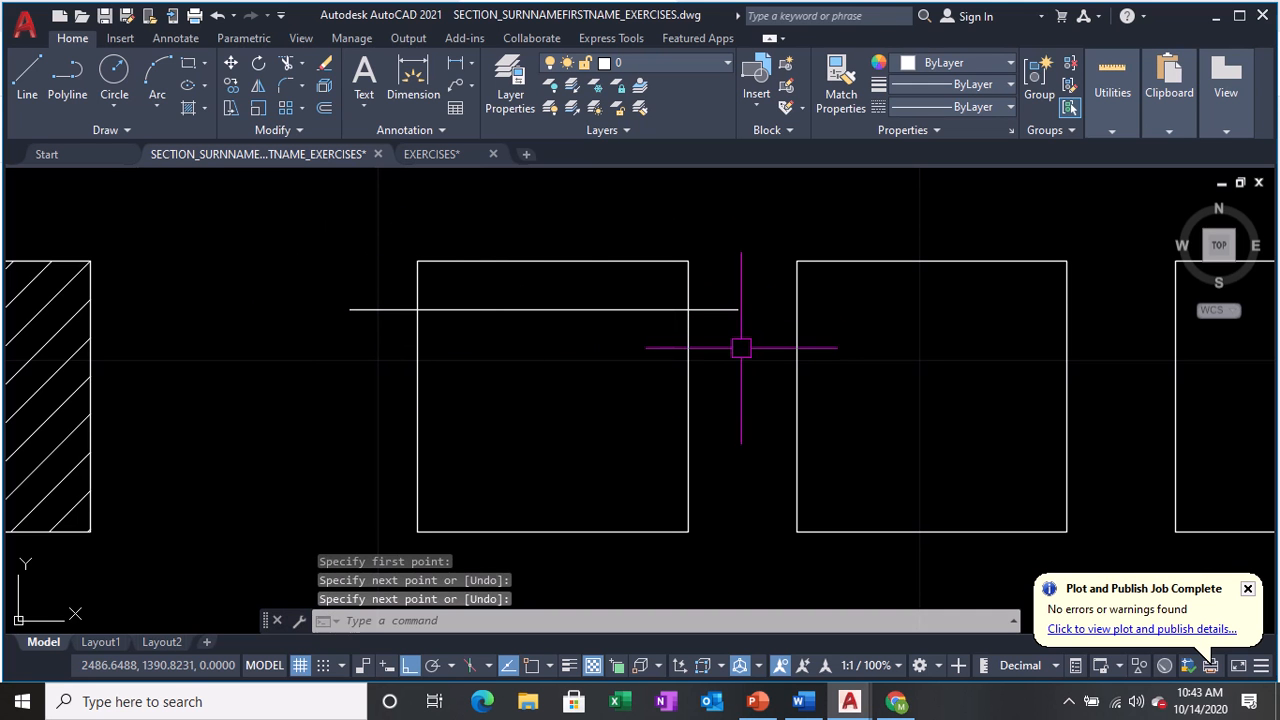
{"action": "key", "text": "Return"}
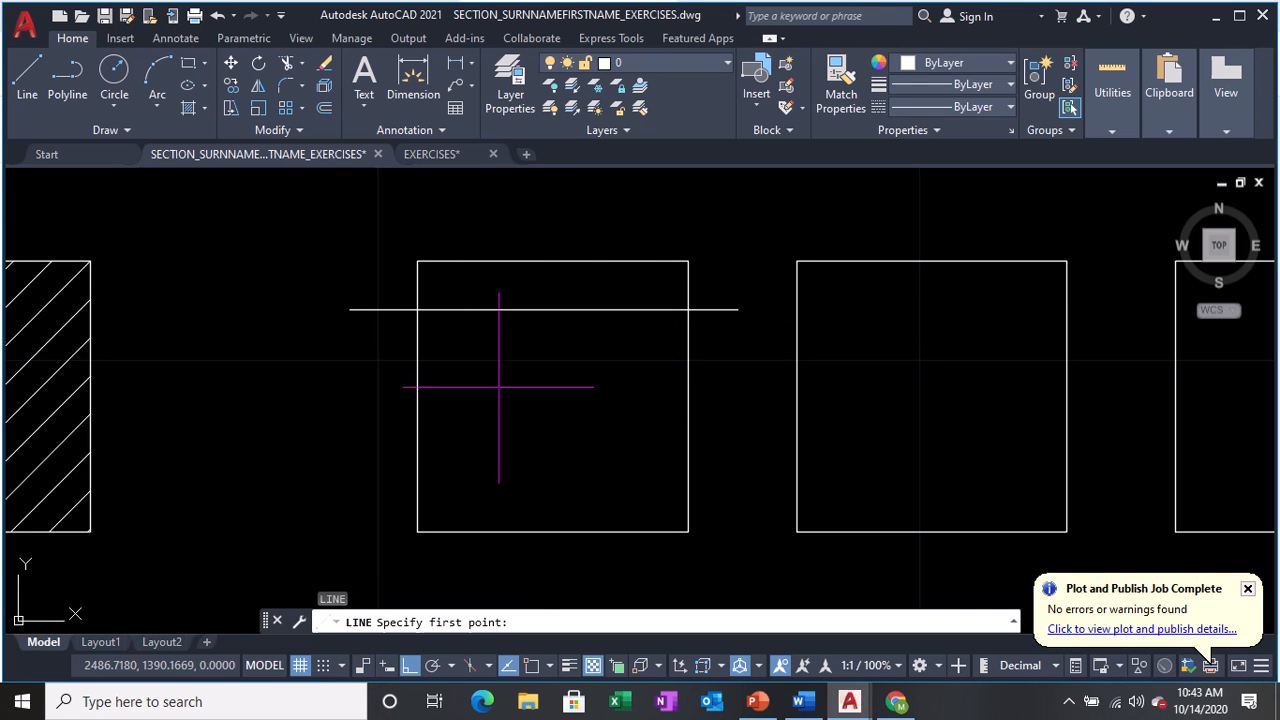
{"action": "left_click", "coordinate": [336, 421]}
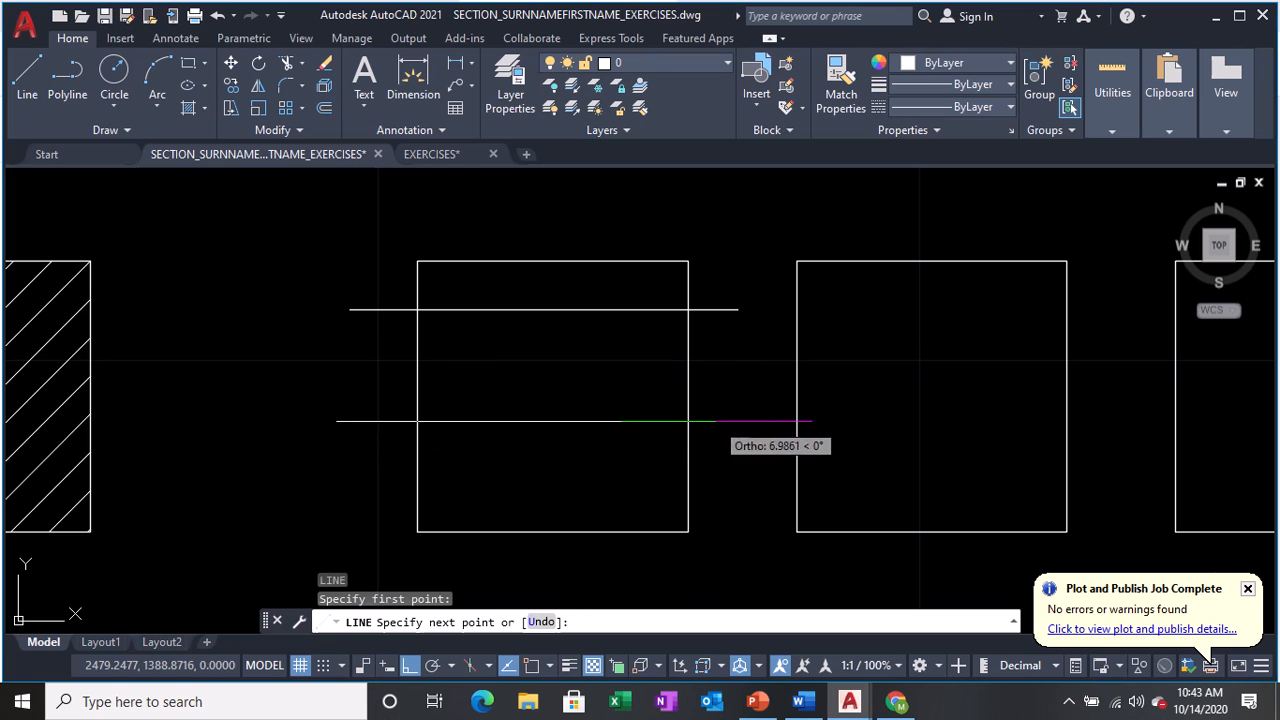
{"action": "left_click", "coordinate": [724, 421]}
{"action": "key", "text": "Return"}
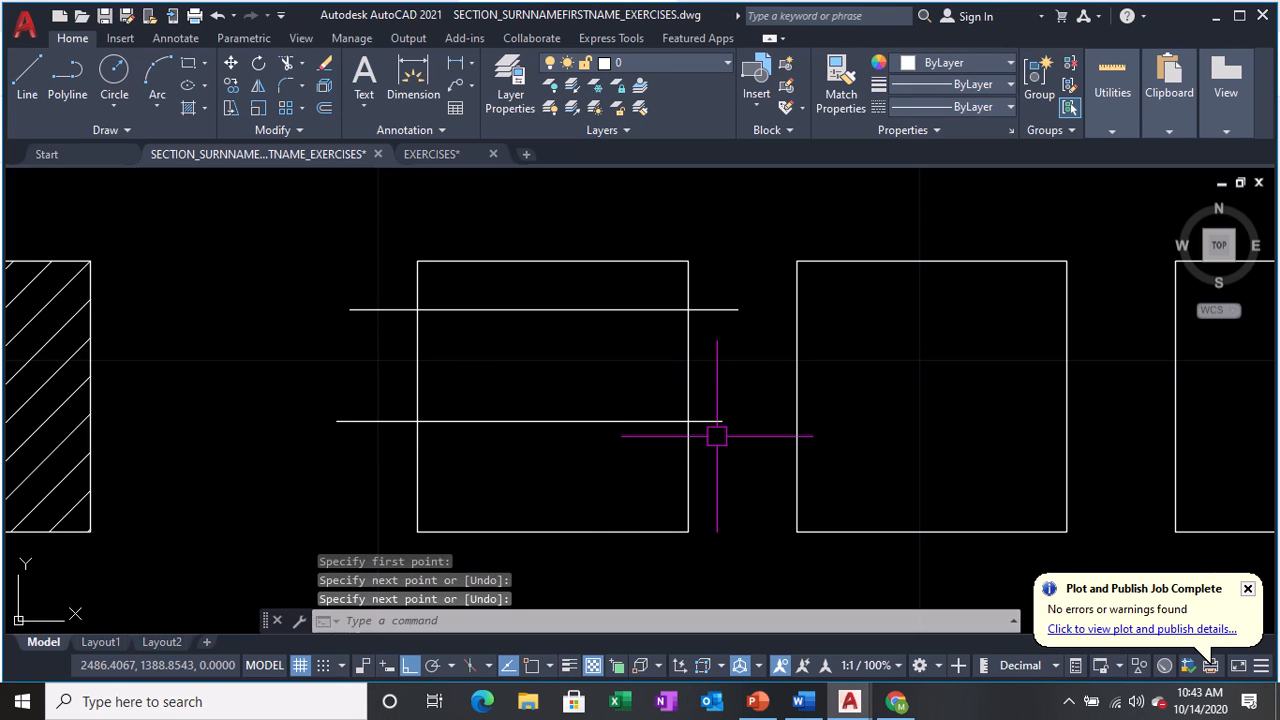
Draw a horizontal line just above the first square's lower edge, extending past both sides.
{"action": "type", "text": "L"}
{"action": "key", "text": "Return"}
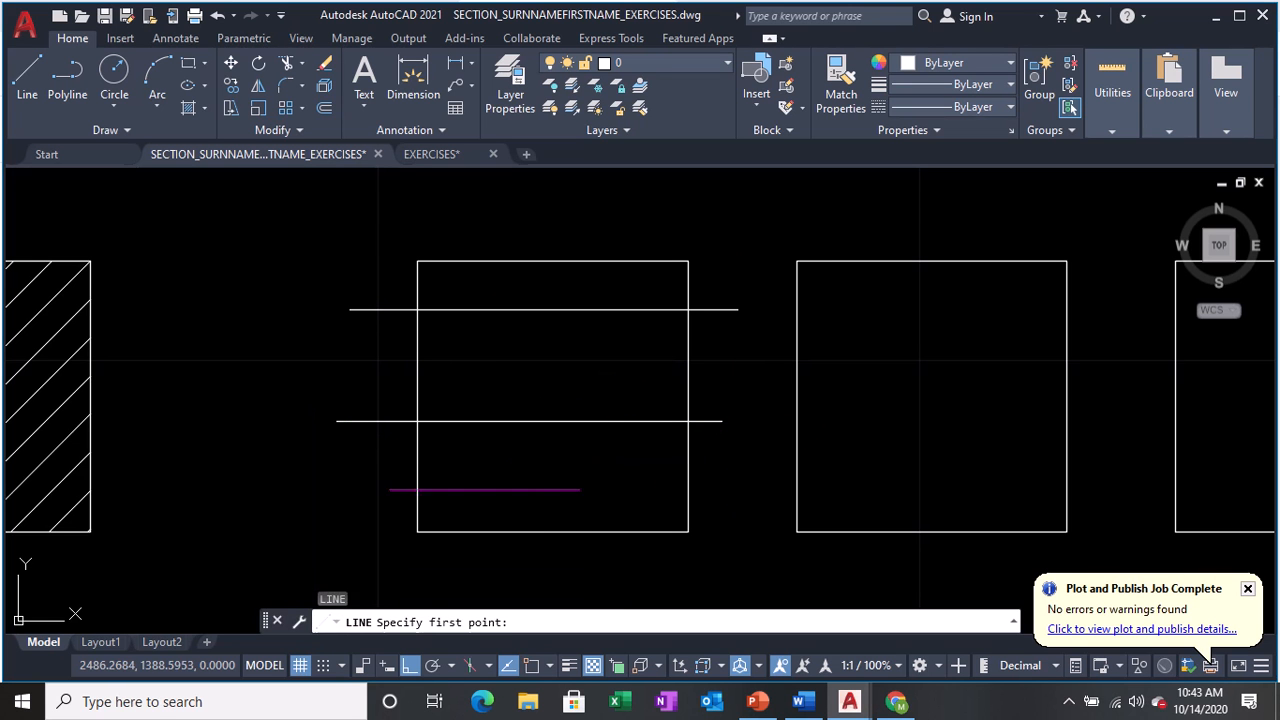
{"action": "left_click", "coordinate": [378, 521]}
{"action": "left_click", "coordinate": [755, 499]}
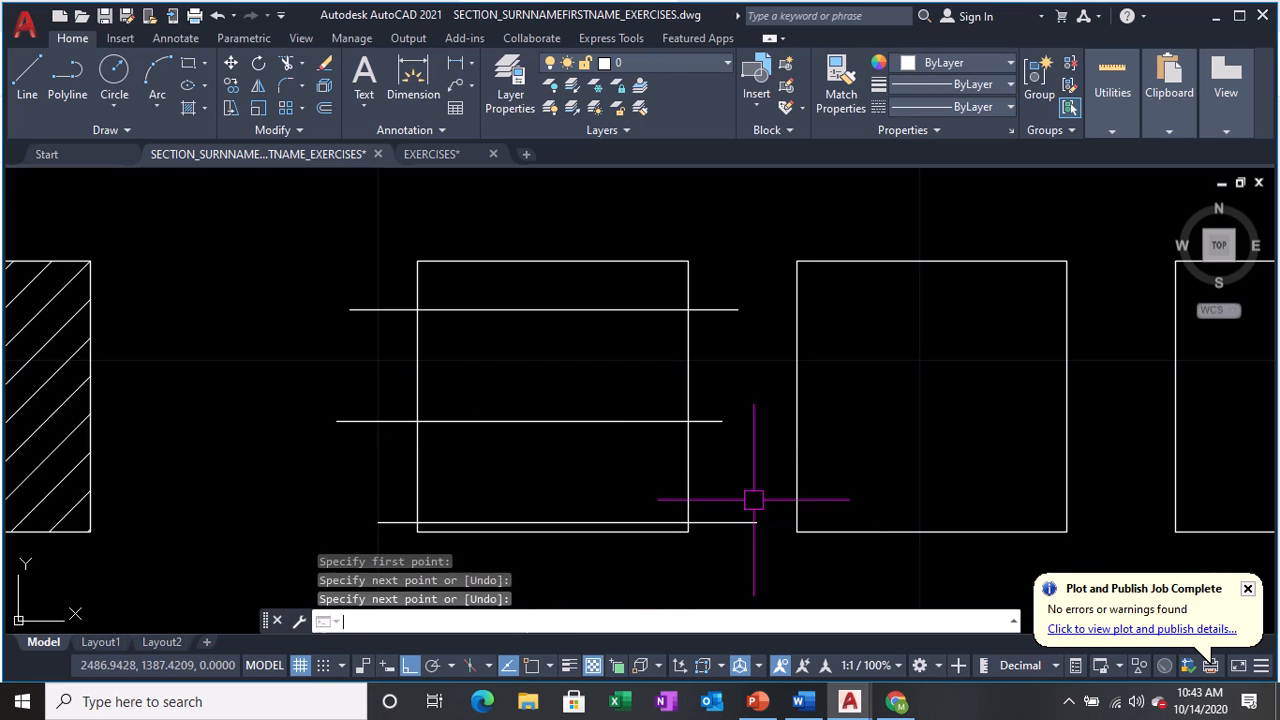
{"action": "key", "text": "Return"}
Draw a vertical line just inside the first square's left edge, extending beyond its upper and lower edges.
{"action": "type", "text": "L"}
{"action": "key", "text": "Return"}
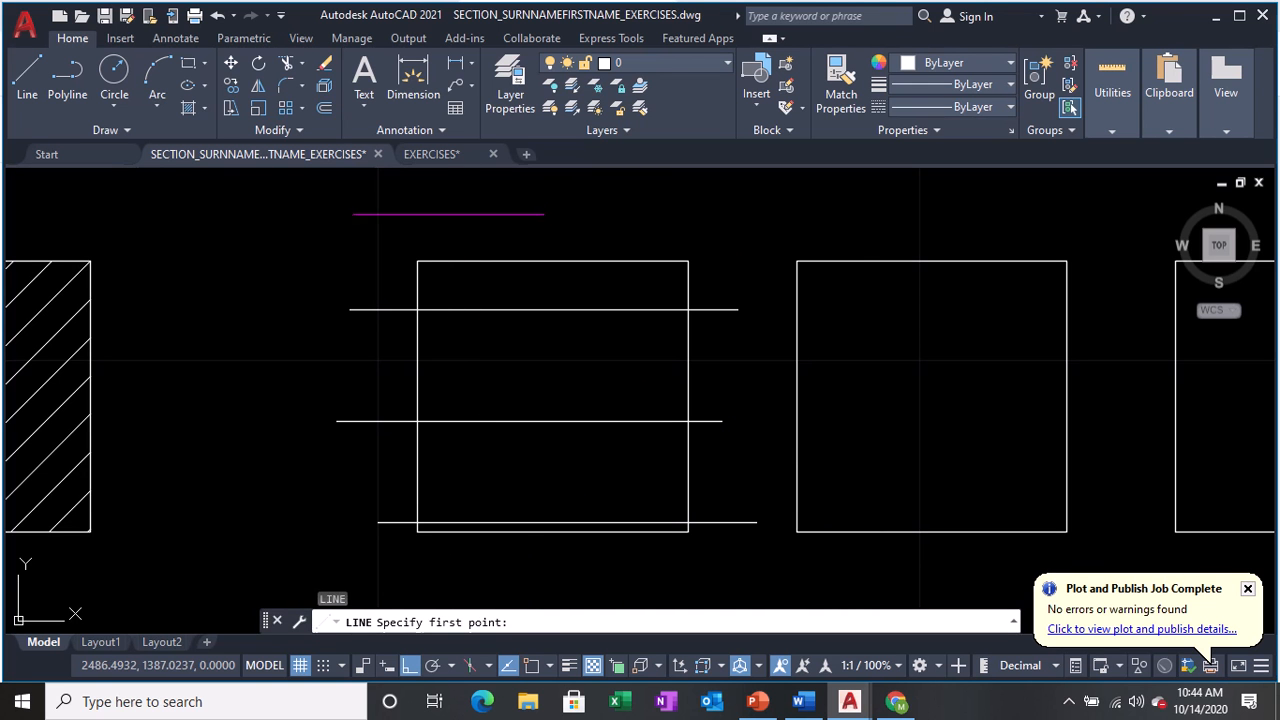
{"action": "left_click", "coordinate": [447, 206]}
{"action": "left_click", "coordinate": [447, 552]}
{"action": "key", "text": "Return"}
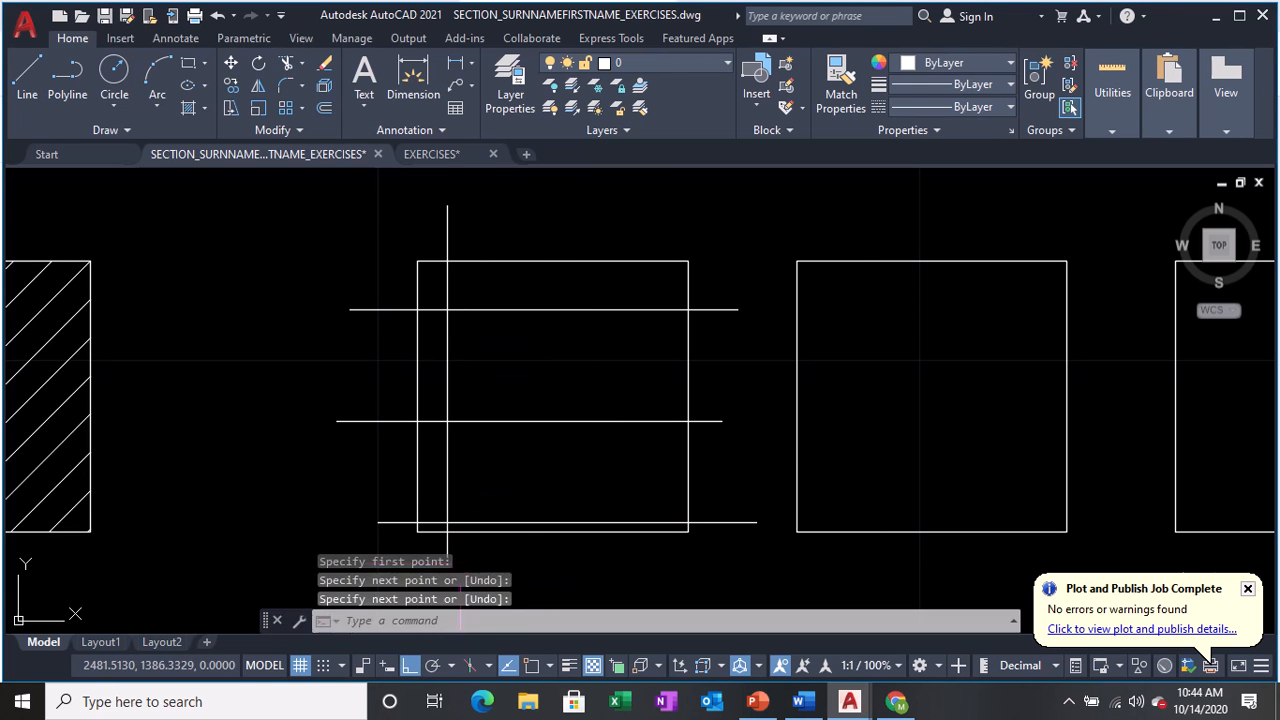
{"action": "key", "text": "Return"}
{"action": "left_click", "coordinate": [448, 552]}
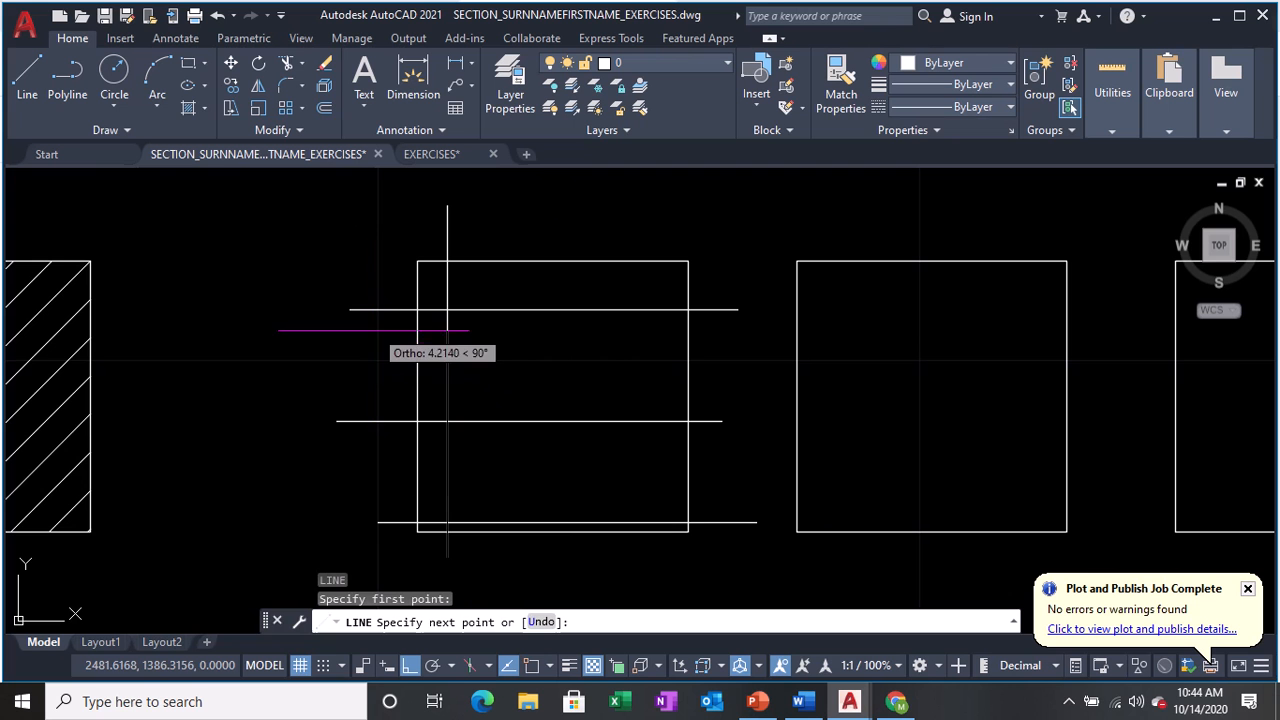
{"action": "key", "text": "Escape"}
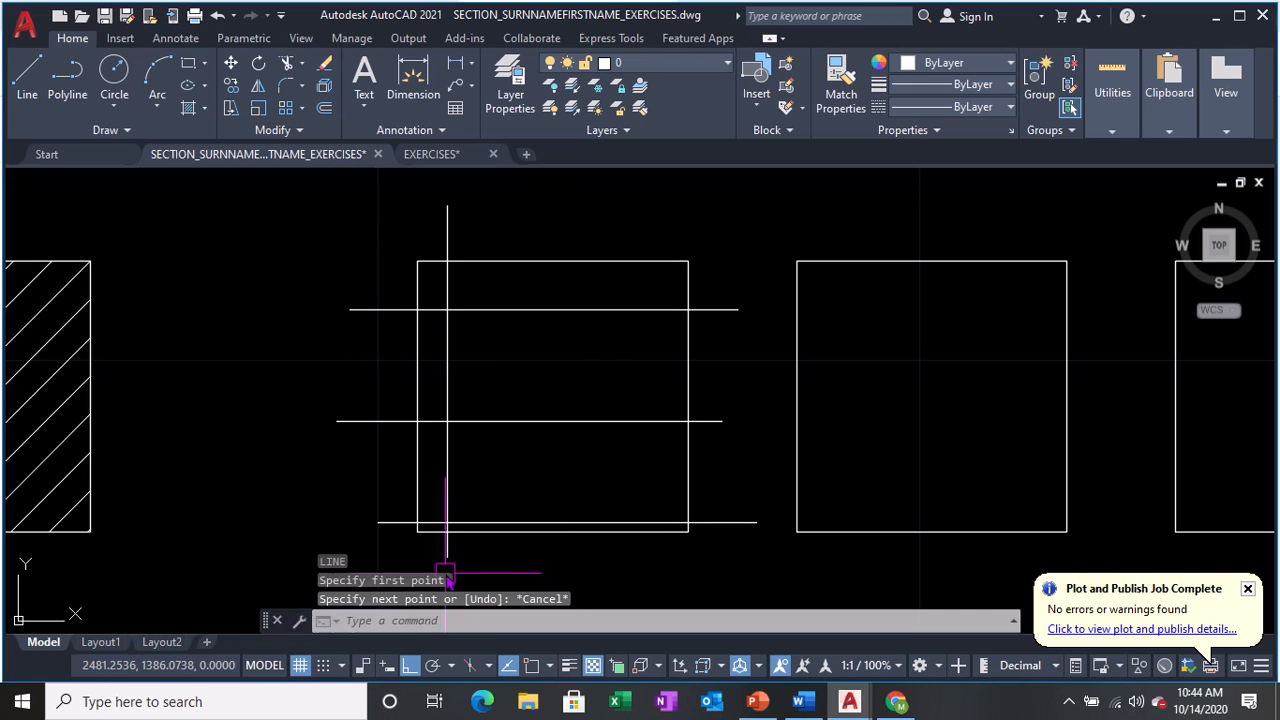
Draw another horizontal line across the first square, between the upper and middle lines, extending past both sides.
{"action": "key", "text": "Return"}
{"action": "left_click", "coordinate": [348, 361]}
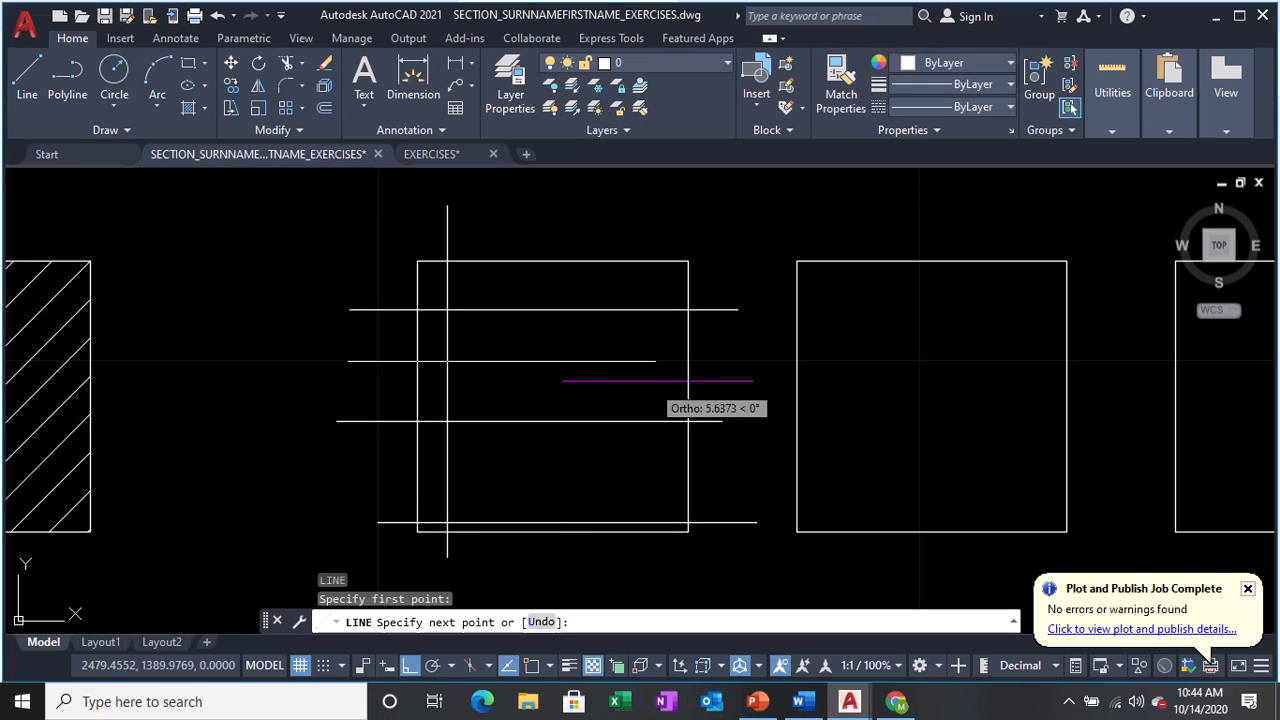
{"action": "left_click", "coordinate": [734, 370]}
{"action": "key", "text": "Return"}
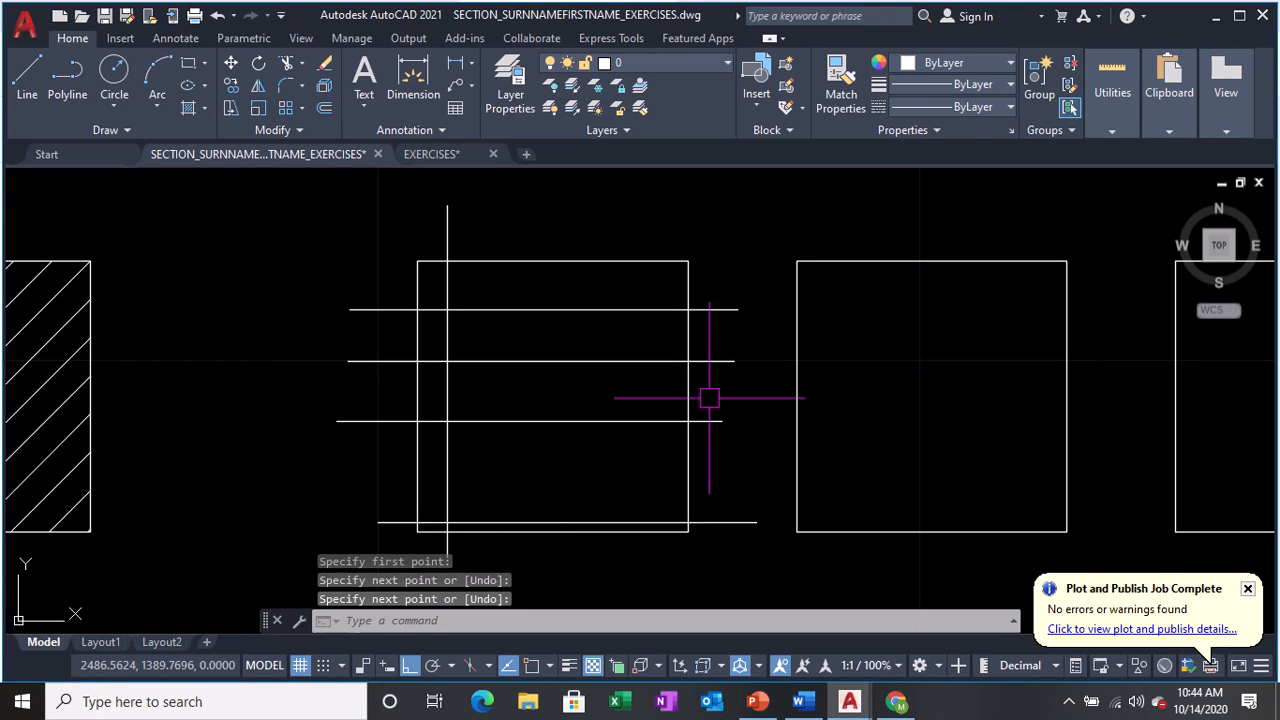
Draw three vertical lines through the first square, two left of and near its centre and one toward its right side, overshooting both edges.
{"action": "key", "text": "Return"}
{"action": "left_click", "coordinate": [633, 218]}
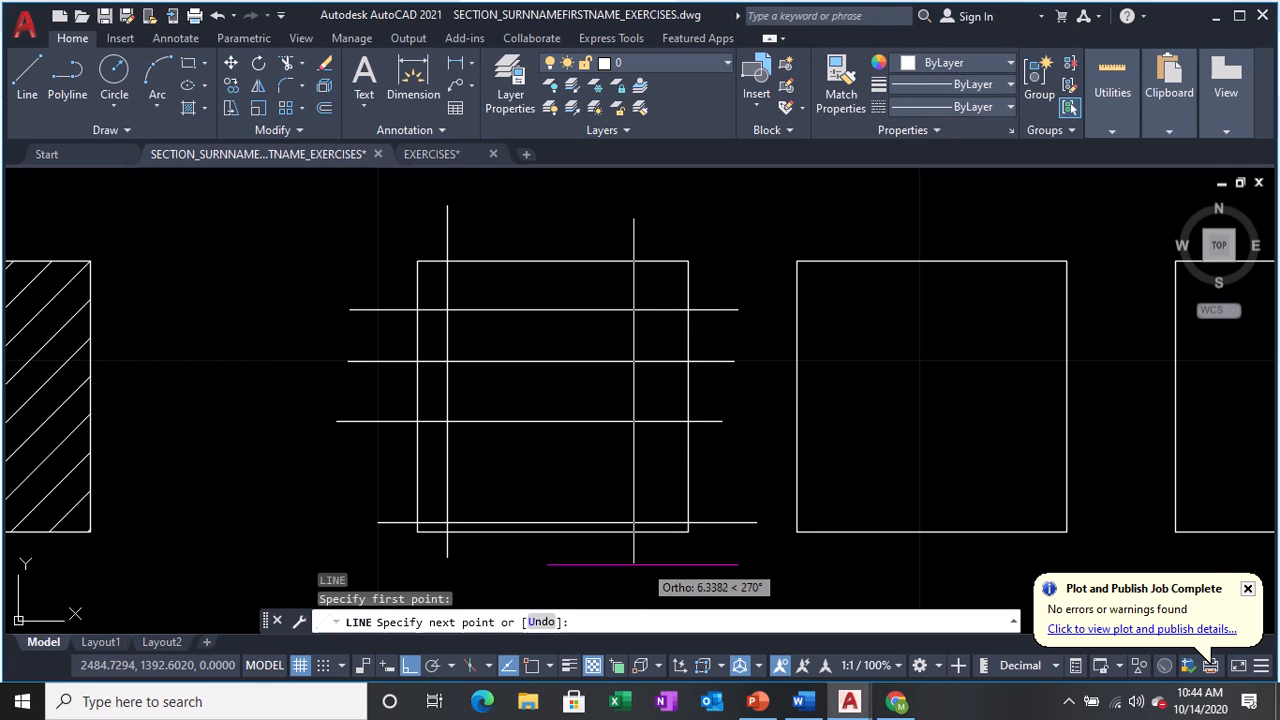
{"action": "left_click", "coordinate": [633, 565]}
{"action": "key", "text": "Return"}
{"action": "key", "text": "Return"}
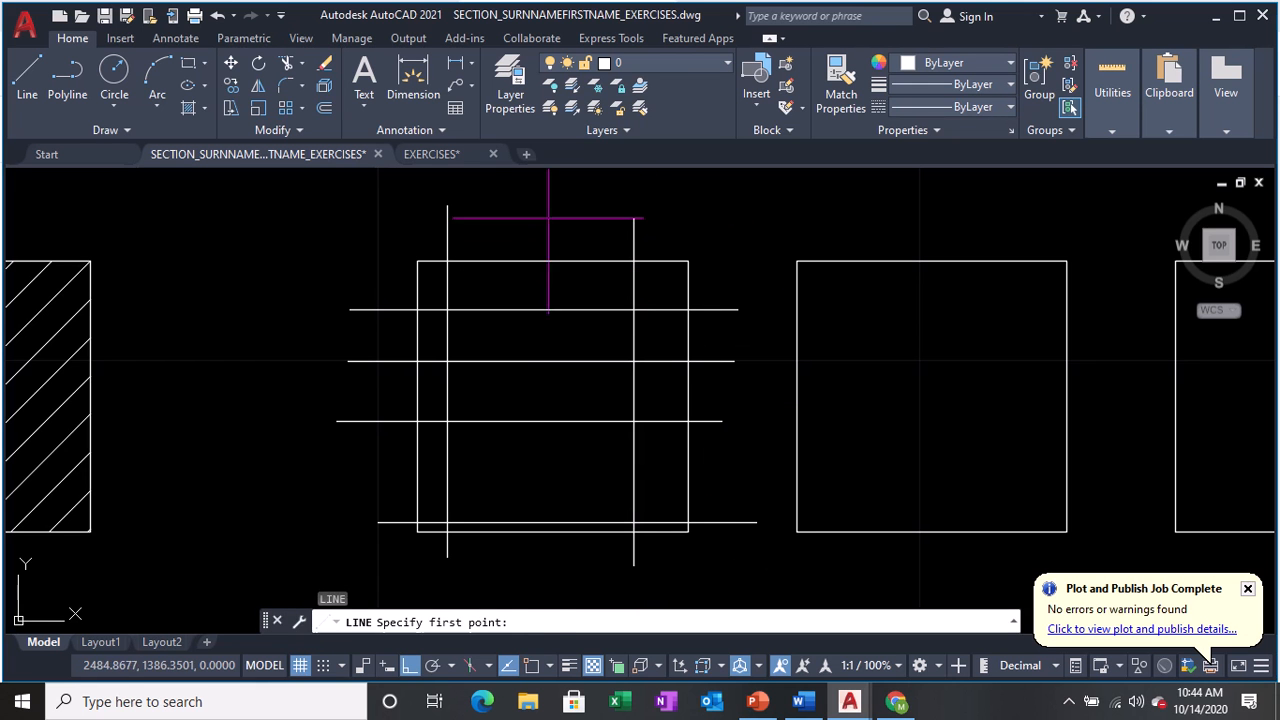
{"action": "left_click", "coordinate": [548, 218]}
{"action": "left_click", "coordinate": [548, 555]}
{"action": "key", "text": "Return"}
{"action": "key", "text": "Return"}
{"action": "left_click", "coordinate": [510, 201]}
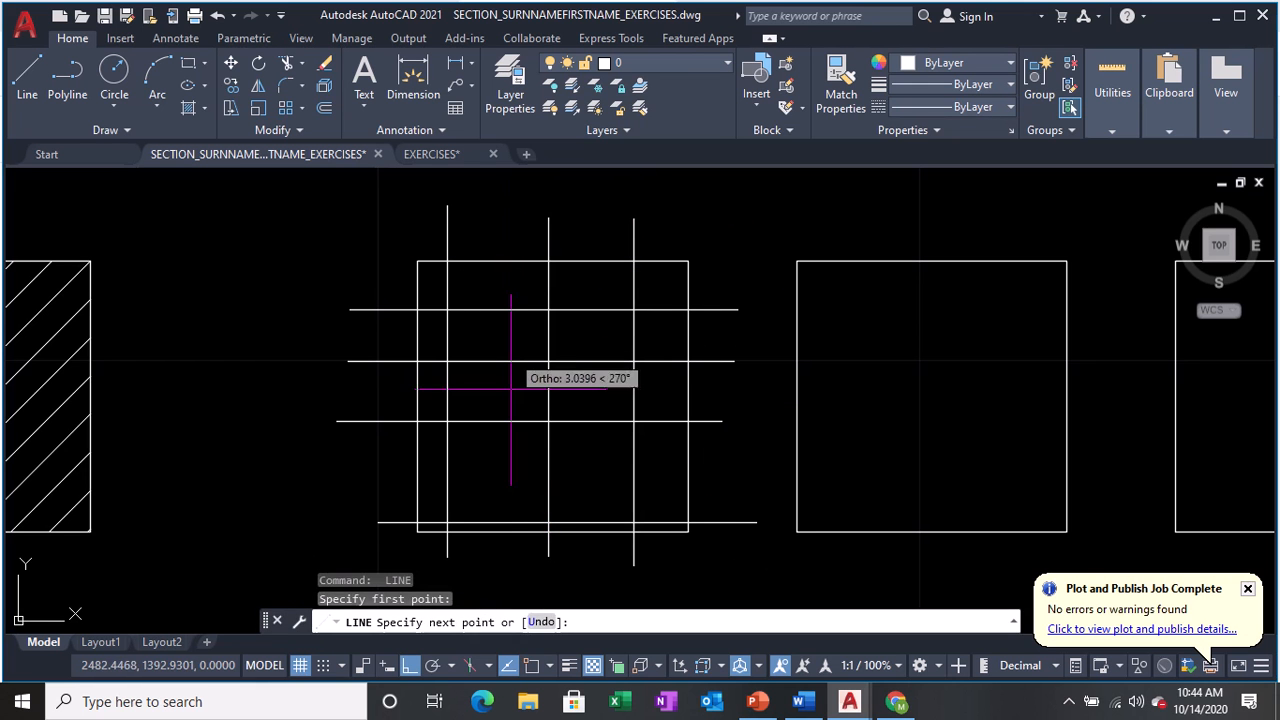
{"action": "left_click", "coordinate": [510, 563]}
{"action": "key", "text": "Return"}
Draw two horizontal lines across the first square, one in its lower part and one just below its upper edge, overshooting both sides.
{"action": "key", "text": "Return"}
{"action": "left_click", "coordinate": [342, 487]}
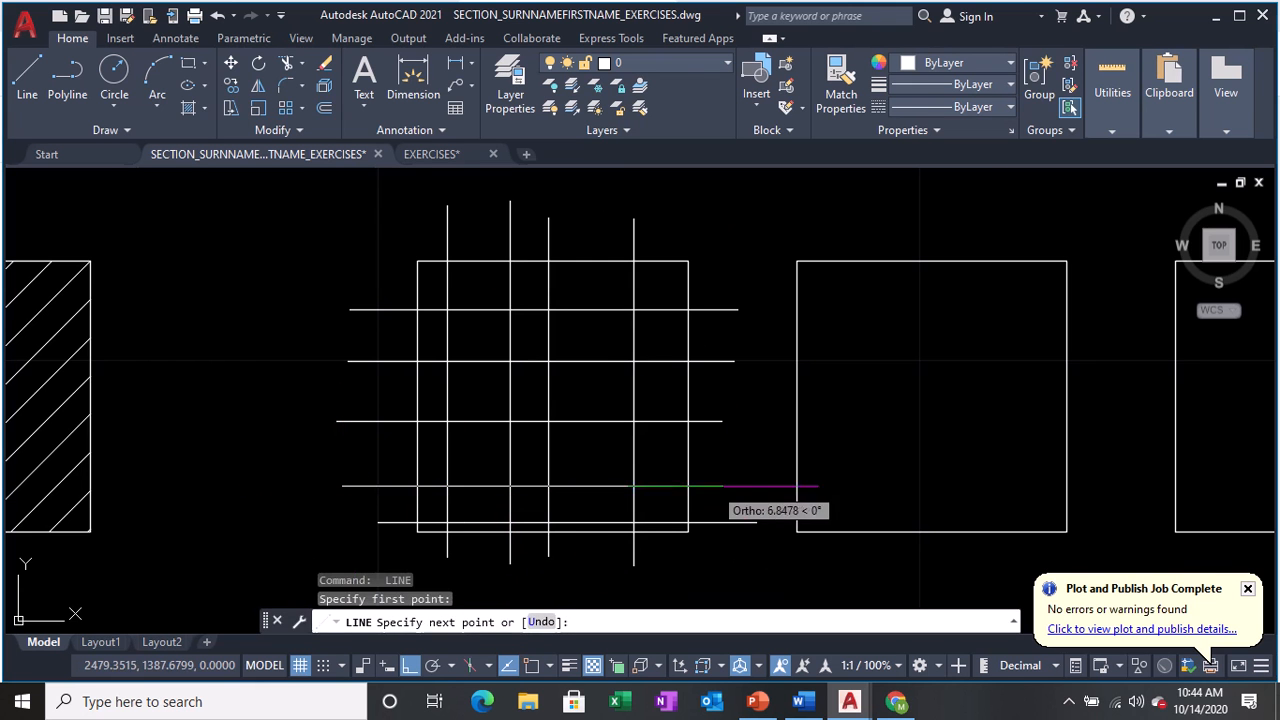
{"action": "left_click", "coordinate": [747, 486]}
{"action": "key", "text": "Return"}
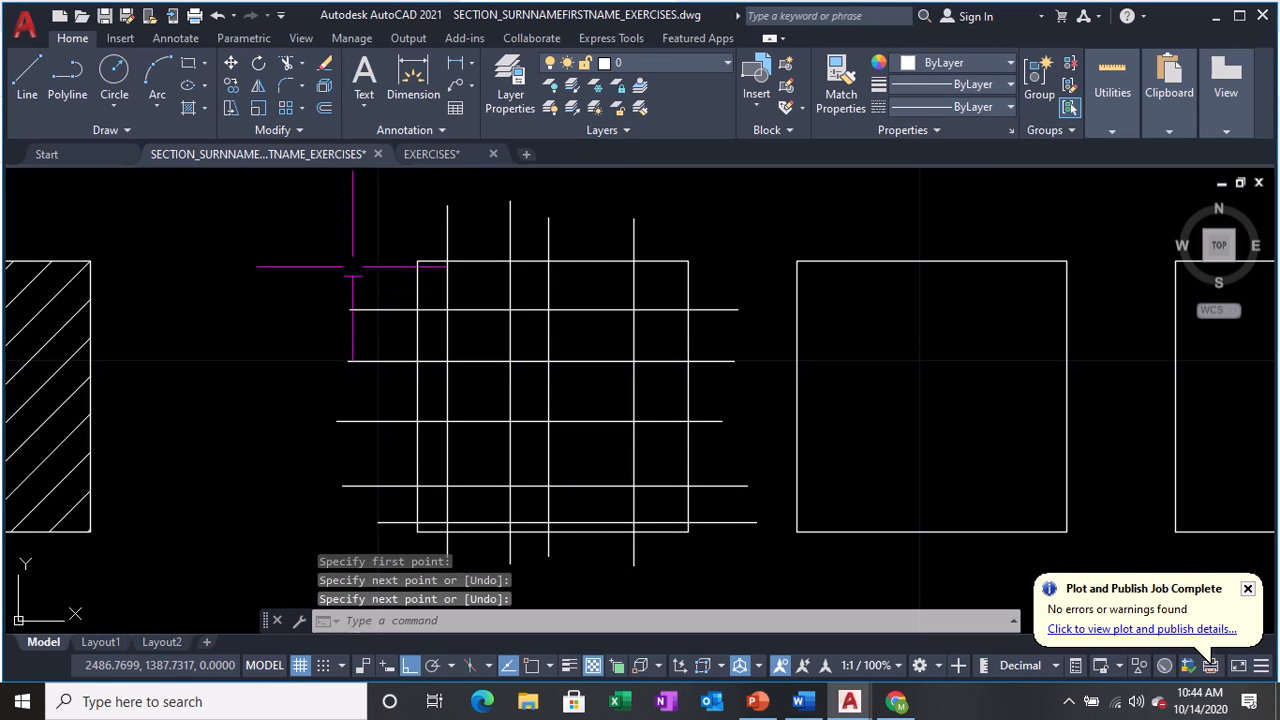
{"action": "key", "text": "Return"}
{"action": "left_click", "coordinate": [350, 268]}
{"action": "left_click", "coordinate": [749, 268]}
{"action": "key", "text": "Return"}
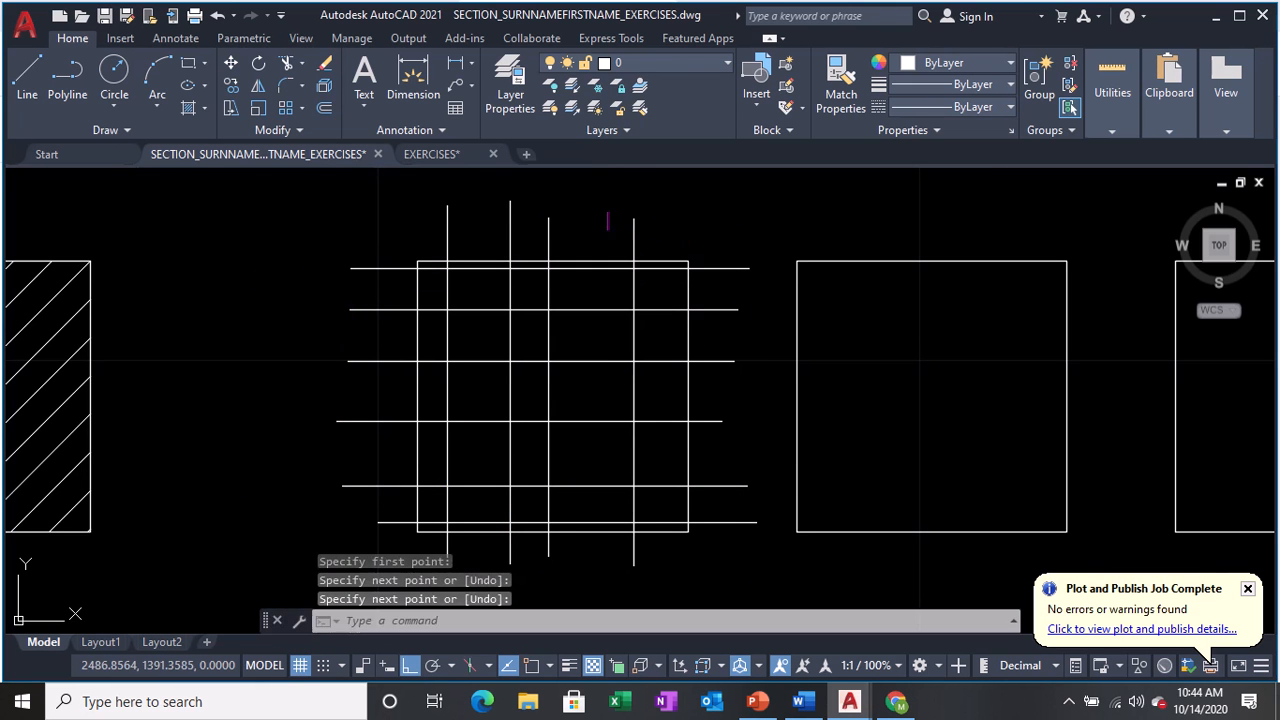
Draw a vertical line just inside the first square's right edge, extending beyond its upper and lower edges.
{"action": "key", "text": "Return"}
{"action": "left_click", "coordinate": [666, 210]}
{"action": "left_click", "coordinate": [666, 563]}
{"action": "key", "text": "Return"}
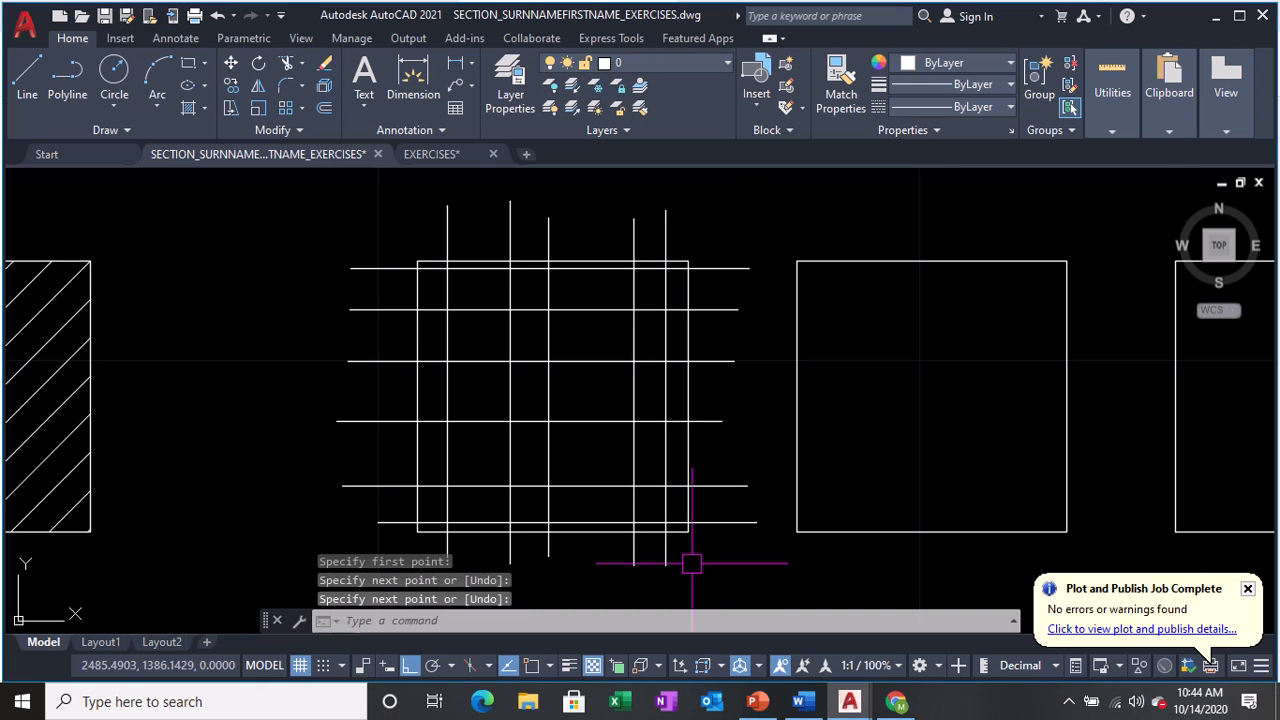
Trim the horizontal line ends that stick out past the subdivided square's right edge.
{"action": "type", "text": "TR"}
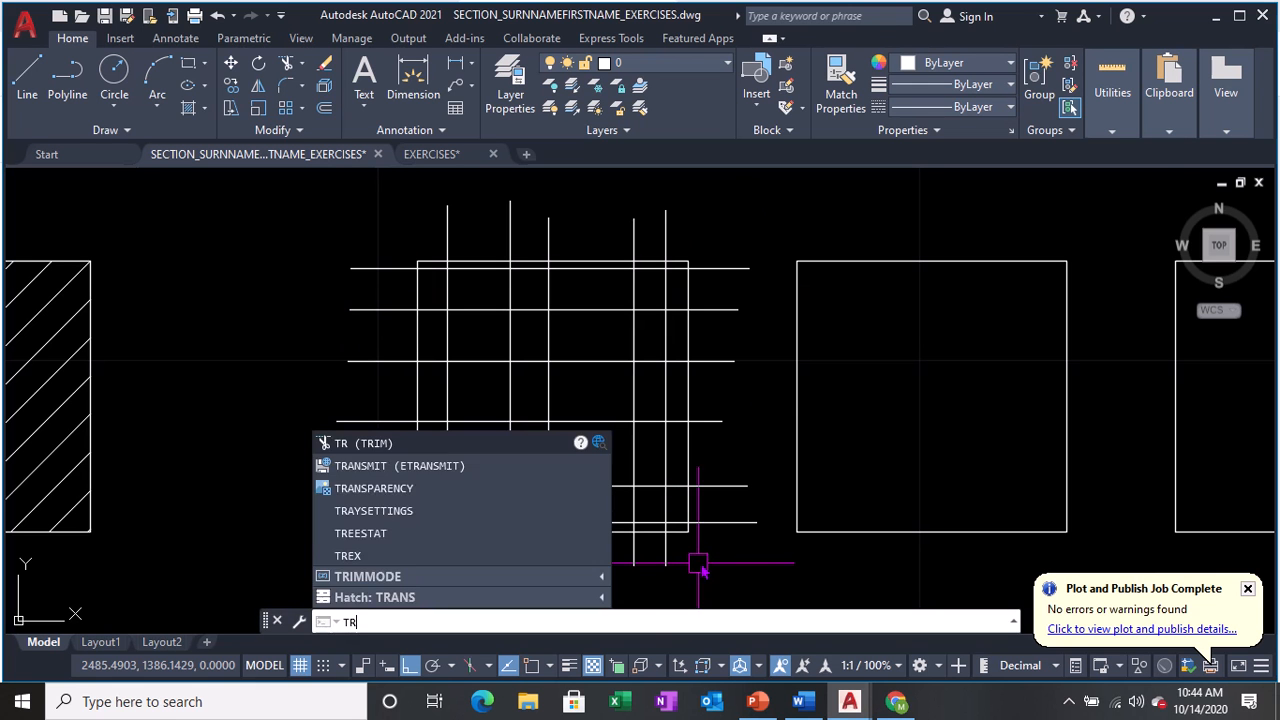
{"action": "key", "text": "Return"}
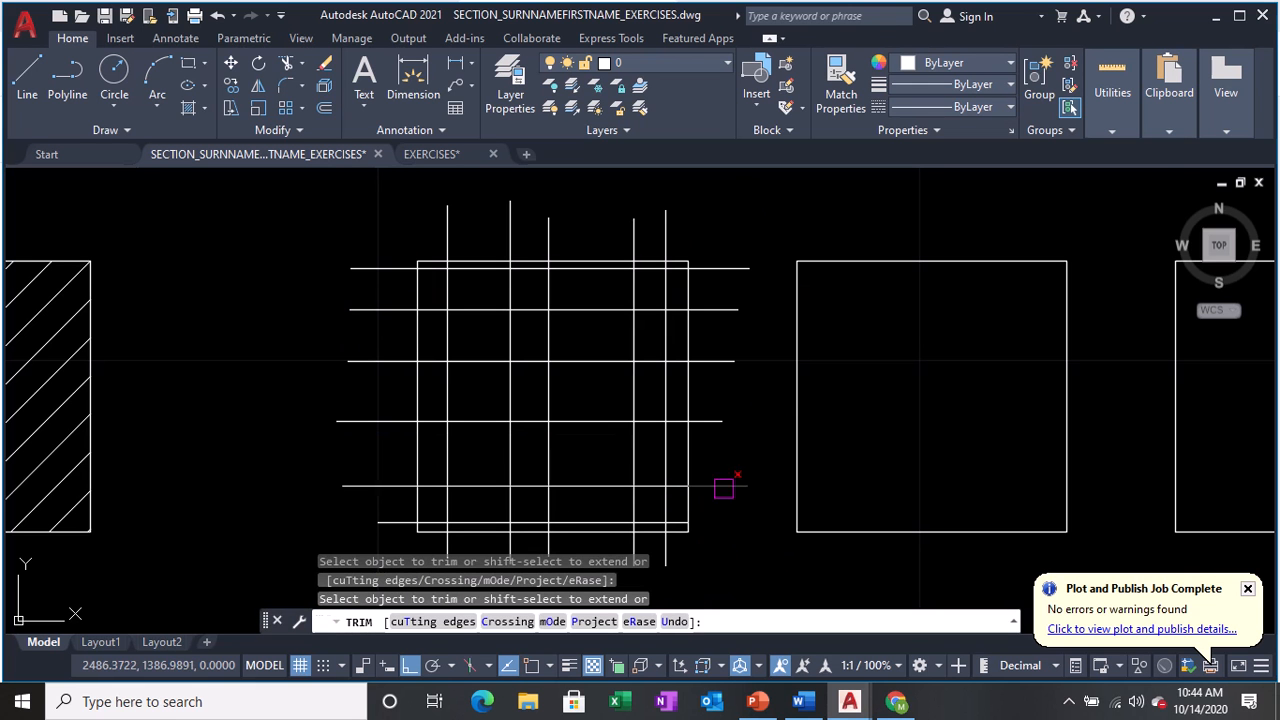
{"action": "left_click", "coordinate": [725, 486]}
{"action": "left_click", "coordinate": [718, 421]}
{"action": "left_click", "coordinate": [715, 361]}
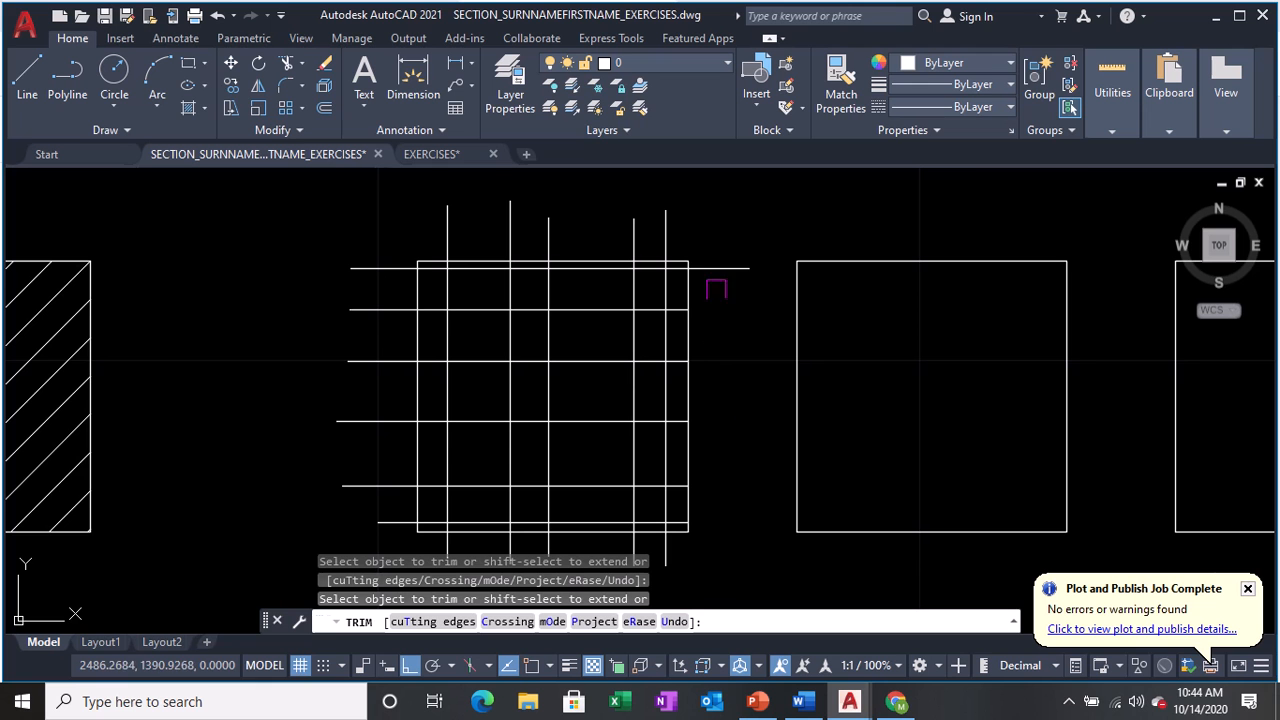
{"action": "left_click", "coordinate": [711, 268]}
Trim the vertical line ends that stick out above the square's upper edge.
{"action": "left_click", "coordinate": [639, 231]}
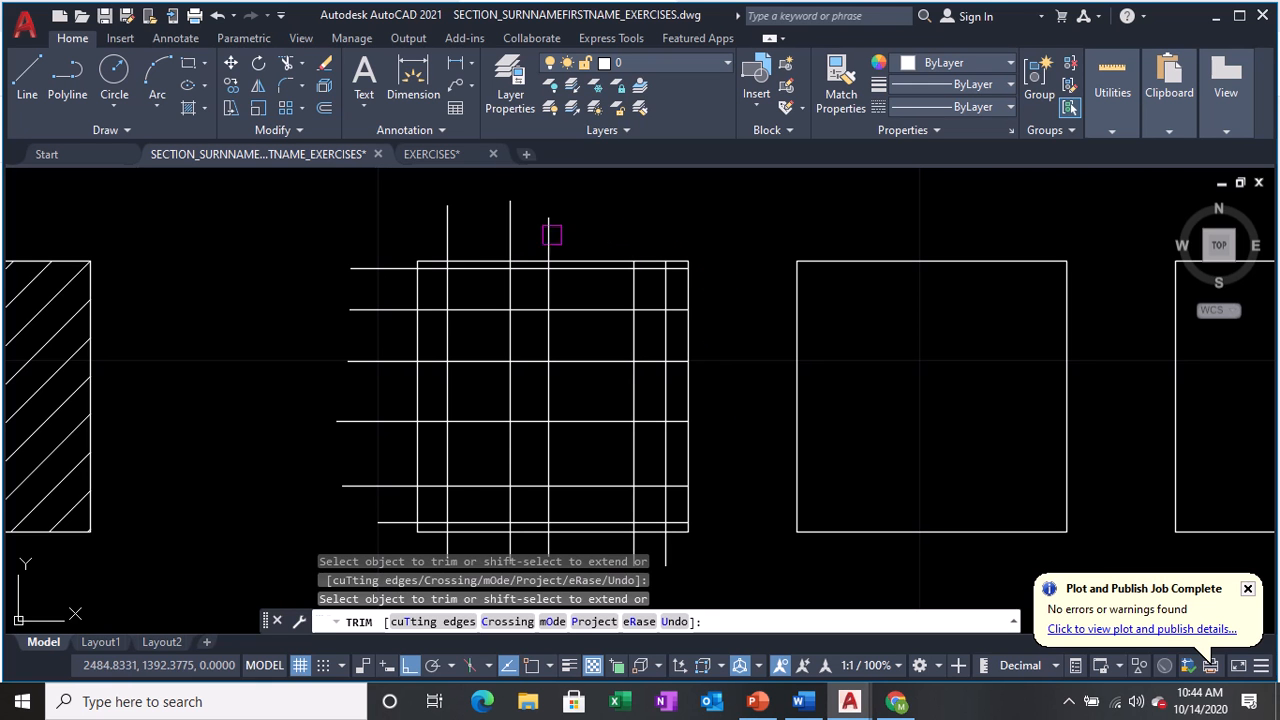
{"action": "left_click", "coordinate": [552, 235]}
{"action": "left_click", "coordinate": [450, 219]}
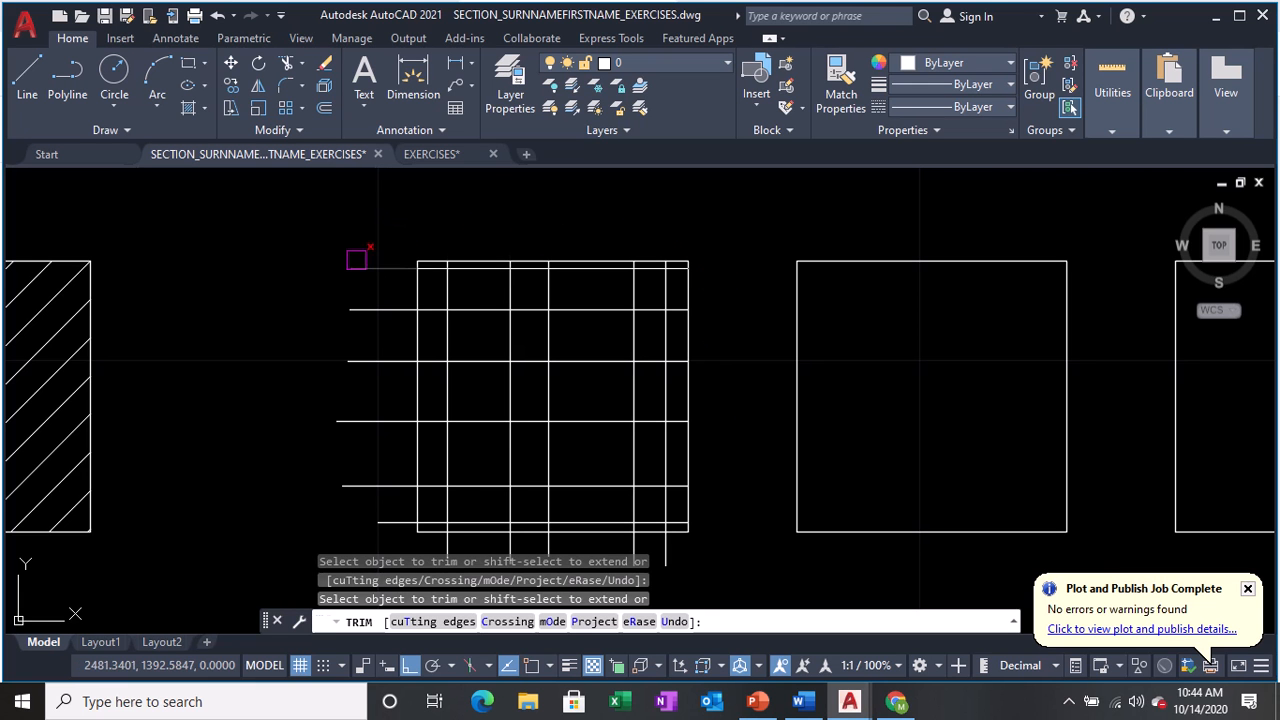
Trim the horizontal line ends that stick out past the square's left edge.
{"action": "left_click", "coordinate": [361, 300]}
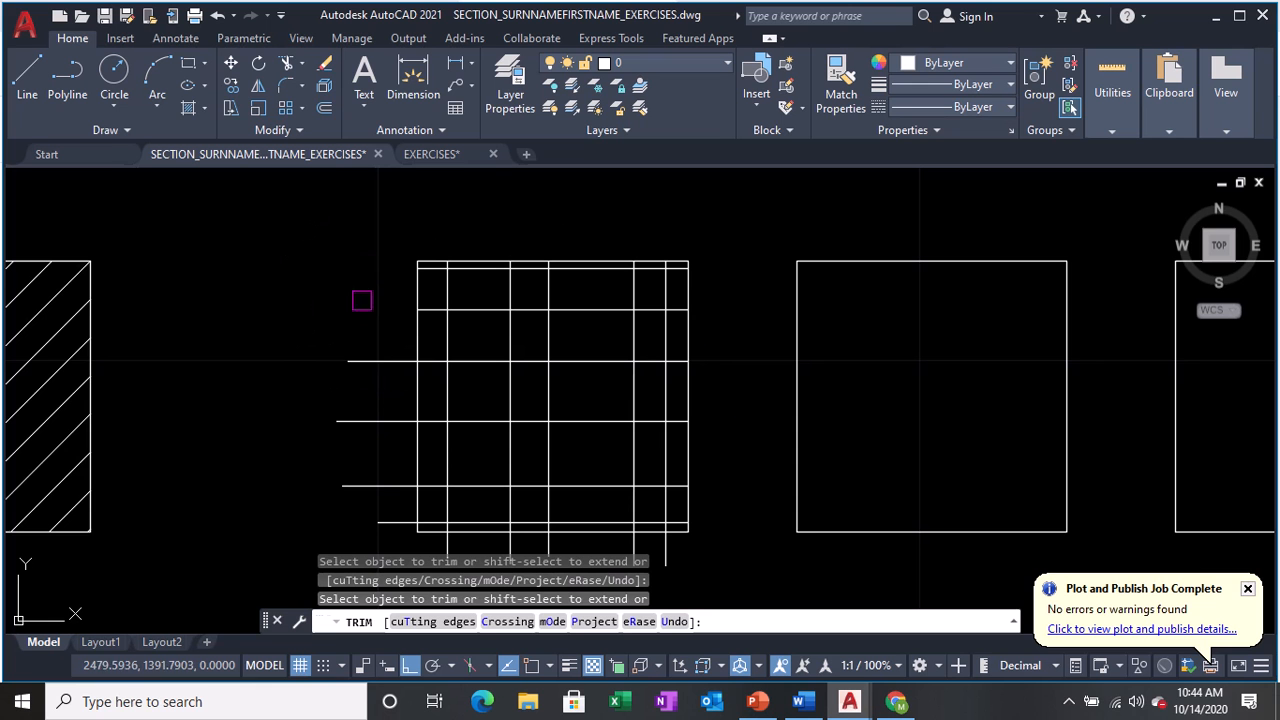
{"action": "left_click", "coordinate": [380, 420]}
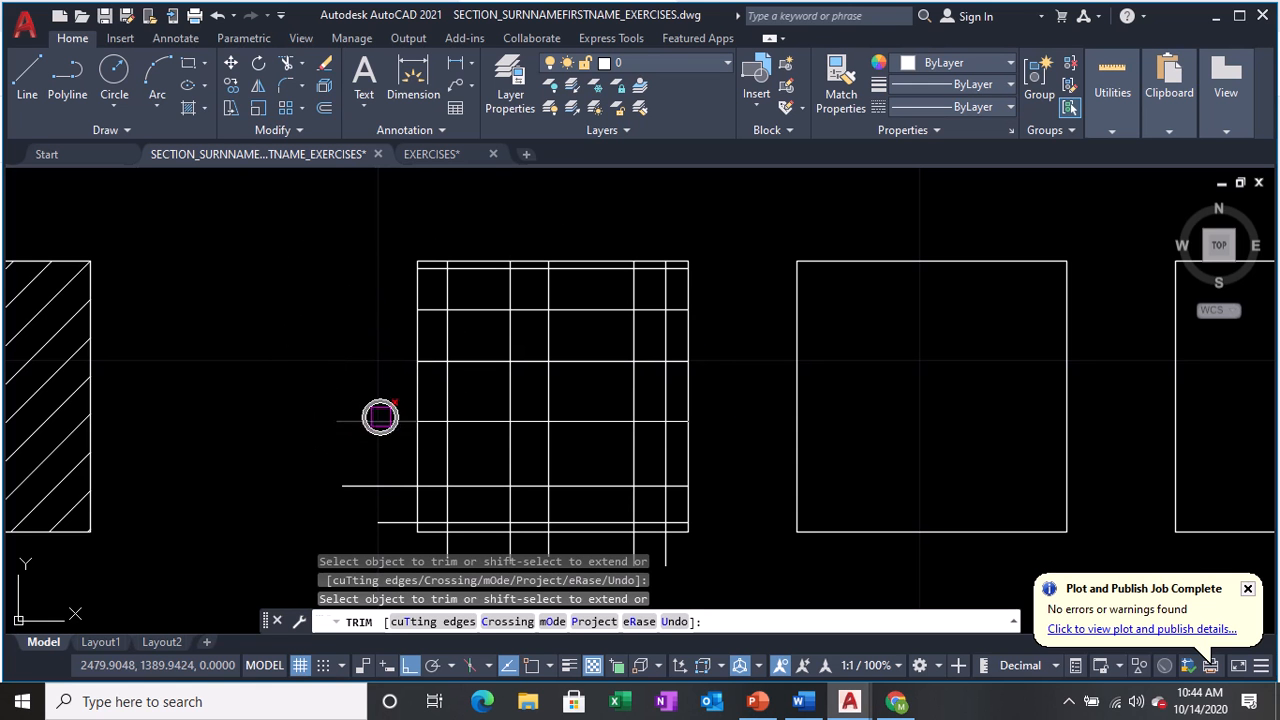
{"action": "left_click", "coordinate": [380, 487]}
{"action": "left_click", "coordinate": [400, 522]}
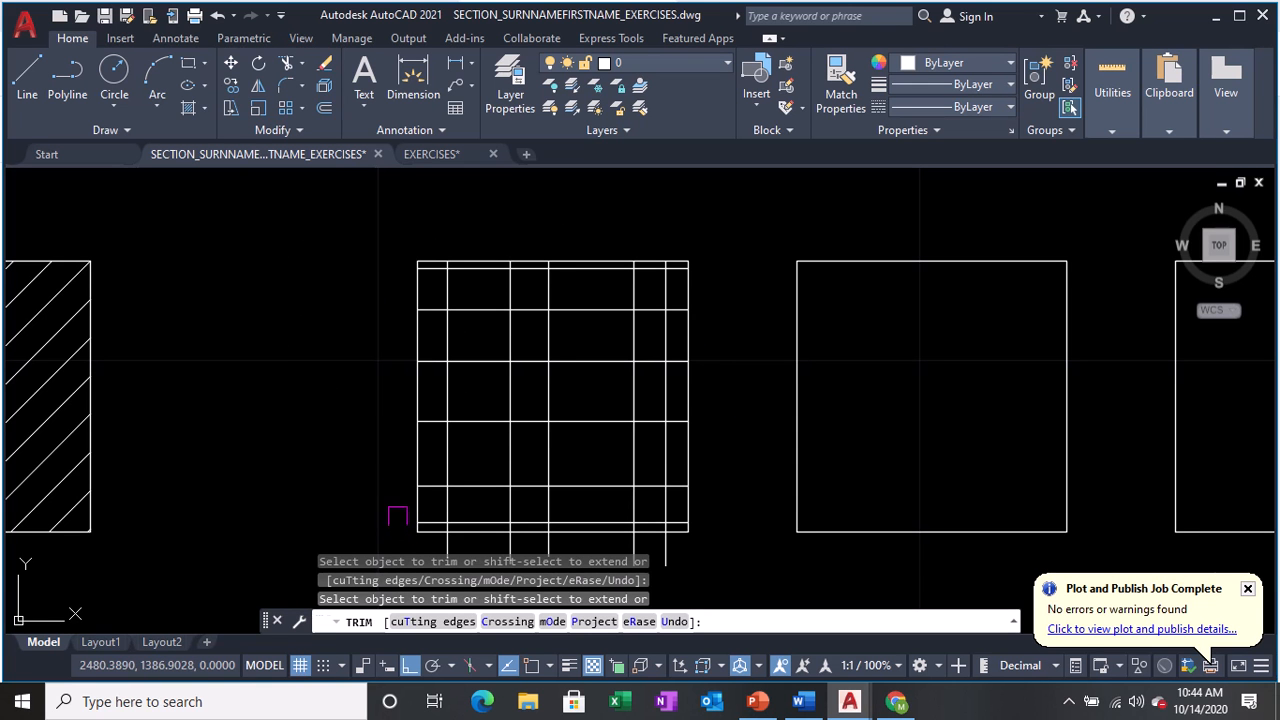
Trim the vertical line ends that stick out below the square's lower edge.
{"action": "middle_click_drag", "start_coordinate": [397, 510], "coordinate": [391, 426]}
{"action": "left_click", "coordinate": [443, 475]}
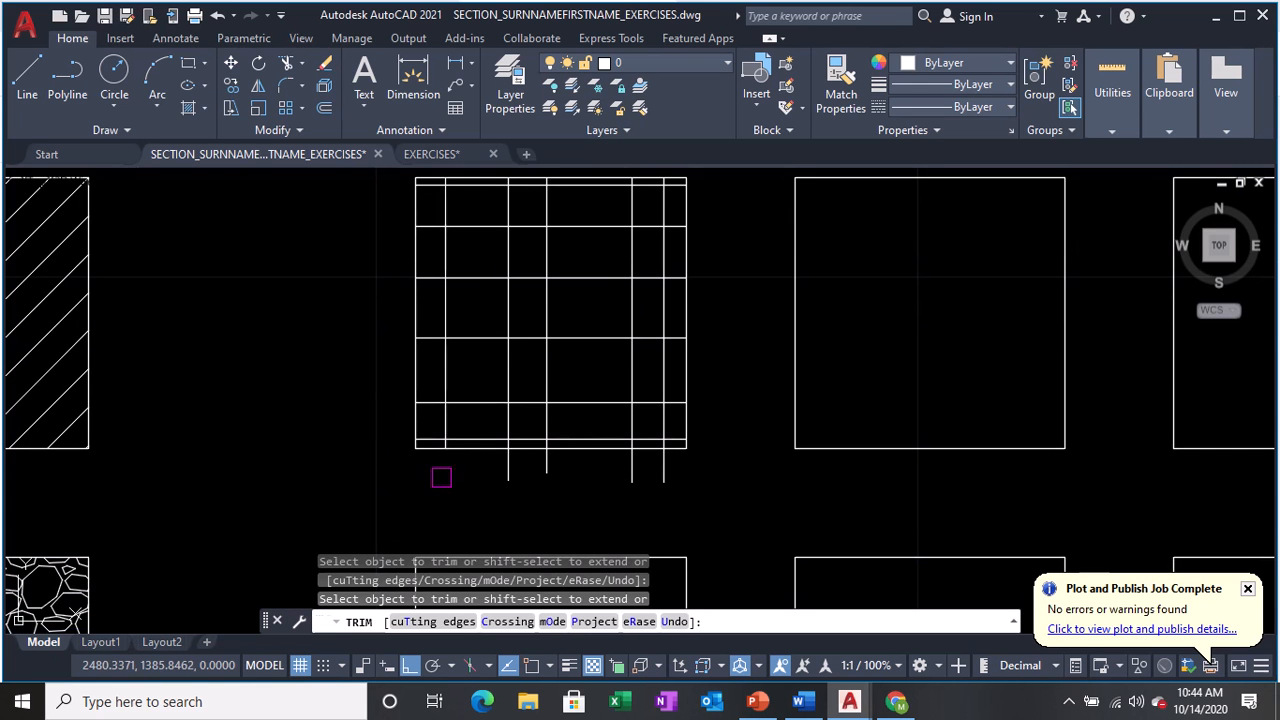
{"action": "left_click", "coordinate": [508, 468]}
{"action": "left_click", "coordinate": [546, 468]}
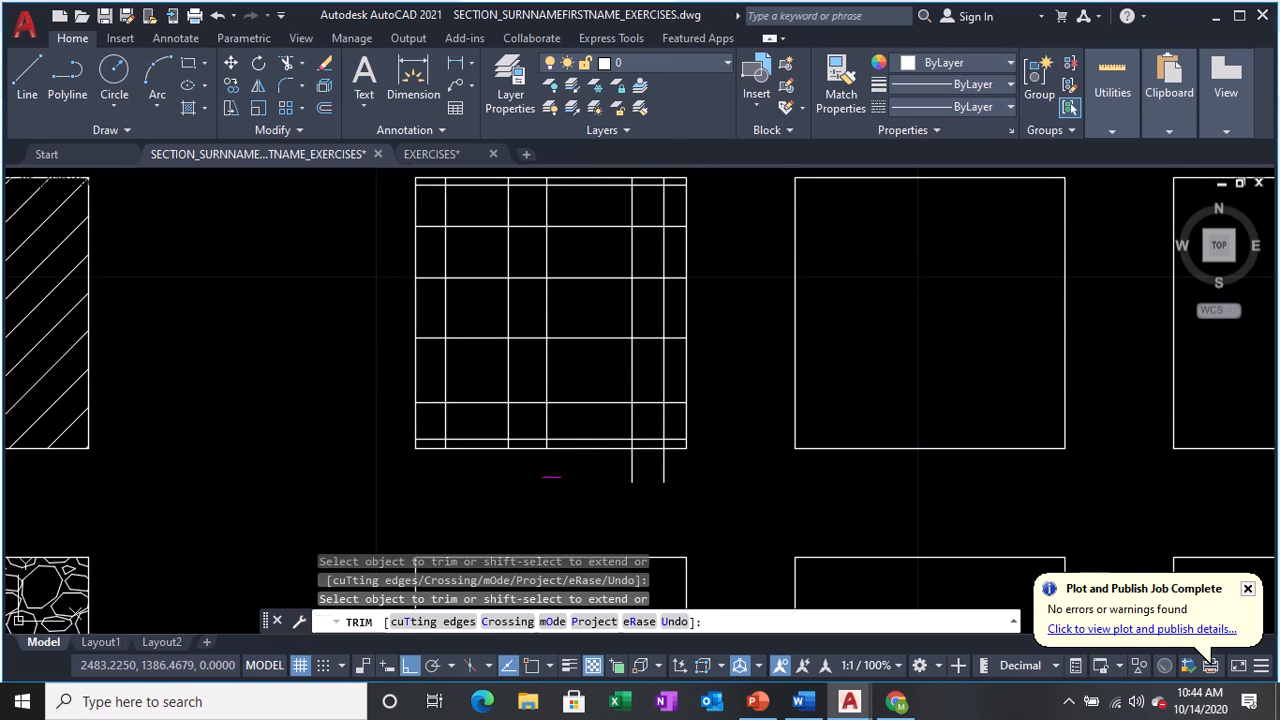
{"action": "left_click", "coordinate": [634, 473]}
{"action": "left_click", "coordinate": [660, 468]}
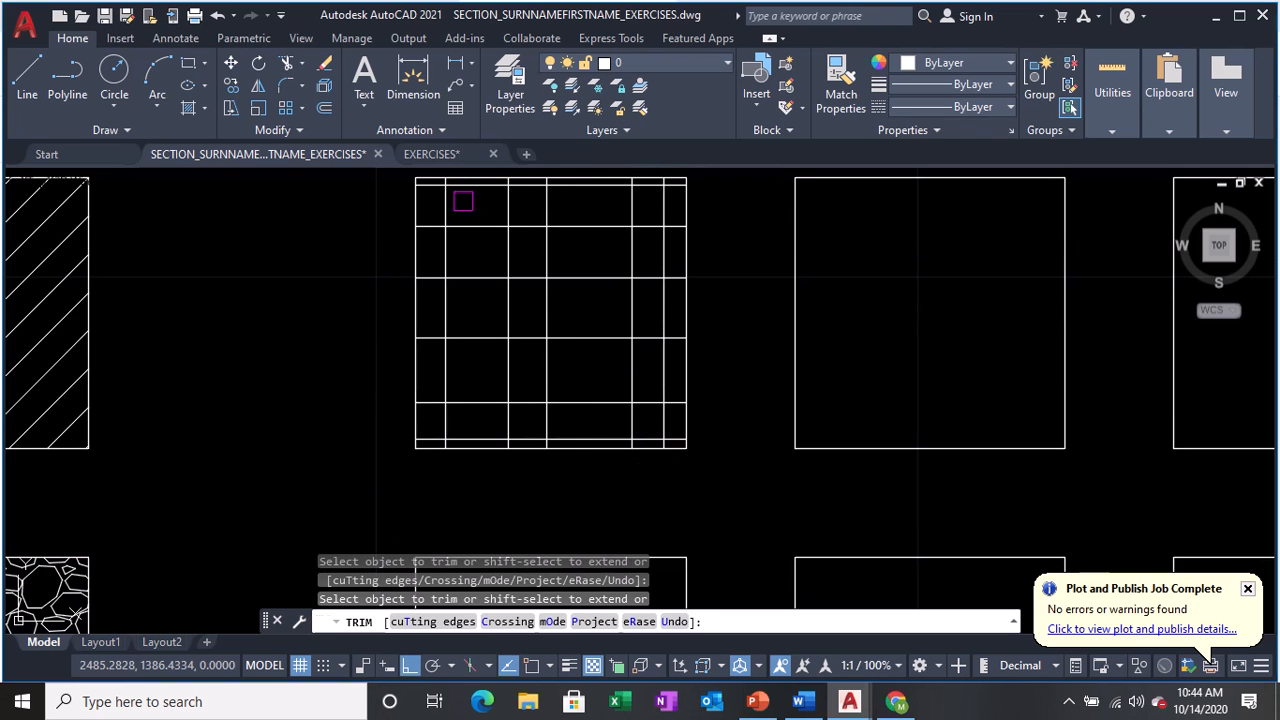
Trim selected line segments inside the square to merge grid cells into an irregular pattern of rectangles.
{"action": "middle_click_drag", "start_coordinate": [464, 201], "coordinate": [483, 251]}
{"action": "key", "text": "ctrl"}
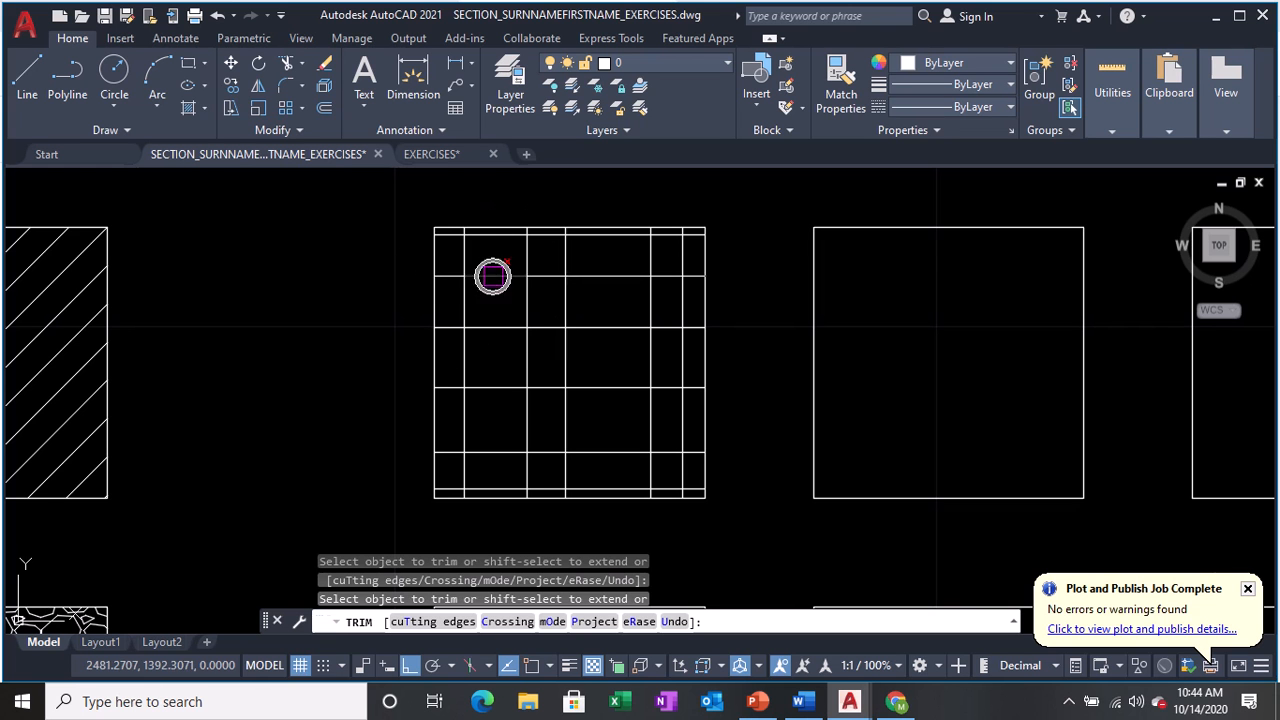
{"action": "left_click", "coordinate": [494, 276]}
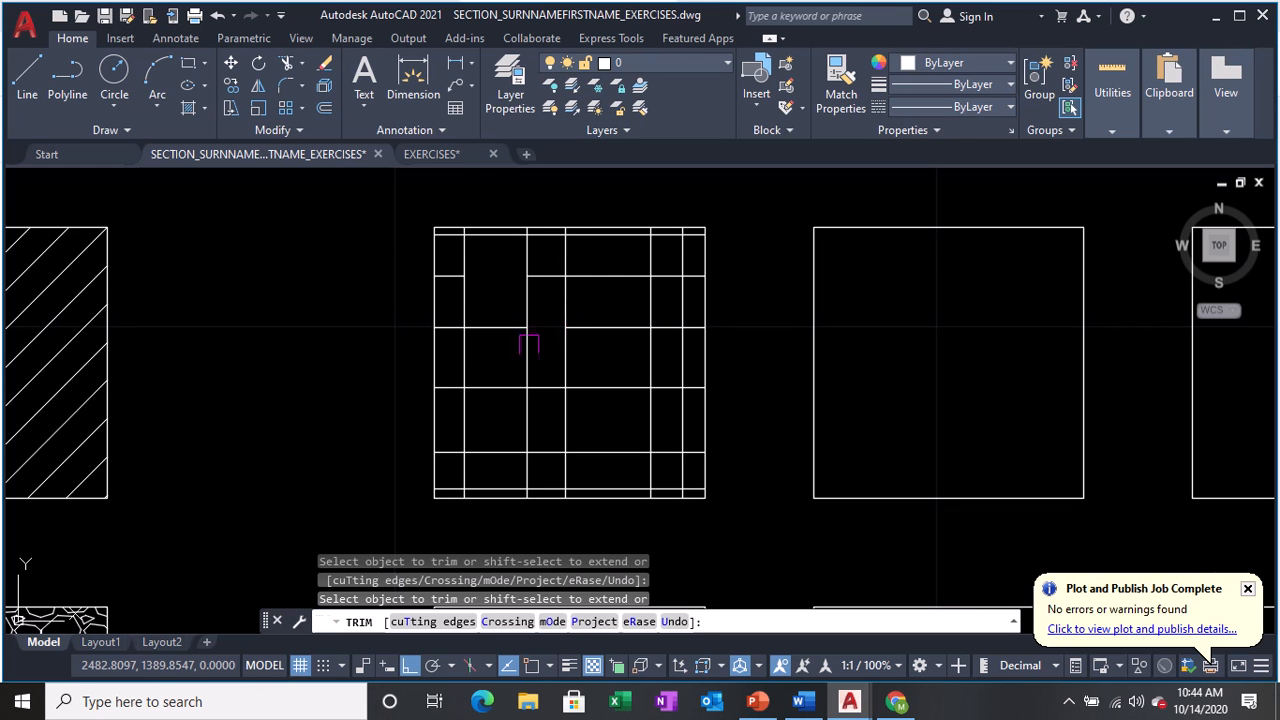
{"action": "key", "text": "ctrl"}
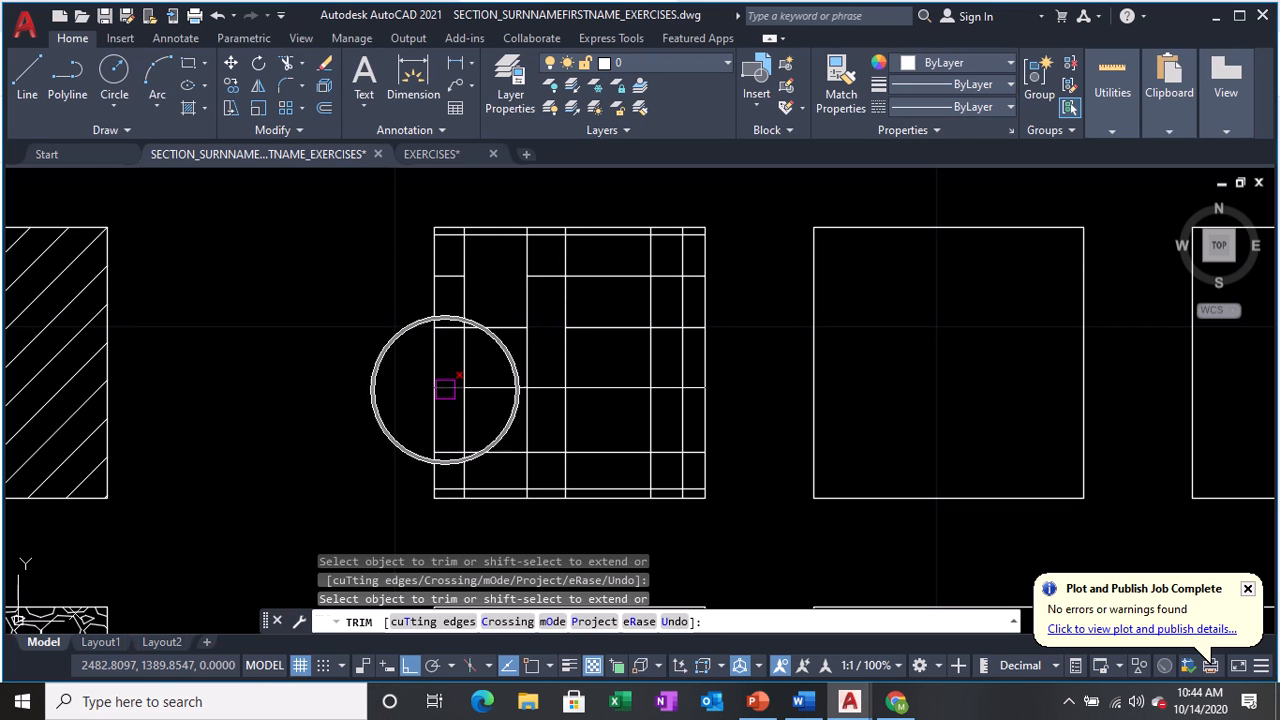
{"action": "left_click", "coordinate": [490, 455]}
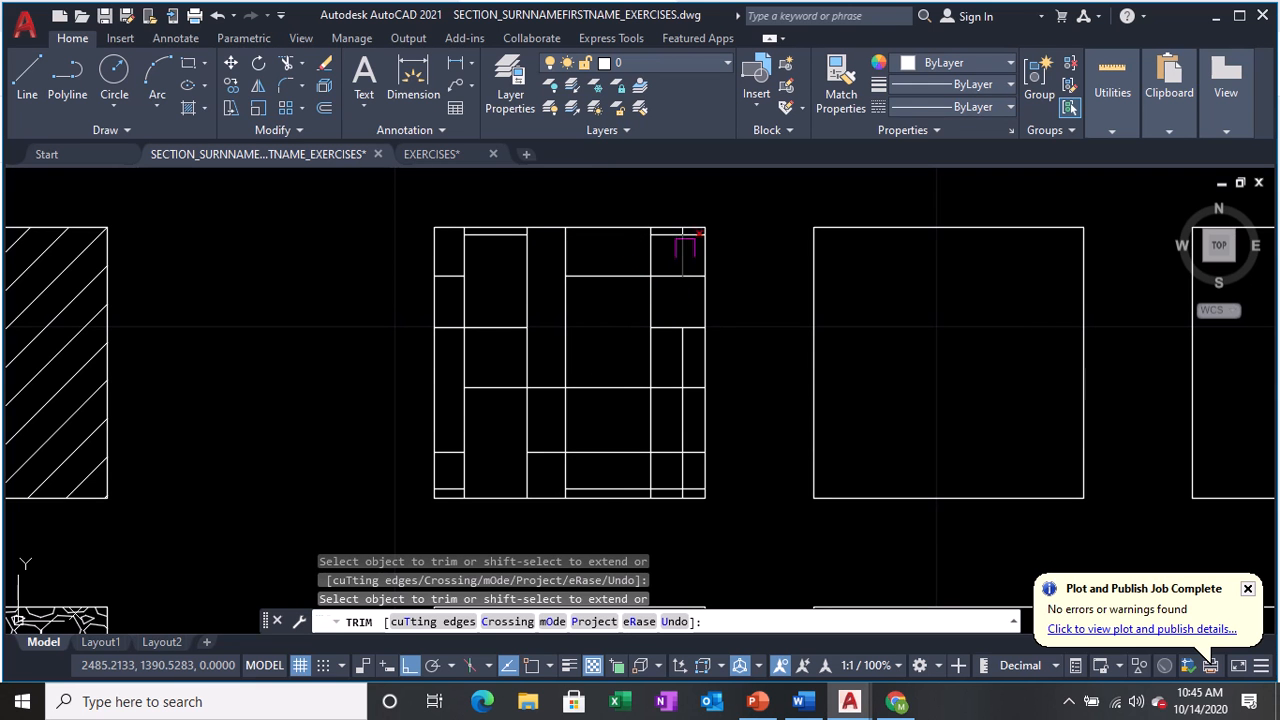
Trim the short horizontal segment in the square's upper-right corner and the rightmost vertical segment just above the middle horizontal line.
{"action": "scroll", "coordinate": [694, 241], "scroll_direction": "up", "scroll_amount": 4}
{"action": "left_click", "coordinate": [695, 236]}
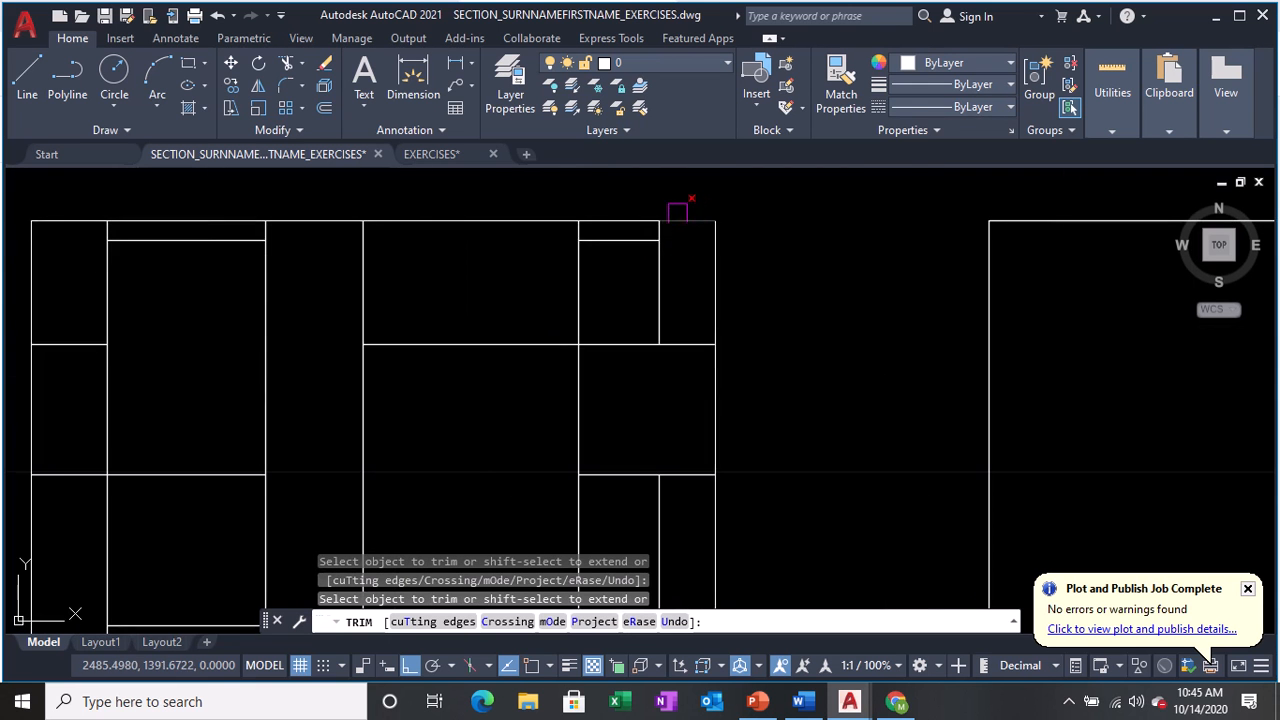
{"action": "scroll", "coordinate": [681, 210], "scroll_direction": "down", "scroll_amount": 2}
{"action": "middle_click_drag", "start_coordinate": [631, 409], "coordinate": [640, 257]}
{"action": "left_click", "coordinate": [678, 304]}
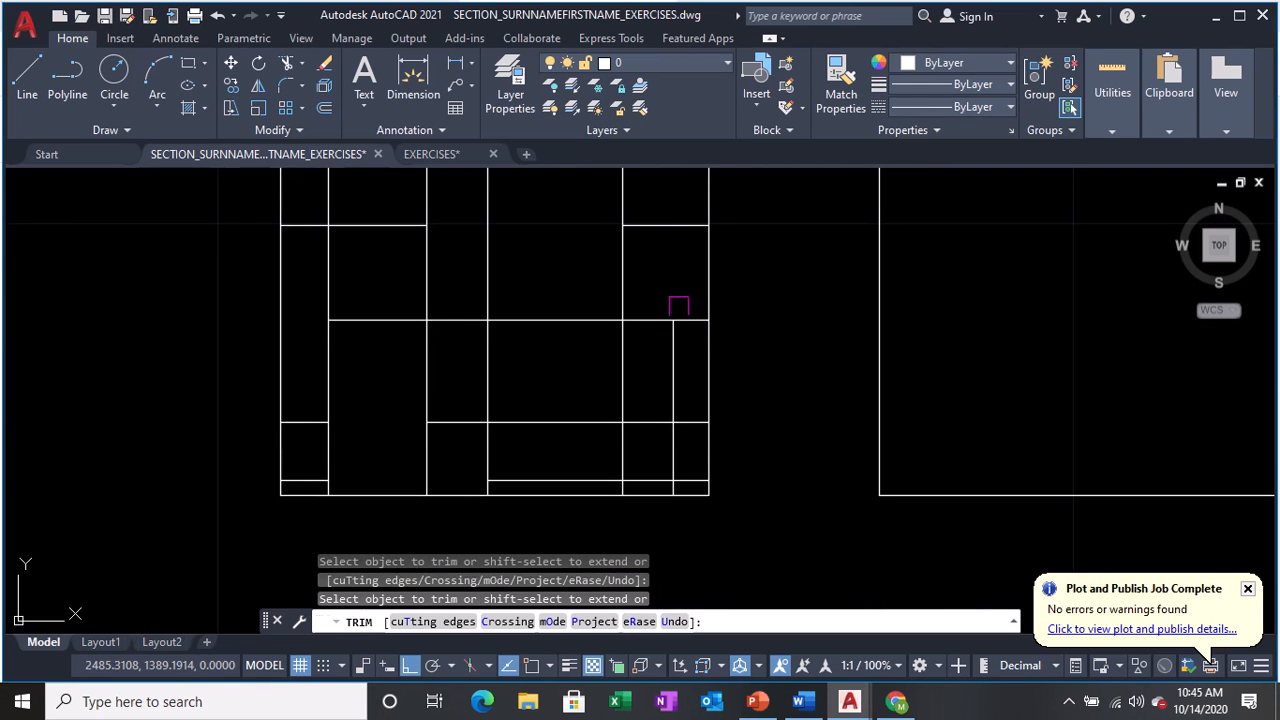
Trim the middle line's rightmost segment and the lowest horizontal line's segments in the square's lower-right corner, and finish trimming.
{"action": "left_click", "coordinate": [686, 322]}
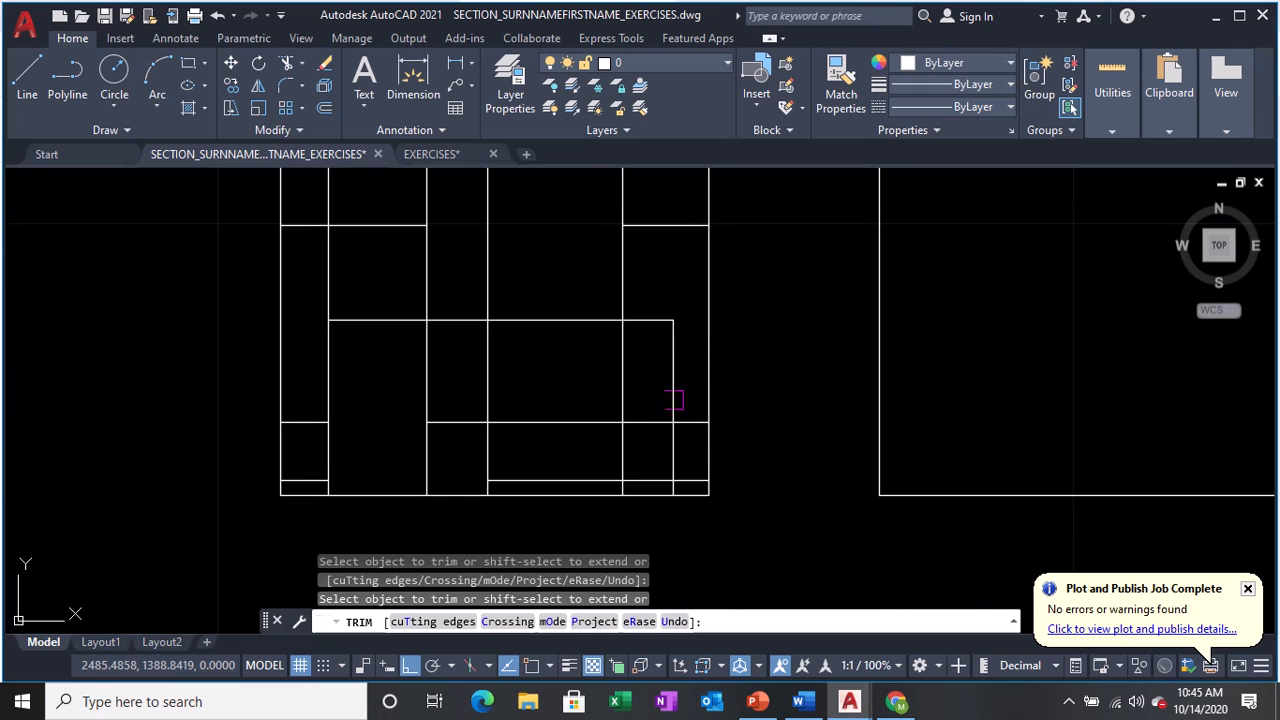
{"action": "left_click", "coordinate": [648, 479]}
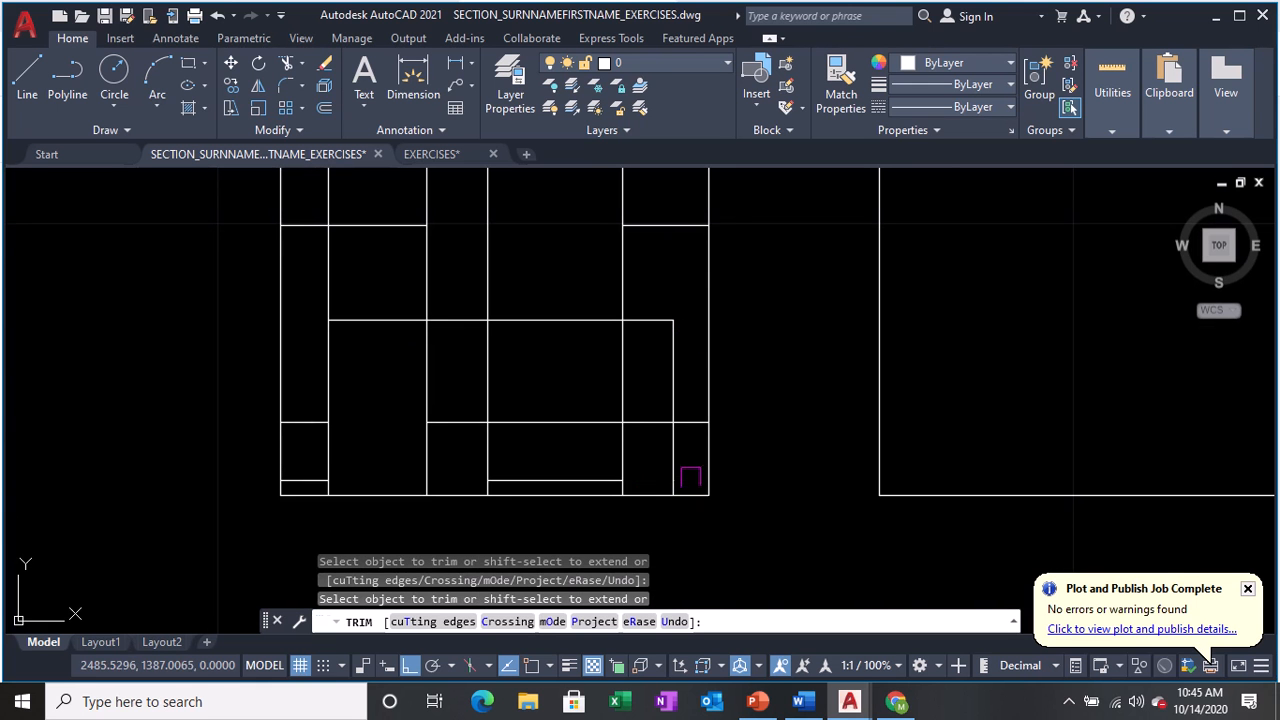
{"action": "left_click", "coordinate": [677, 472]}
{"action": "scroll", "coordinate": [690, 477], "scroll_direction": "down", "scroll_amount": 4}
{"action": "scroll", "coordinate": [572, 425], "scroll_direction": "up", "scroll_amount": 2}
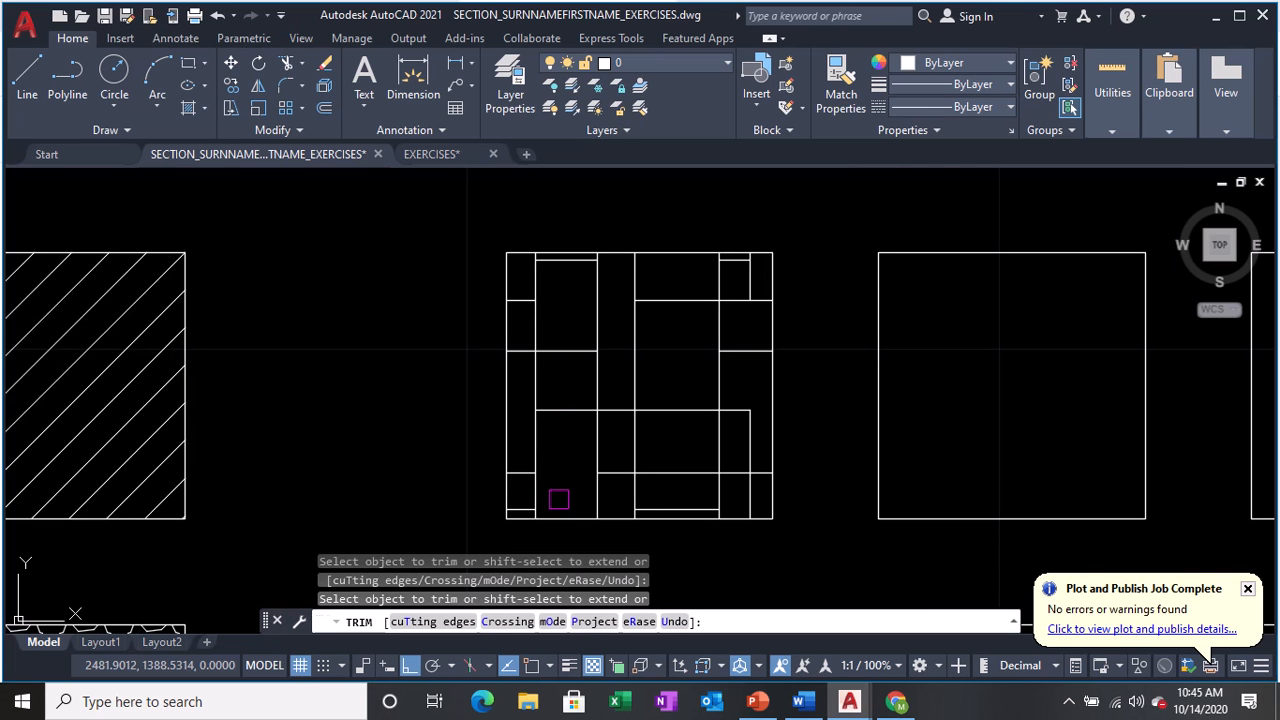
{"action": "key", "text": "Return"}
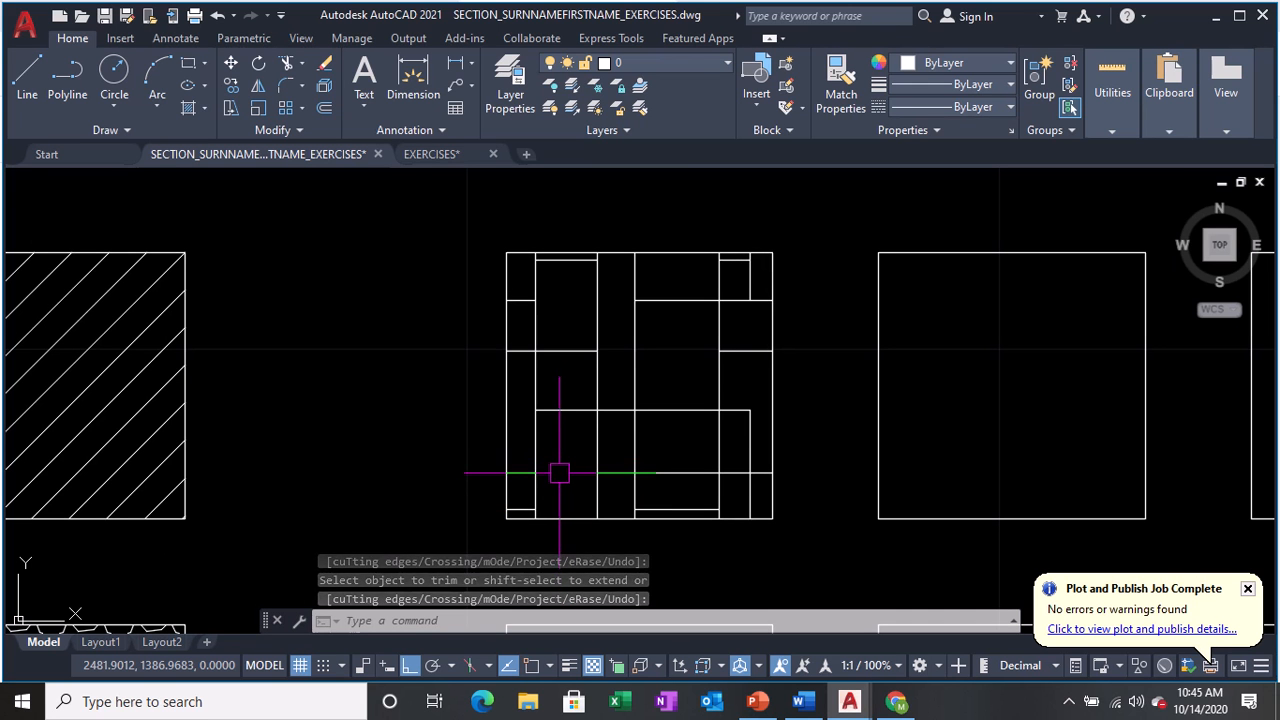
Start a hatch with the User defined pattern type and a spacing of 0.1.
{"action": "type", "text": "h"}
{"action": "key", "text": "Return"}
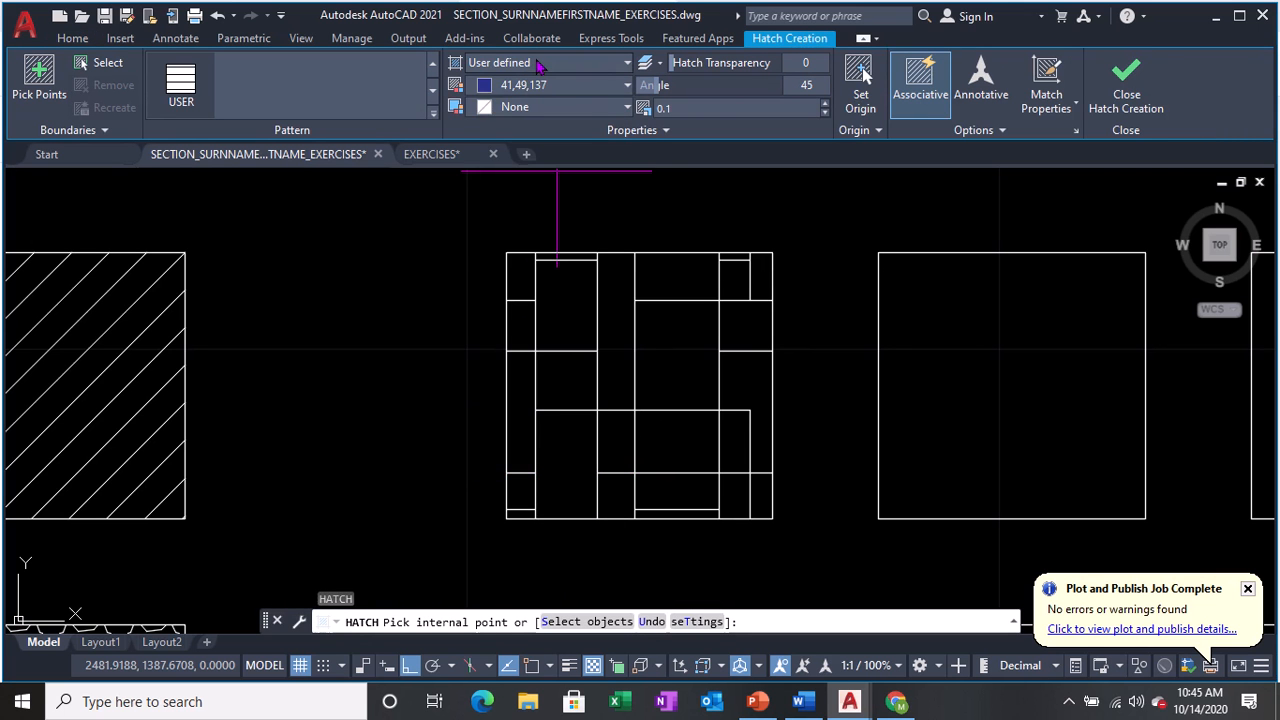
{"action": "left_click", "coordinate": [540, 63]}
{"action": "left_click", "coordinate": [526, 146]}
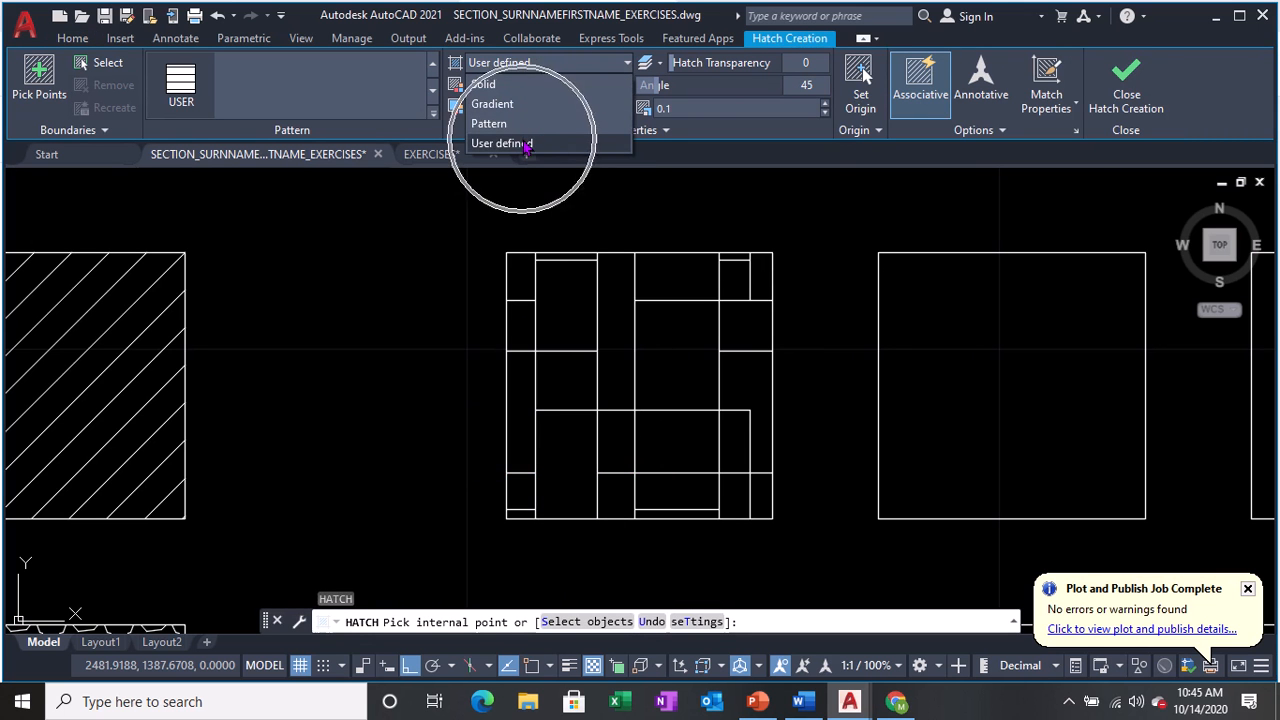
{"action": "left_click", "coordinate": [526, 146]}
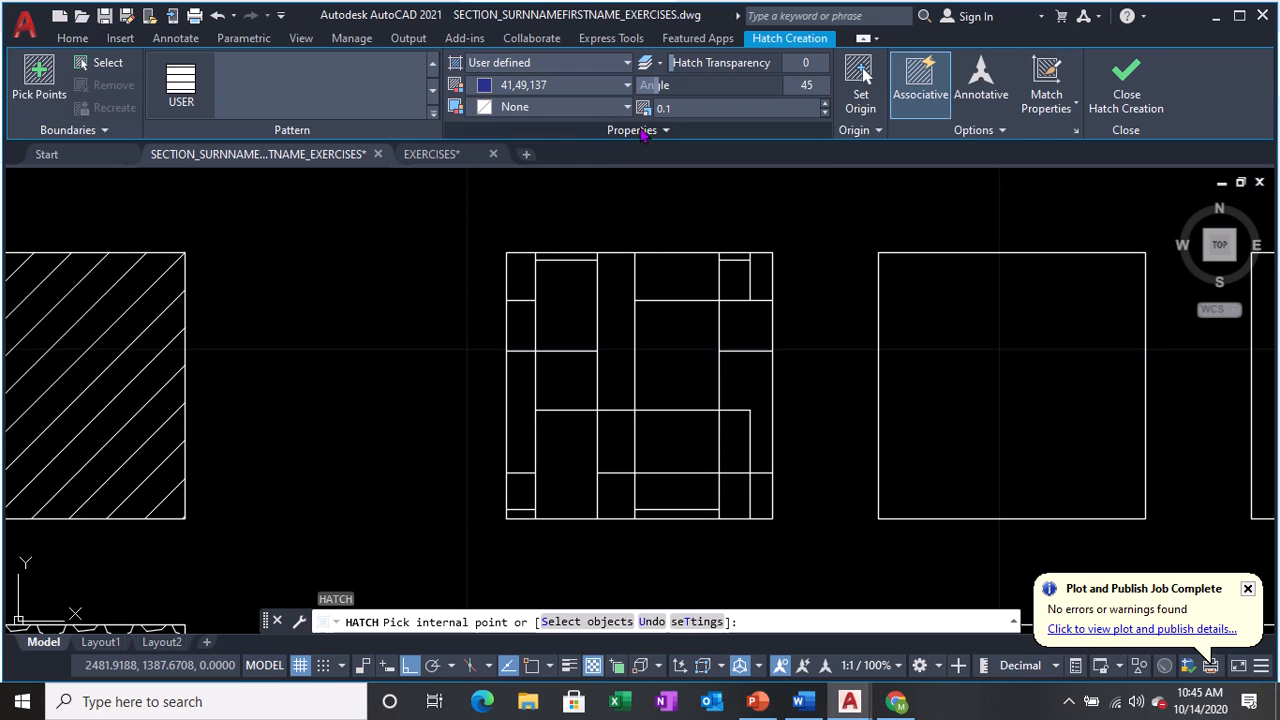
{"action": "left_click", "coordinate": [673, 109]}
{"action": "left_click", "coordinate": [658, 131]}
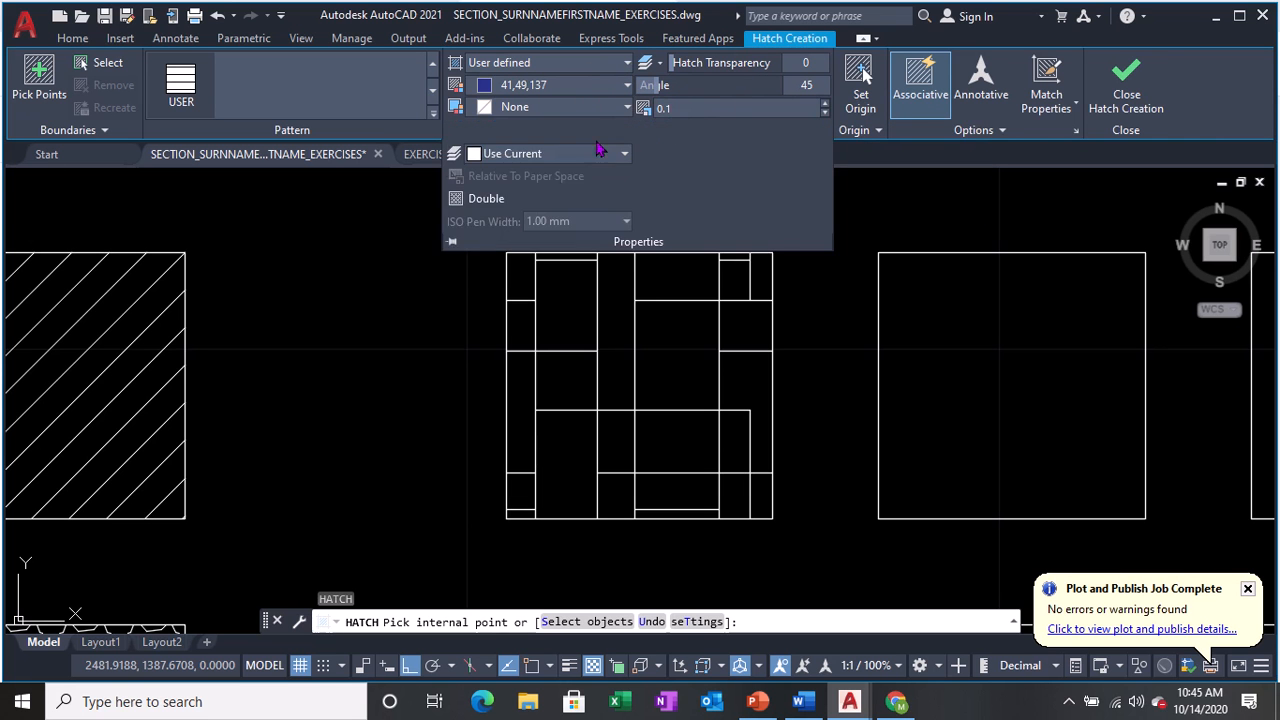
{"action": "left_click", "coordinate": [678, 108]}
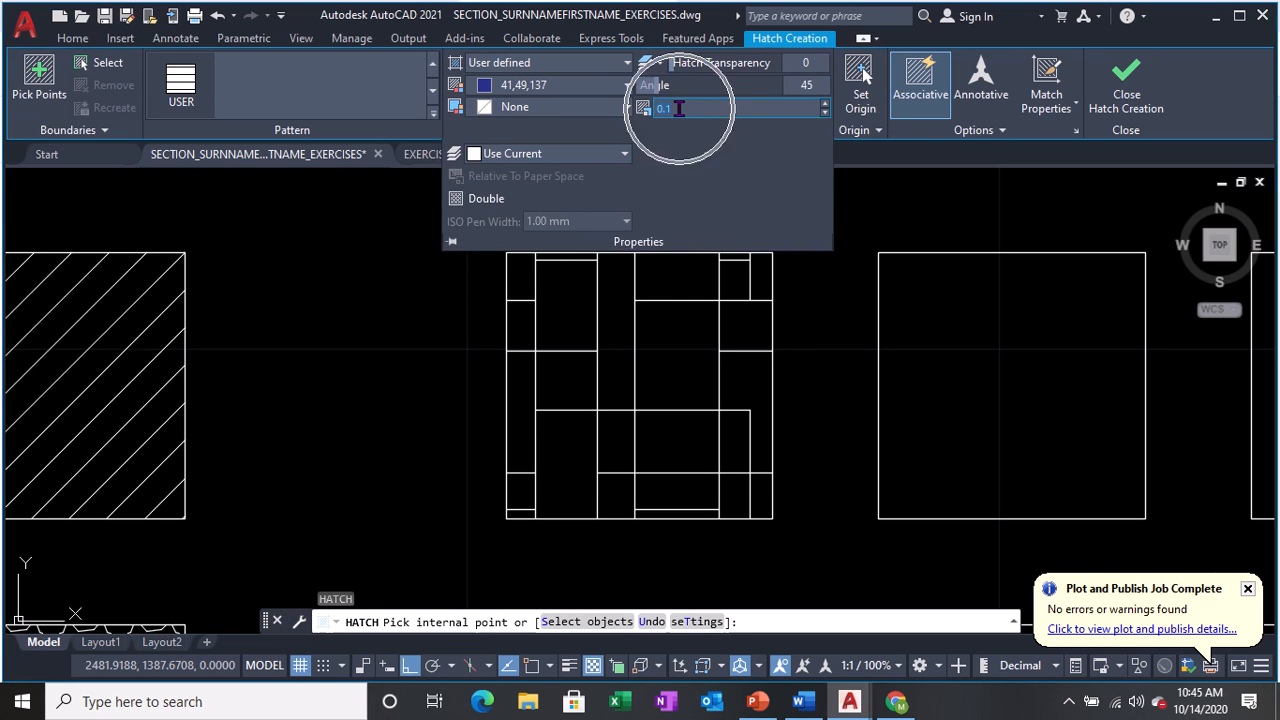
Hatch the tall upper-left cell, the large central cell, the small cell below it, and the square's lower-left and upper-left corner cells.
{"action": "left_click", "coordinate": [571, 297]}
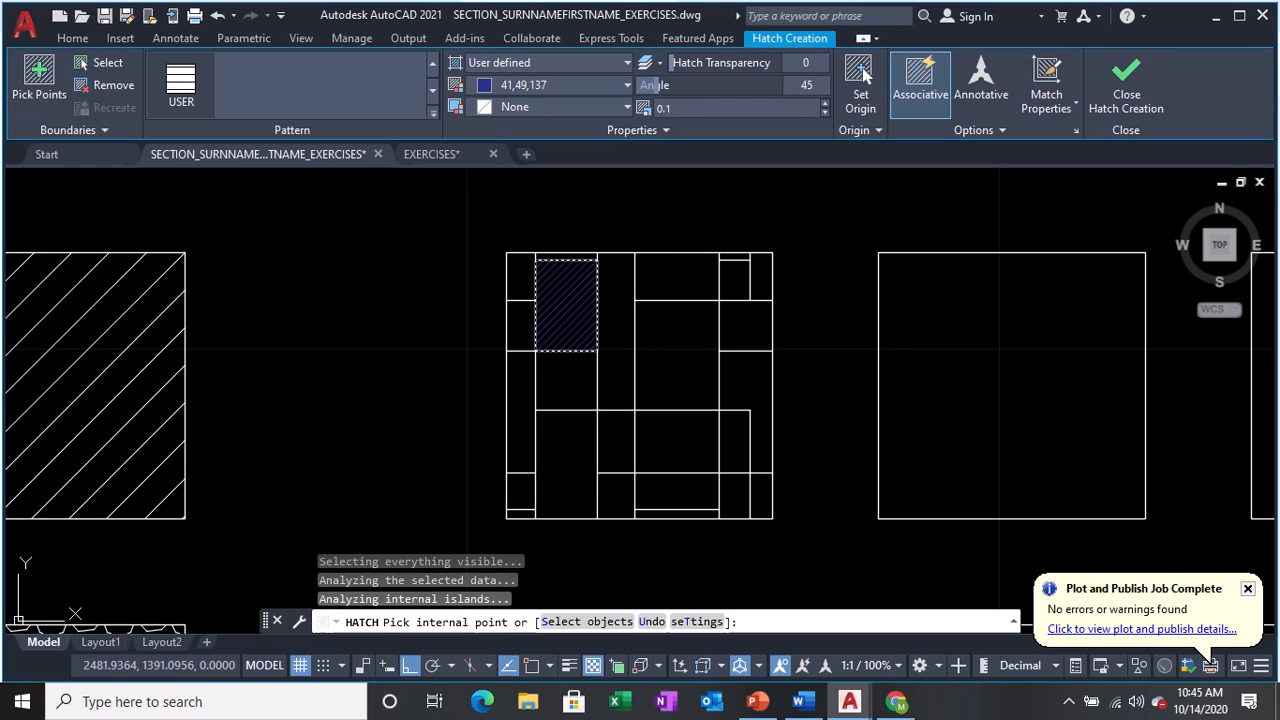
{"action": "left_click", "coordinate": [671, 375]}
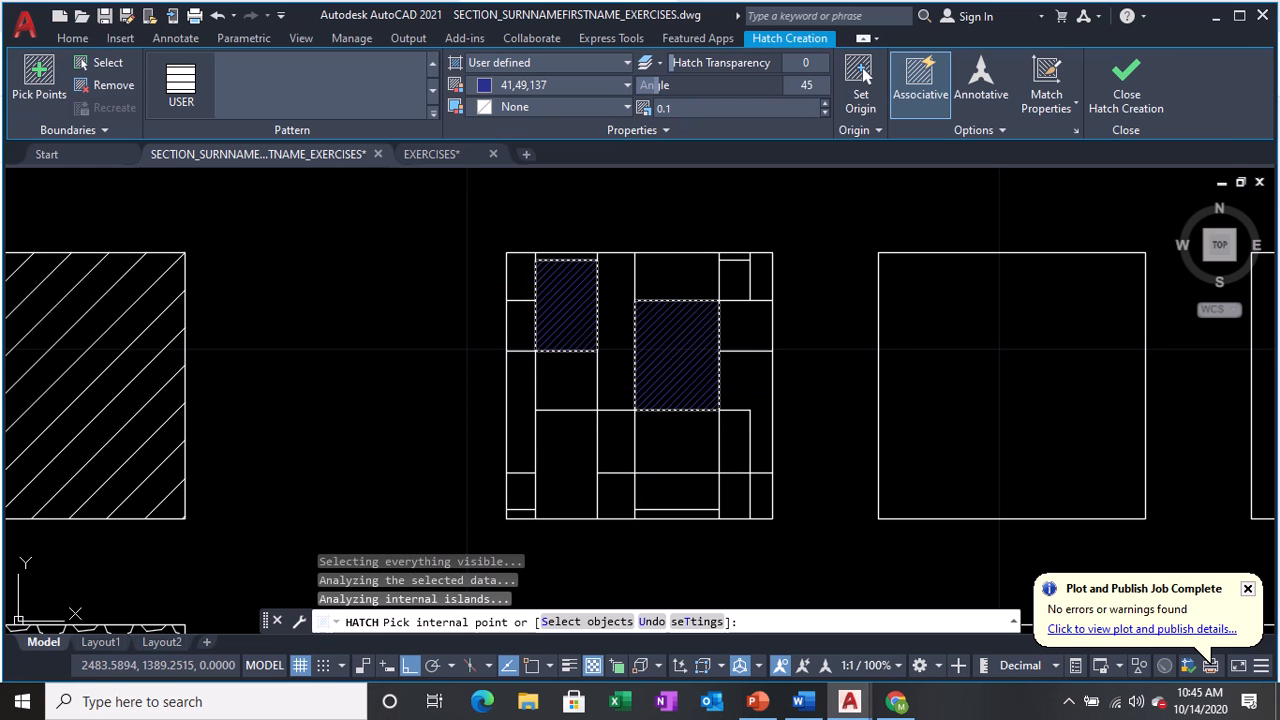
{"action": "left_click", "coordinate": [607, 442]}
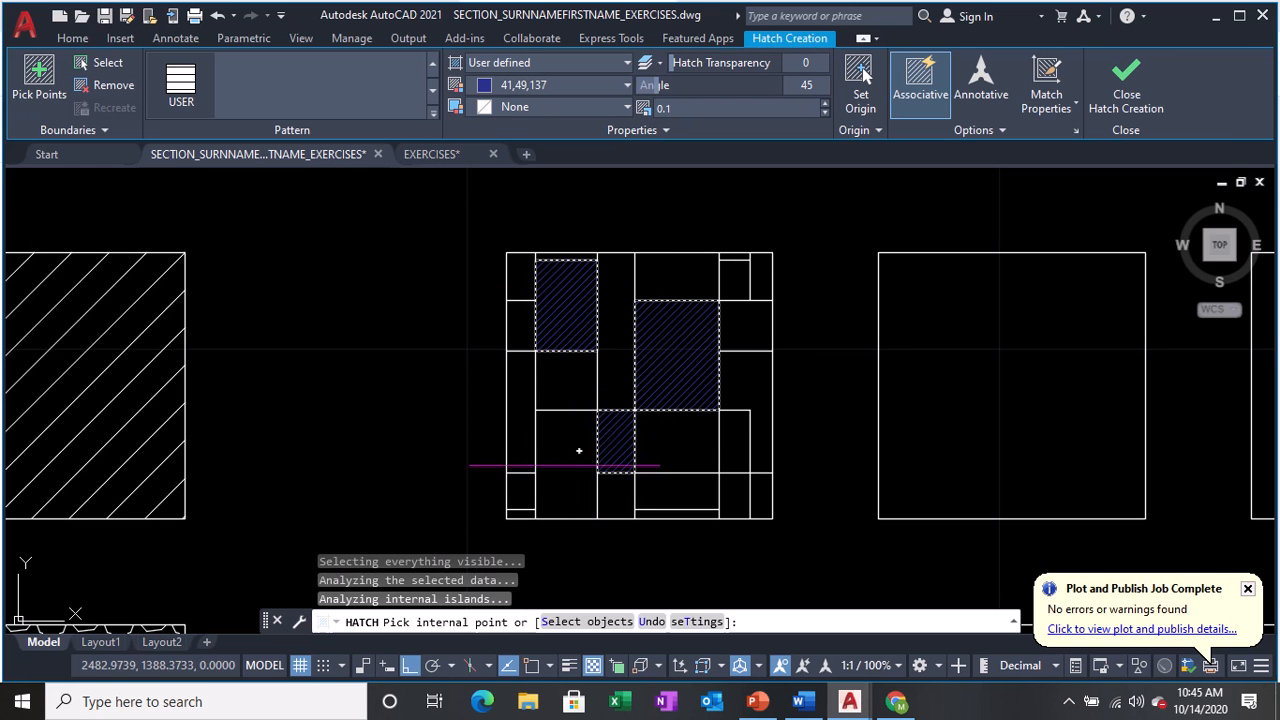
{"action": "left_click", "coordinate": [520, 487]}
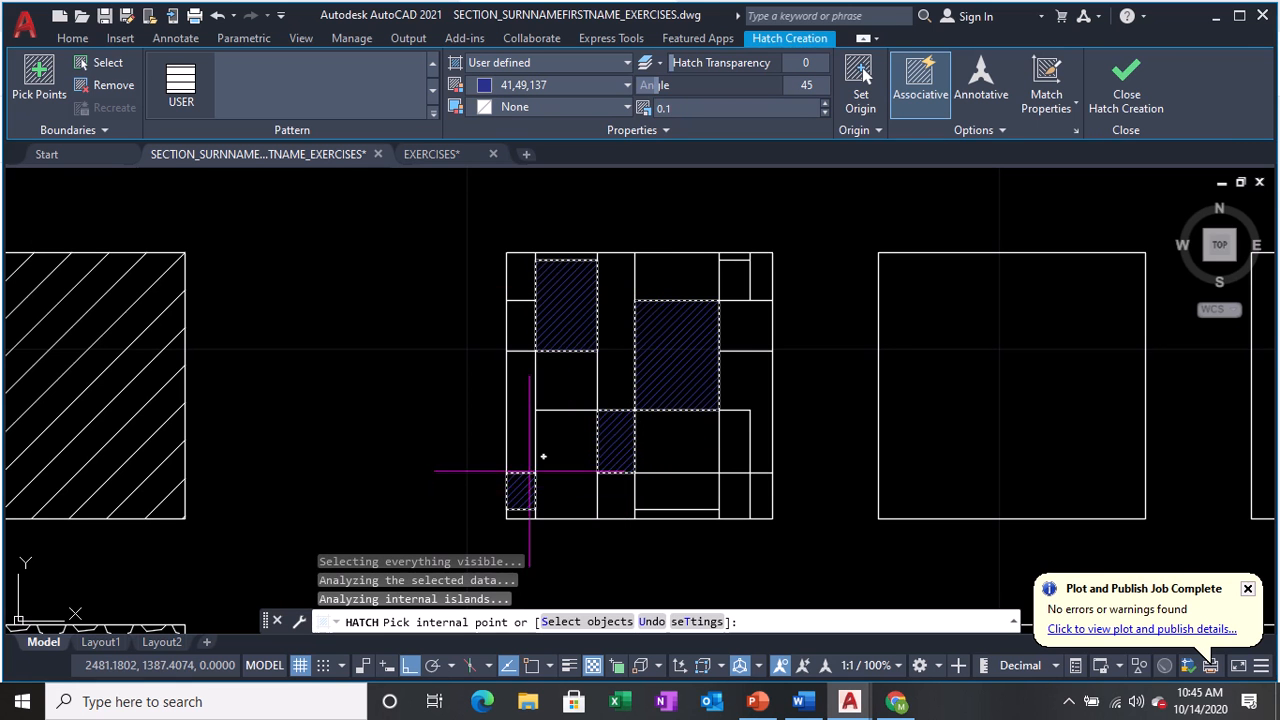
{"action": "left_click", "coordinate": [522, 292]}
Hatch the wide cell near the bottom edge and the small lower-right, upper-right and bottom-right corner cells, and finish the hatch.
{"action": "left_click", "coordinate": [664, 491]}
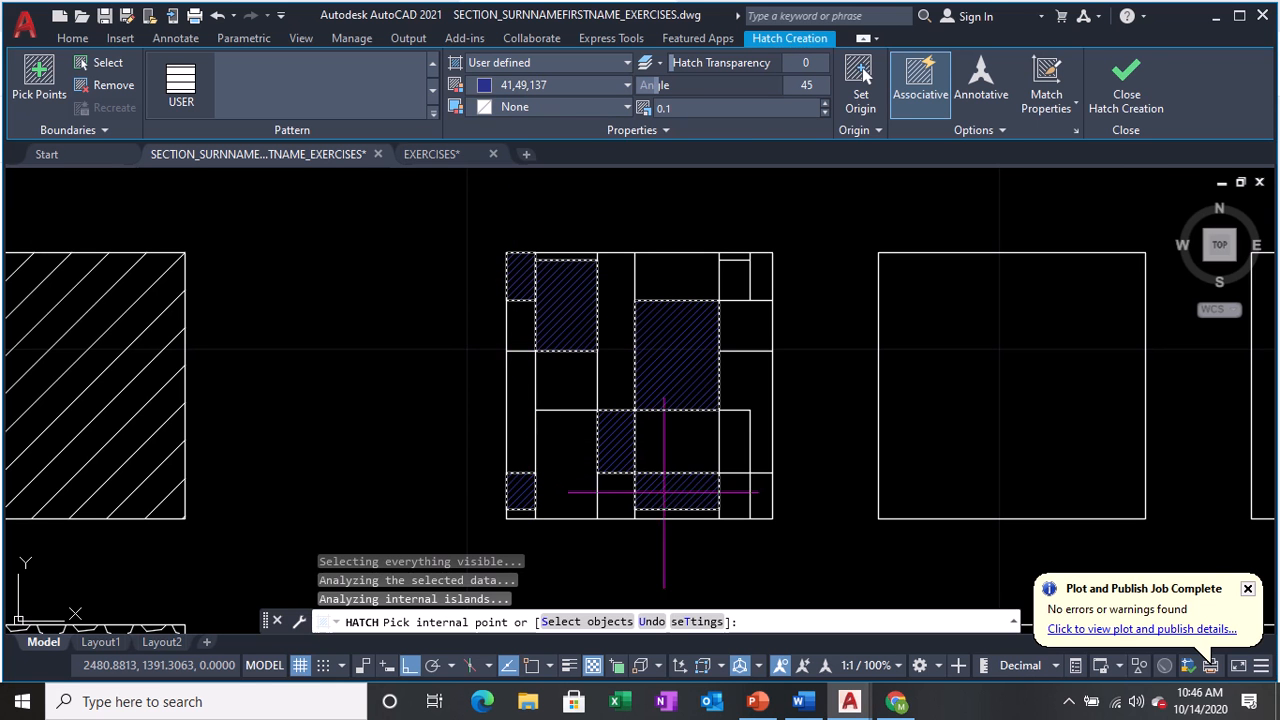
{"action": "left_click", "coordinate": [727, 449]}
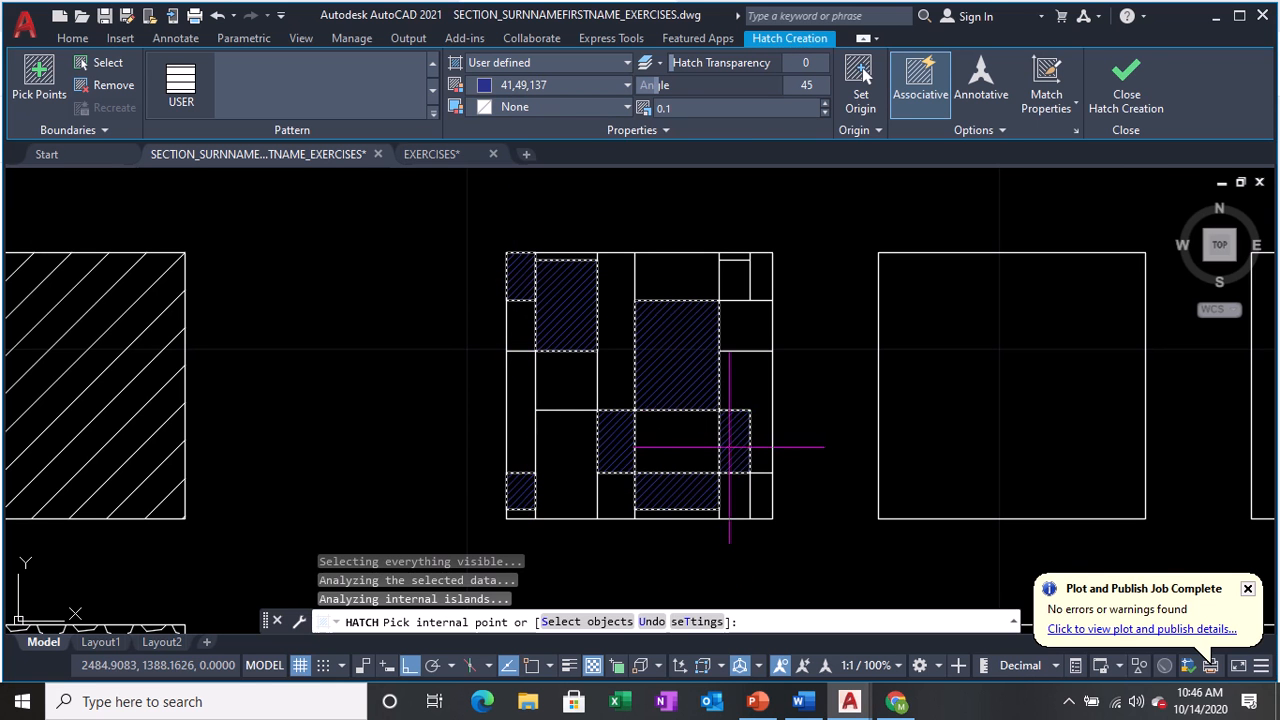
{"action": "left_click", "coordinate": [741, 279]}
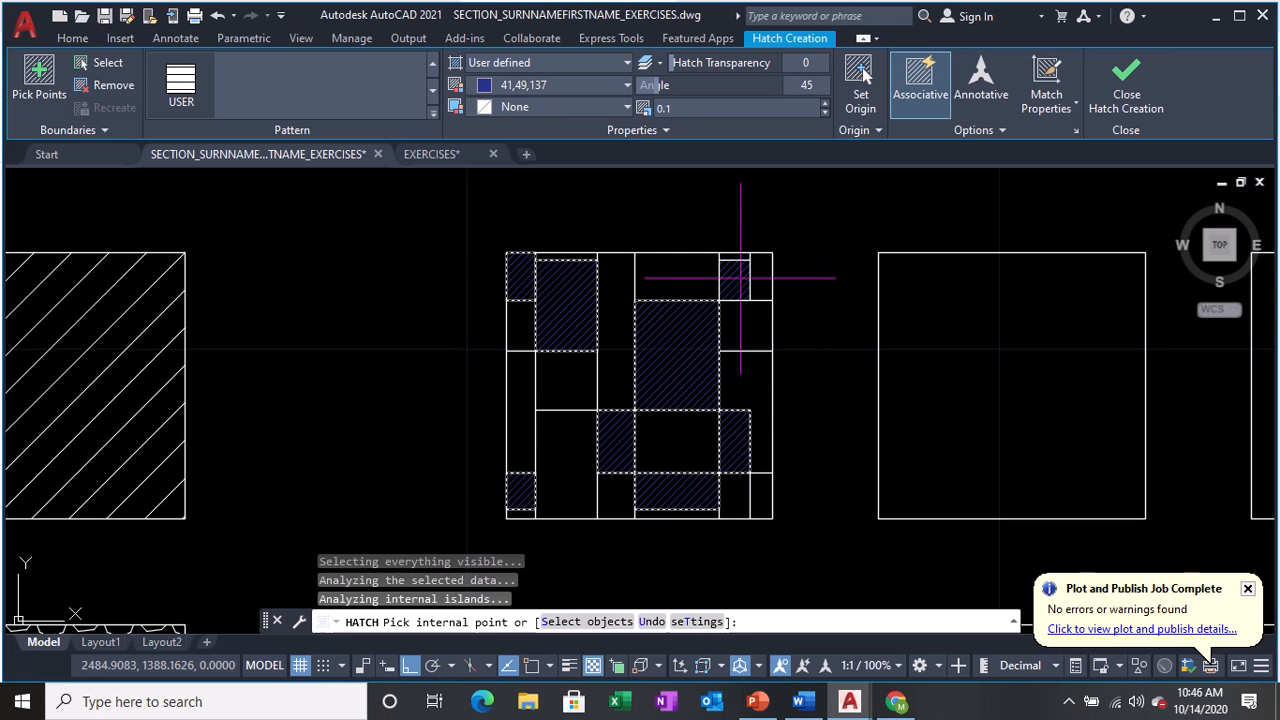
{"action": "left_click", "coordinate": [758, 497]}
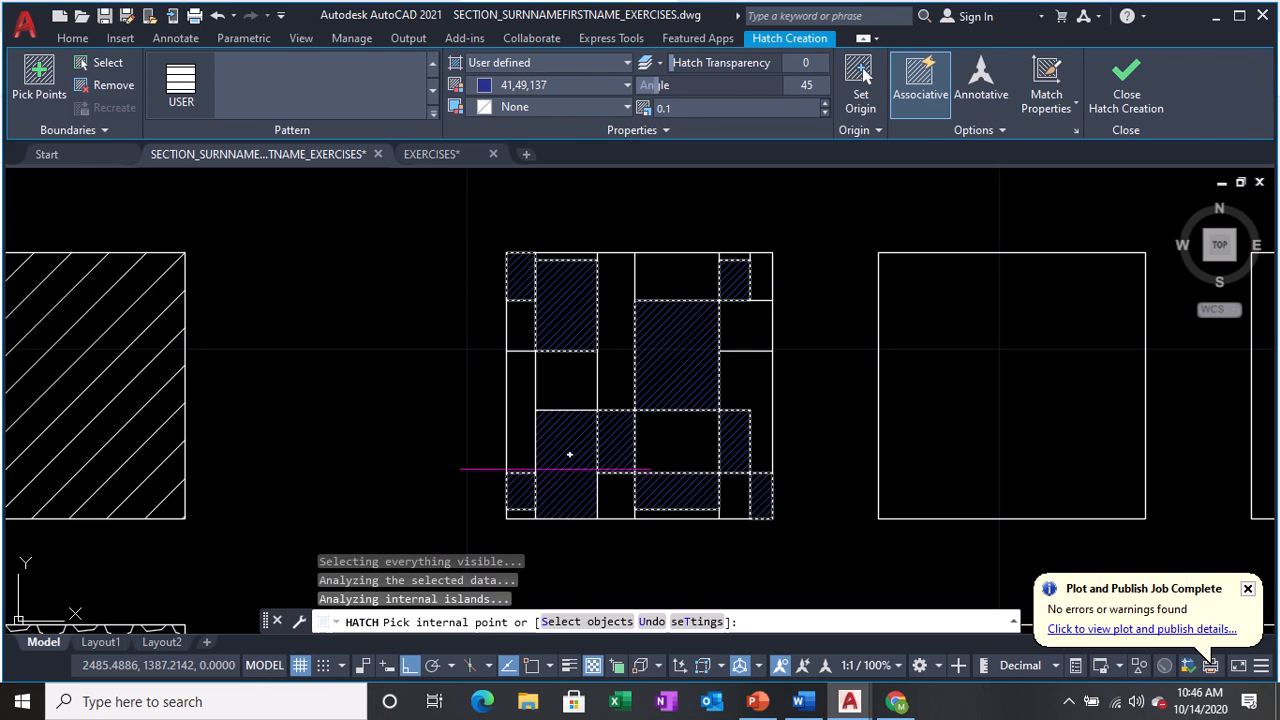
{"action": "key", "text": "Return"}
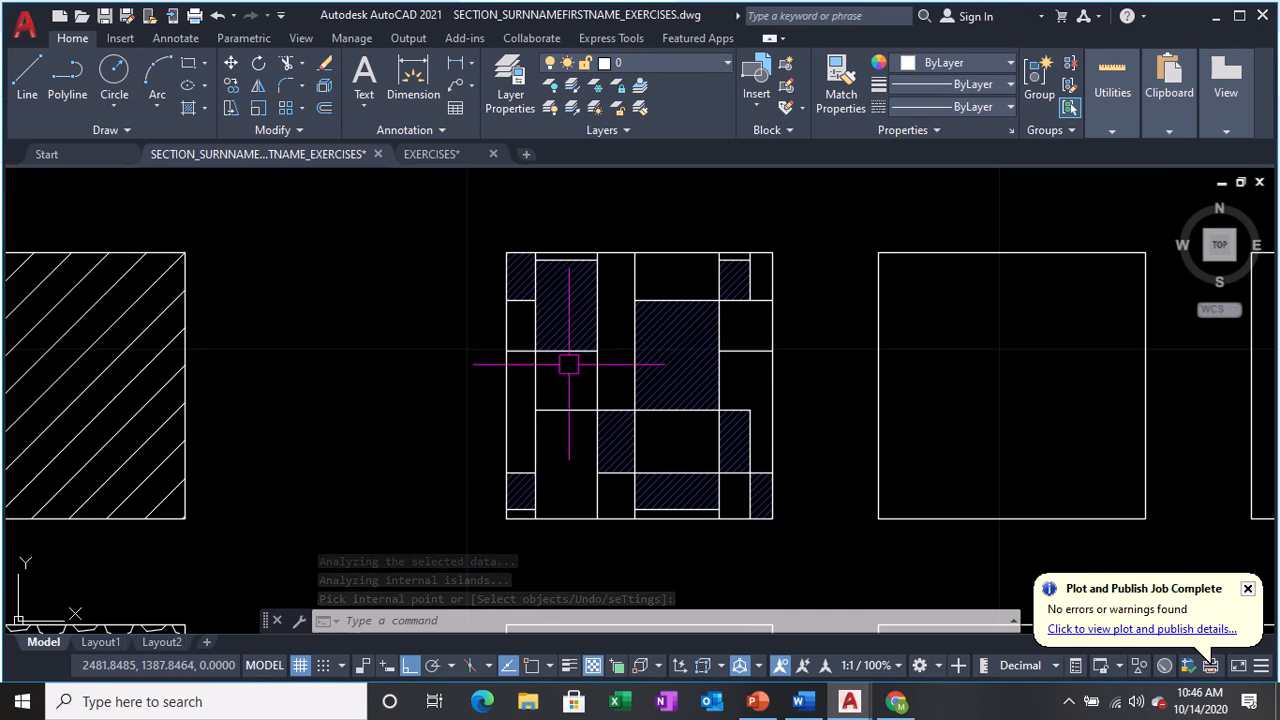
Start a hatch with the Solid pattern type and the yellow color 248,215,49.
{"action": "type", "text": "h"}
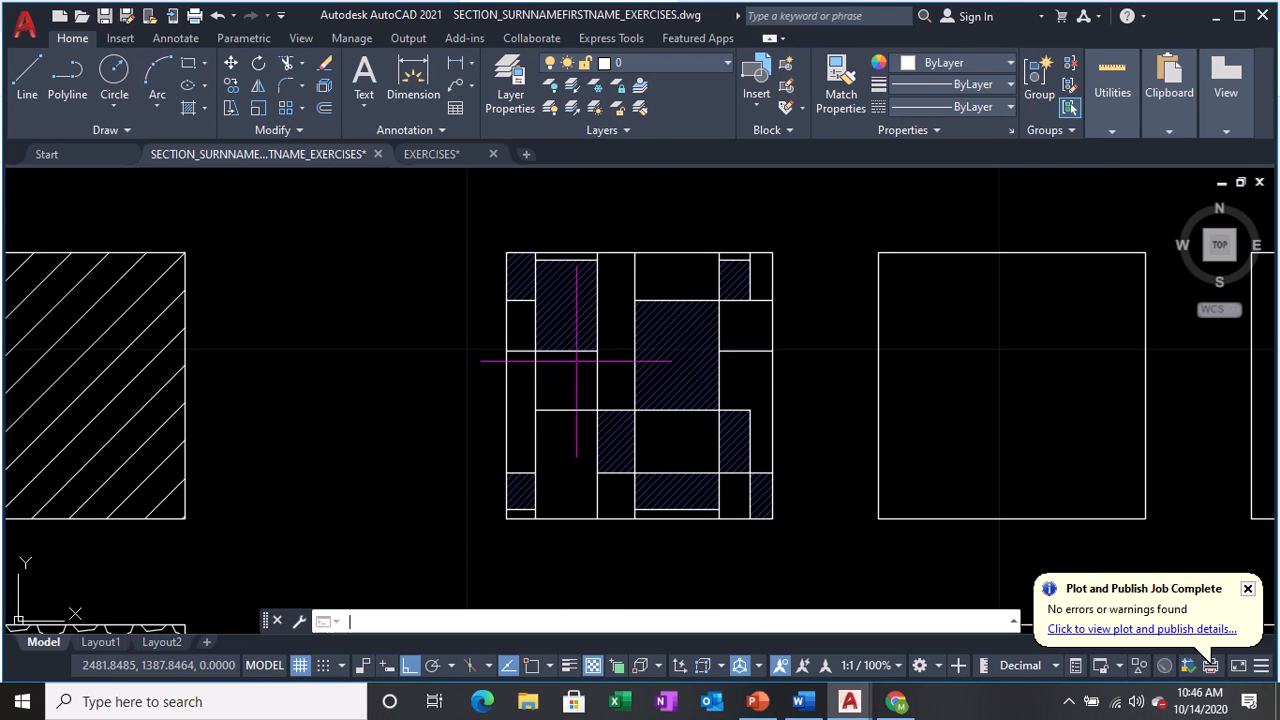
{"action": "key", "text": "Return"}
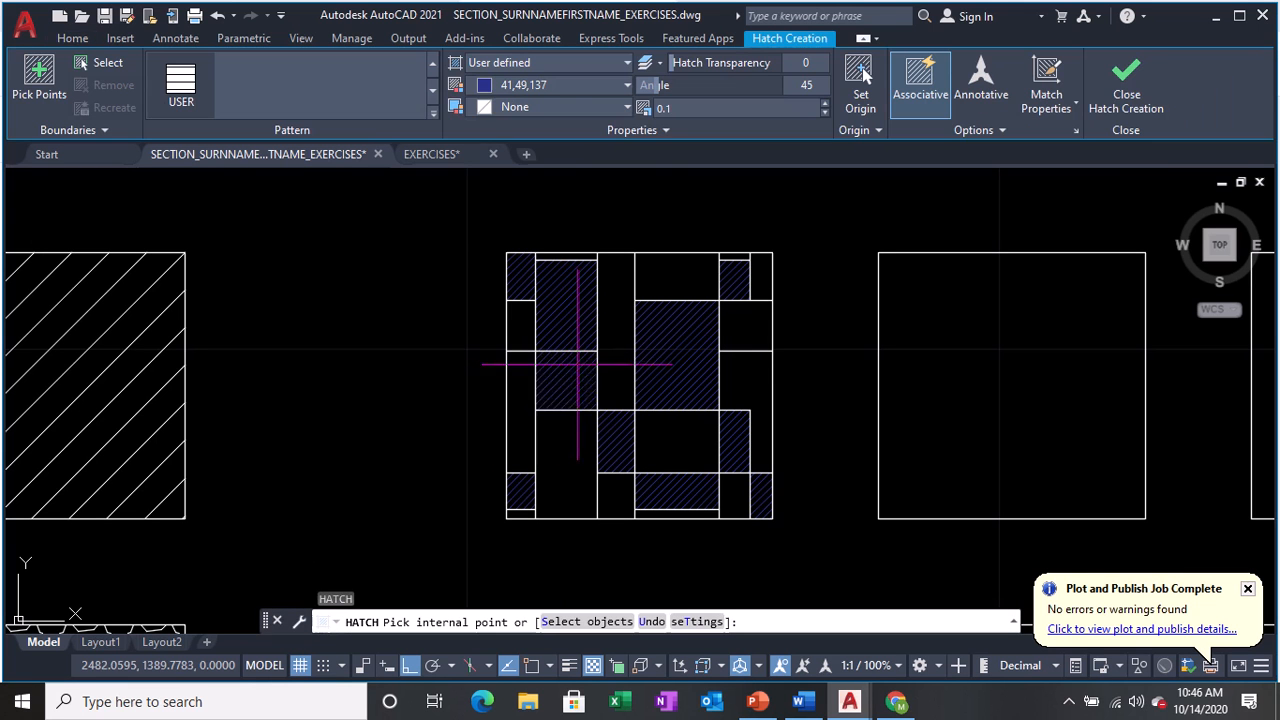
{"action": "left_click", "coordinate": [543, 64]}
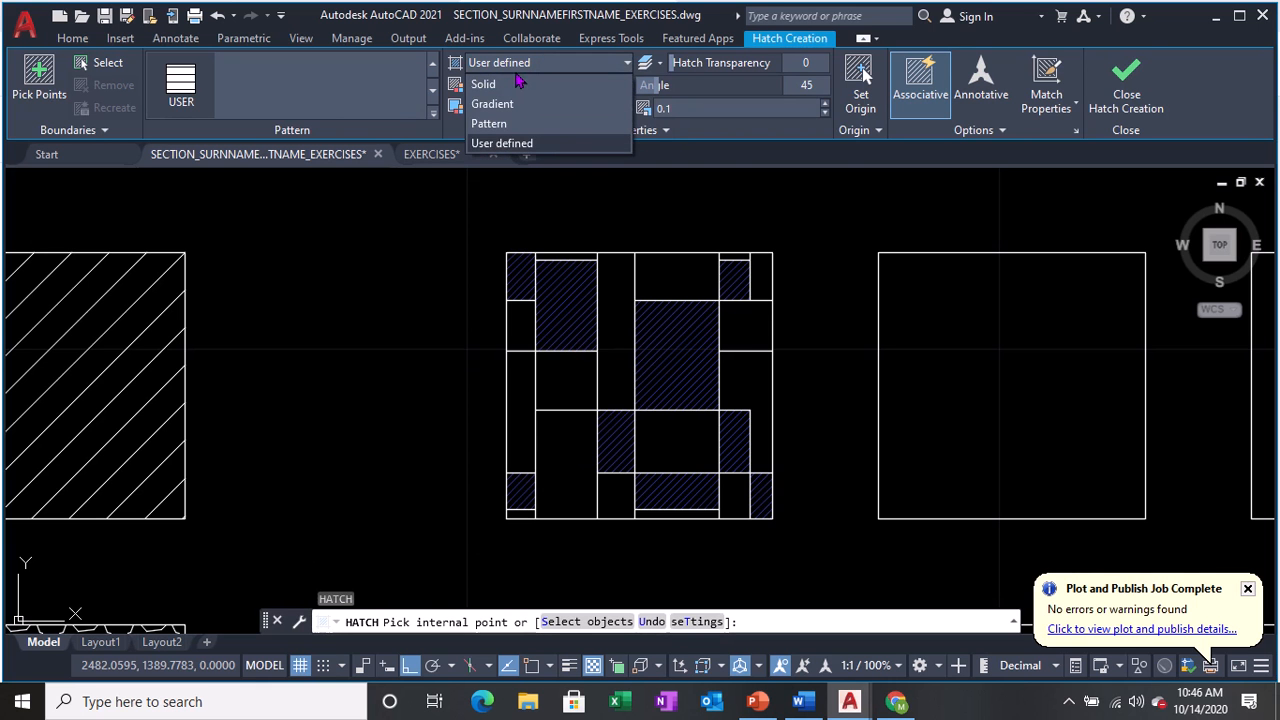
{"action": "left_click", "coordinate": [511, 86]}
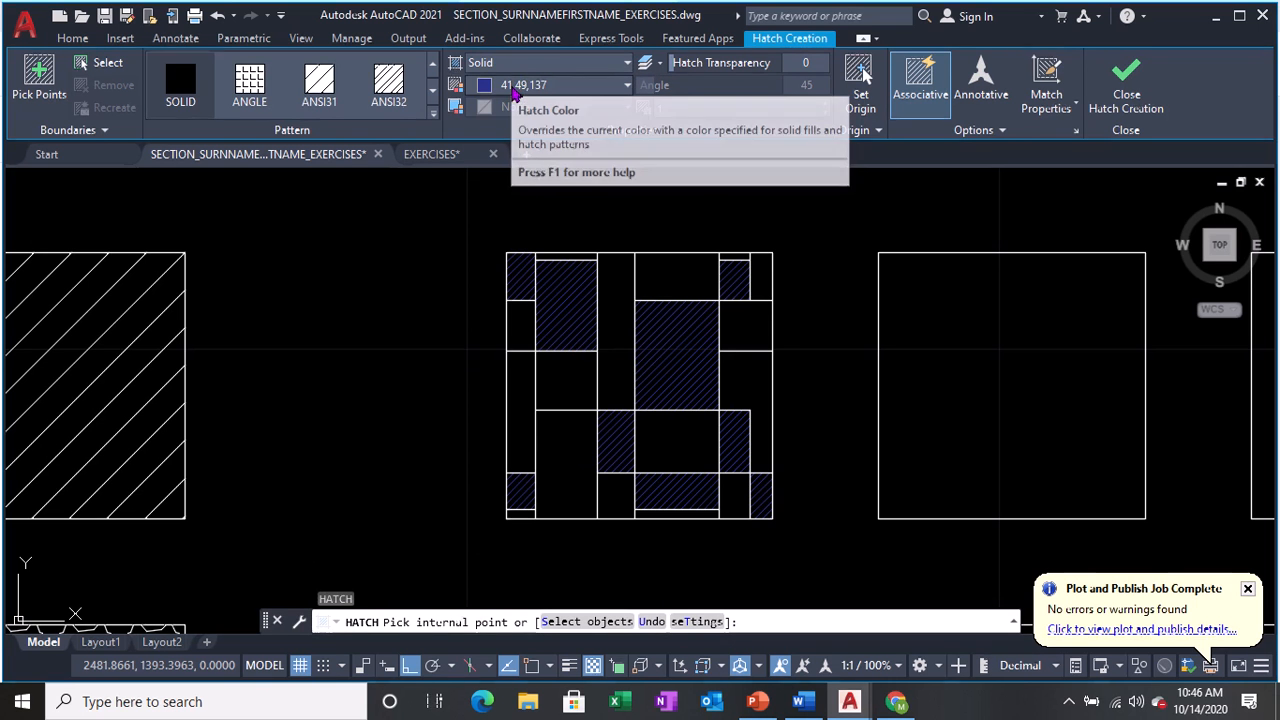
{"action": "left_click", "coordinate": [512, 86]}
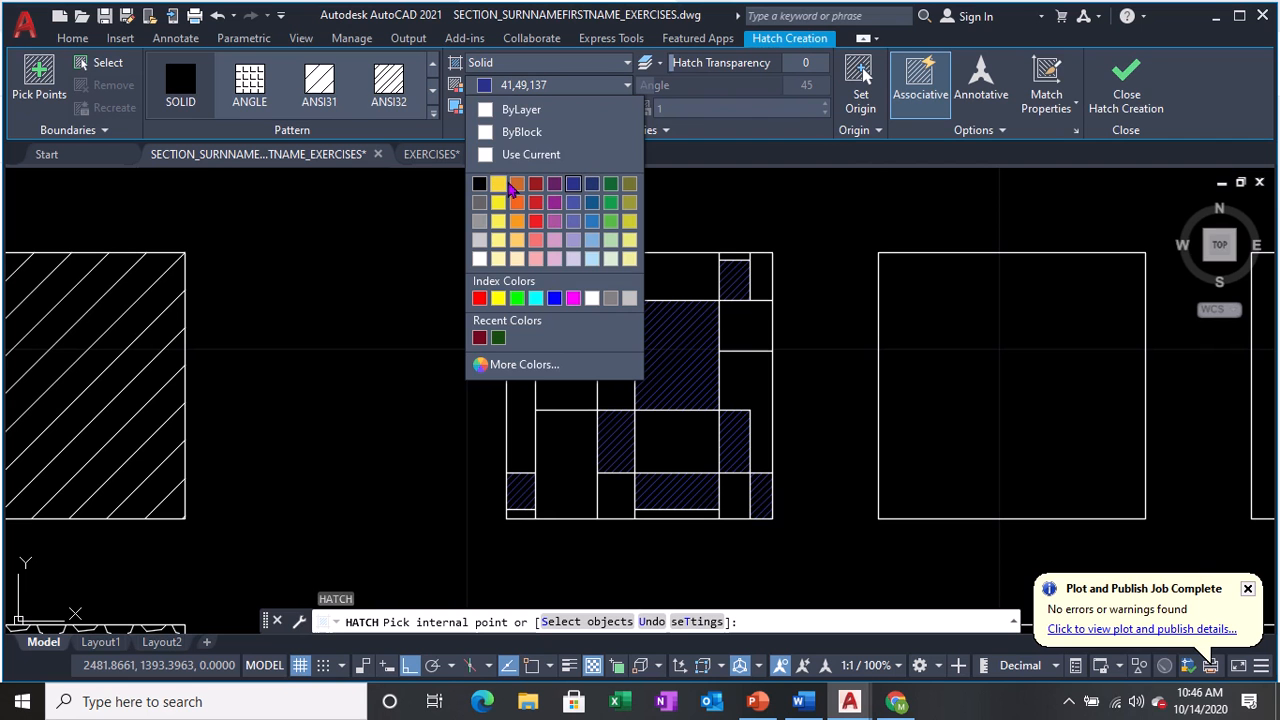
{"action": "left_click", "coordinate": [498, 183]}
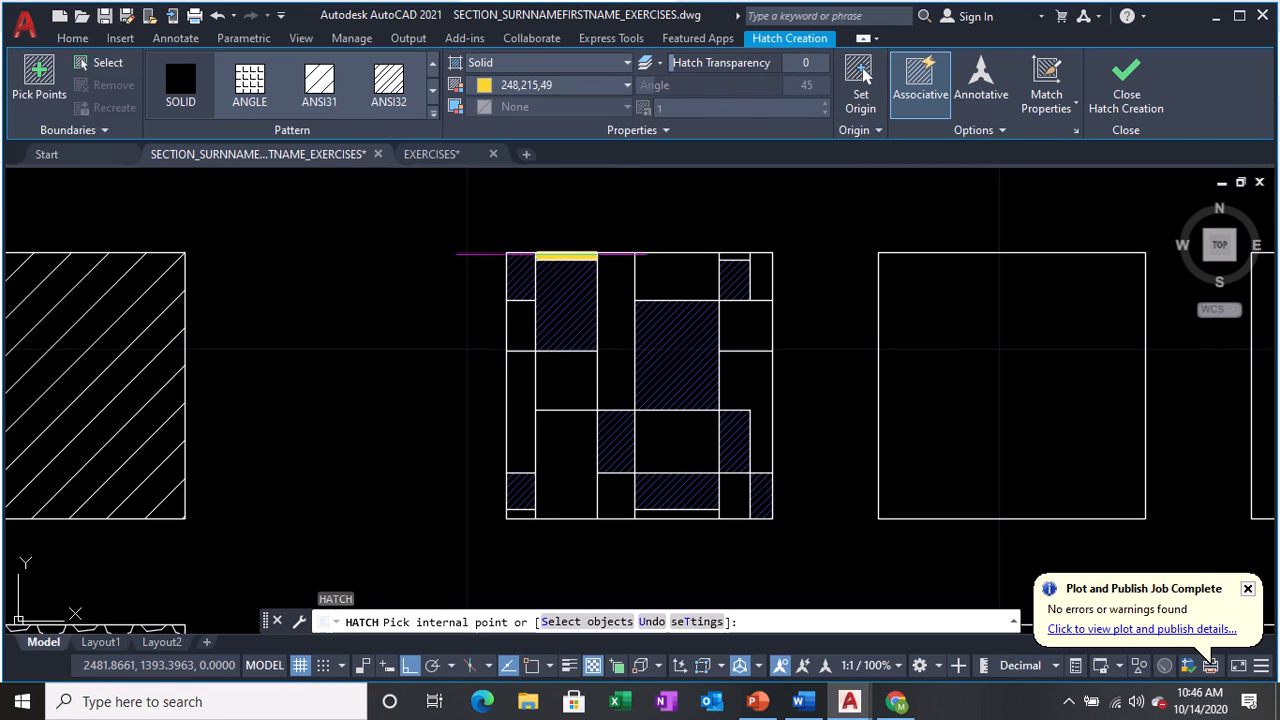
Fill six unhatched cells with solid yellow, from the thin top-edge strip to the L-shaped cell at the right edge, and save the drawing.
{"action": "left_click", "coordinate": [553, 255]}
{"action": "left_click", "coordinate": [520, 326]}
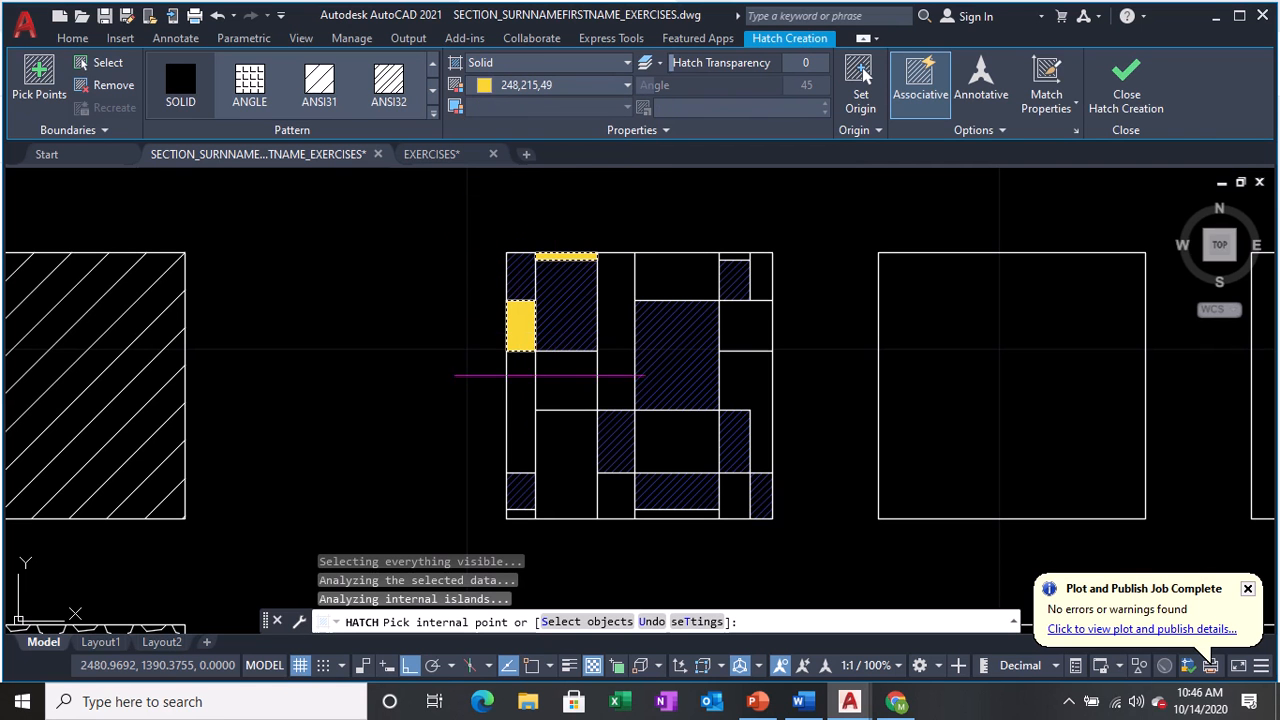
{"action": "left_click", "coordinate": [581, 370]}
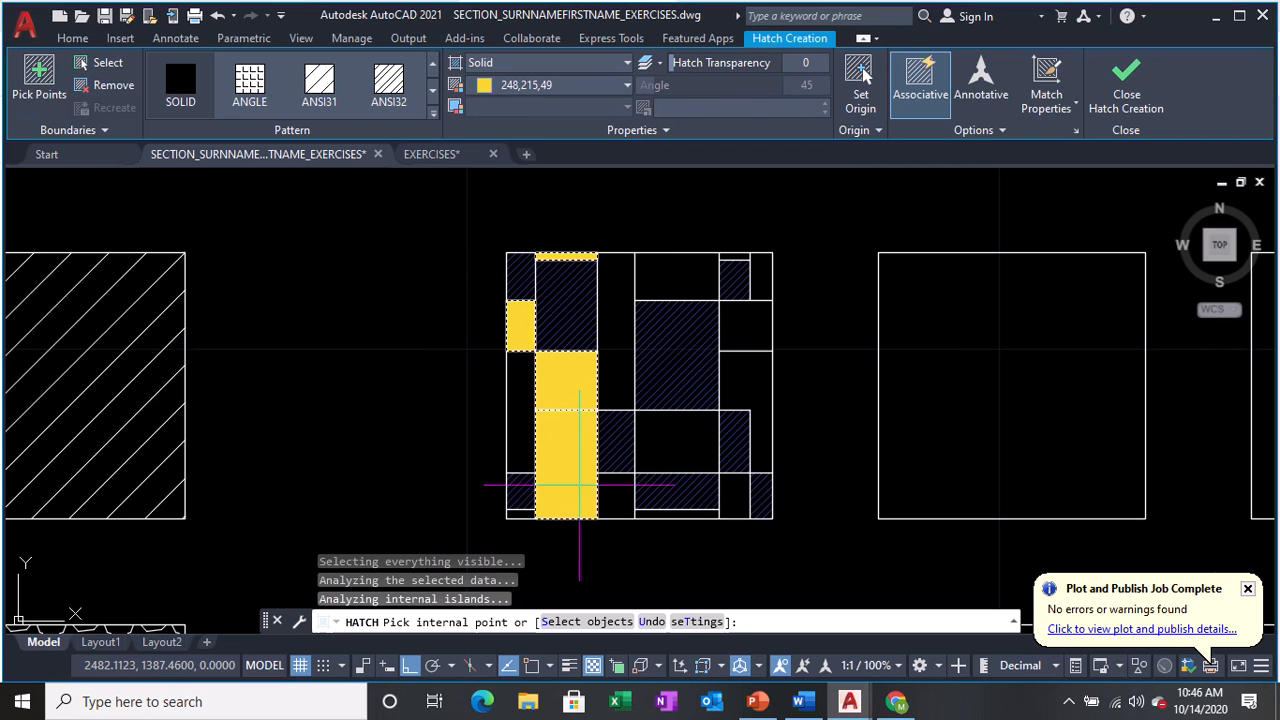
{"action": "key", "text": "ctrl+z"}
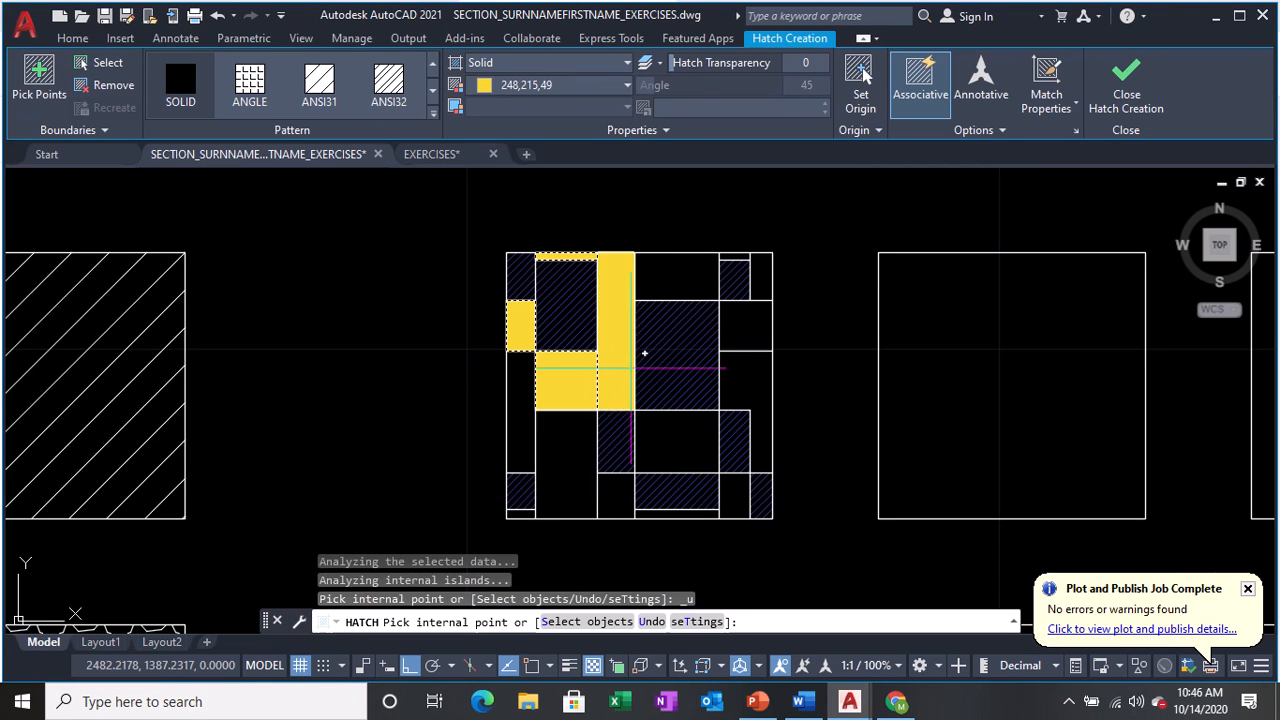
{"action": "left_click", "coordinate": [678, 269]}
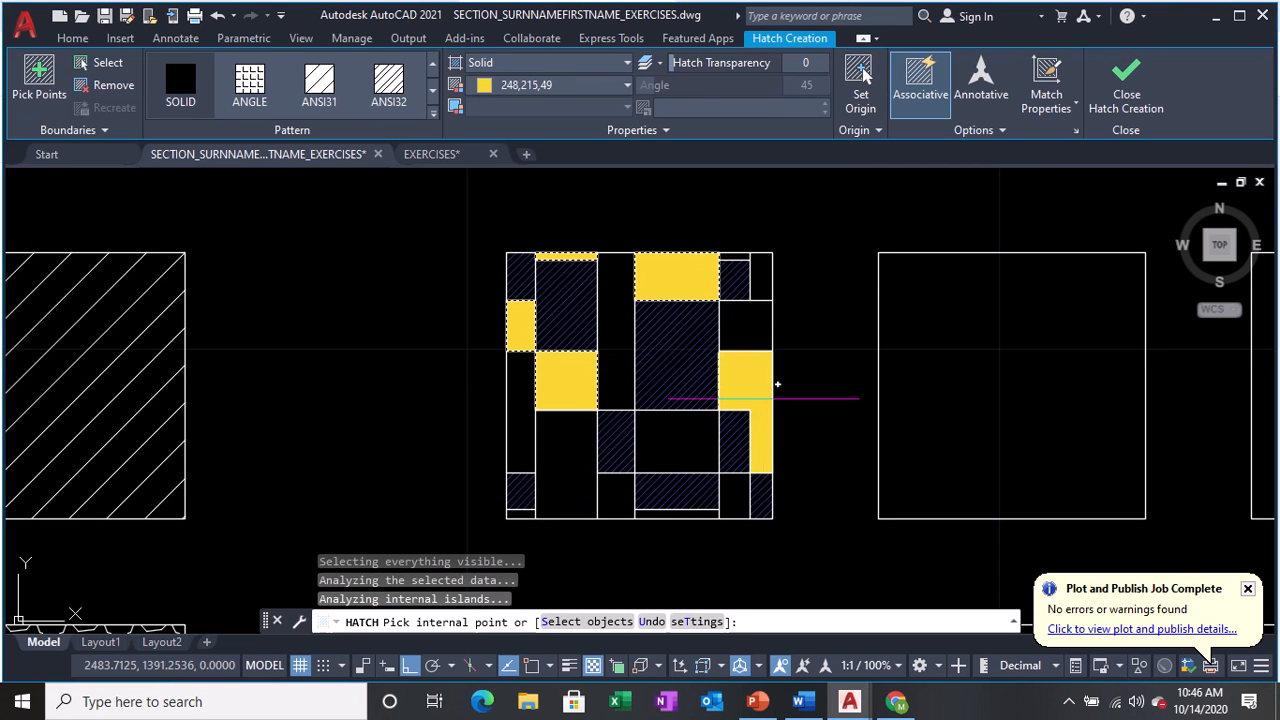
{"action": "left_click", "coordinate": [764, 398]}
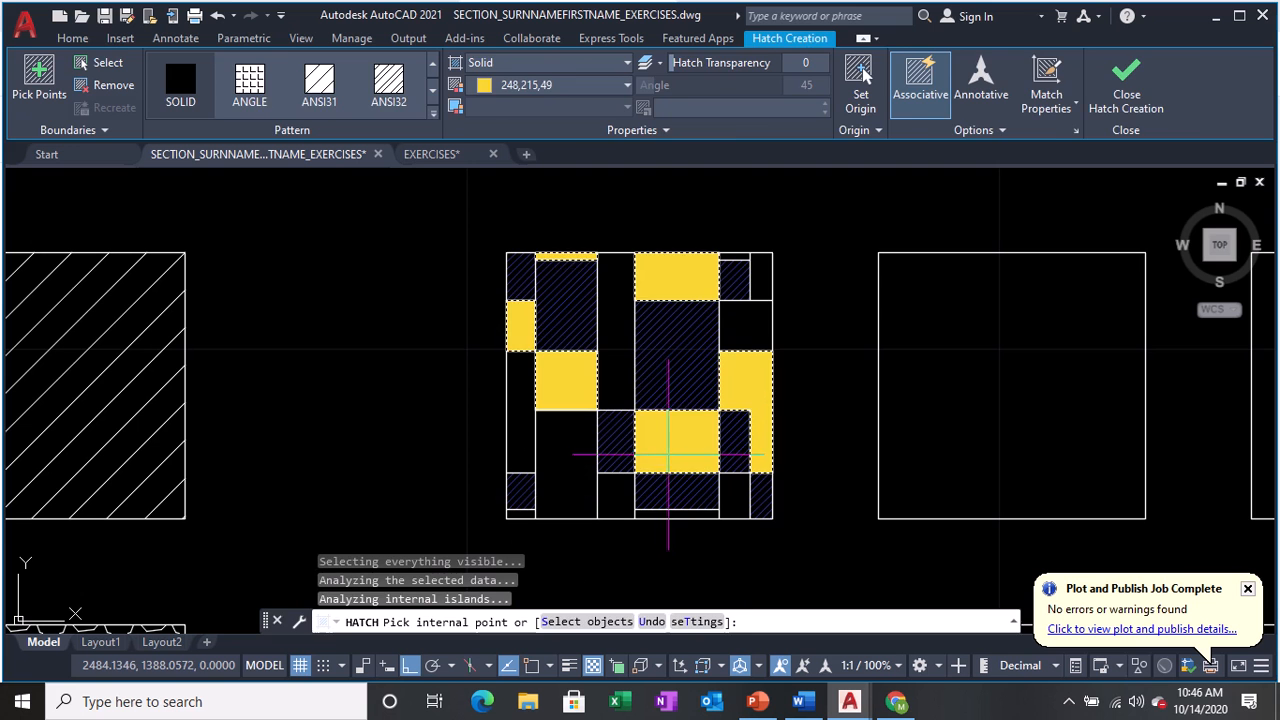
{"action": "key", "text": "Return"}
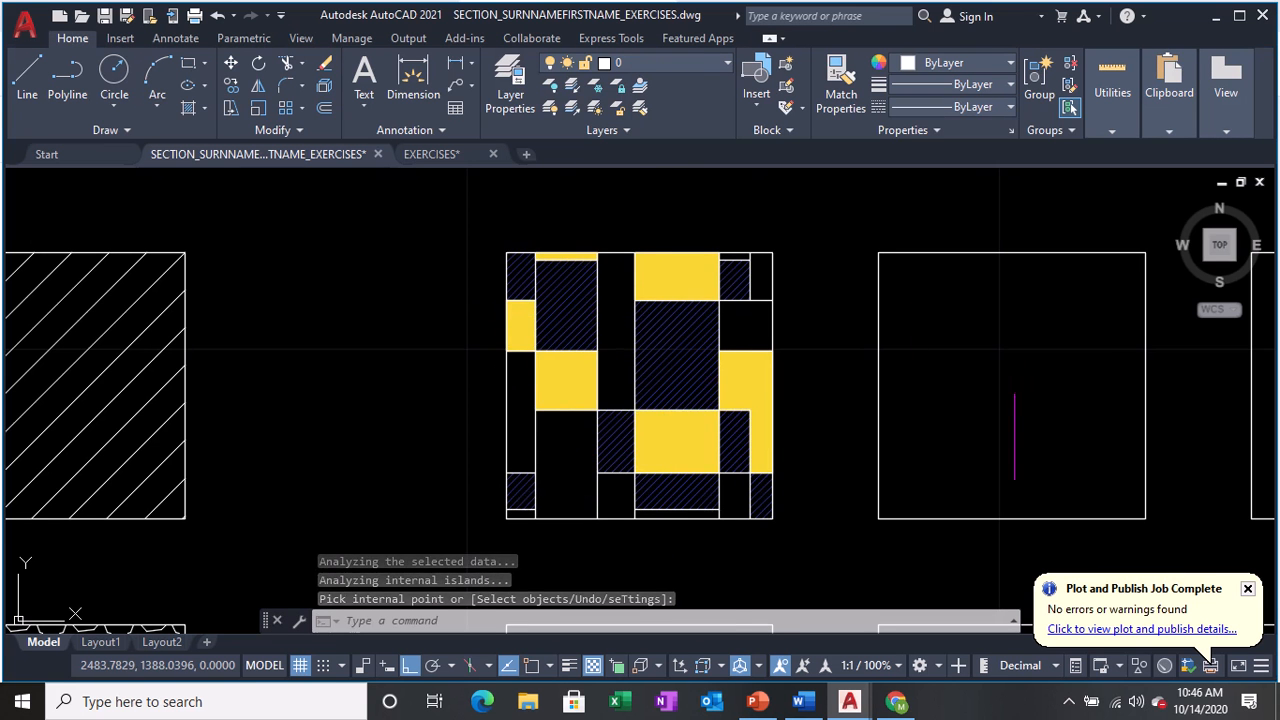
{"action": "mouse_move", "coordinate": [1014, 392]}
{"action": "middle_mouse_down"}
{"action": "mouse_move", "coordinate": [814, 368]}
{"action": "mouse_move", "coordinate": [695, 387]}
{"action": "middle_mouse_up"}
{"action": "key", "text": "ctrl+s"}
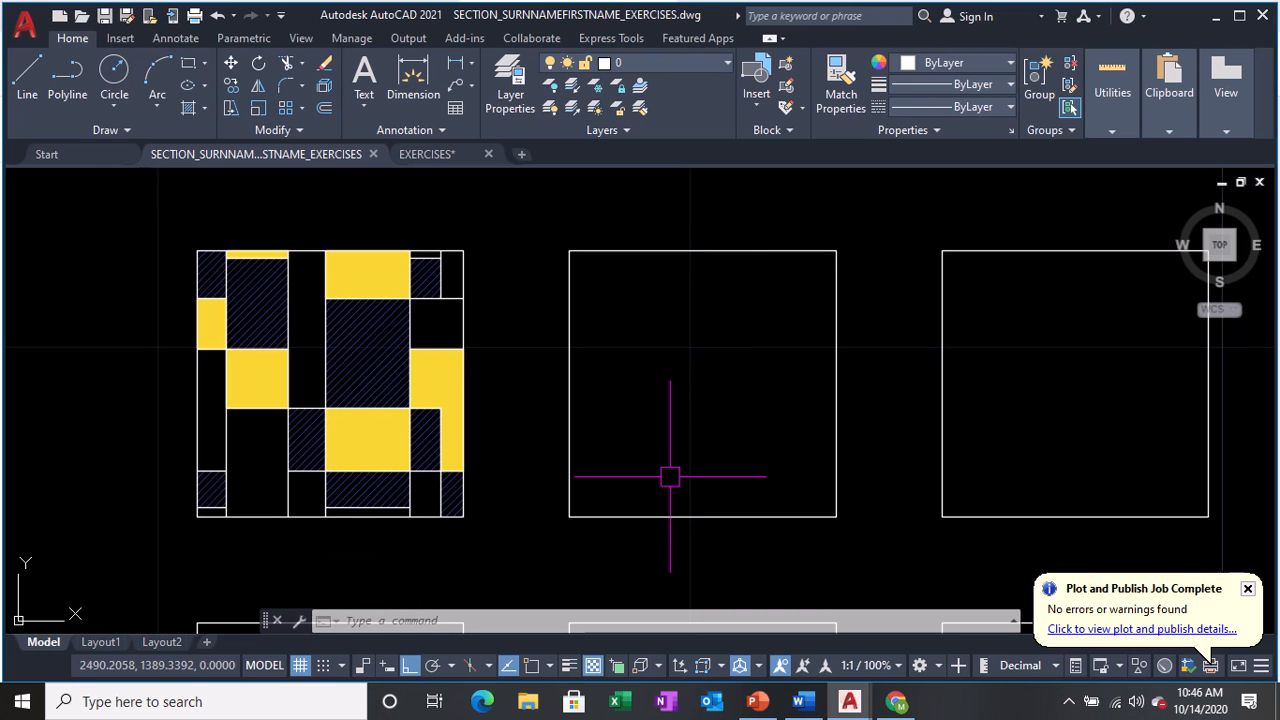
Turn Ortho off and draw a diagonal line across the second square's upper-left corner, extending past its left and top edges.
{"action": "type", "text": "l"}
{"action": "key", "text": "Return"}
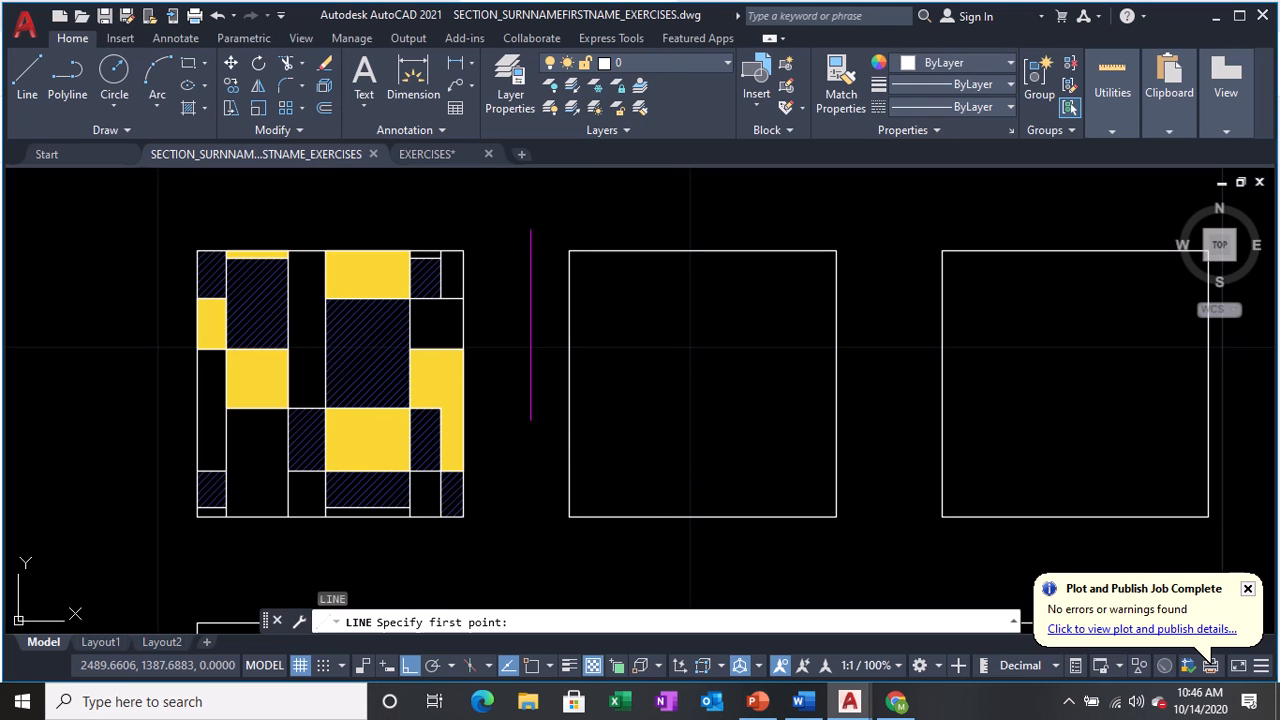
{"action": "left_click", "coordinate": [409, 666]}
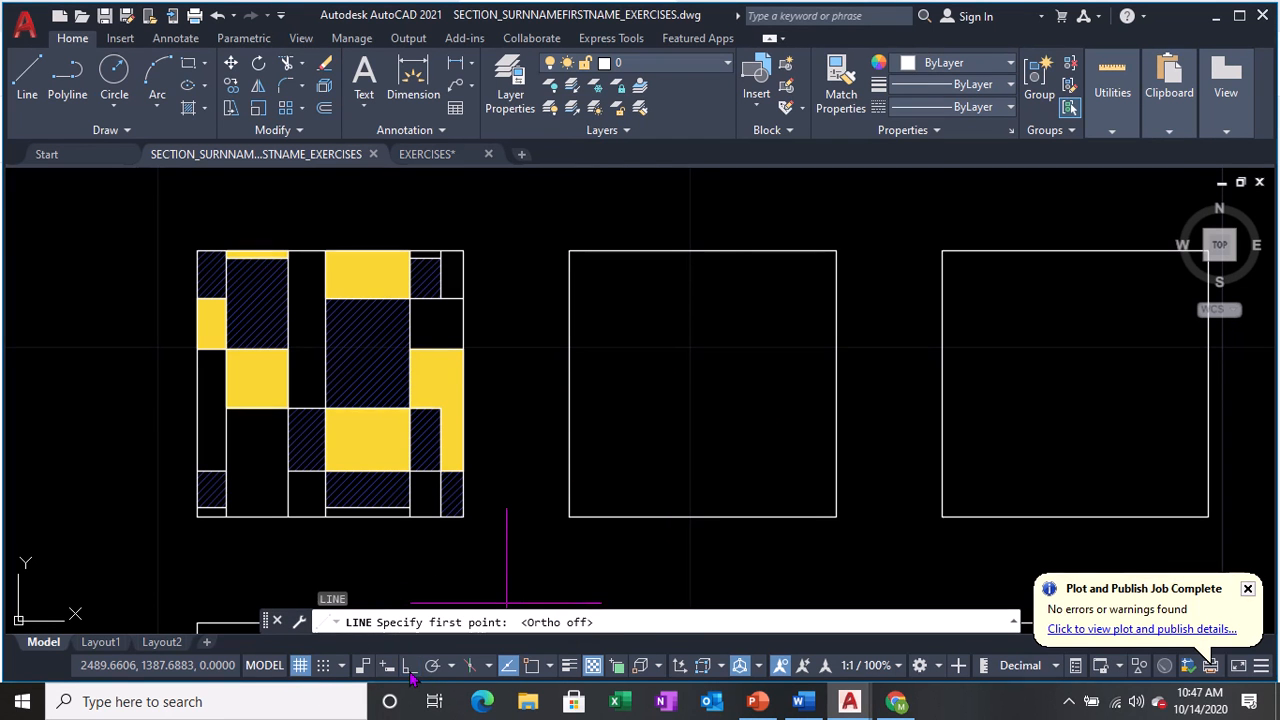
{"action": "left_click", "coordinate": [520, 377]}
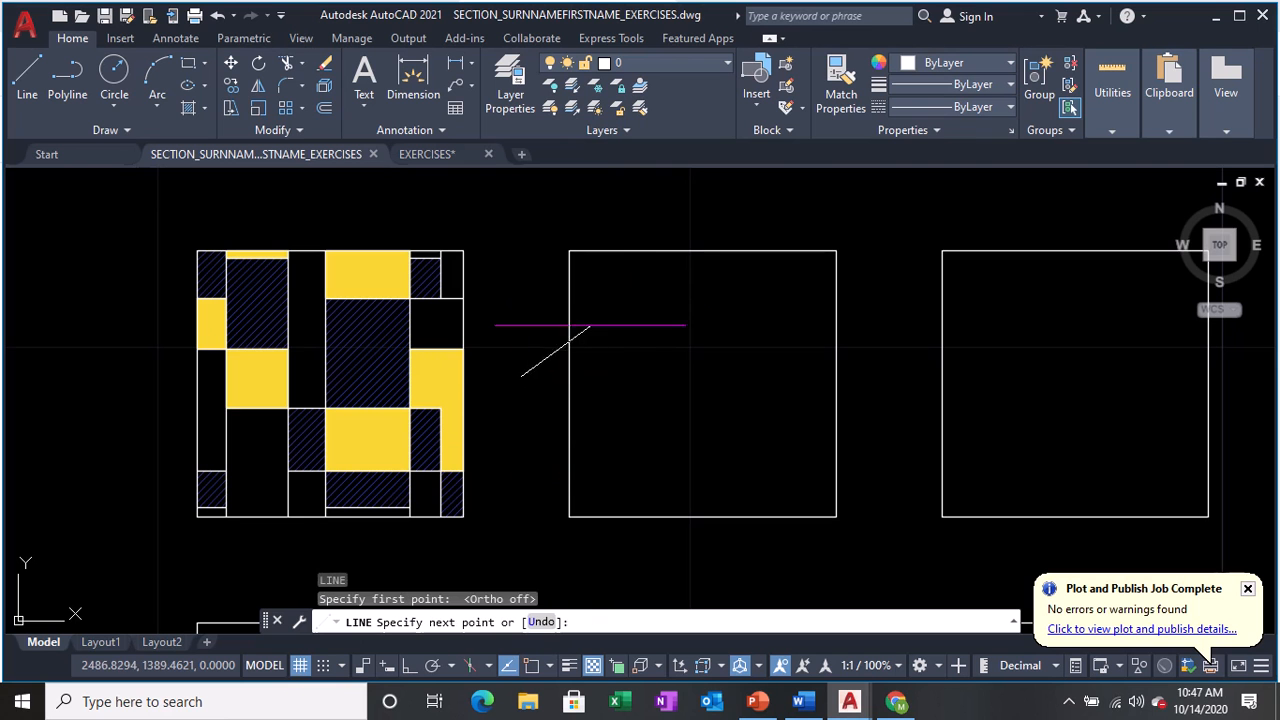
{"action": "left_click", "coordinate": [683, 216]}
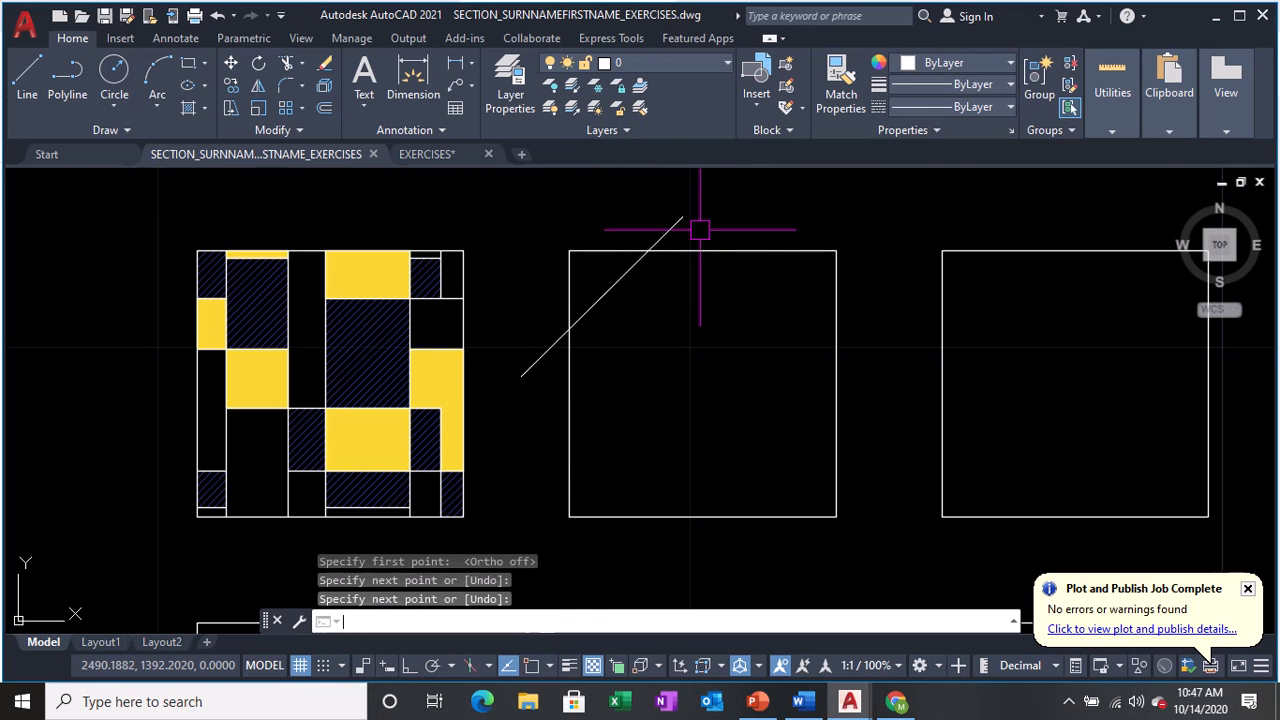
{"action": "key", "text": "Return"}
Draw a steep line through the second square's right half and a diagonal from beyond its right edge to below its lower-left corner.
{"action": "key", "text": "Return"}
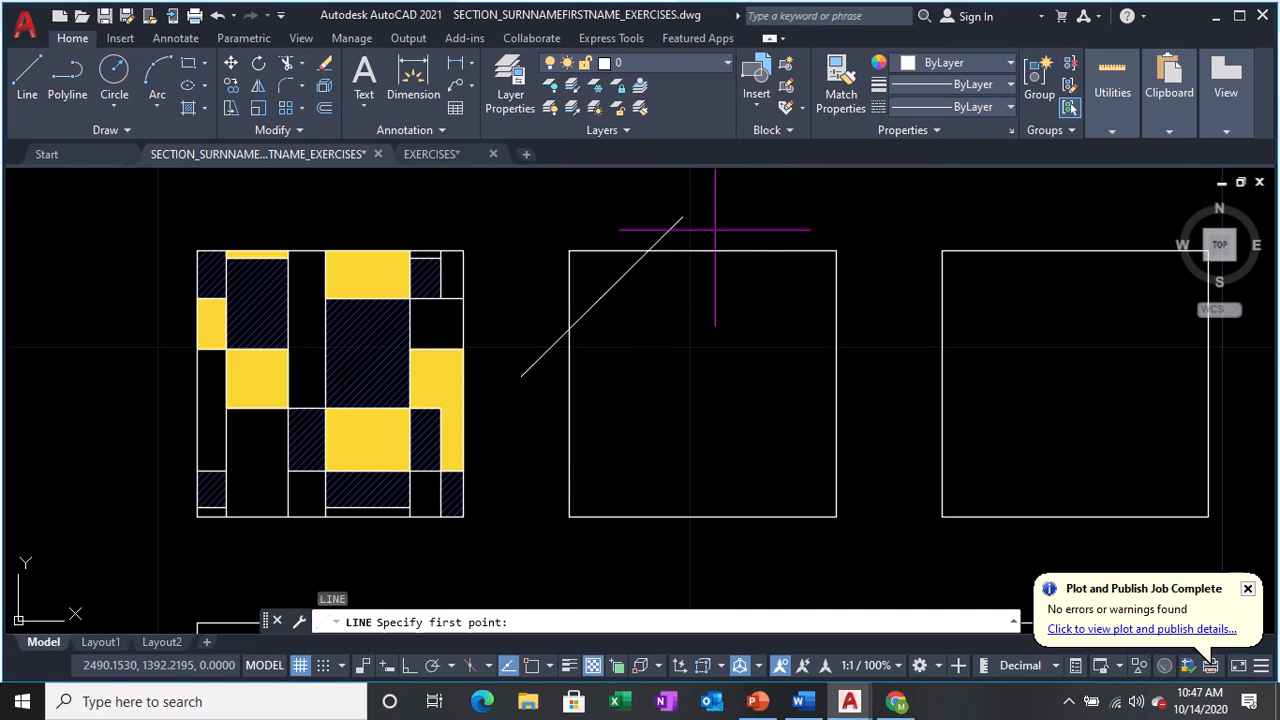
{"action": "left_click", "coordinate": [716, 228]}
{"action": "left_click", "coordinate": [784, 569]}
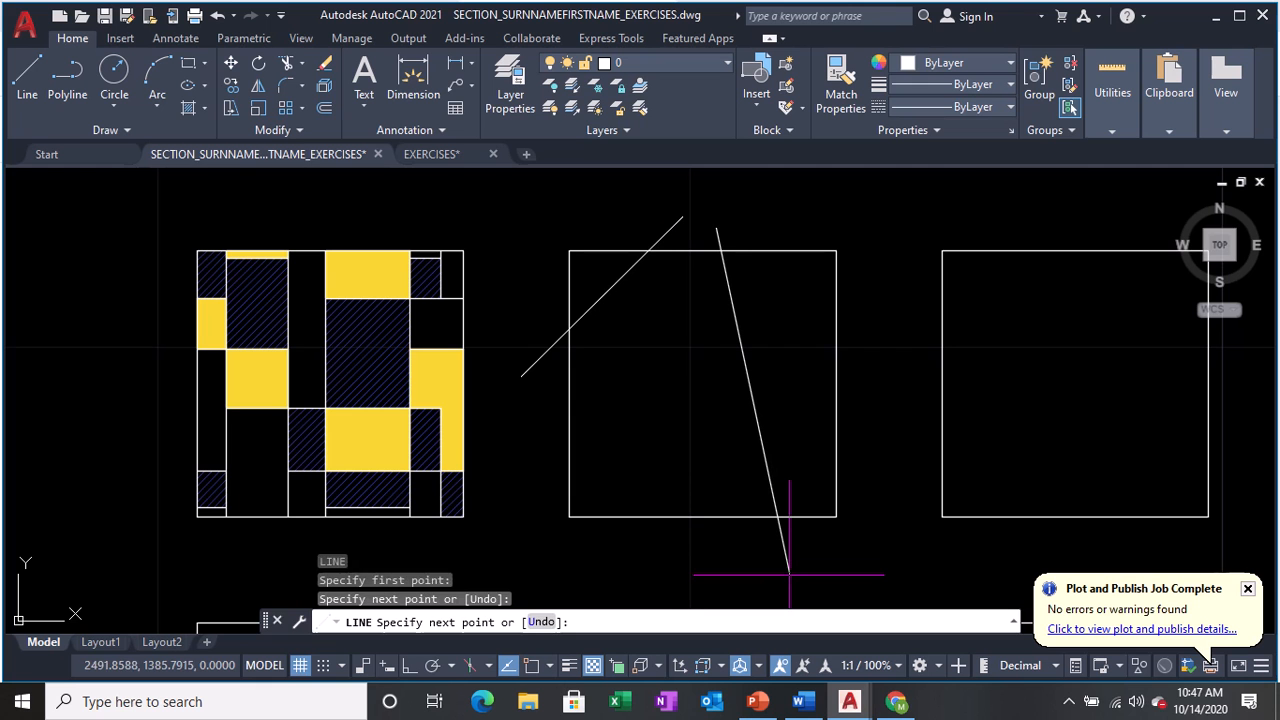
{"action": "key", "text": "Return"}
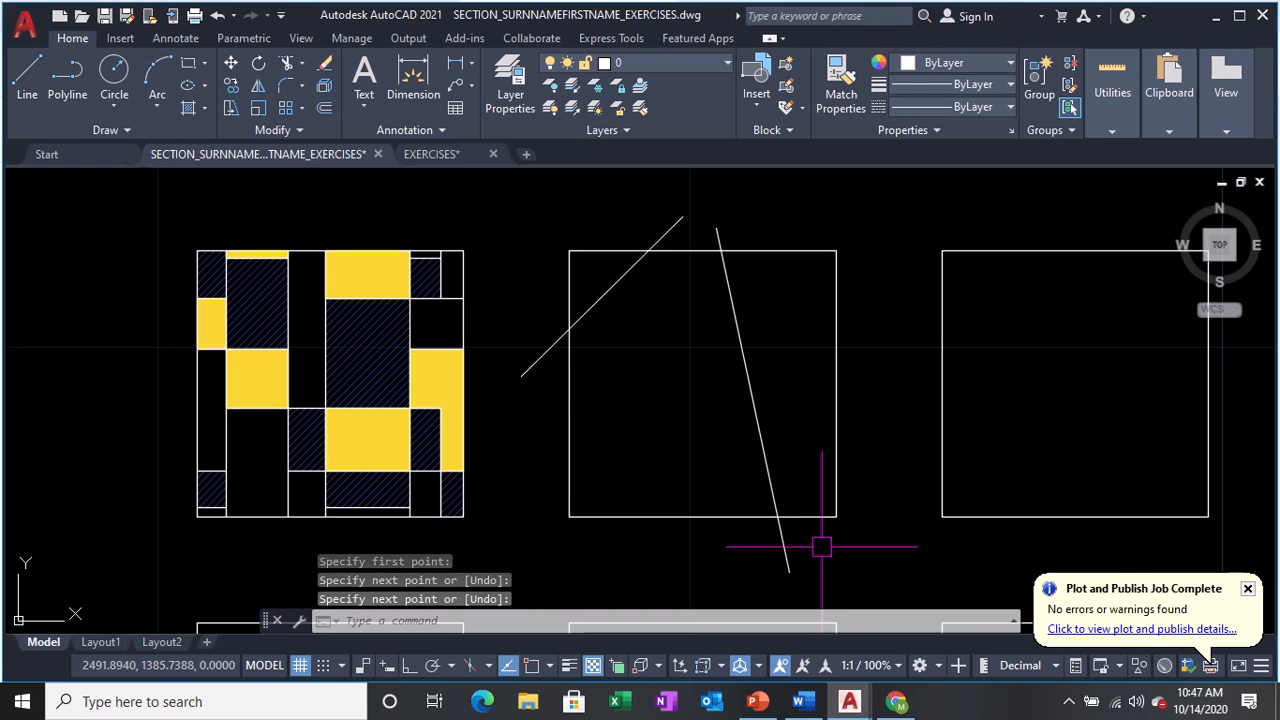
{"action": "key", "text": "Return"}
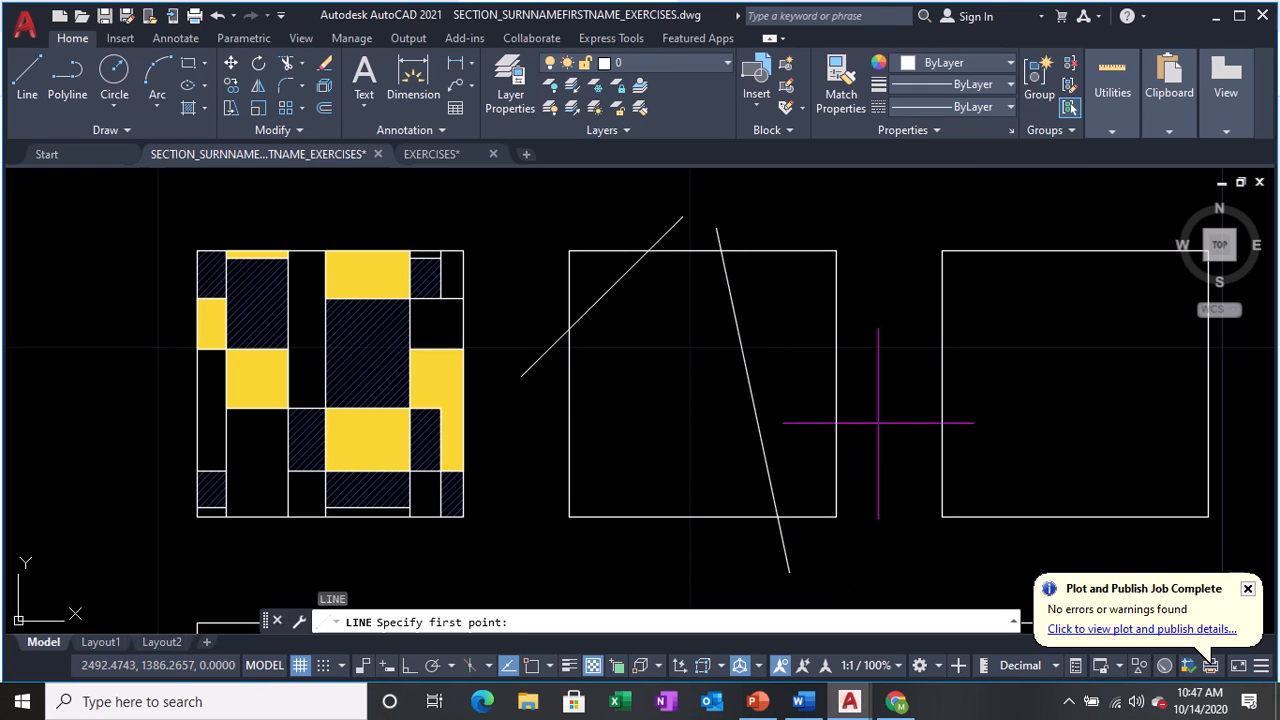
{"action": "left_click", "coordinate": [876, 338]}
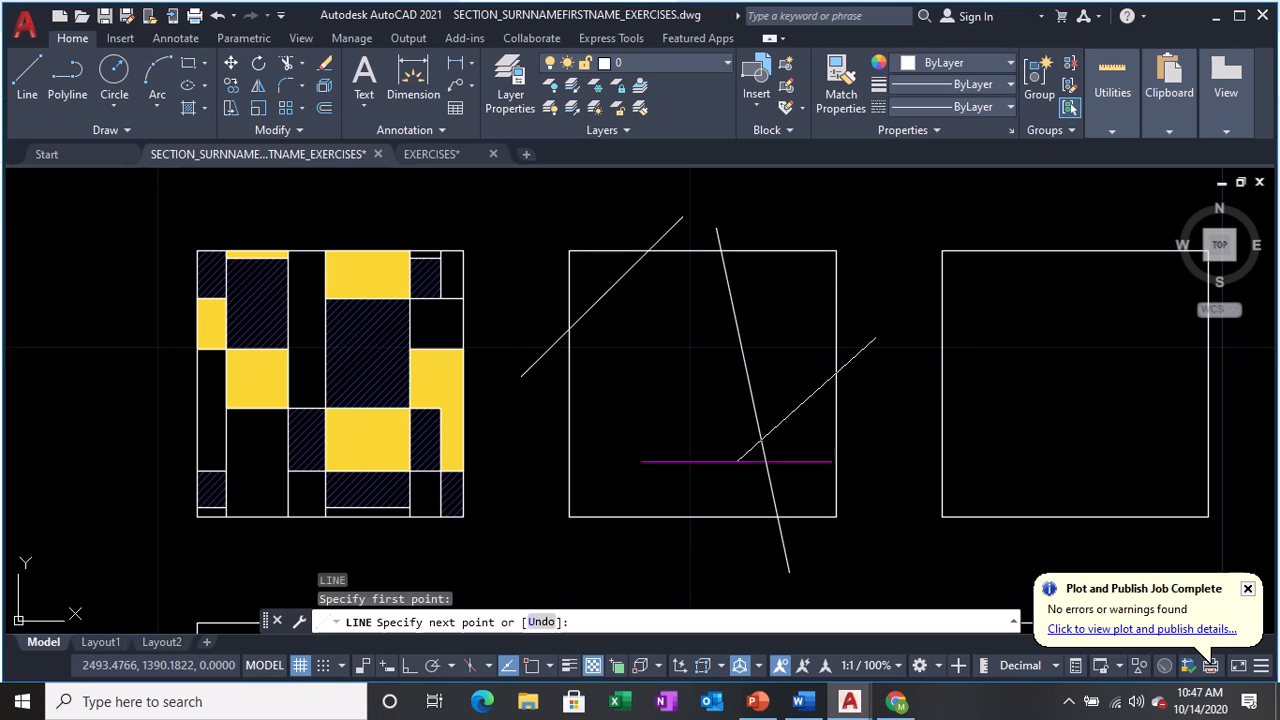
{"action": "left_click", "coordinate": [566, 571]}
{"action": "key", "text": "Return"}
Draw a diagonal across the second square's lower-left corner and a steep line from above its upper-left area to below its bottom edge.
{"action": "key", "text": "Return"}
{"action": "left_click", "coordinate": [529, 410]}
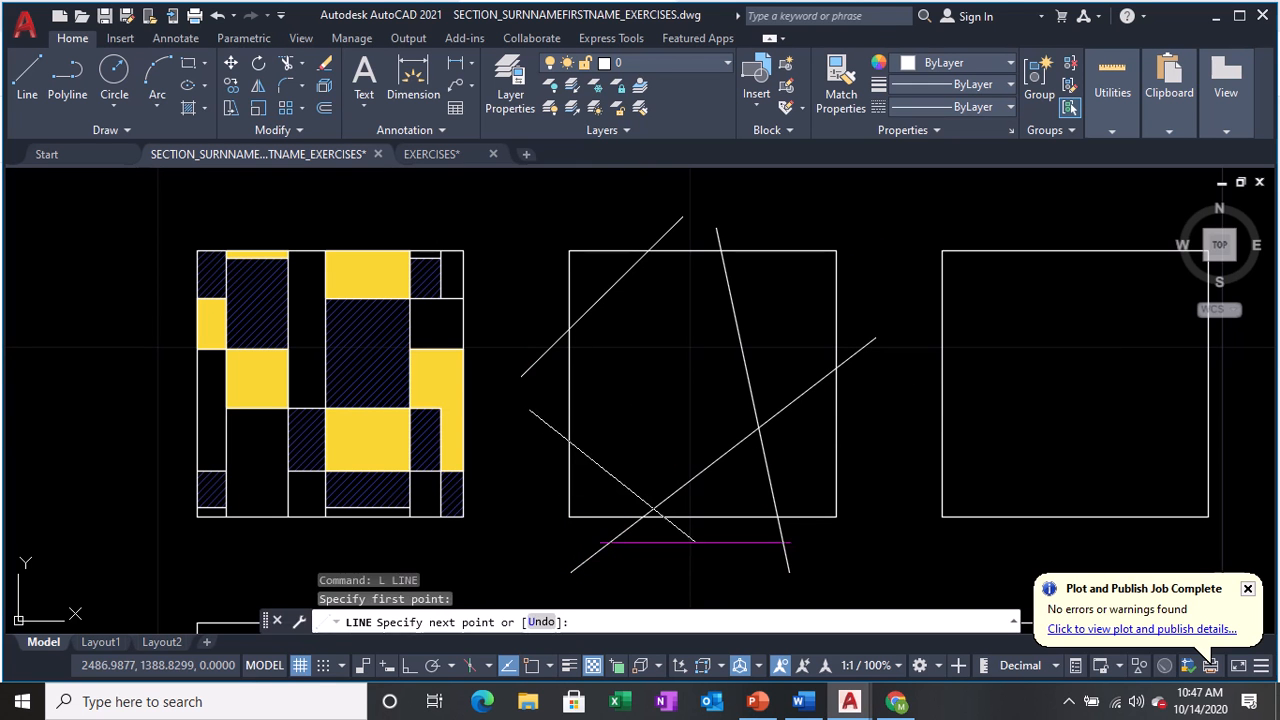
{"action": "left_click", "coordinate": [720, 562]}
{"action": "key", "text": "Return"}
{"action": "type", "text": "l"}
{"action": "key", "text": "Return"}
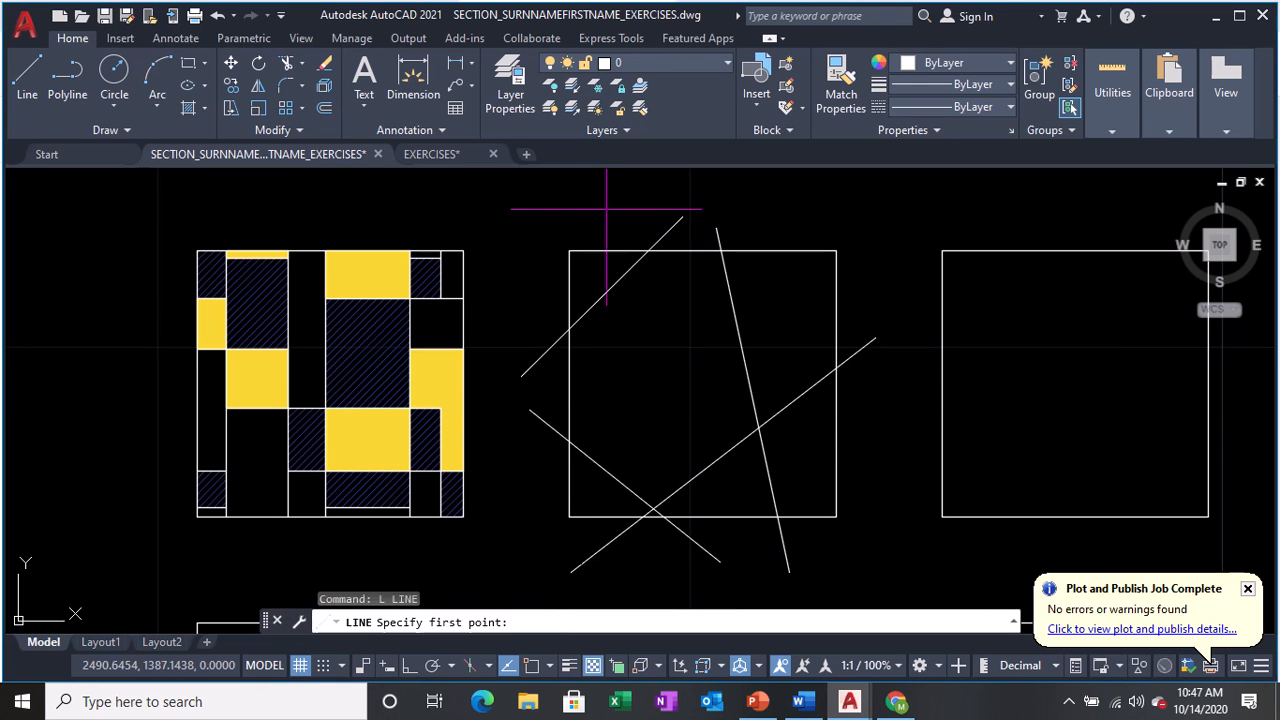
{"action": "left_click", "coordinate": [607, 210]}
{"action": "left_click", "coordinate": [755, 555]}
{"action": "key", "text": "Return"}
Draw a rising diagonal line from beyond the second square's left edge to above its top edge near the upper-right corner.
{"action": "type", "text": "l"}
{"action": "key", "text": "Return"}
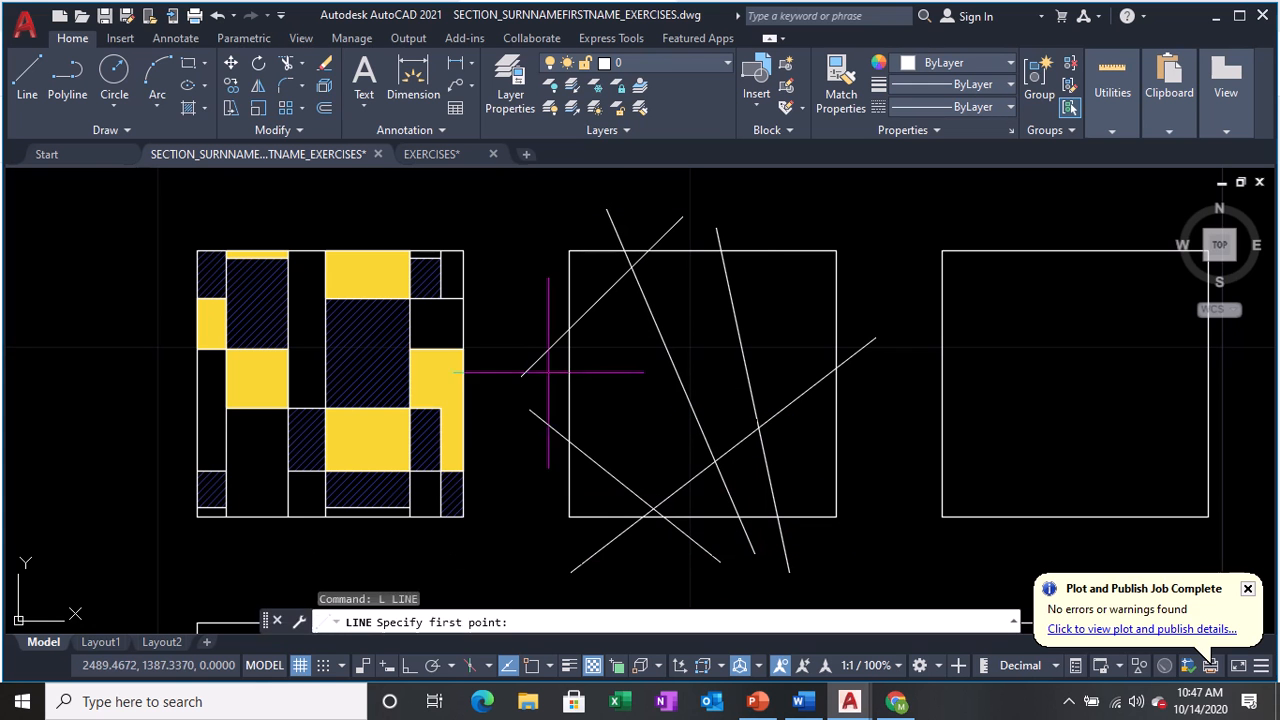
{"action": "left_click", "coordinate": [530, 466]}
{"action": "left_click", "coordinate": [800, 213]}
{"action": "key", "text": "Return"}
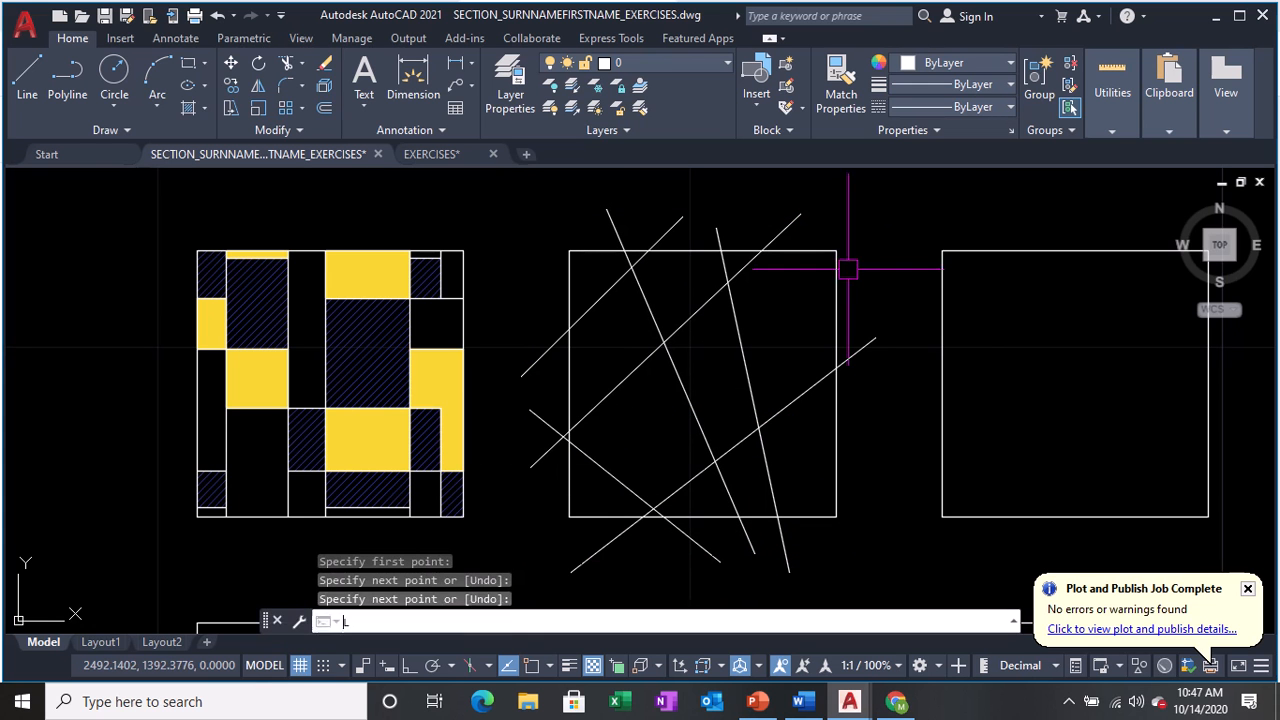
Draw two gently descending lines across the second square, one near its top and one below mid-height, extending past both side edges.
{"action": "type", "text": "l"}
{"action": "key", "text": "Return"}
{"action": "left_click", "coordinate": [774, 451]}
{"action": "left_click", "coordinate": [525, 397]}
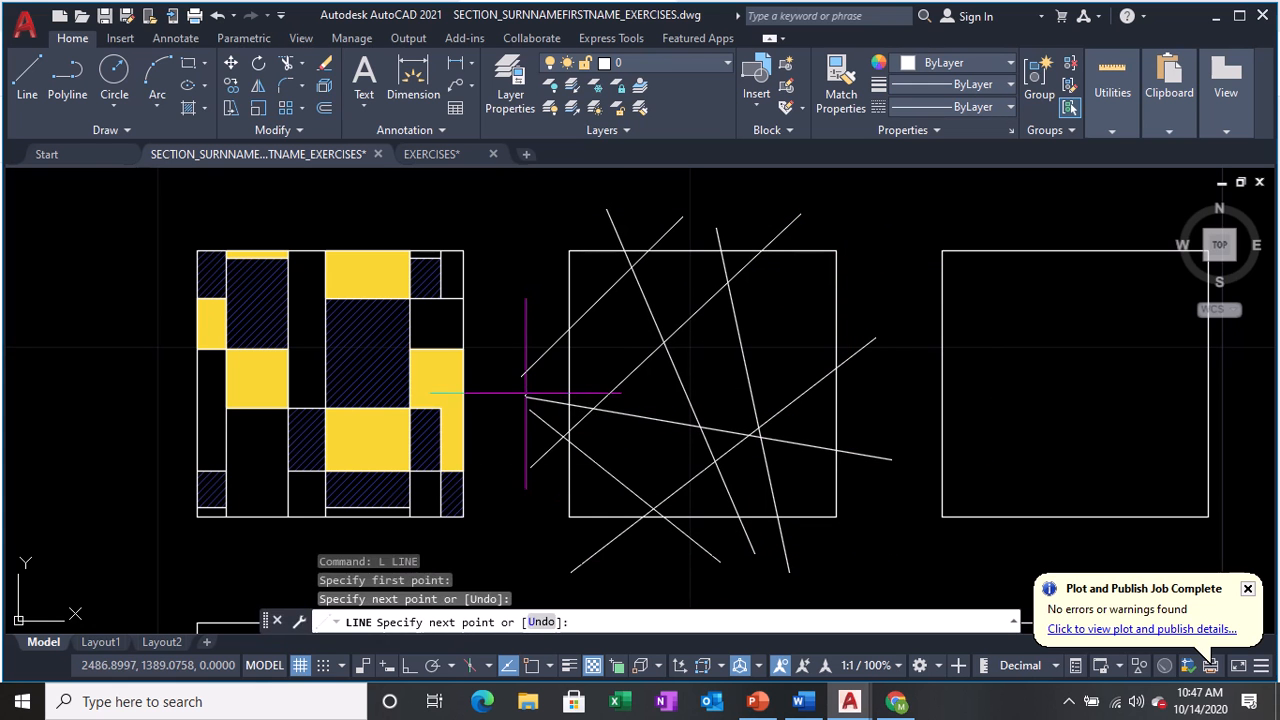
{"action": "key", "text": "Return"}
{"action": "type", "text": "l"}
{"action": "key", "text": "Return"}
{"action": "left_click", "coordinate": [518, 268]}
{"action": "left_click", "coordinate": [878, 316]}
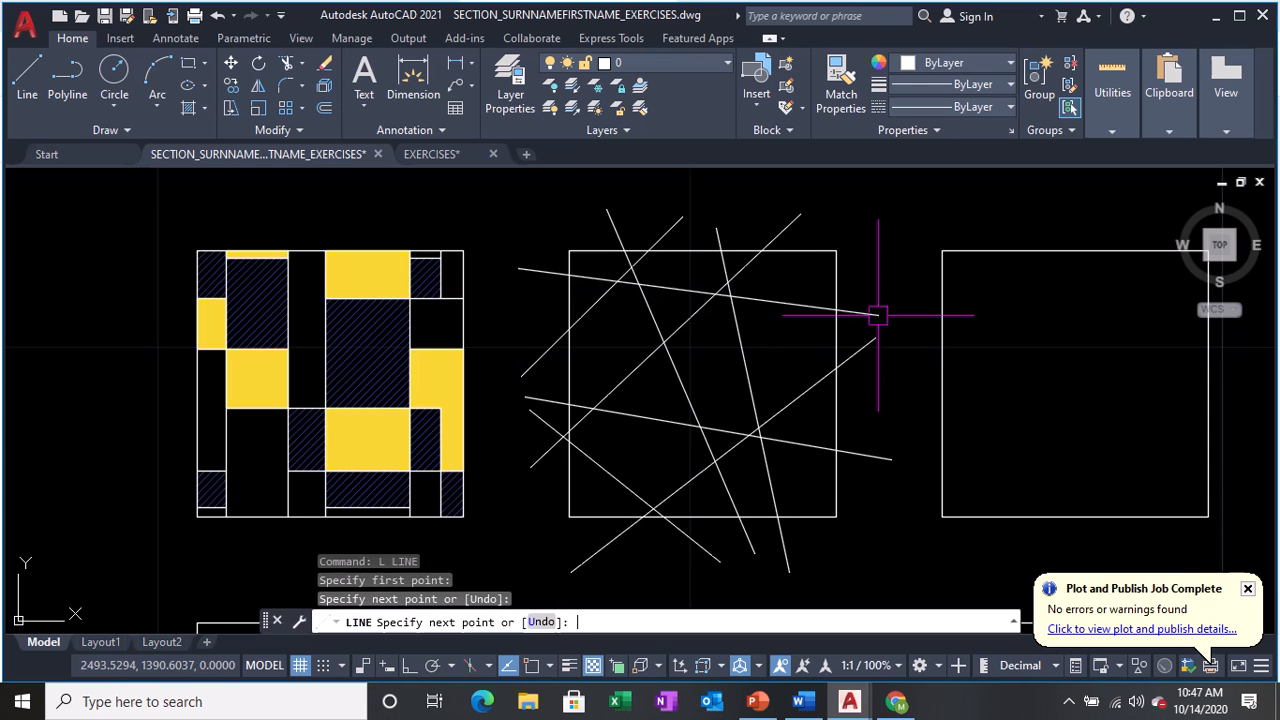
{"action": "key", "text": "Return"}
Trim the ends of the crossing lines that project beyond the second square's right, bottom, left and top edges.
{"action": "type", "text": "tr"}
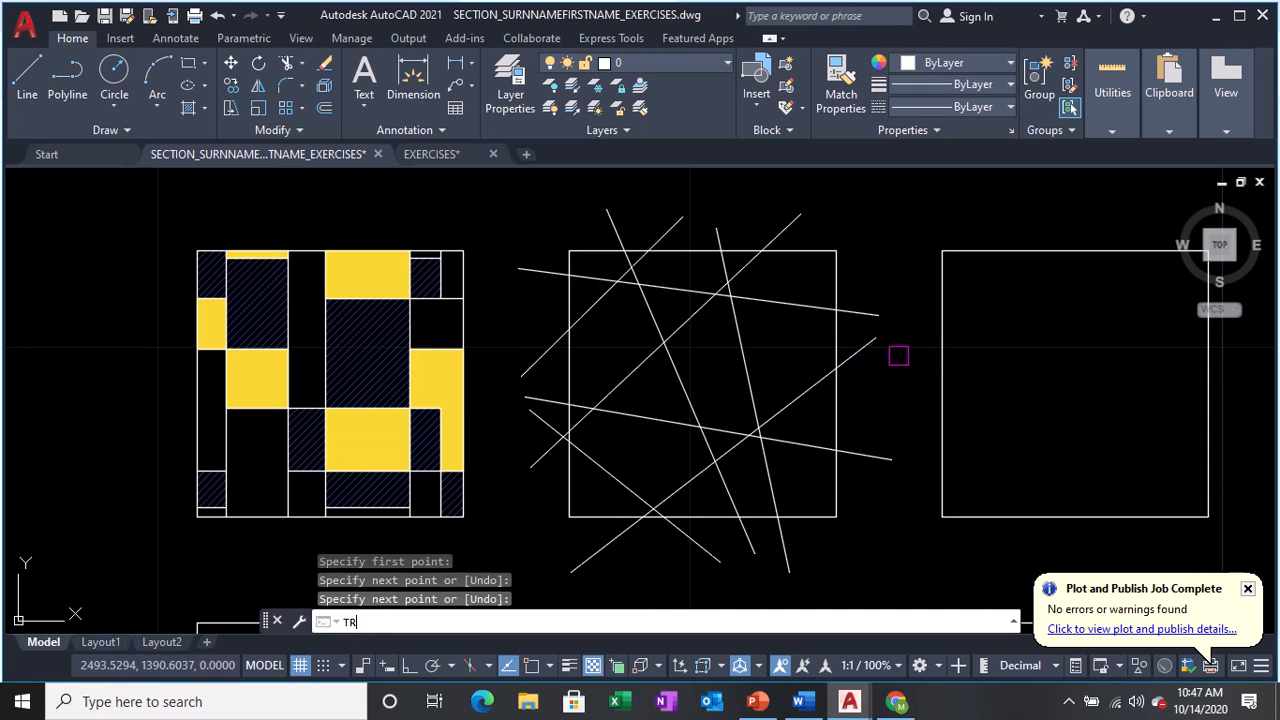
{"action": "key", "text": "Return"}
{"action": "left_click", "coordinate": [871, 343]}
{"action": "left_click_drag", "start_coordinate": [864, 298], "coordinate": [862, 322]}
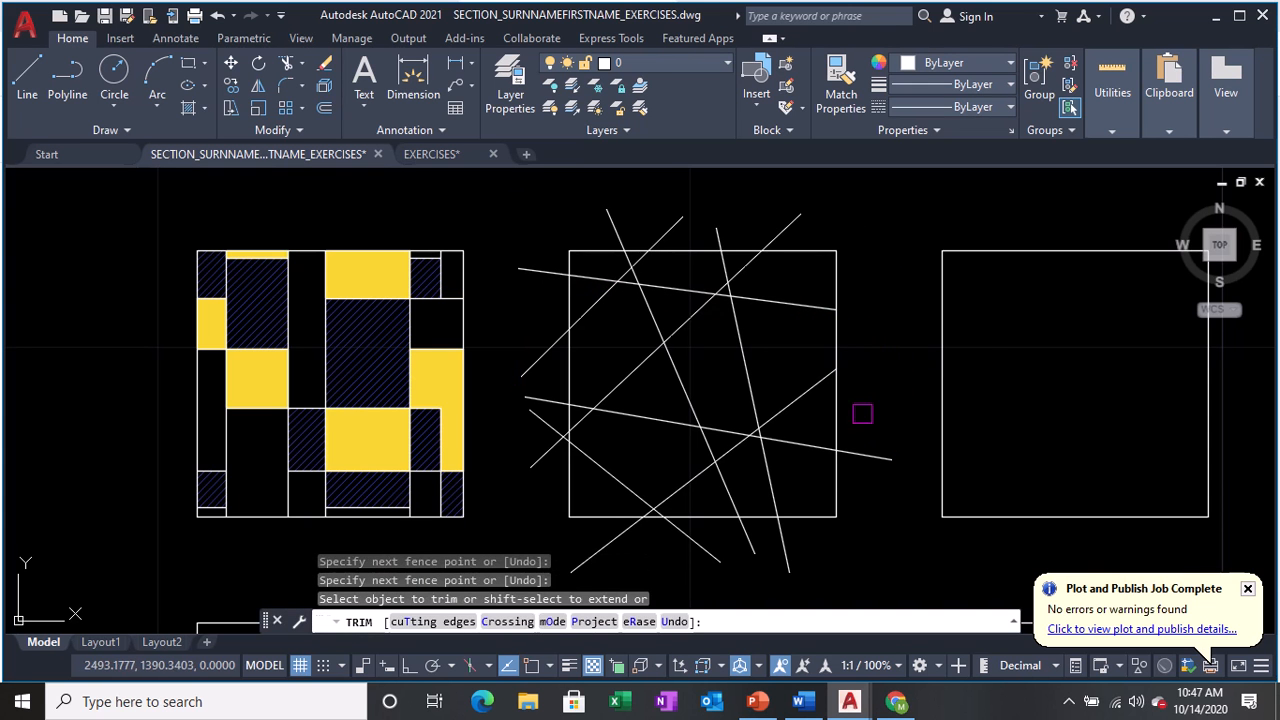
{"action": "left_click", "coordinate": [868, 459]}
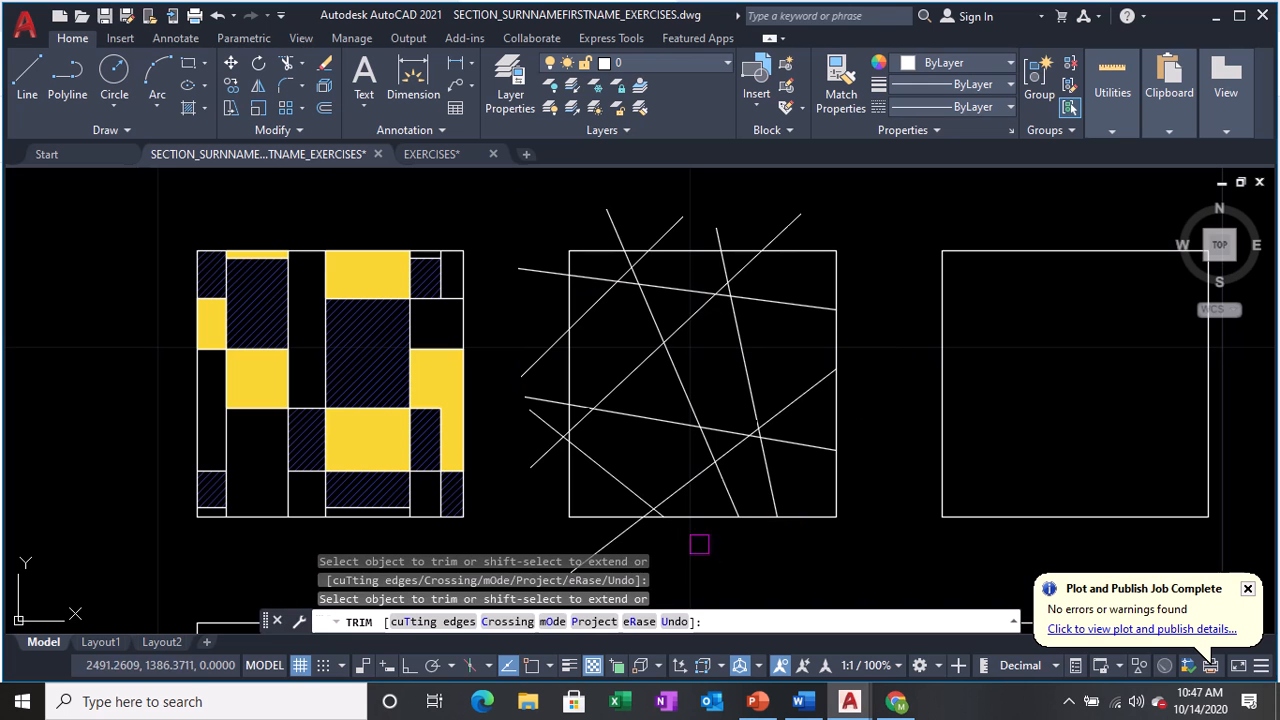
{"action": "left_click_drag", "start_coordinate": [699, 544], "coordinate": [537, 527]}
{"action": "mouse_move", "coordinate": [540, 447]}
{"action": "left_mouse_down"}
{"action": "mouse_move", "coordinate": [541, 287]}
{"action": "mouse_move", "coordinate": [594, 230]}
{"action": "mouse_move", "coordinate": [640, 224]}
{"action": "left_mouse_up"}
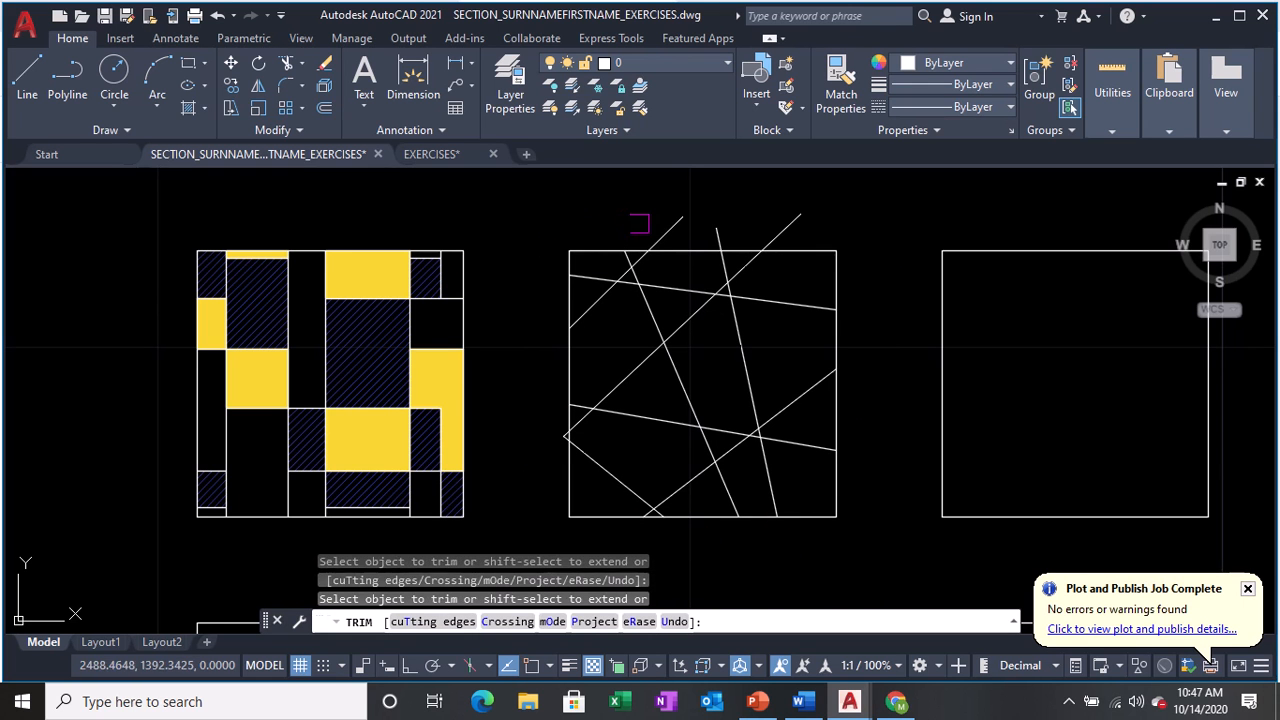
{"action": "left_click_drag", "start_coordinate": [726, 231], "coordinate": [807, 222]}
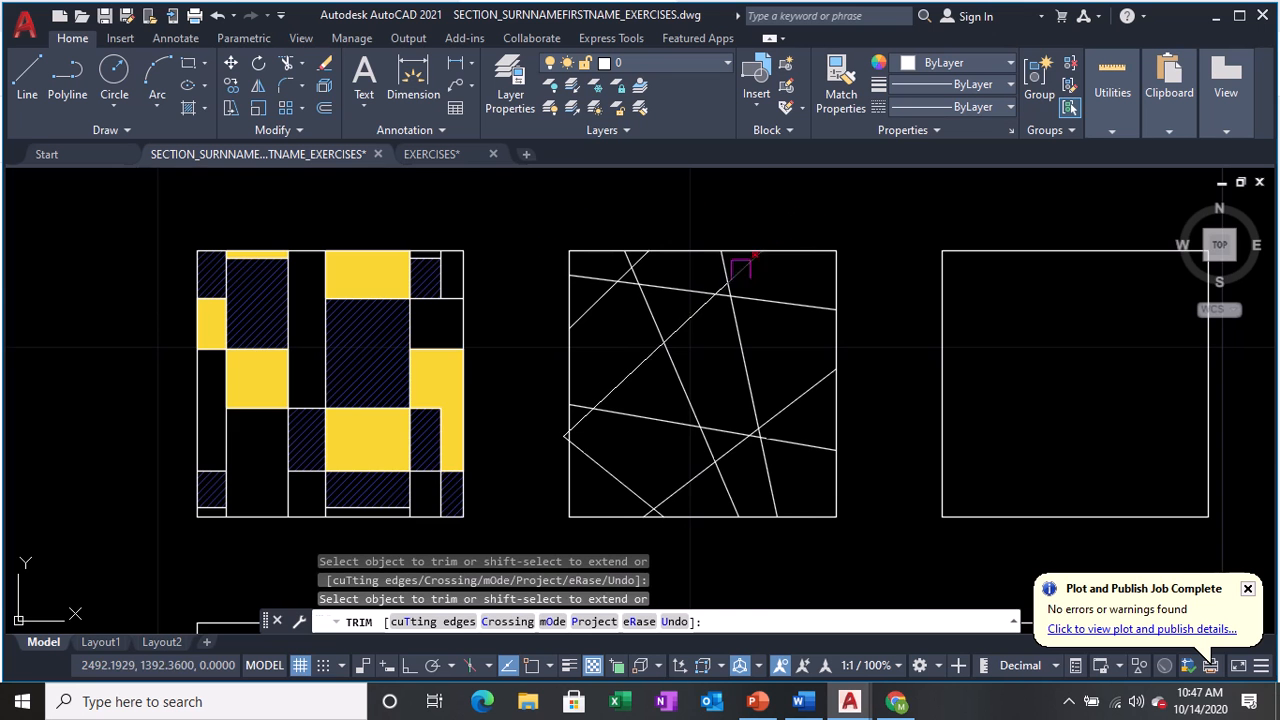
Trim the leftover overhang at the second square's left edge and short line segments between intersections near its top and lower right.
{"action": "scroll", "coordinate": [740, 266], "scroll_direction": "up", "scroll_amount": 4}
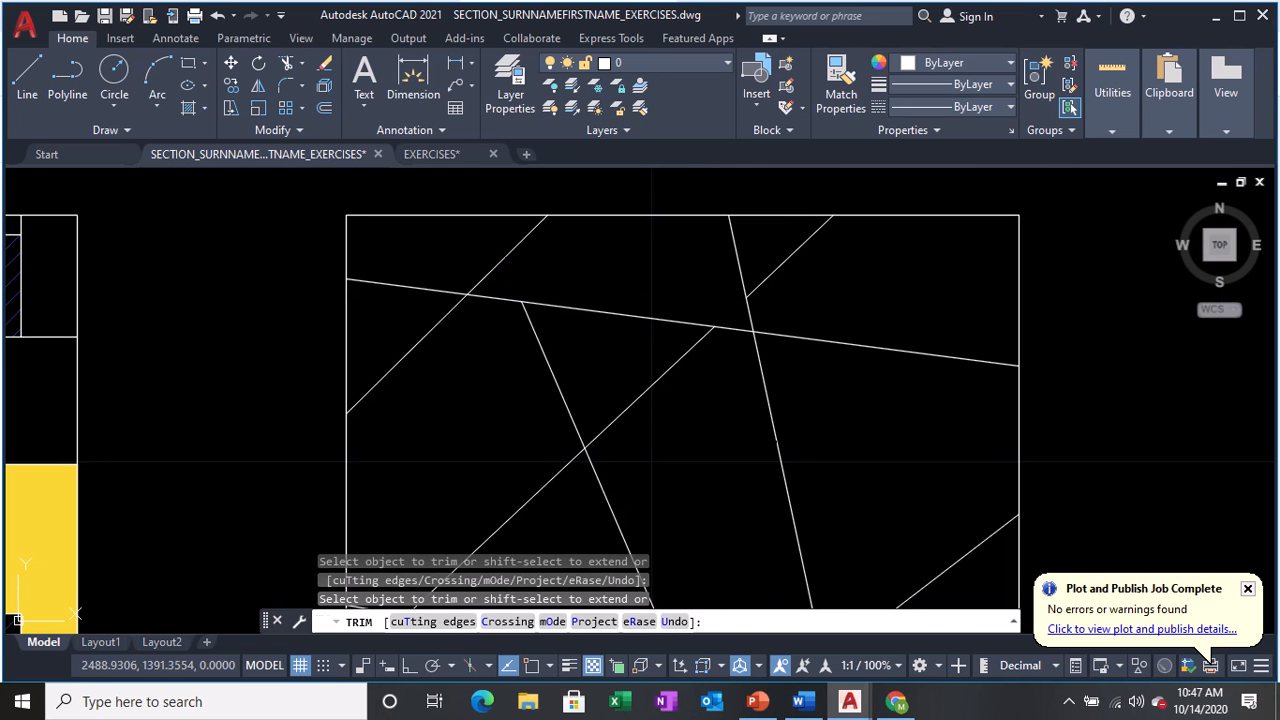
{"action": "scroll", "coordinate": [507, 439], "scroll_direction": "down", "scroll_amount": 2}
{"action": "scroll", "coordinate": [421, 430], "scroll_direction": "up", "scroll_amount": 2}
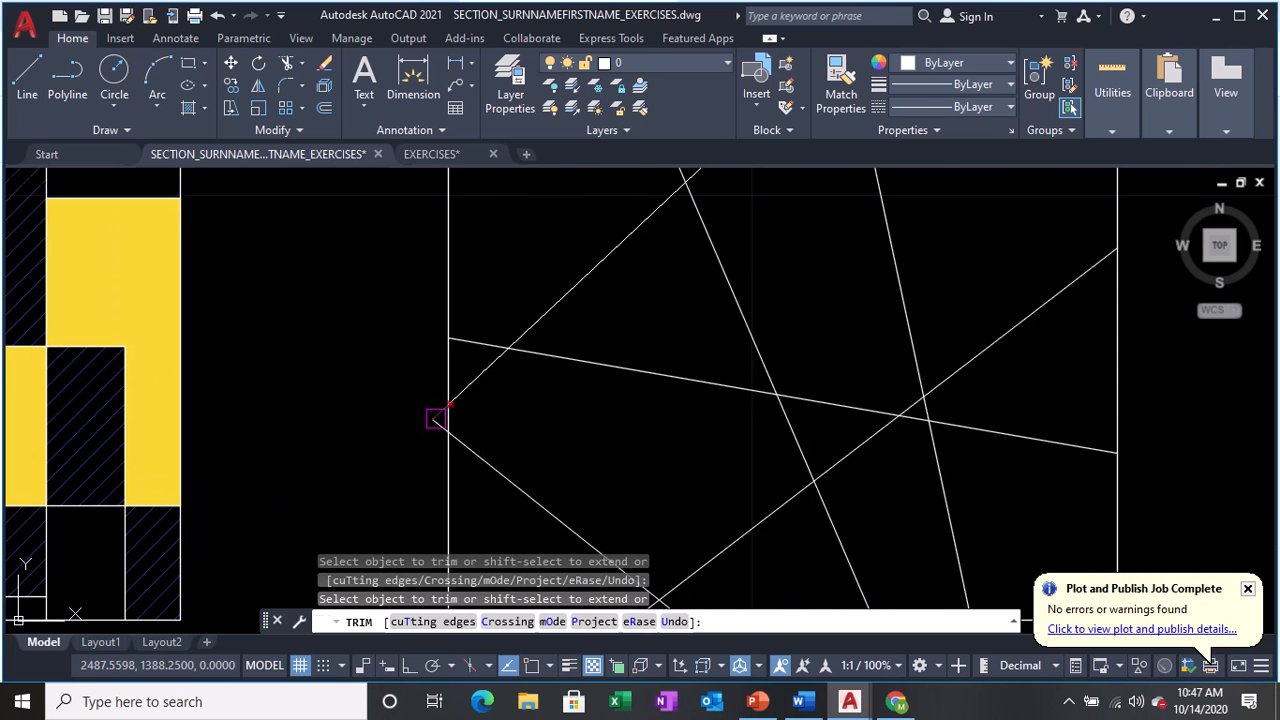
{"action": "scroll", "coordinate": [766, 451], "scroll_direction": "down", "scroll_amount": 1}
{"action": "scroll", "coordinate": [734, 394], "scroll_direction": "up", "scroll_amount": 3}
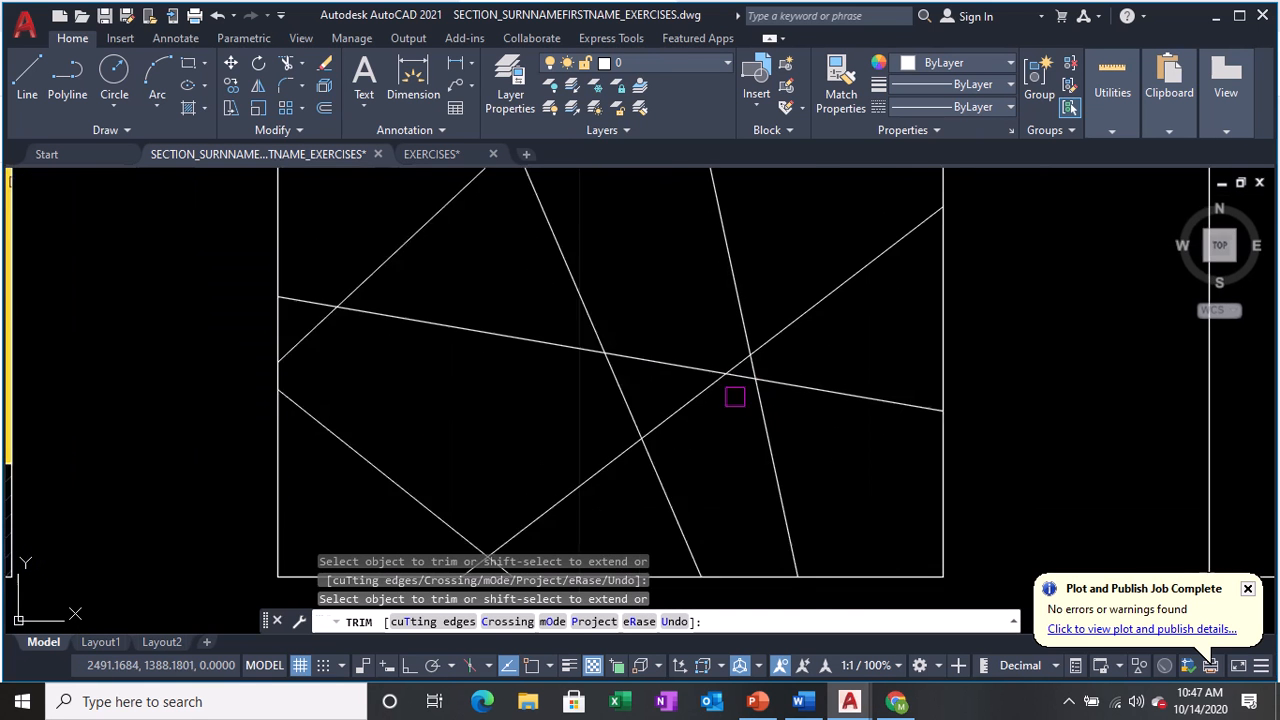
{"action": "scroll", "coordinate": [704, 325], "scroll_direction": "down", "scroll_amount": 2}
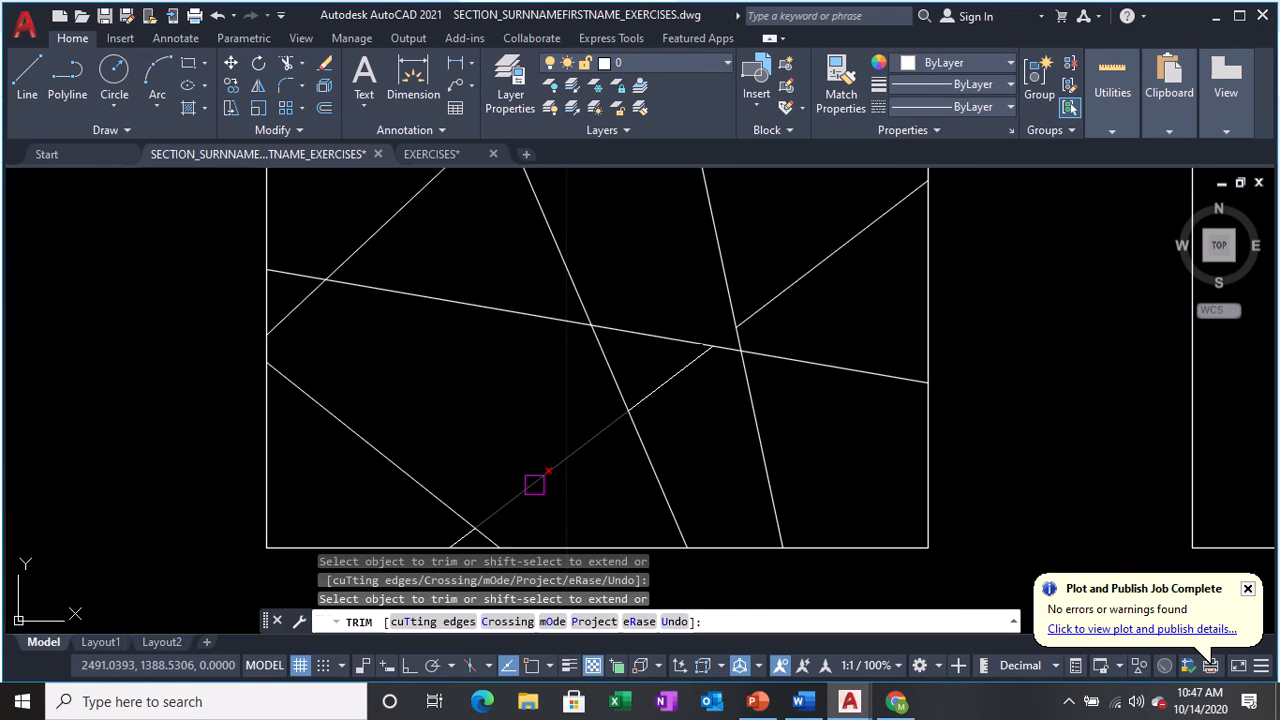
{"action": "scroll", "coordinate": [745, 510], "scroll_direction": "down", "scroll_amount": 2}
{"action": "scroll", "coordinate": [553, 515], "scroll_direction": "up", "scroll_amount": 6}
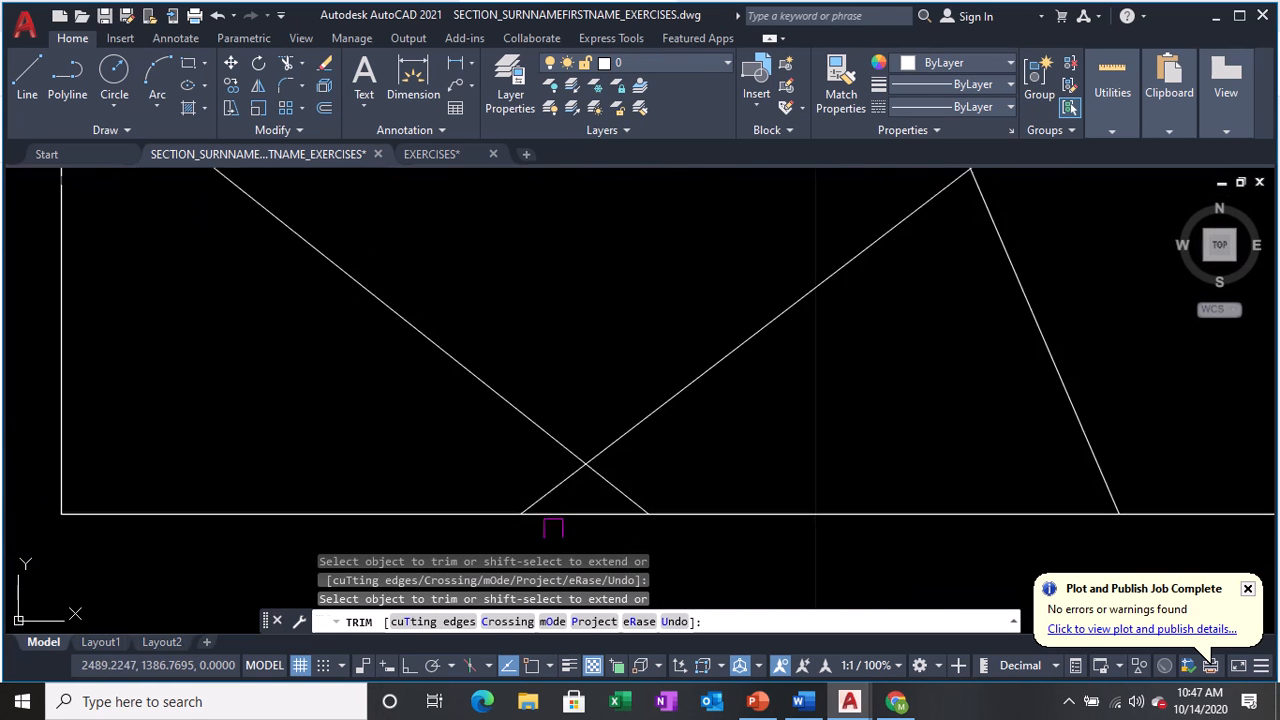
{"action": "scroll", "coordinate": [553, 488], "scroll_direction": "down", "scroll_amount": 2}
{"action": "scroll", "coordinate": [657, 371], "scroll_direction": "down", "scroll_amount": 2}
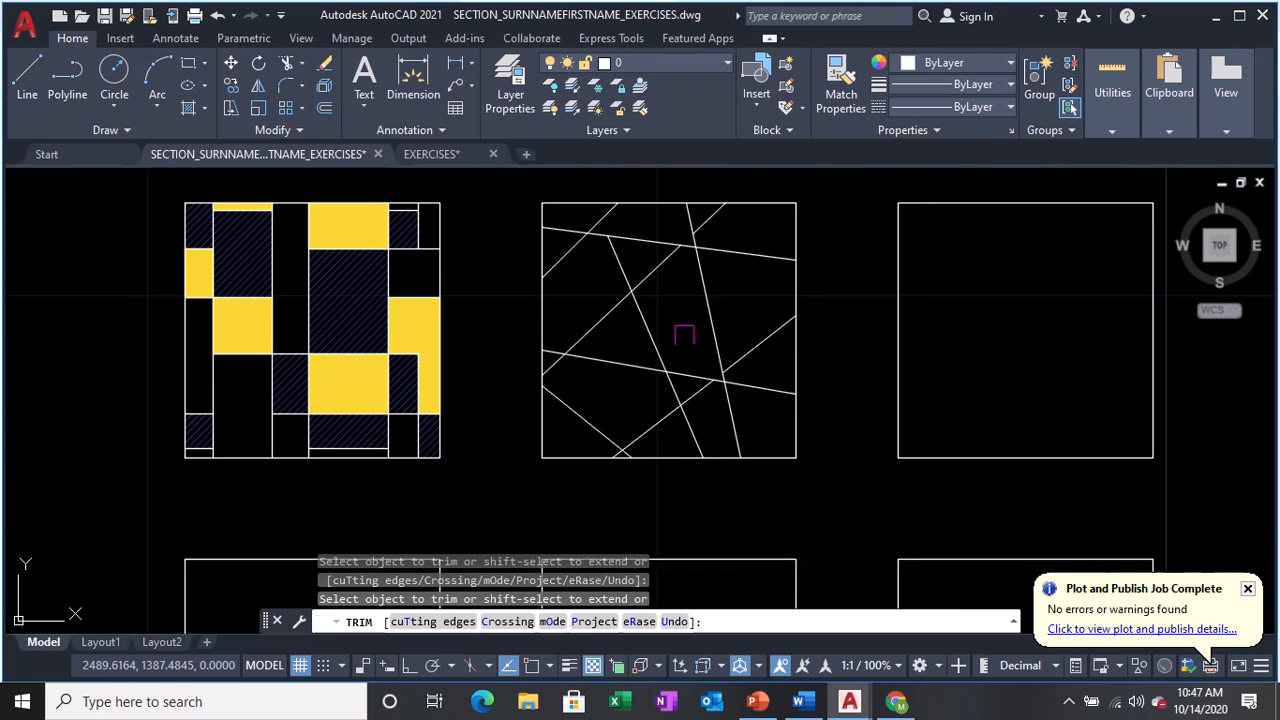
{"action": "scroll", "coordinate": [686, 334], "scroll_direction": "up", "scroll_amount": 1}
{"action": "key", "text": "Return"}
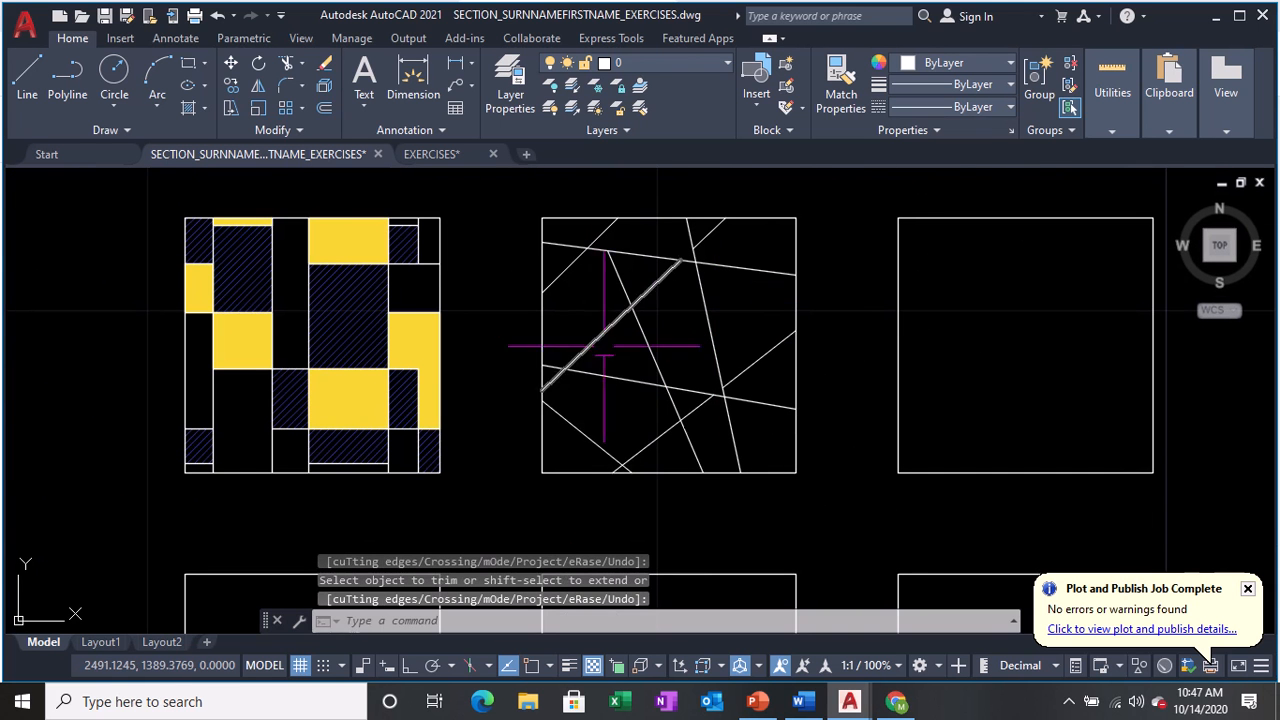
Start a pattern hatch using the BRICK pattern, color 115,7,29 and a scale of 0.005.
{"action": "type", "text": "h"}
{"action": "key", "text": "Return"}
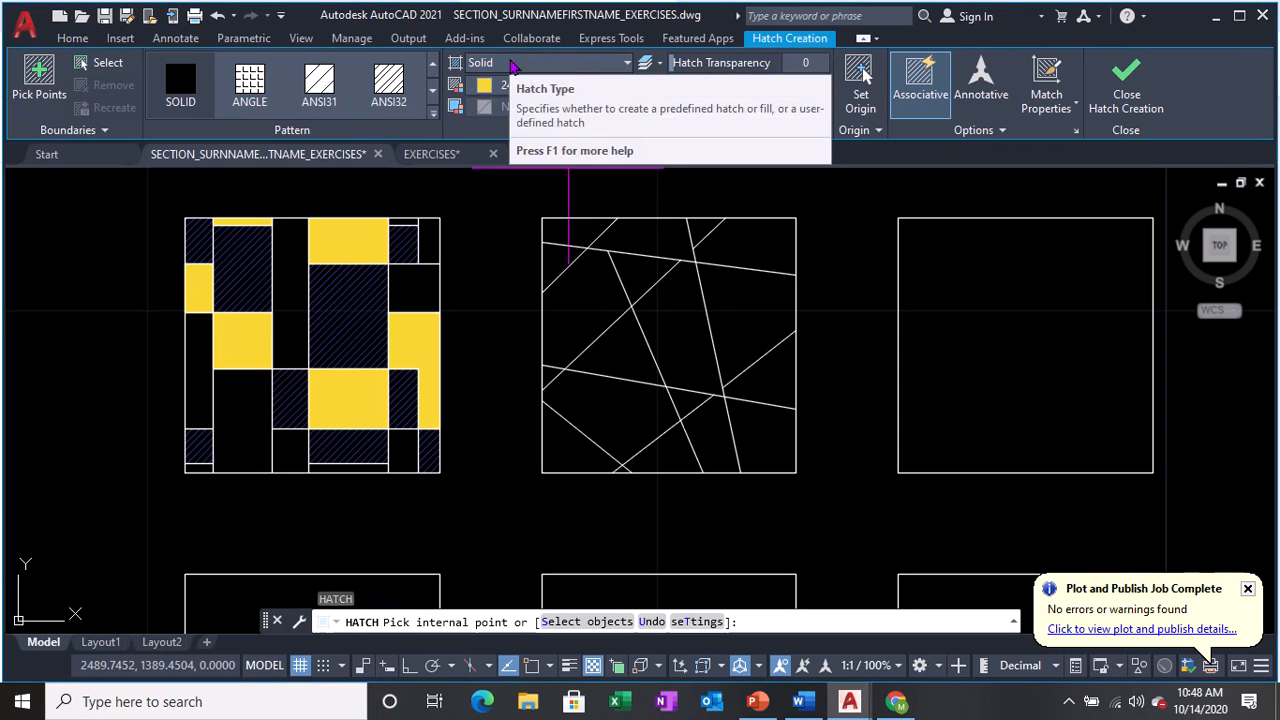
{"action": "left_click", "coordinate": [512, 64]}
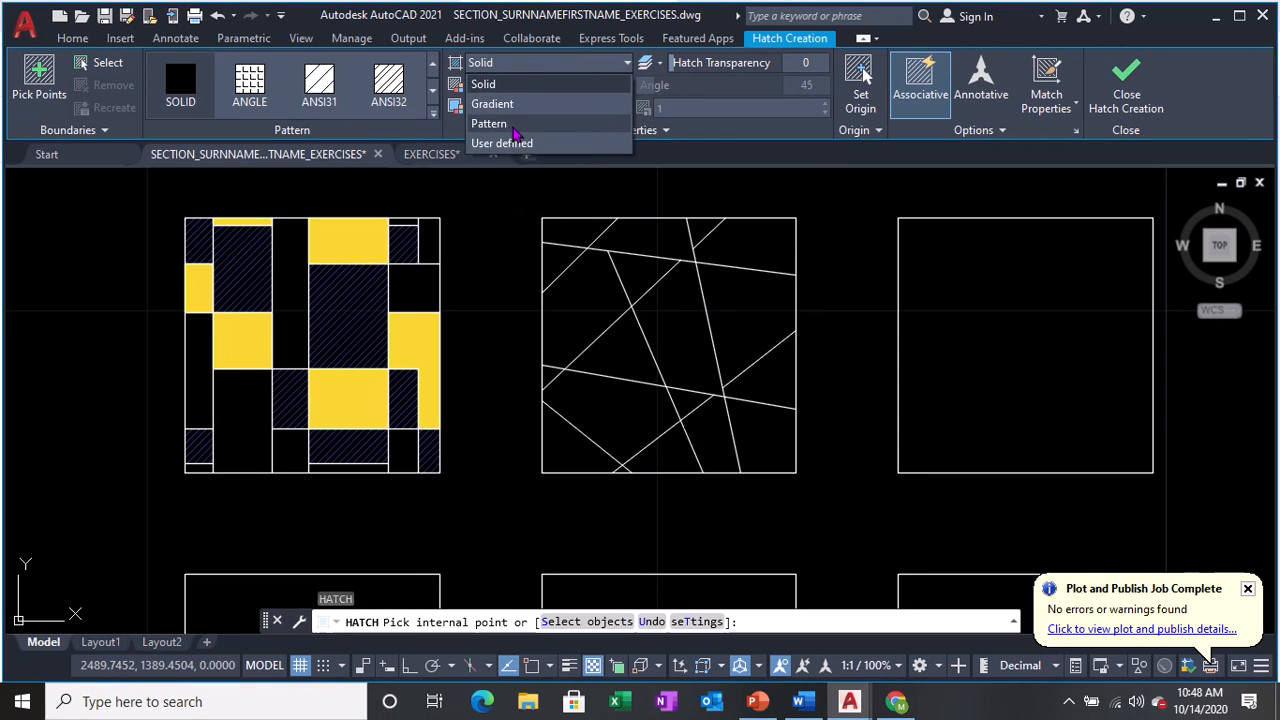
{"action": "left_click", "coordinate": [500, 123]}
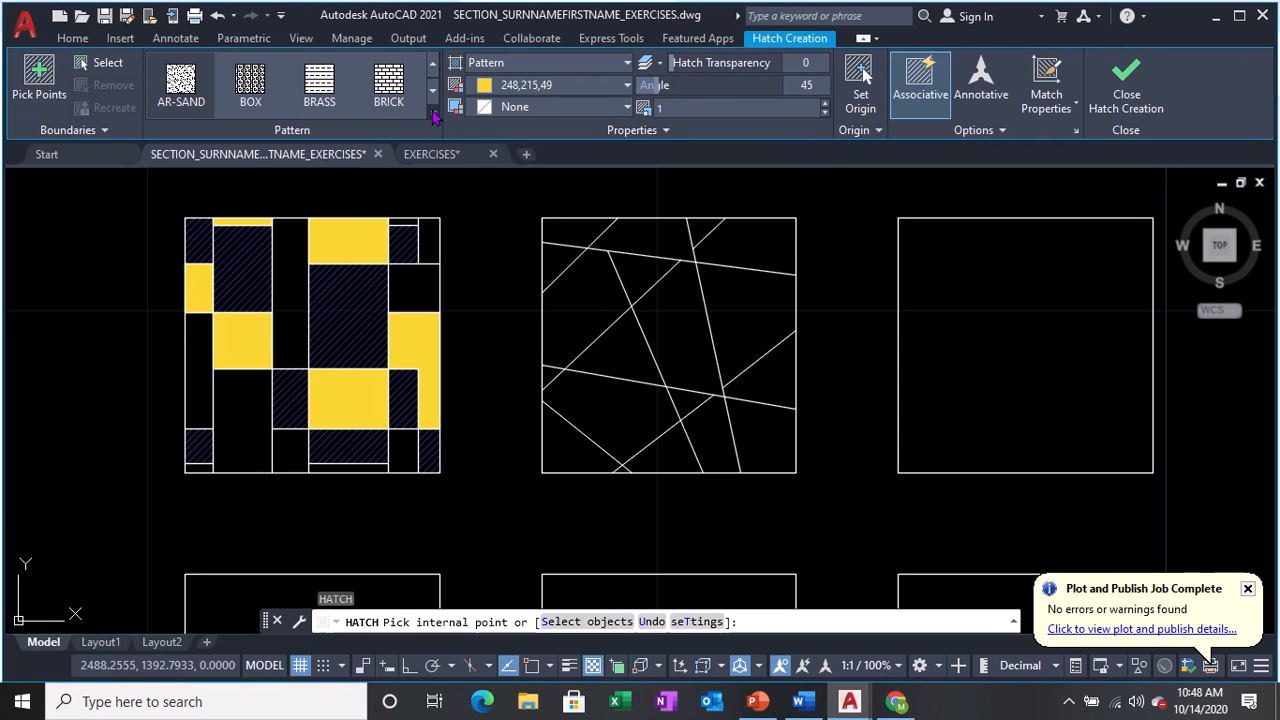
{"action": "left_click", "coordinate": [386, 86]}
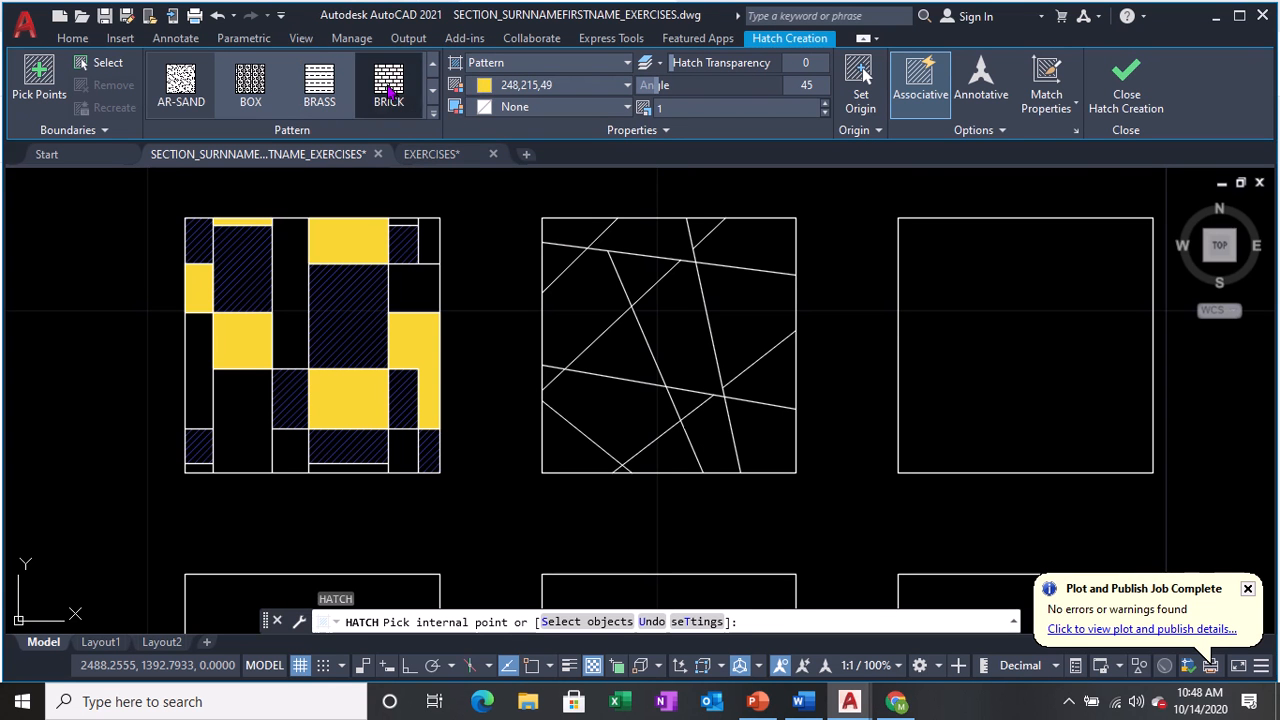
{"action": "left_click", "coordinate": [587, 88]}
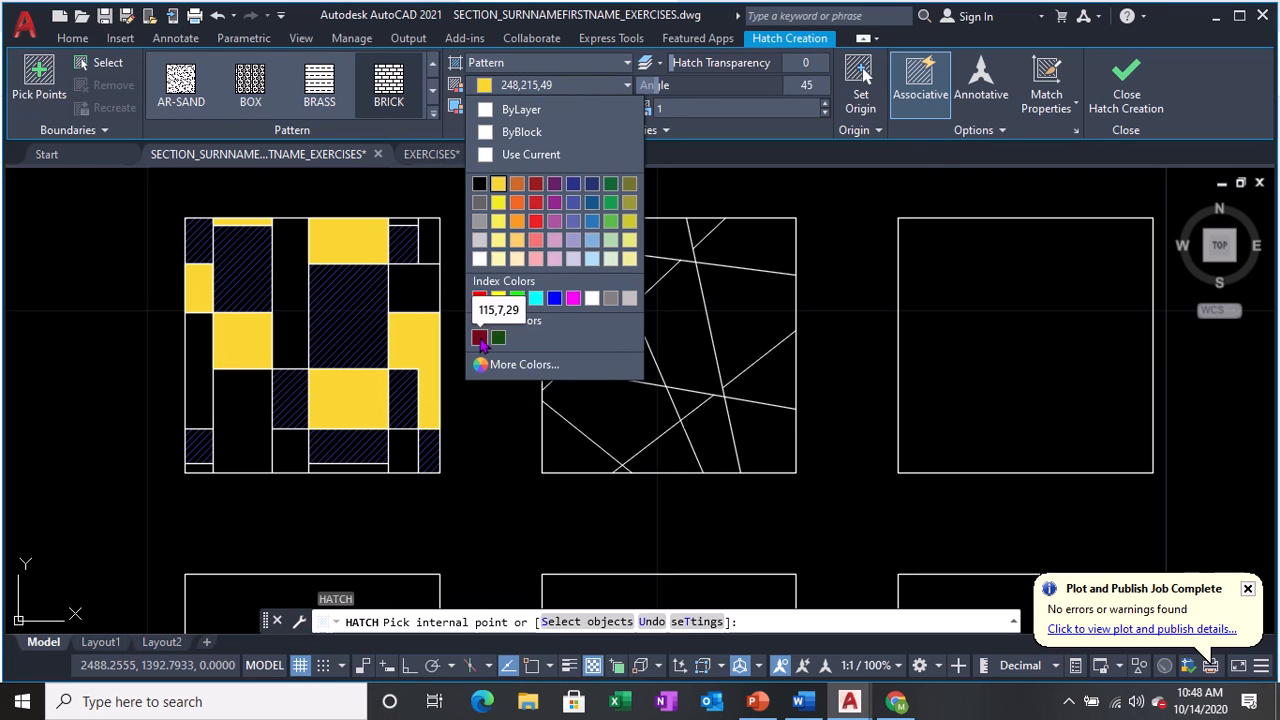
{"action": "left_click", "coordinate": [479, 337]}
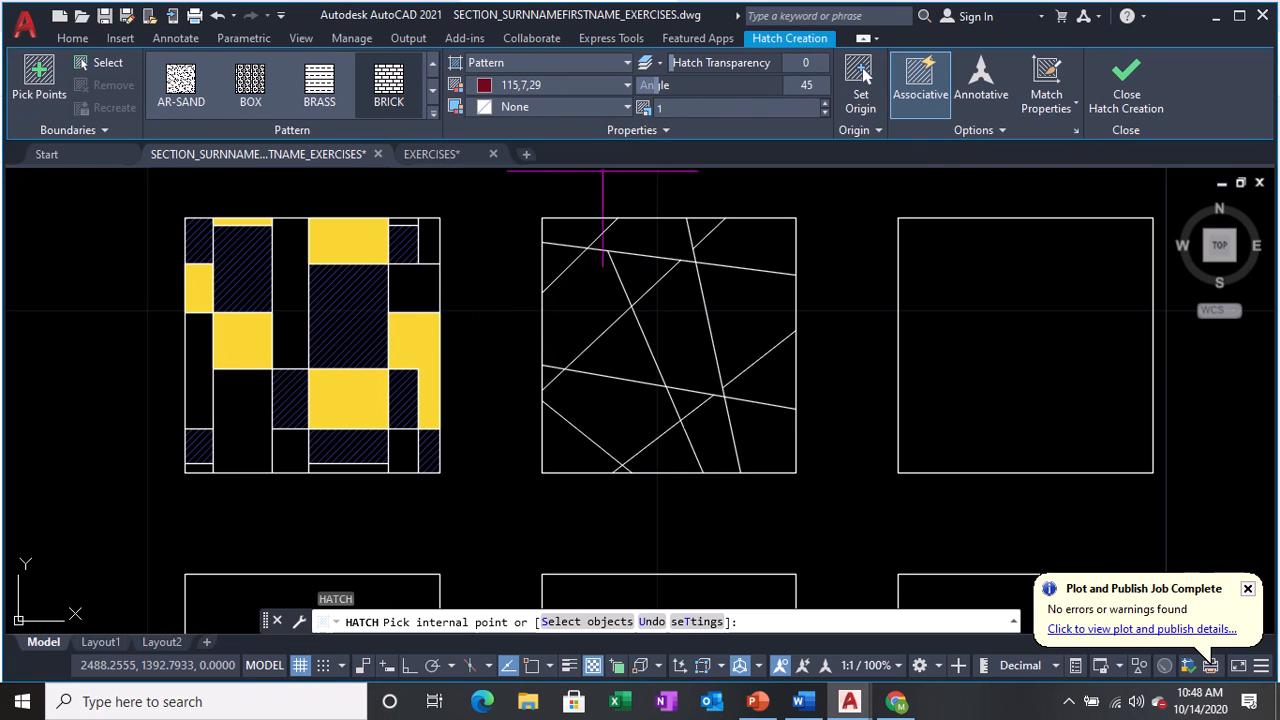
{"action": "key", "text": "ctrl"}
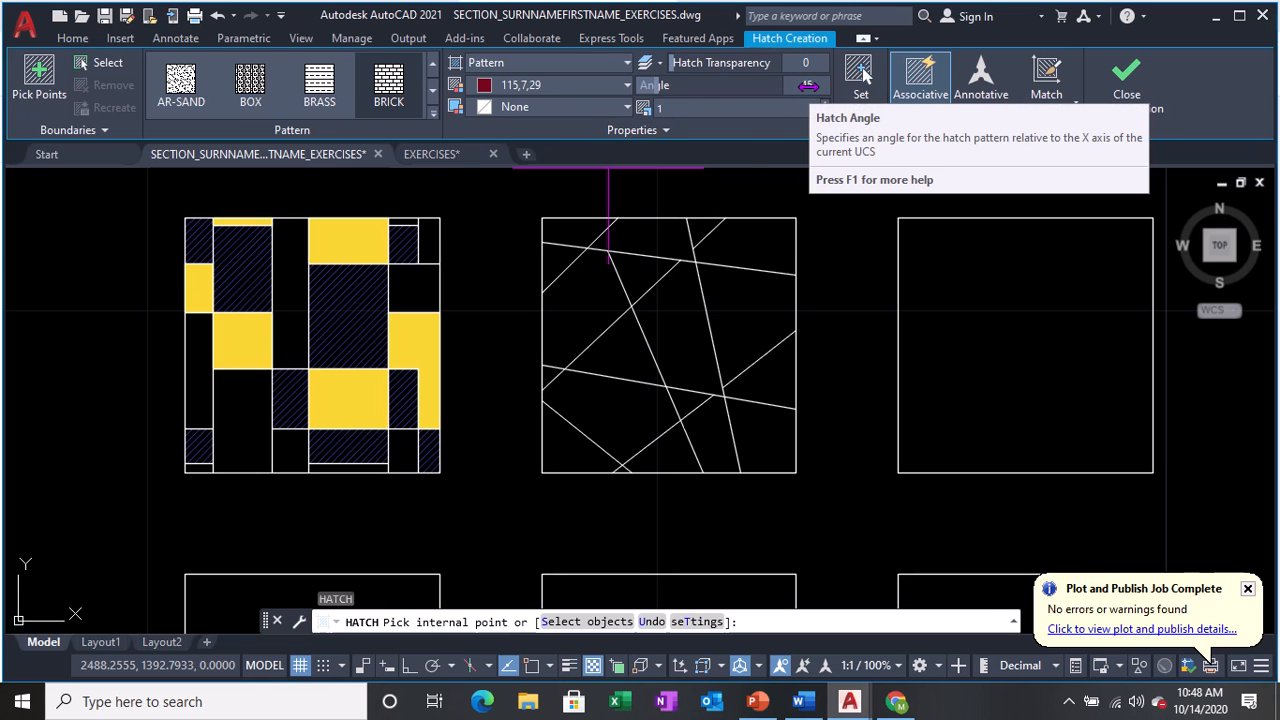
{"action": "left_click", "coordinate": [681, 110]}
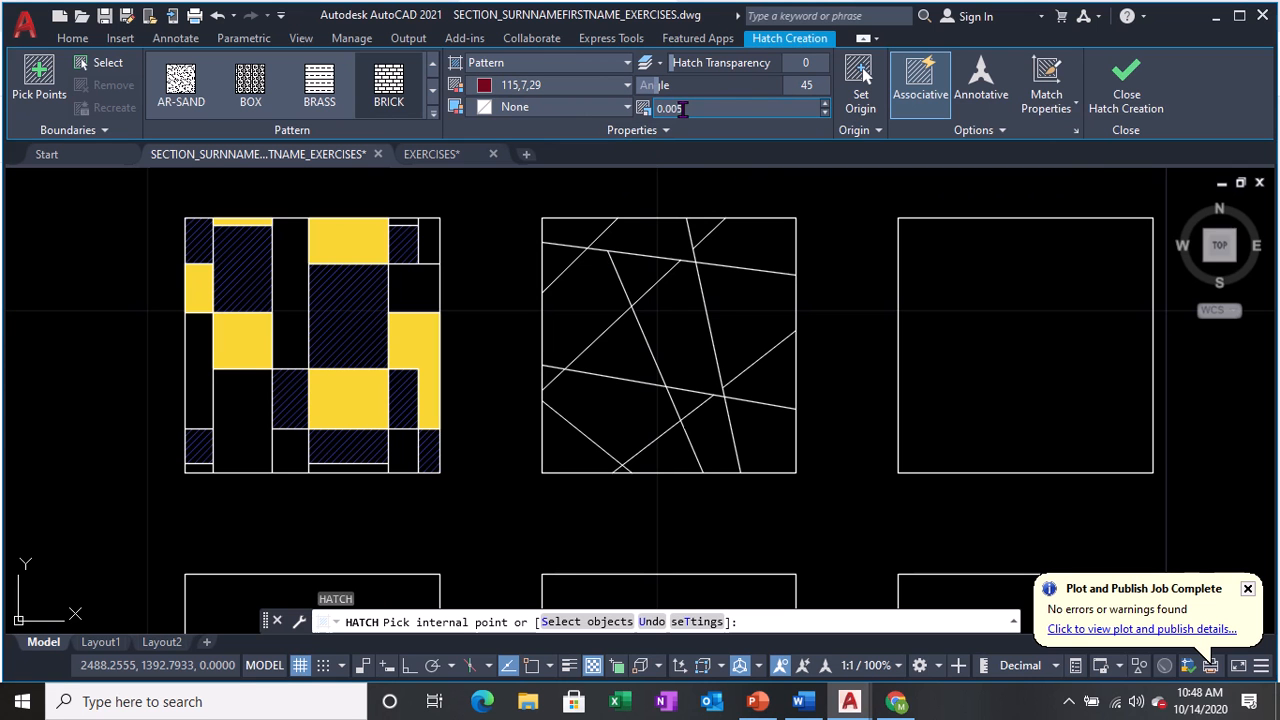
Apply the brick hatch to alternating regions of the second square, including the top middle, center, lower left, upper right and right triangle.
{"action": "left_click", "coordinate": [625, 237]}
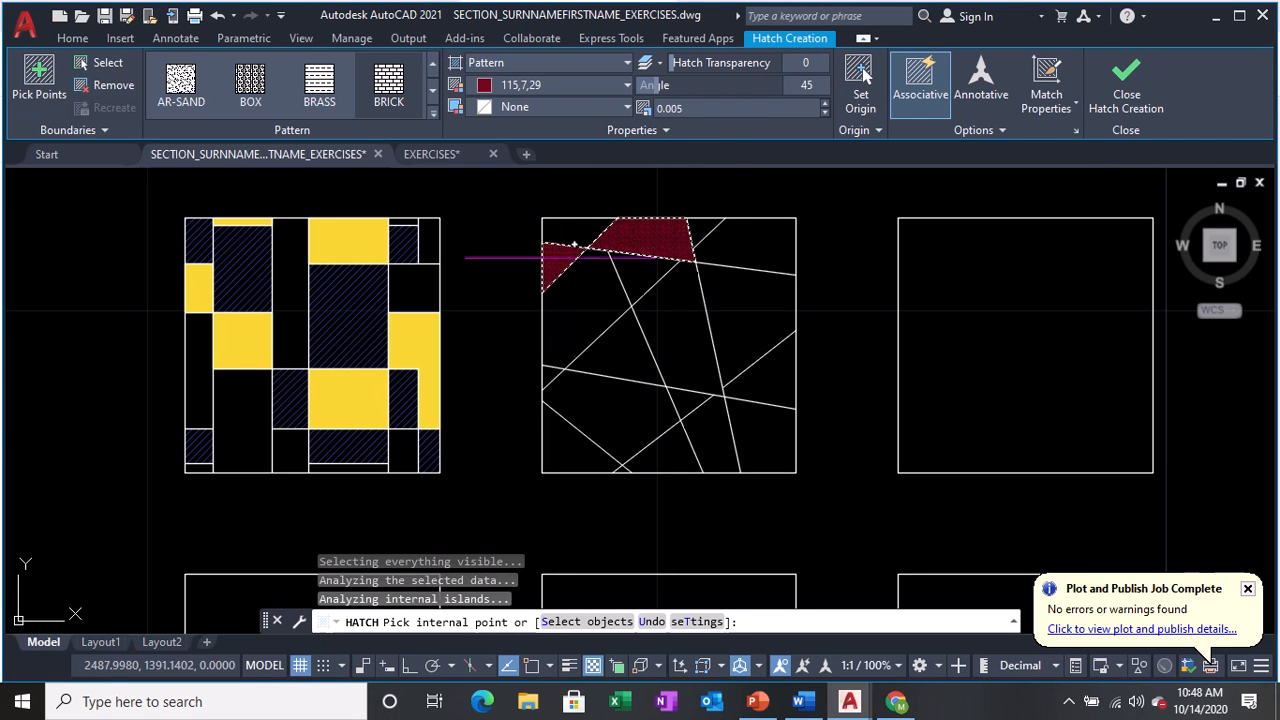
{"action": "left_click", "coordinate": [672, 320]}
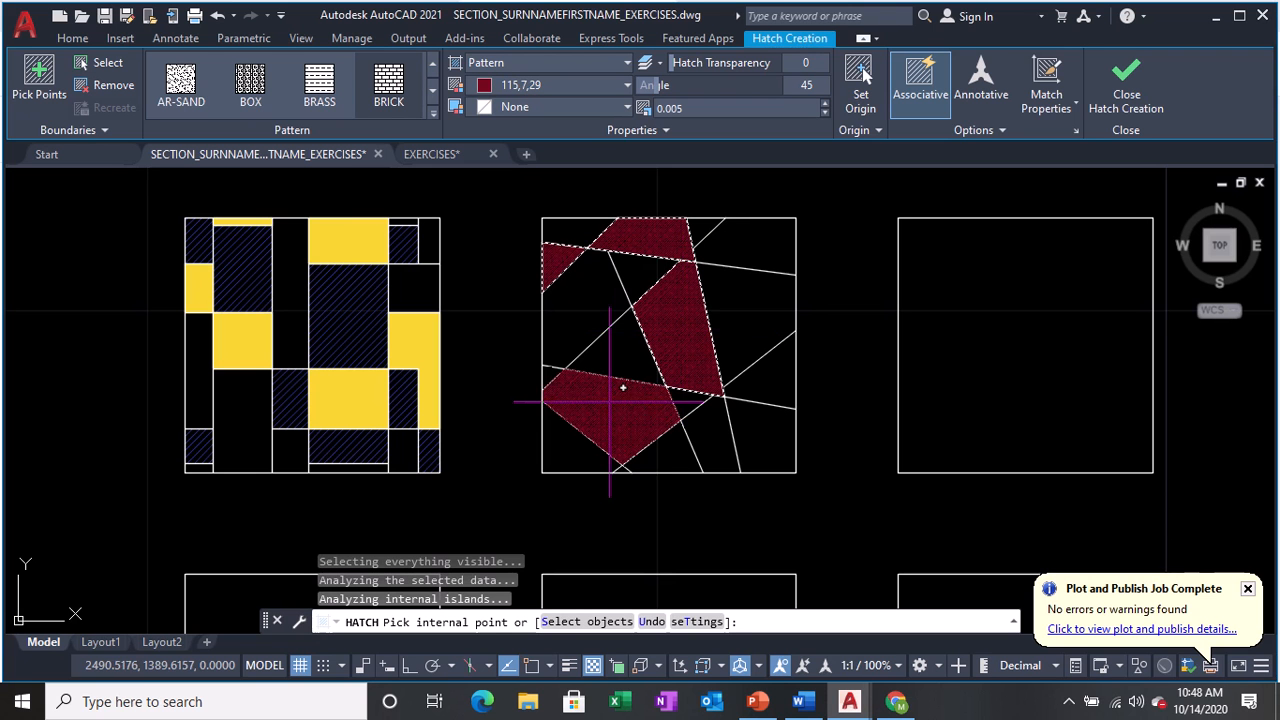
{"action": "left_click", "coordinate": [587, 383]}
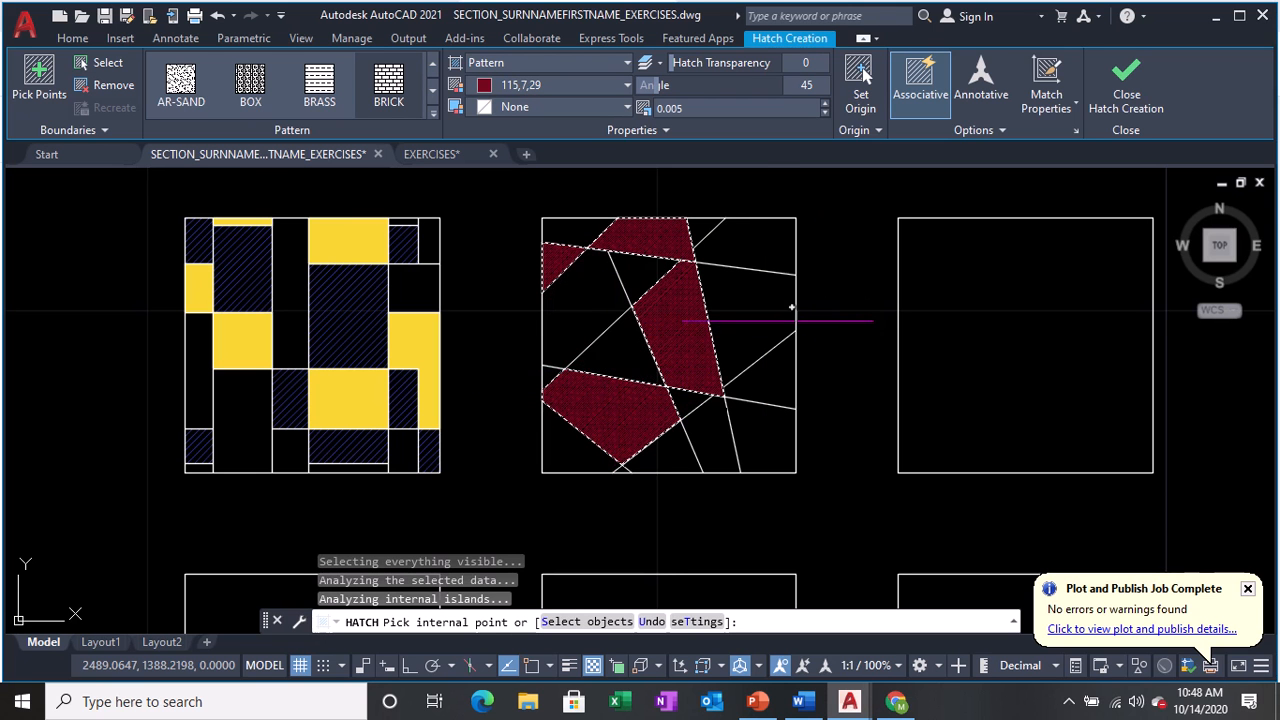
{"action": "left_click", "coordinate": [769, 237]}
{"action": "left_click", "coordinate": [765, 378]}
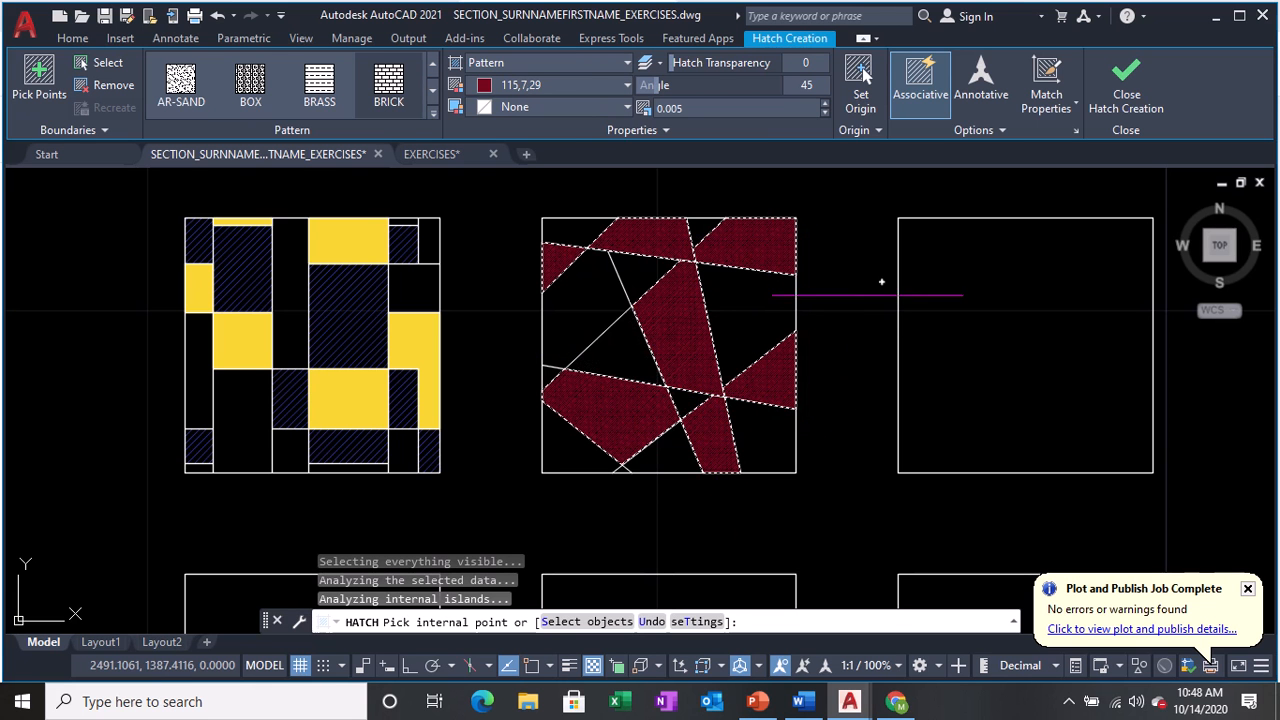
{"action": "key", "text": "Return"}
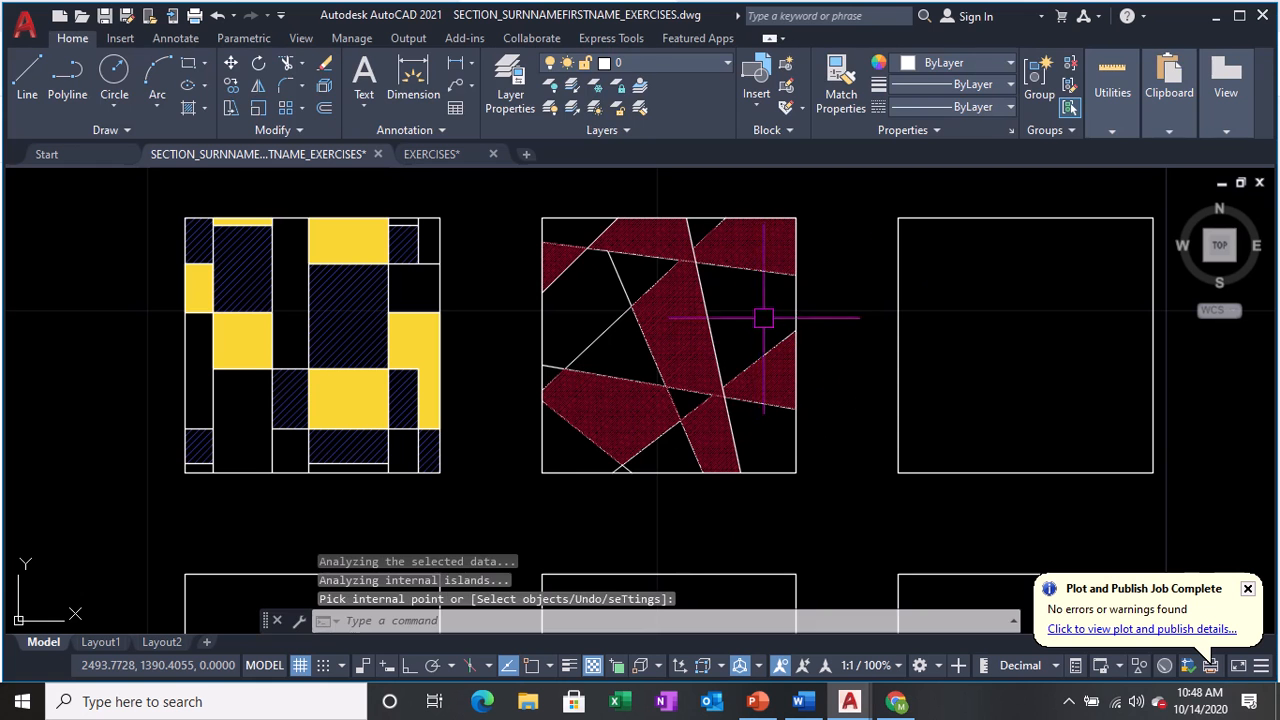
Start another hatch with the Solid type and yellow color 241,235,31.
{"action": "type", "text": "h"}
{"action": "key", "text": "Return"}
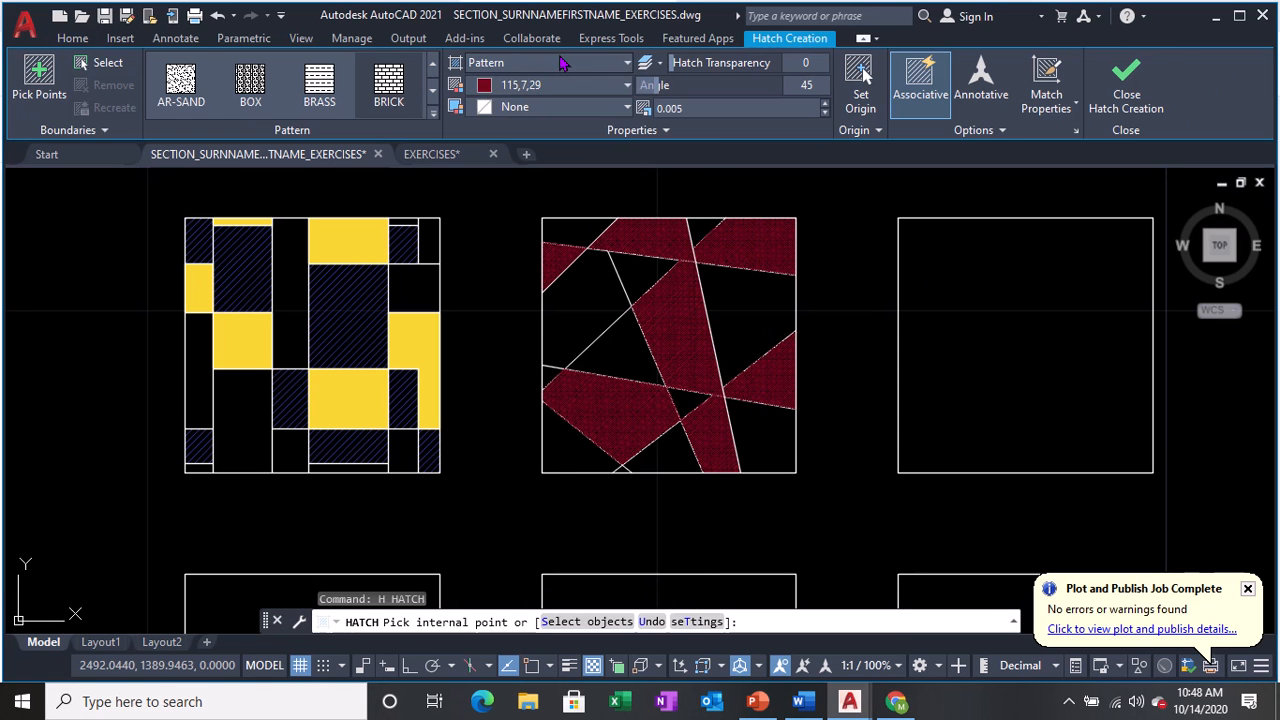
{"action": "left_click", "coordinate": [560, 63]}
{"action": "left_click", "coordinate": [503, 86]}
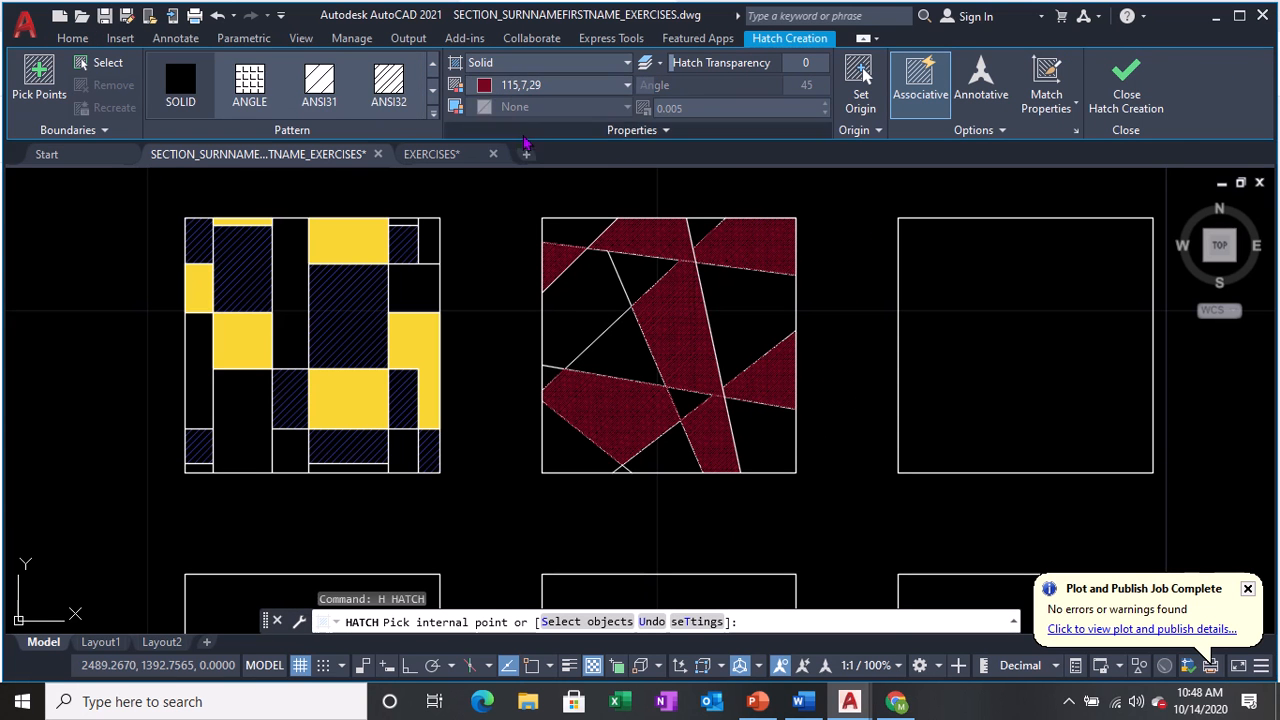
{"action": "left_click", "coordinate": [537, 86]}
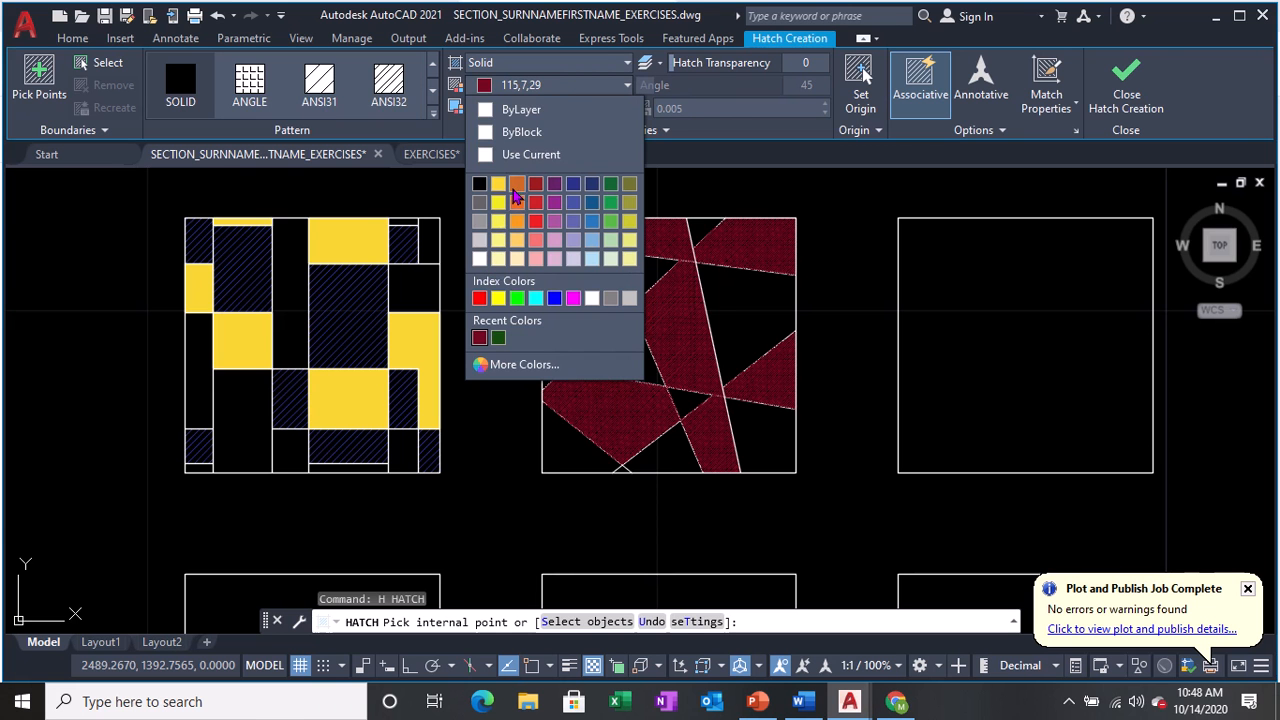
{"action": "left_click", "coordinate": [498, 185]}
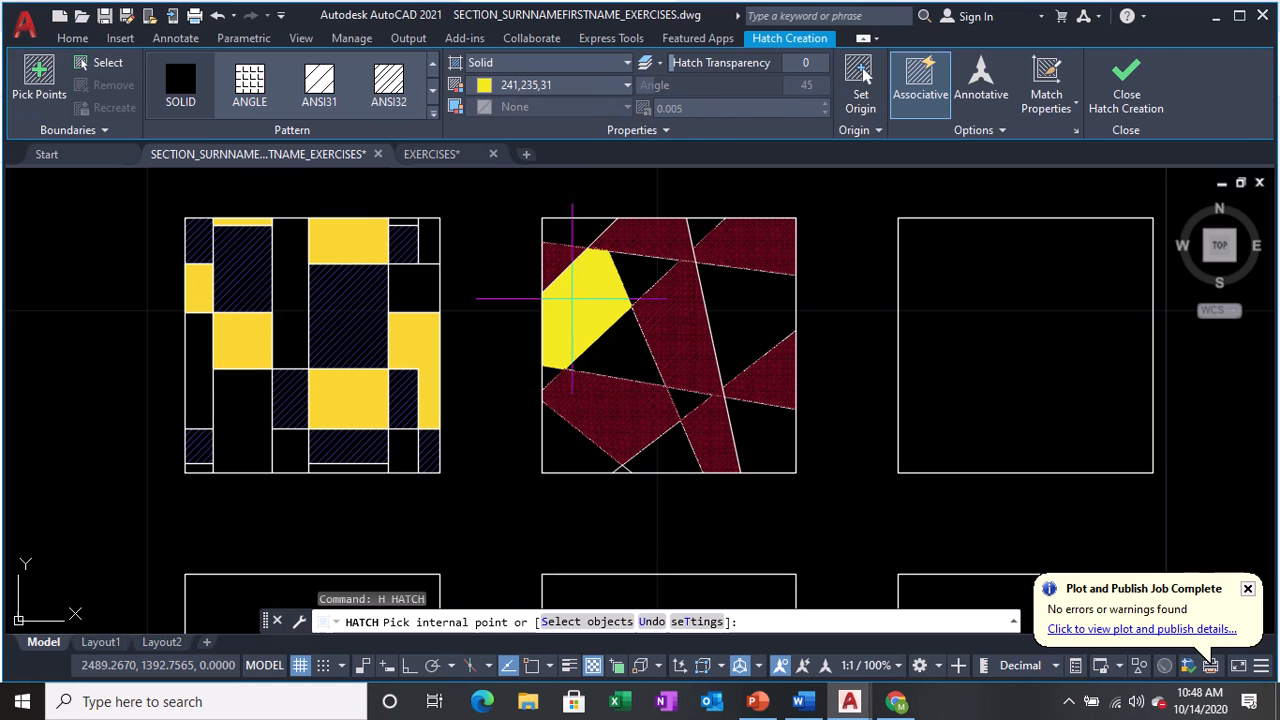
Fill the second square's upper-left corner, left, right, bottom-middle and two small triangular regions with the yellow solid hatch.
{"action": "left_click", "coordinate": [572, 297]}
{"action": "left_click", "coordinate": [690, 400]}
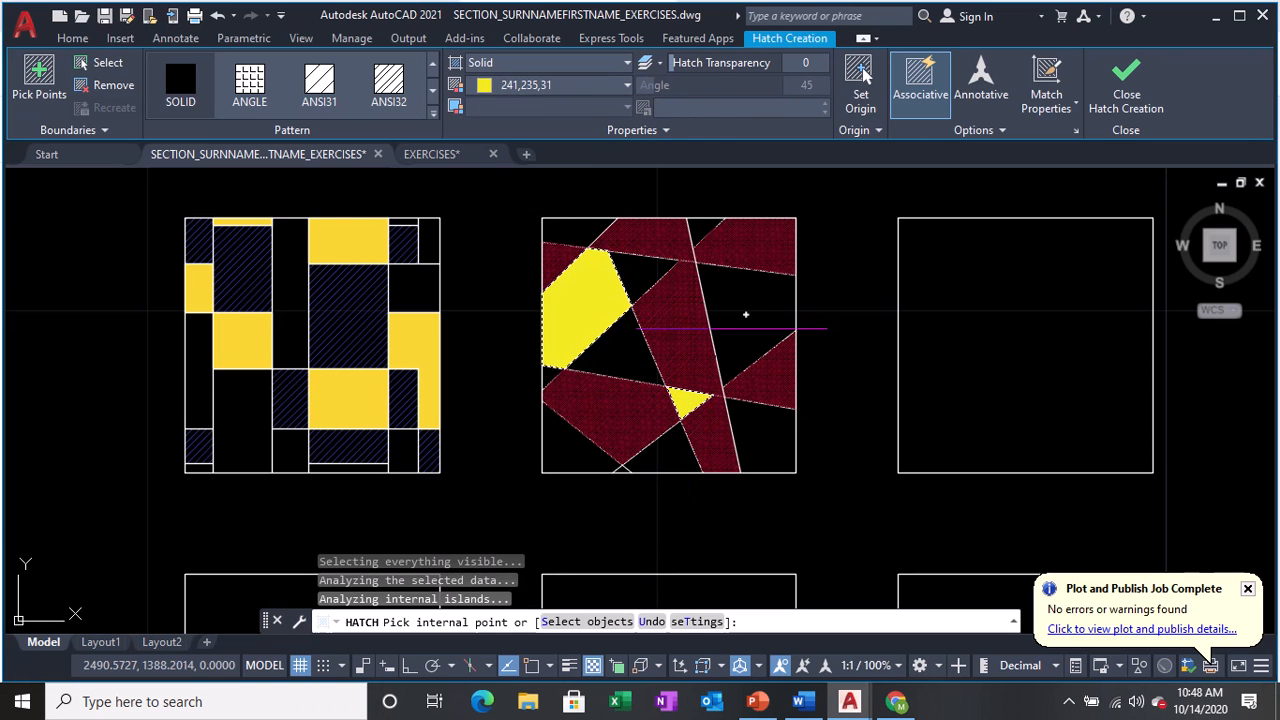
{"action": "left_click", "coordinate": [745, 315]}
{"action": "left_click", "coordinate": [586, 228]}
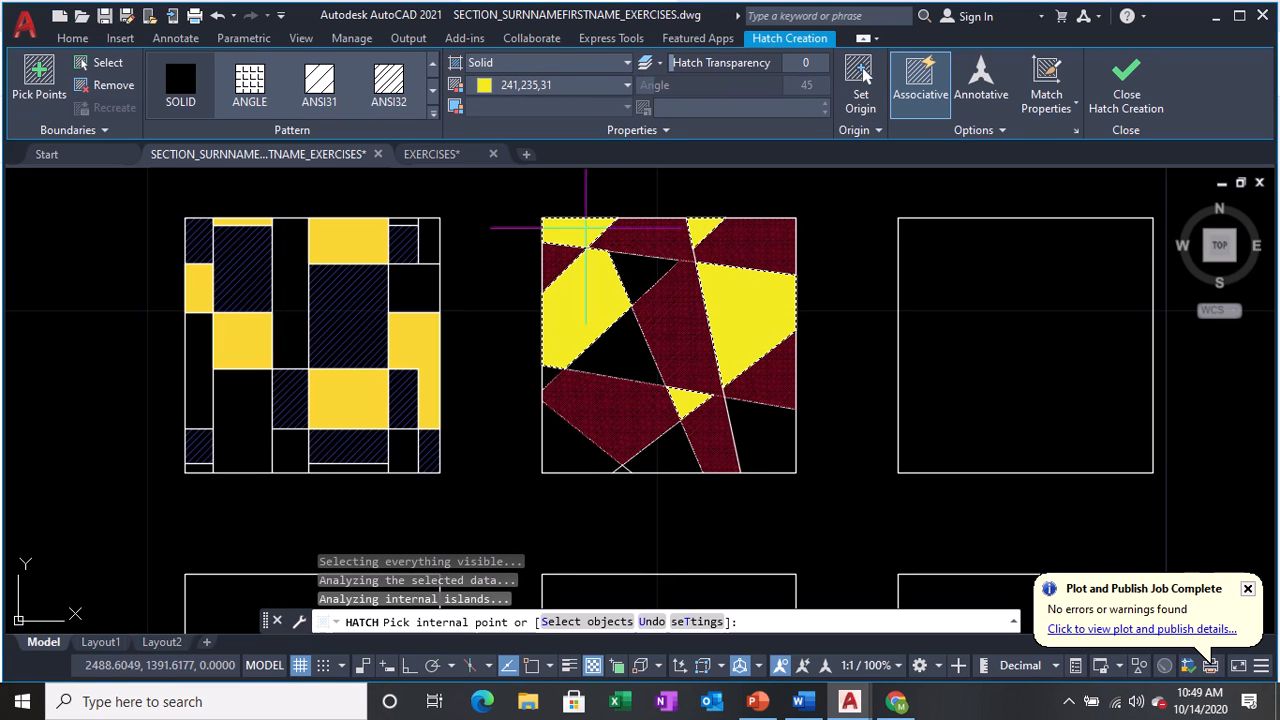
{"action": "left_click", "coordinate": [672, 462]}
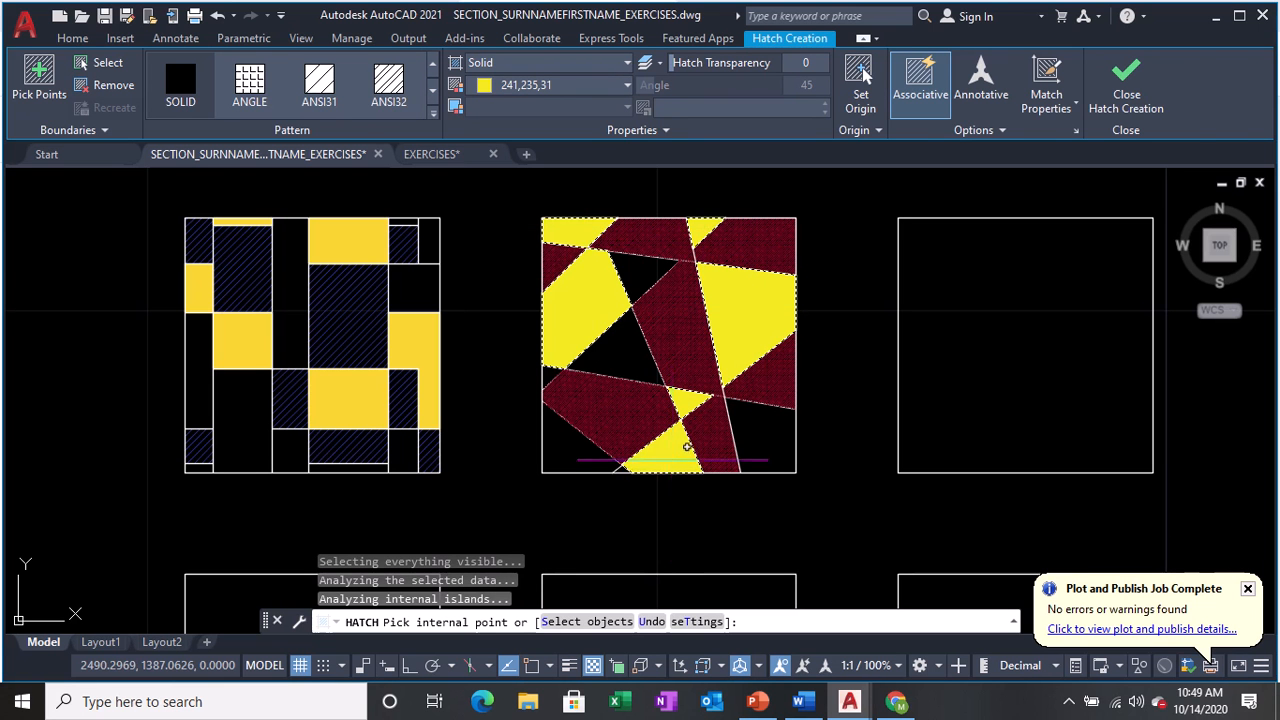
{"action": "key", "text": "Return"}
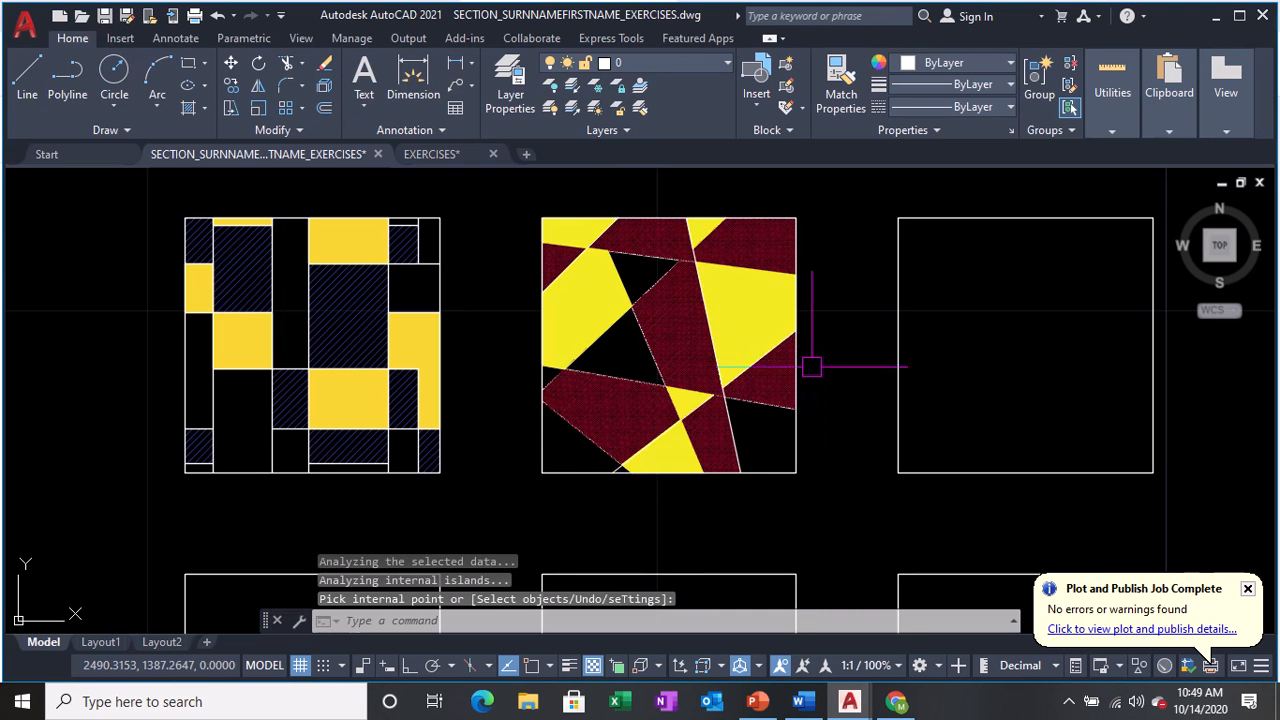
Draw a tall rectangle inside the third square's left part and an overlapping one that crosses the square's top edge.
{"action": "mouse_move", "coordinate": [897, 381]}
{"action": "middle_mouse_down"}
{"action": "mouse_move", "coordinate": [626, 377]}
{"action": "mouse_move", "coordinate": [537, 394]}
{"action": "middle_mouse_up"}
{"action": "type", "text": "REC"}
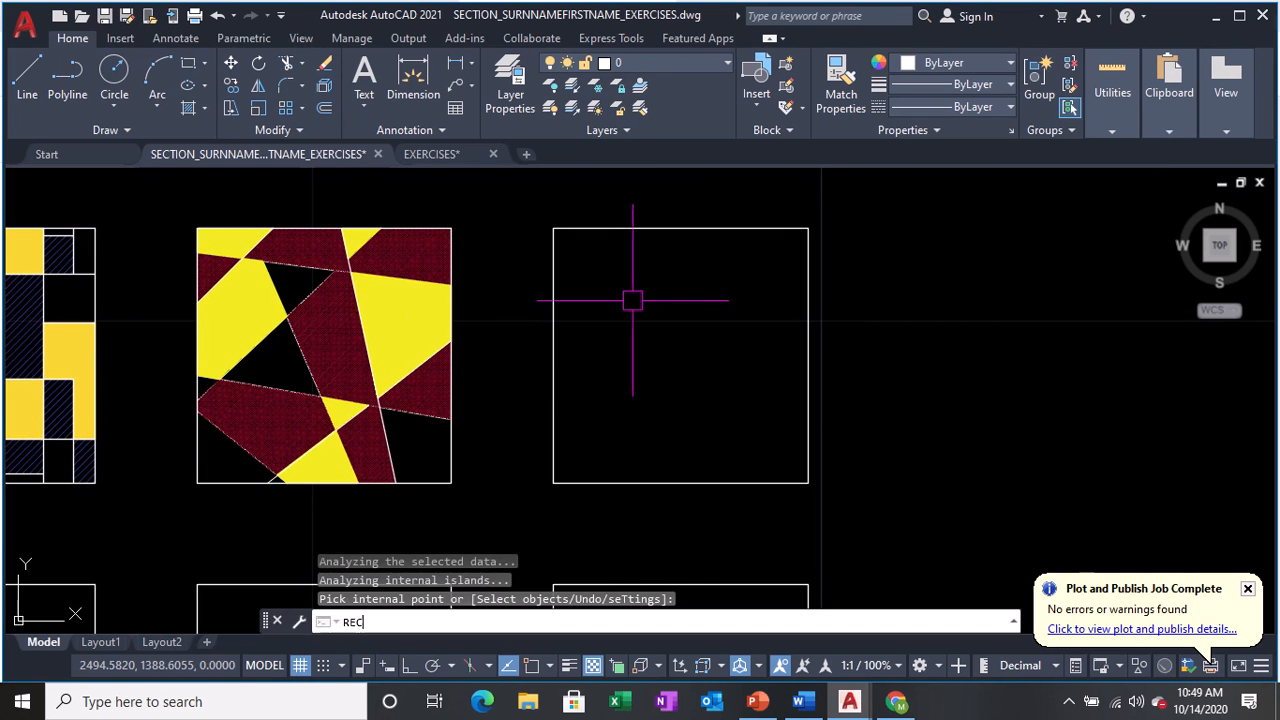
{"action": "key", "text": "Return"}
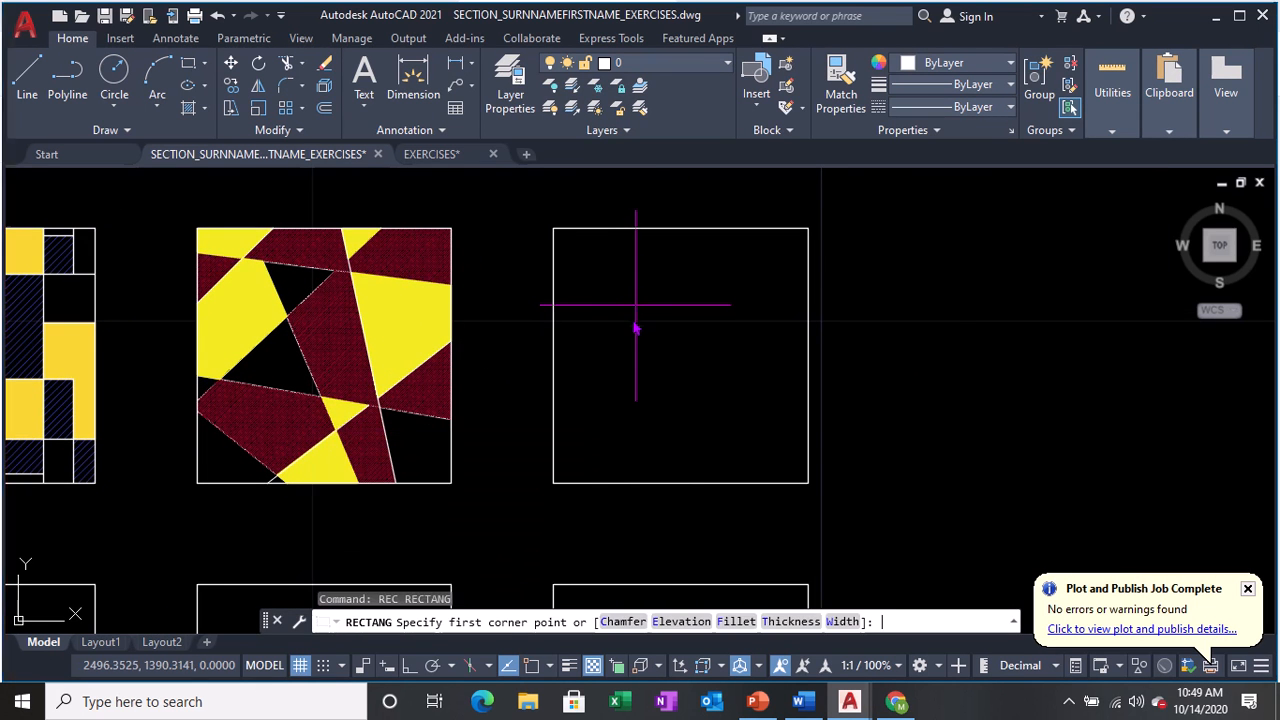
{"action": "left_click", "coordinate": [581, 410]}
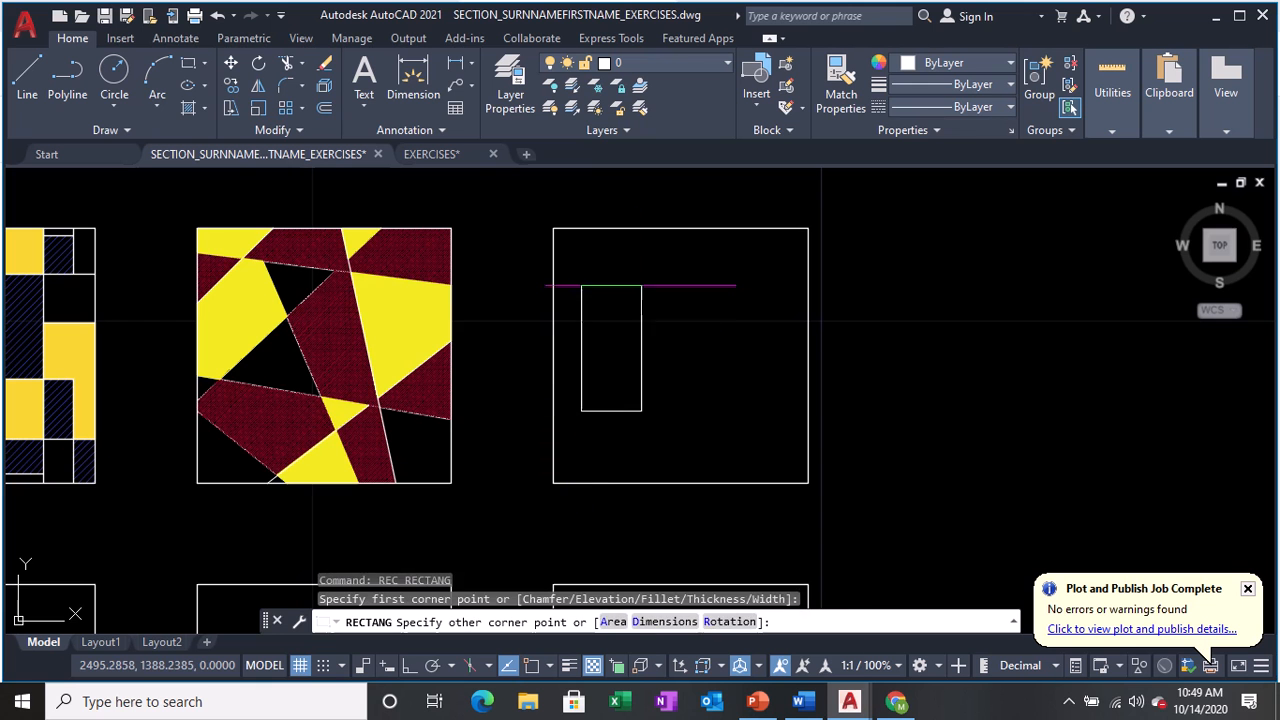
{"action": "left_click", "coordinate": [653, 255]}
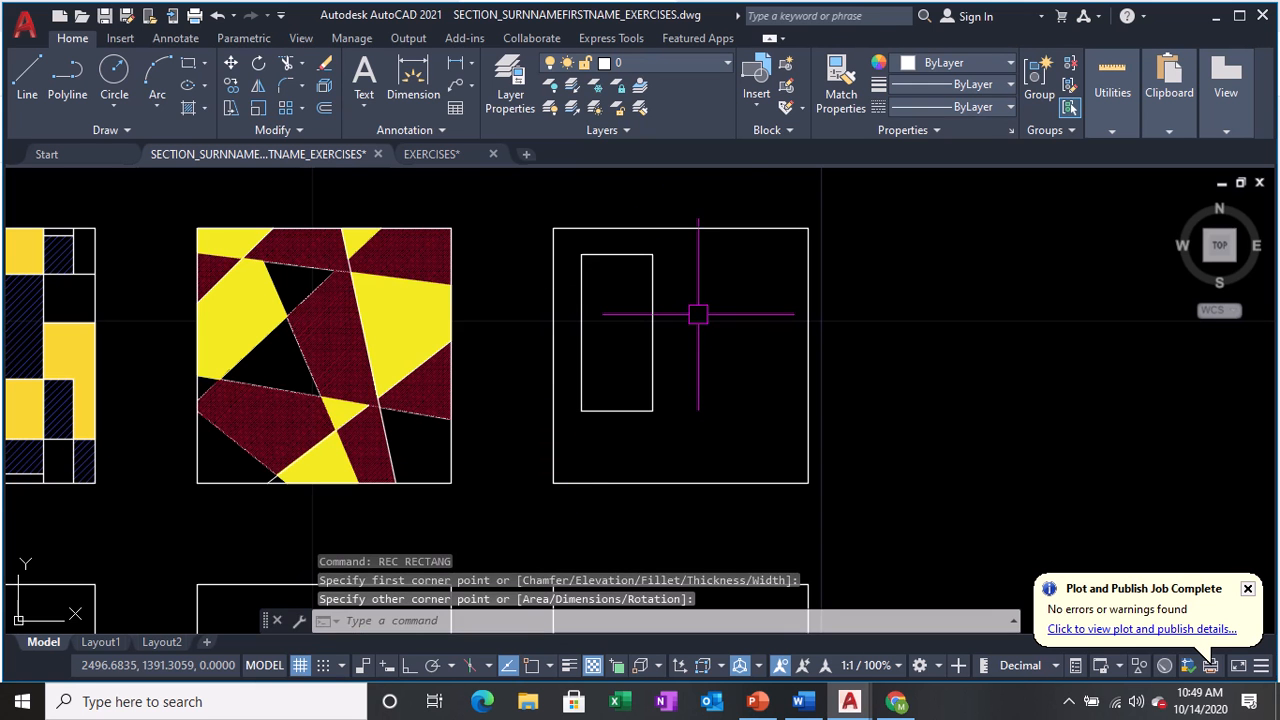
{"action": "key", "text": "Return"}
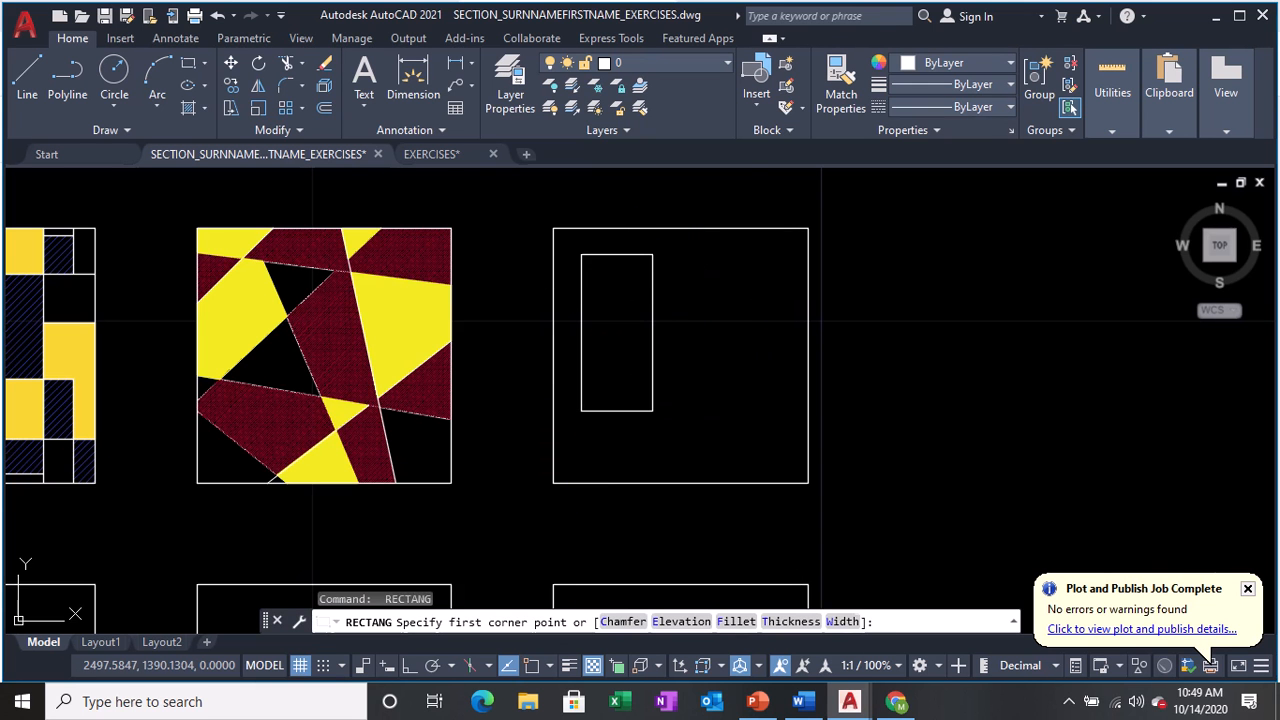
{"action": "left_click", "coordinate": [688, 342]}
{"action": "left_click", "coordinate": [617, 203]}
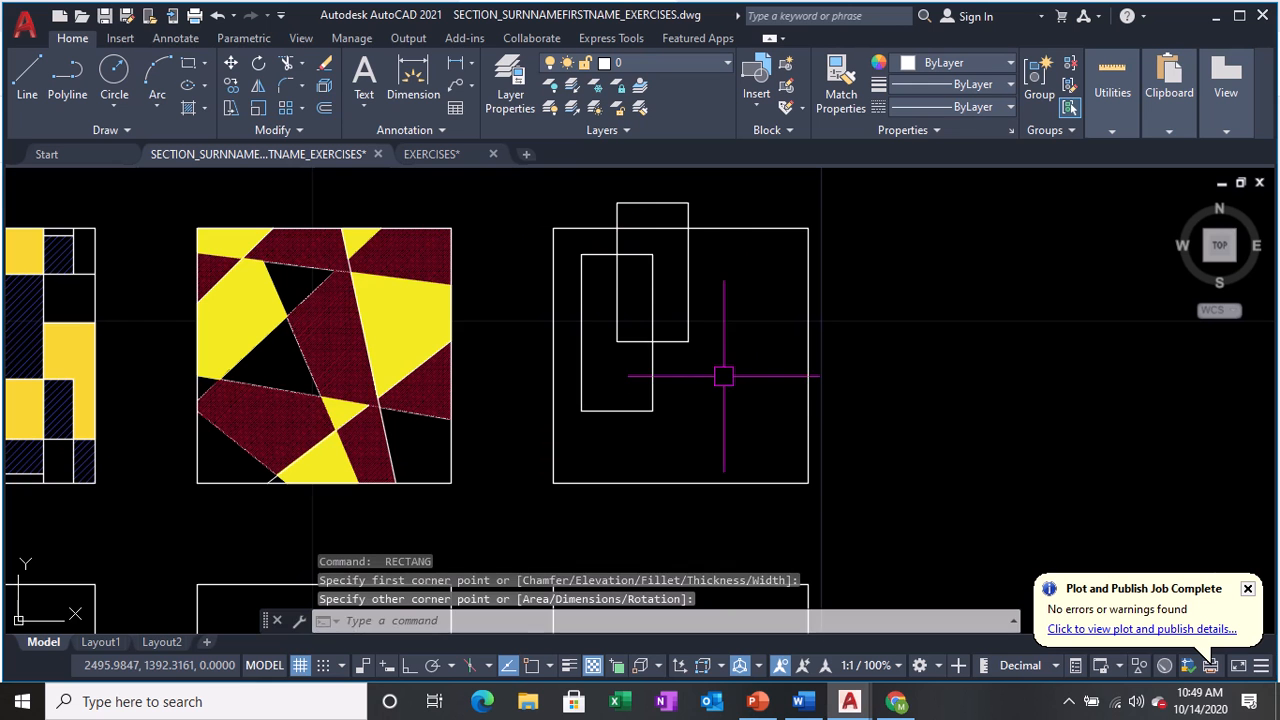
Draw a wide rectangle crossing the third square's right edge and an overlapping tall one crossing its bottom edge.
{"action": "type", "text": "REC"}
{"action": "key", "text": "Return"}
{"action": "left_click", "coordinate": [755, 400]}
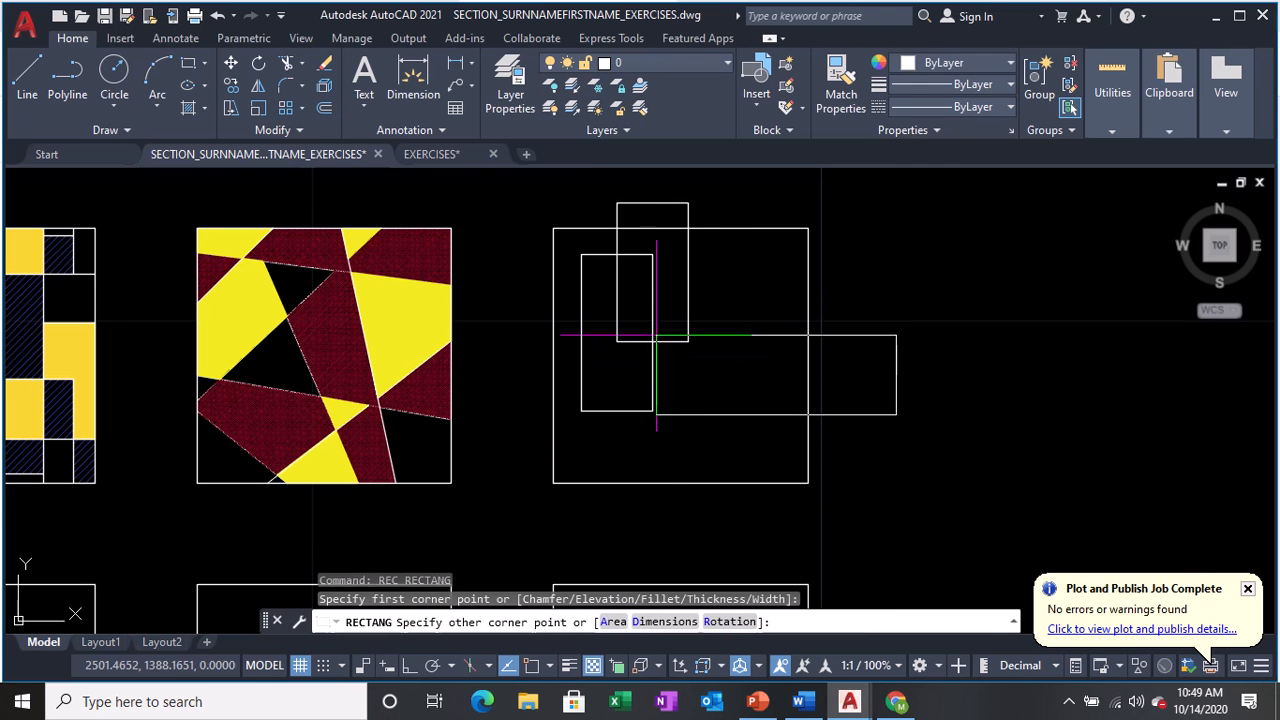
{"action": "left_click", "coordinate": [631, 413]}
{"action": "type", "text": "rec"}
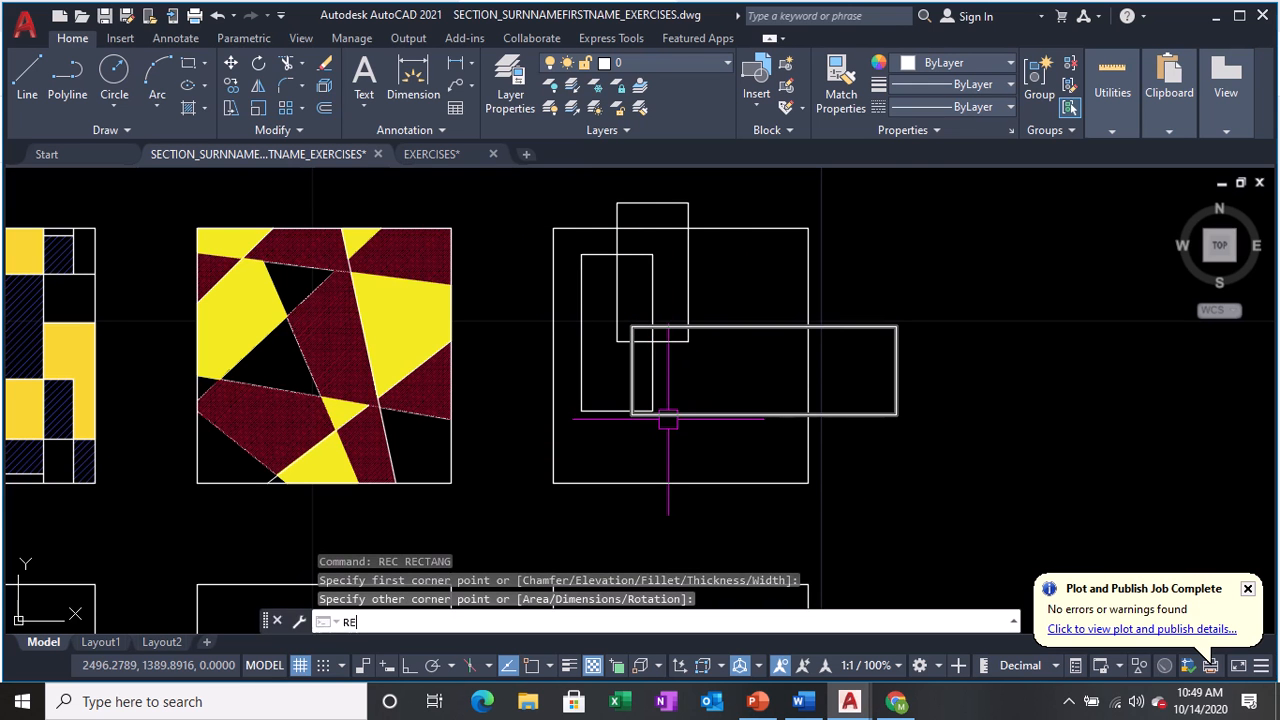
{"action": "key", "text": "Return"}
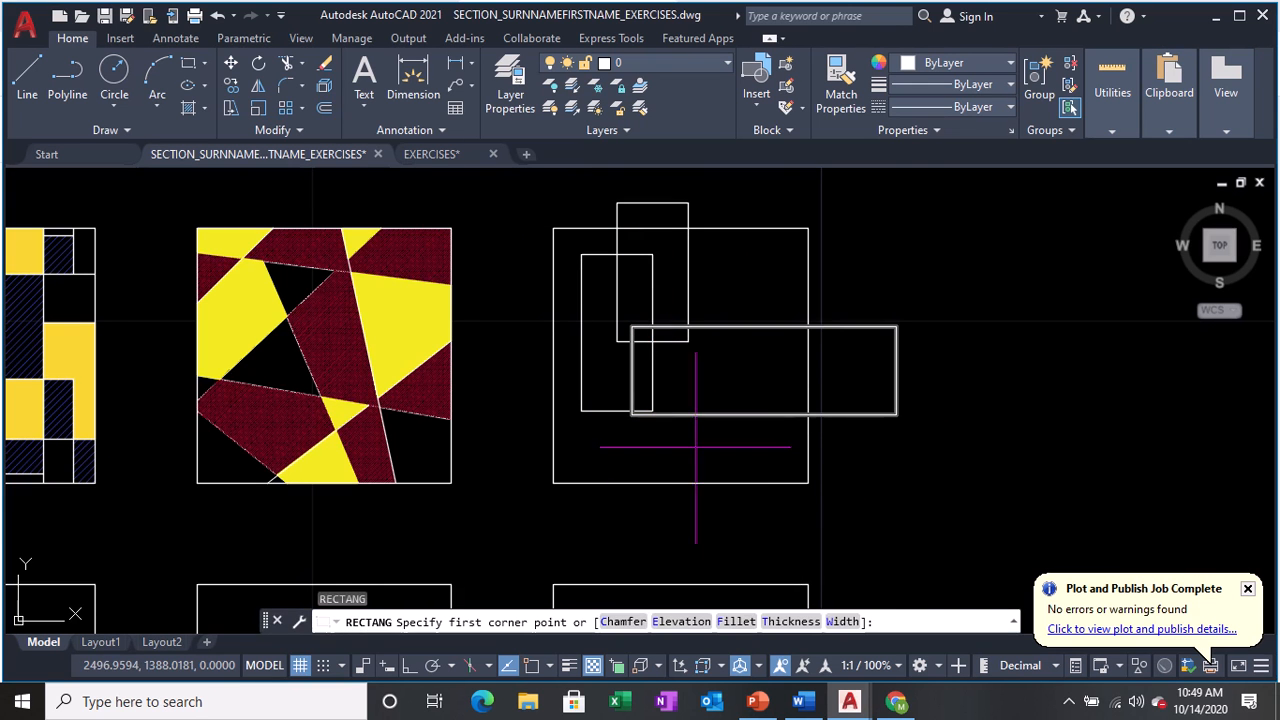
{"action": "left_click", "coordinate": [752, 505]}
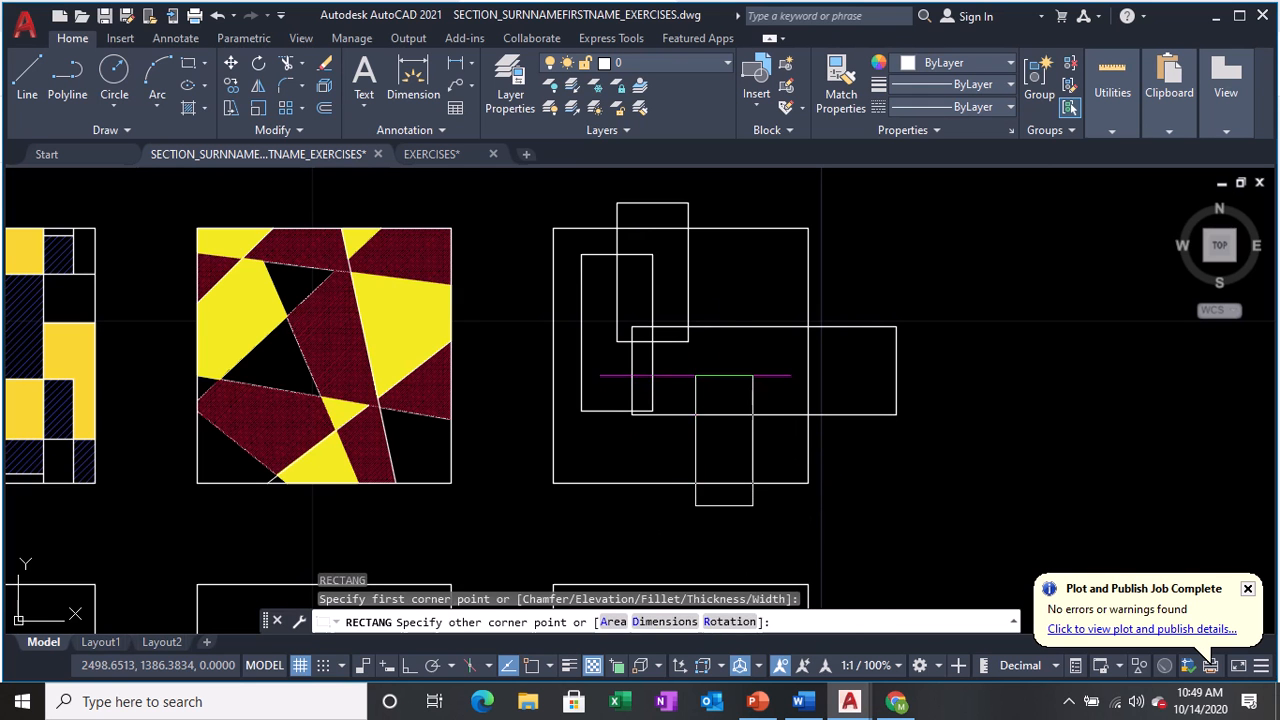
{"action": "left_click", "coordinate": [696, 377]}
Draw one rectangle over the third square's upper-right corner and another over its lower-left corner.
{"action": "type", "text": "rdc"}
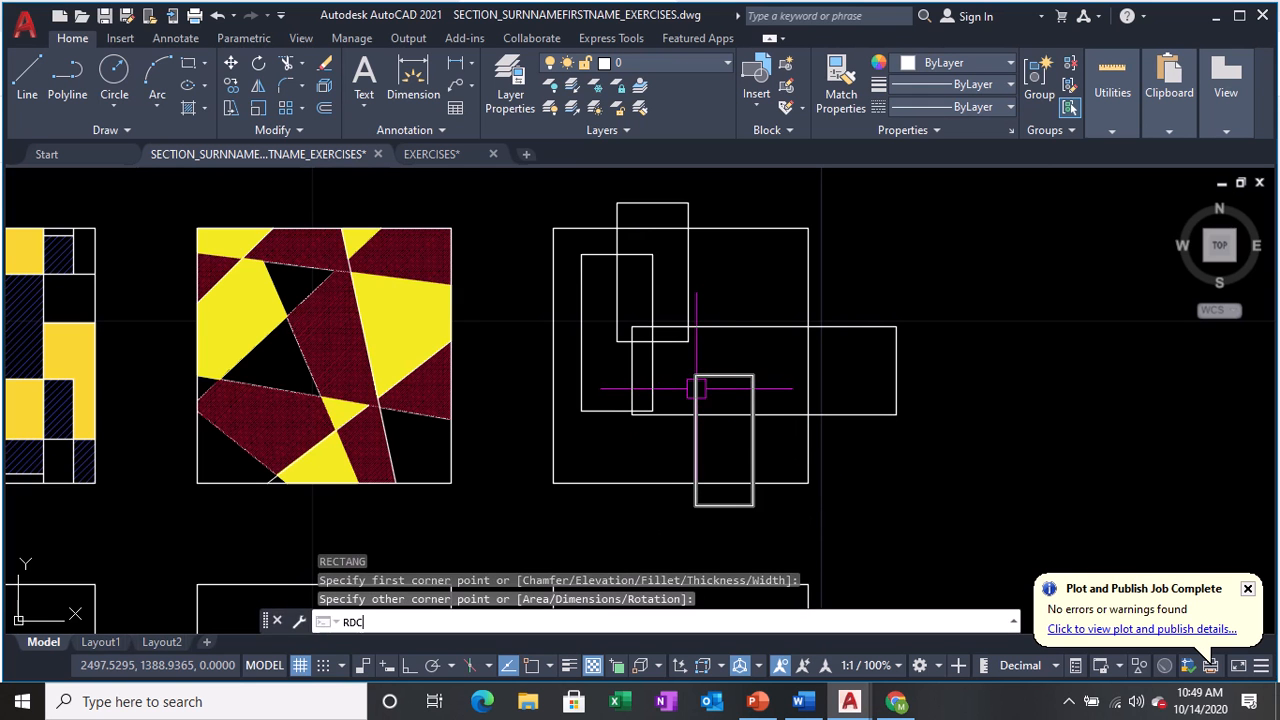
{"action": "key", "text": "Return"}
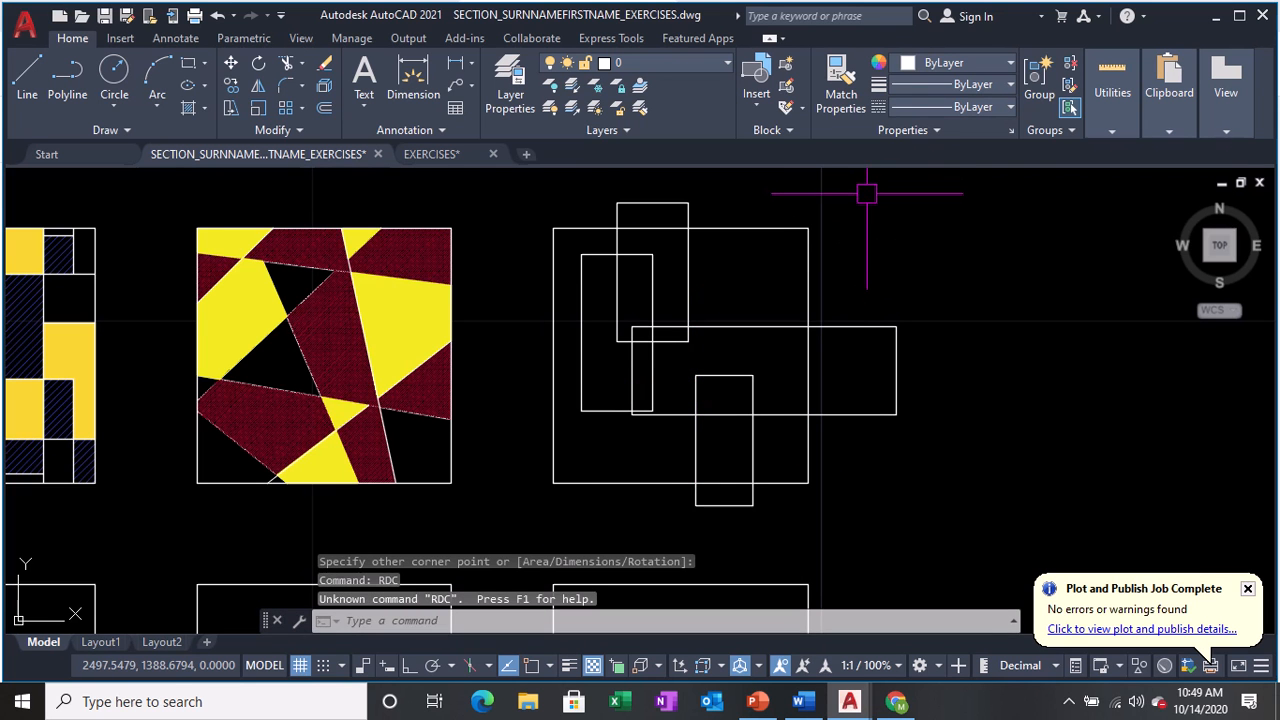
{"action": "type", "text": "rec"}
{"action": "key", "text": "Return"}
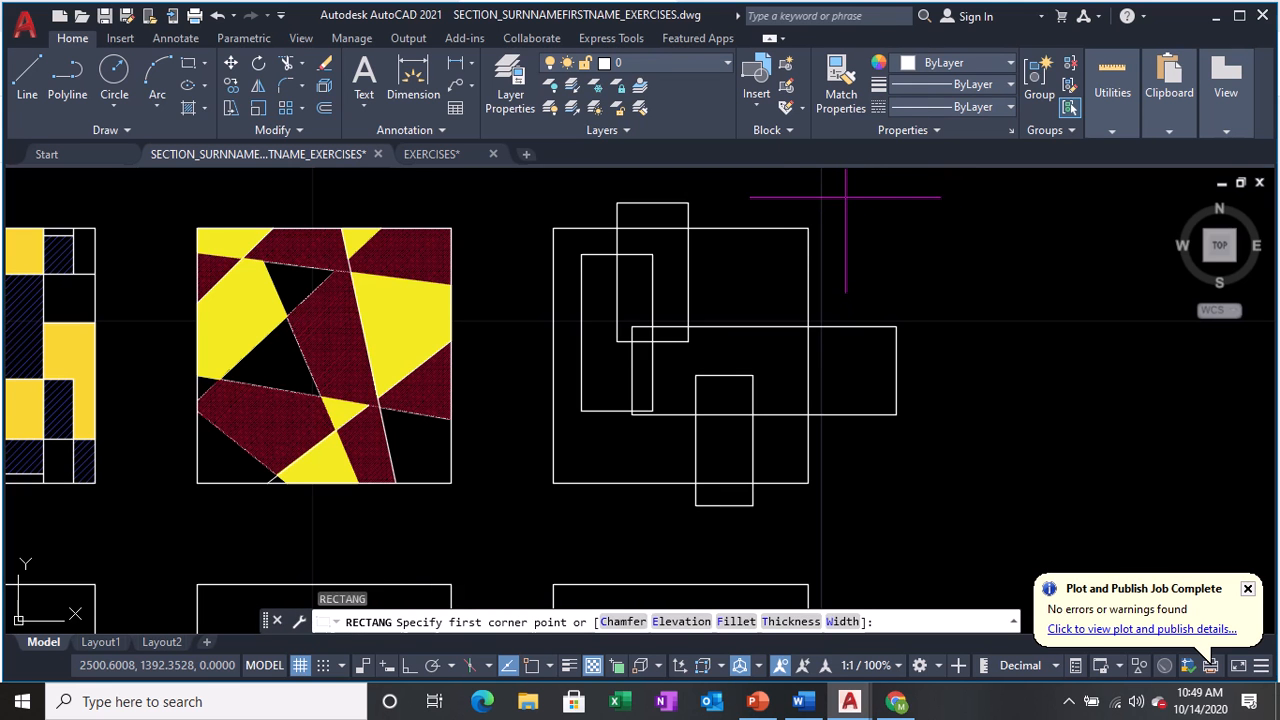
{"action": "left_click", "coordinate": [846, 194]}
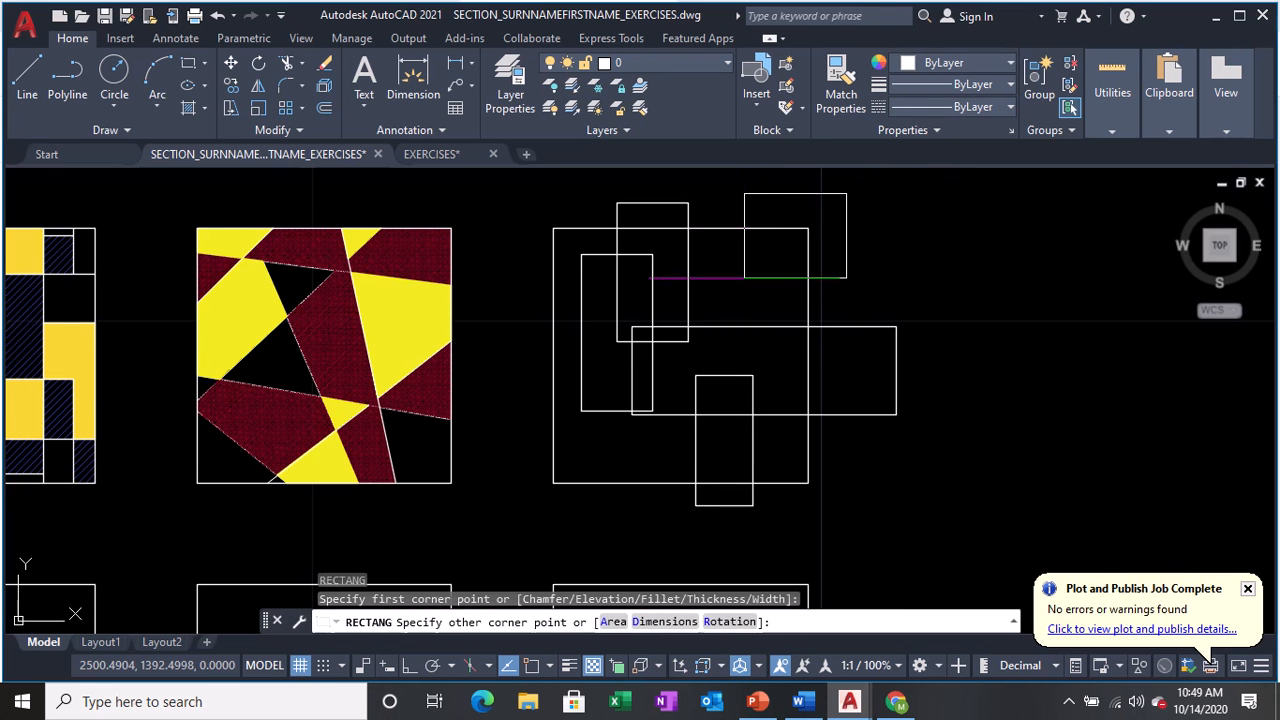
{"action": "left_click", "coordinate": [746, 274]}
{"action": "middle_click_drag", "start_coordinate": [580, 415], "coordinate": [582, 410]}
{"action": "type", "text": "REC"}
{"action": "key", "text": "Return"}
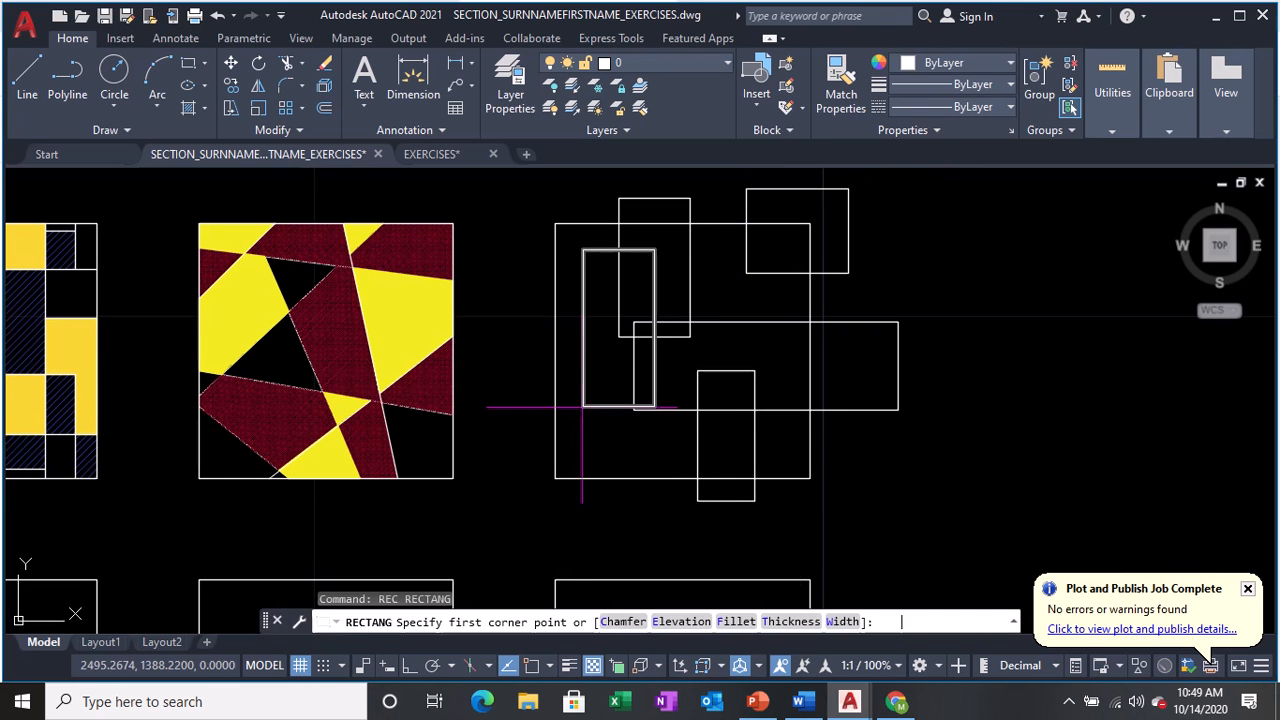
{"action": "left_click", "coordinate": [605, 516]}
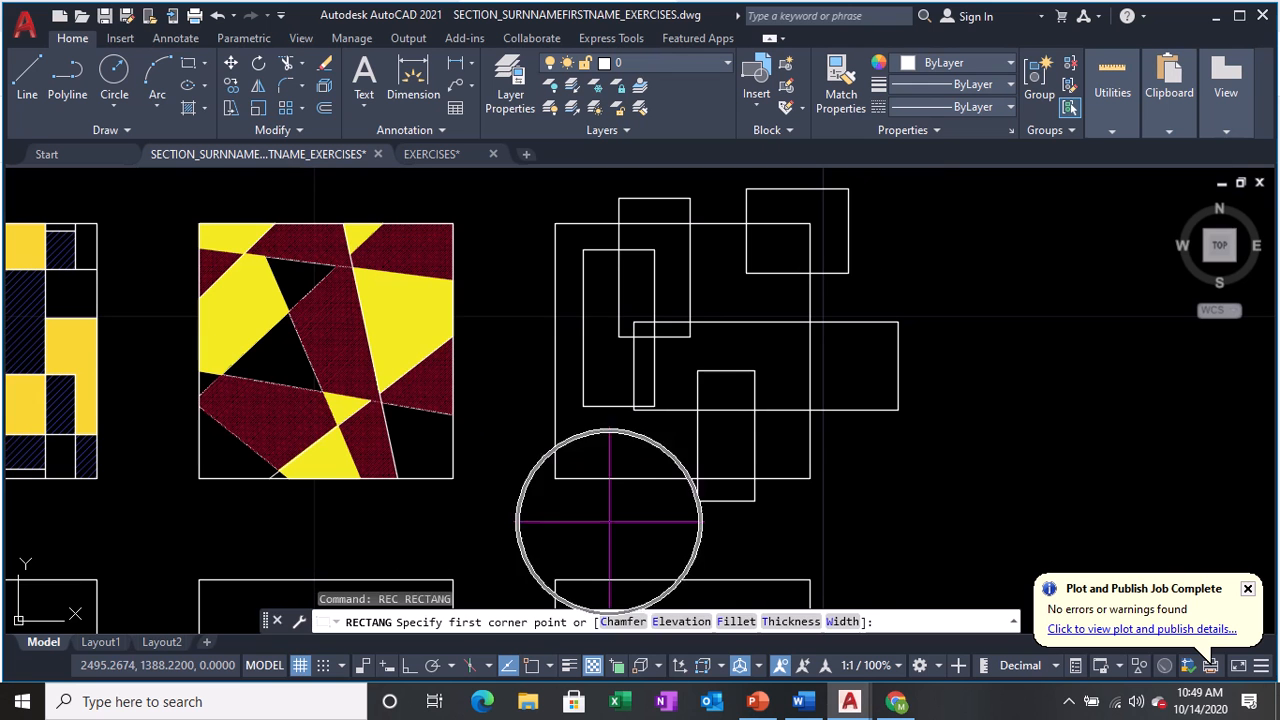
{"action": "left_click", "coordinate": [535, 441]}
Trim the parts of the lower-left and bottom rectangles that extend outside the third square.
{"action": "type", "text": "TR"}
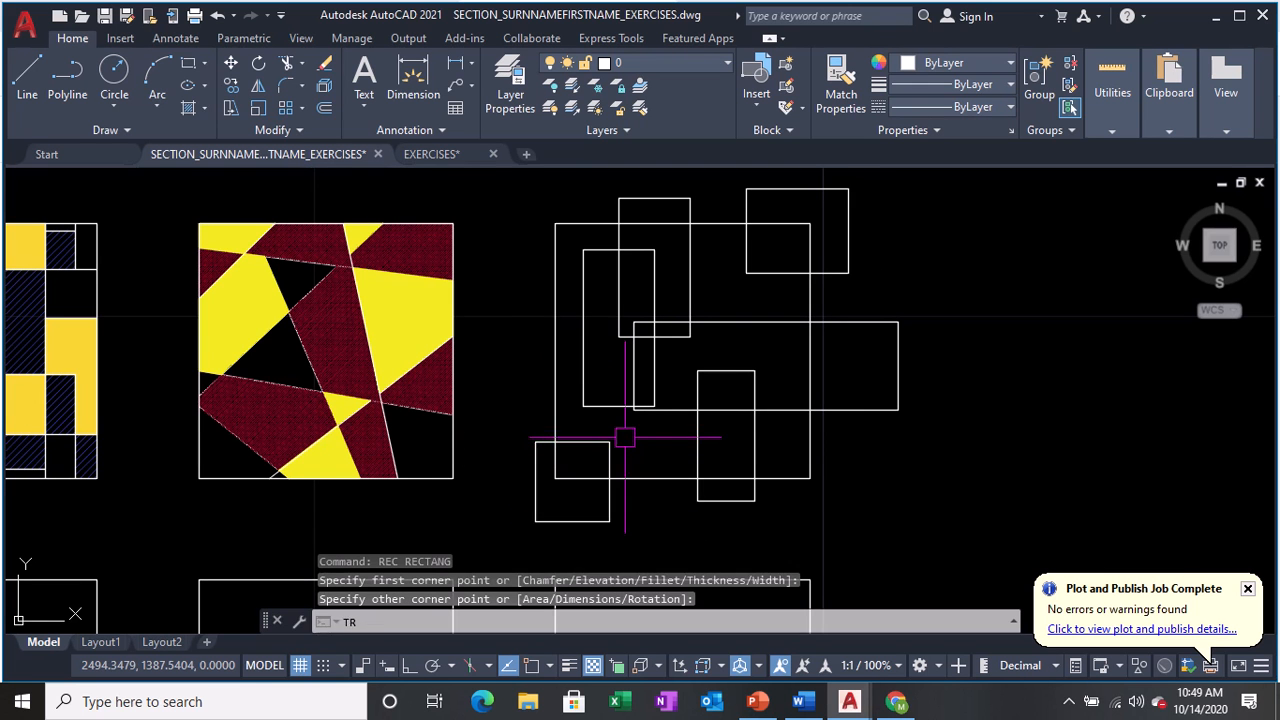
{"action": "key", "text": "Return"}
{"action": "left_click", "coordinate": [609, 502]}
{"action": "left_click", "coordinate": [570, 518]}
{"action": "left_click", "coordinate": [551, 499]}
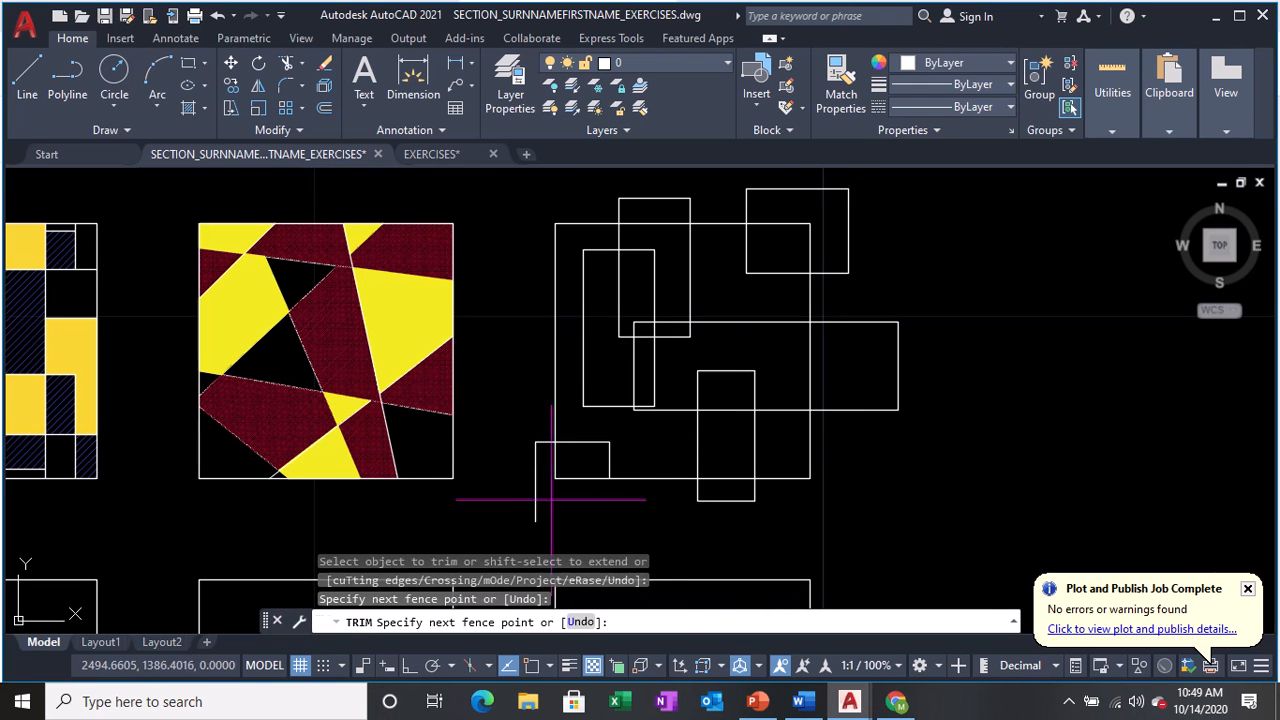
{"action": "left_click", "coordinate": [530, 480]}
{"action": "left_click", "coordinate": [537, 443]}
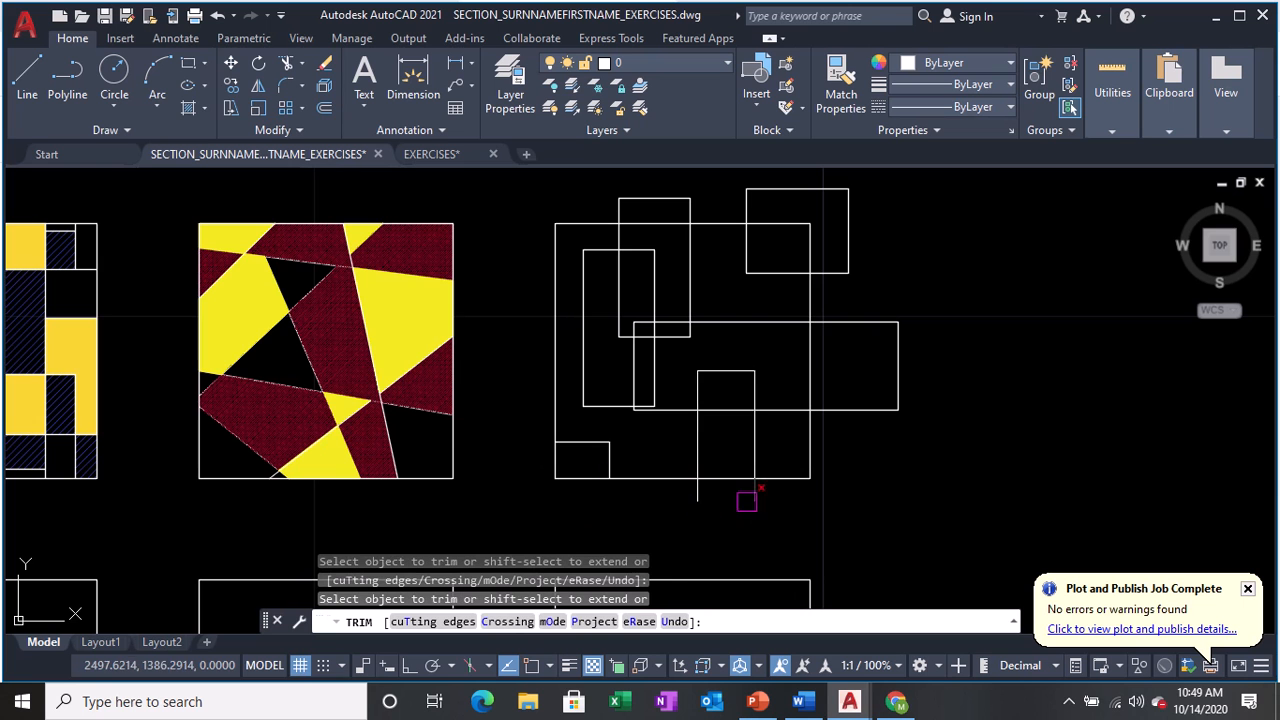
{"action": "left_click", "coordinate": [696, 494]}
Trim the wide right, upper-right and top rectangles back to the third square's edges, keeping the square's outline intact.
{"action": "left_click", "coordinate": [866, 410]}
{"action": "left_click", "coordinate": [913, 364]}
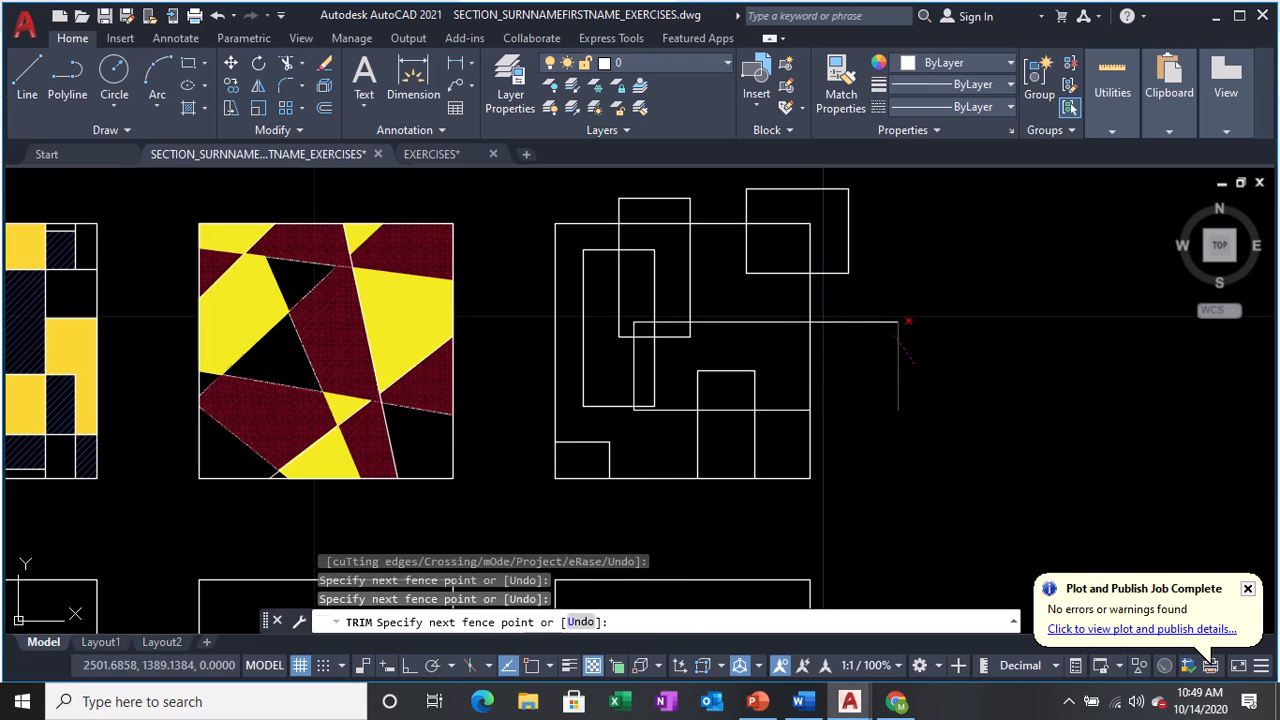
{"action": "left_click", "coordinate": [891, 315]}
{"action": "left_click", "coordinate": [853, 236]}
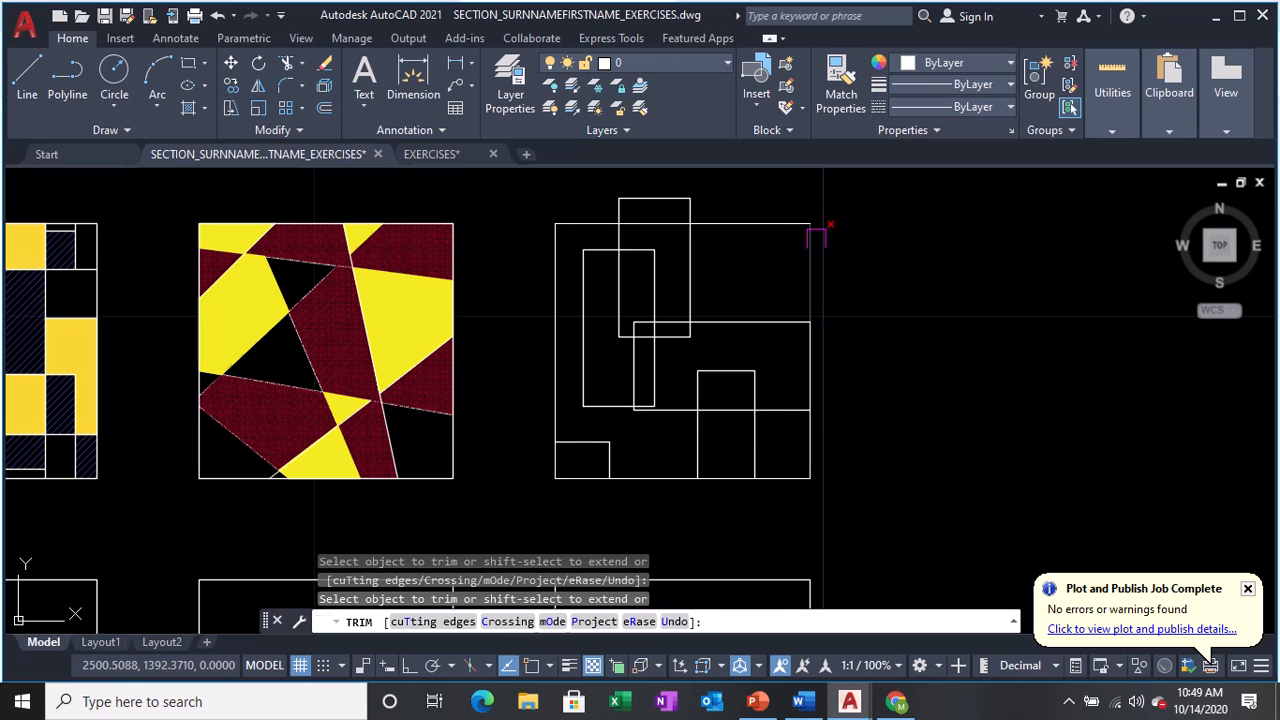
{"action": "key", "text": "ctrl+z"}
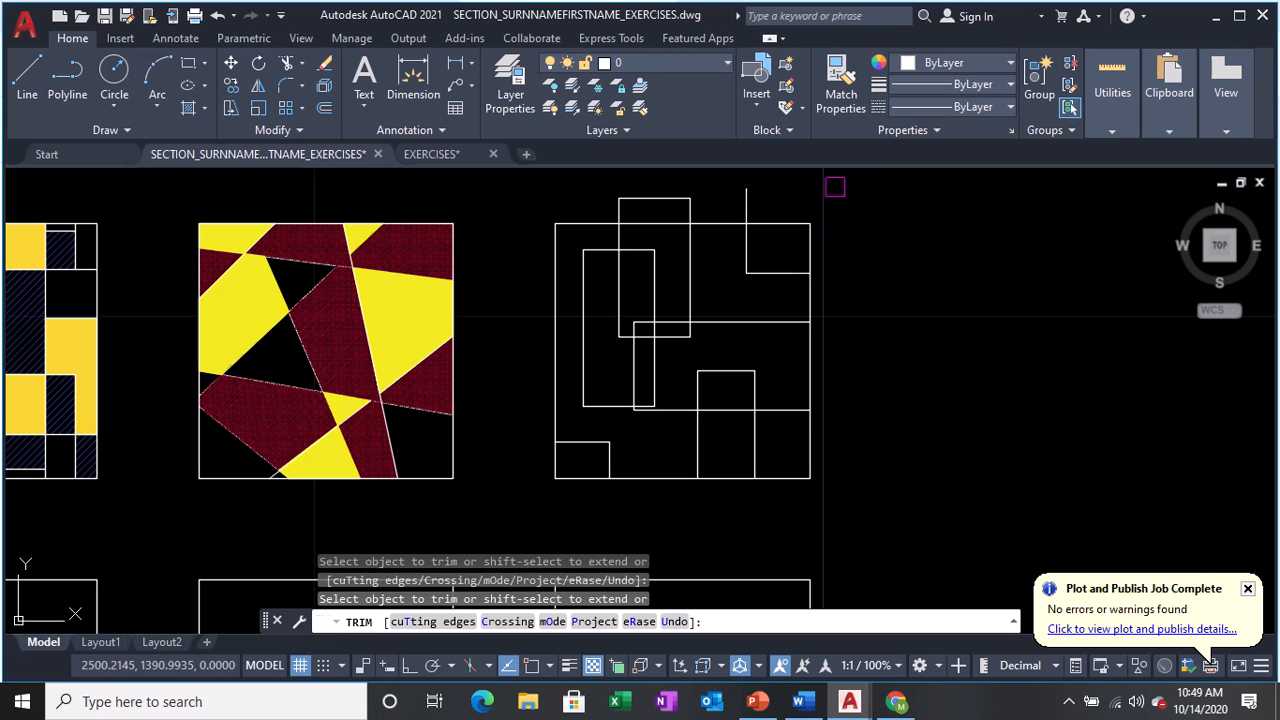
{"action": "left_click", "coordinate": [688, 201]}
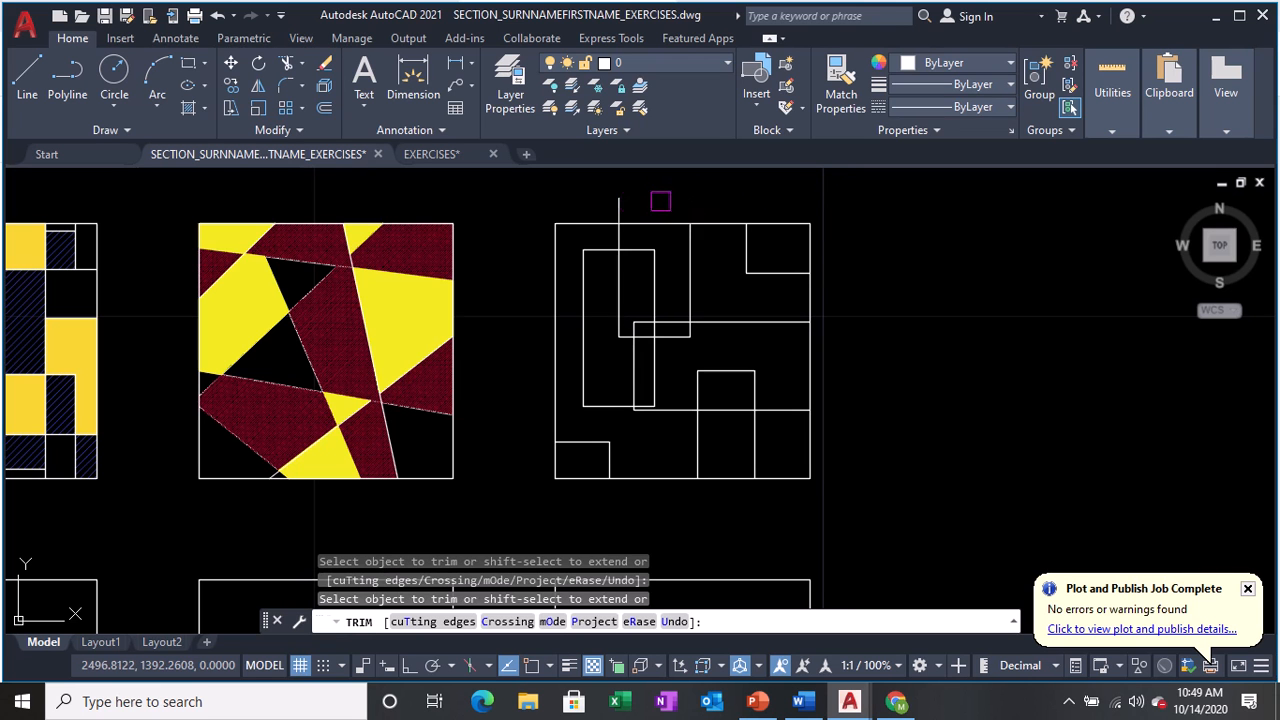
{"action": "key", "text": "Return"}
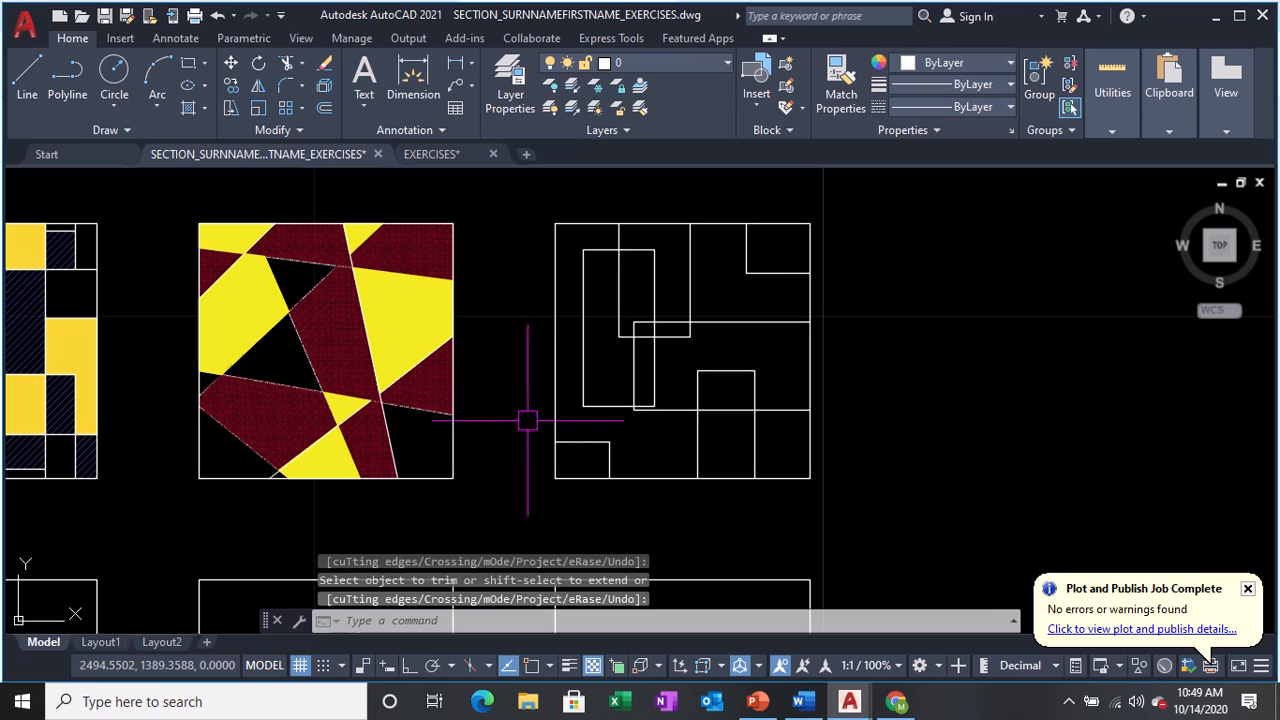
Draw a horizontal rectangle across the third square's left edge and a smaller one across its right edge.
{"action": "type", "text": "REC"}
{"action": "key", "text": "Return"}
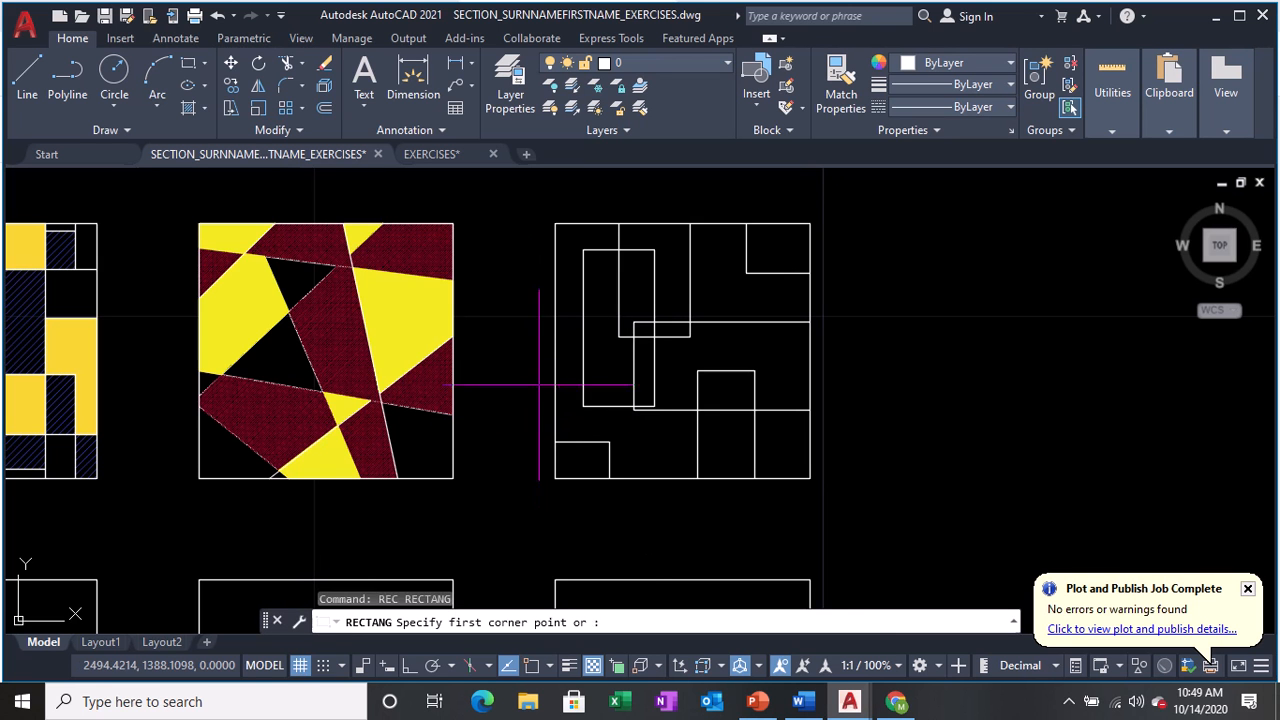
{"action": "left_click", "coordinate": [519, 303]}
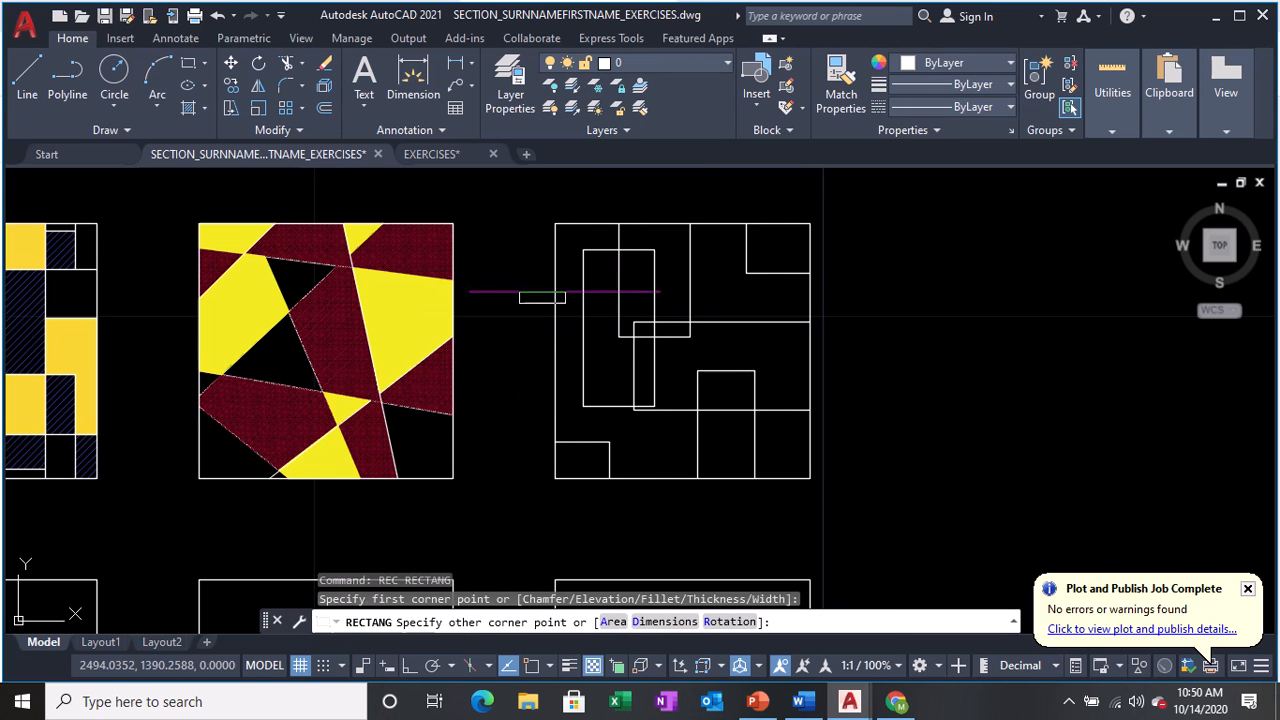
{"action": "left_click", "coordinate": [711, 264]}
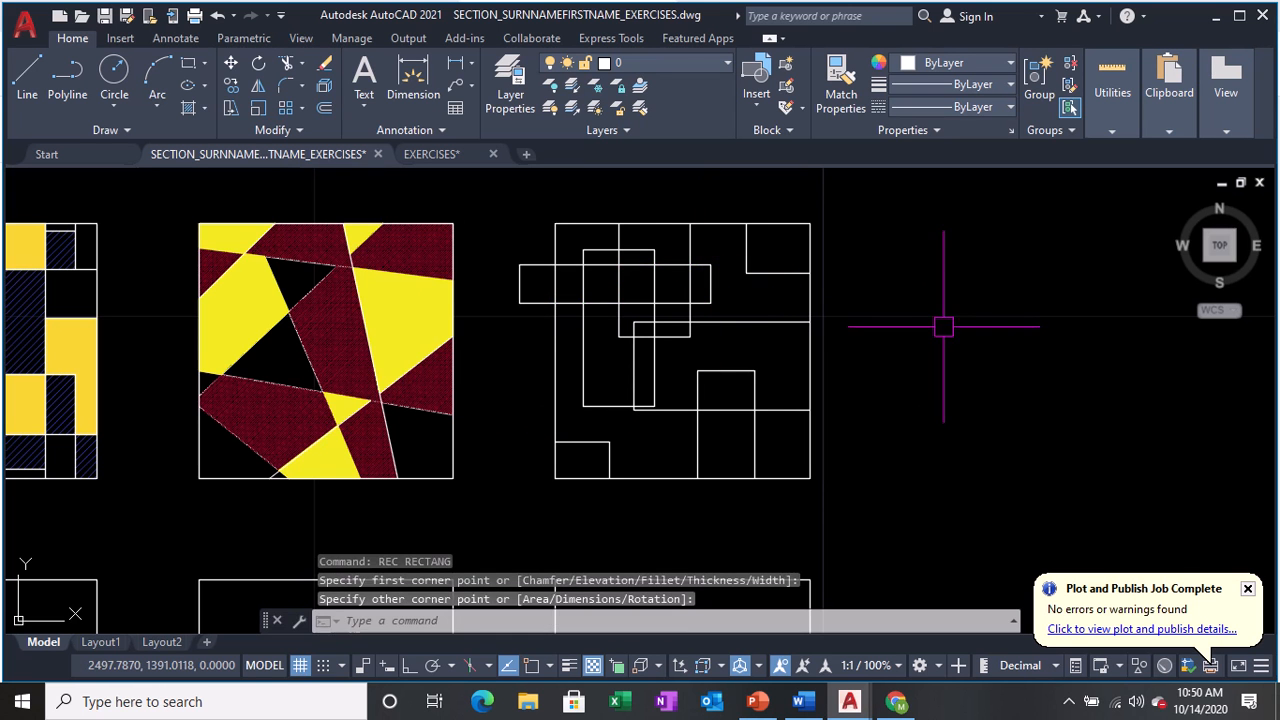
{"action": "key", "text": "Return"}
{"action": "left_click", "coordinate": [903, 365]}
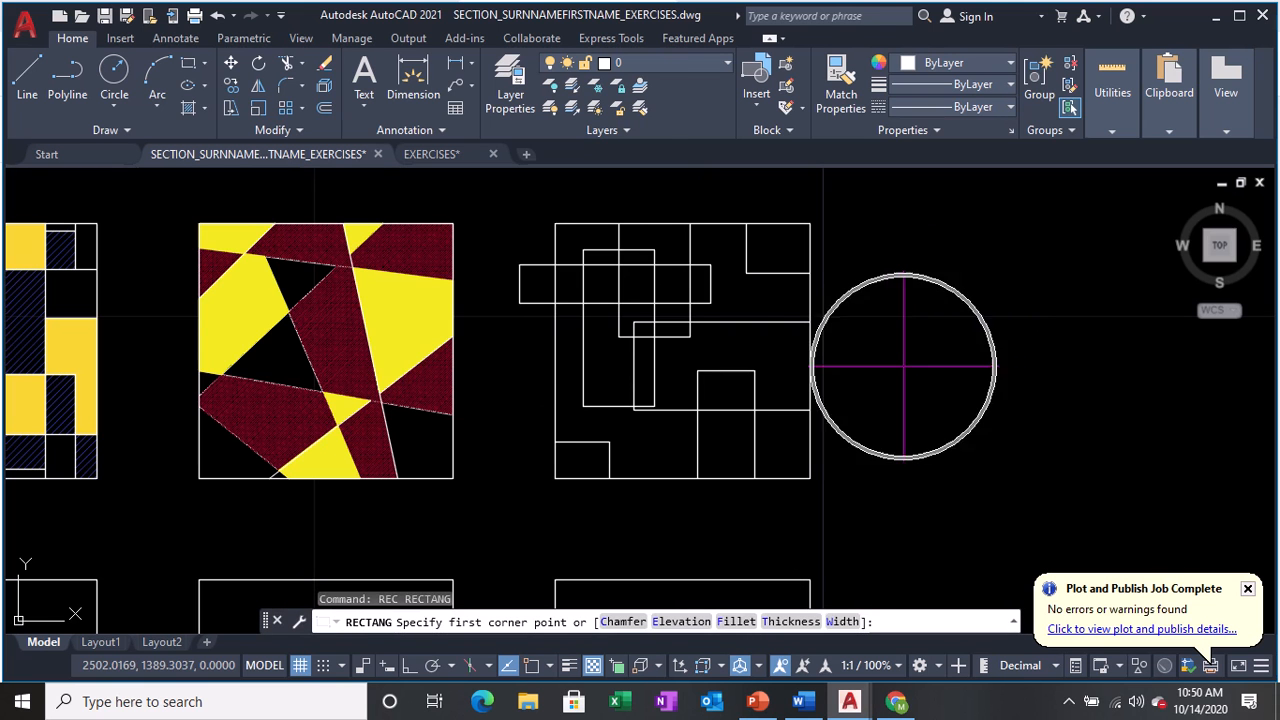
{"action": "left_click", "coordinate": [774, 306]}
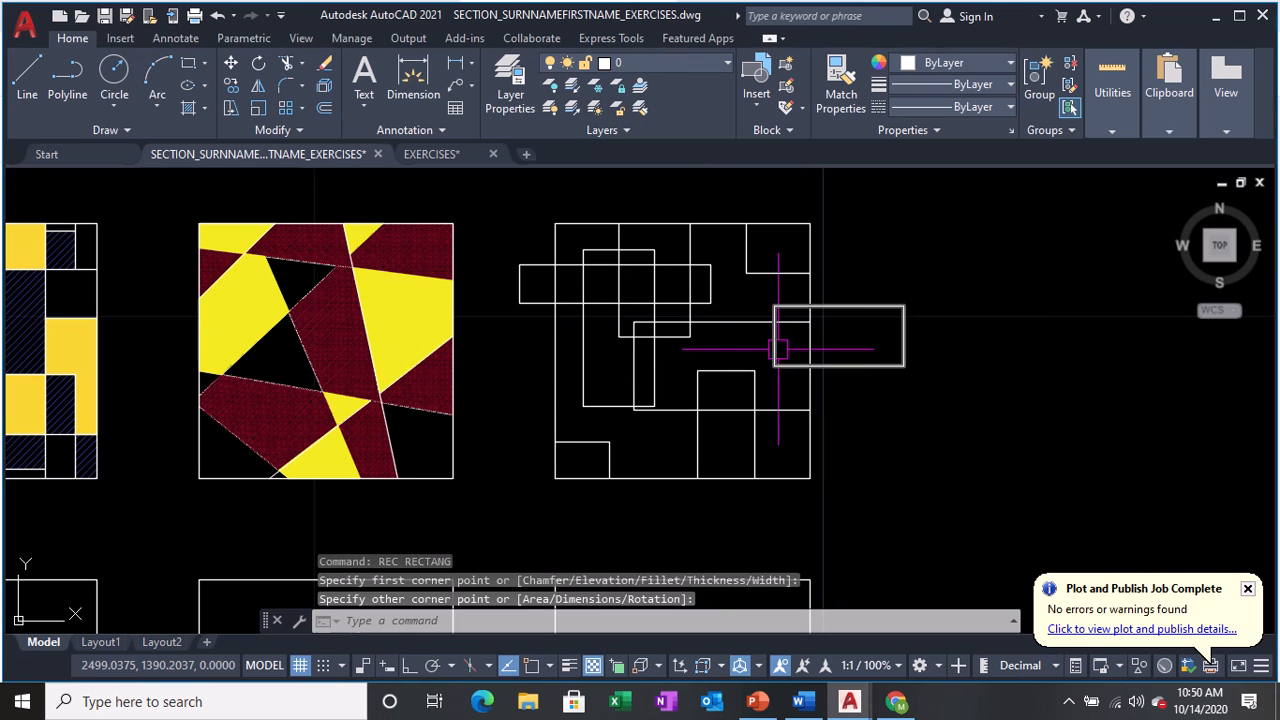
{"action": "type", "text": "RE"}
{"action": "key", "text": "Escape"}
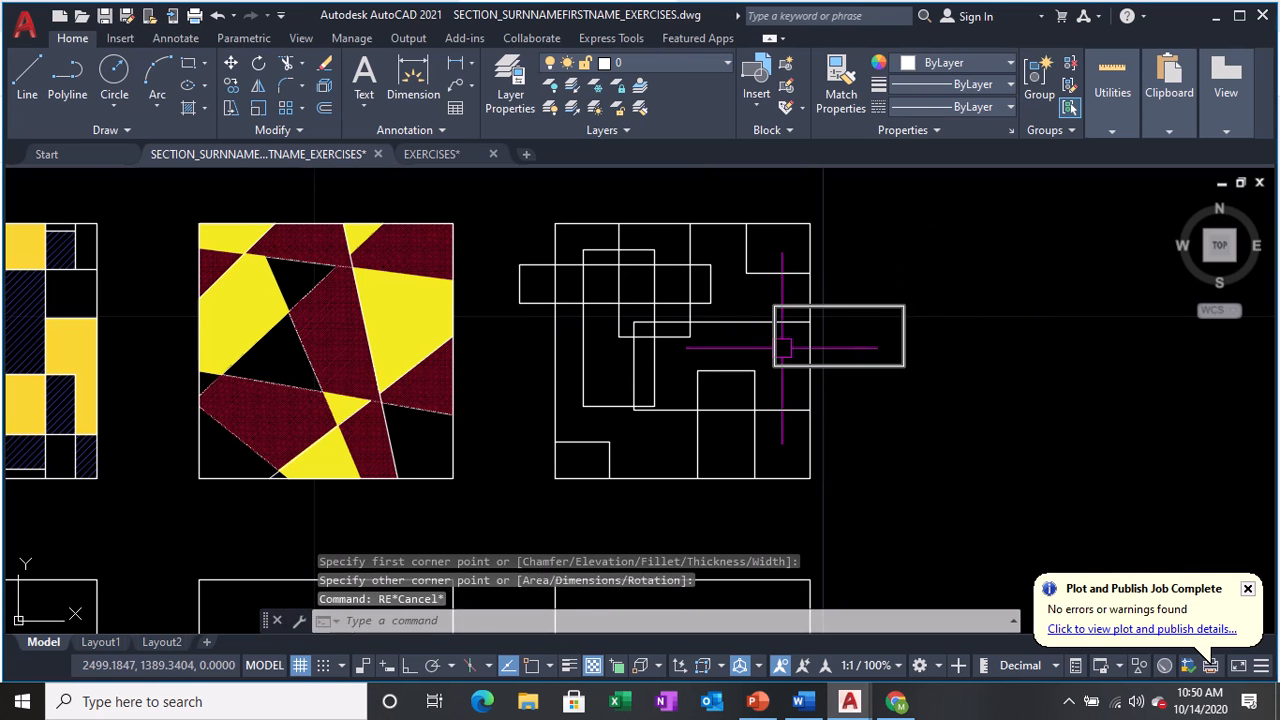
Trim the parts of the two new rectangles that extend past the third square's left and right edges.
{"action": "type", "text": "TR"}
{"action": "key", "text": "Return"}
{"action": "left_click", "coordinate": [896, 360]}
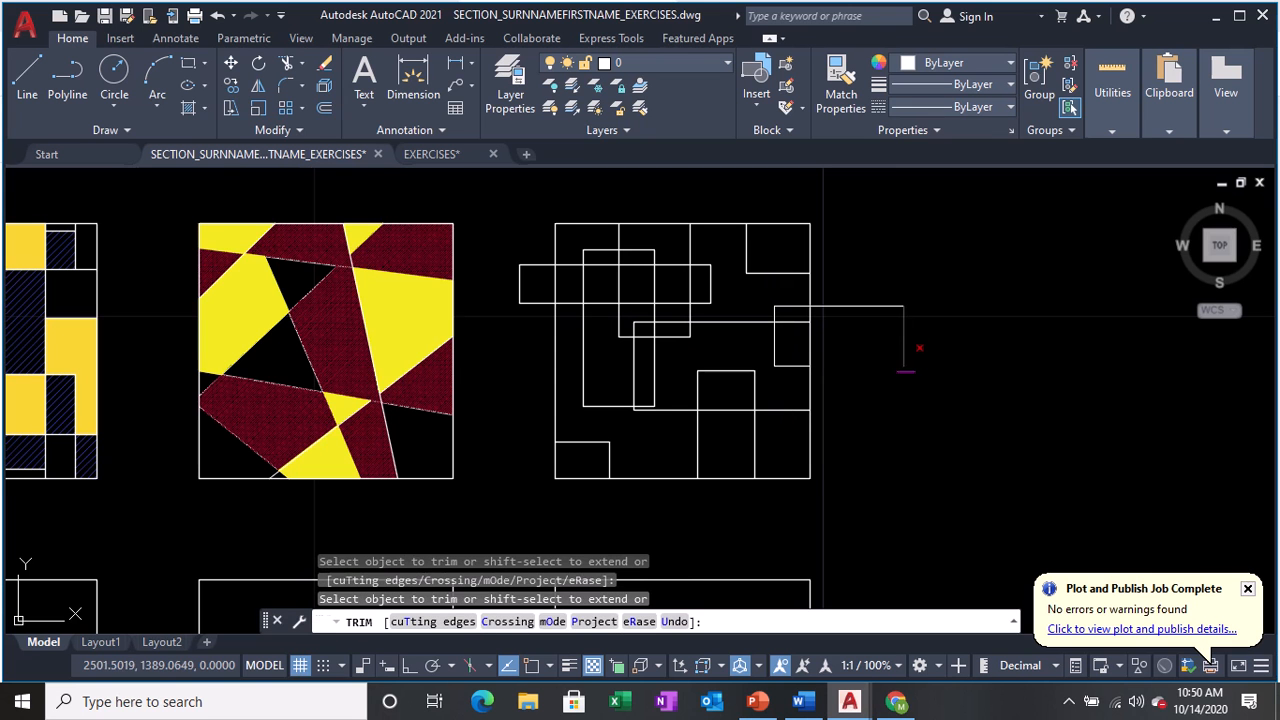
{"action": "left_click", "coordinate": [900, 322]}
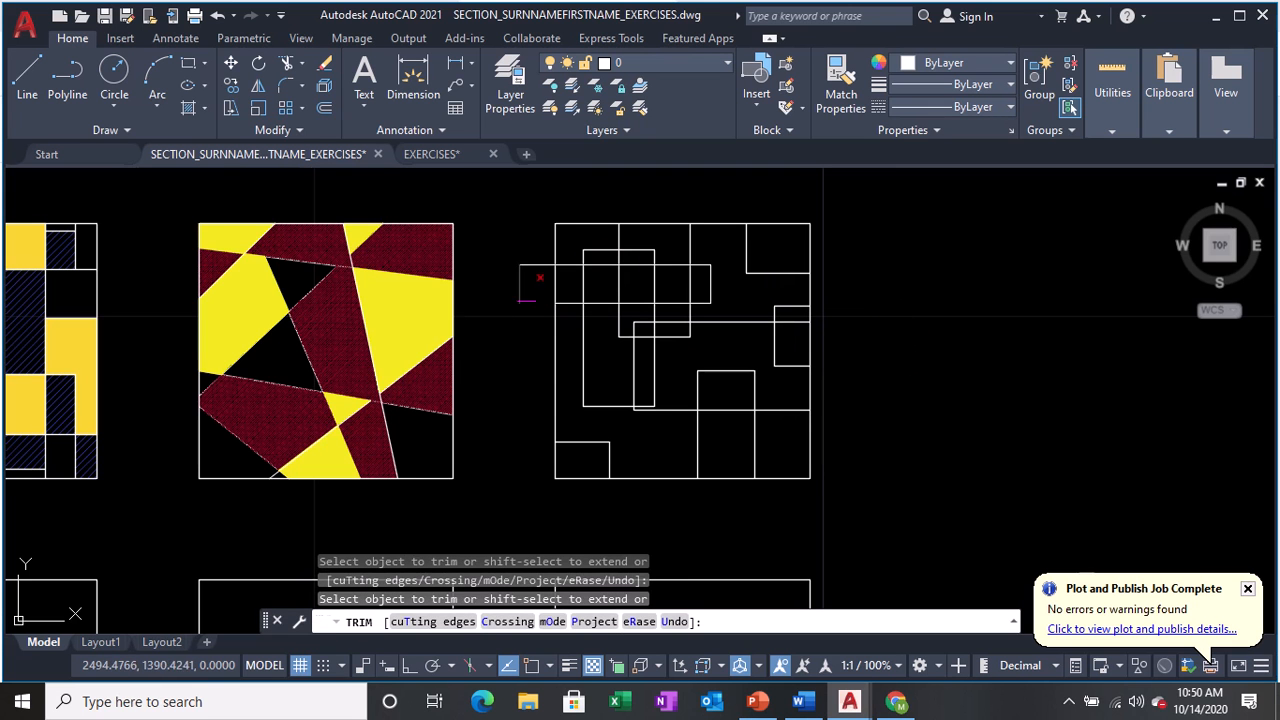
{"action": "key", "text": "Return"}
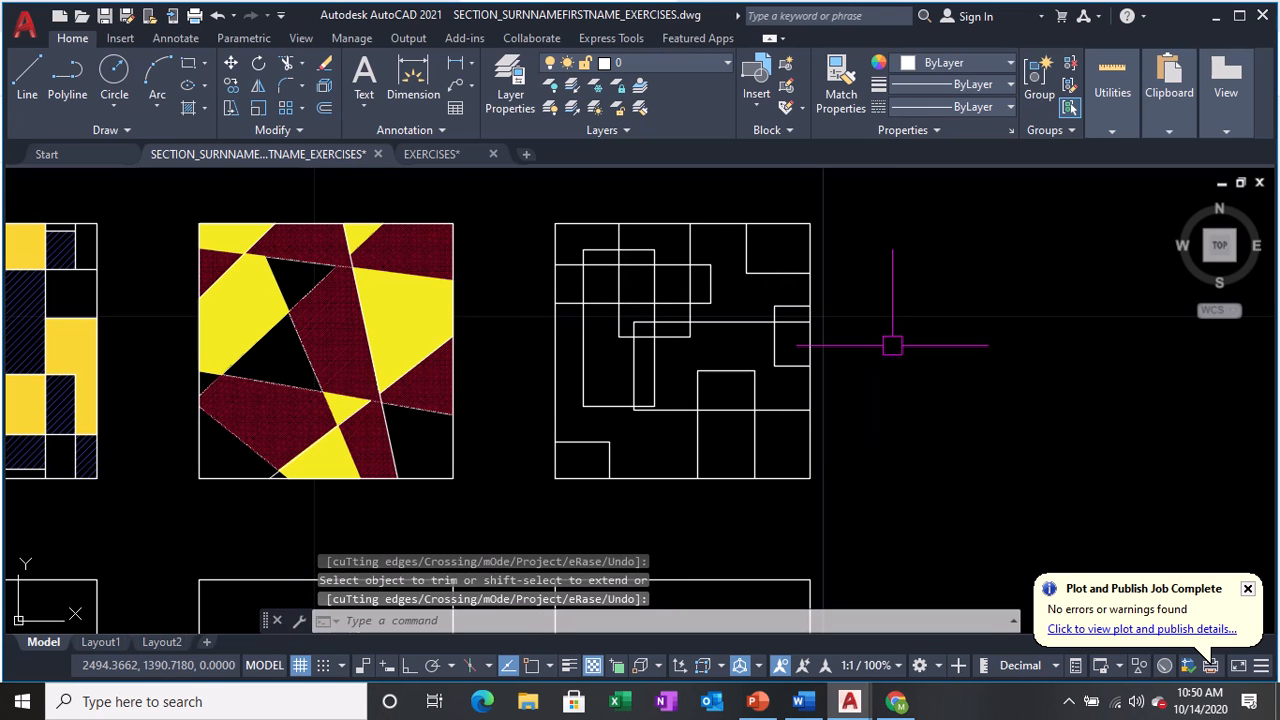
Apply a GR_CYLIN gradient in 19,103,52 and 254,234,185 to the third square's upper-left, top-middle, central and large lower-right regions.
{"action": "type", "text": "GD"}
{"action": "key", "text": "Return"}
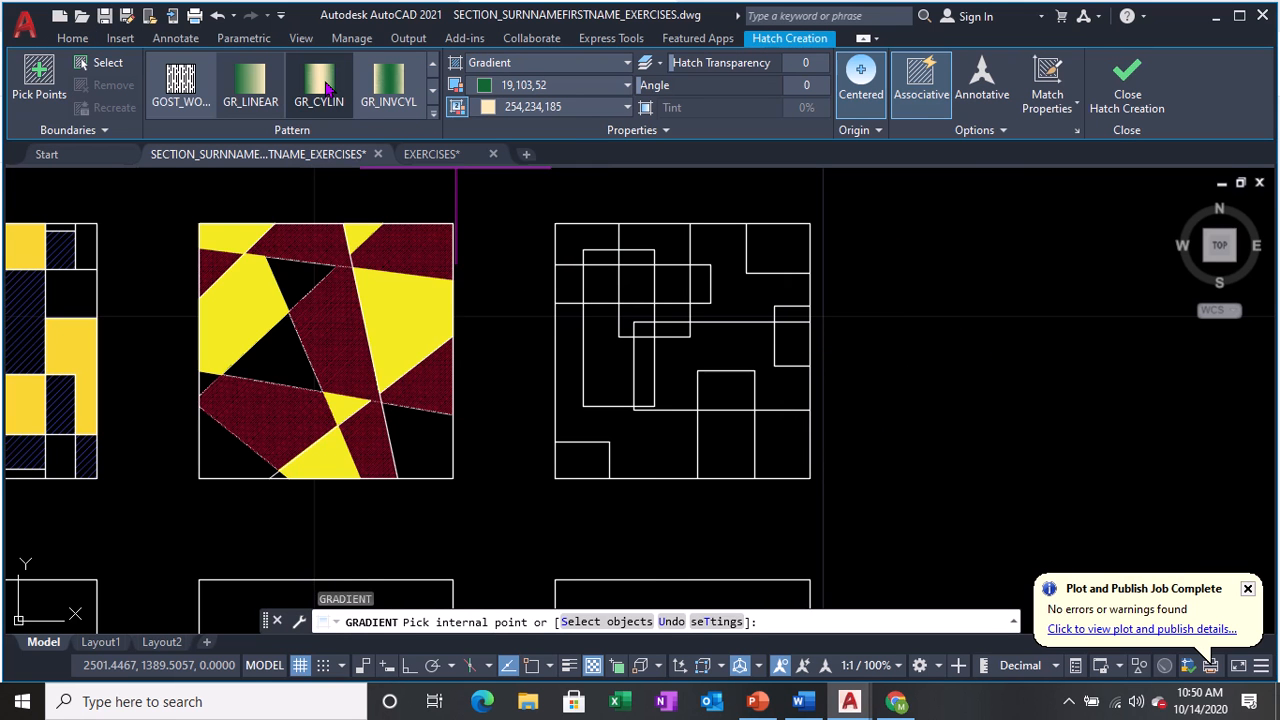
{"action": "left_click", "coordinate": [327, 88]}
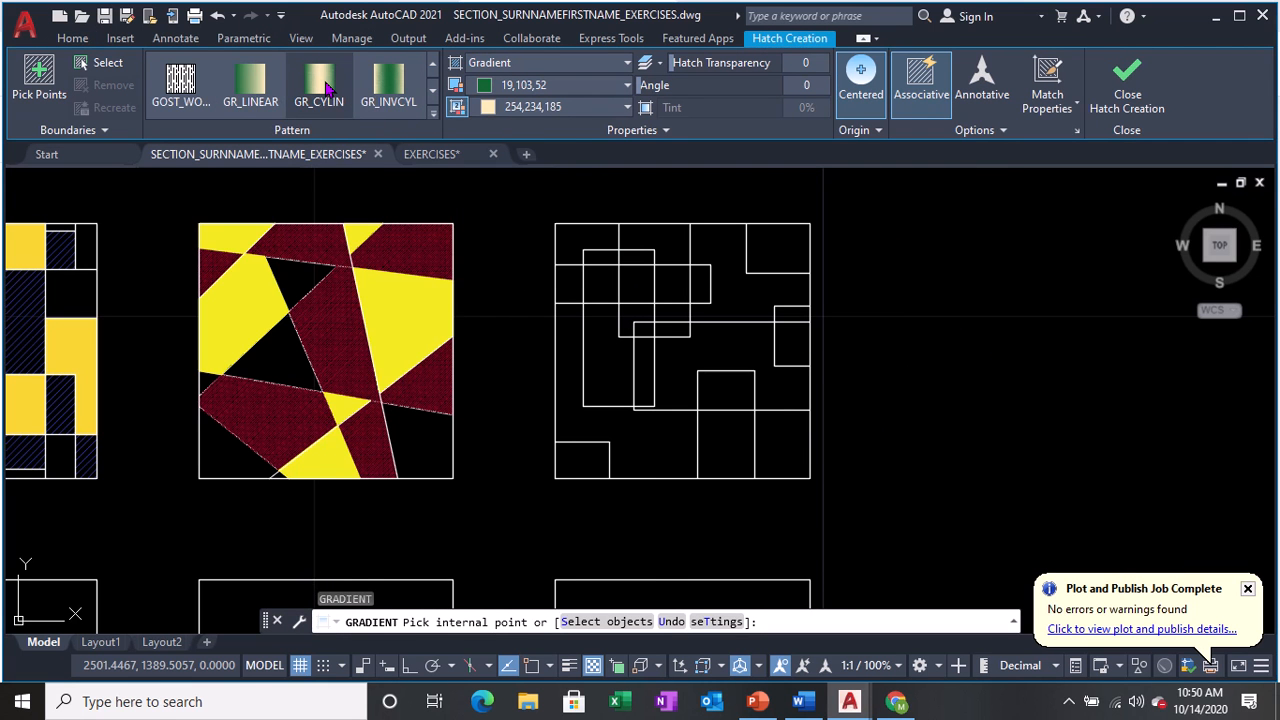
{"action": "left_click", "coordinate": [601, 257]}
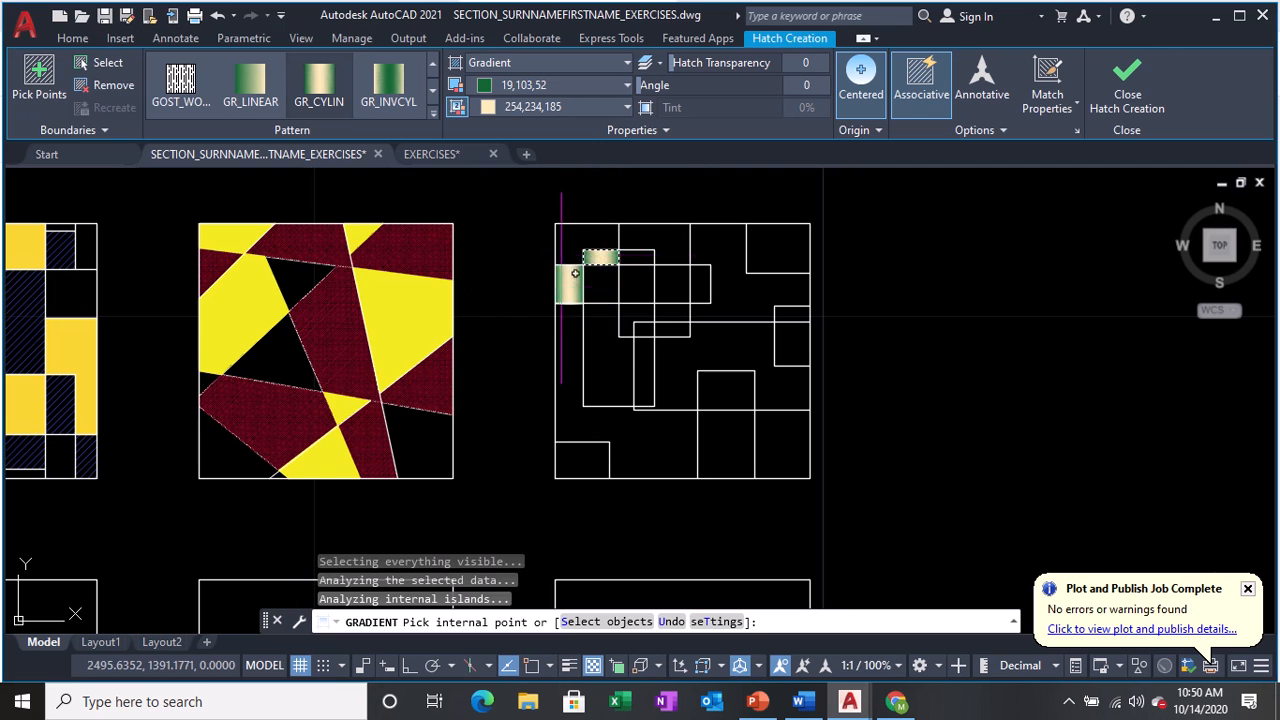
{"action": "left_click", "coordinate": [563, 288]}
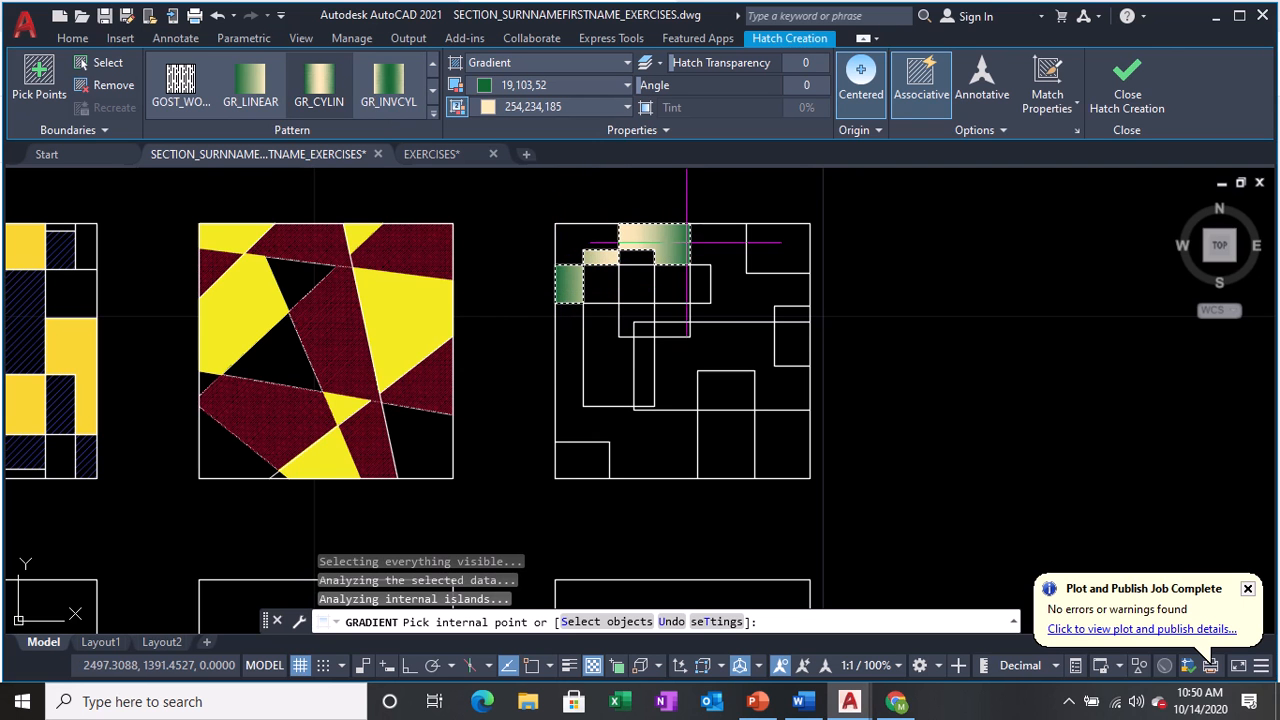
{"action": "left_click", "coordinate": [637, 313]}
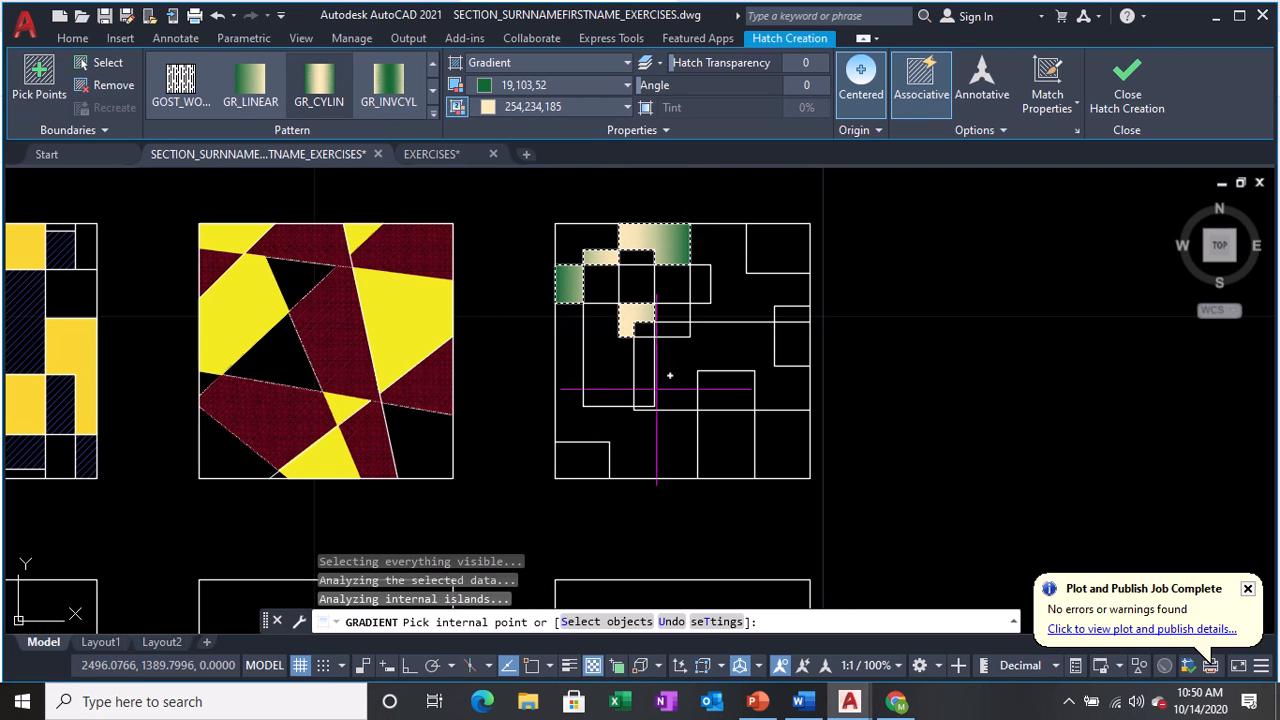
{"action": "left_click", "coordinate": [660, 390]}
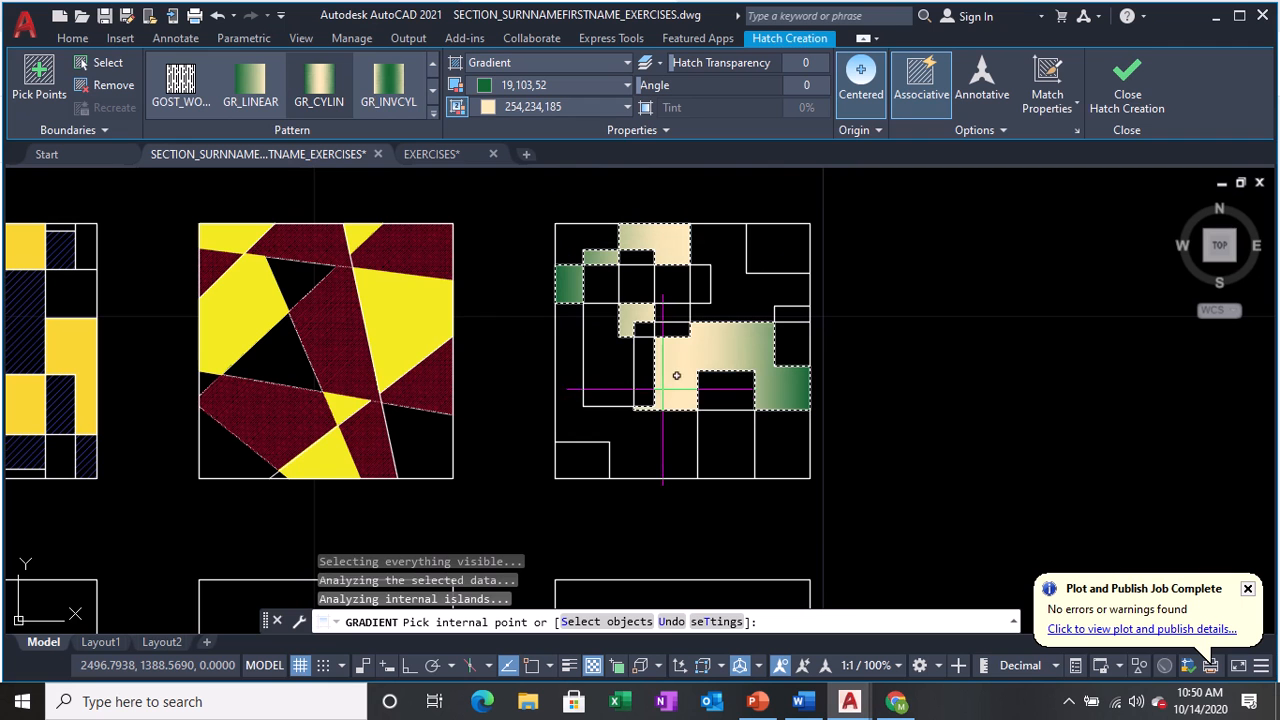
Add the upper-right rectangle, the small right-edge cell, the lower-left rectangle and the bottom rectangle to the gradient fill.
{"action": "left_click", "coordinate": [778, 258]}
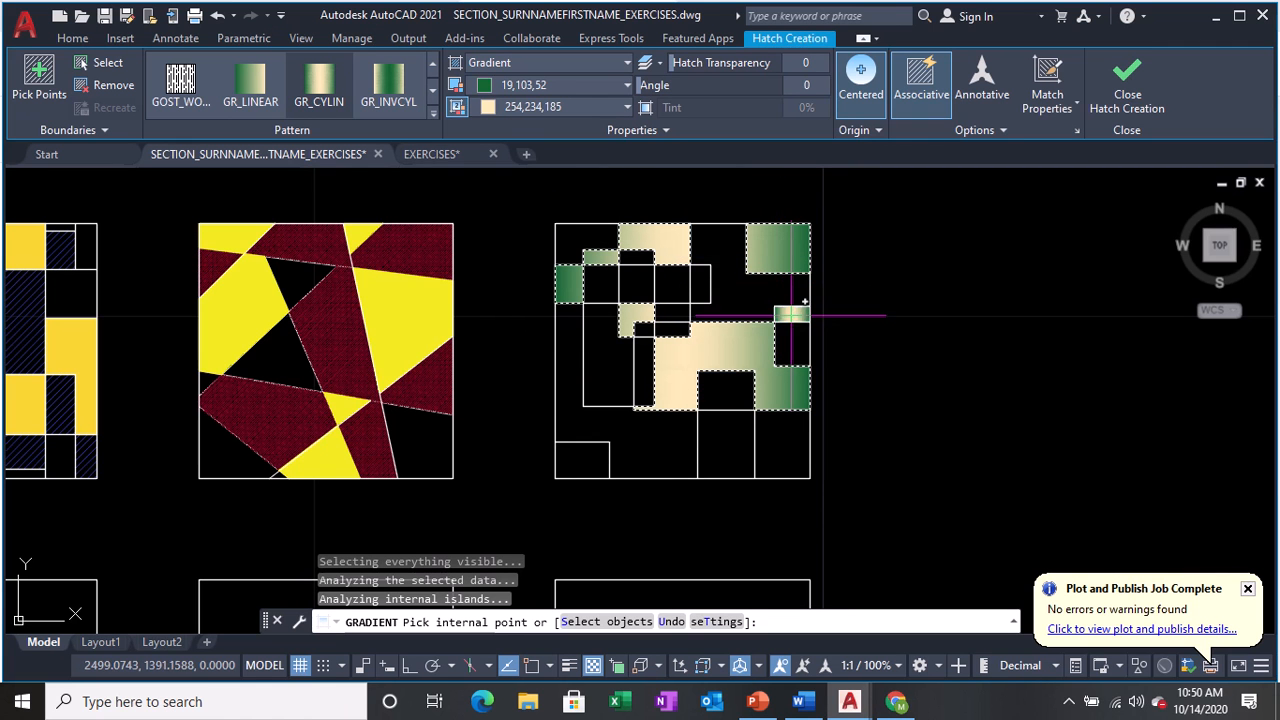
{"action": "left_click", "coordinate": [792, 316]}
{"action": "left_click", "coordinate": [583, 460]}
{"action": "left_click", "coordinate": [726, 445]}
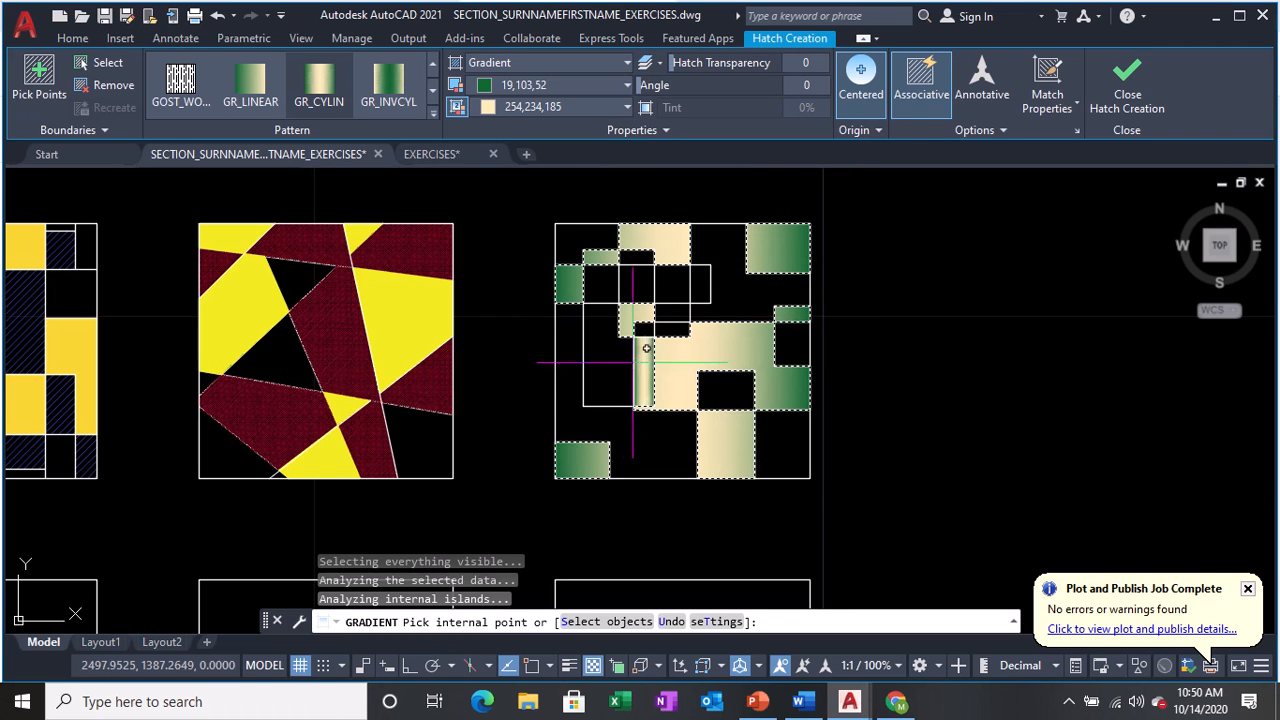
{"action": "left_click", "coordinate": [614, 367]}
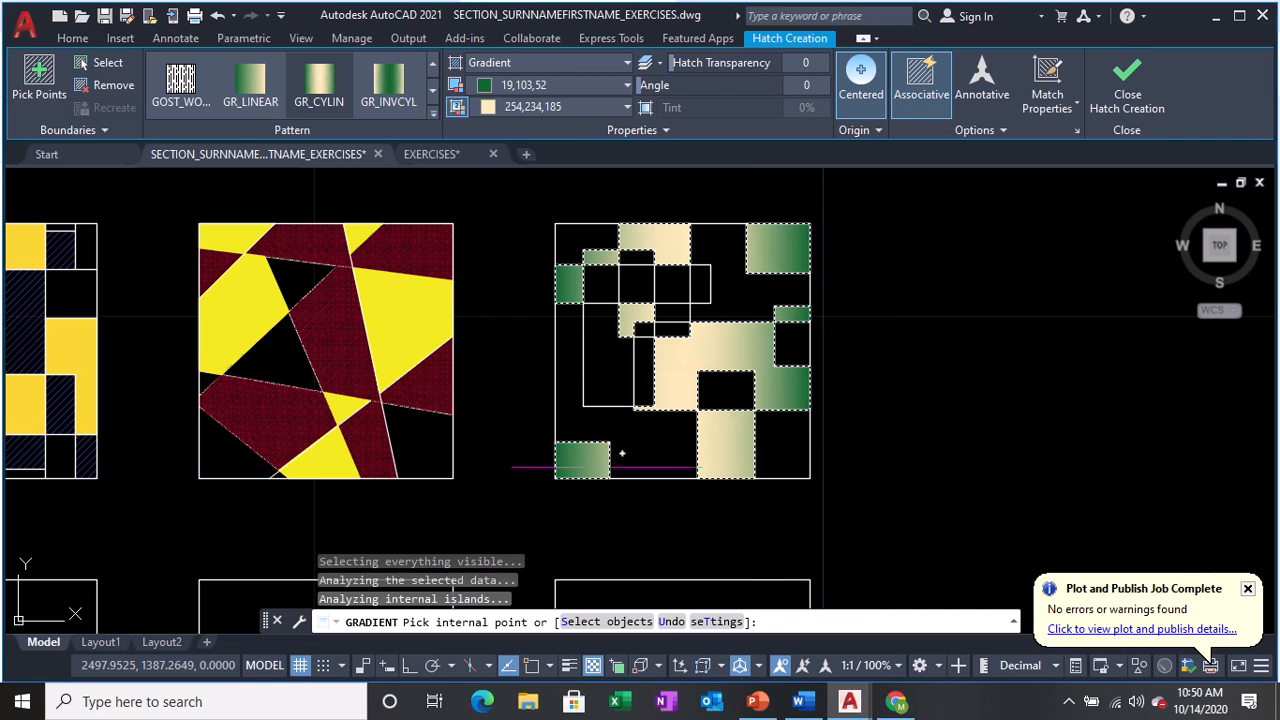
{"action": "key", "text": "Return"}
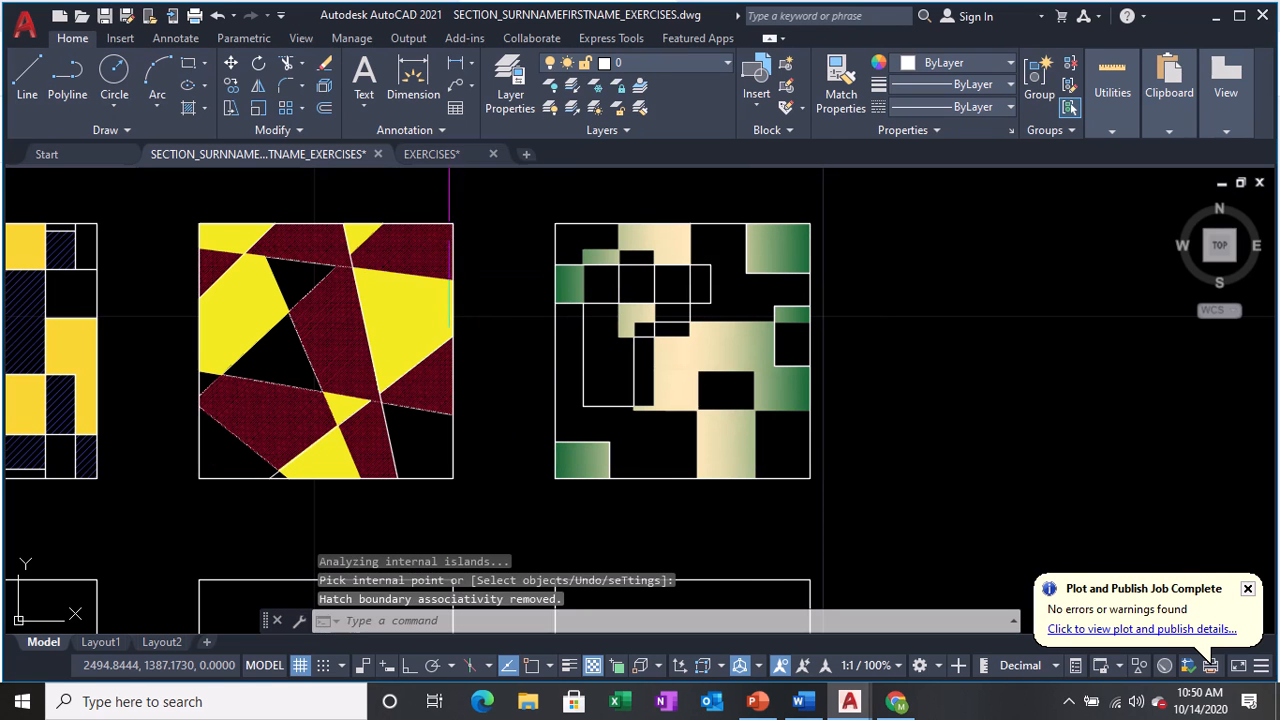
Hatch the overlap cell beside the left-edge gradient in the third square with the CROSS pattern in 241,235,31.
{"action": "type", "text": "H"}
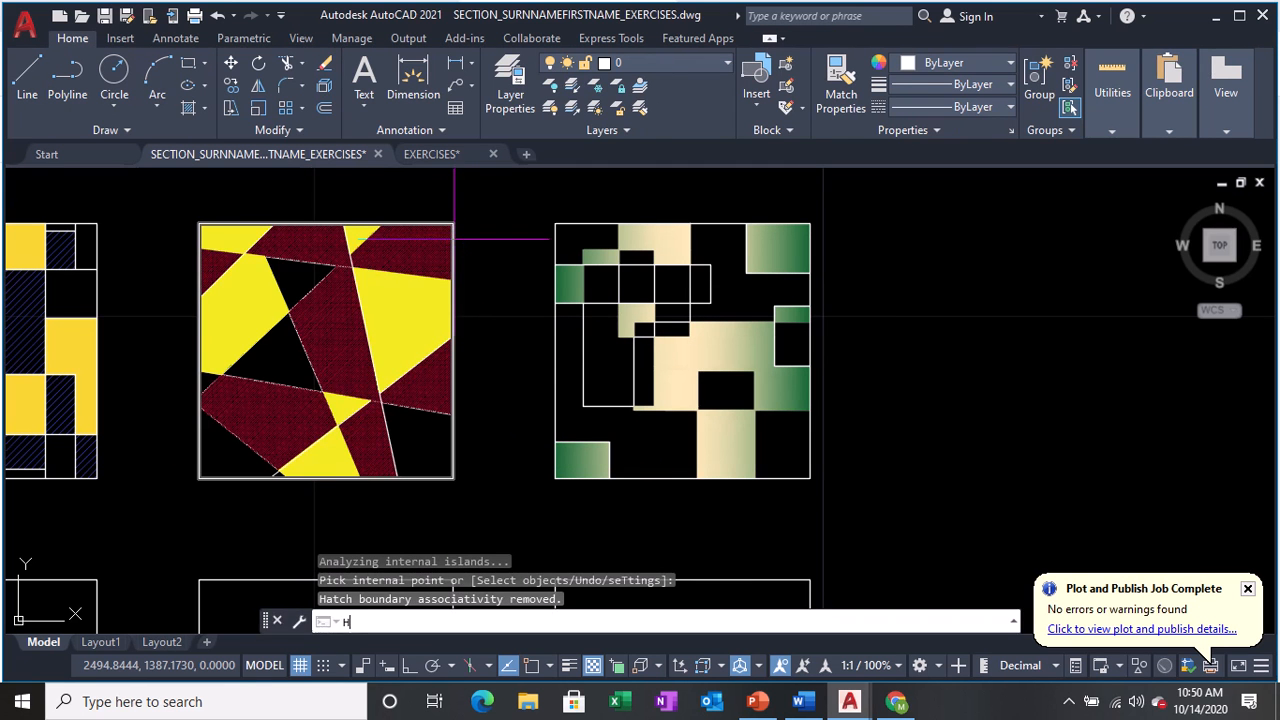
{"action": "key", "text": "Return"}
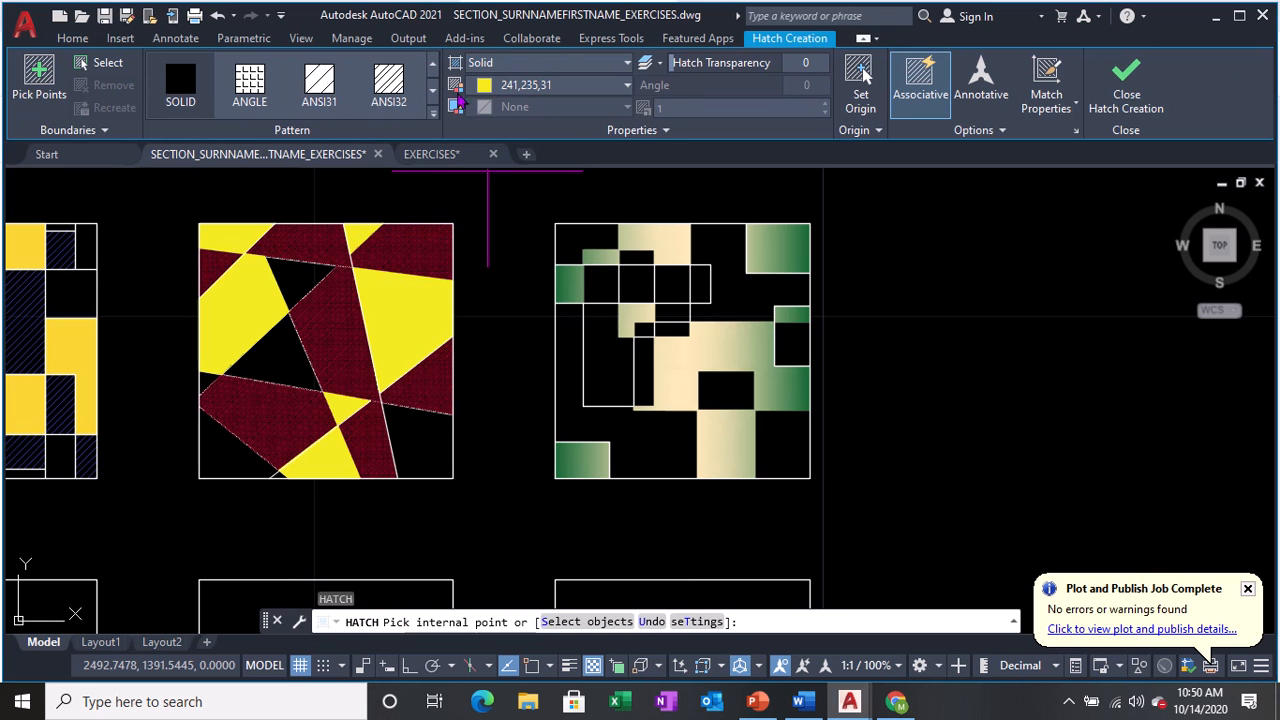
{"action": "left_click", "coordinate": [533, 64]}
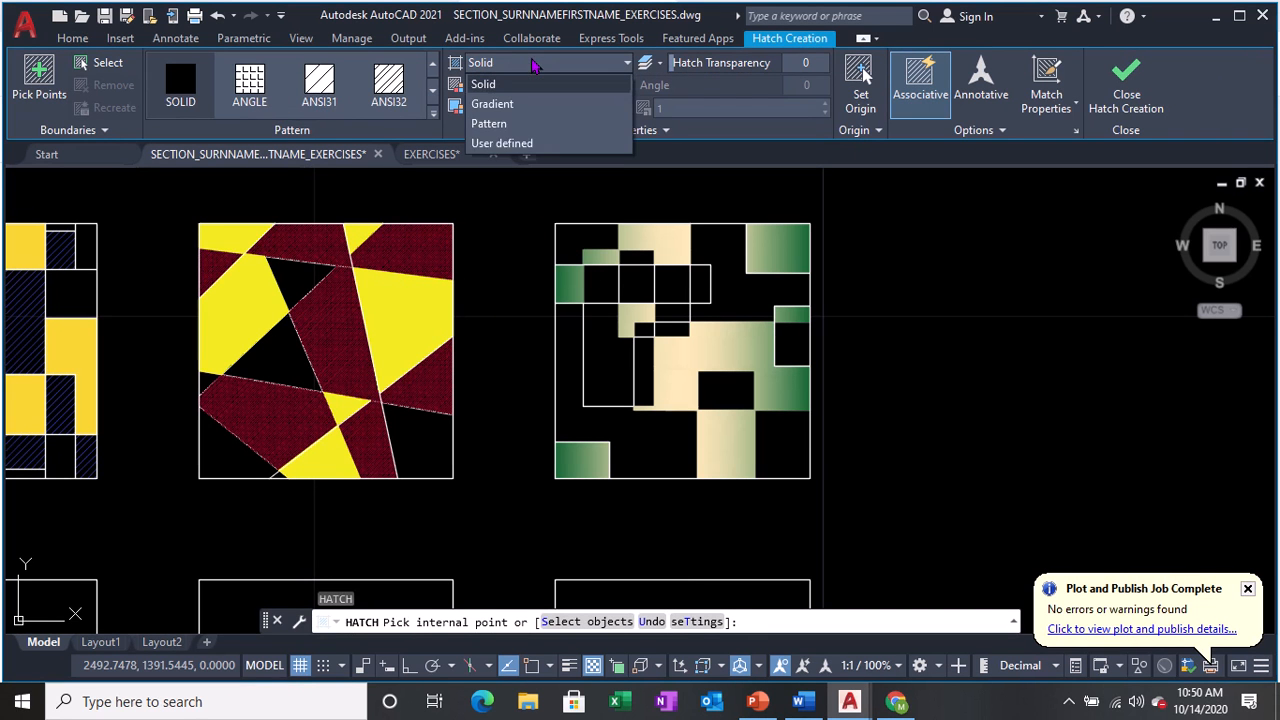
{"action": "left_click", "coordinate": [510, 68]}
{"action": "left_click", "coordinate": [516, 67]}
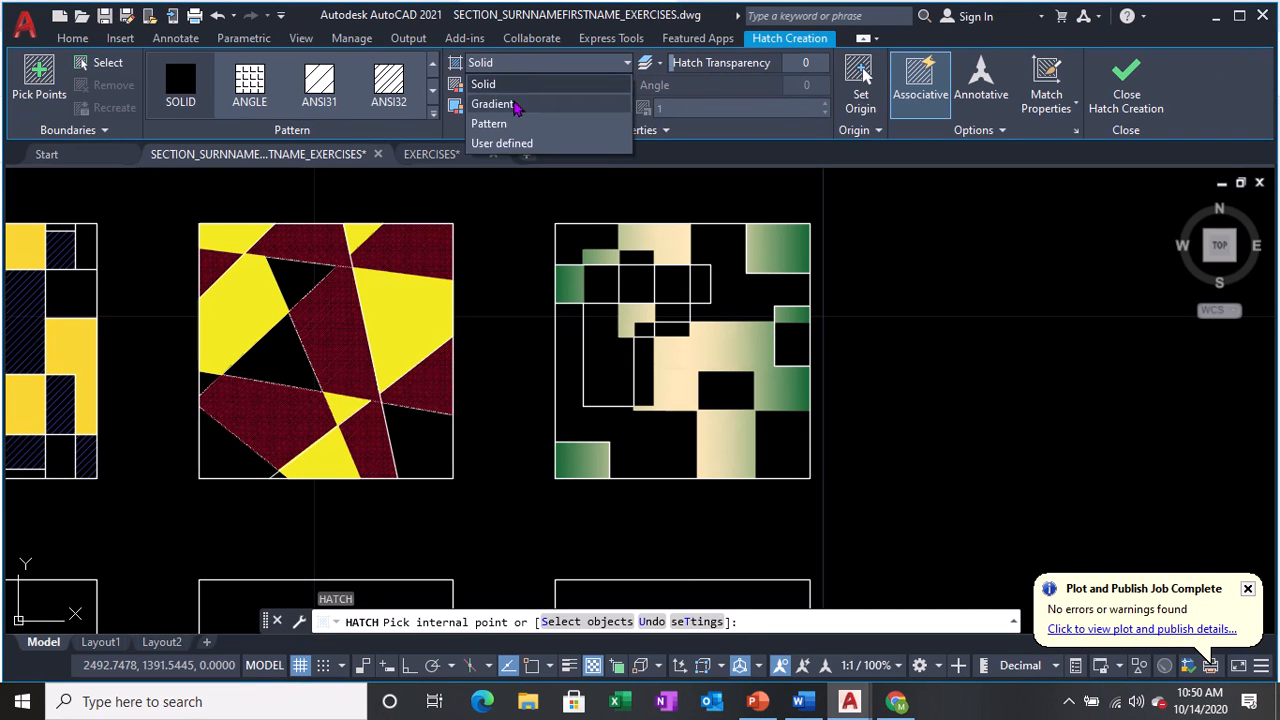
{"action": "left_click", "coordinate": [508, 124]}
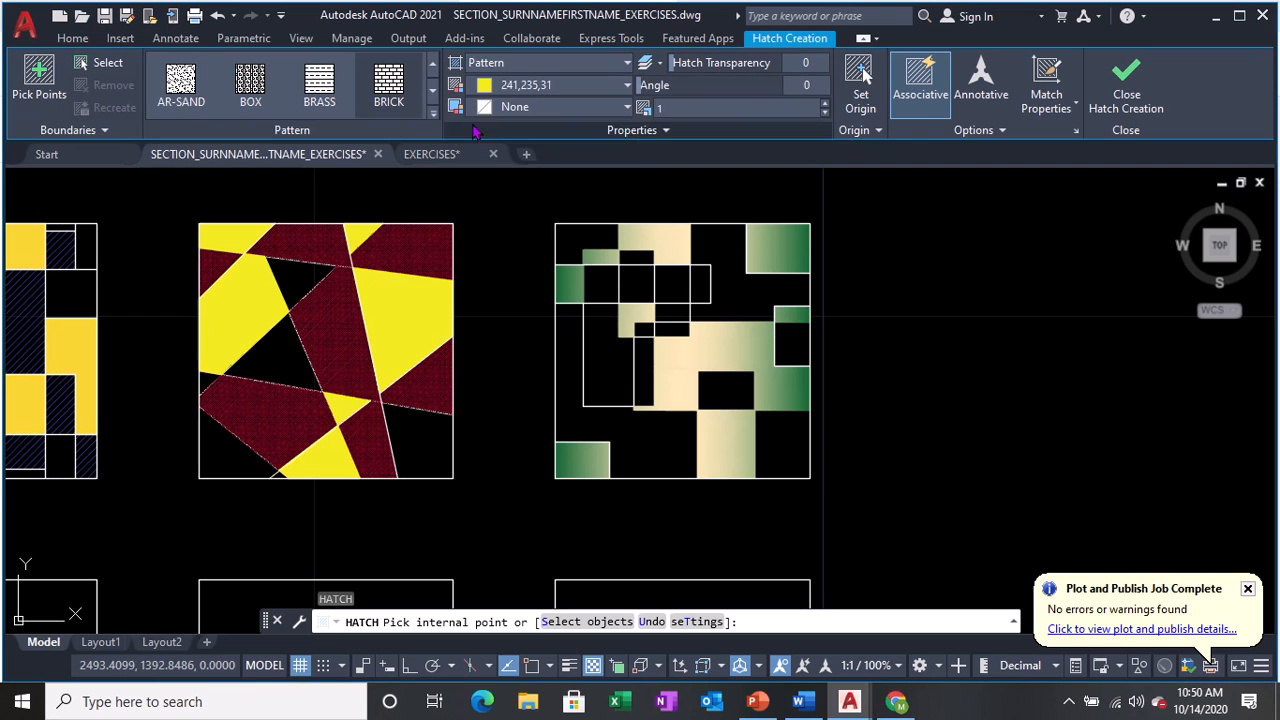
{"action": "left_click", "coordinate": [434, 116]}
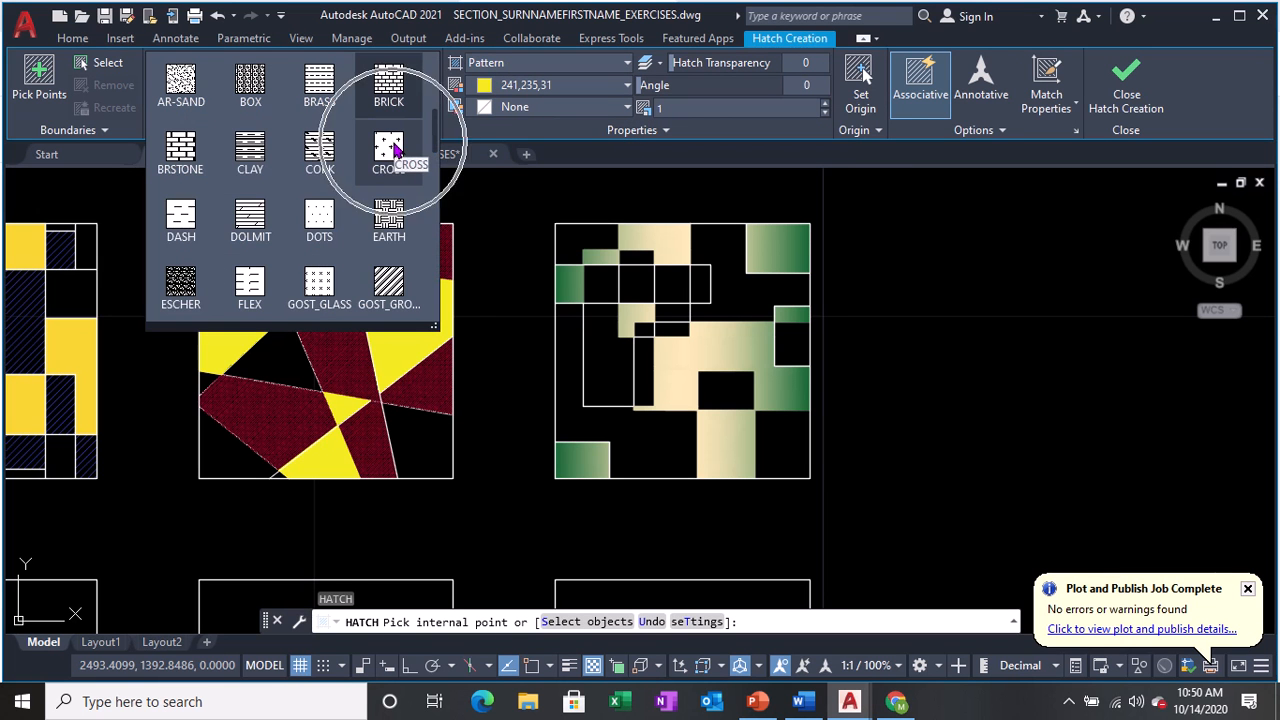
{"action": "left_click", "coordinate": [393, 148]}
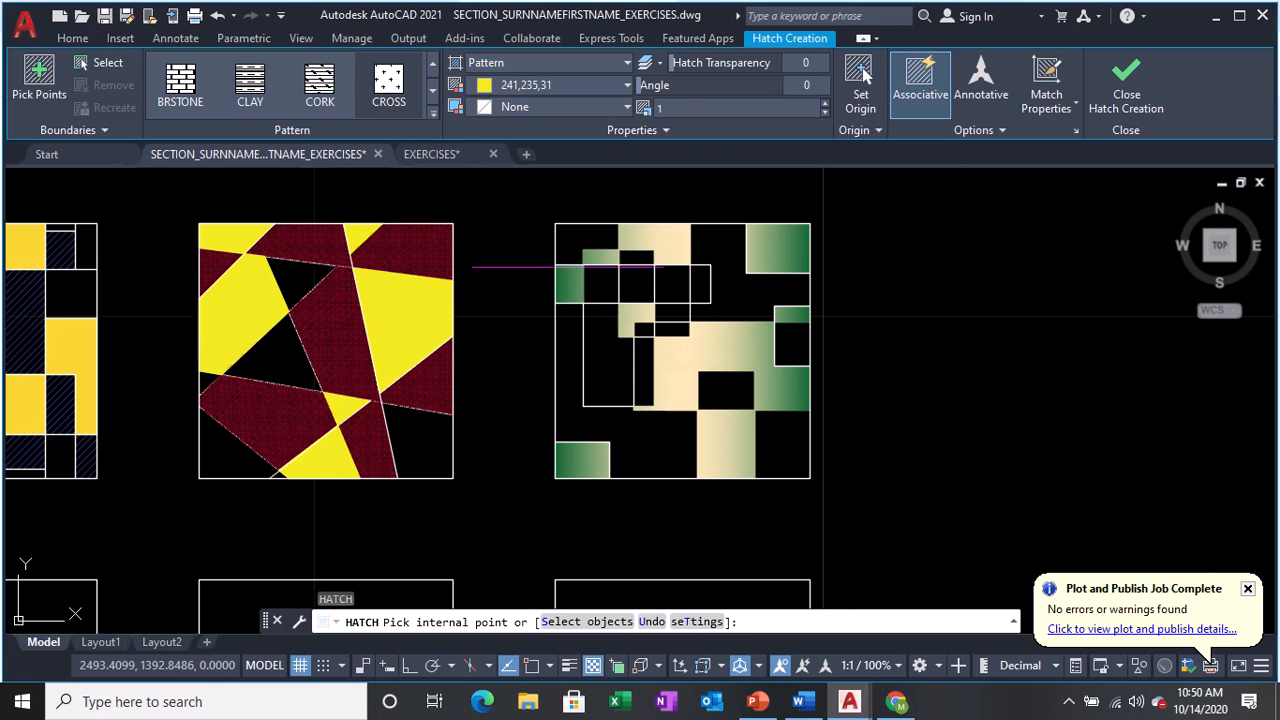
{"action": "left_click", "coordinate": [603, 285]}
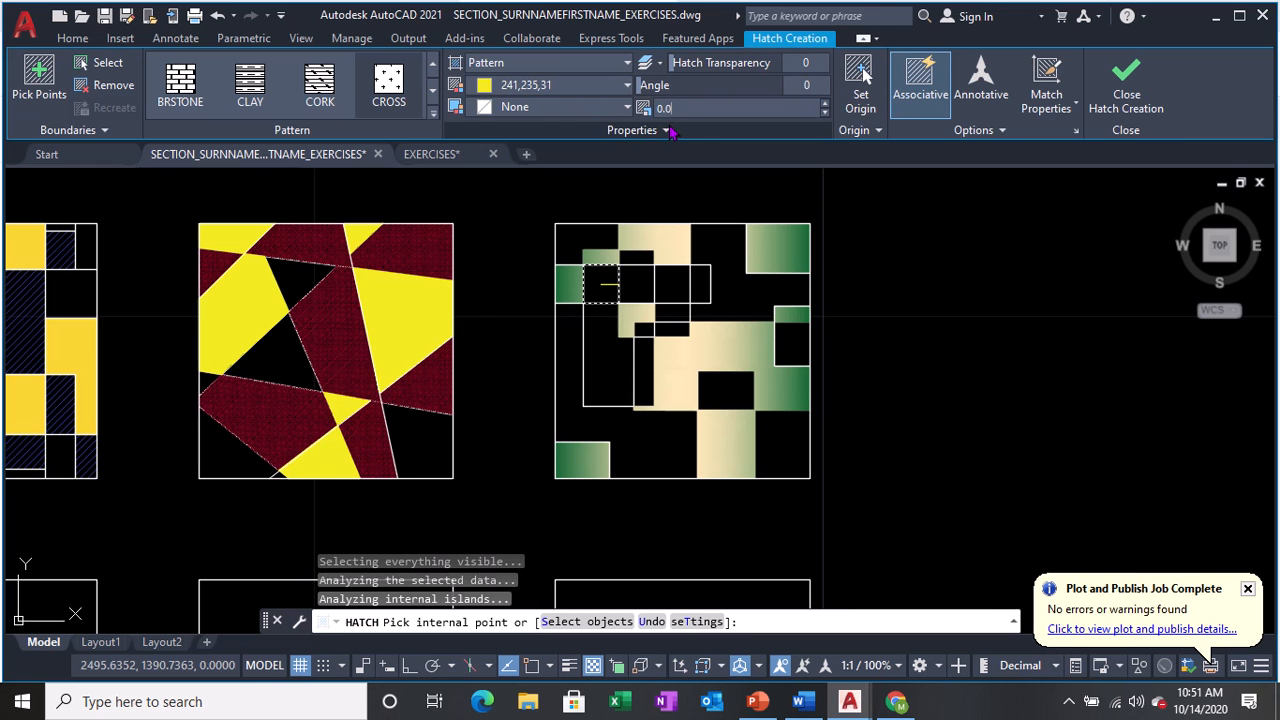
Set the cross hatch's scale to 0.005 and increase it to 0.01.
{"action": "type", "text": "5"}
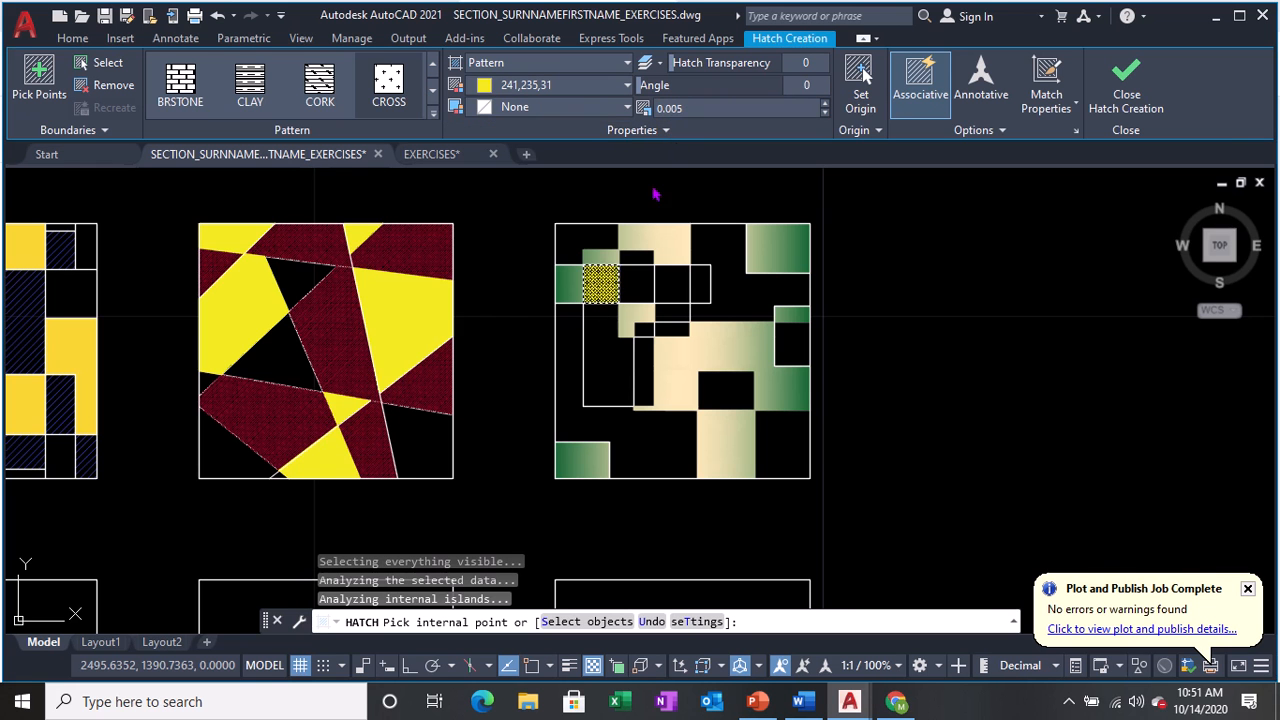
{"action": "scroll", "coordinate": [610, 280], "scroll_direction": "up", "scroll_amount": 6}
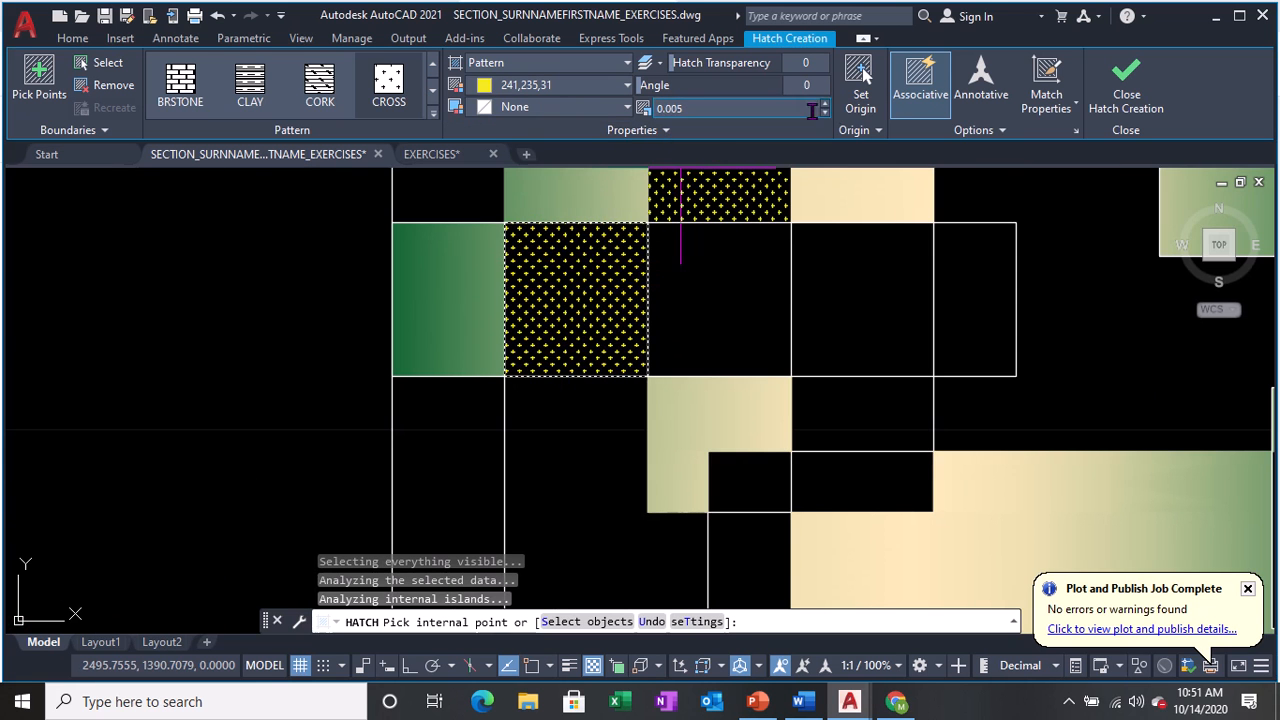
{"action": "left_click", "coordinate": [672, 110]}
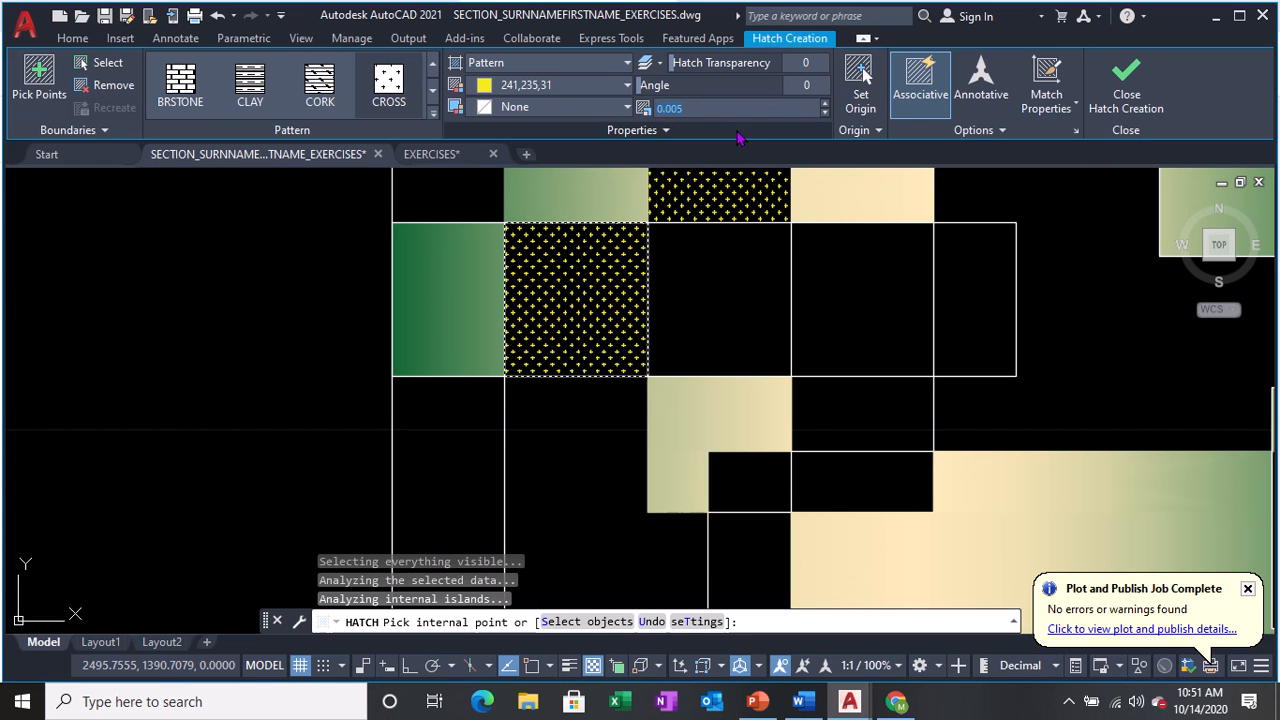
{"action": "key", "text": "Return"}
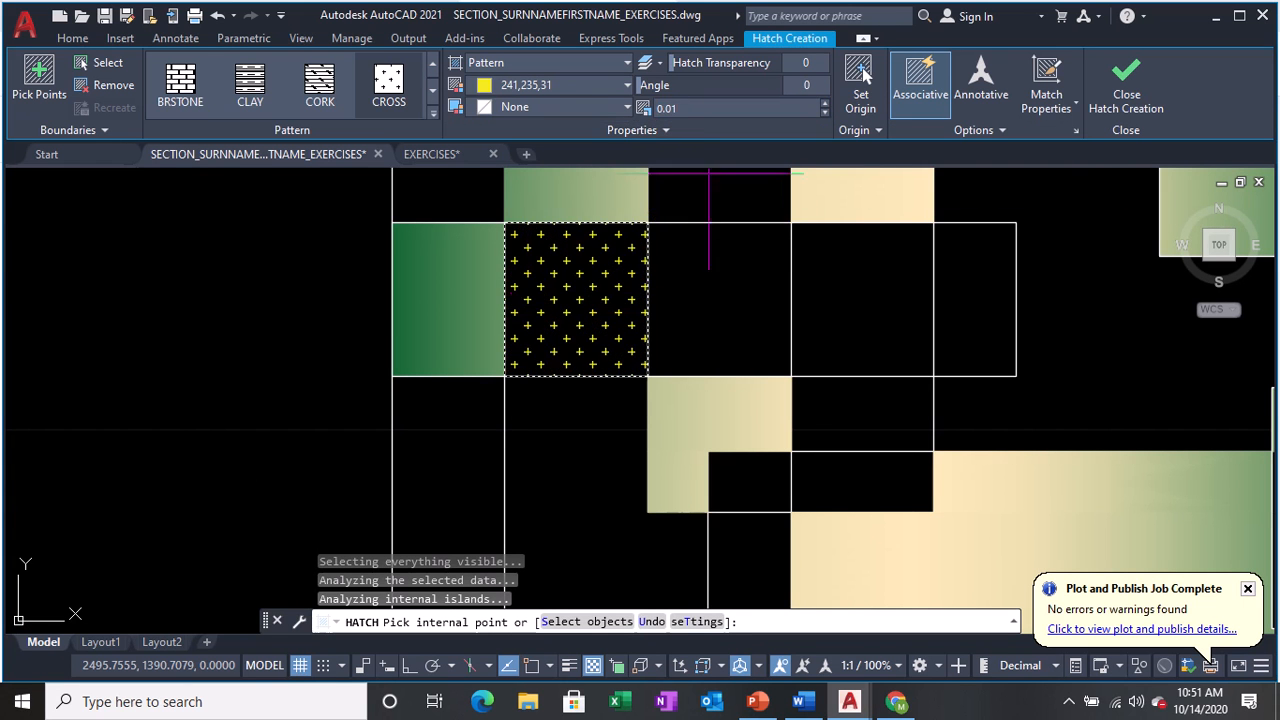
Extend the cross hatch to the third square's upper-left corner, the open upper-right region and the small central overlaps.
{"action": "scroll", "coordinate": [556, 290], "scroll_direction": "down", "scroll_amount": 3}
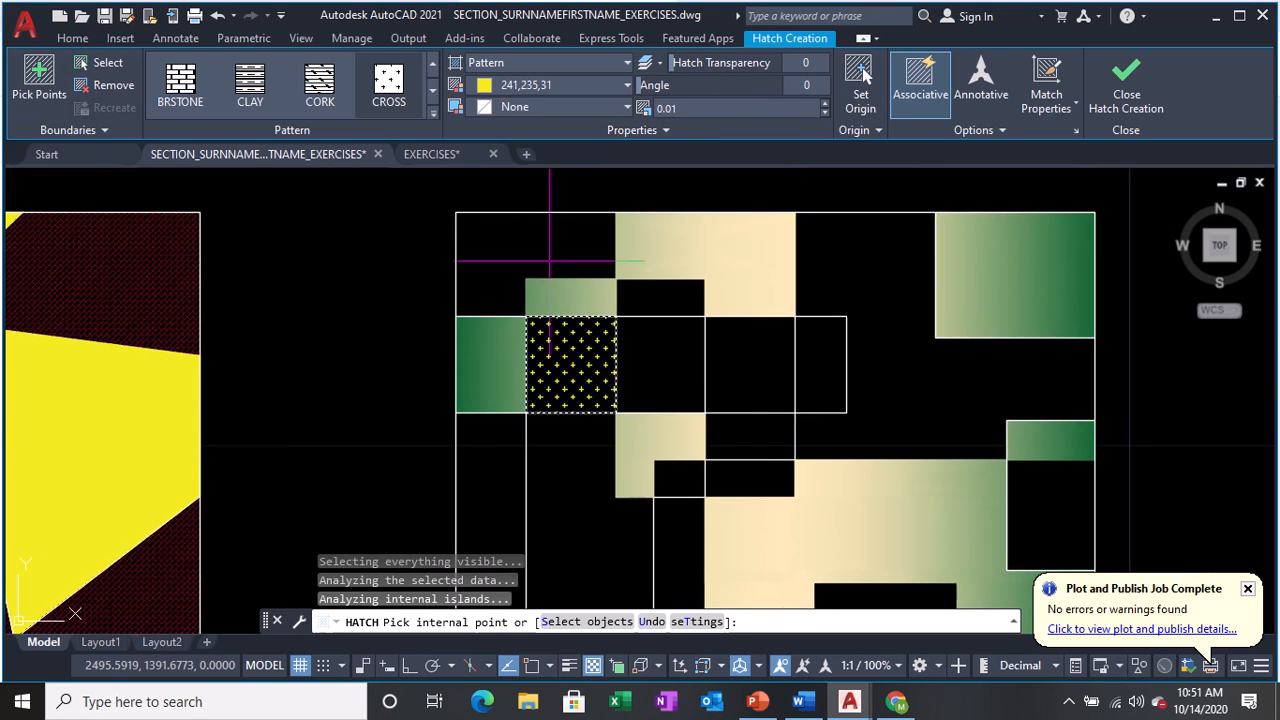
{"action": "scroll", "coordinate": [546, 251], "scroll_direction": "down", "scroll_amount": 2}
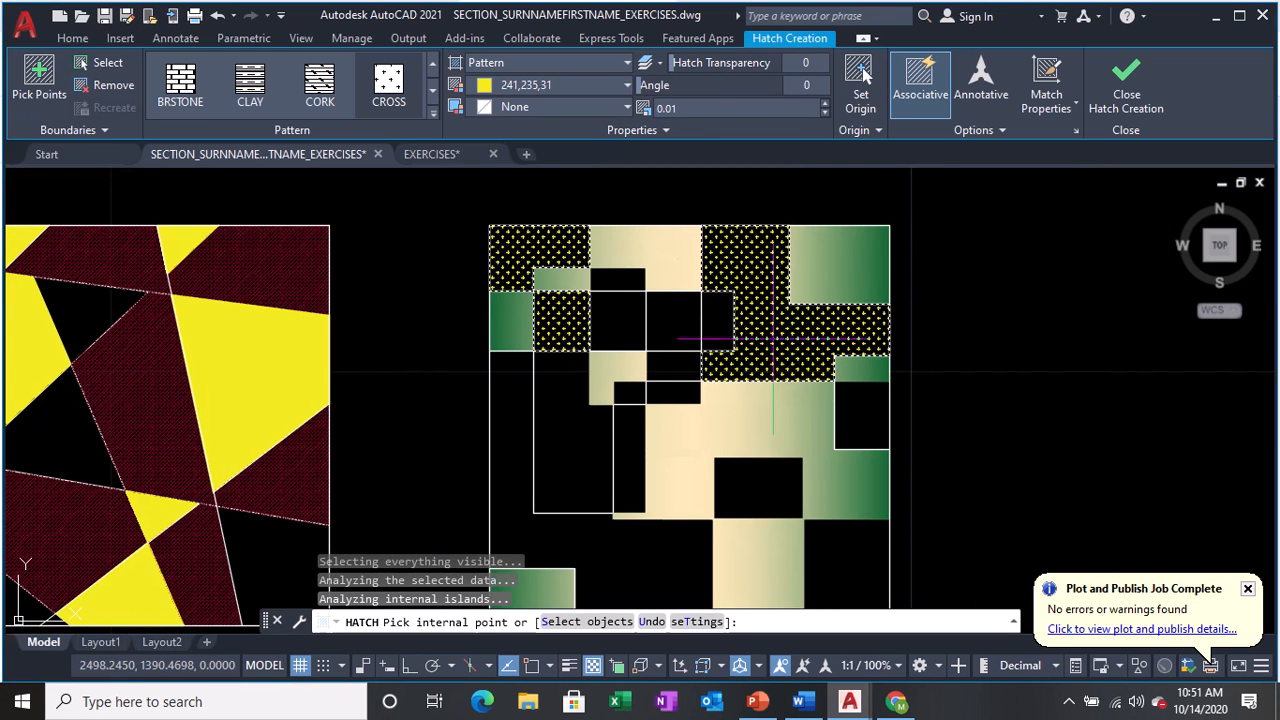
{"action": "middle_click_drag", "start_coordinate": [762, 392], "coordinate": [760, 322]}
{"action": "left_click", "coordinate": [633, 323]}
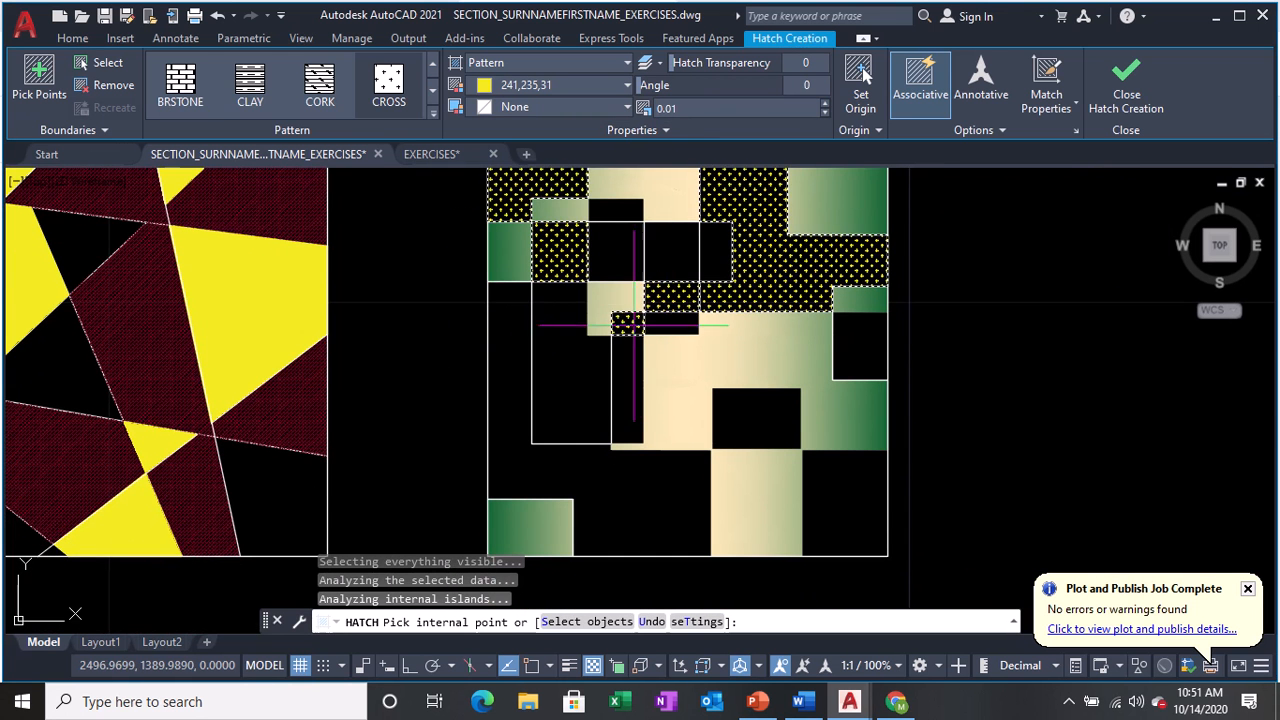
Add the tall left rectangle, the cell above the bottom gradient and the lower-right corner to the cross hatch.
{"action": "left_click", "coordinate": [578, 415]}
{"action": "middle_click_drag", "start_coordinate": [578, 415], "coordinate": [572, 344]}
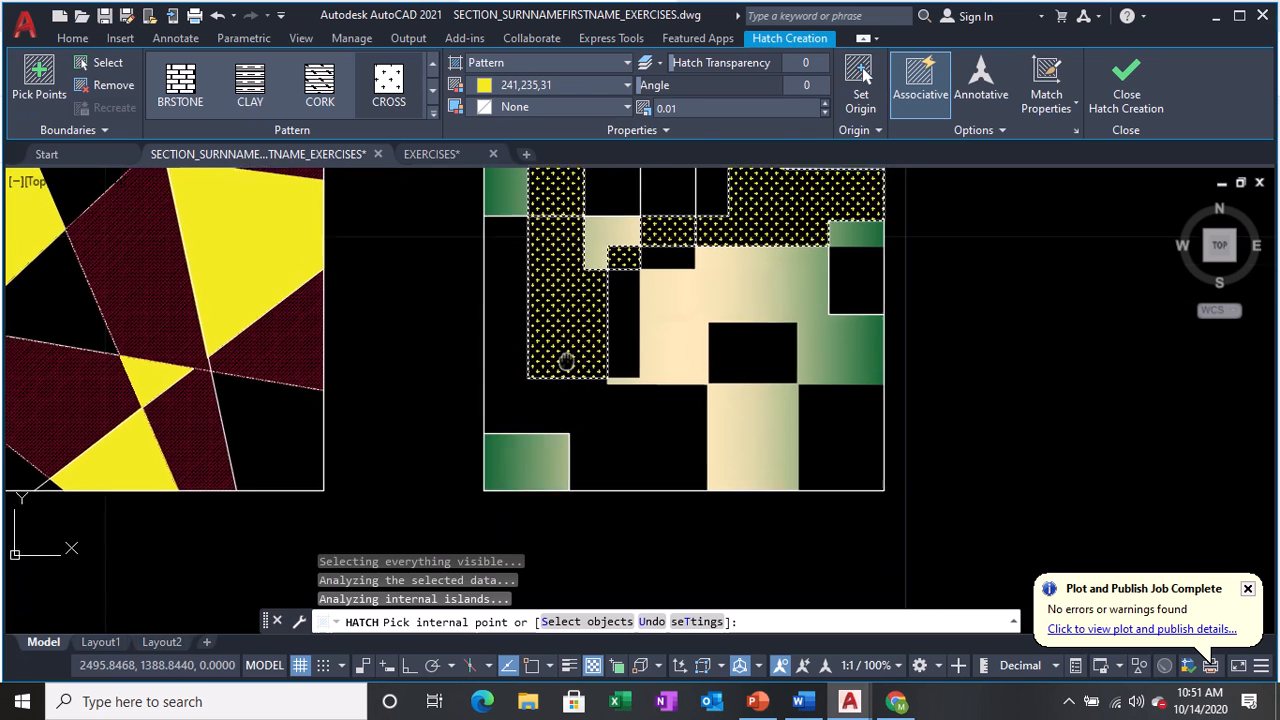
{"action": "left_click", "coordinate": [750, 345]}
{"action": "left_click", "coordinate": [836, 426]}
{"action": "scroll", "coordinate": [836, 426], "scroll_direction": "down", "scroll_amount": 2}
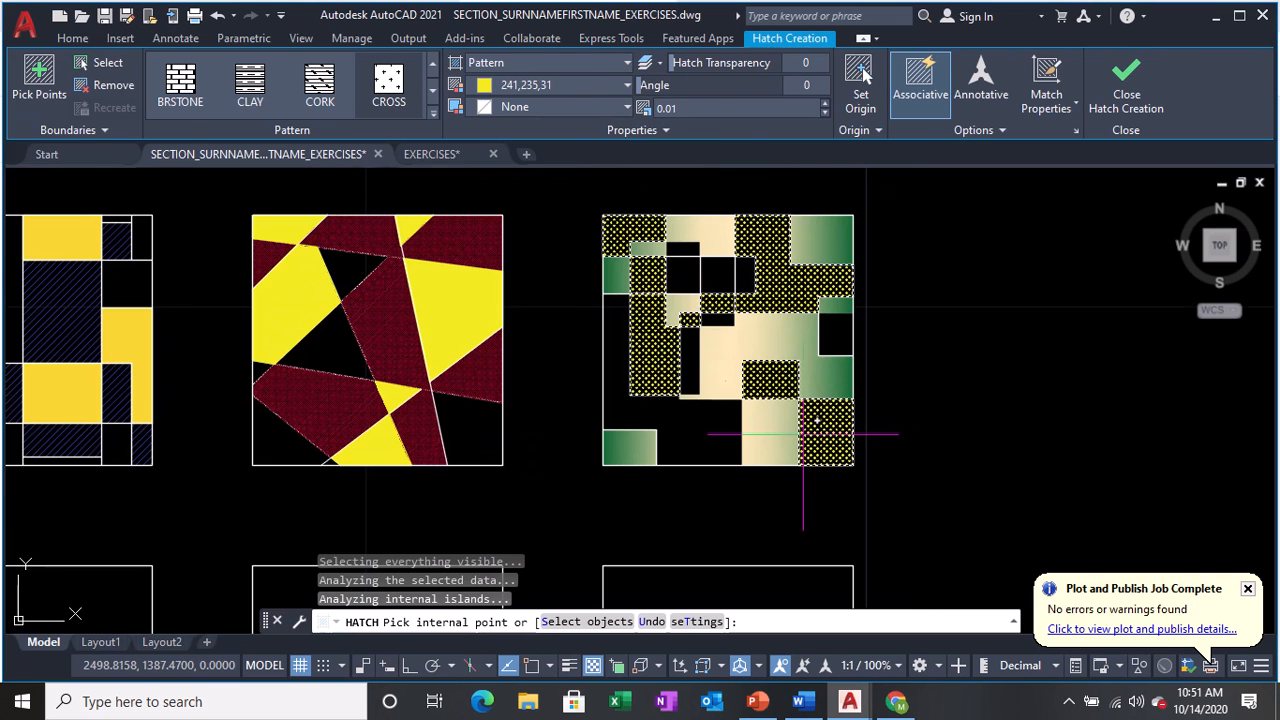
{"action": "key", "text": "Return"}
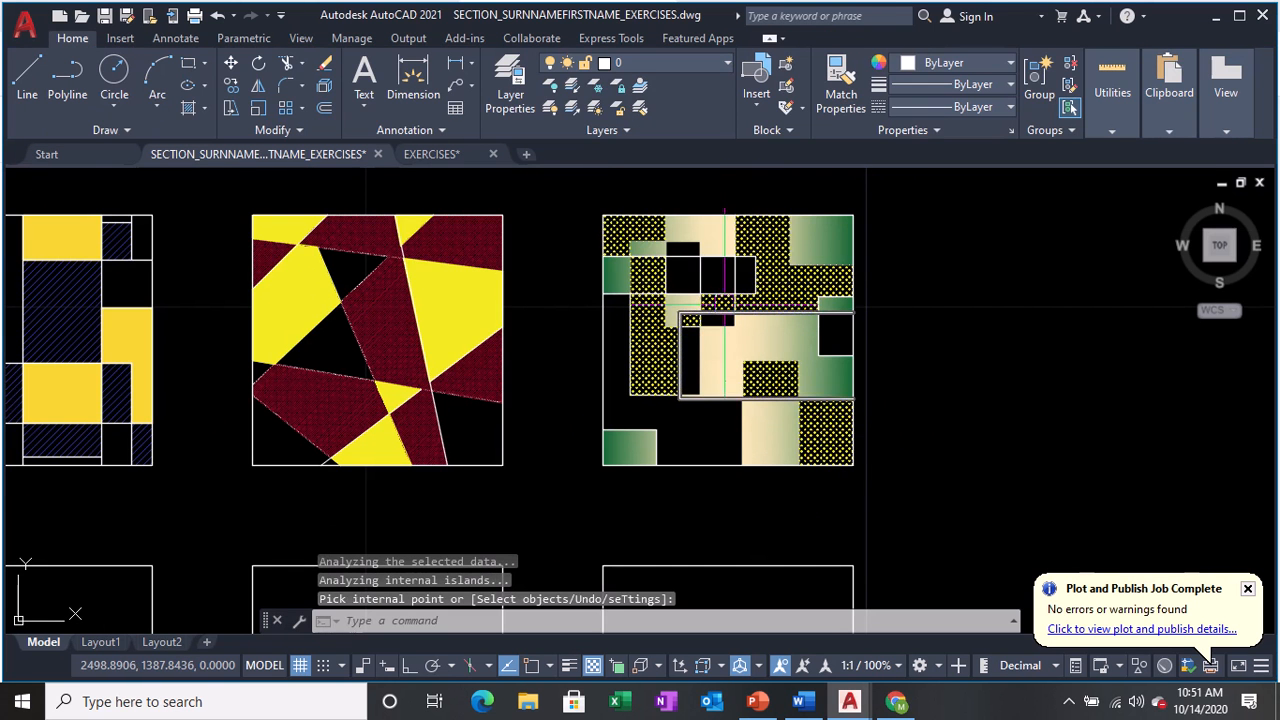
Examine the finished sample squares' lower row: gradient arcs, patterned curves and gradient circles.
{"action": "scroll", "coordinate": [897, 307], "scroll_direction": "down", "scroll_amount": 3}
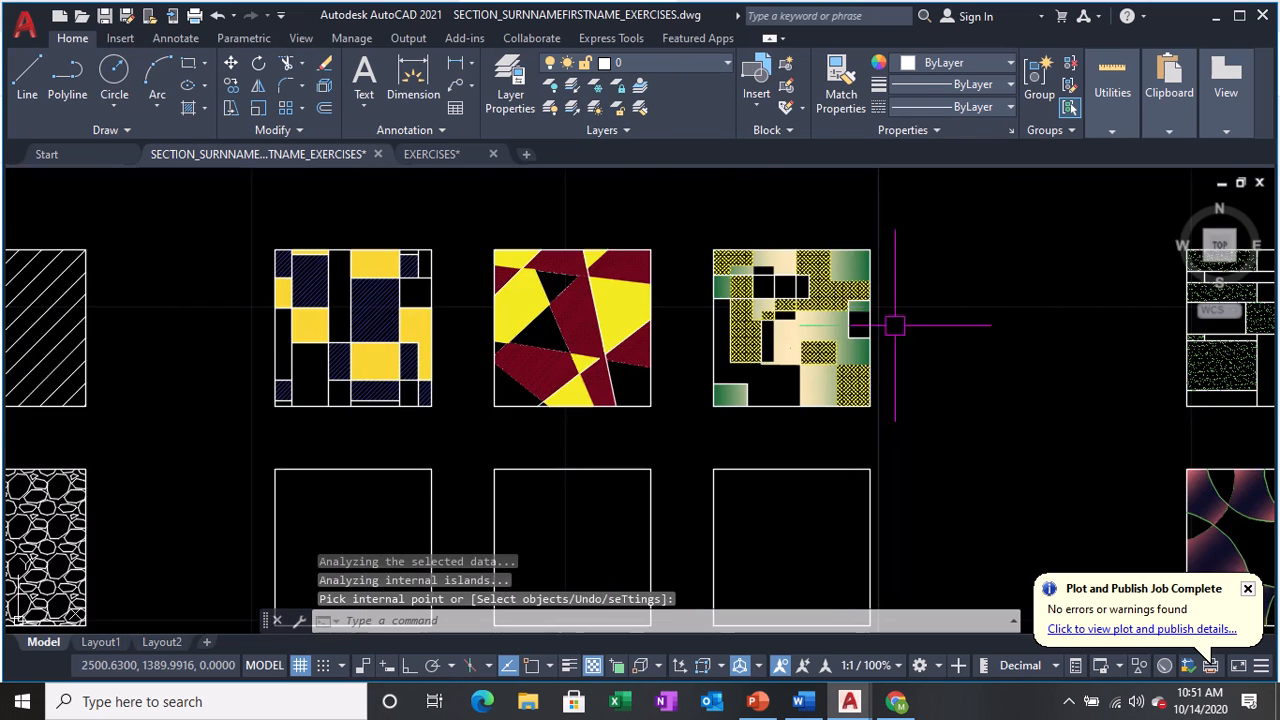
{"action": "mouse_move", "coordinate": [923, 423]}
{"action": "middle_mouse_down"}
{"action": "mouse_move", "coordinate": [923, 317]}
{"action": "mouse_move", "coordinate": [526, 309]}
{"action": "middle_mouse_up"}
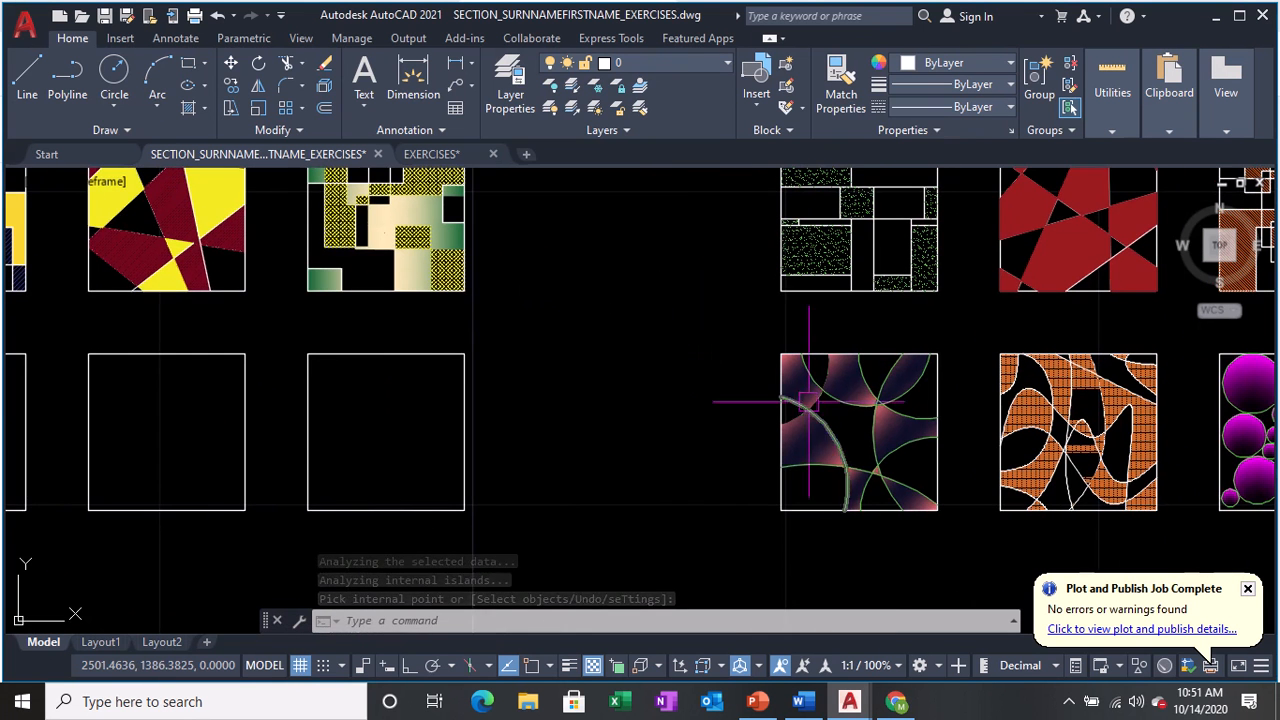
{"action": "middle_click_drag", "start_coordinate": [872, 422], "coordinate": [685, 404]}
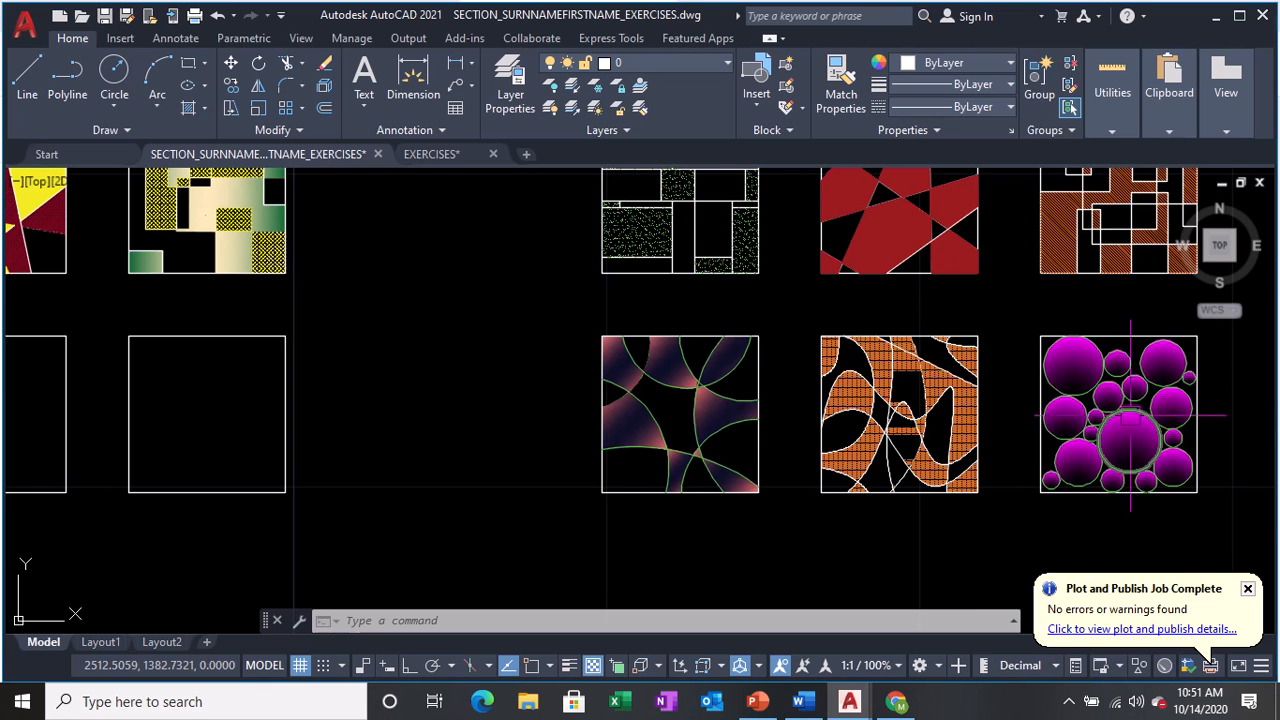
{"action": "left_click", "coordinate": [1129, 420]}
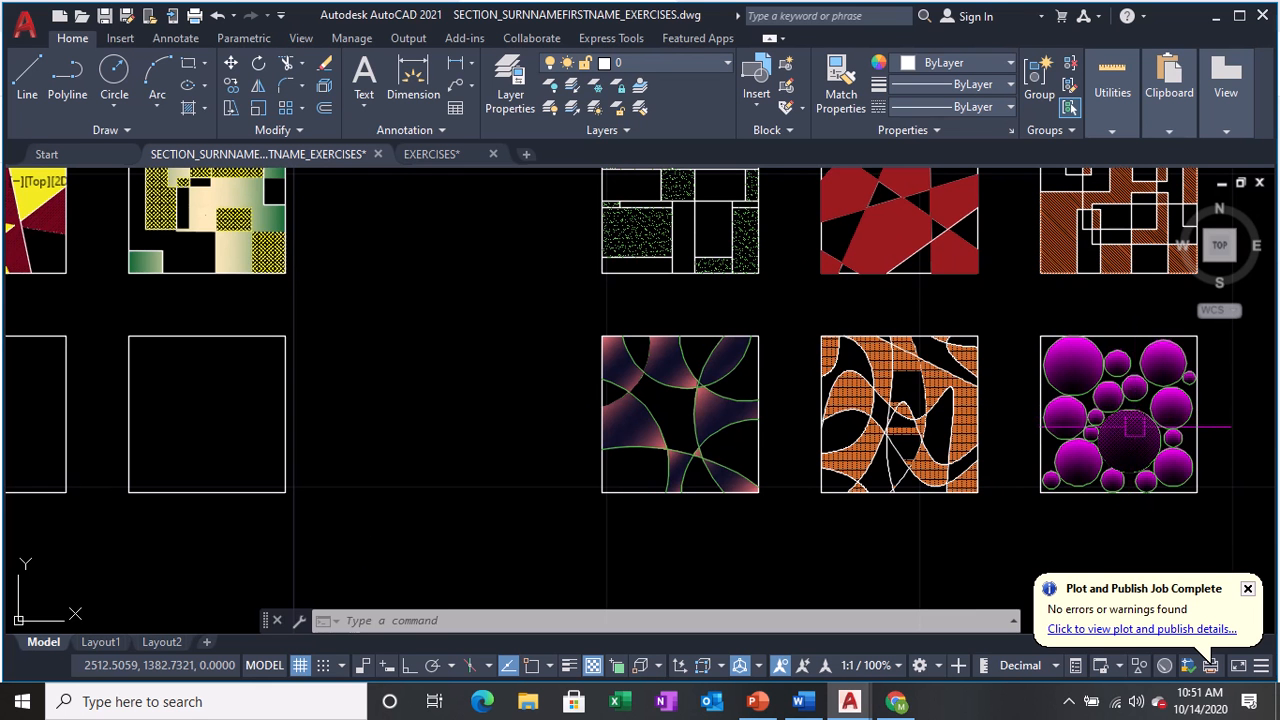
{"action": "mouse_move", "coordinate": [238, 392]}
{"action": "middle_mouse_down"}
{"action": "mouse_move", "coordinate": [613, 364]}
{"action": "mouse_move", "coordinate": [916, 373]}
{"action": "middle_mouse_up"}
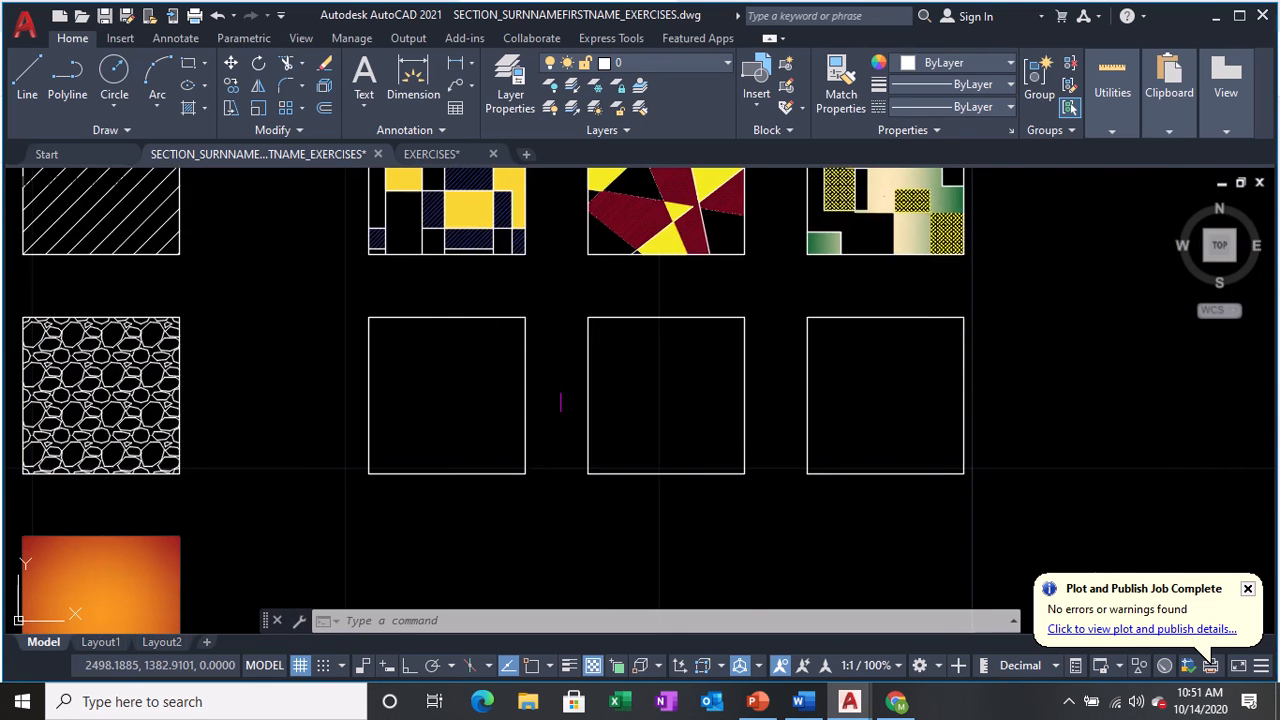
Draw an arc in the lower row's first empty square, from beyond its left edge through the middle to below the lower-right corner.
{"action": "scroll", "coordinate": [468, 394], "scroll_direction": "up", "scroll_amount": 2}
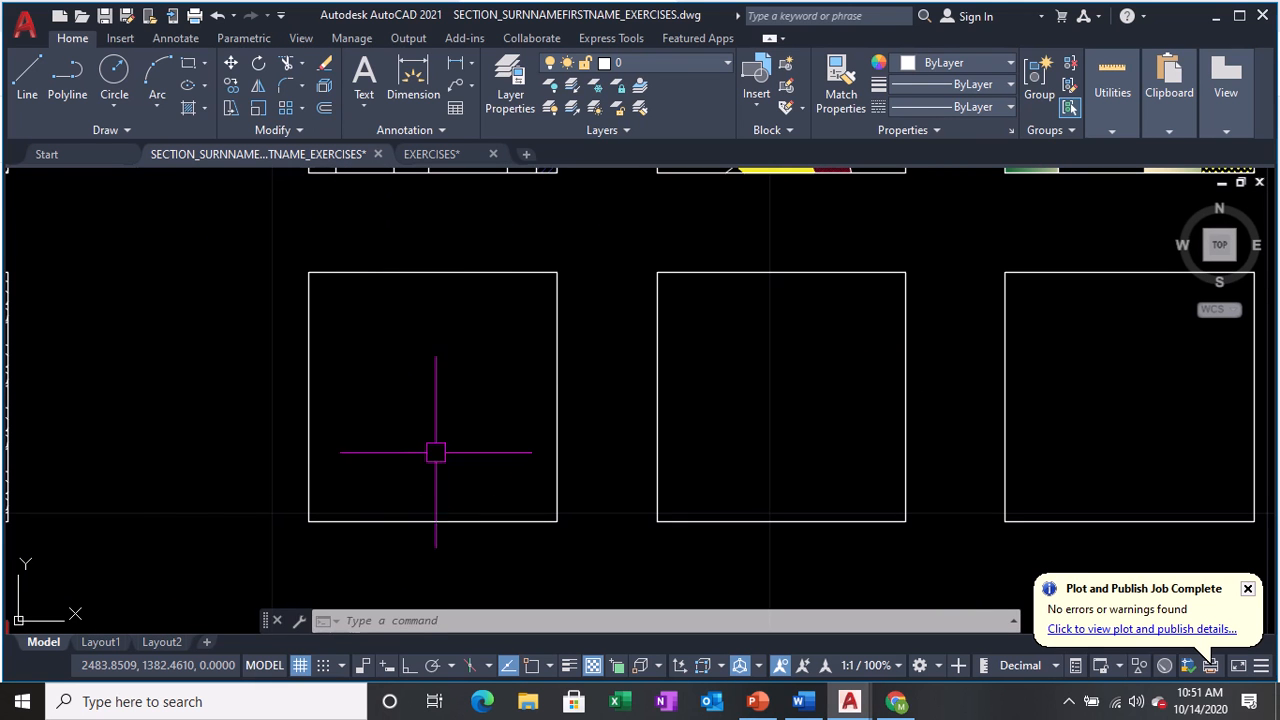
{"action": "type", "text": "a"}
{"action": "key", "text": "Return"}
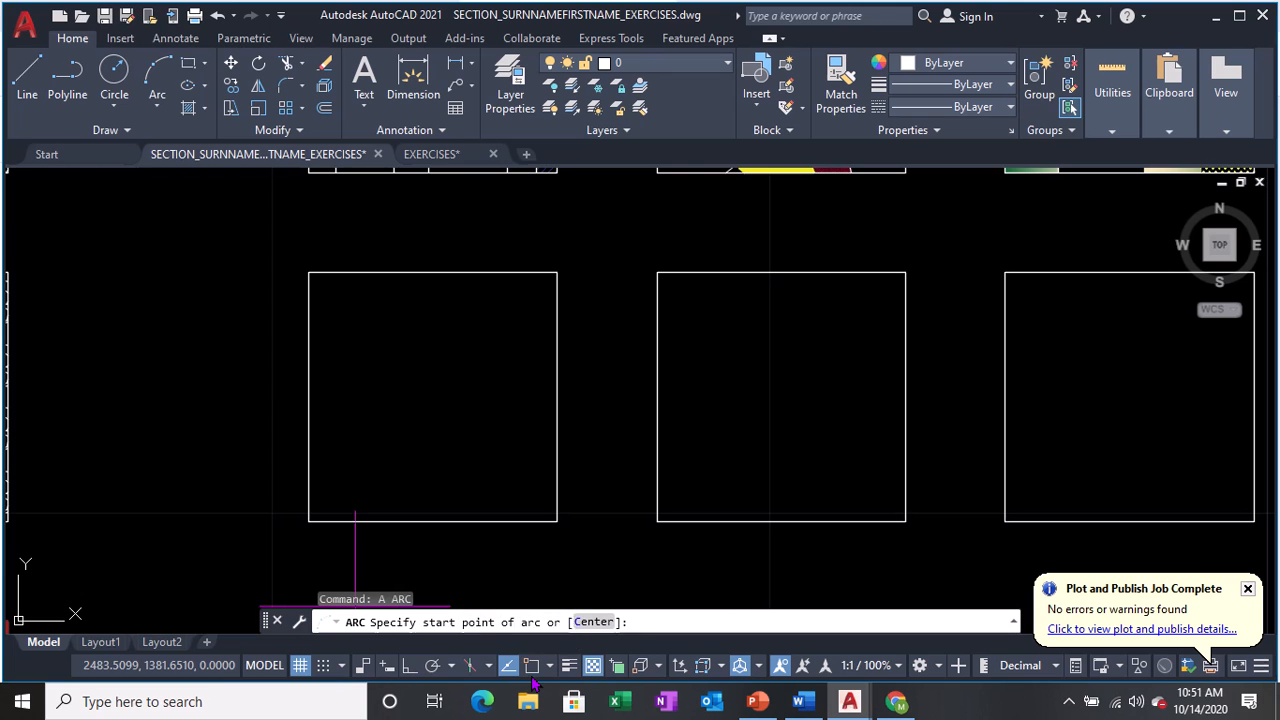
{"action": "left_click", "coordinate": [266, 394]}
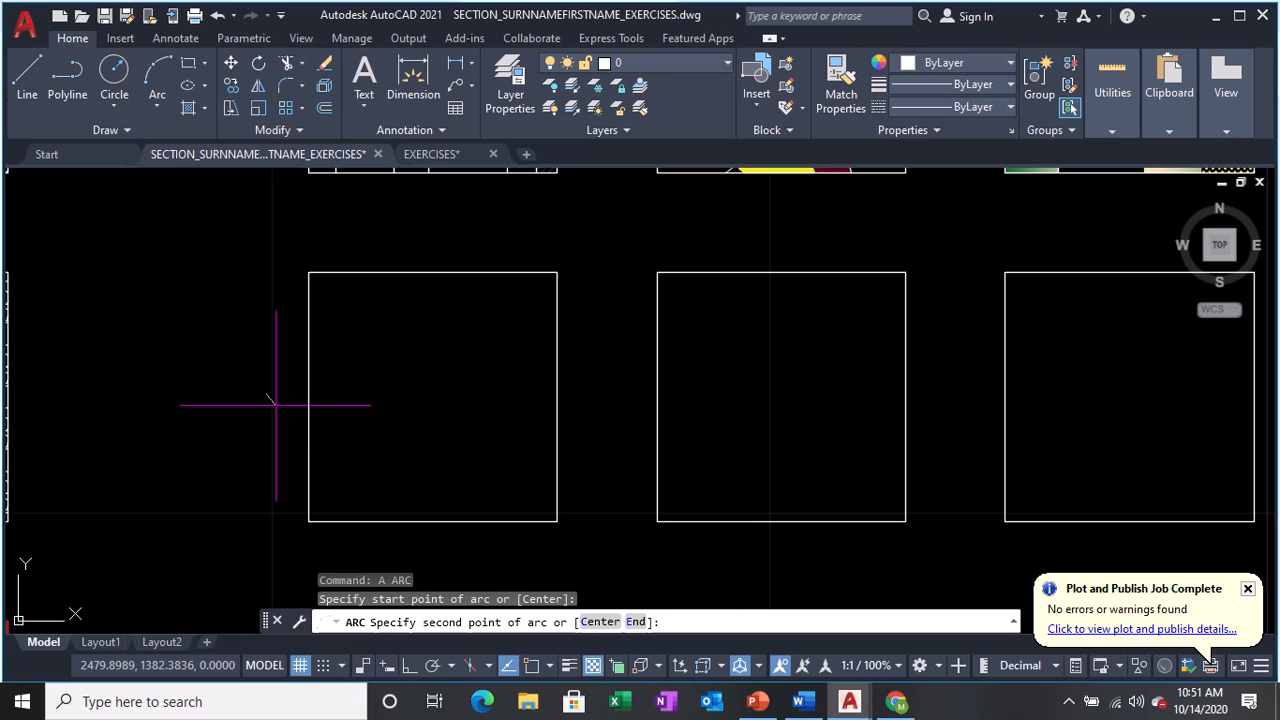
{"action": "left_click", "coordinate": [411, 405]}
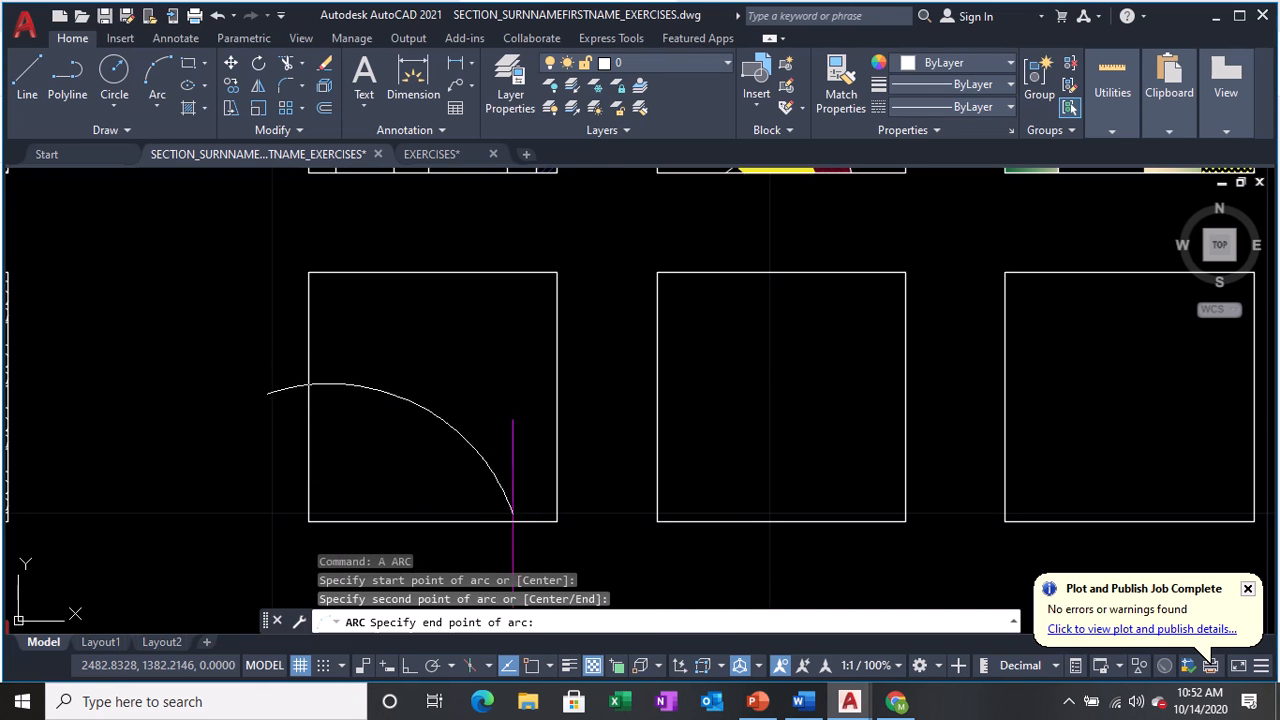
{"action": "left_click", "coordinate": [524, 565]}
{"action": "middle_click_drag", "start_coordinate": [612, 456], "coordinate": [610, 439]}
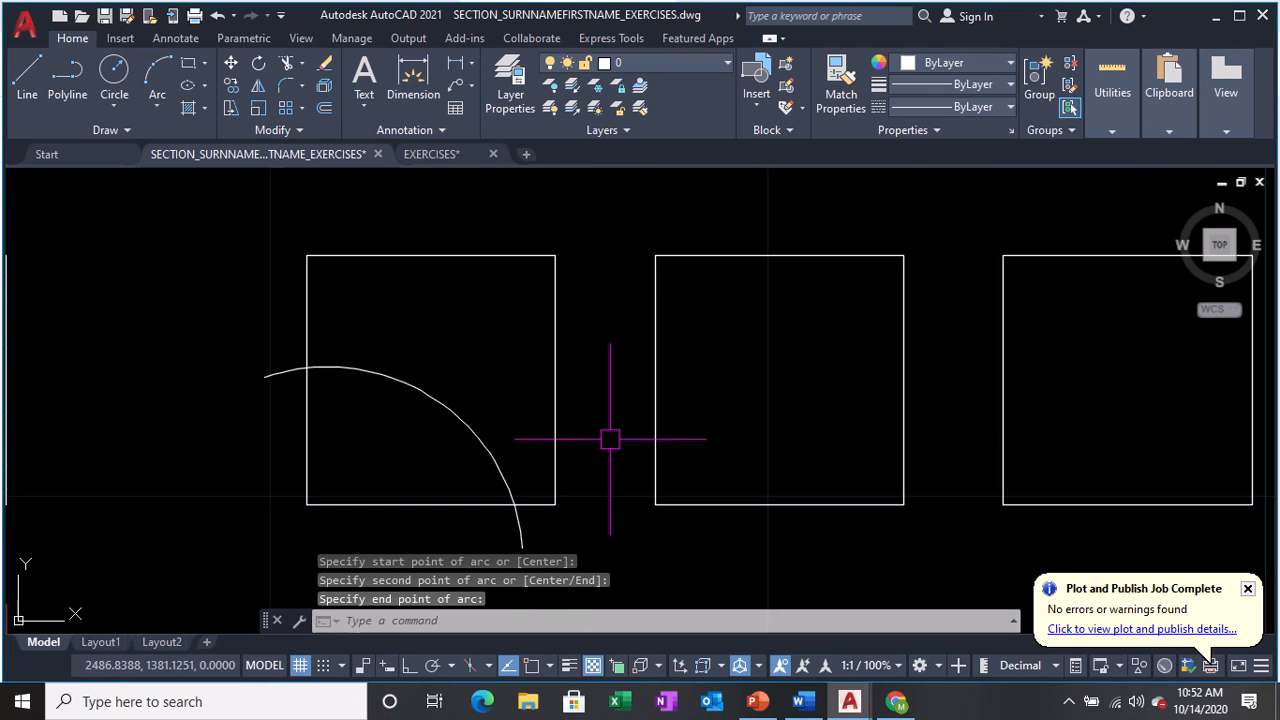
Draw a downward-bulging arc from above the square's top edge, left of centre, to beyond the upper part of its right edge.
{"action": "type", "text": "a"}
{"action": "key", "text": "Return"}
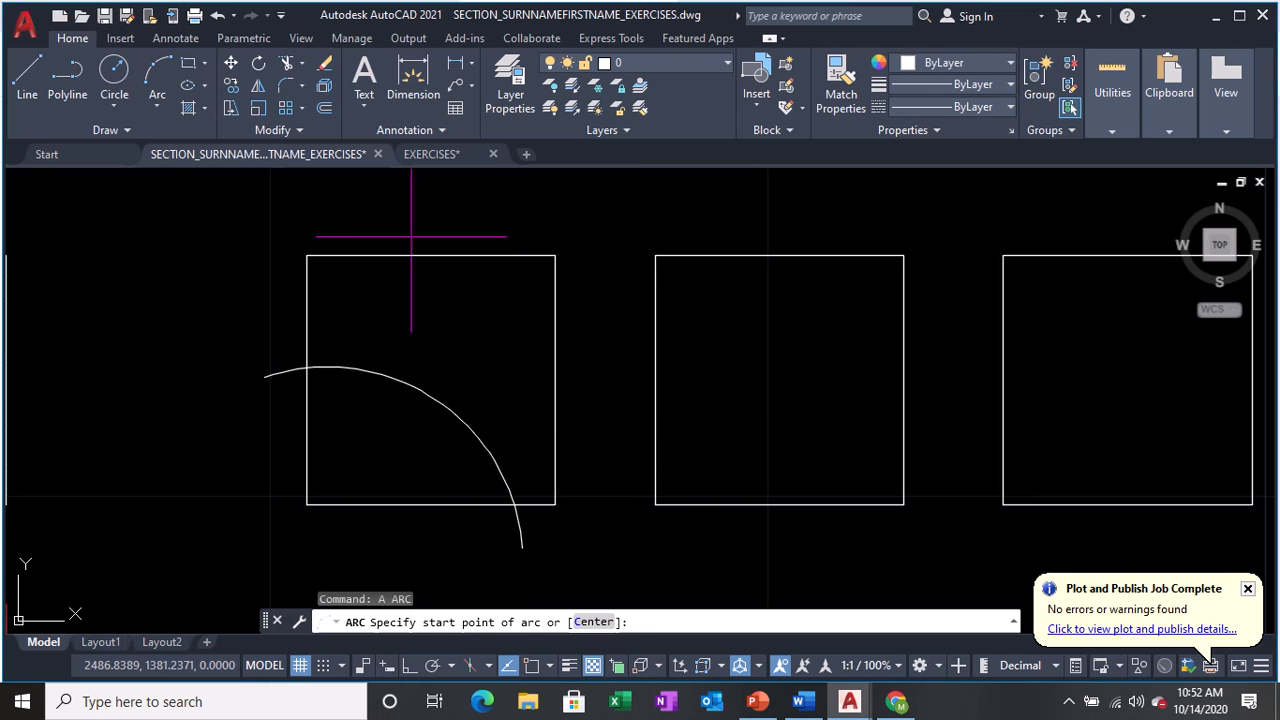
{"action": "left_click", "coordinate": [352, 228]}
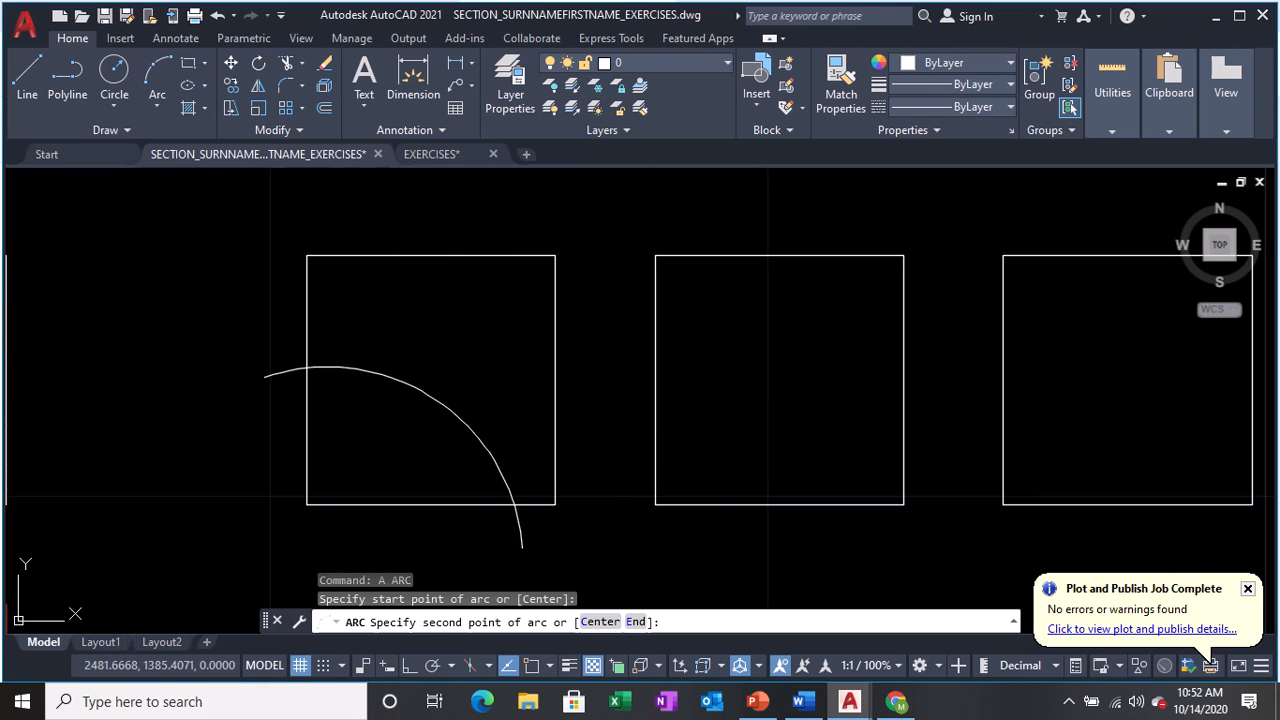
{"action": "left_click", "coordinate": [454, 338]}
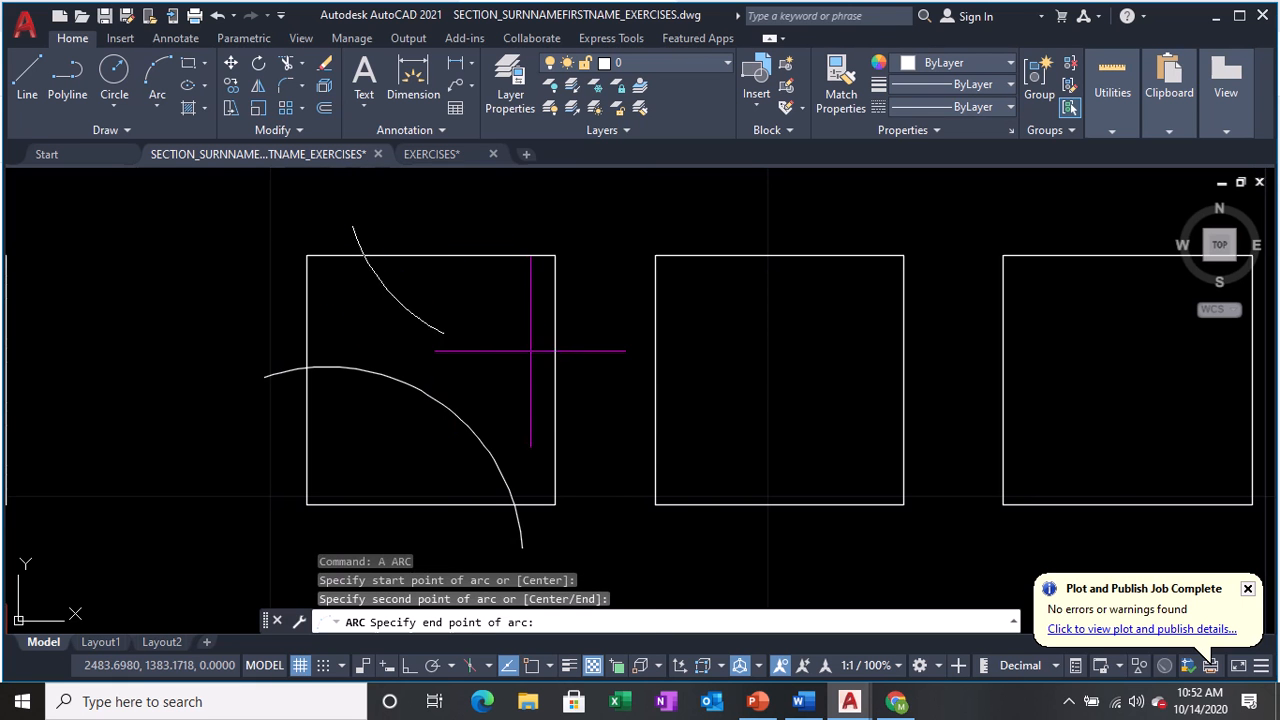
{"action": "left_click", "coordinate": [604, 340]}
Draw an arc from below the square's bottom edge up through the middle to beyond the right edge near the upper-right corner.
{"action": "type", "text": "a"}
{"action": "key", "text": "Return"}
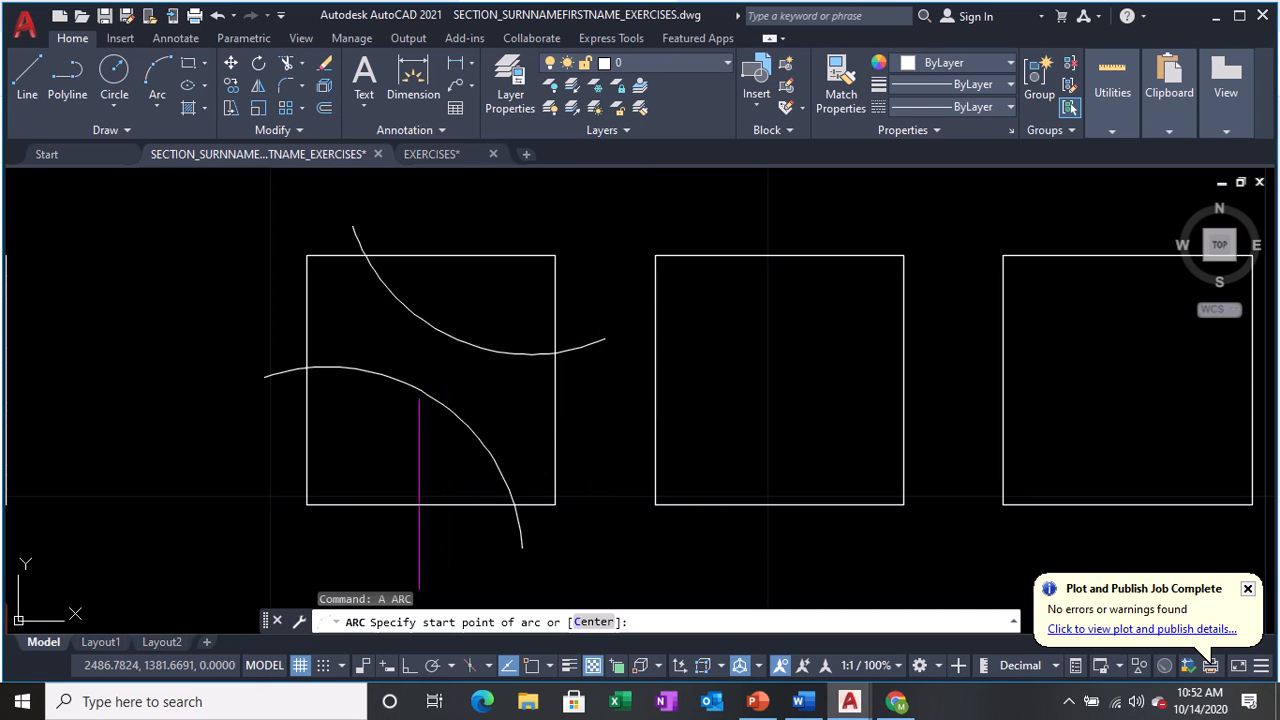
{"action": "left_click", "coordinate": [409, 529]}
{"action": "left_click", "coordinate": [439, 357]}
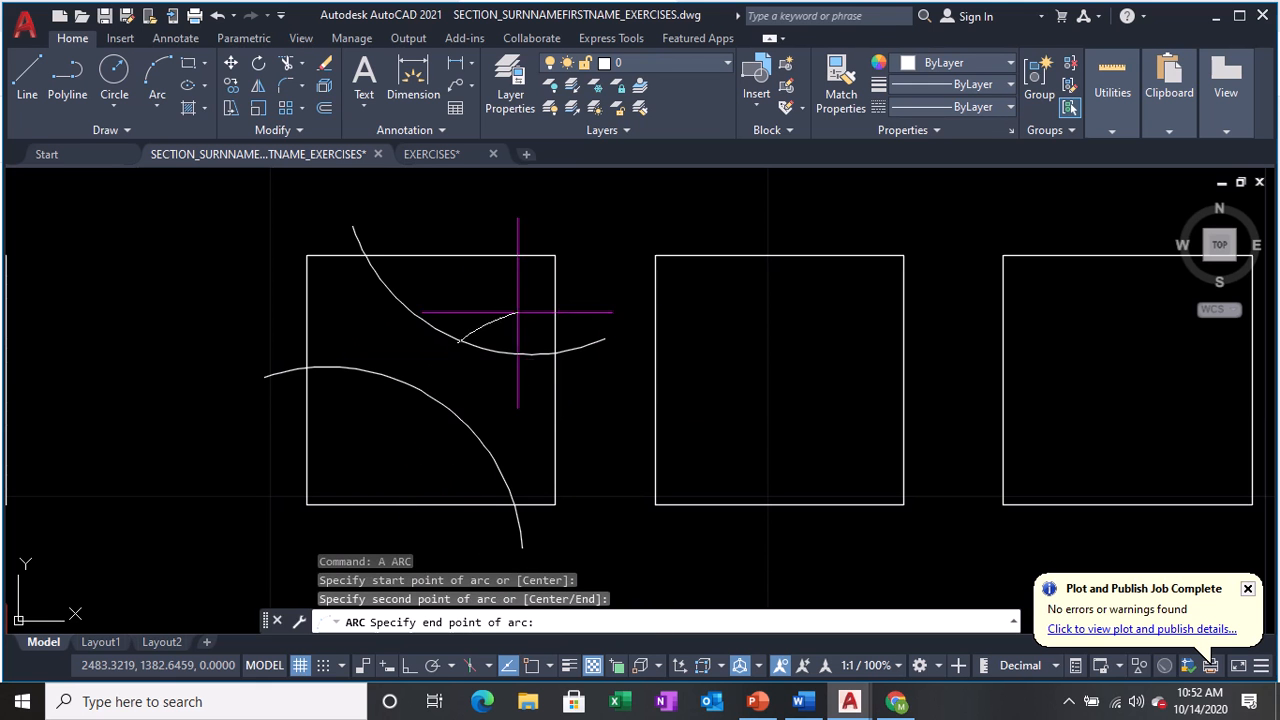
{"action": "left_click", "coordinate": [613, 289]}
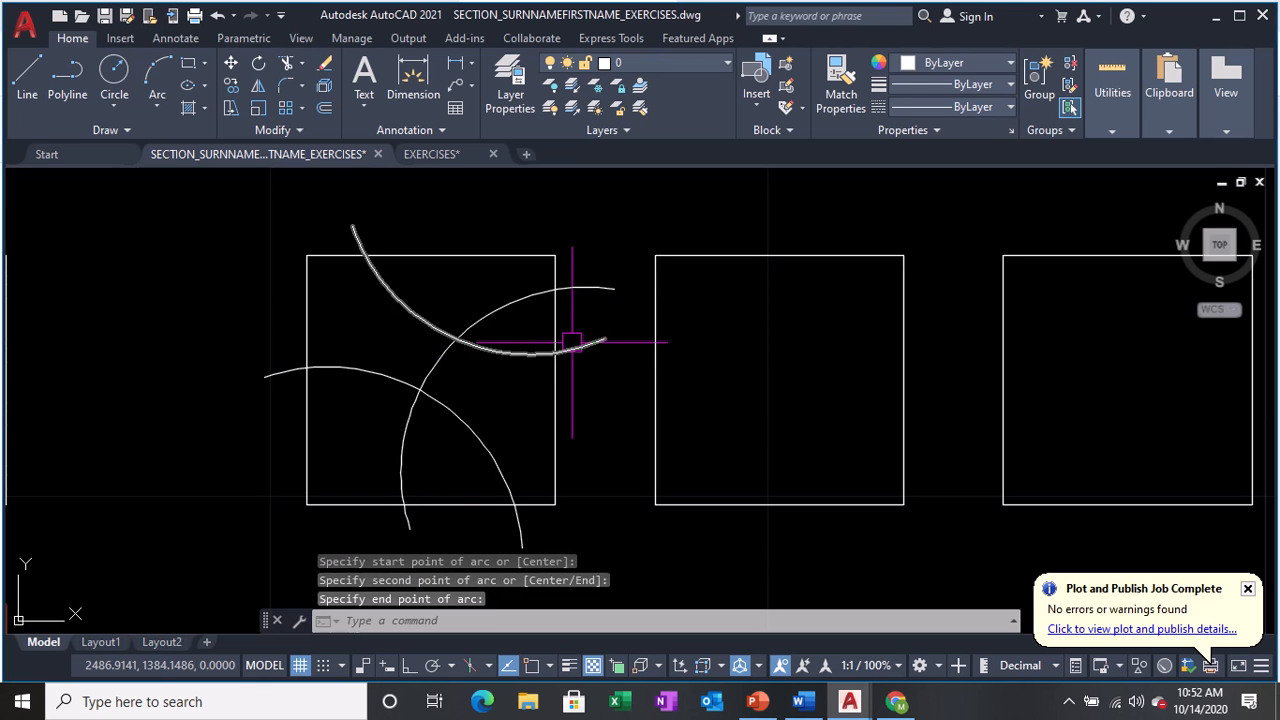
Draw a sagging arc from beyond the upper part of the square's left edge to above its top edge, right of centre.
{"action": "type", "text": "a"}
{"action": "key", "text": "Return"}
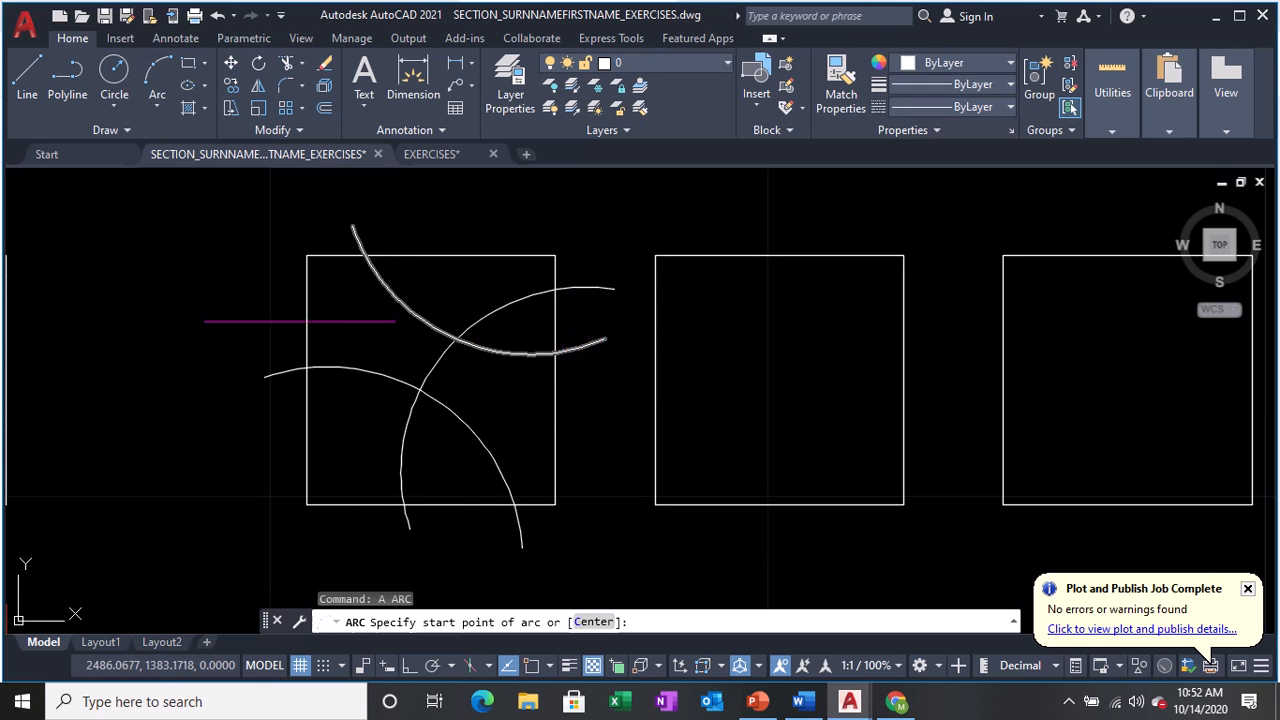
{"action": "left_click", "coordinate": [265, 285]}
{"action": "left_click", "coordinate": [352, 320]}
{"action": "left_click", "coordinate": [496, 240]}
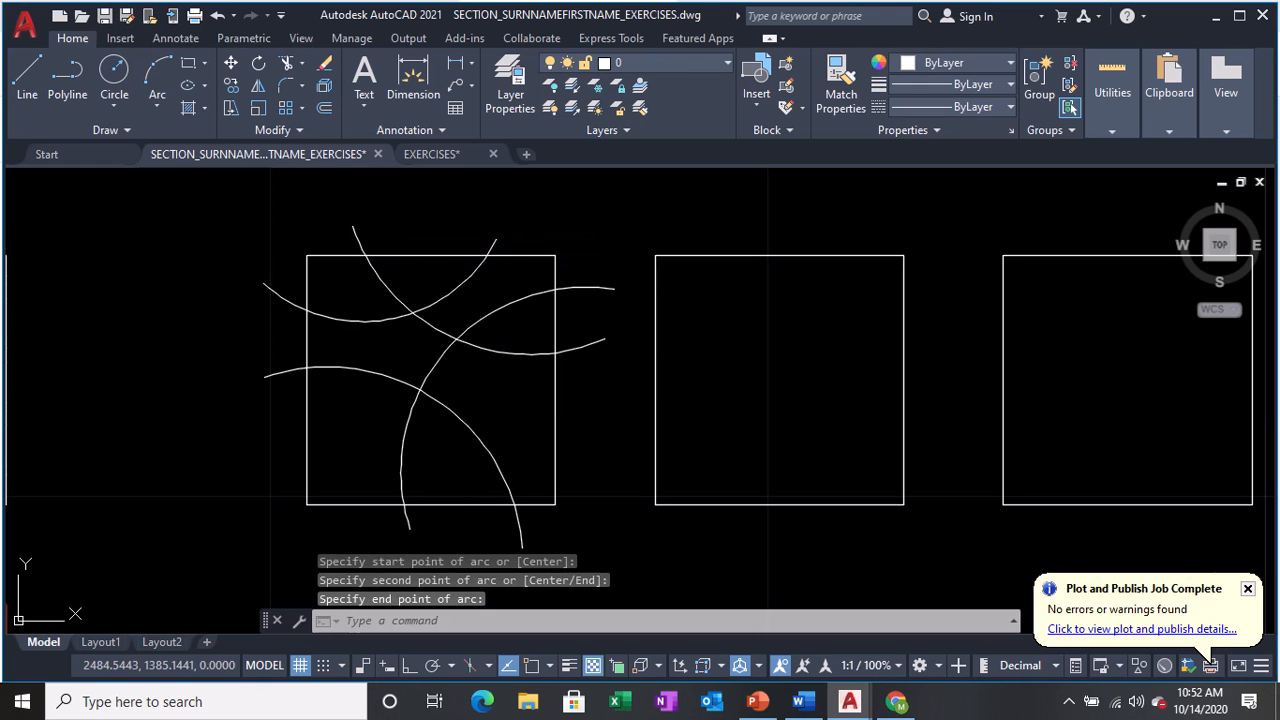
Draw a large sagging arc from beyond the lower left edge to outside the upper-right corner, and a small arc across the lower-right corner.
{"action": "key", "text": "Return"}
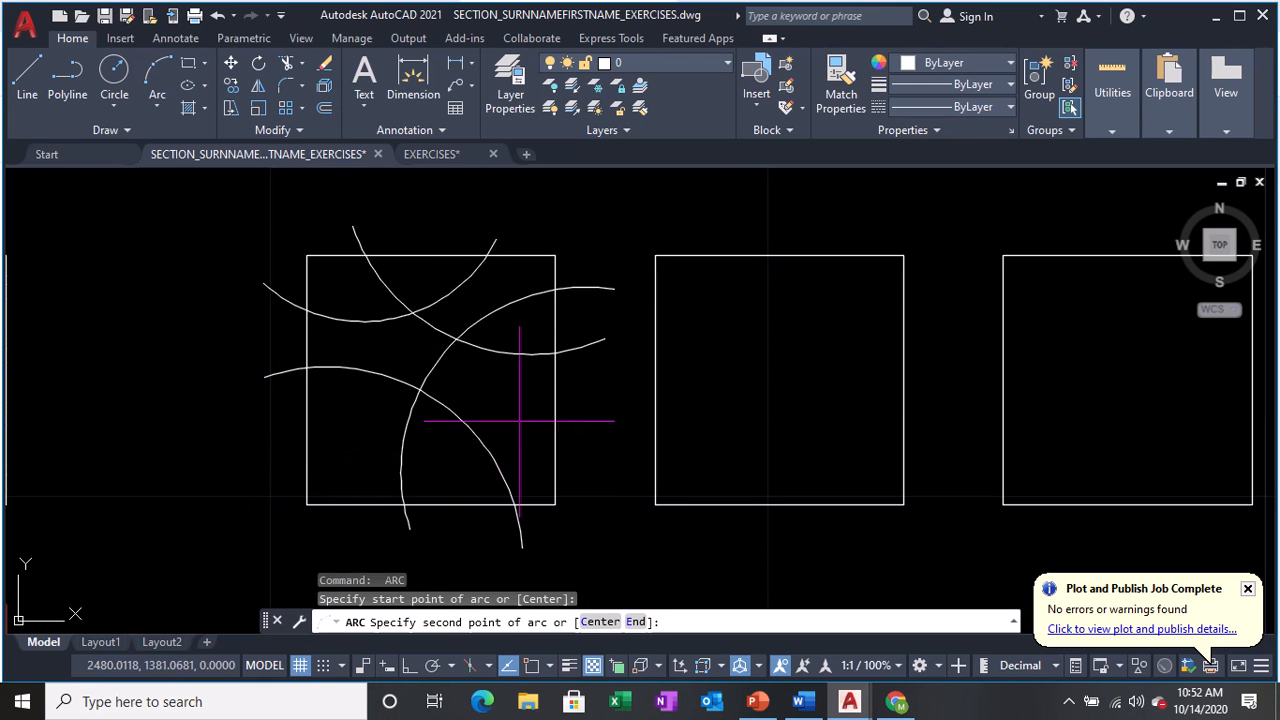
{"action": "left_click", "coordinate": [590, 330]}
{"action": "left_click", "coordinate": [615, 223]}
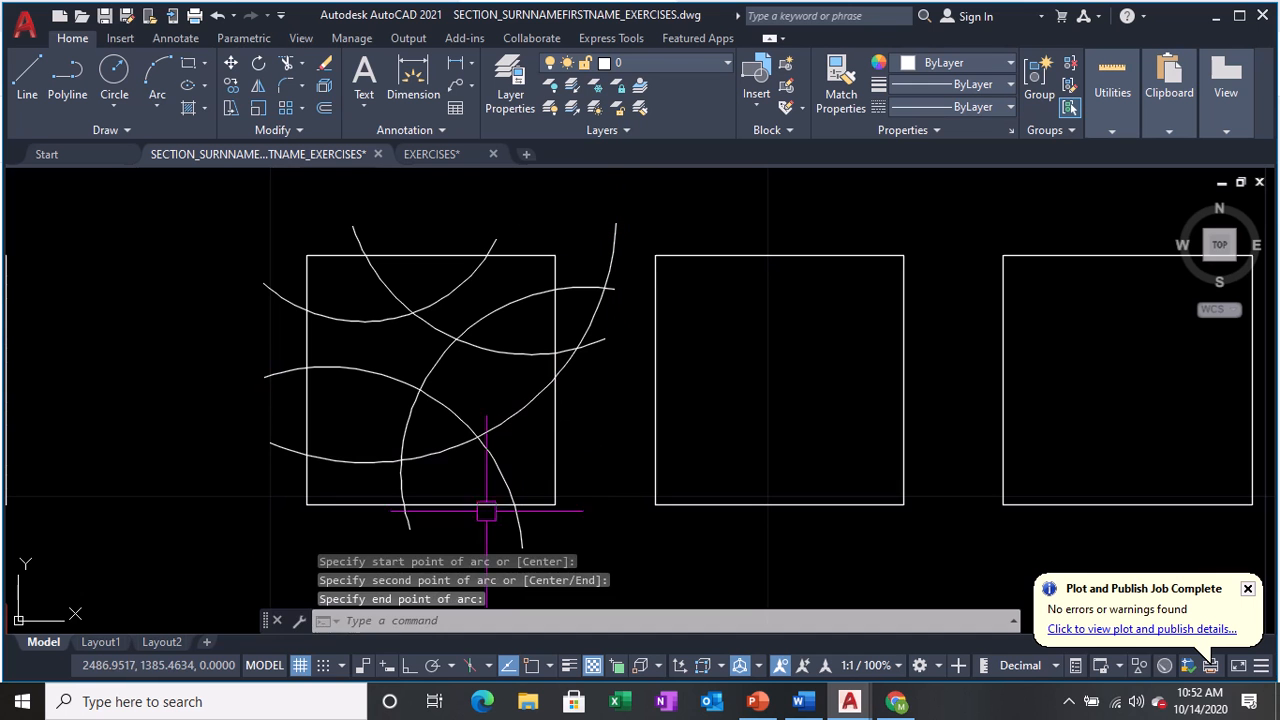
{"action": "key", "text": "Return"}
{"action": "left_click", "coordinate": [468, 527]}
{"action": "left_click", "coordinate": [513, 455]}
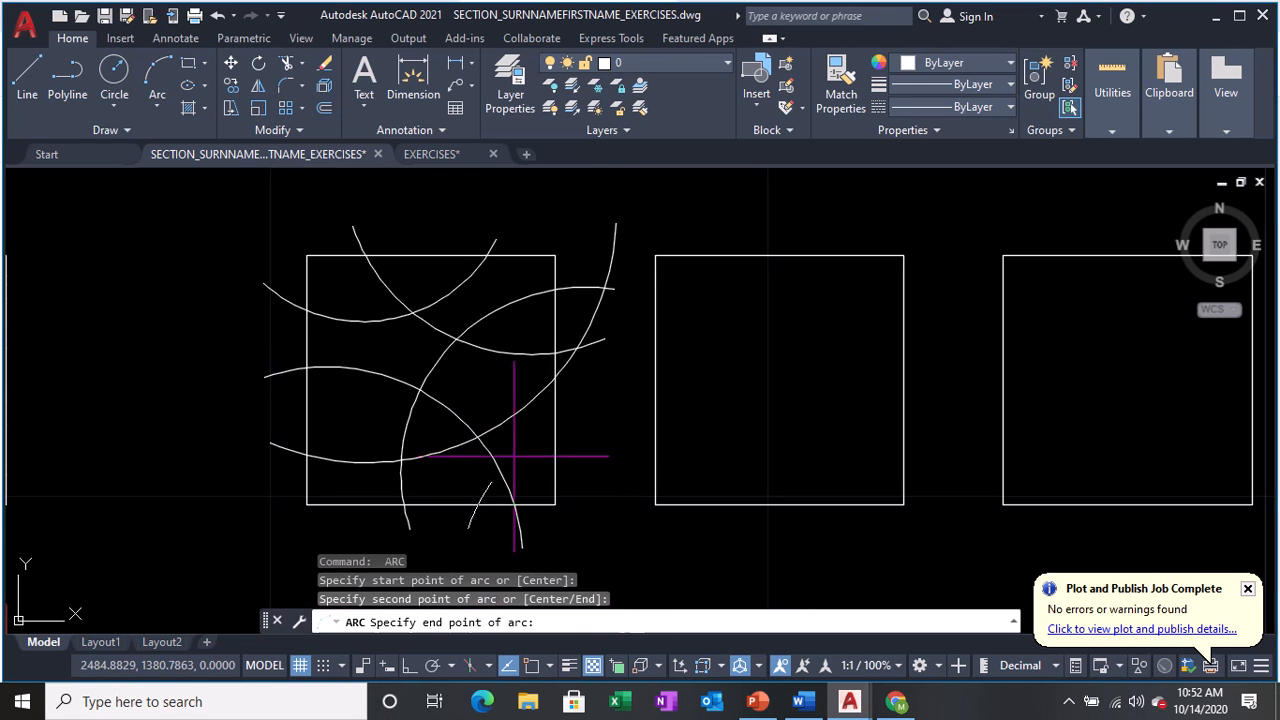
{"action": "left_click", "coordinate": [594, 441]}
Draw a small arc across the square's lower-left corner, running past the left and bottom edges.
{"action": "key", "text": "Return"}
{"action": "left_click", "coordinate": [341, 423]}
{"action": "left_click", "coordinate": [356, 462]}
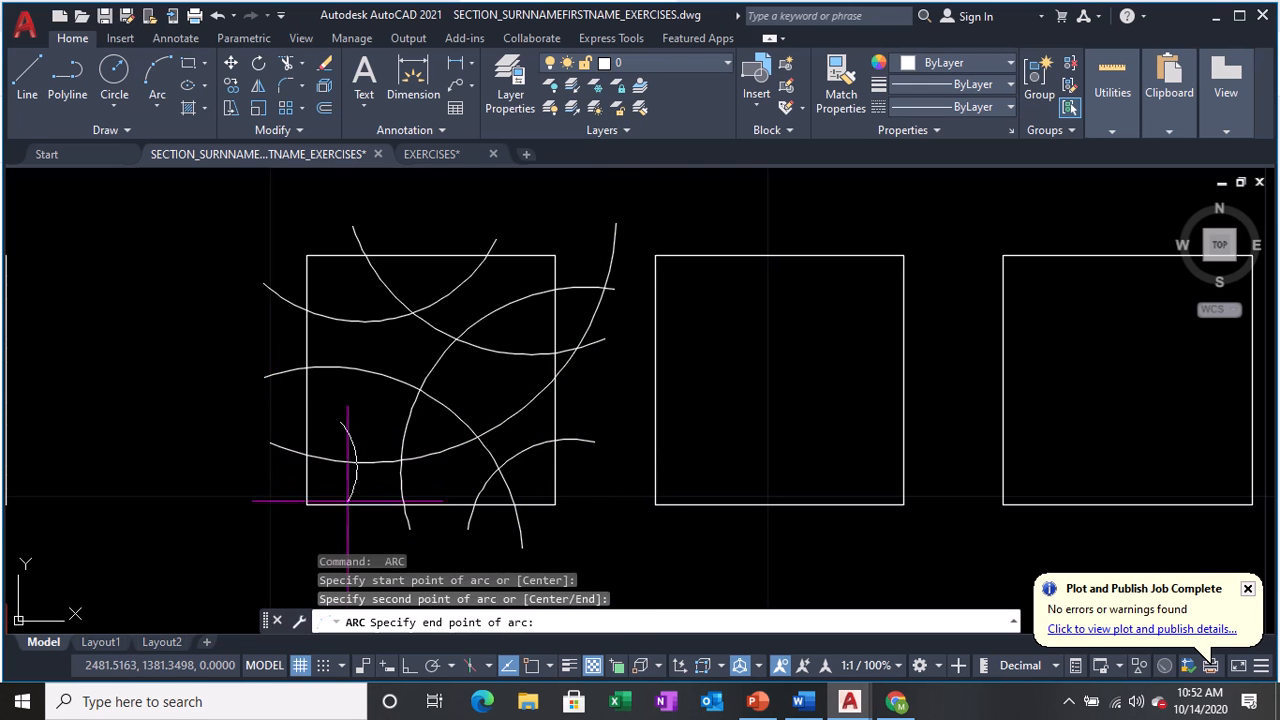
{"action": "left_click", "coordinate": [347, 523]}
{"action": "key", "text": "Return"}
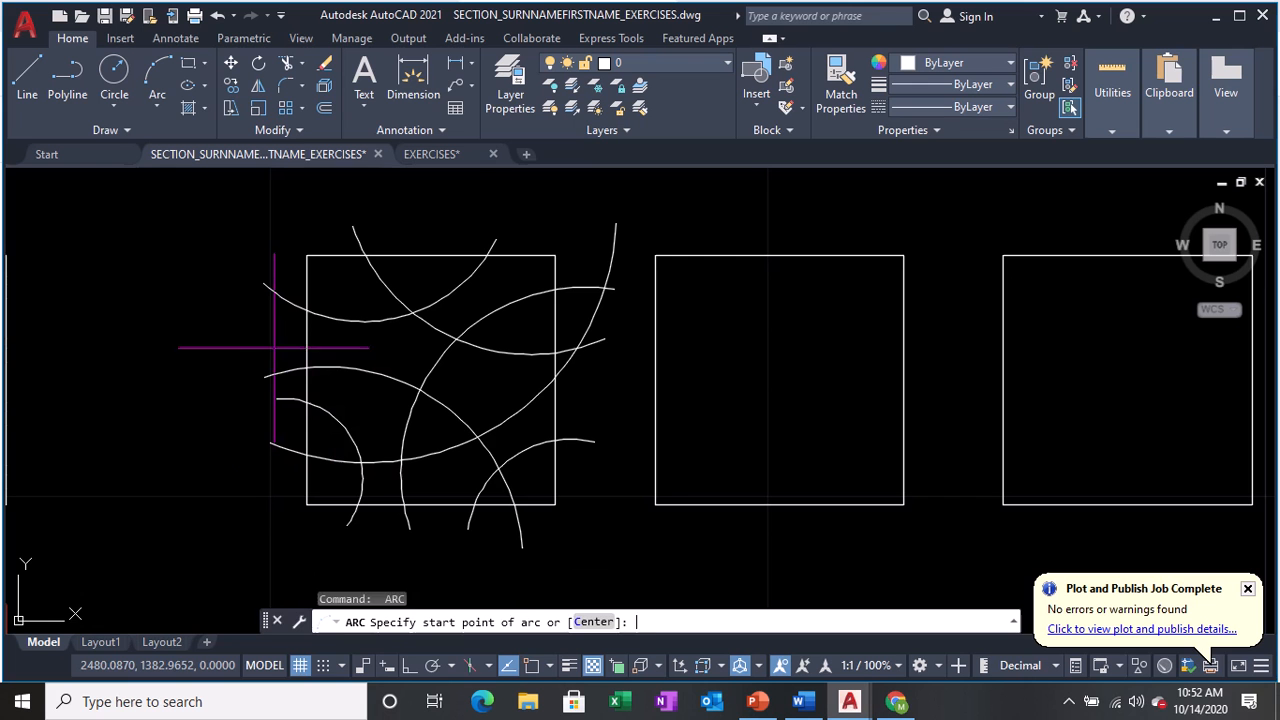
{"action": "left_click", "coordinate": [371, 336]}
{"action": "left_click", "coordinate": [255, 333]}
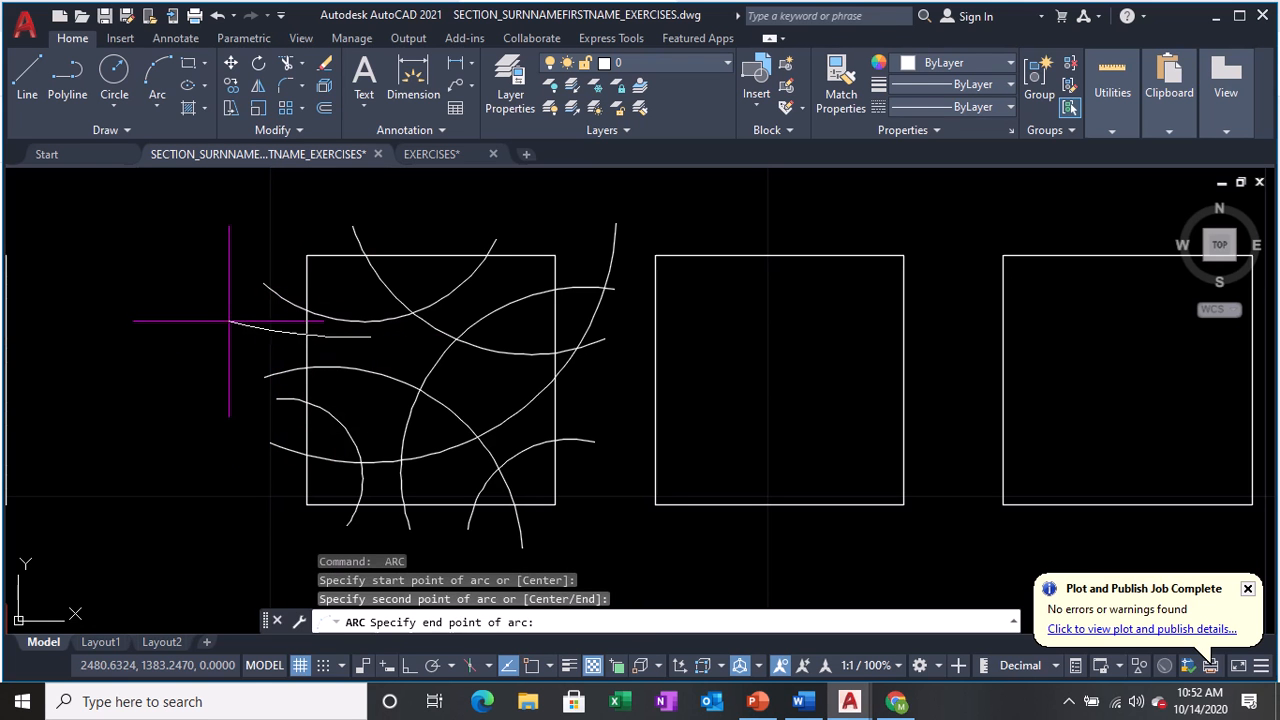
{"action": "key", "text": "Escape"}
Draw an arc across the square's upper-left corner, from beyond the left edge to above the top edge.
{"action": "type", "text": "a"}
{"action": "key", "text": "Return"}
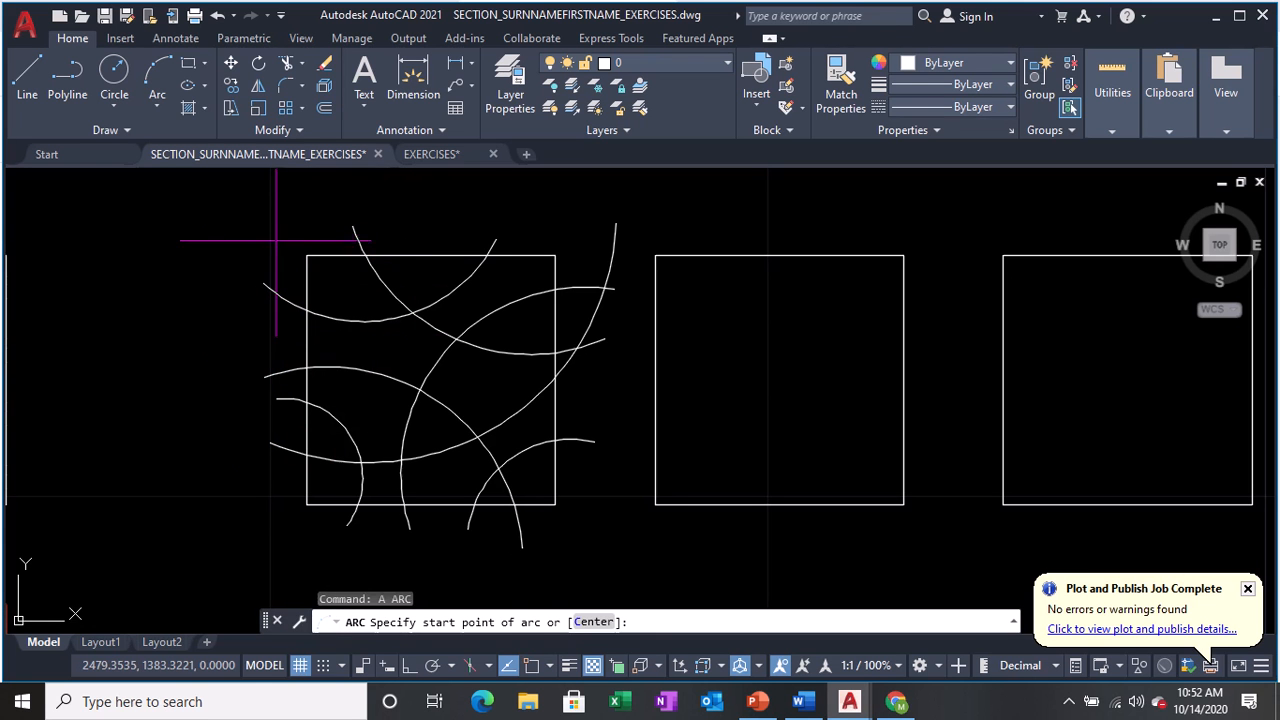
{"action": "left_click", "coordinate": [308, 340]}
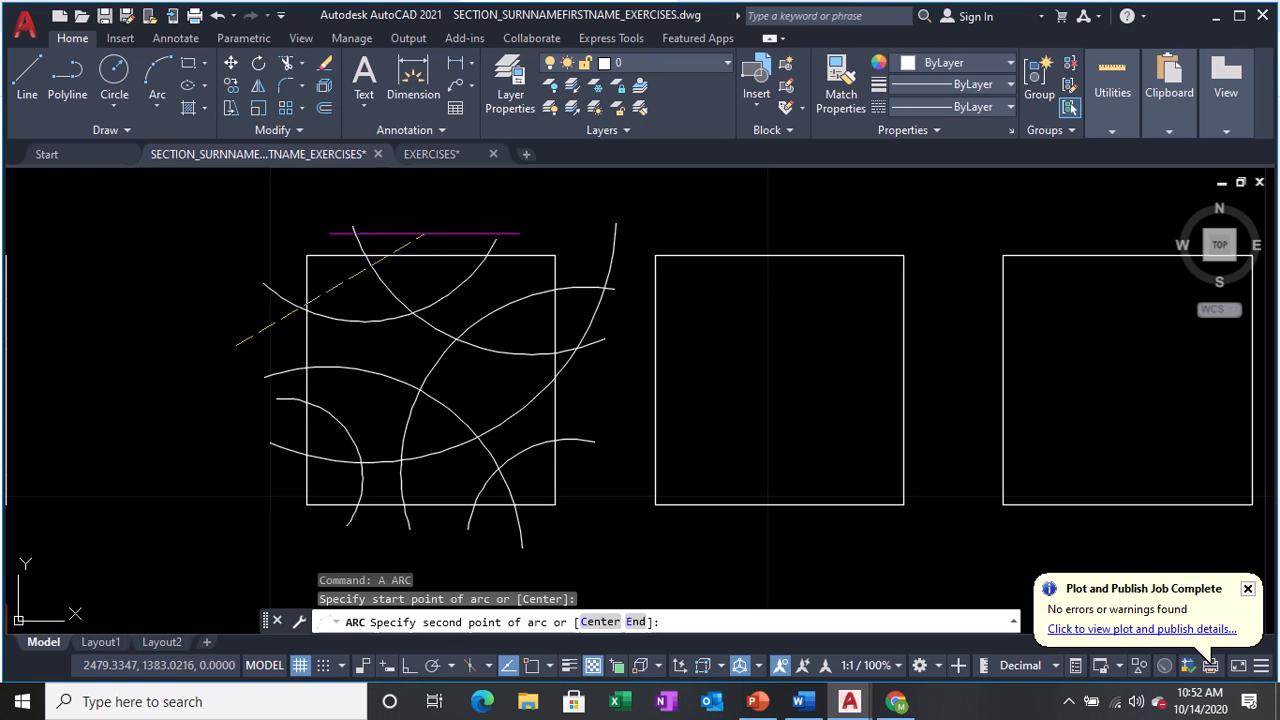
{"action": "left_click", "coordinate": [367, 285]}
{"action": "left_click", "coordinate": [390, 217]}
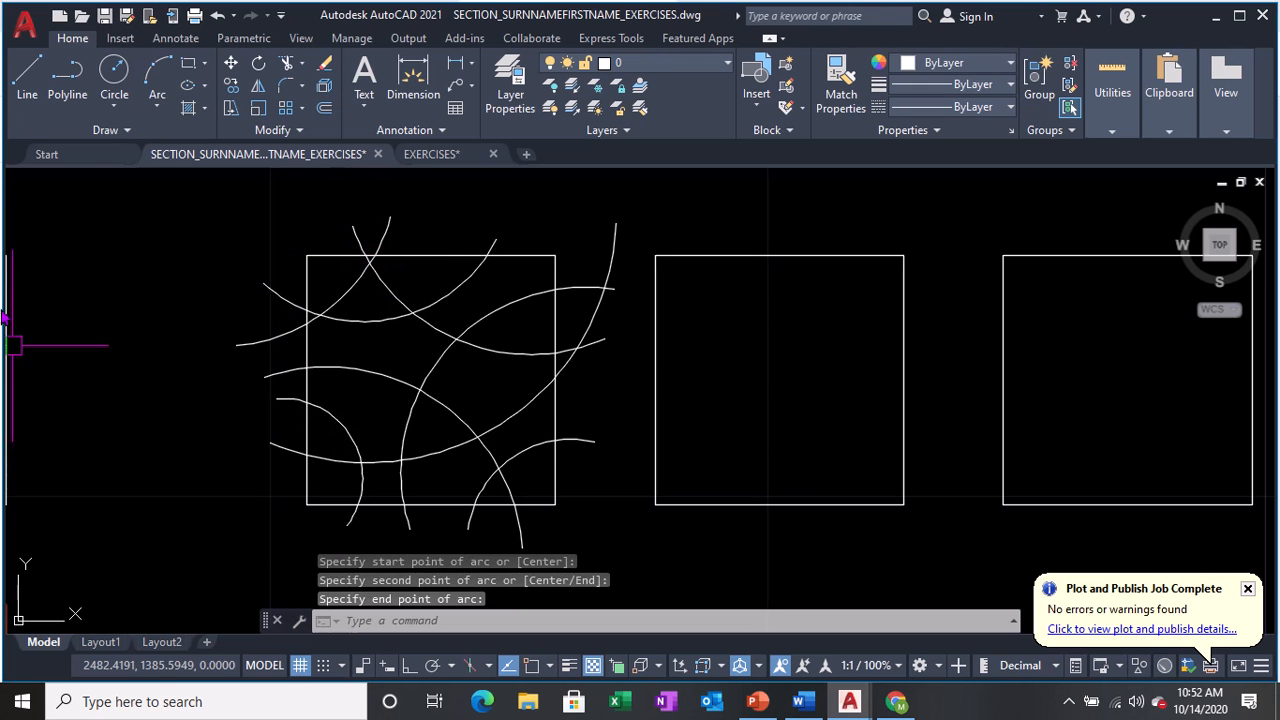
Trim all arc ends that extend outside the square's four edges.
{"action": "type", "text": "tr"}
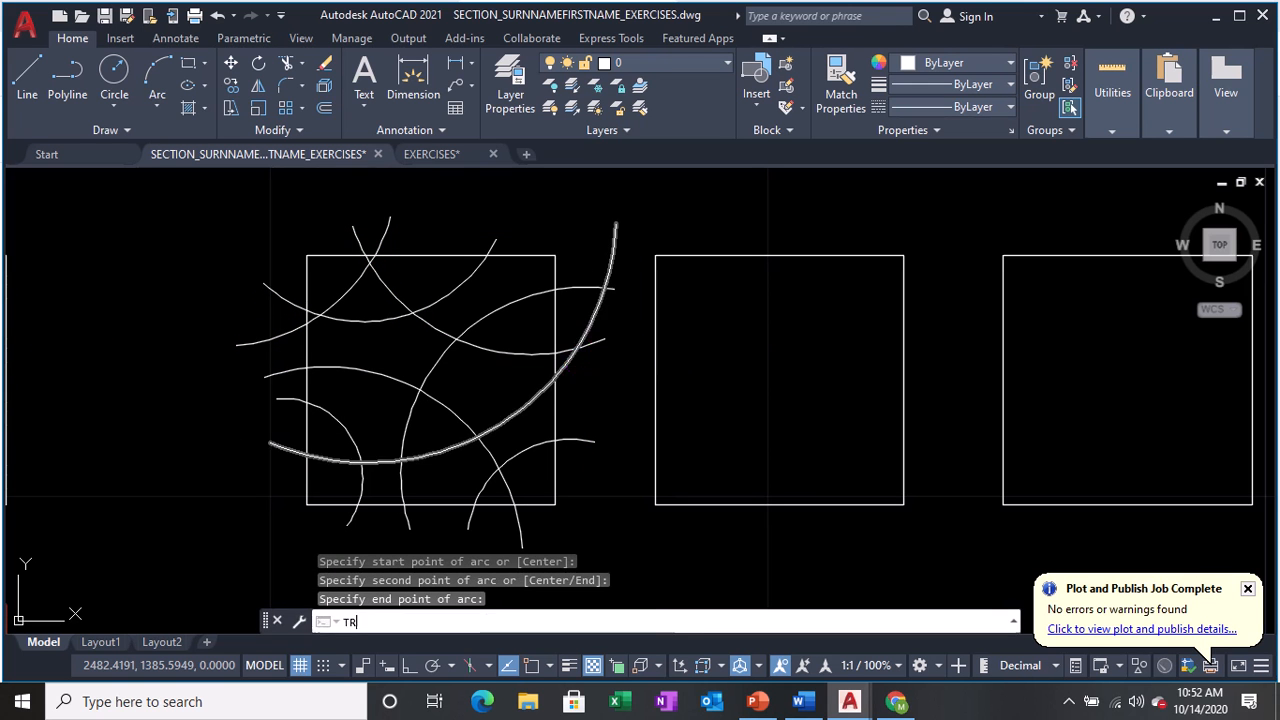
{"action": "key", "text": "Return"}
{"action": "left_click", "coordinate": [597, 319]}
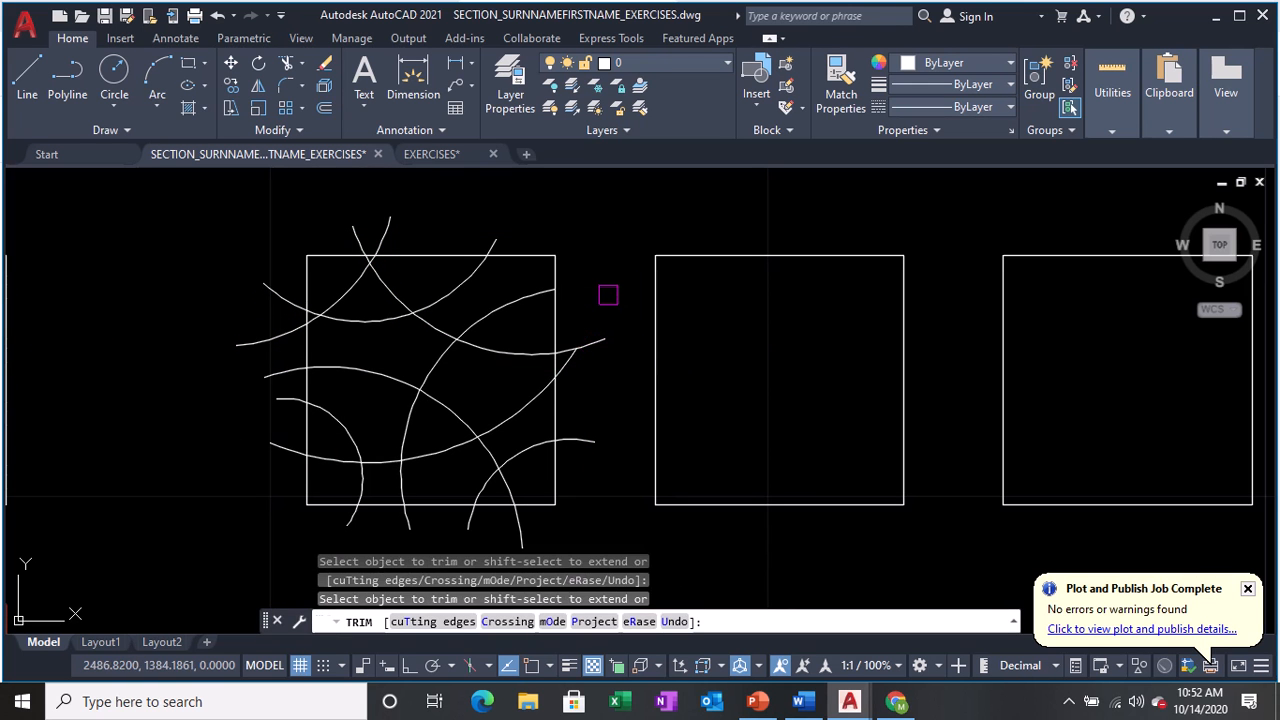
{"action": "left_click", "coordinate": [580, 347]}
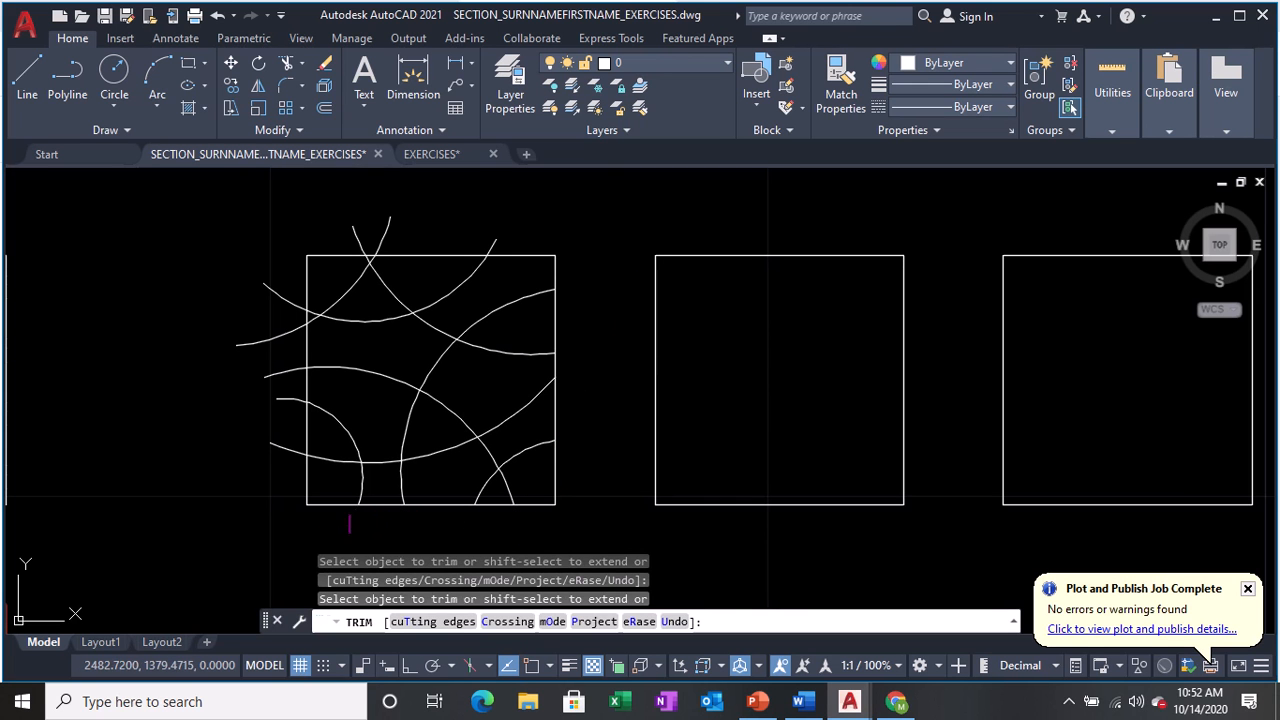
{"action": "mouse_move", "coordinate": [290, 396]}
{"action": "left_mouse_down"}
{"action": "mouse_move", "coordinate": [196, 377]}
{"action": "mouse_move", "coordinate": [276, 380]}
{"action": "left_mouse_up"}
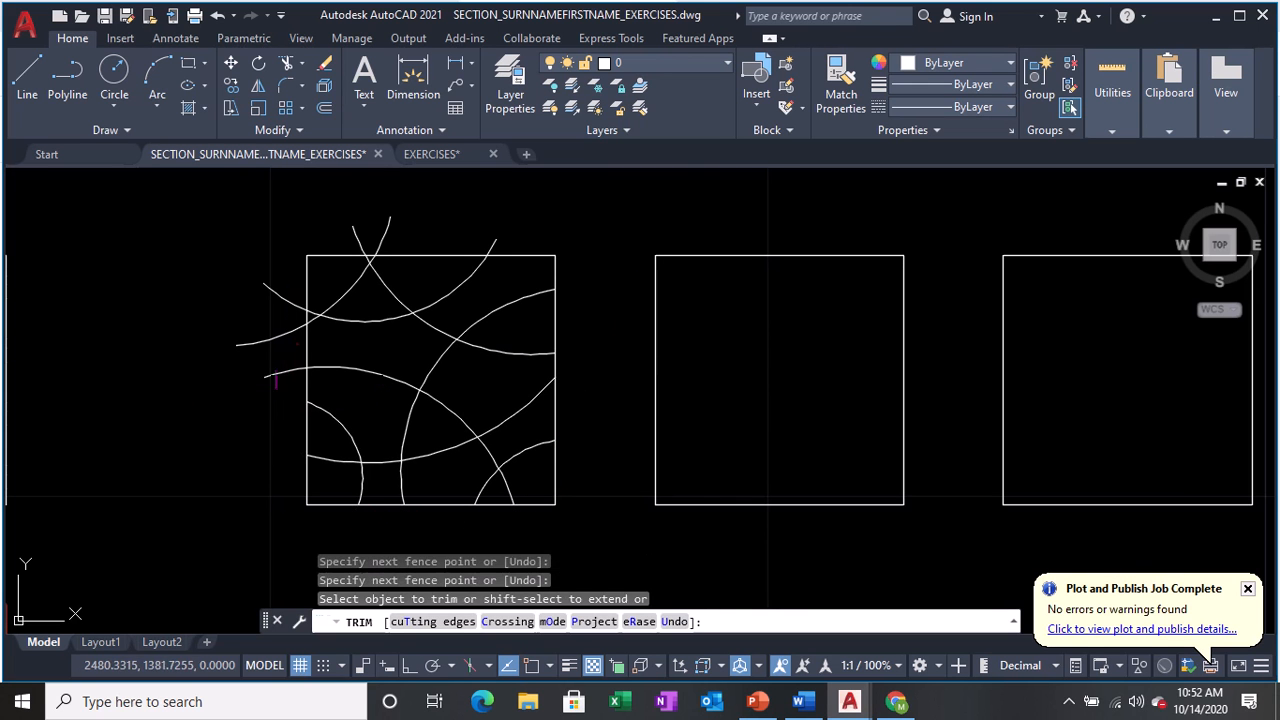
{"action": "left_click", "coordinate": [262, 337]}
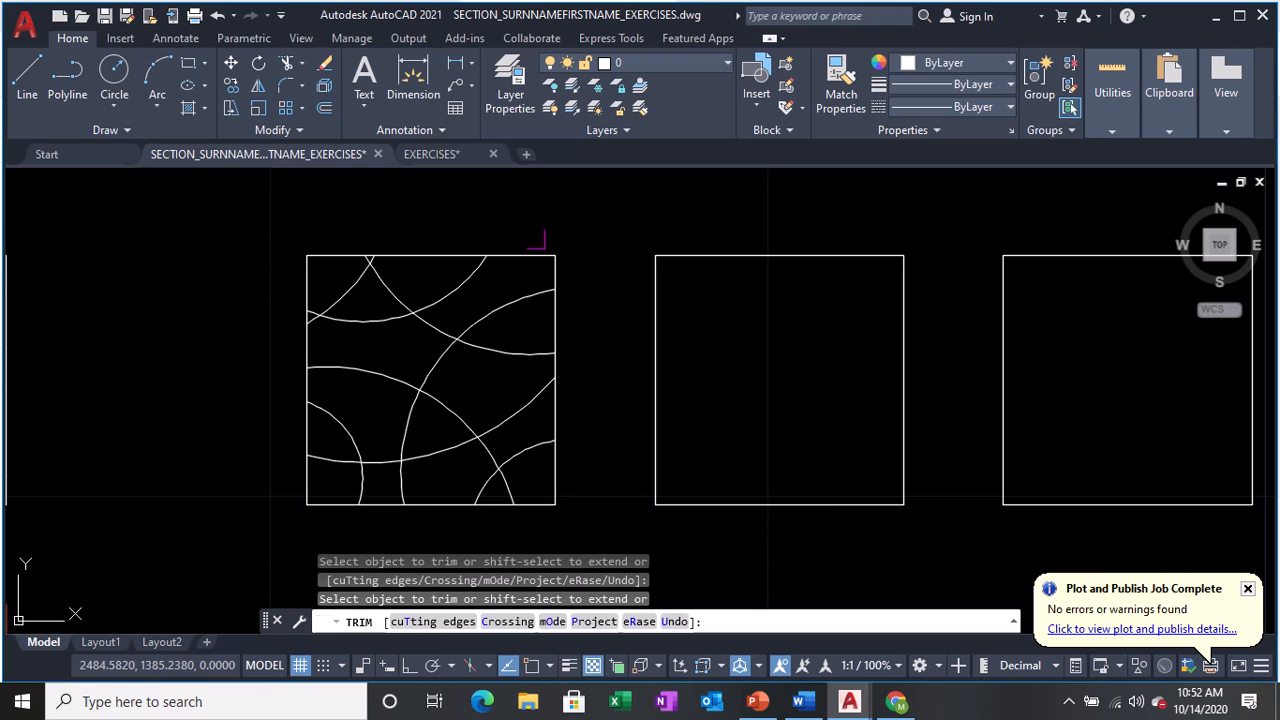
{"action": "key", "text": "Return"}
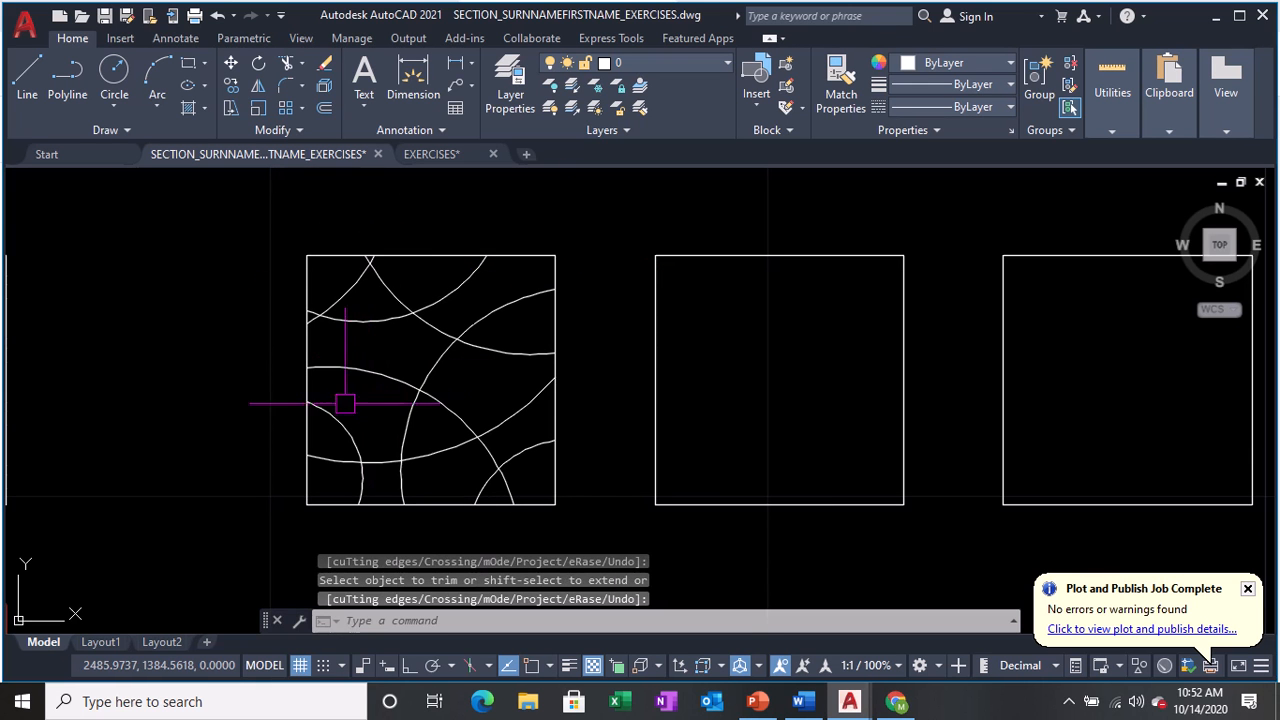
Apply the green-to-cream gradient to the lower-left corner piece, left-middle band, right-middle band, bottom-centre region and lower-right corner.
{"action": "type", "text": "GD"}
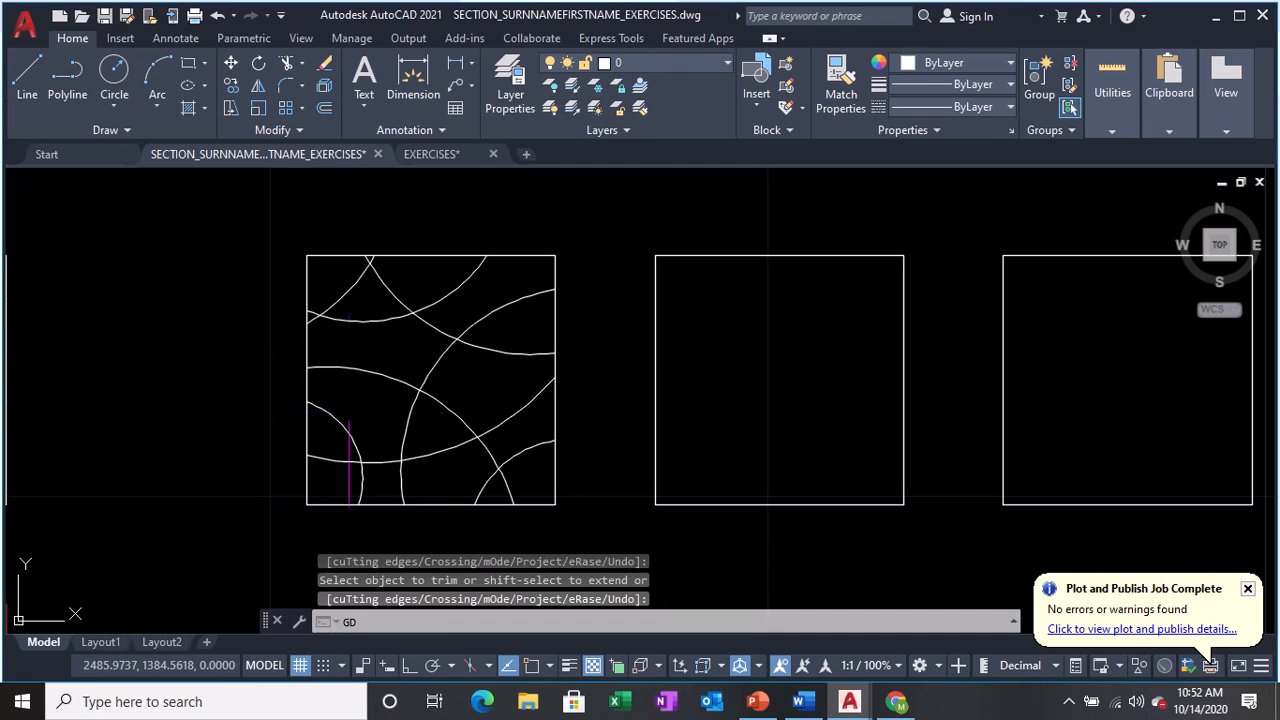
{"action": "key", "text": "Return"}
{"action": "left_click", "coordinate": [330, 470]}
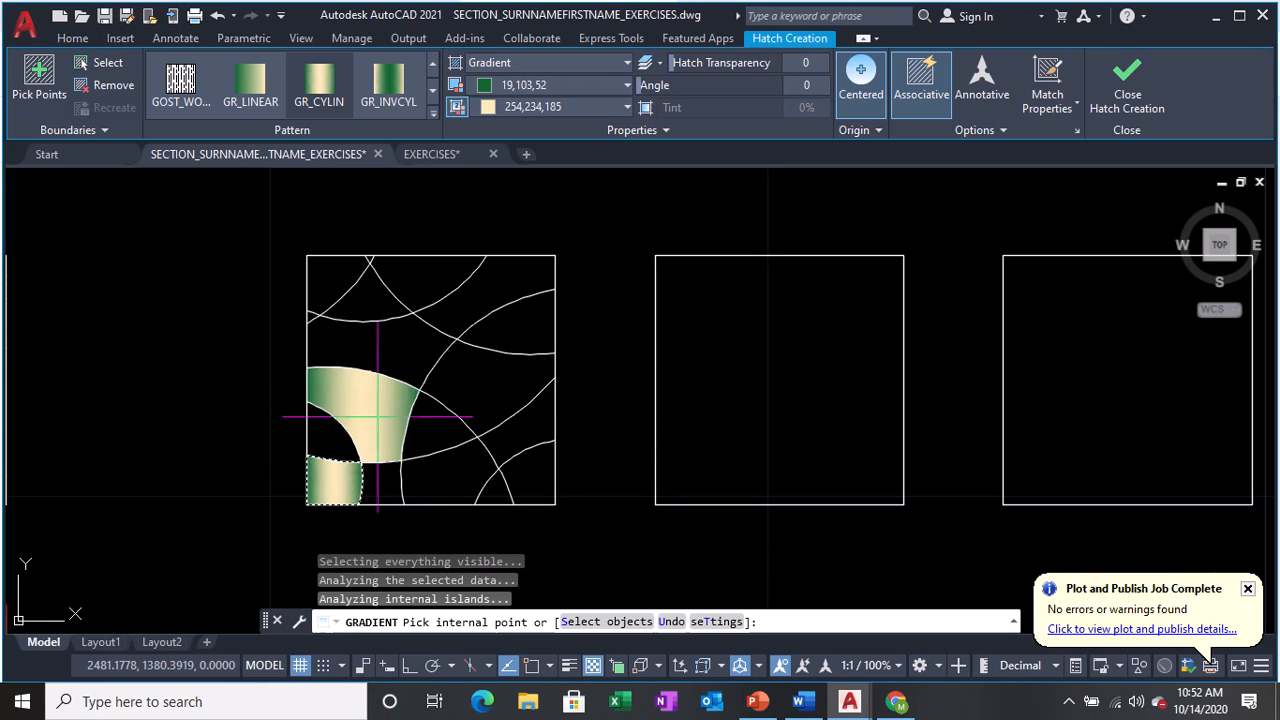
{"action": "left_click", "coordinate": [377, 417]}
{"action": "left_click", "coordinate": [485, 384]}
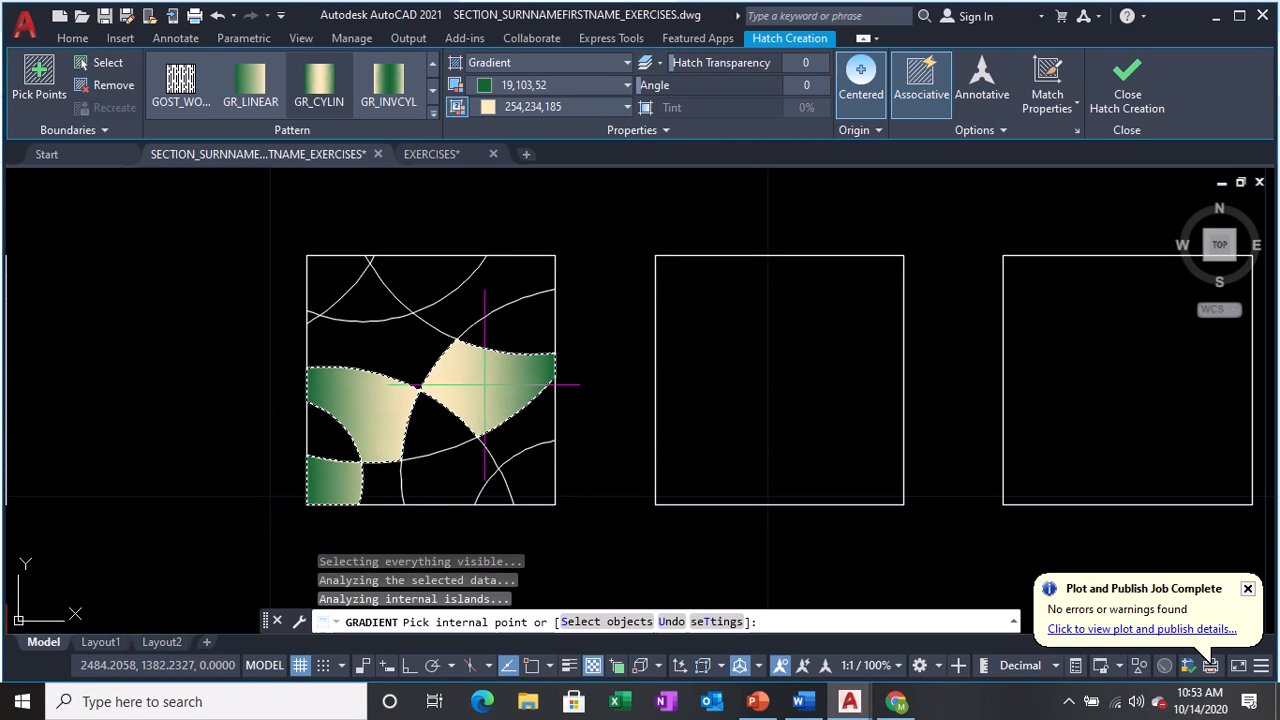
{"action": "left_click", "coordinate": [470, 478]}
{"action": "left_click", "coordinate": [523, 475]}
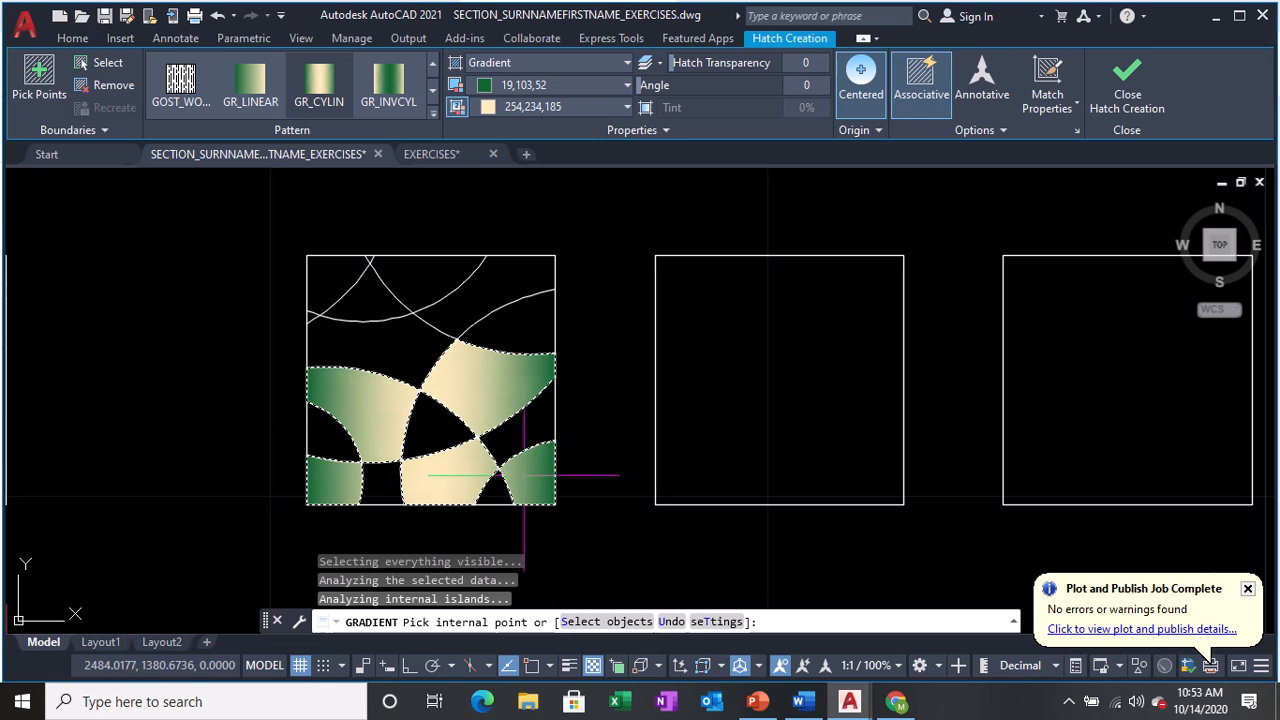
Extend the gradient to the upper-right band, the upper-left triangular region and the small sliver on the square's left edge.
{"action": "left_click", "coordinate": [498, 277]}
{"action": "left_click", "coordinate": [366, 290]}
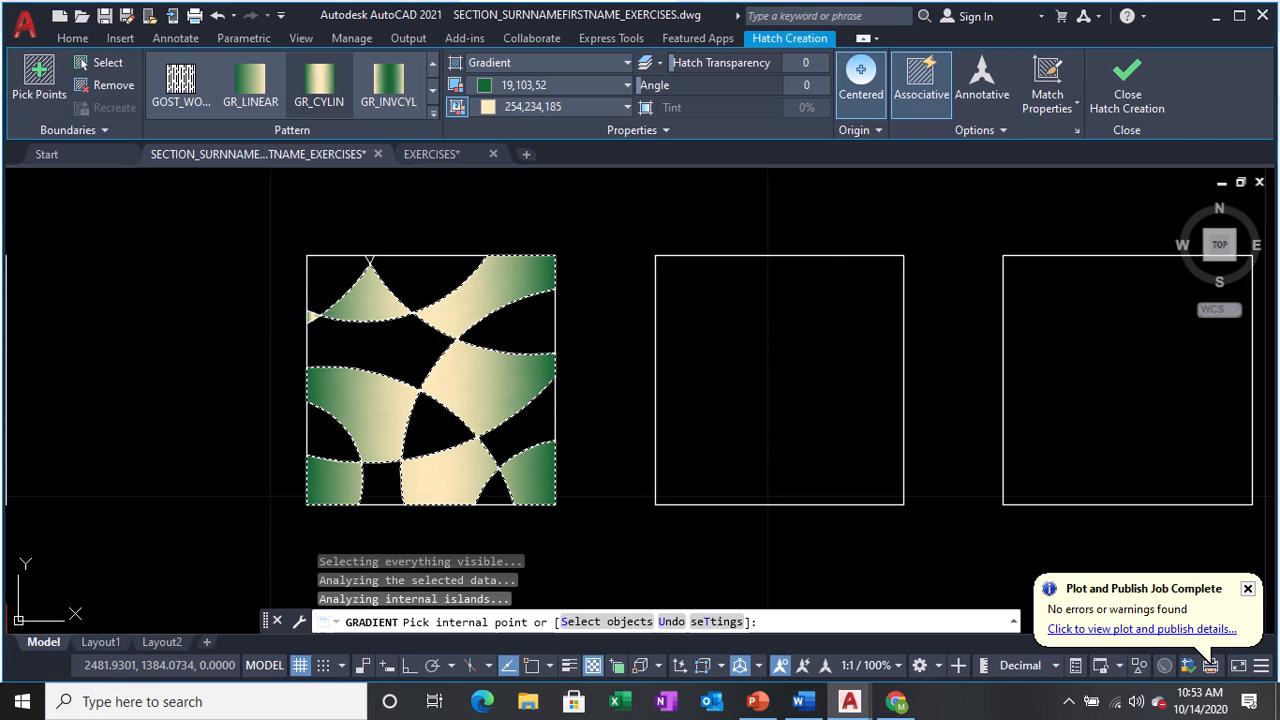
{"action": "left_click", "coordinate": [311, 316]}
{"action": "left_click", "coordinate": [796, 370]}
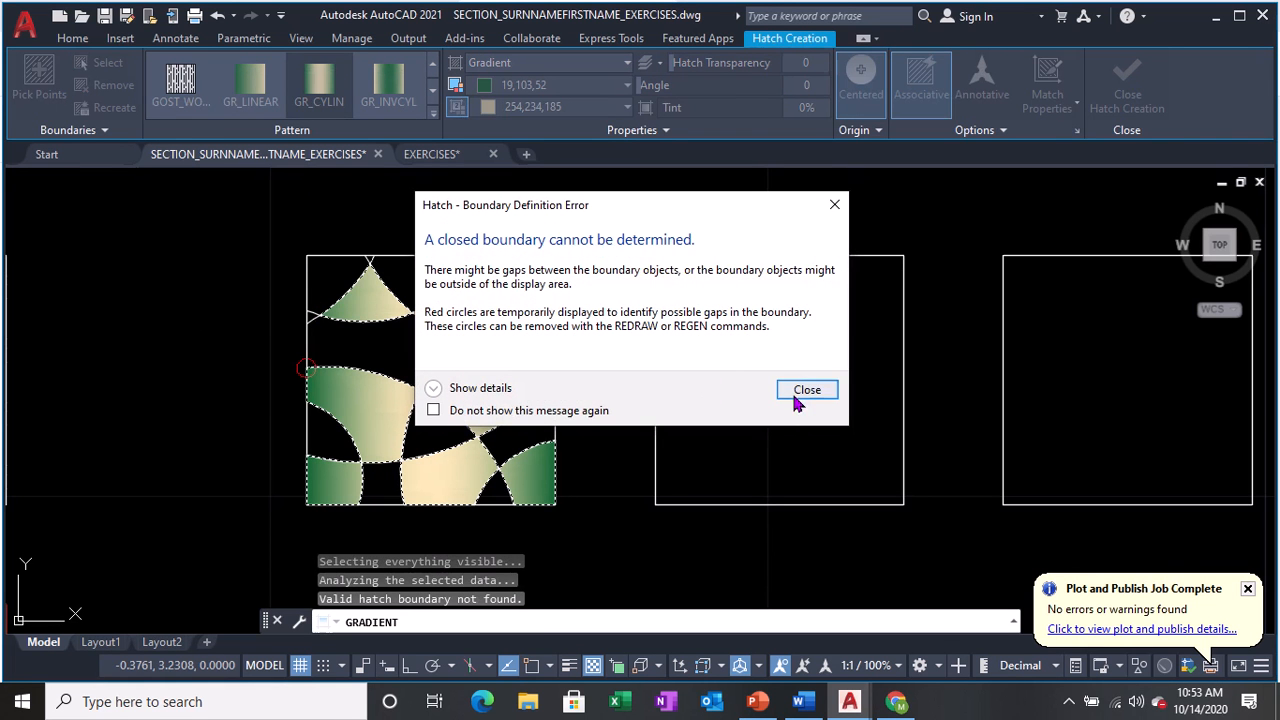
{"action": "left_click", "coordinate": [806, 390]}
{"action": "scroll", "coordinate": [300, 325], "scroll_direction": "up", "scroll_amount": 4}
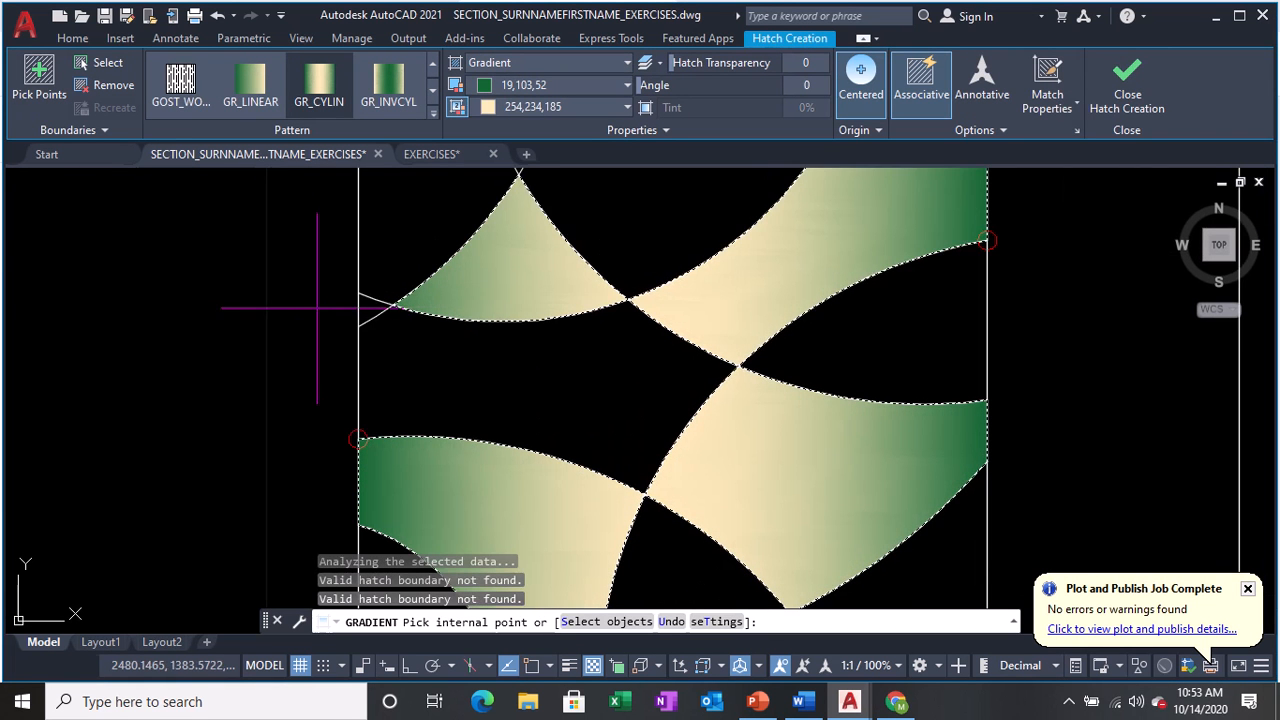
{"action": "left_click", "coordinate": [379, 293]}
{"action": "scroll", "coordinate": [380, 300], "scroll_direction": "down", "scroll_amount": 2}
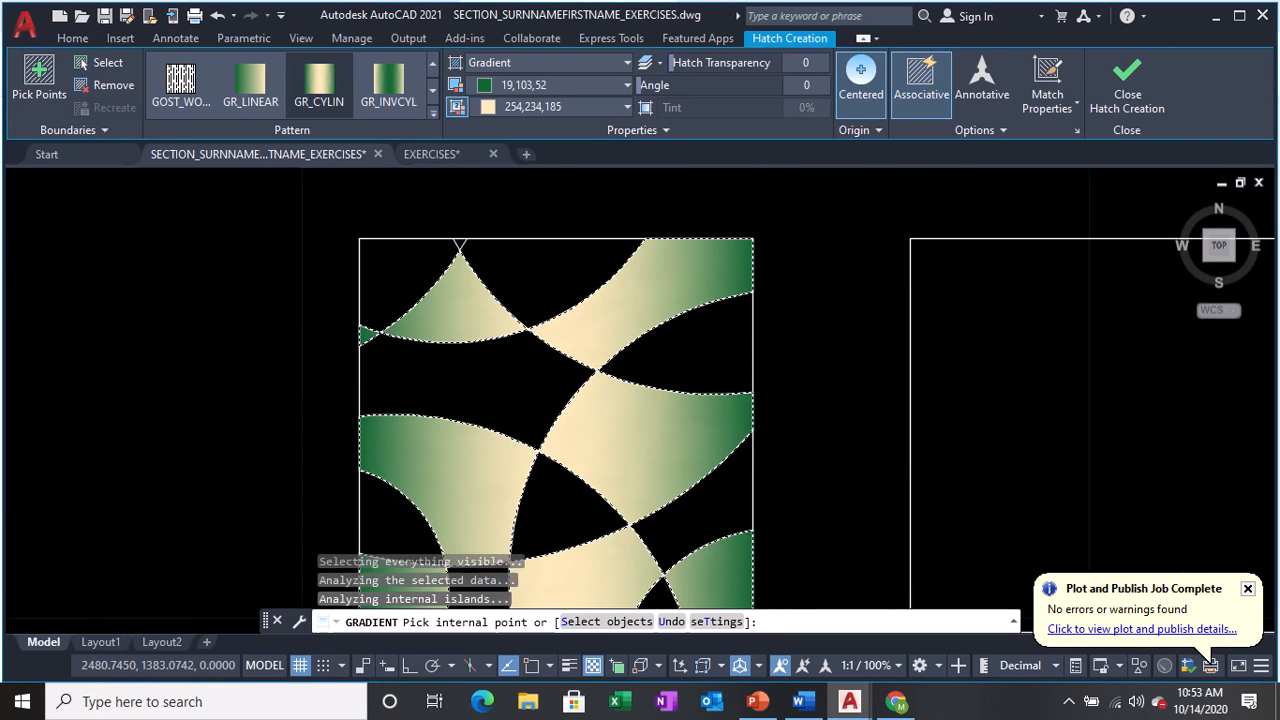
Finish the gradient hatch as an angled GR_INVCYL fill using colours 115,7,29 and 205,105,40.
{"action": "scroll", "coordinate": [452, 246], "scroll_direction": "up", "scroll_amount": 4}
{"action": "scroll", "coordinate": [423, 250], "scroll_direction": "down", "scroll_amount": 5}
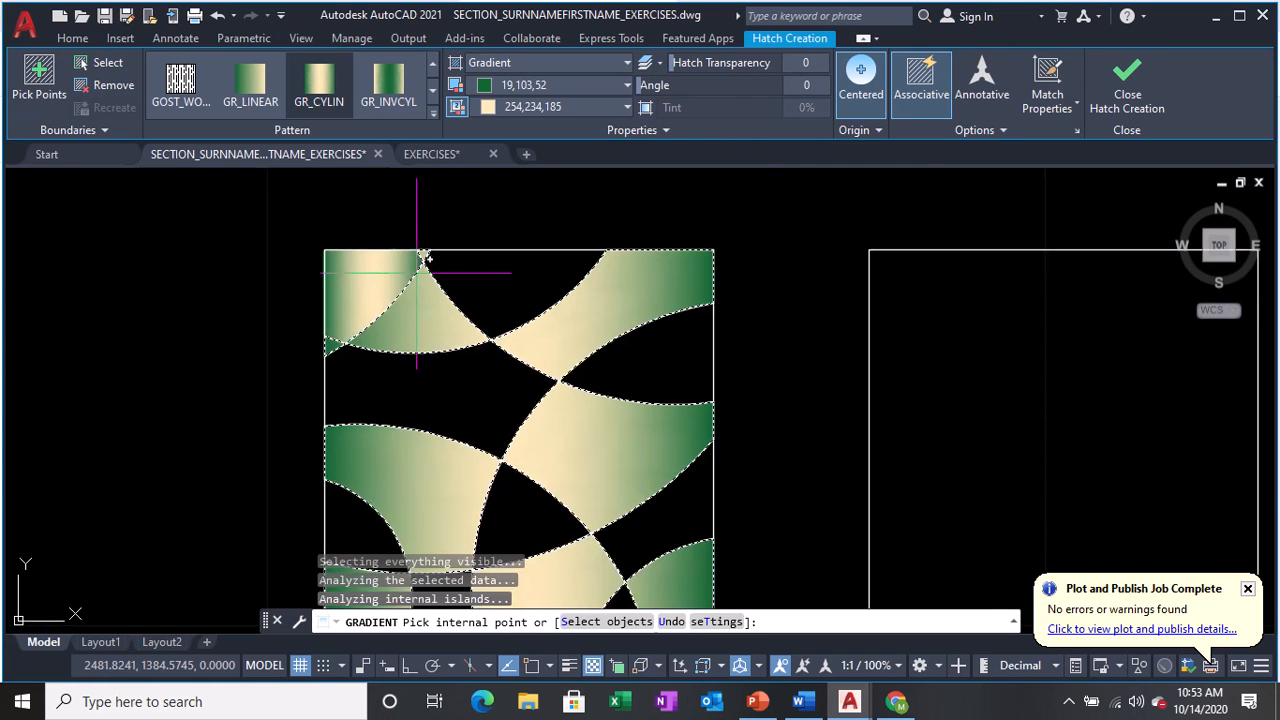
{"action": "left_click", "coordinate": [530, 107]}
{"action": "left_click", "coordinate": [527, 135]}
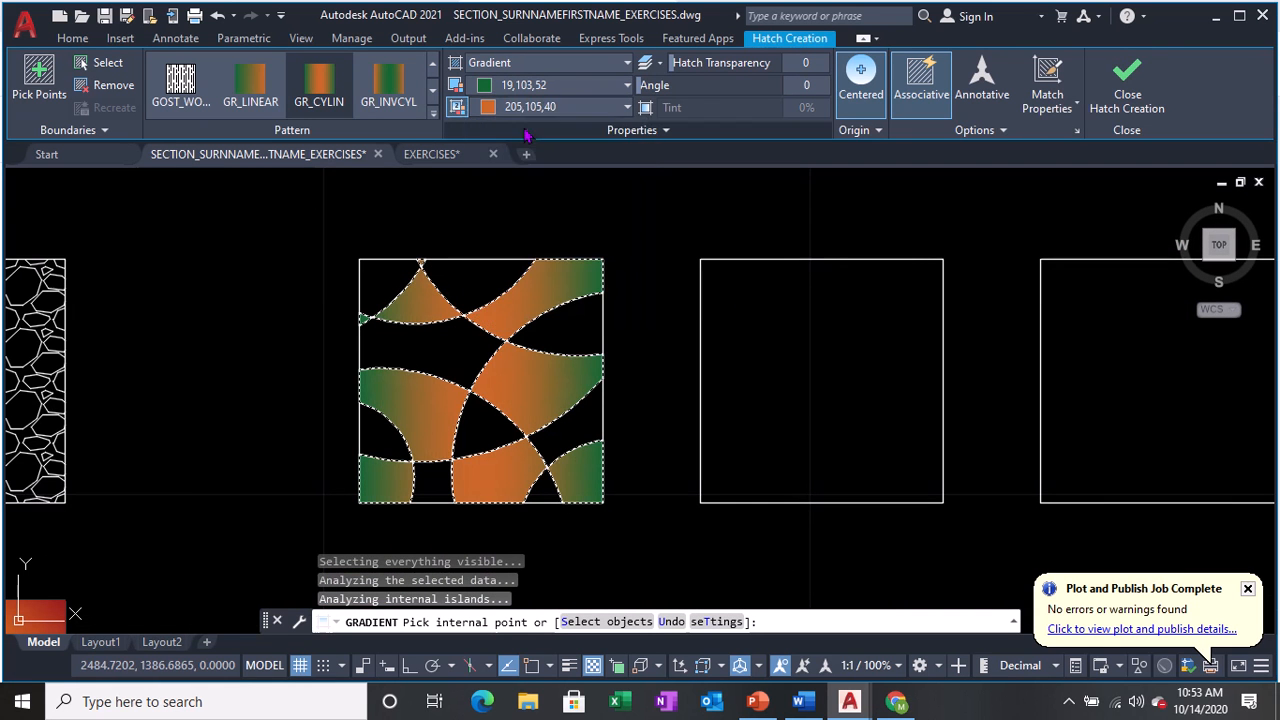
{"action": "left_click", "coordinate": [508, 89]}
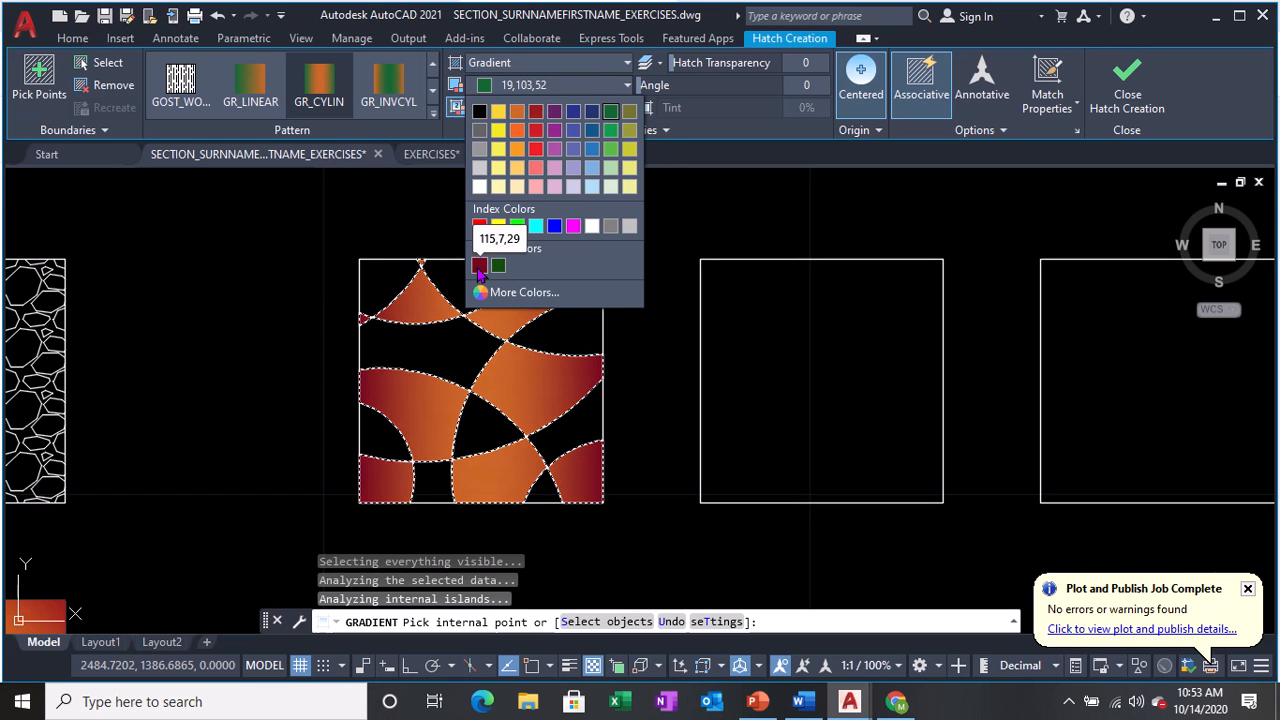
{"action": "left_click", "coordinate": [479, 267]}
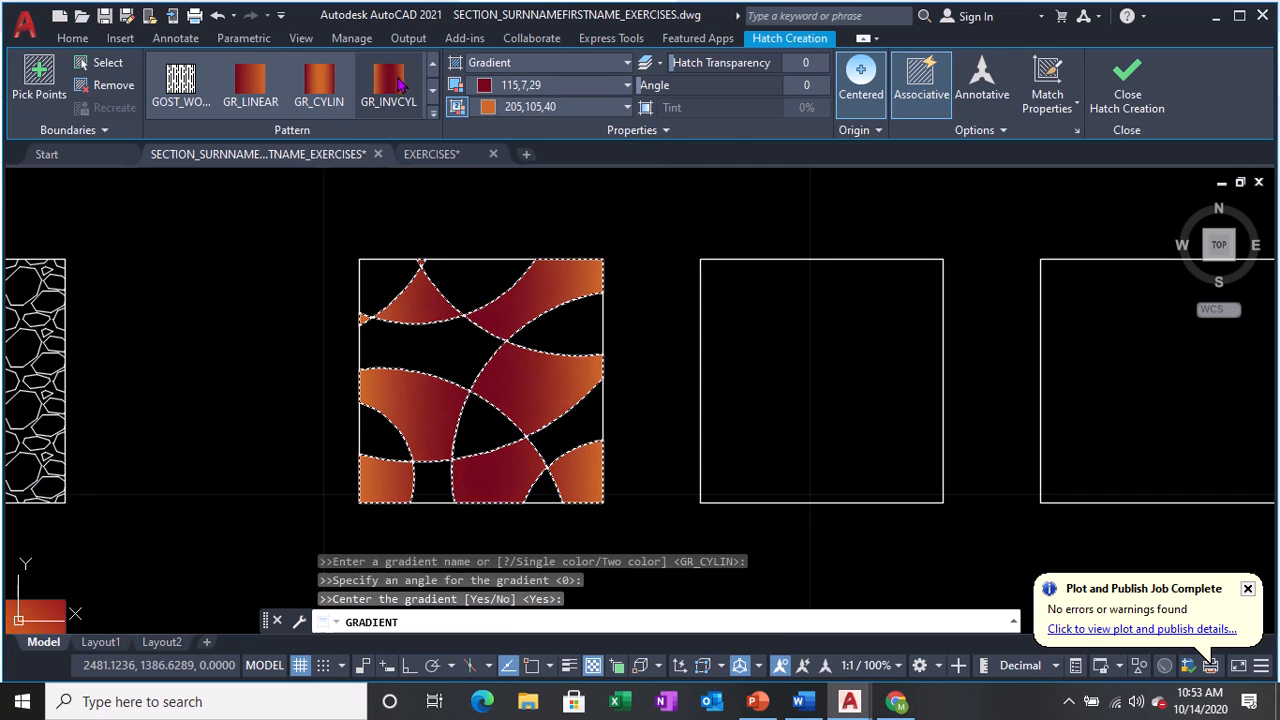
{"action": "left_click_drag", "start_coordinate": [640, 85], "coordinate": [713, 87]}
{"action": "left_click", "coordinate": [1127, 80]}
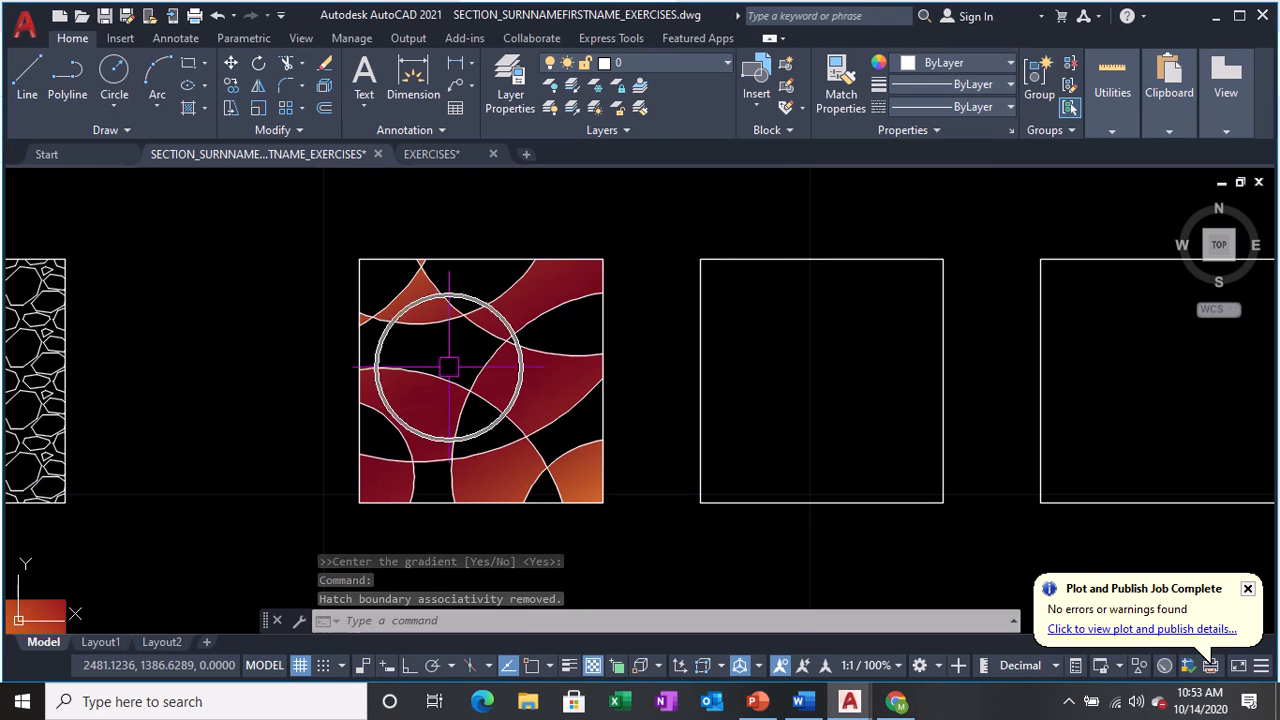
Draw one freehand spline that loops repeatedly through the empty square beside the gradient one, overshooting its edges on all sides.
{"action": "middle_click_drag", "start_coordinate": [614, 371], "coordinate": [484, 368]}
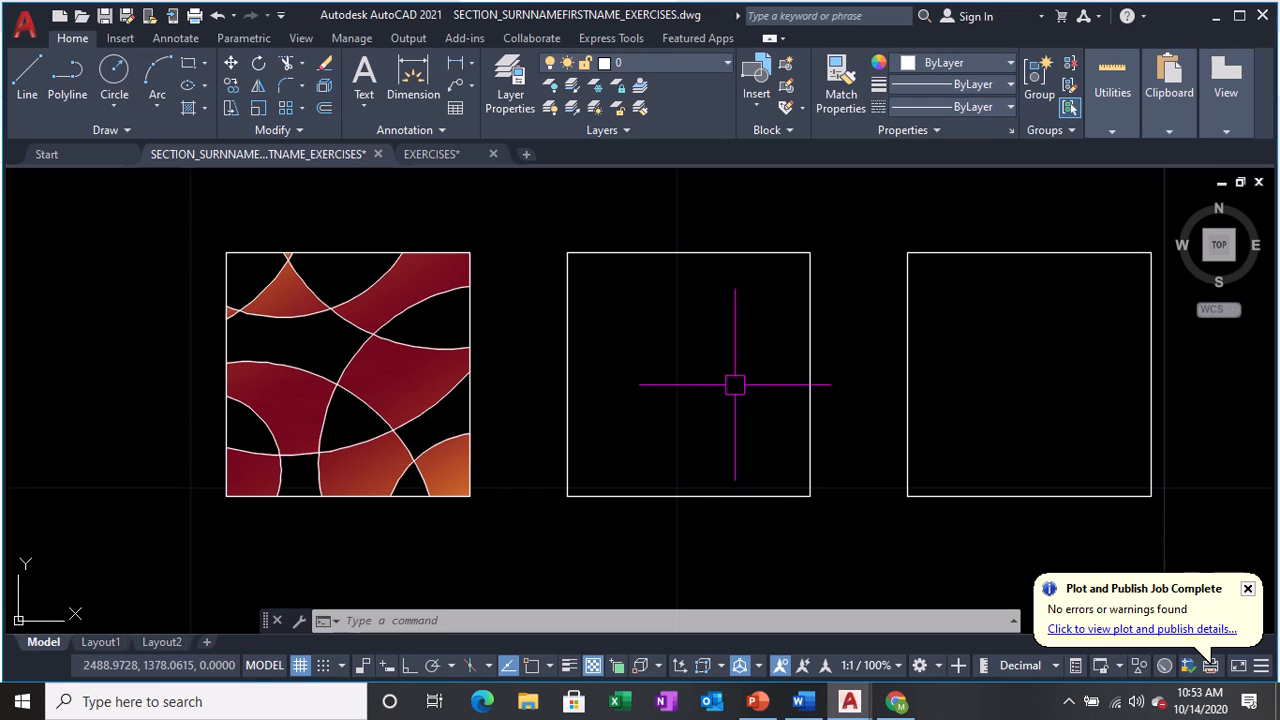
{"action": "type", "text": "spl"}
{"action": "key", "text": "Return"}
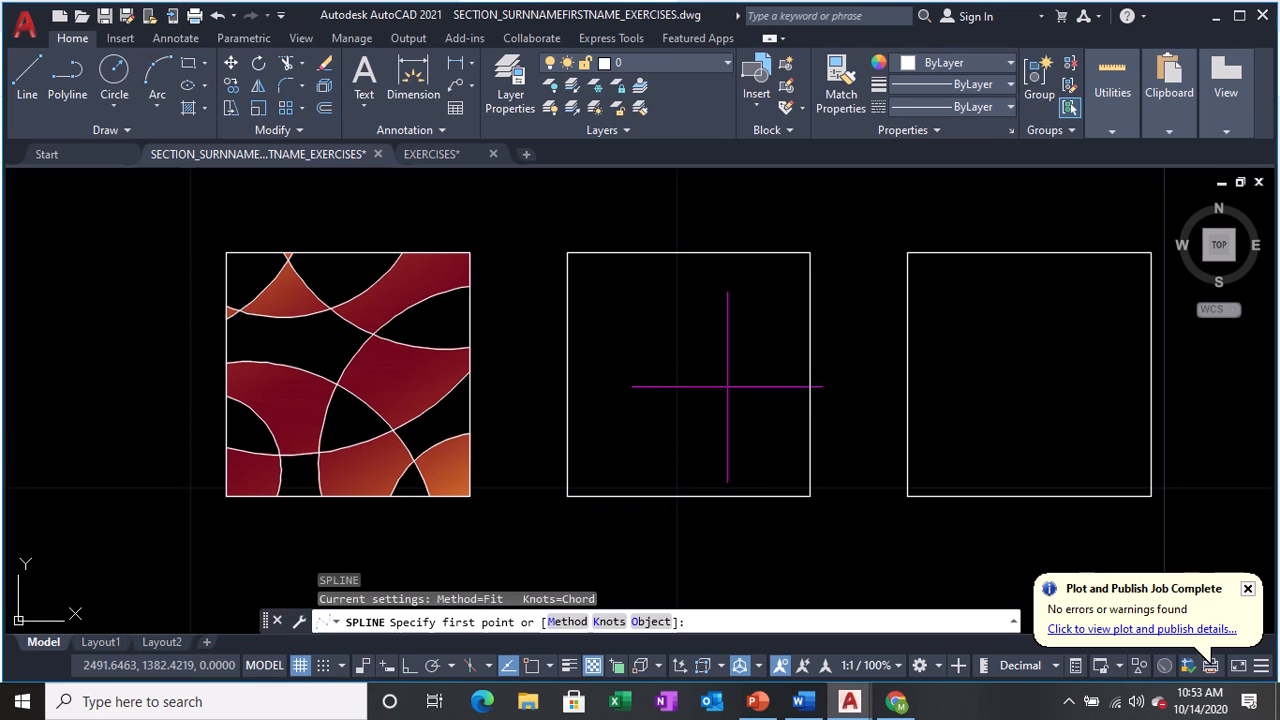
{"action": "left_click", "coordinate": [590, 222]}
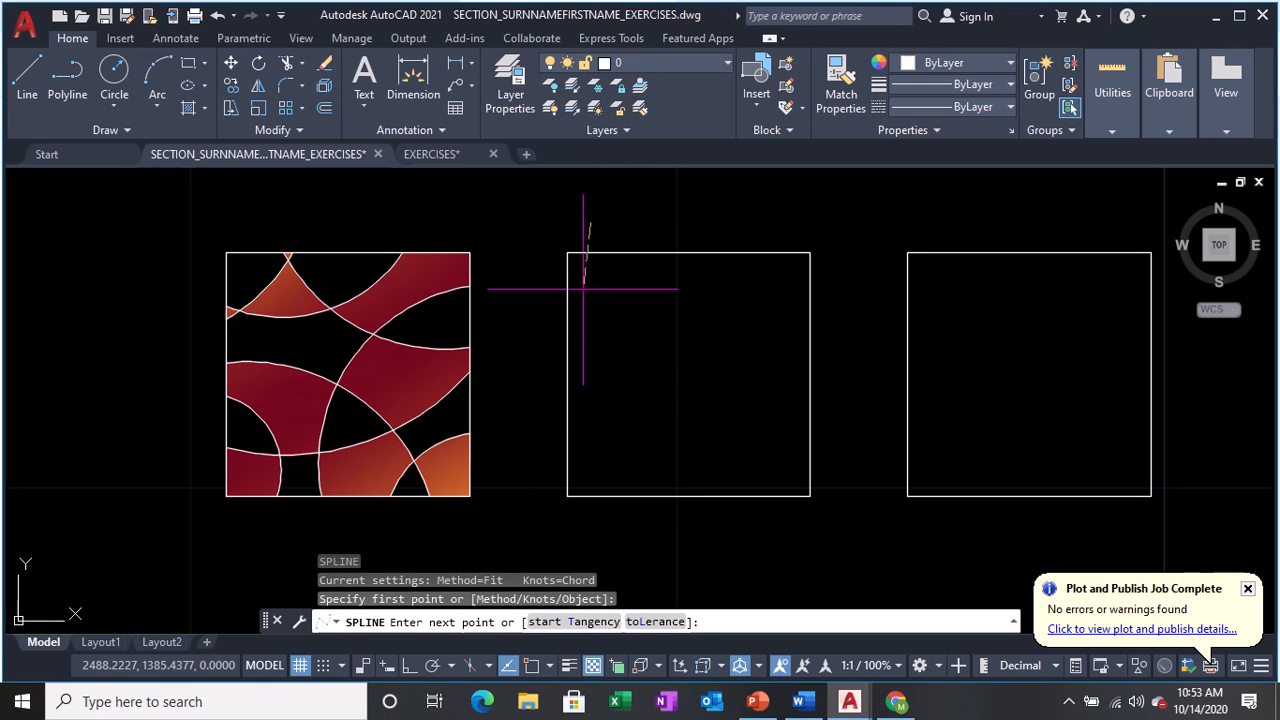
{"action": "left_click", "coordinate": [587, 343]}
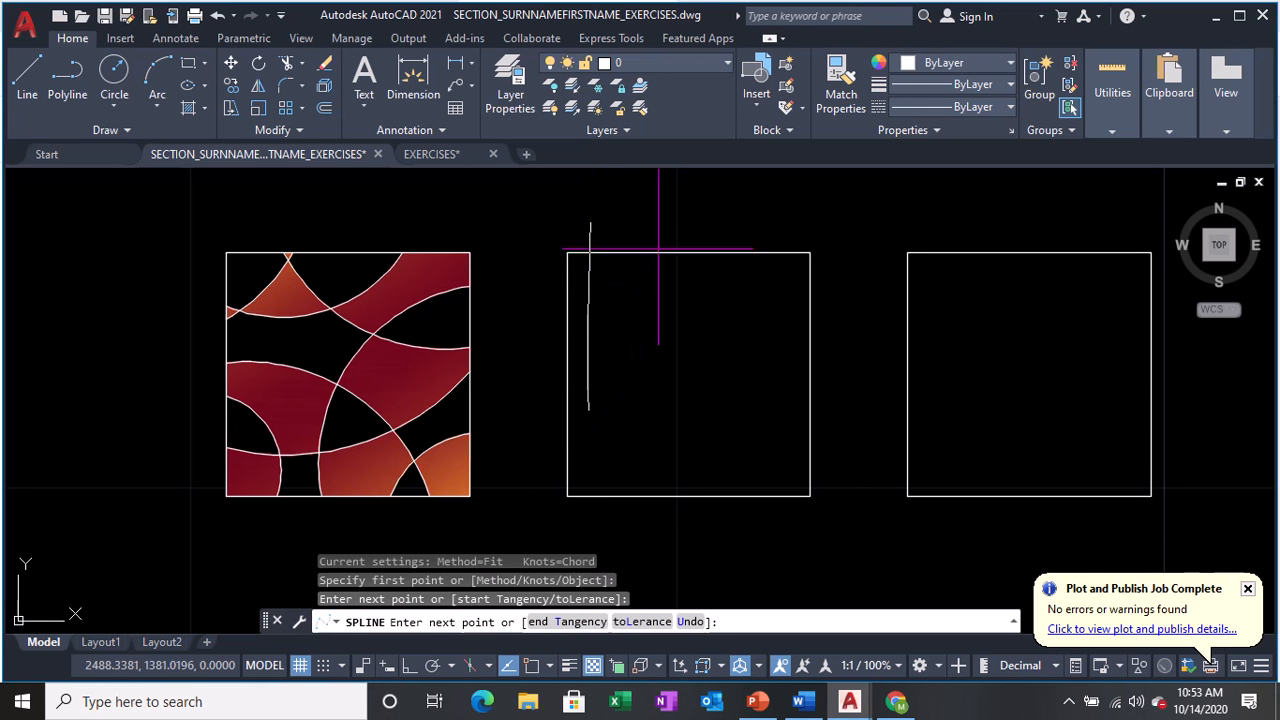
{"action": "left_click", "coordinate": [671, 212]}
{"action": "left_click", "coordinate": [686, 414]}
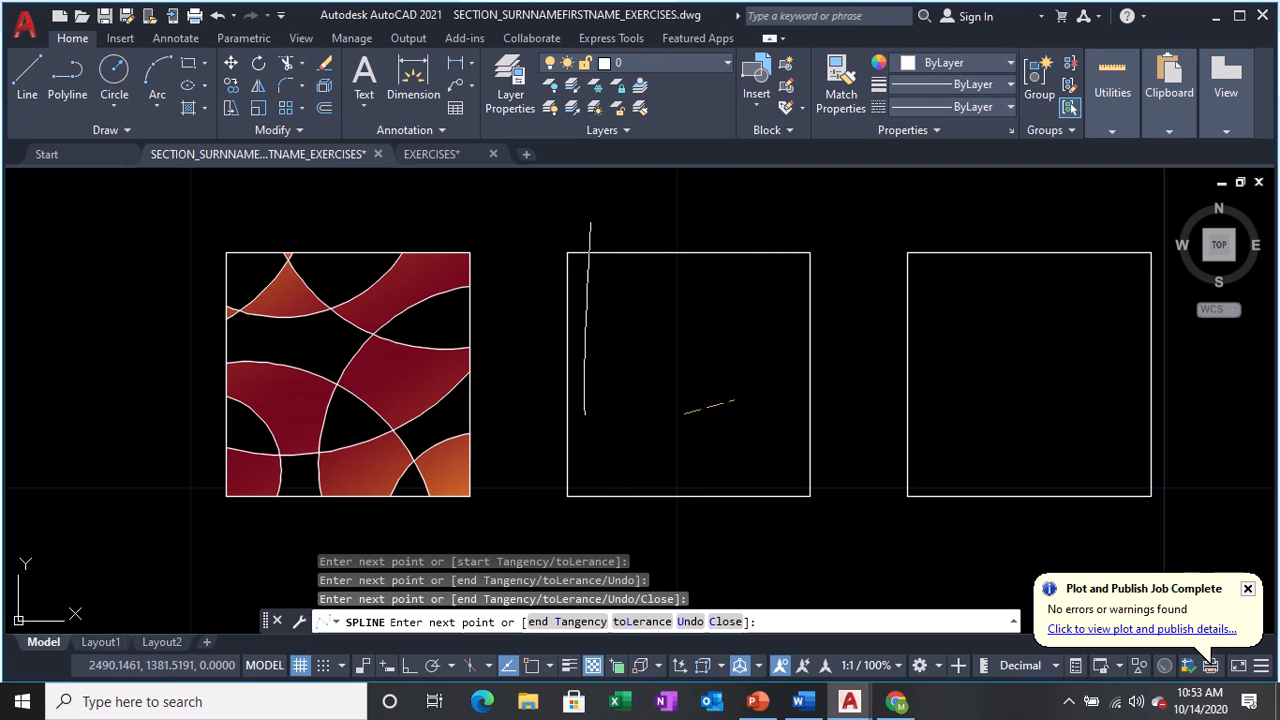
{"action": "left_click", "coordinate": [875, 389]}
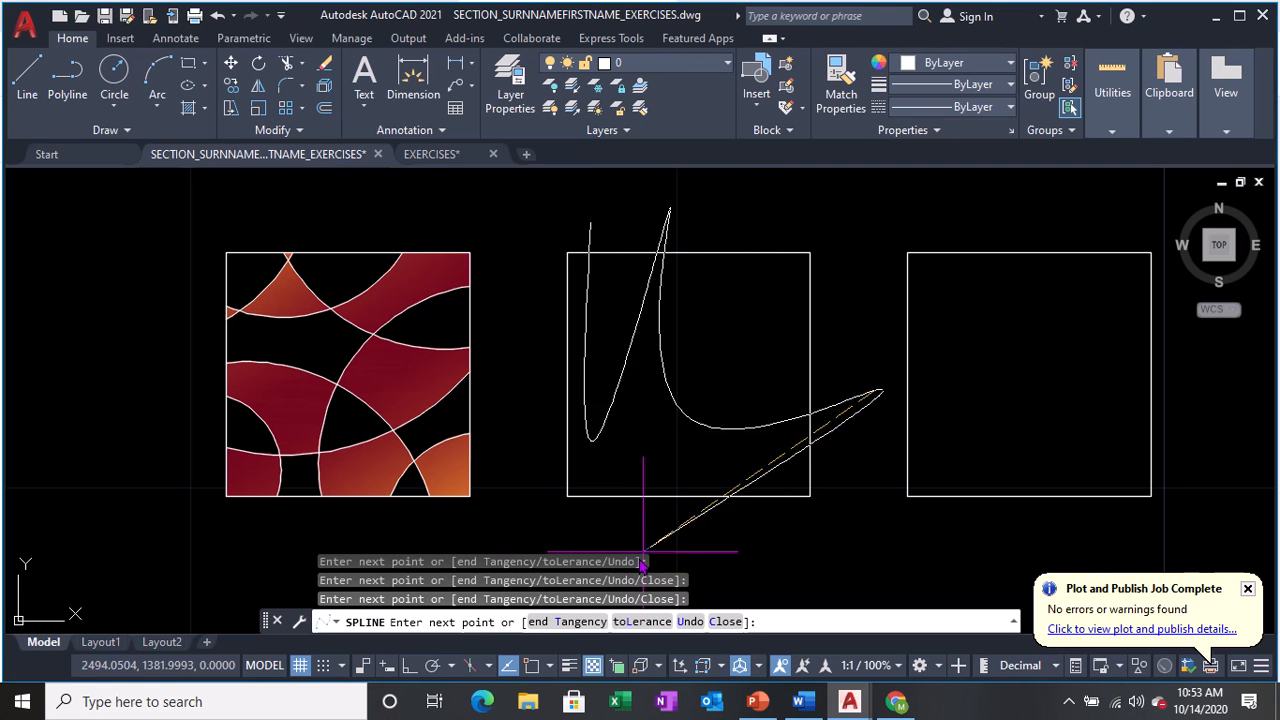
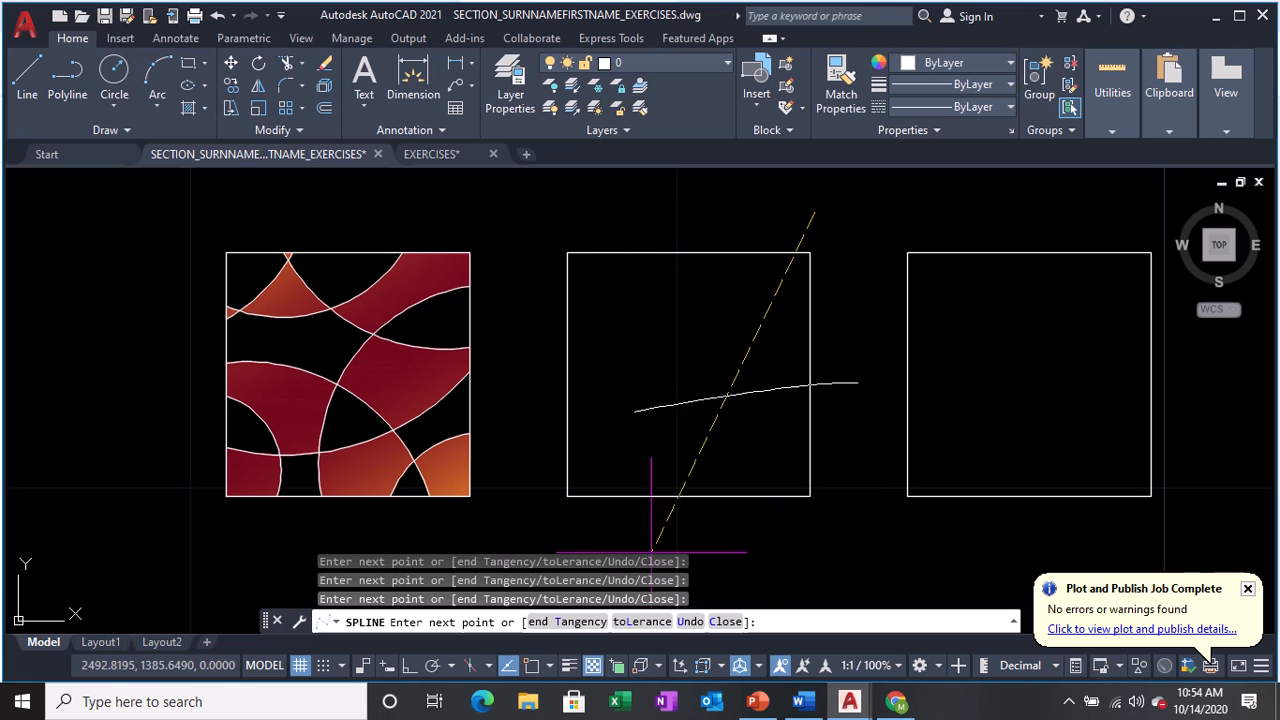
{"action": "left_click", "coordinate": [528, 444]}
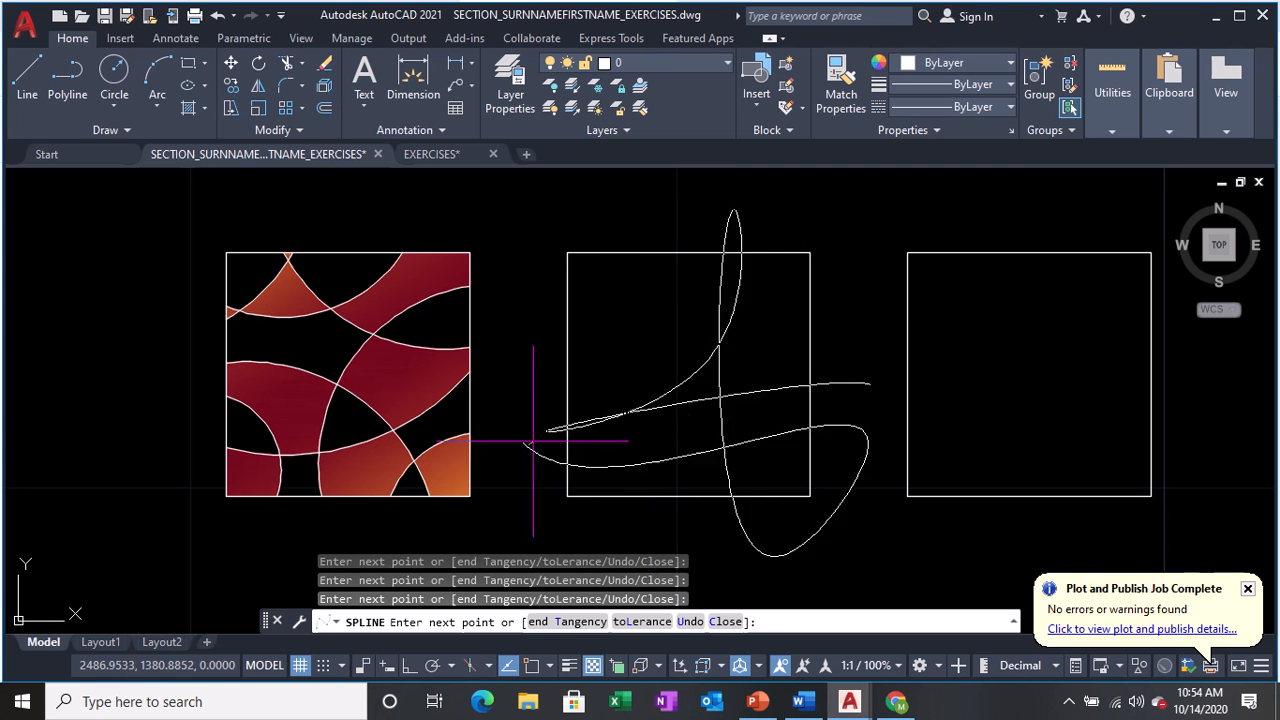
{"action": "key", "text": "Return"}
Trim away all parts of the looping spline that lie outside the square's edges.
{"action": "type", "text": "tr"}
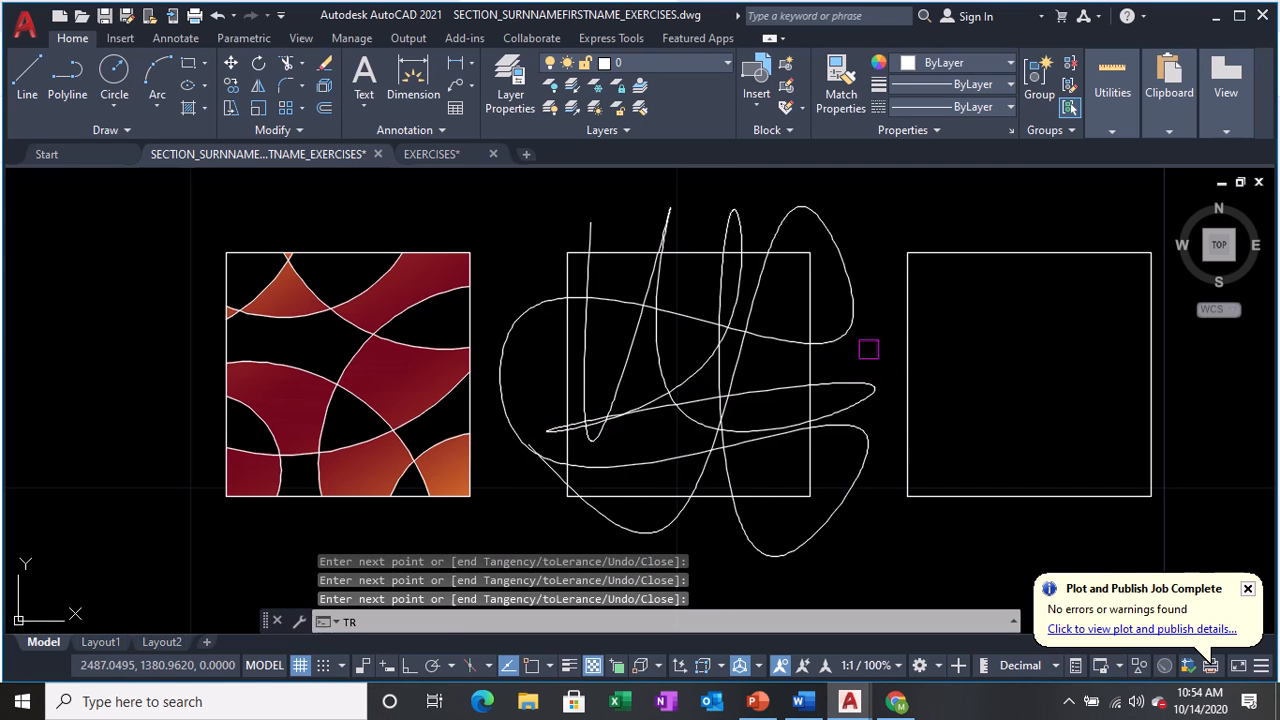
{"action": "key", "text": "Return"}
{"action": "left_click", "coordinate": [846, 331]}
{"action": "left_click_drag", "start_coordinate": [795, 233], "coordinate": [579, 231]}
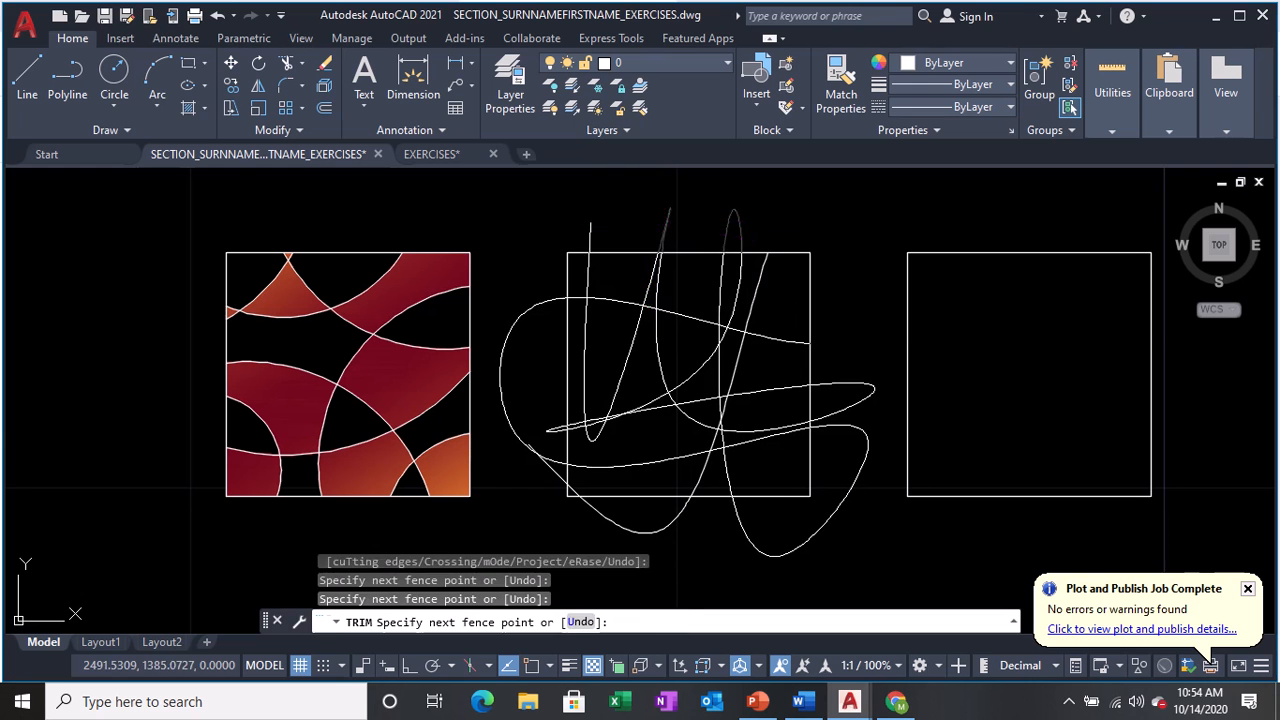
{"action": "left_click", "coordinate": [520, 443]}
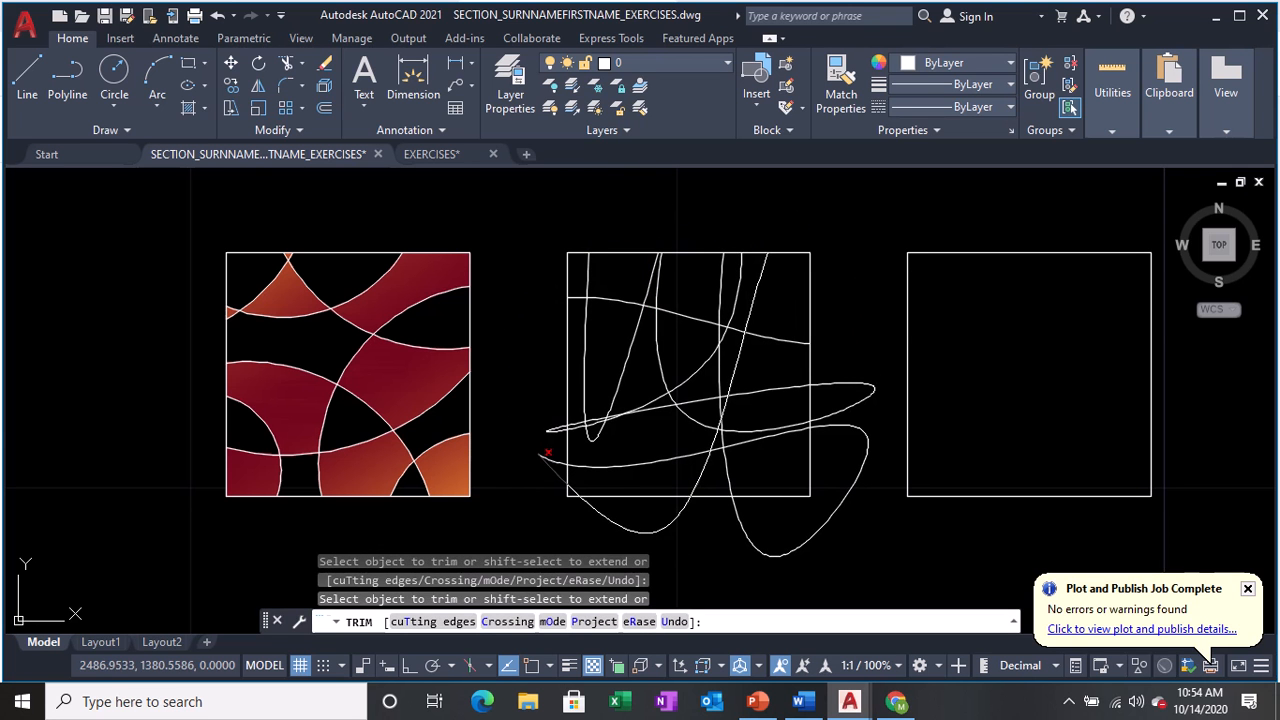
{"action": "left_click", "coordinate": [578, 520]}
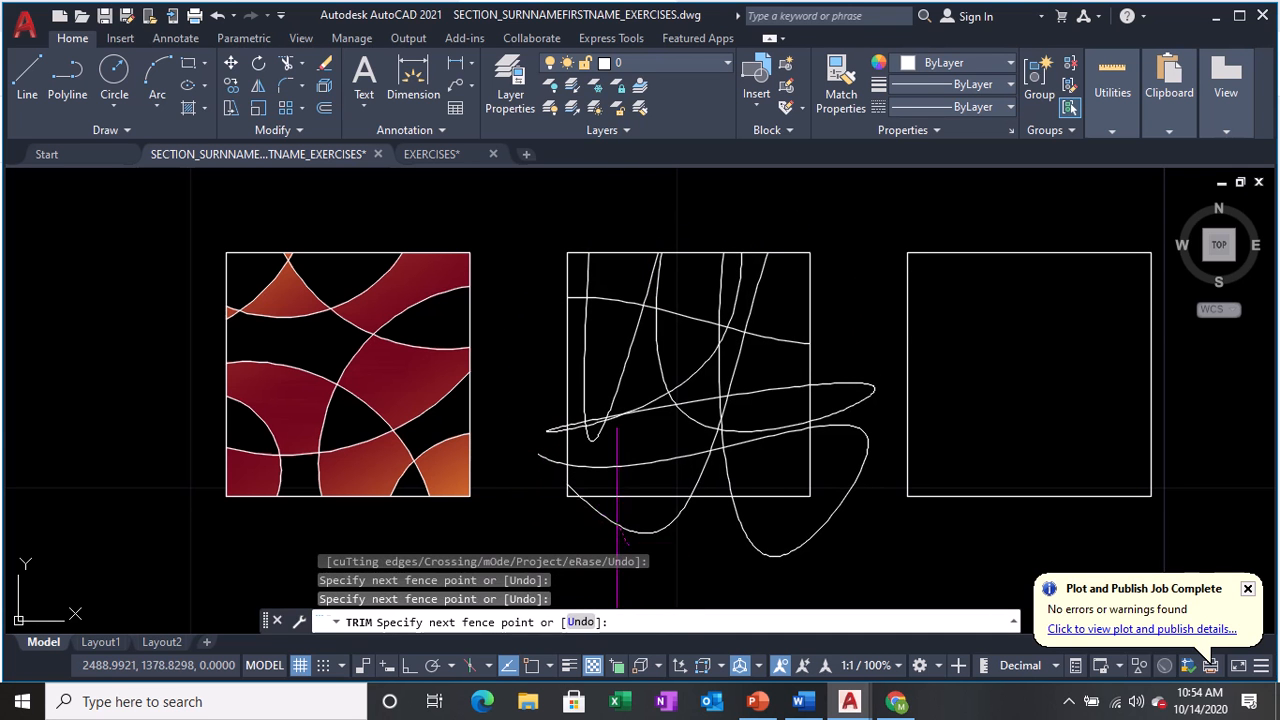
{"action": "left_click", "coordinate": [622, 511]}
{"action": "left_click", "coordinate": [551, 451]}
{"action": "key", "text": "Return"}
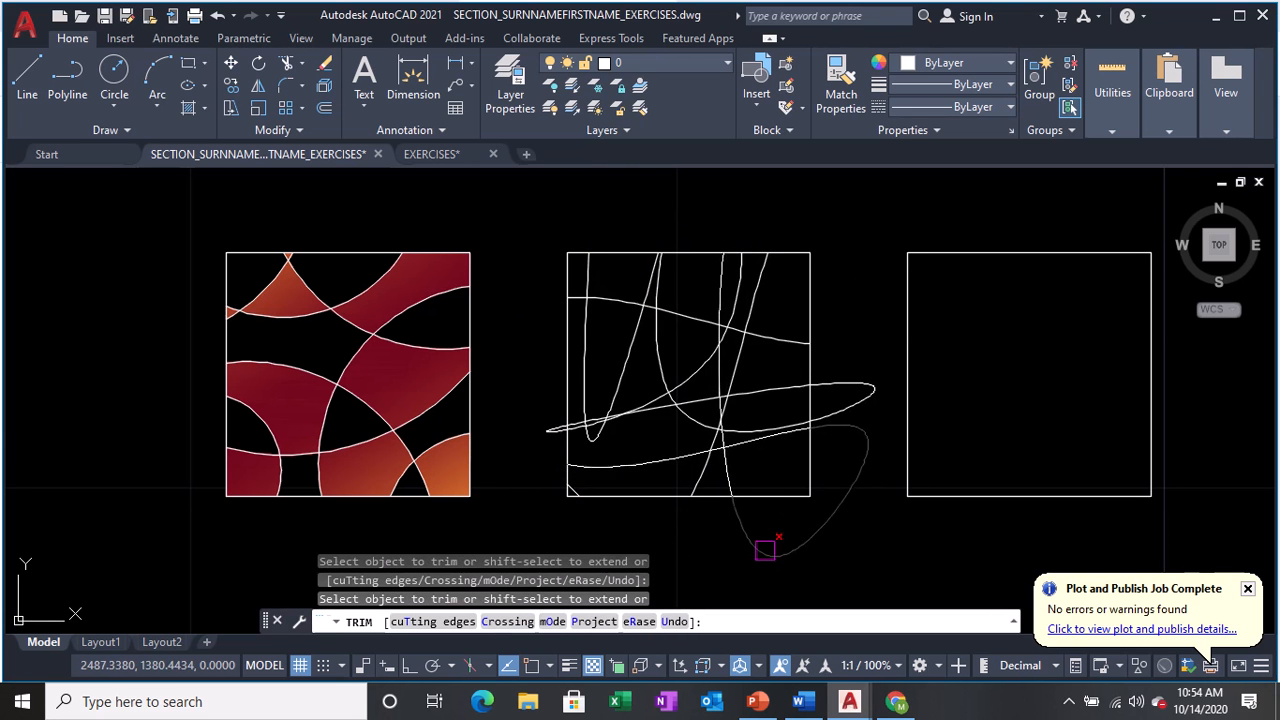
{"action": "left_click", "coordinate": [766, 545]}
{"action": "left_click", "coordinate": [852, 420]}
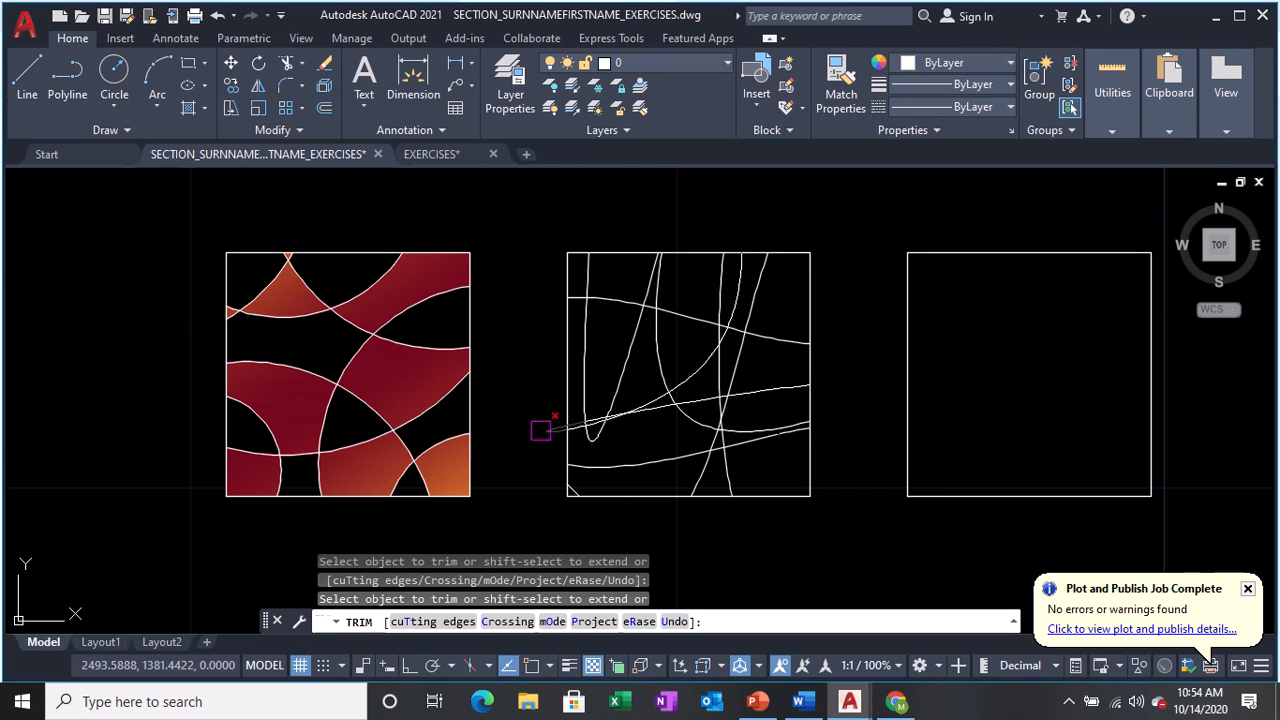
{"action": "key", "text": "Return"}
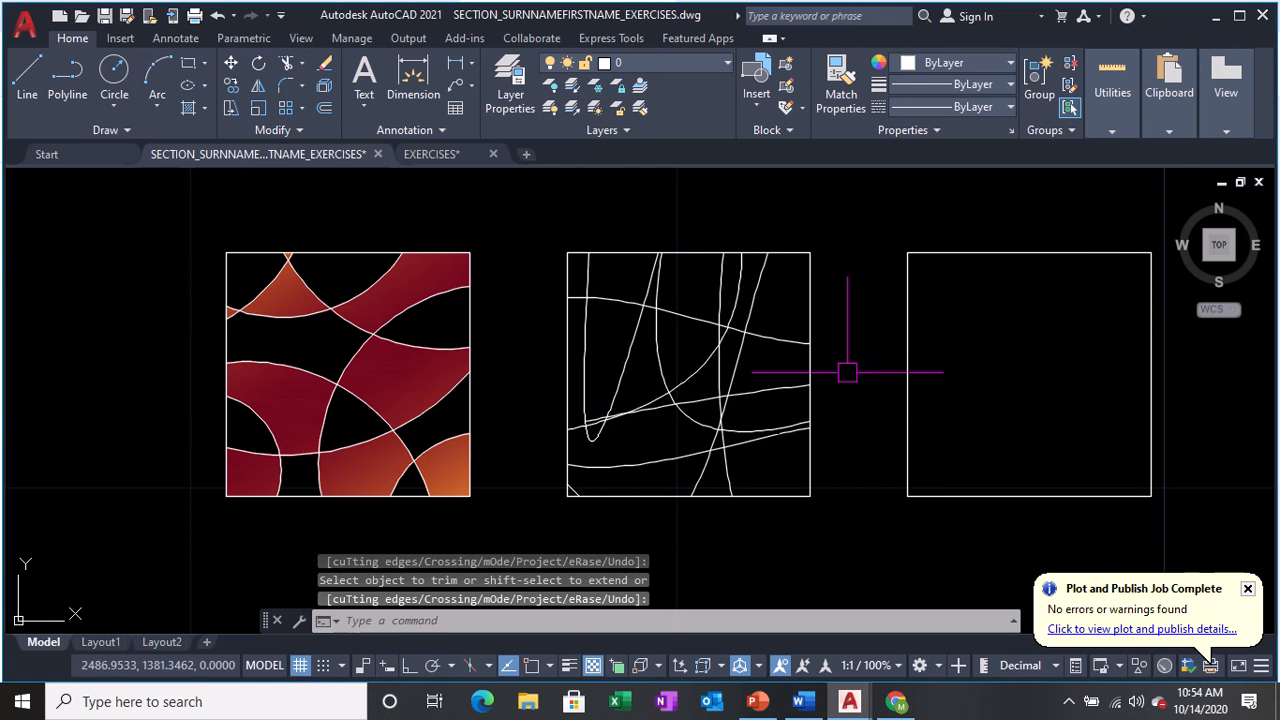
Trim selected spline segments between crossings inside the square to merge small areas into larger irregular regions.
{"action": "scroll", "coordinate": [843, 370], "scroll_direction": "up", "scroll_amount": 2}
{"action": "scroll", "coordinate": [491, 449], "scroll_direction": "up", "scroll_amount": 1}
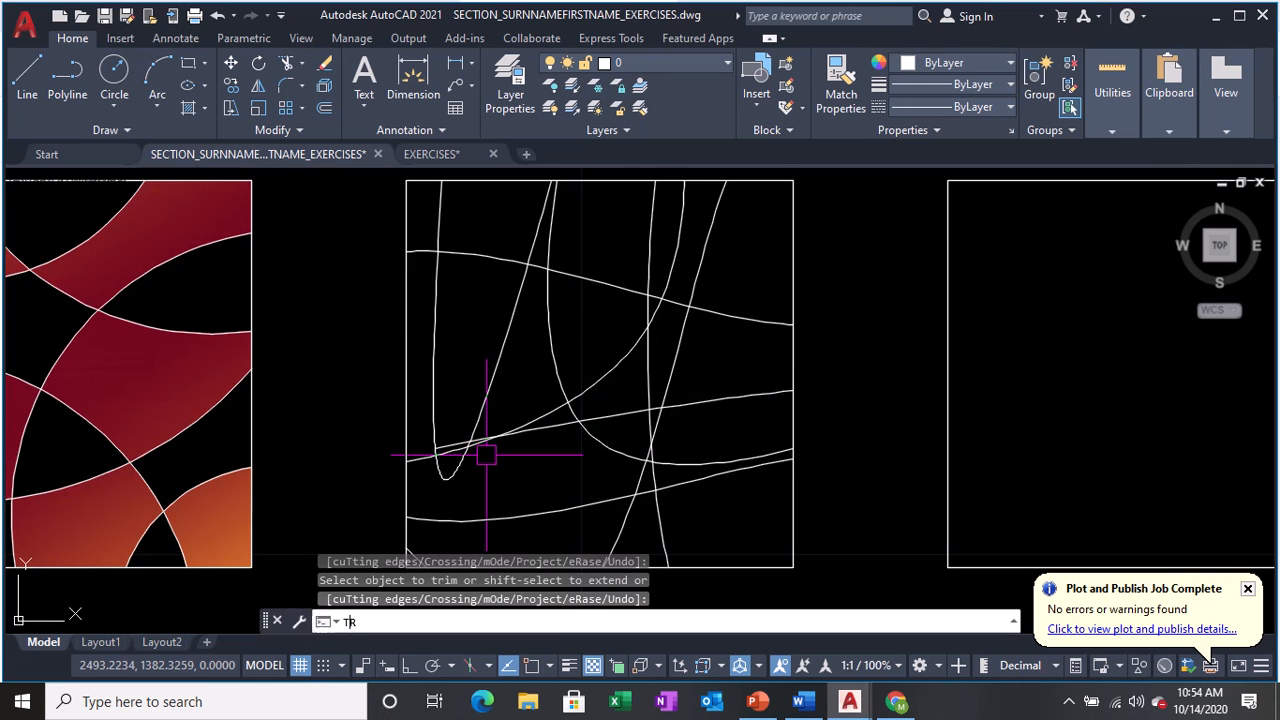
{"action": "key", "text": "Return"}
{"action": "scroll", "coordinate": [440, 448], "scroll_direction": "up", "scroll_amount": 3}
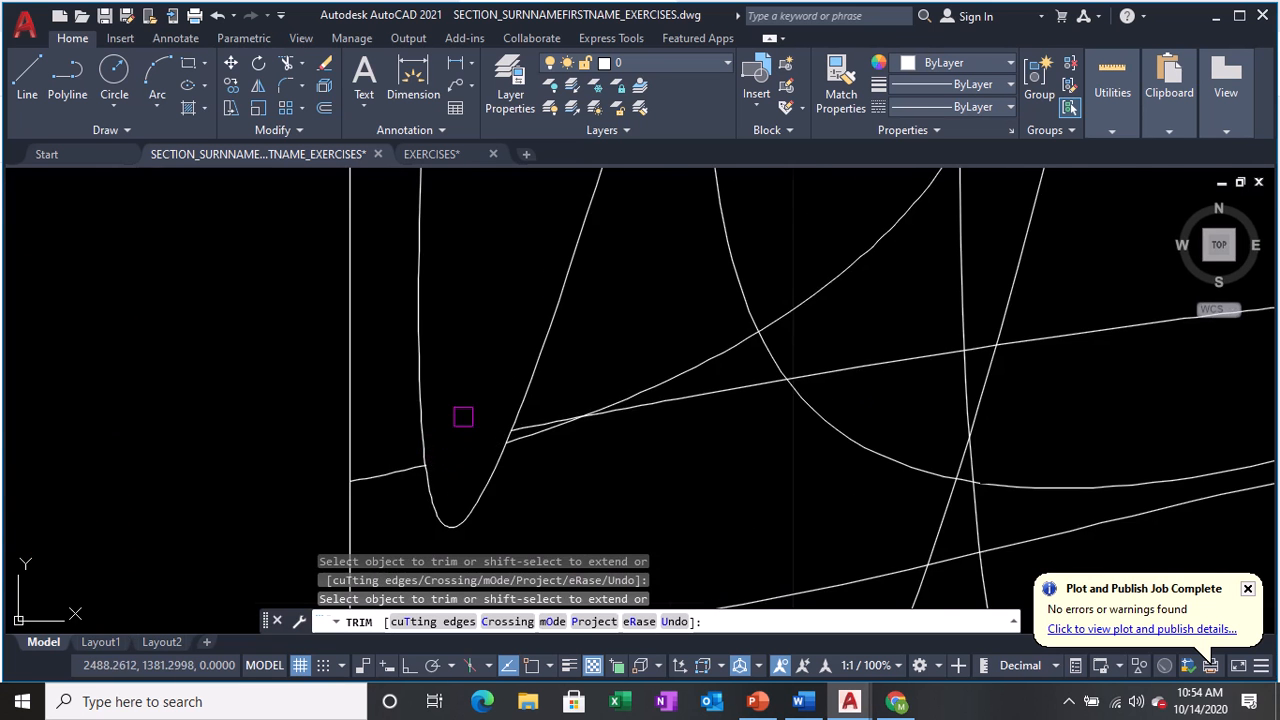
{"action": "scroll", "coordinate": [480, 420], "scroll_direction": "down", "scroll_amount": 2}
{"action": "scroll", "coordinate": [522, 438], "scroll_direction": "up", "scroll_amount": 3}
{"action": "scroll", "coordinate": [520, 439], "scroll_direction": "down", "scroll_amount": 2}
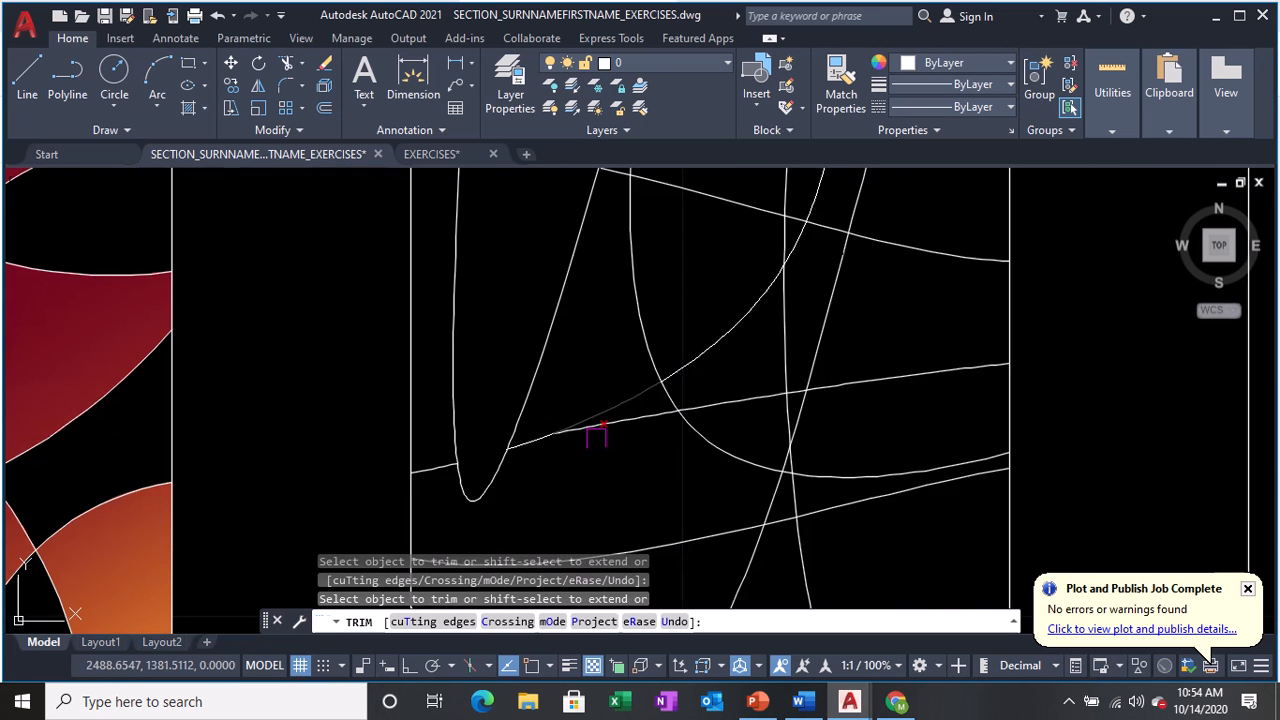
{"action": "scroll", "coordinate": [680, 378], "scroll_direction": "down", "scroll_amount": 2}
{"action": "scroll", "coordinate": [680, 378], "scroll_direction": "up", "scroll_amount": 4}
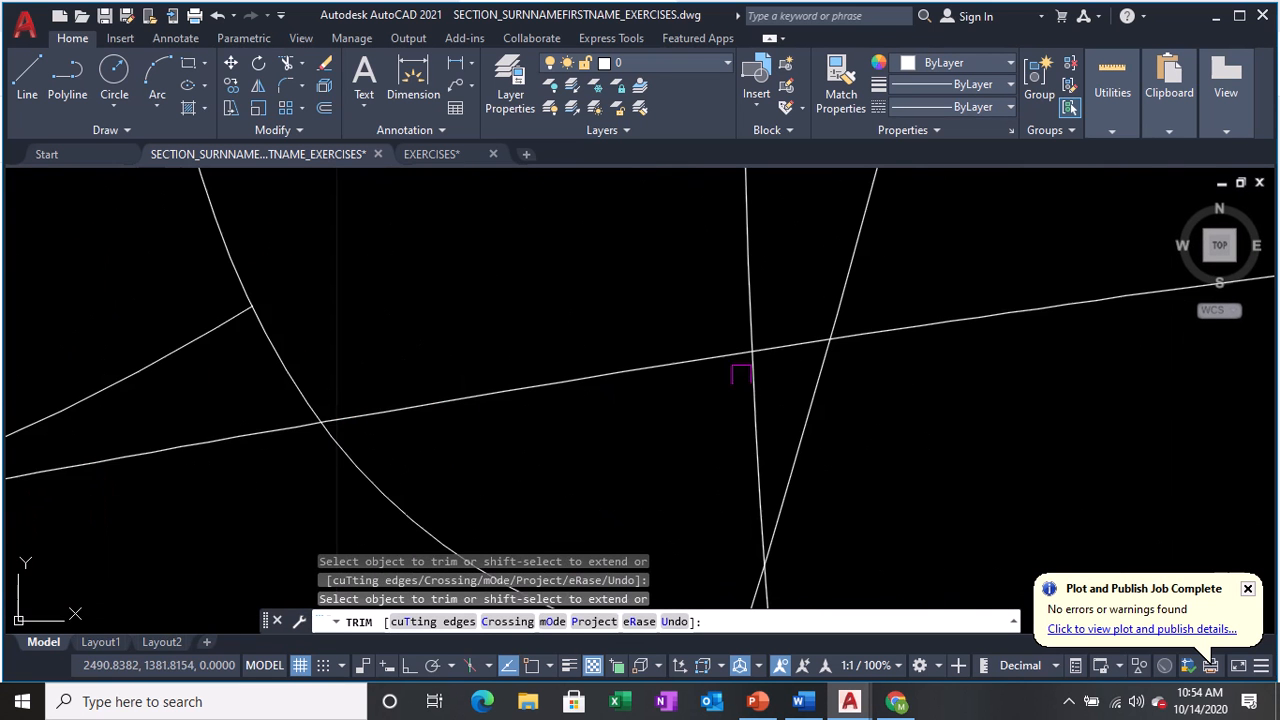
{"action": "scroll", "coordinate": [575, 365], "scroll_direction": "down", "scroll_amount": 2}
{"action": "scroll", "coordinate": [596, 439], "scroll_direction": "up", "scroll_amount": 2}
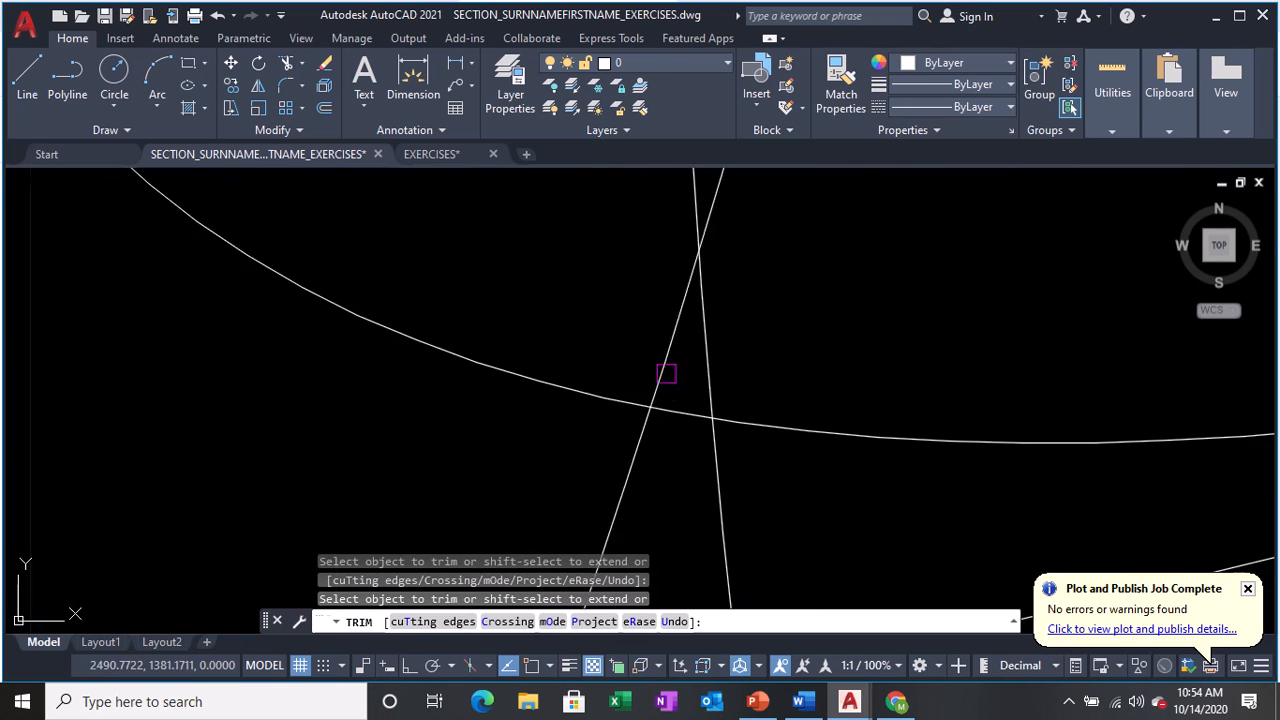
{"action": "scroll", "coordinate": [673, 357], "scroll_direction": "down", "scroll_amount": 5}
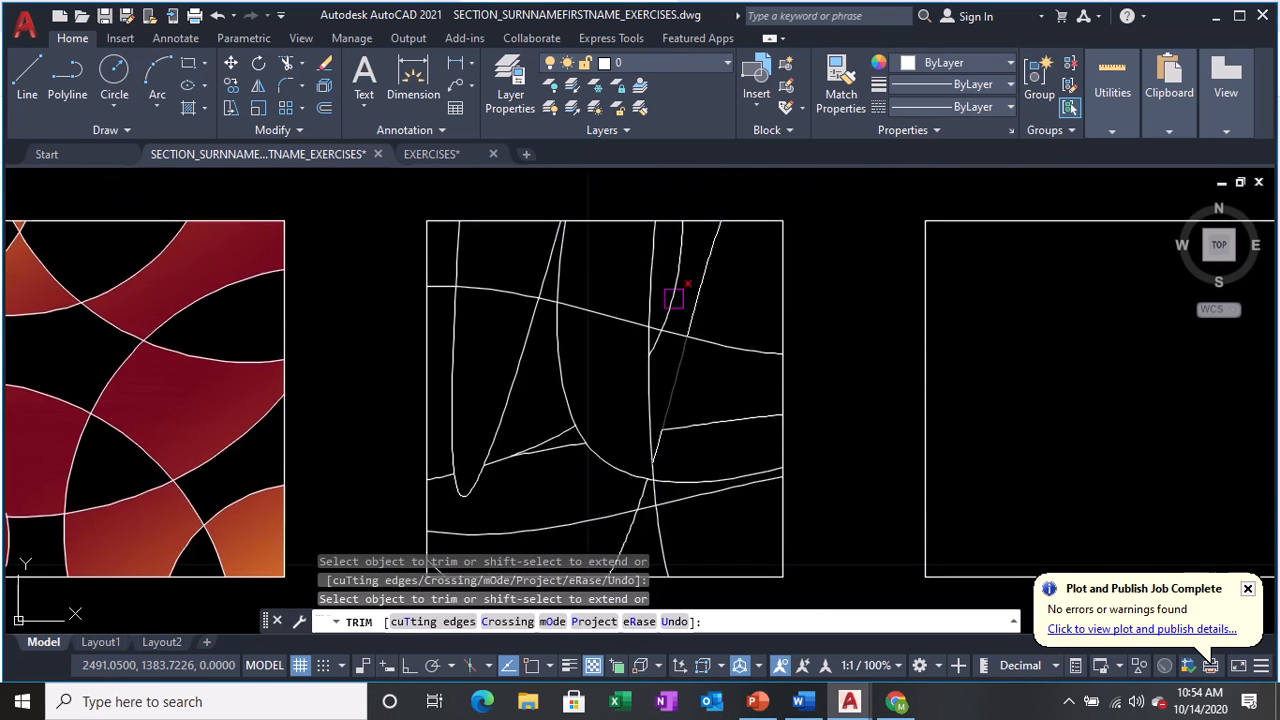
{"action": "scroll", "coordinate": [680, 372], "scroll_direction": "up", "scroll_amount": 2}
{"action": "key", "text": "Return"}
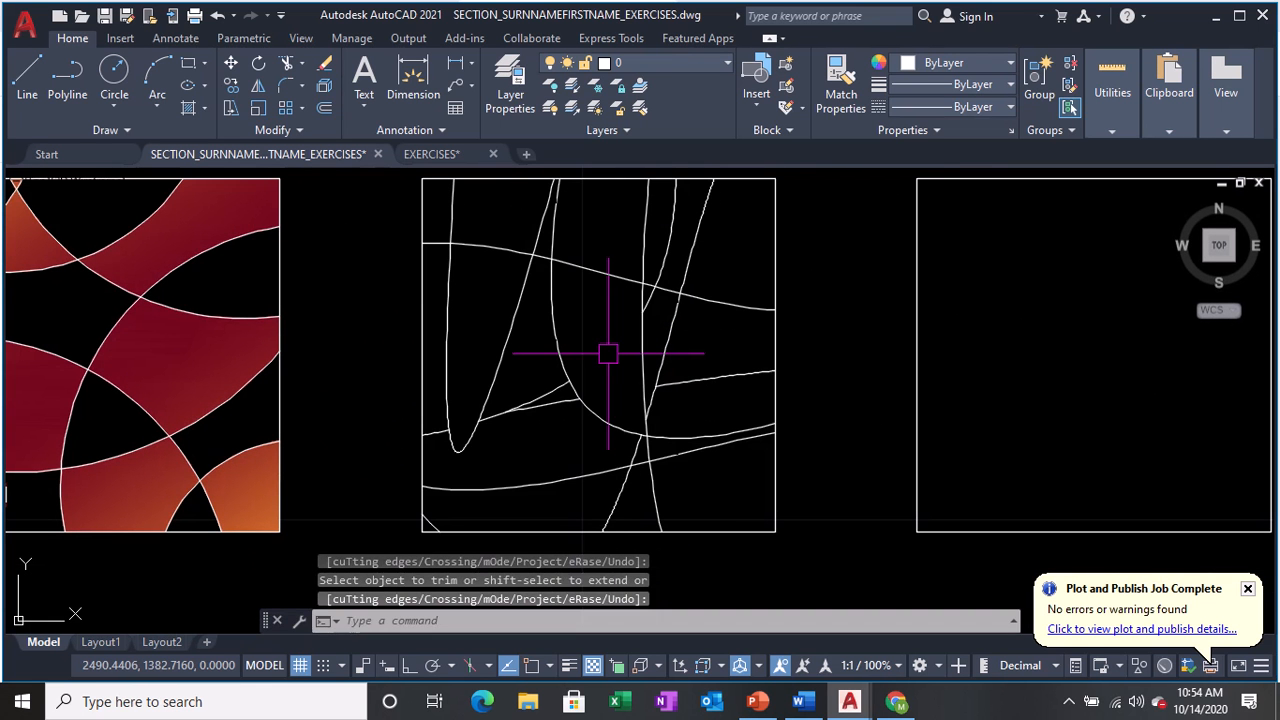
{"action": "type", "text": "mi"}
{"action": "key", "text": "BackSpace"}
{"action": "key", "text": "BackSpace"}
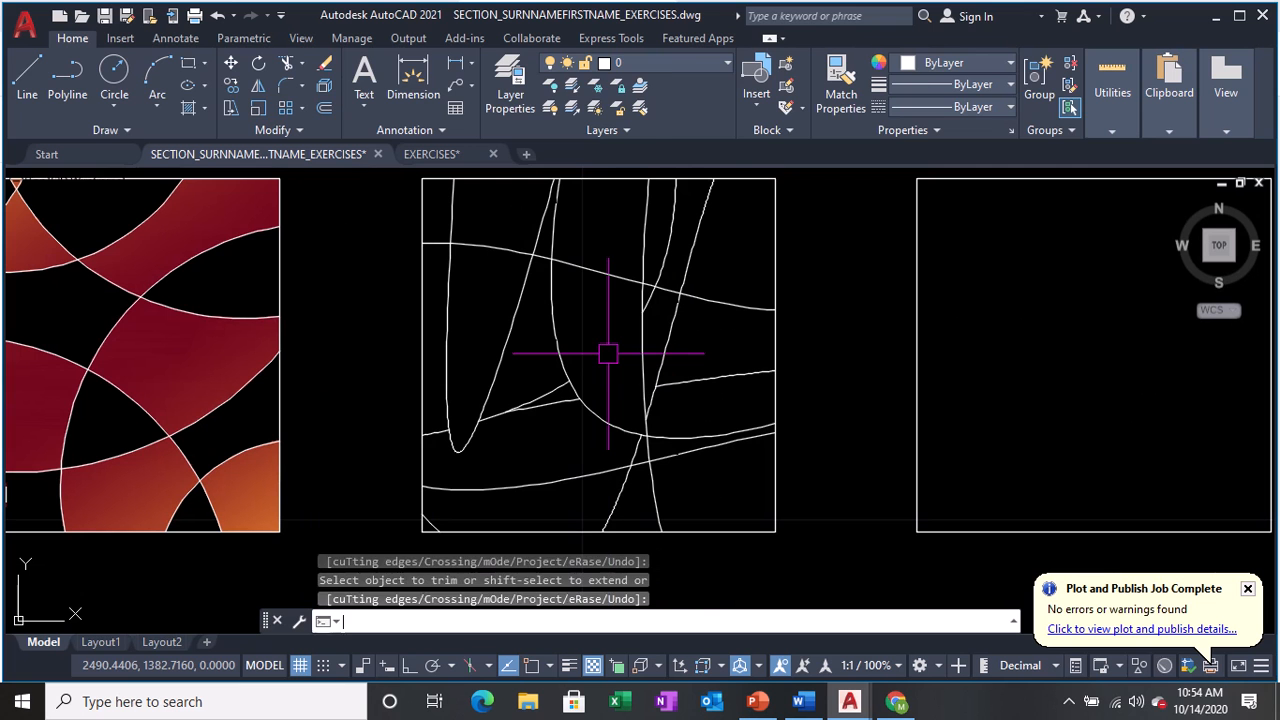
Start a hatch with a user-defined pattern, a spacing of 0.05 and the colour 41,49,137.
{"action": "type", "text": "H"}
{"action": "key", "text": "Return"}
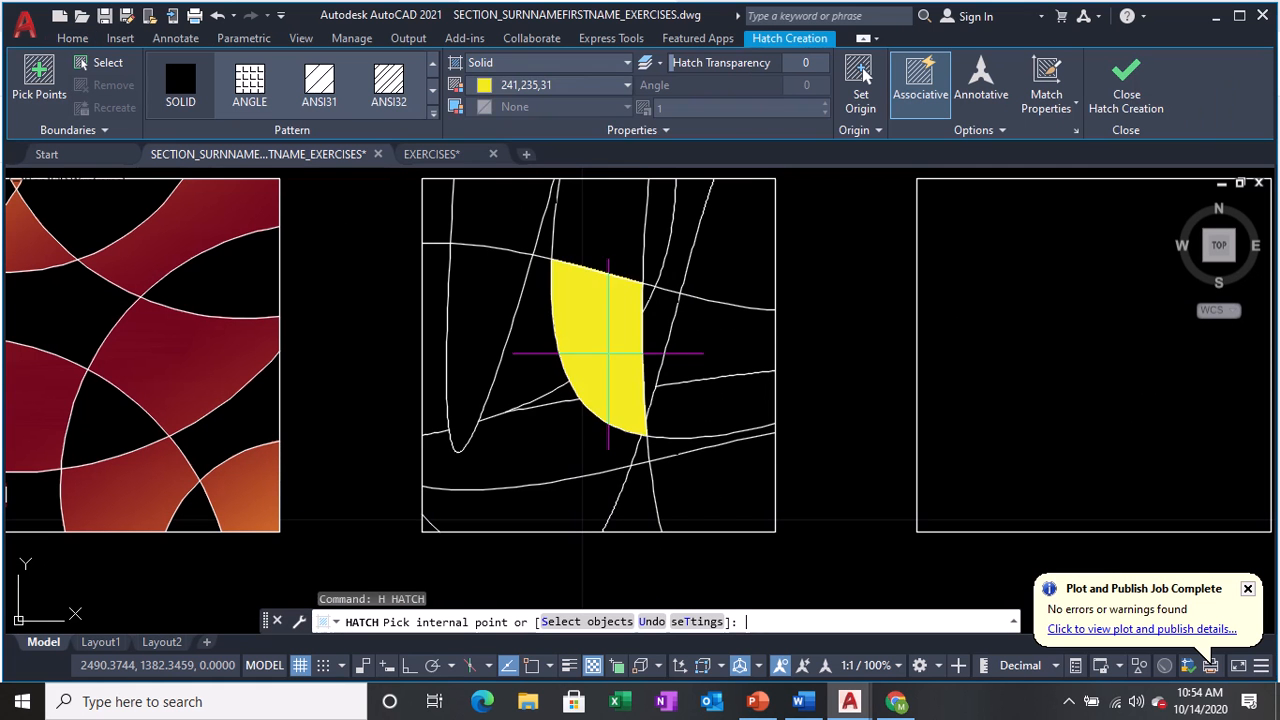
{"action": "left_click", "coordinate": [557, 64]}
{"action": "left_click", "coordinate": [528, 140]}
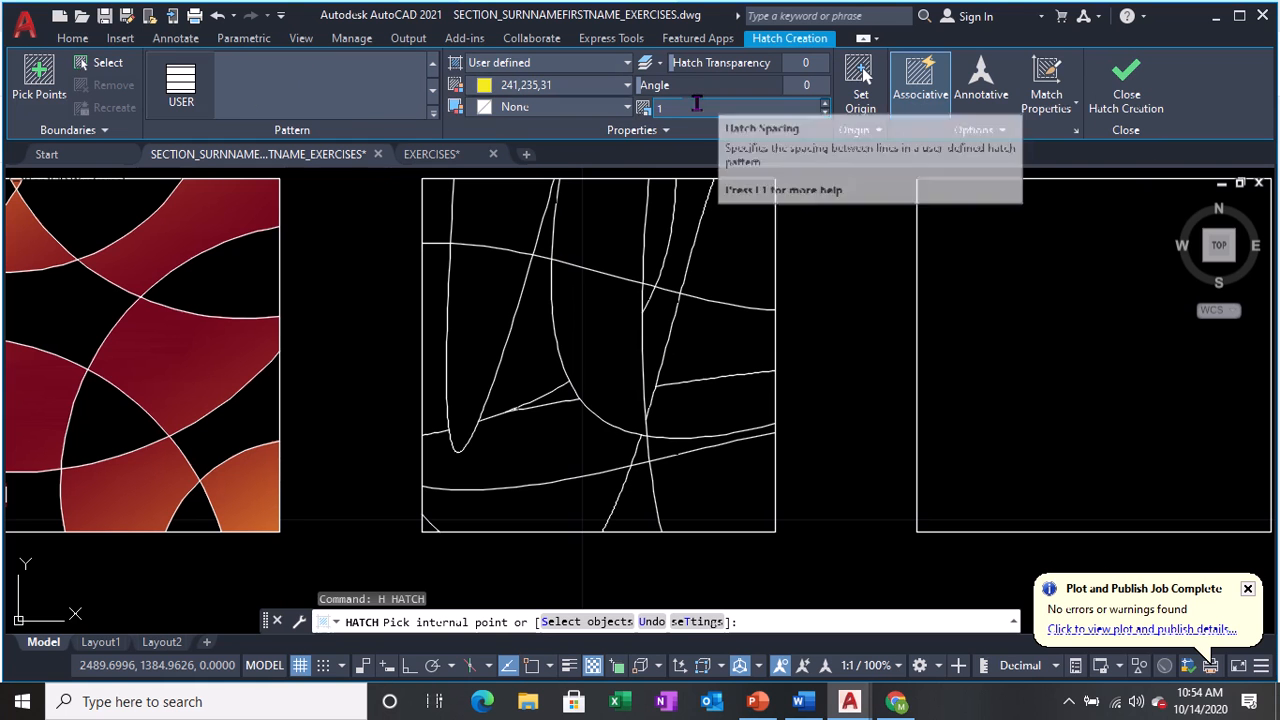
{"action": "left_click", "coordinate": [659, 110]}
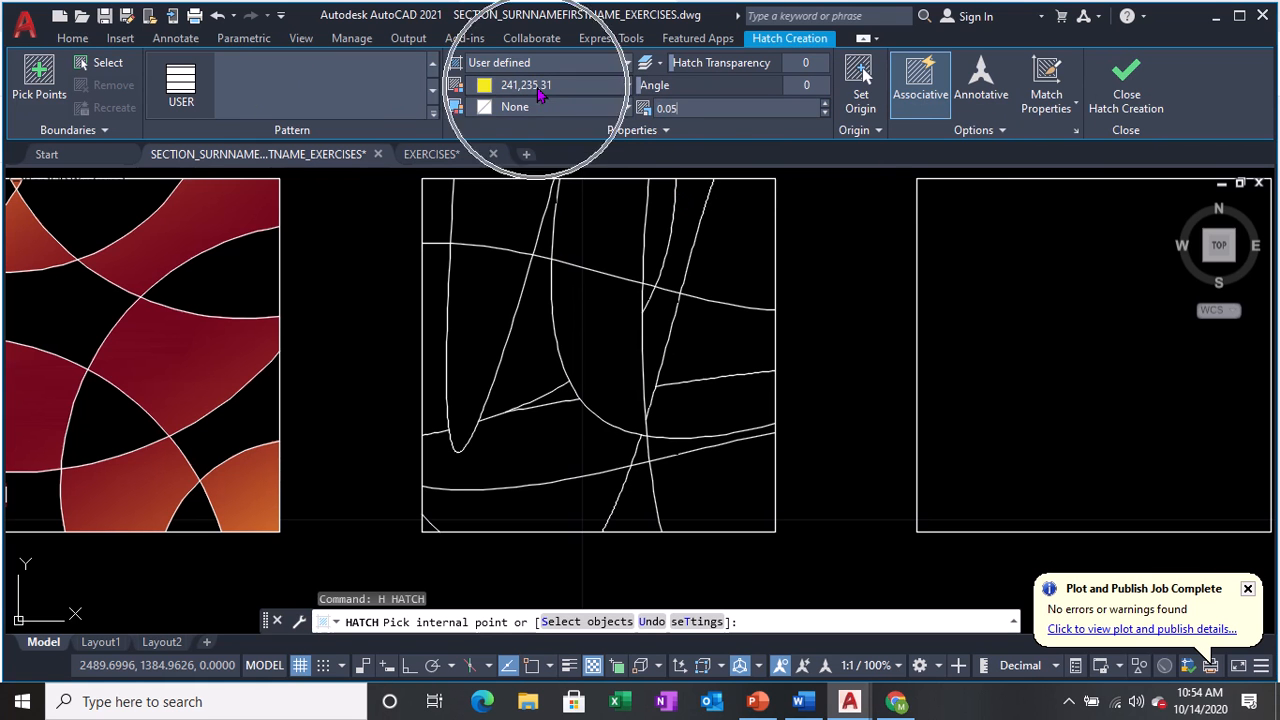
{"action": "left_click", "coordinate": [542, 88]}
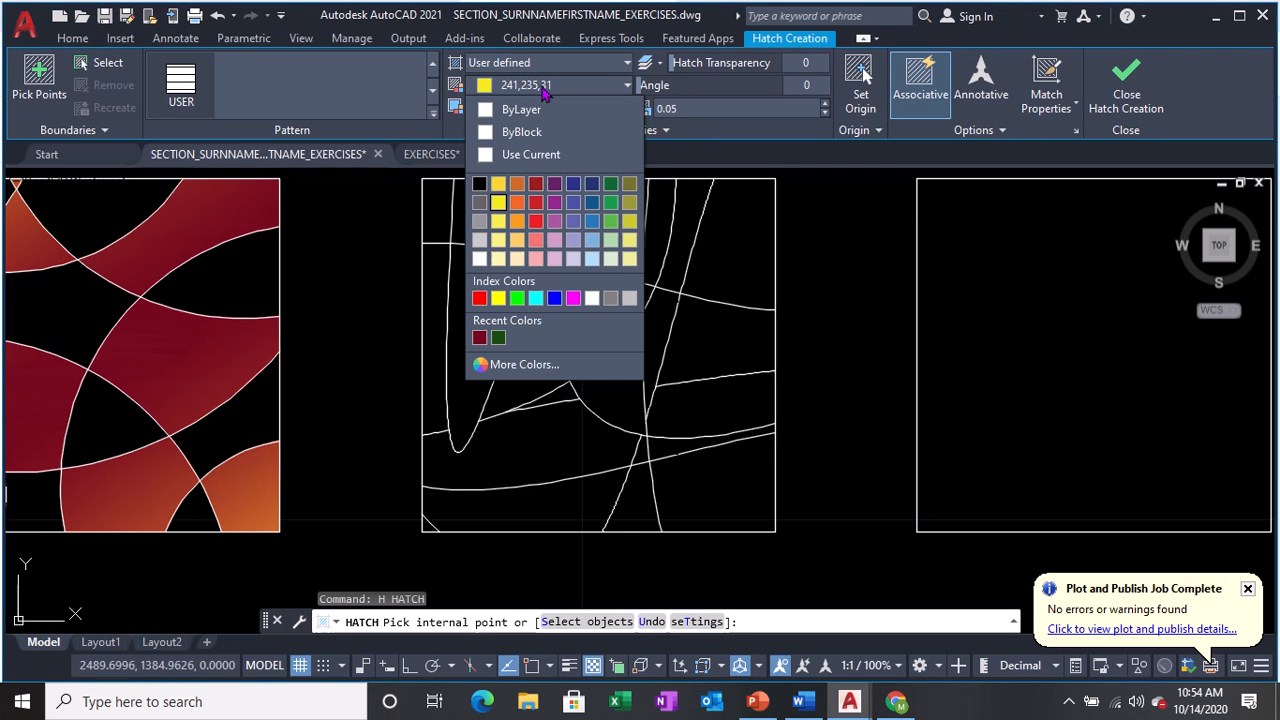
{"action": "left_click", "coordinate": [575, 187]}
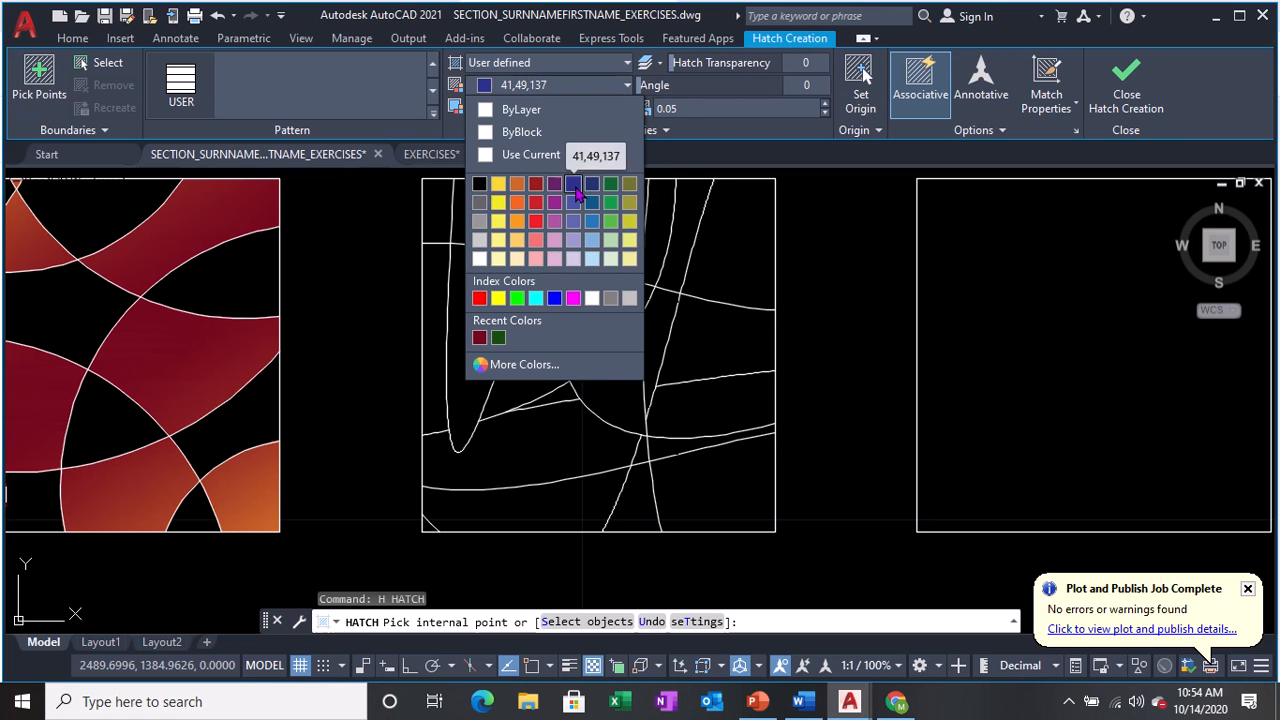
Fill six alternating irregular regions of the spline square with the dark blue 41,49,137 user-defined hatch.
{"action": "left_click", "coordinate": [500, 212]}
{"action": "left_click", "coordinate": [539, 370]}
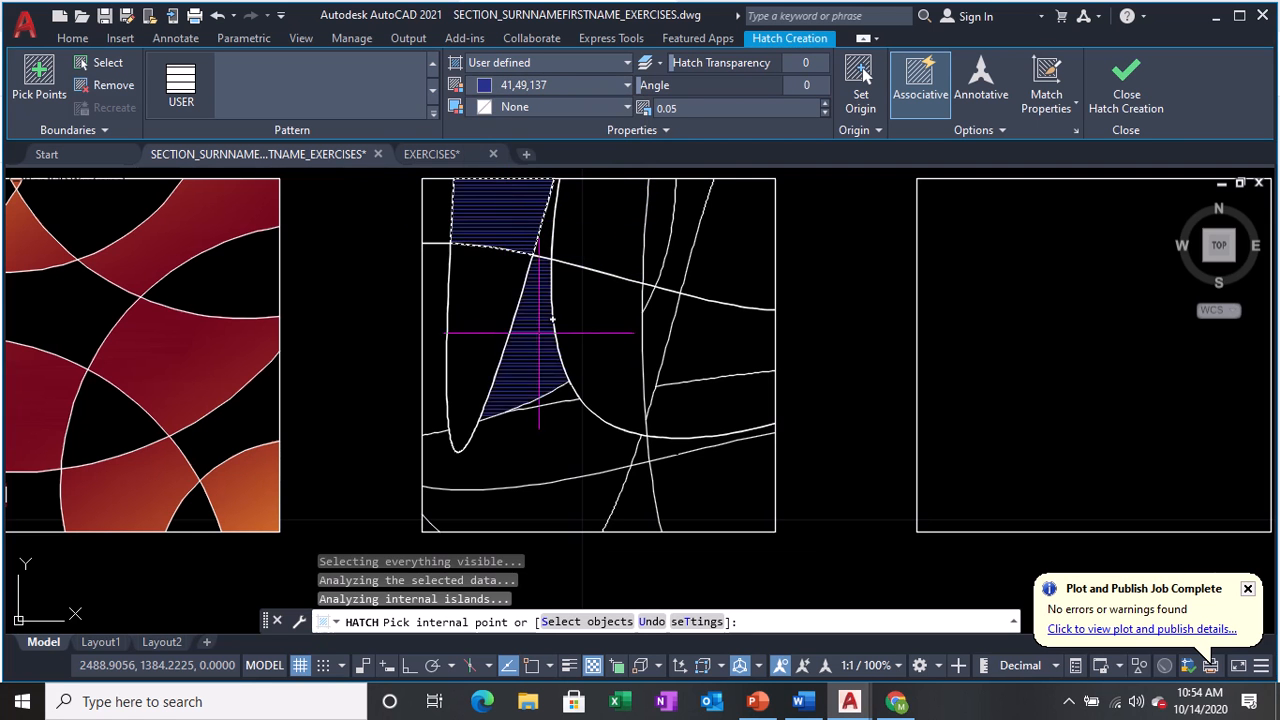
{"action": "left_click", "coordinate": [507, 476]}
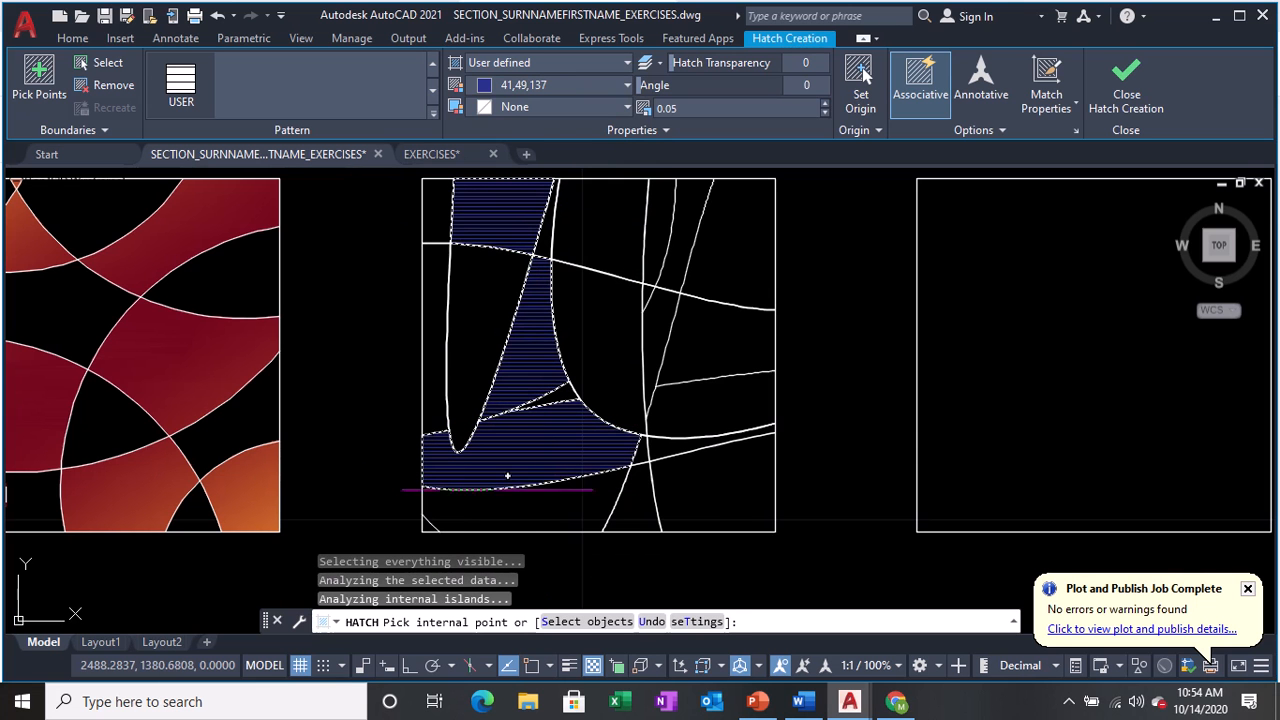
{"action": "left_click", "coordinate": [636, 518]}
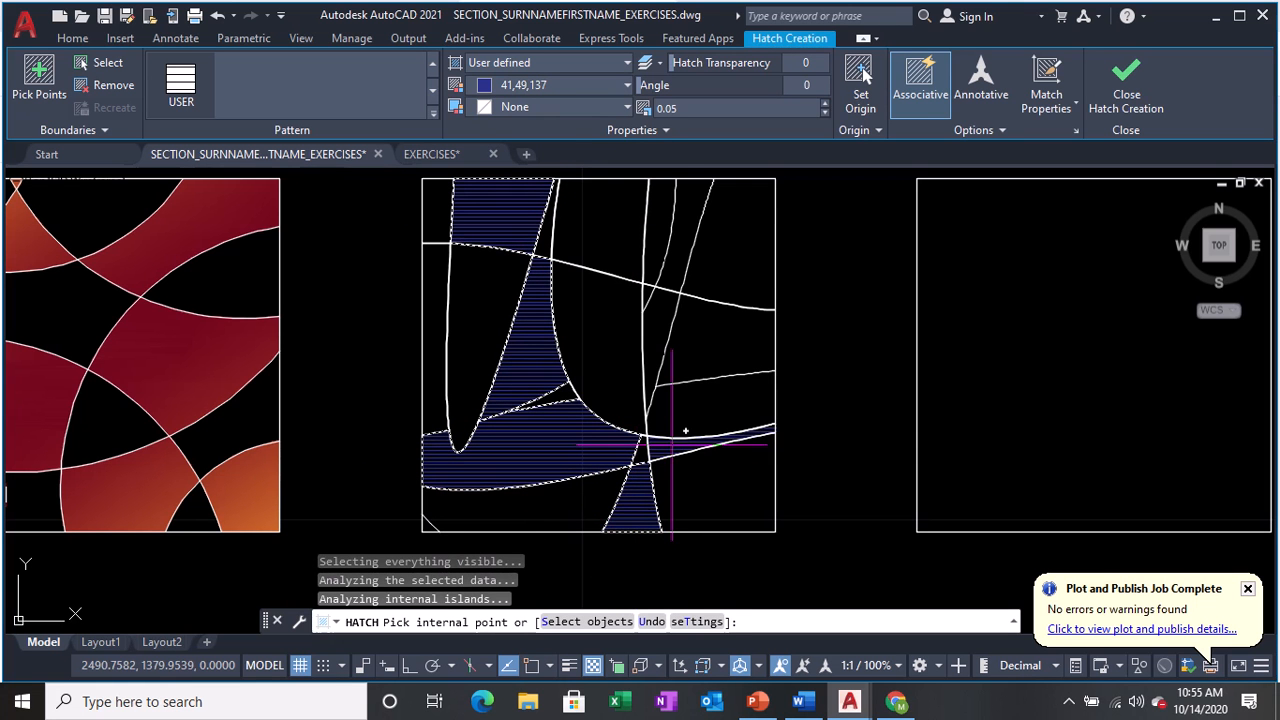
{"action": "left_click", "coordinate": [690, 345]}
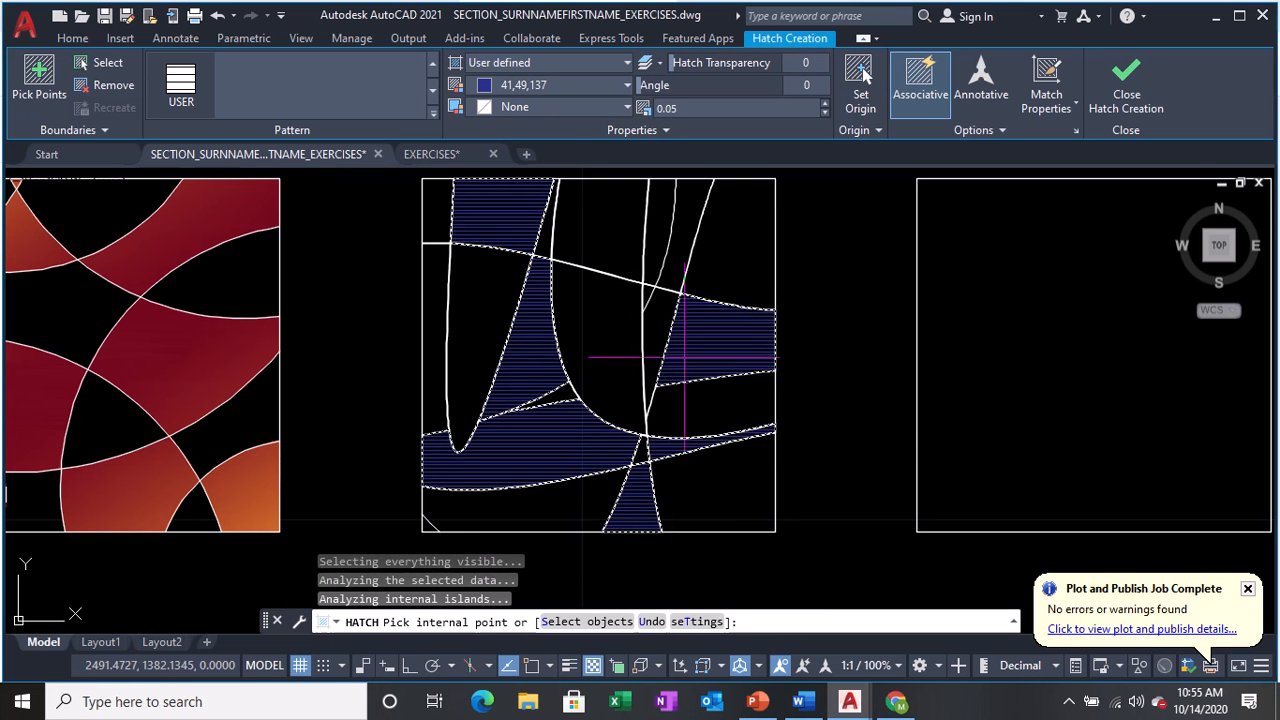
{"action": "left_click", "coordinate": [671, 263]}
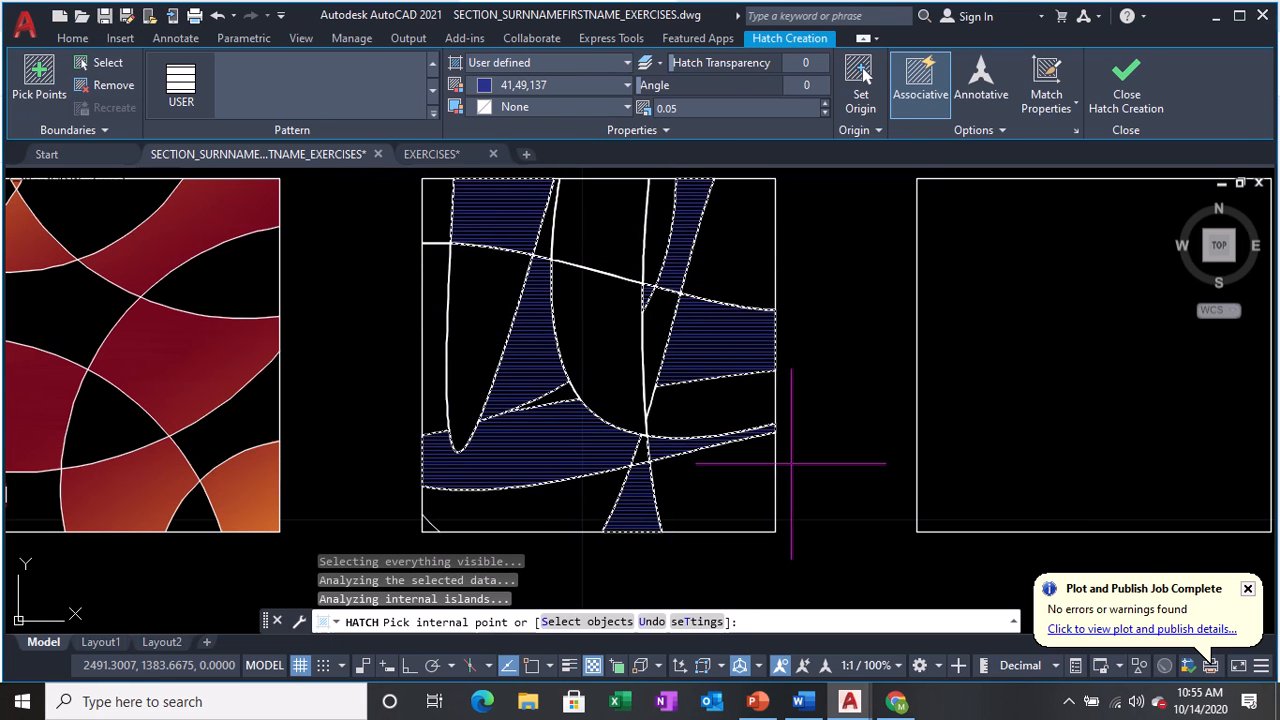
{"action": "key", "text": "Return"}
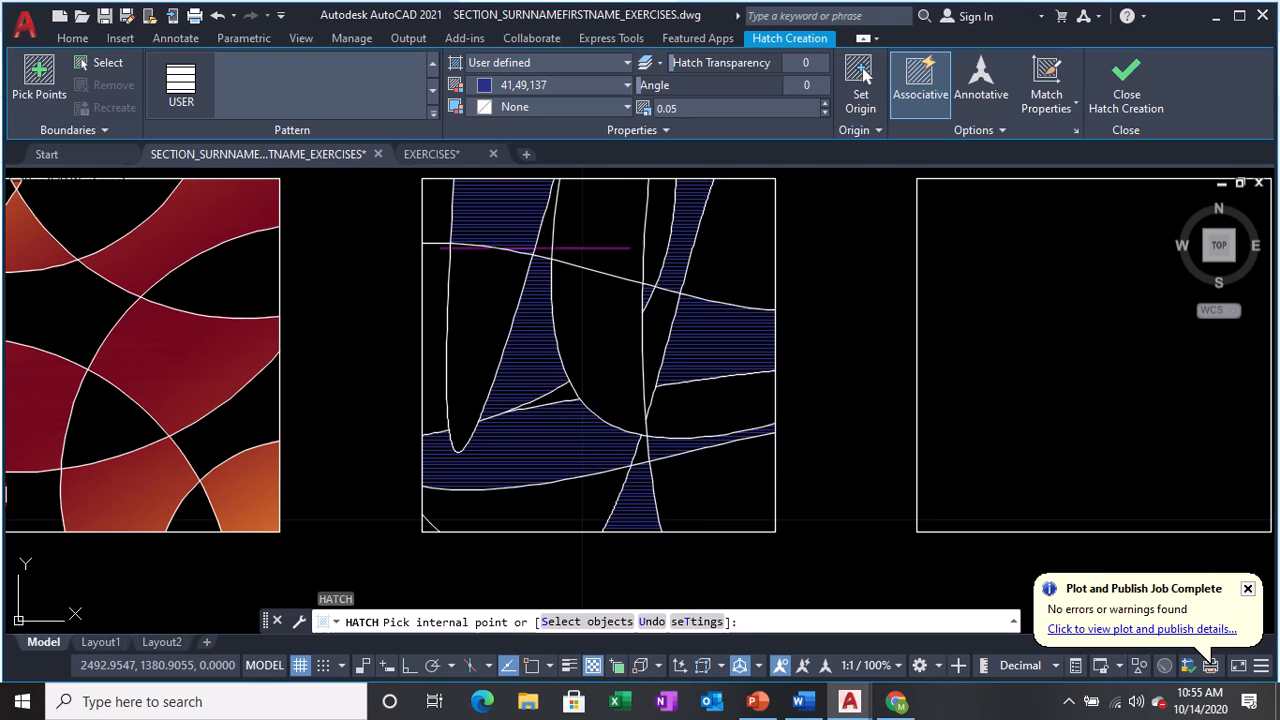
Hatch most of the remaining larger regions of the spline square with the user-defined pattern in colour 205,105,40.
{"action": "left_click", "coordinate": [526, 90]}
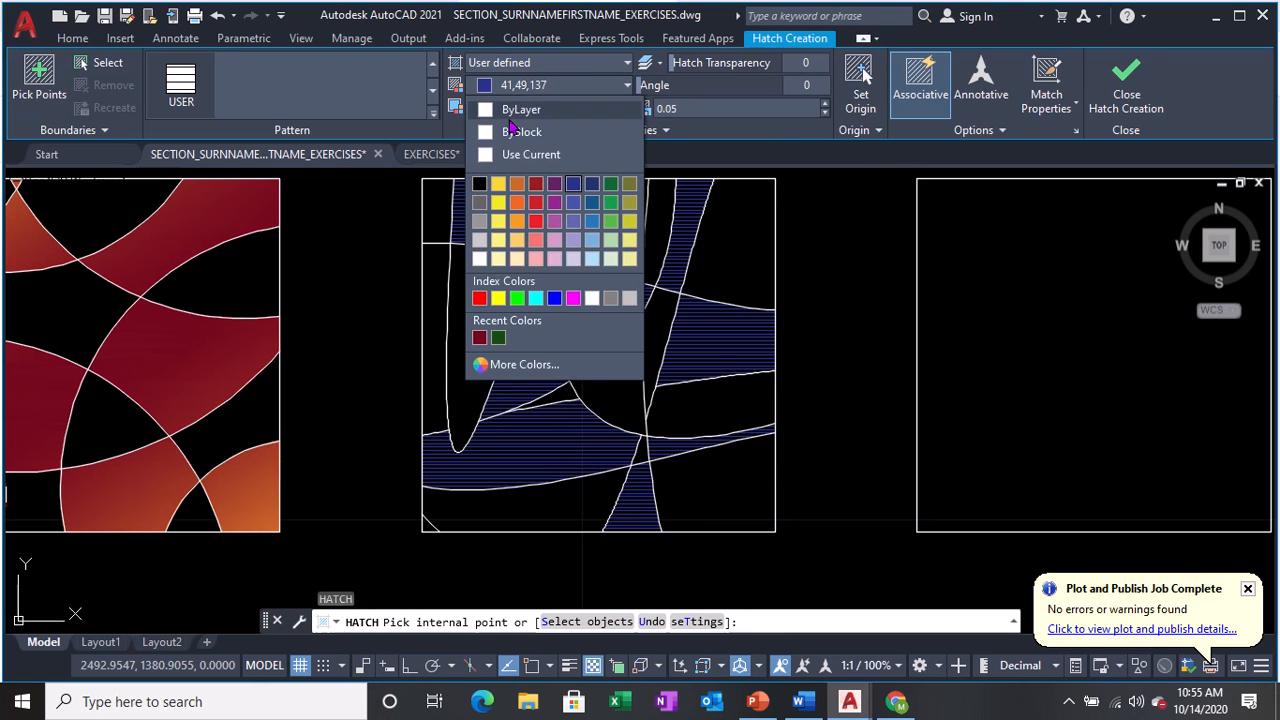
{"action": "left_click", "coordinate": [517, 183]}
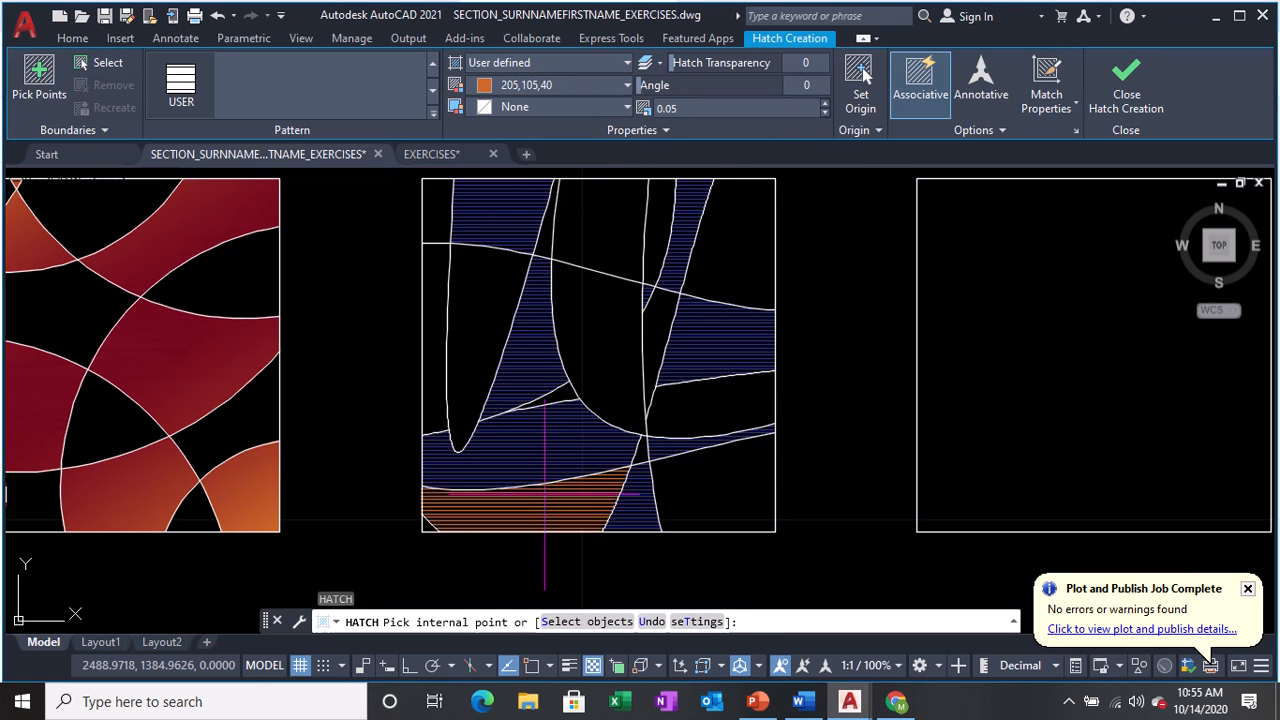
{"action": "left_click", "coordinate": [545, 505]}
{"action": "left_click", "coordinate": [731, 493]}
{"action": "left_click", "coordinate": [712, 400]}
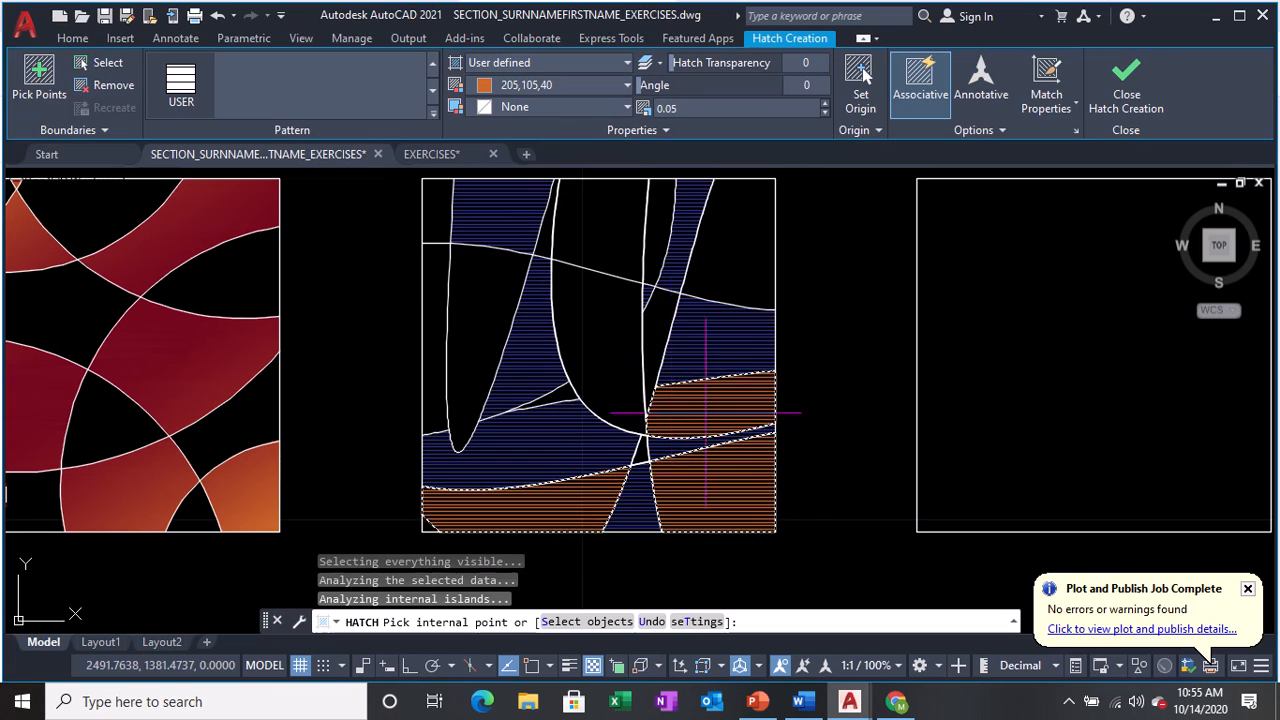
{"action": "left_click", "coordinate": [598, 320]}
{"action": "left_click", "coordinate": [459, 308]}
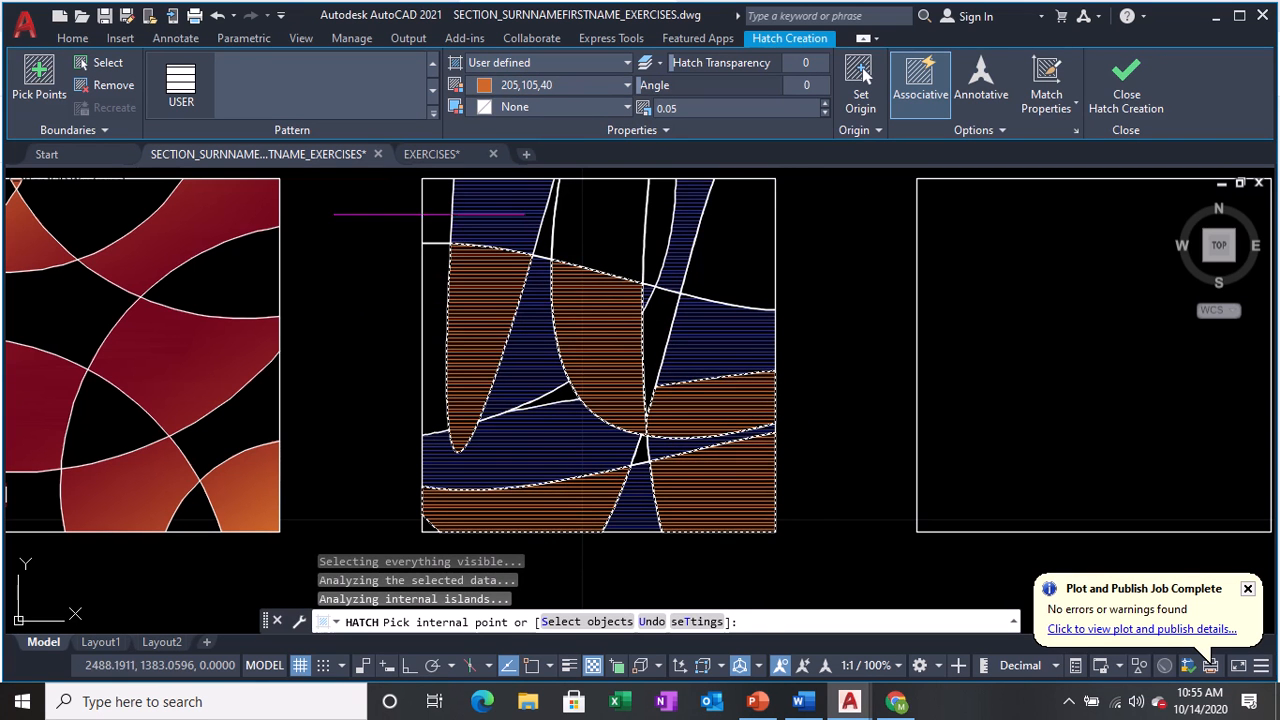
{"action": "left_click", "coordinate": [436, 212]}
{"action": "left_click", "coordinate": [545, 232]}
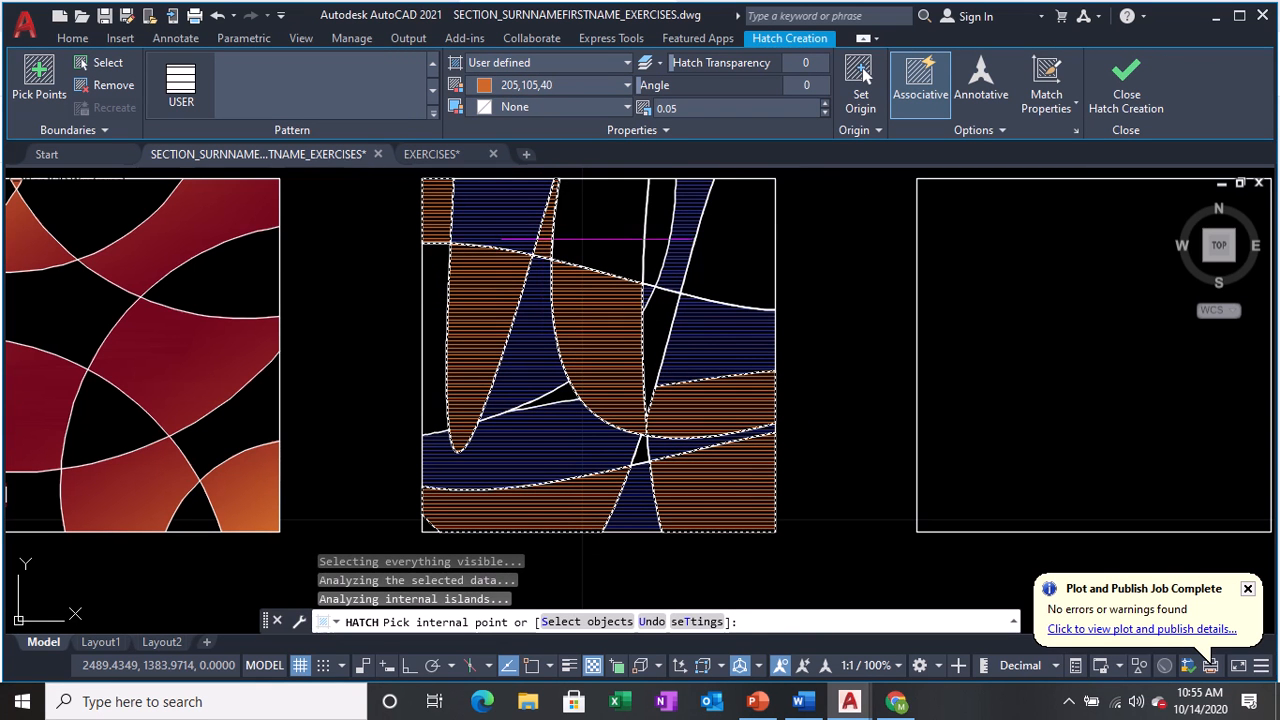
{"action": "left_click", "coordinate": [665, 247]}
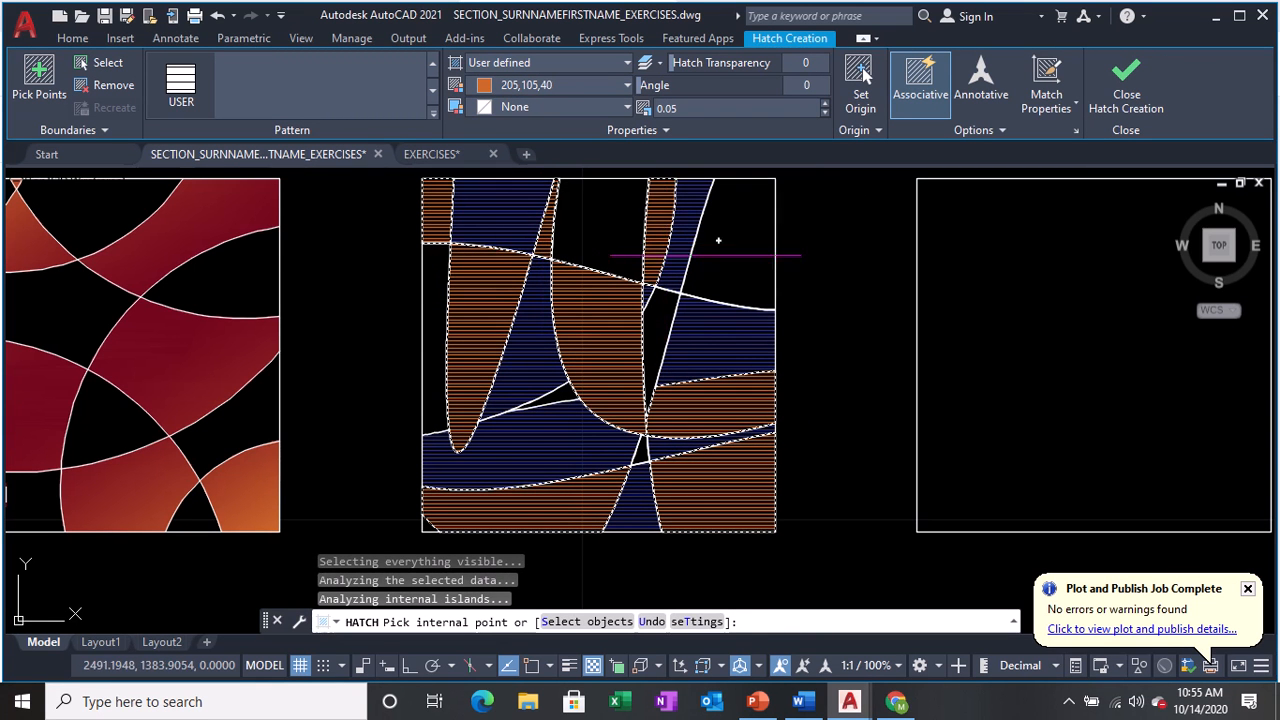
{"action": "left_click", "coordinate": [744, 265]}
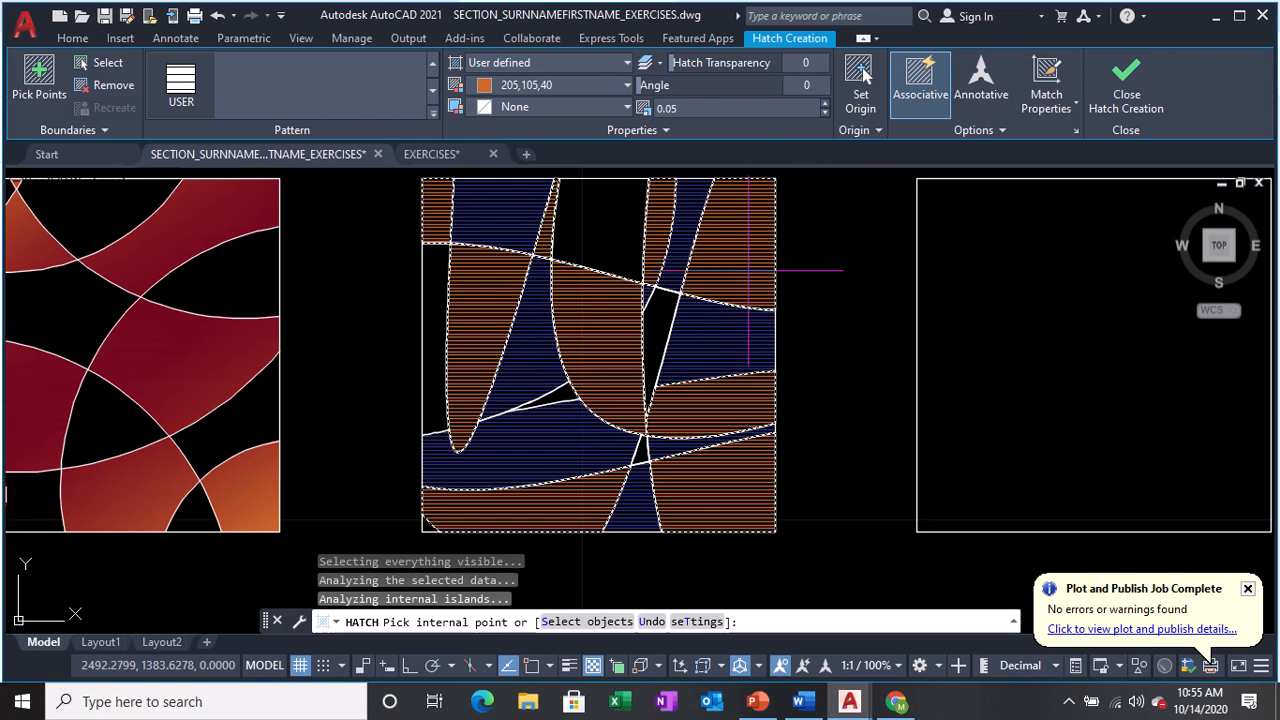
{"action": "key", "text": "Return"}
Draw a circle of about 0.6 radius inside the upper-left corner of the empty square beside the blue and orange one.
{"action": "scroll", "coordinate": [590, 440], "scroll_direction": "down", "scroll_amount": 2}
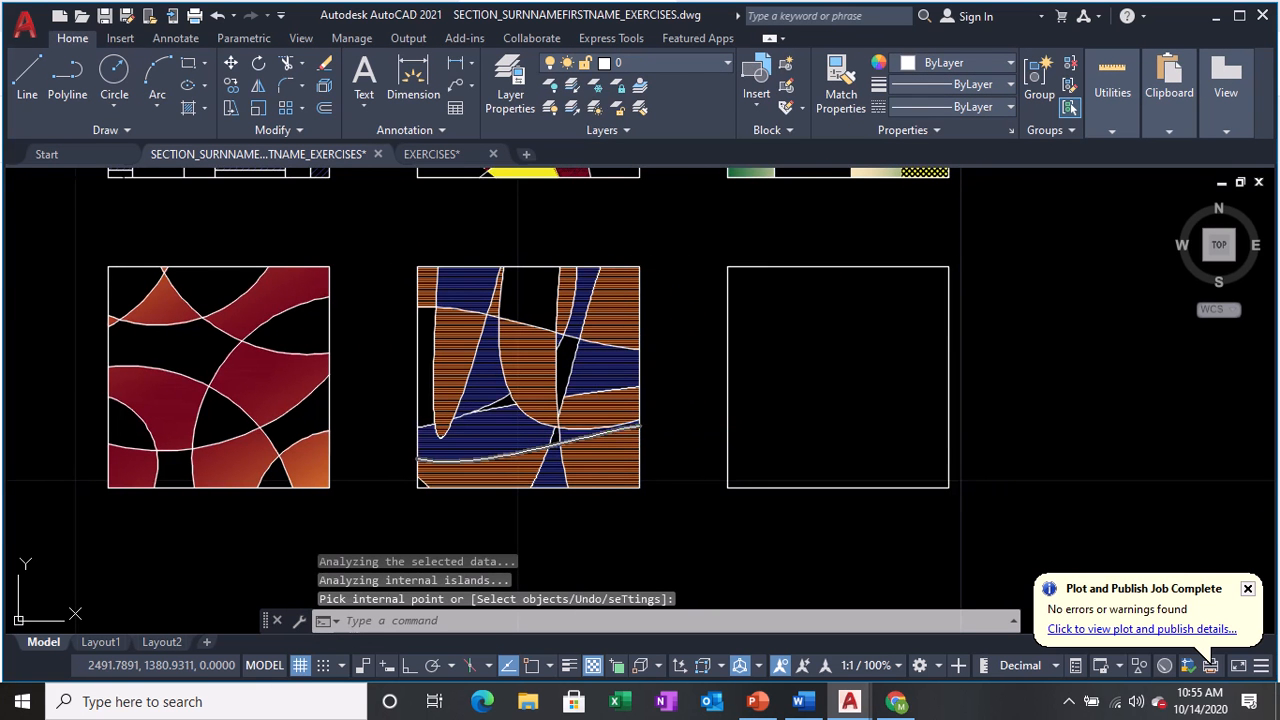
{"action": "middle_click_drag", "start_coordinate": [711, 401], "coordinate": [457, 388]}
{"action": "scroll", "coordinate": [405, 406], "scroll_direction": "down", "scroll_amount": 2}
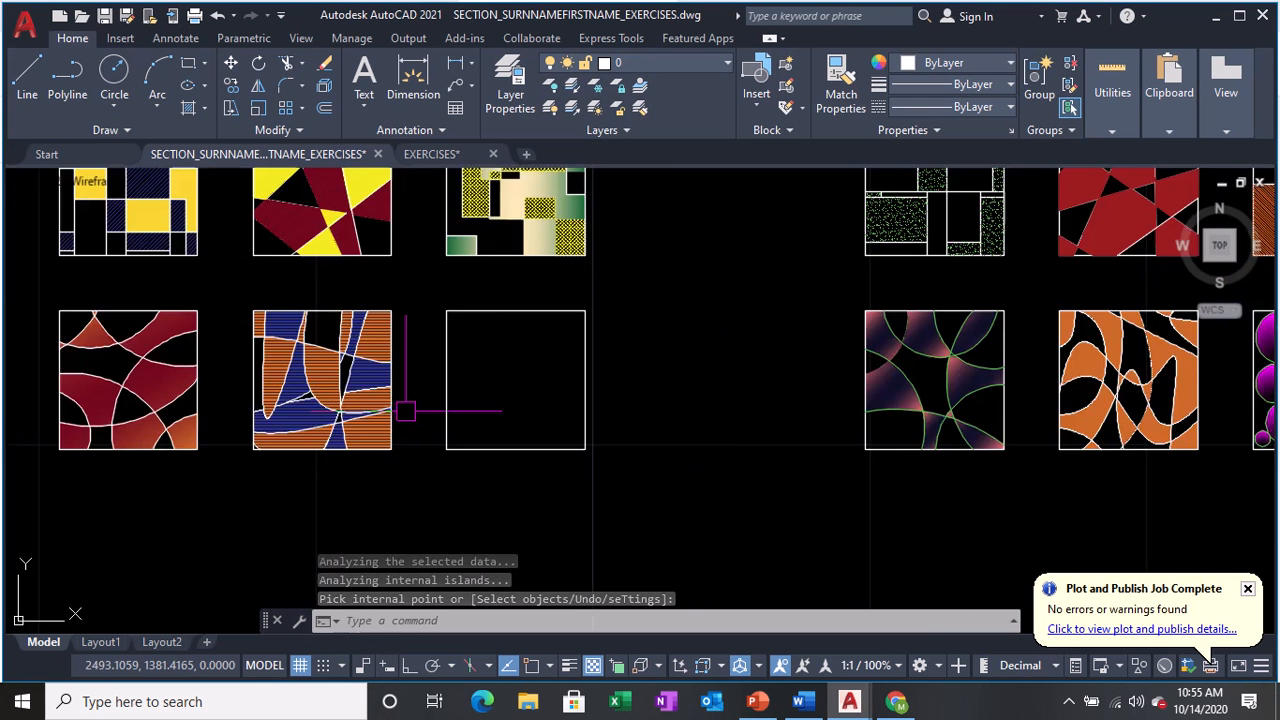
{"action": "middle_click_drag", "start_coordinate": [849, 421], "coordinate": [540, 425]}
{"action": "middle_click_drag", "start_coordinate": [200, 429], "coordinate": [555, 406]}
{"action": "scroll", "coordinate": [451, 406], "scroll_direction": "up", "scroll_amount": 4}
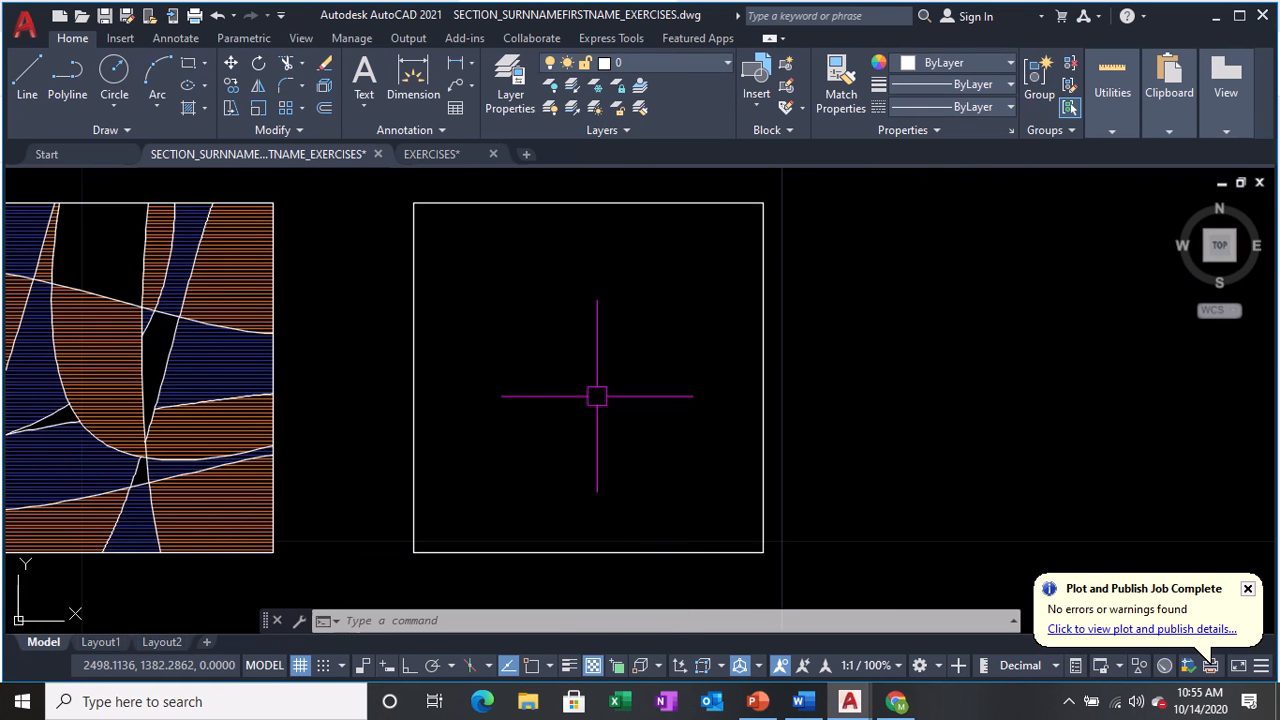
{"action": "type", "text": "c"}
{"action": "key", "text": "Return"}
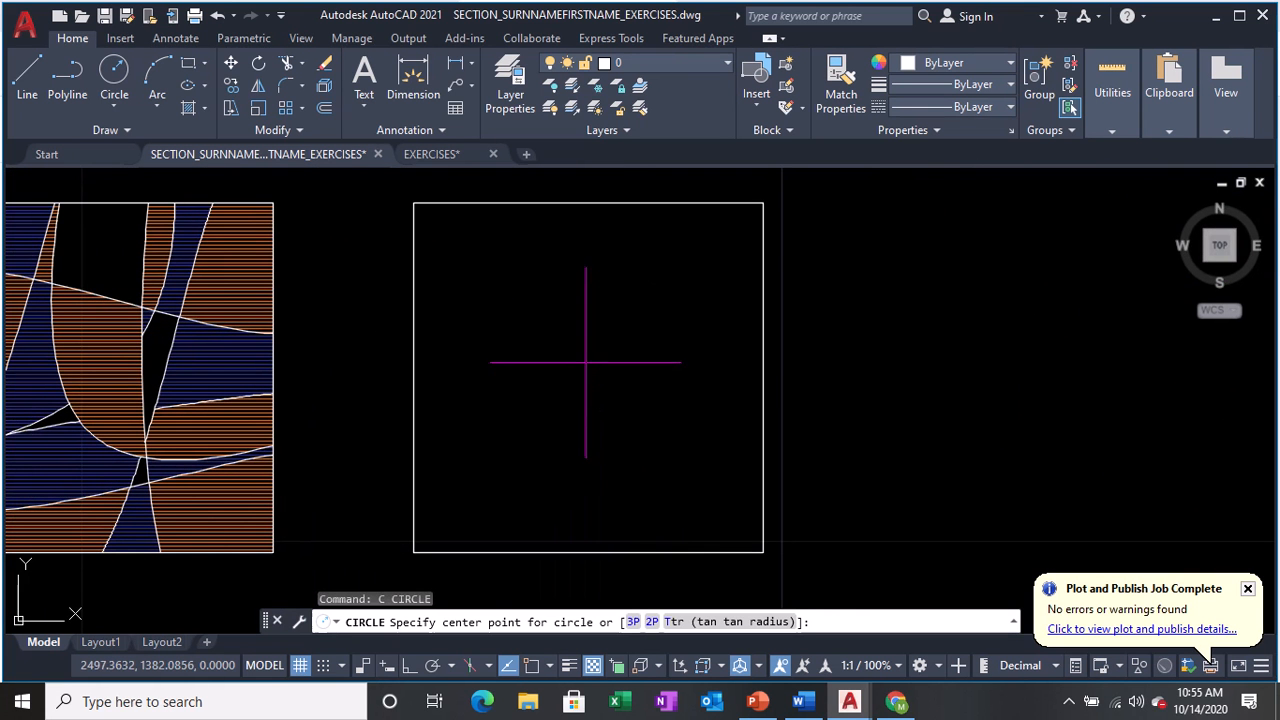
{"action": "left_click", "coordinate": [456, 252]}
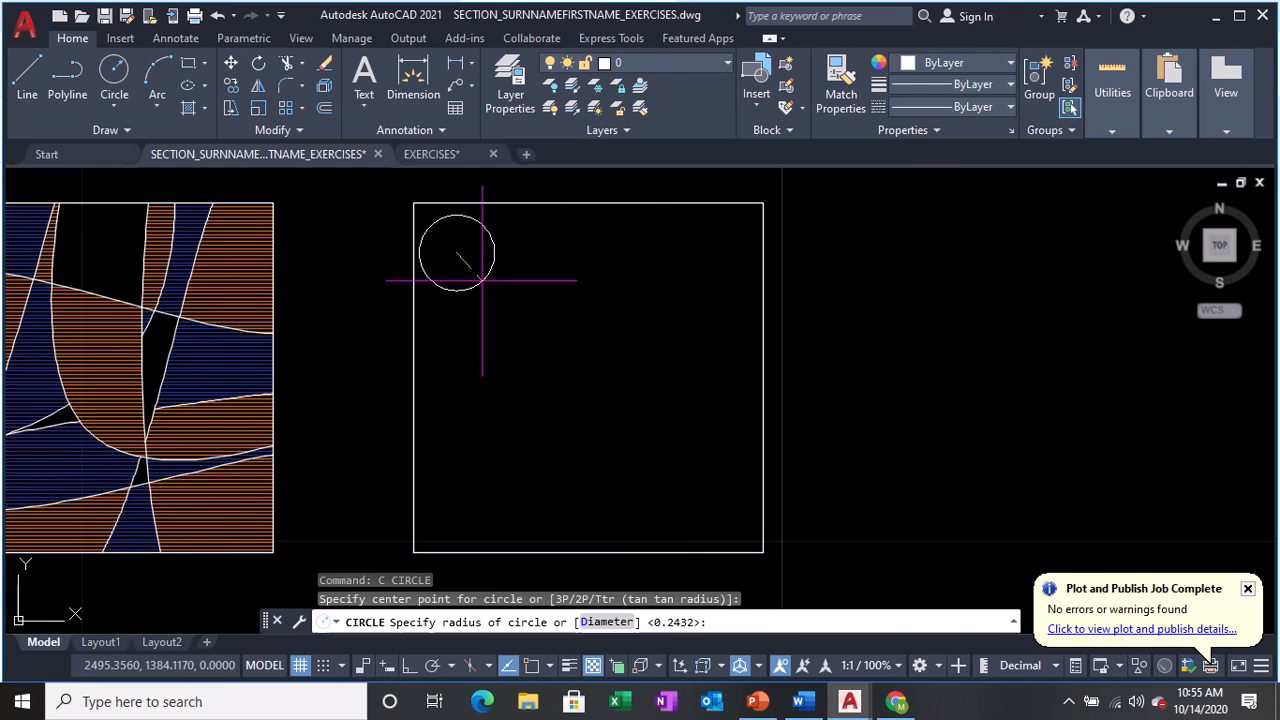
{"action": "left_click", "coordinate": [486, 281]}
Draw a circle of about 1.5 radius overshooting the square's lower-left corner and one of about 0.78 radius crossing its upper-right edge.
{"action": "key", "text": "Return"}
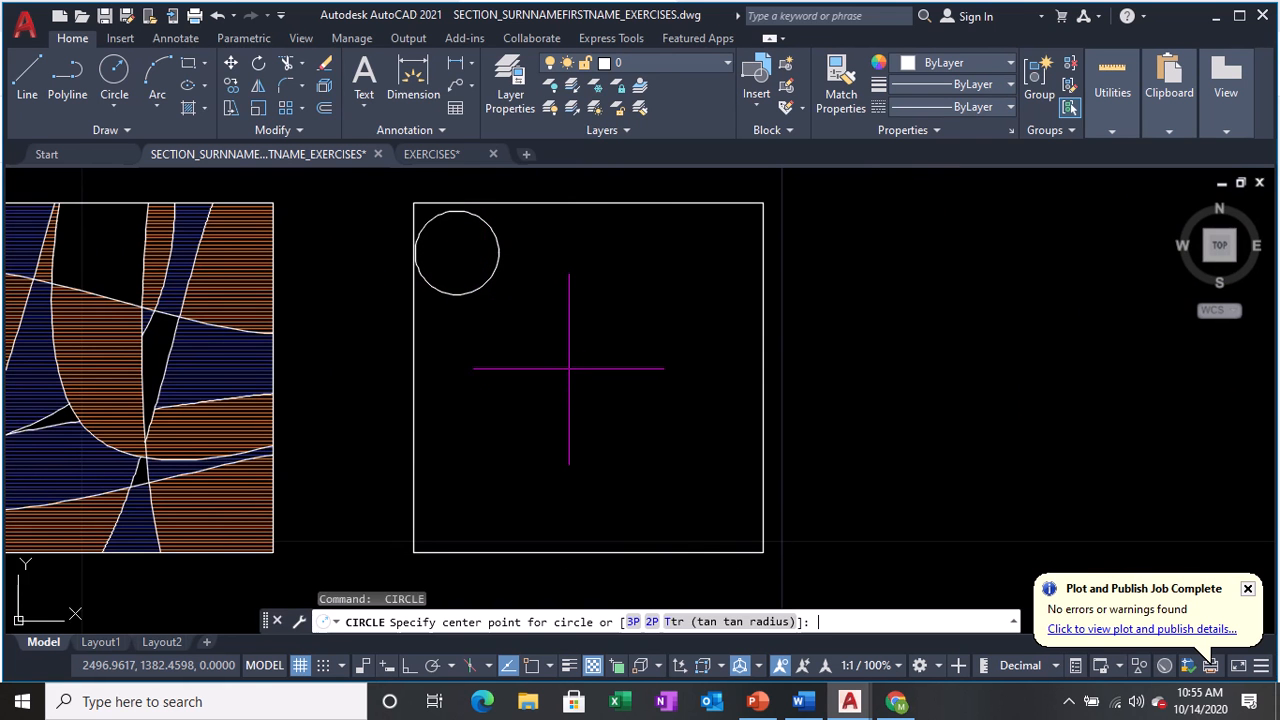
{"action": "middle_click_drag", "start_coordinate": [470, 480], "coordinate": [481, 403]}
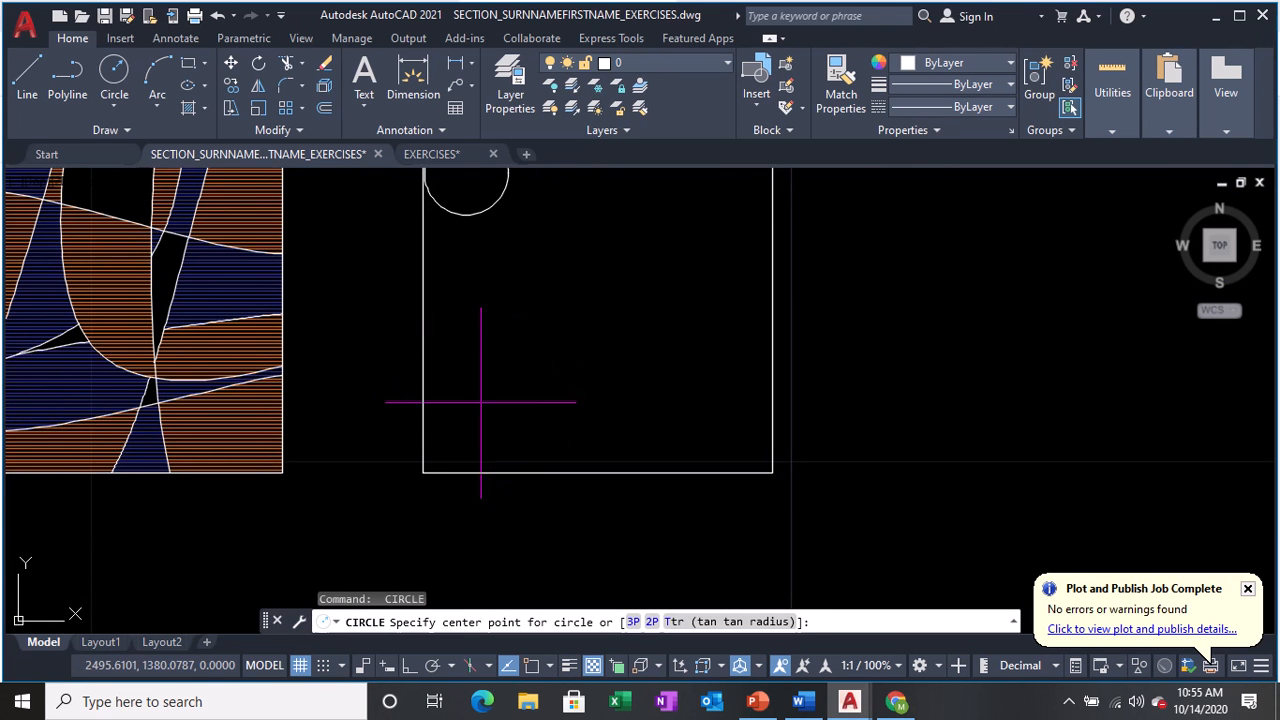
{"action": "left_click", "coordinate": [481, 403]}
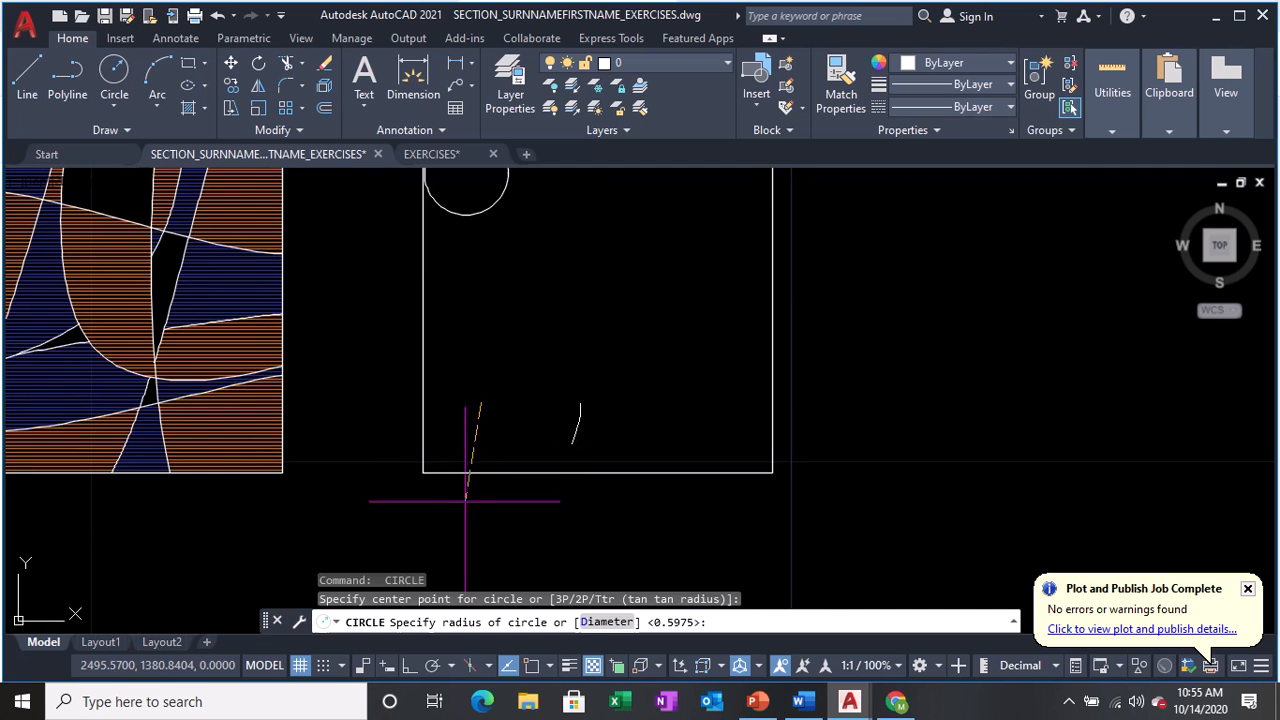
{"action": "left_click", "coordinate": [583, 425]}
{"action": "middle_click_drag", "start_coordinate": [599, 332], "coordinate": [604, 379]}
{"action": "type", "text": "c"}
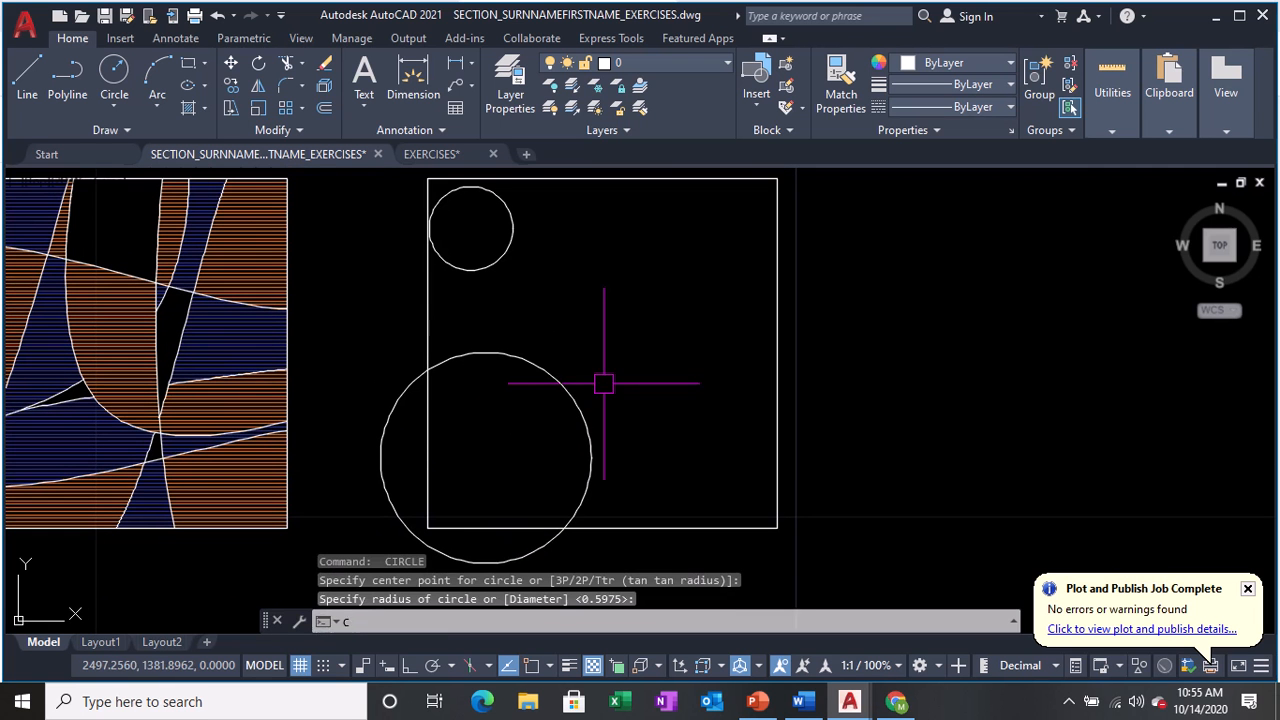
{"action": "key", "text": "Return"}
{"action": "left_click", "coordinate": [542, 399]}
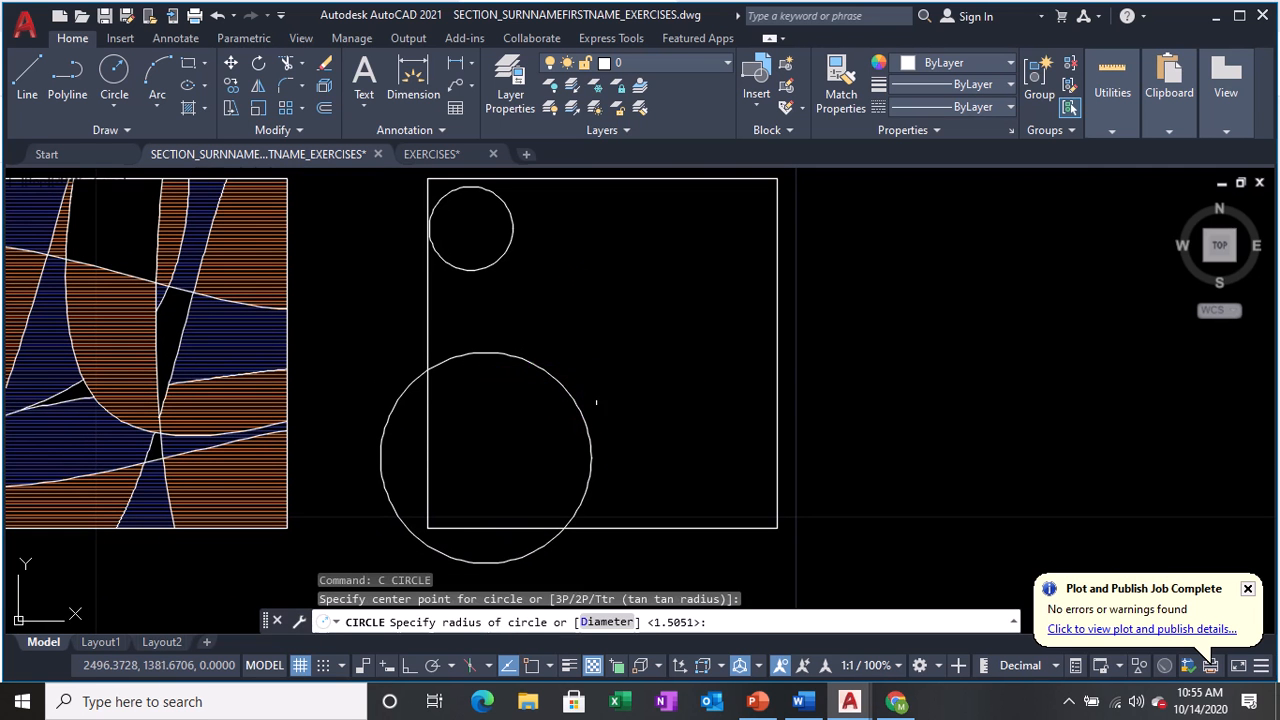
{"action": "left_click", "coordinate": [596, 403]}
Draw a fourth, smallest circle in the upper right half of the square, clear of the other circles.
{"action": "middle_click_drag", "start_coordinate": [657, 320], "coordinate": [651, 359]}
{"action": "type", "text": "c"}
{"action": "key", "text": "Return"}
{"action": "left_click", "coordinate": [618, 293]}
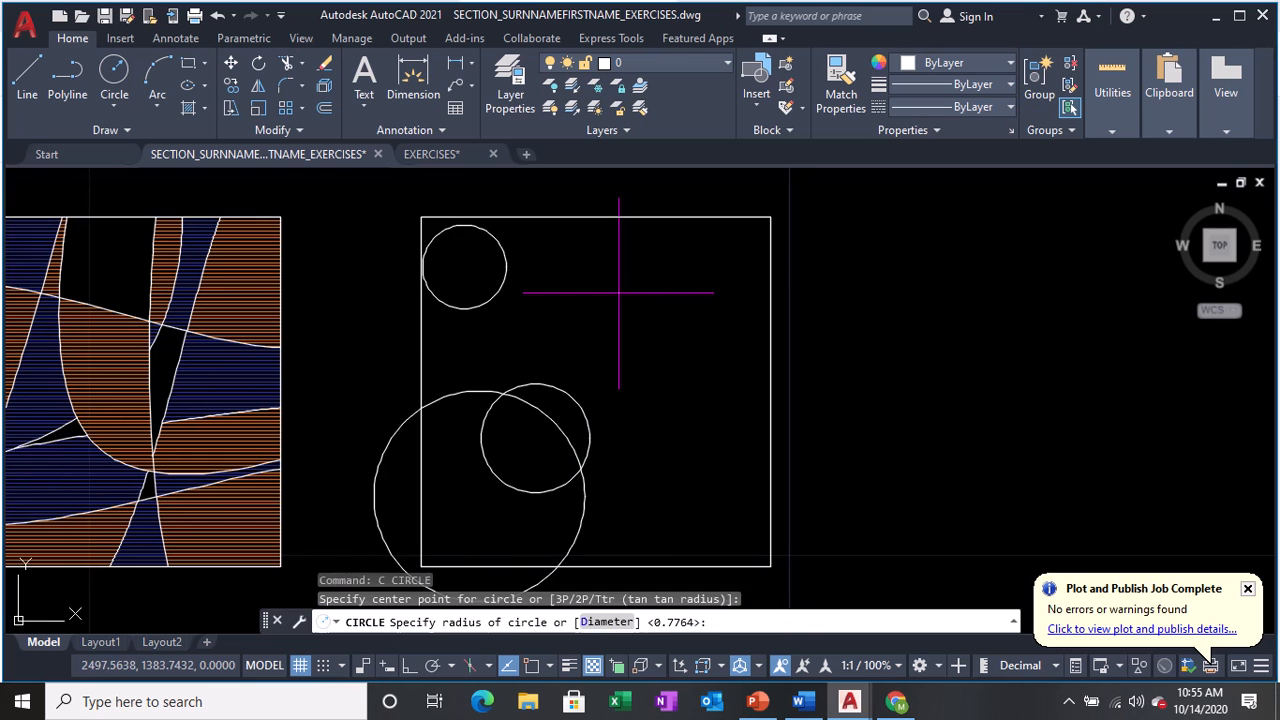
{"action": "left_click", "coordinate": [630, 323]}
Copy the smallest circle from its centre to eight scattered positions across the upper and right parts of the square.
{"action": "type", "text": "c"}
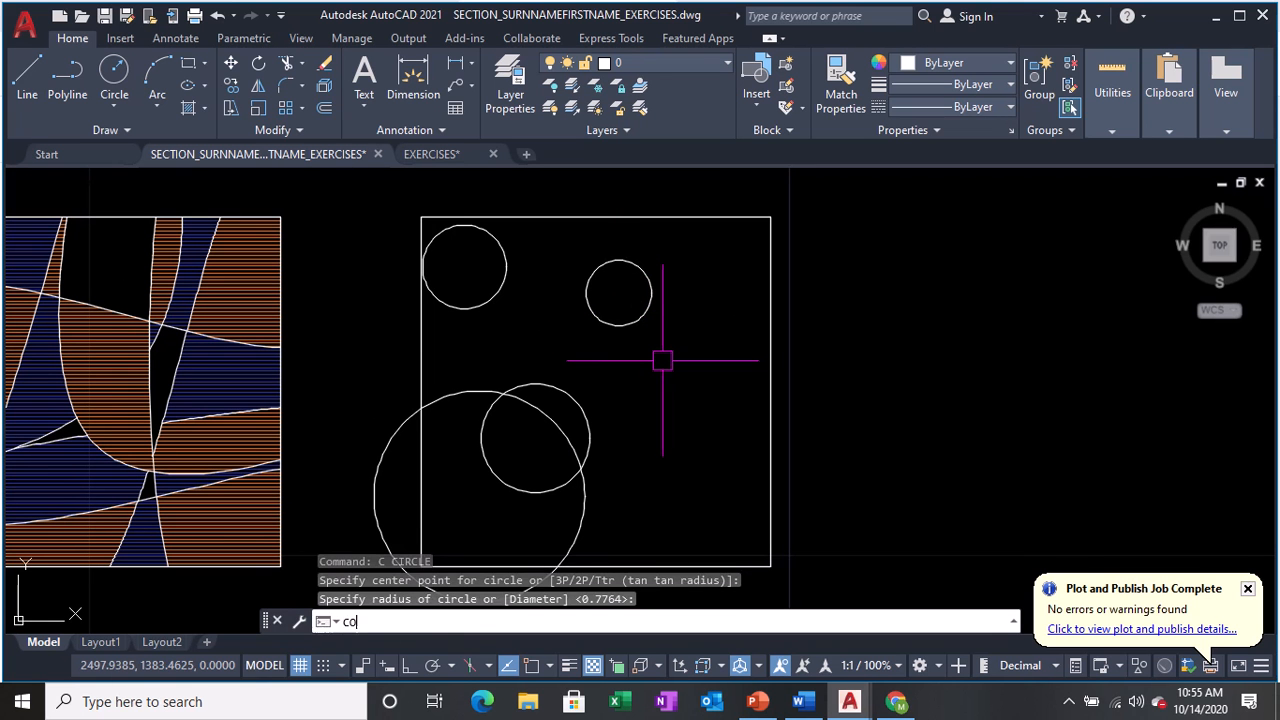
{"action": "type", "text": "o"}
{"action": "key", "text": "Return"}
{"action": "left_click", "coordinate": [636, 314]}
{"action": "key", "text": "Return"}
{"action": "left_click", "coordinate": [620, 292]}
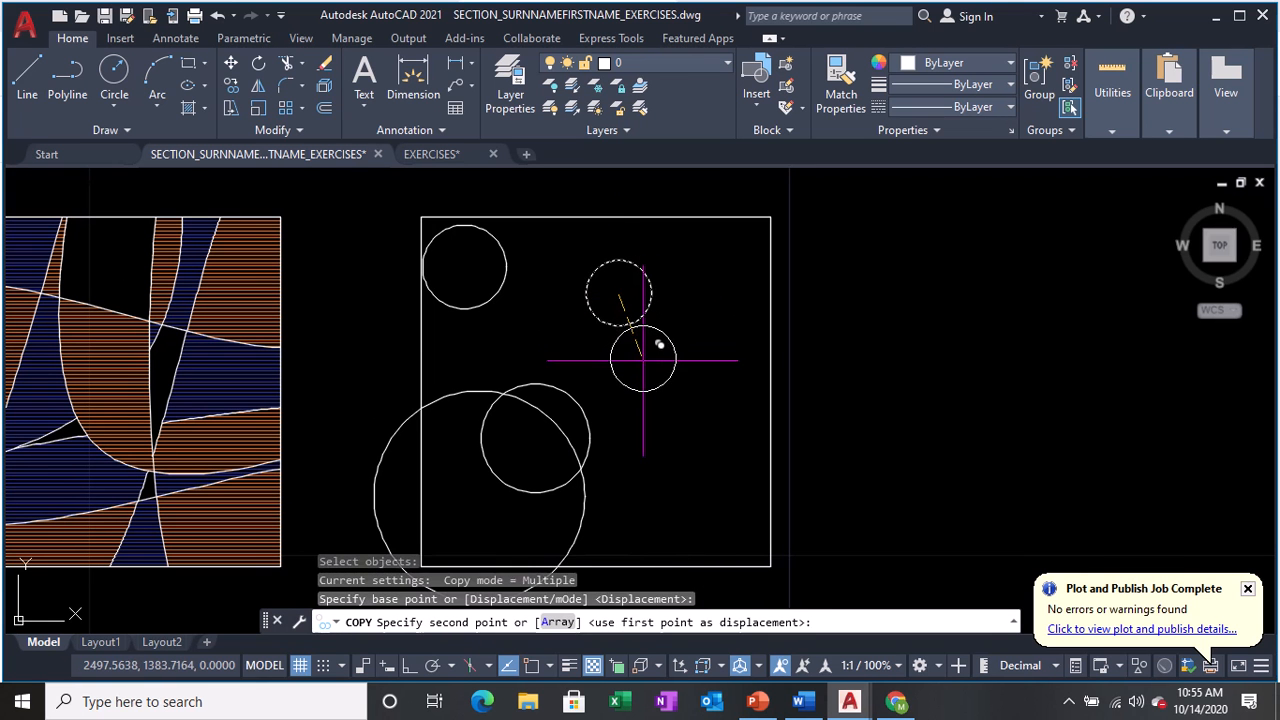
{"action": "left_click", "coordinate": [643, 358]}
{"action": "left_click", "coordinate": [698, 410]}
{"action": "left_click", "coordinate": [650, 477]}
{"action": "left_click", "coordinate": [723, 517]}
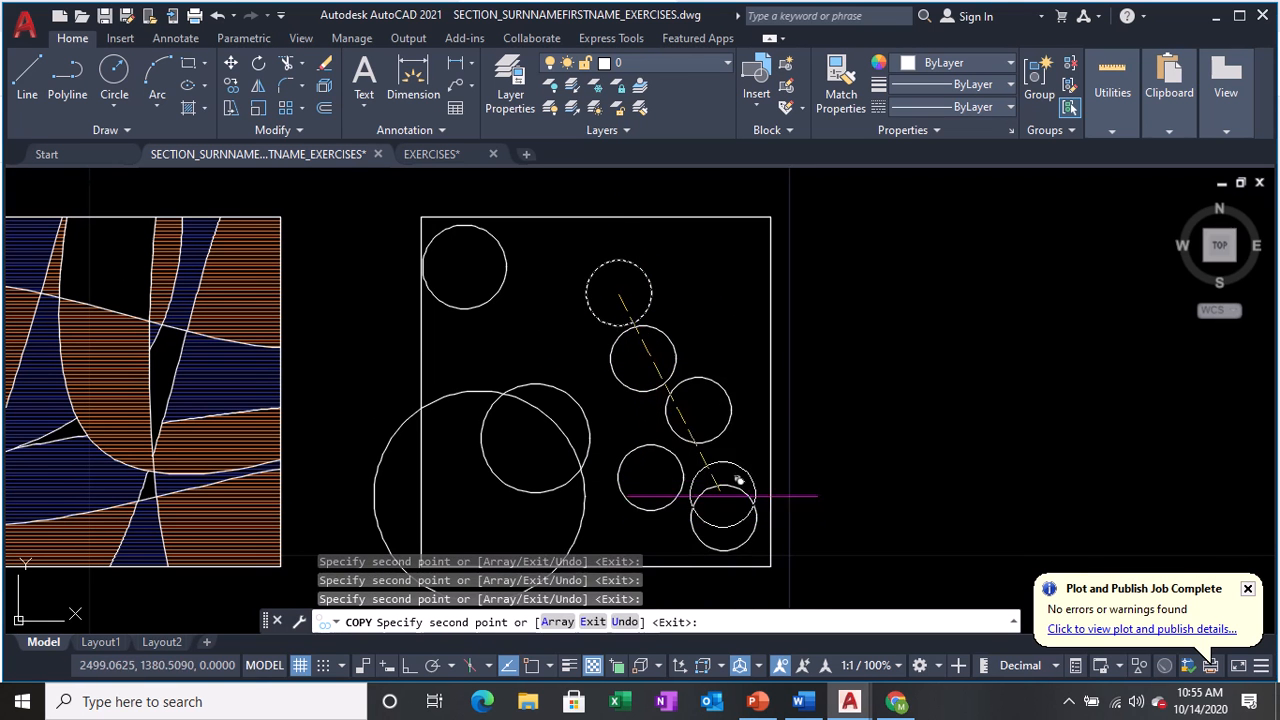
{"action": "left_click", "coordinate": [710, 323]}
{"action": "left_click", "coordinate": [564, 275]}
{"action": "left_click", "coordinate": [501, 335]}
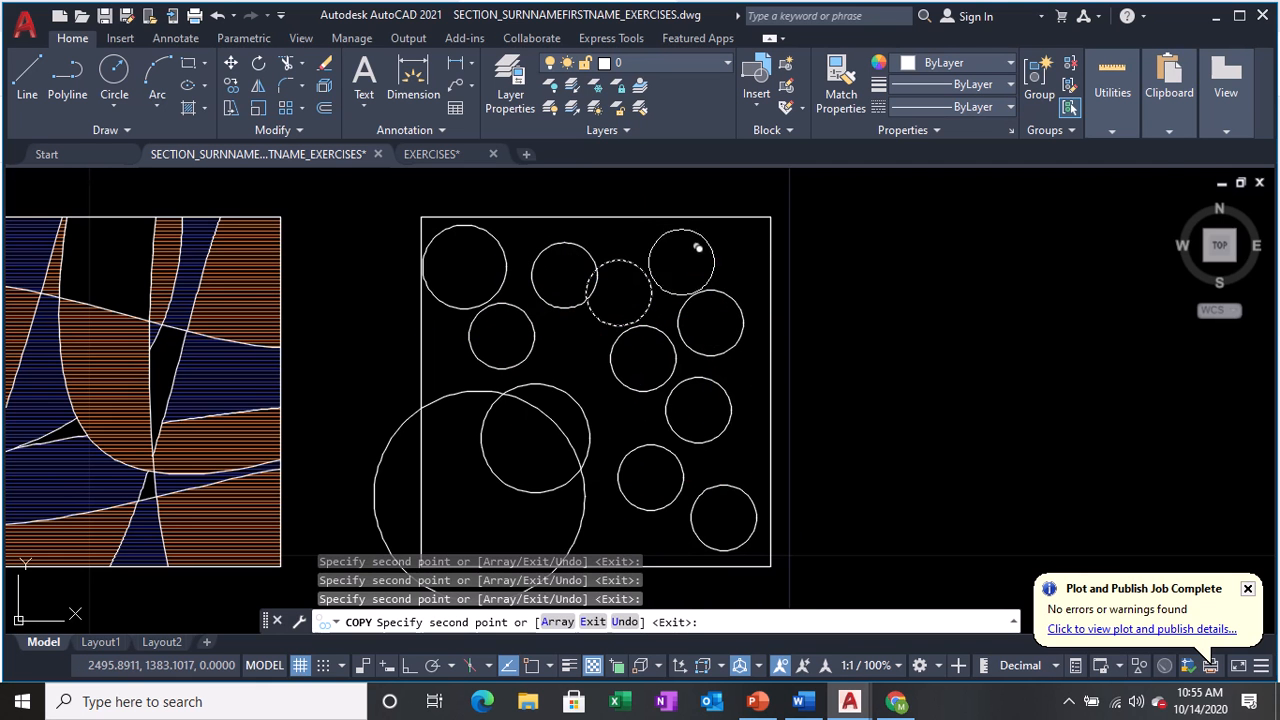
{"action": "left_click", "coordinate": [685, 256]}
{"action": "key", "text": "Return"}
Trim away the part of the large circle that lies outside the square's lower-left corner.
{"action": "scroll", "coordinate": [631, 351], "scroll_direction": "down", "scroll_amount": 2}
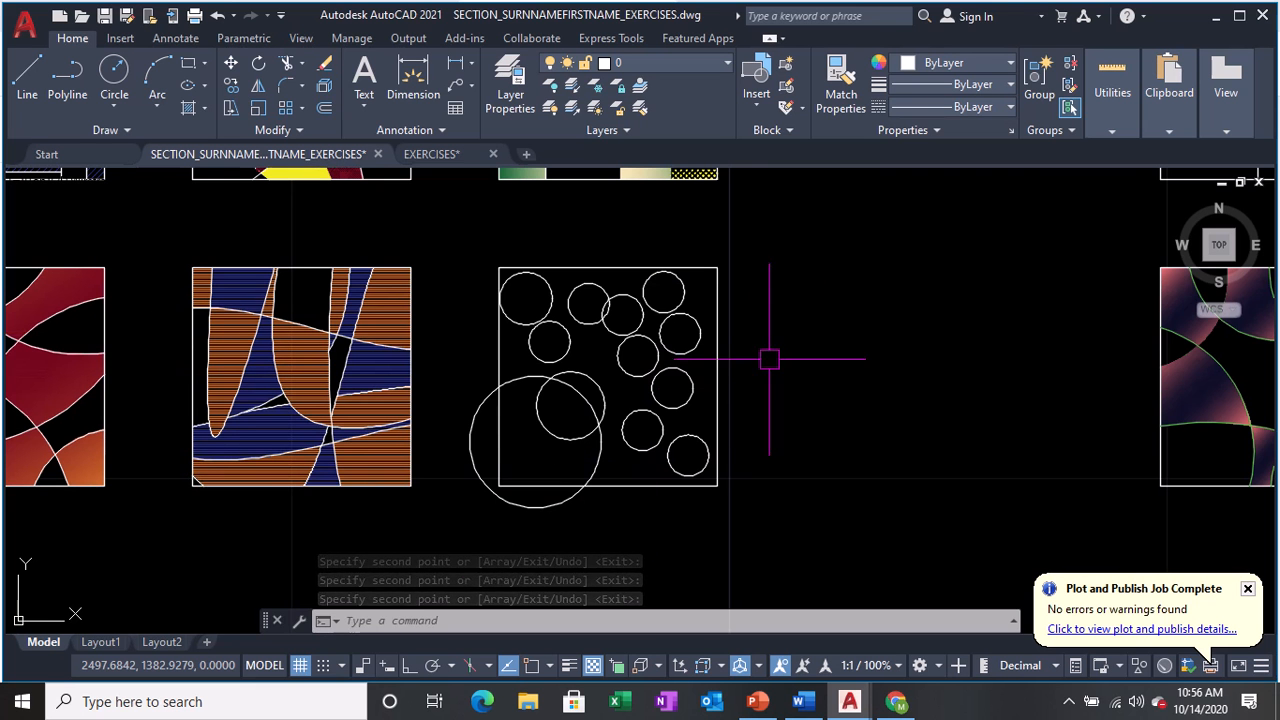
{"action": "type", "text": "tr"}
{"action": "key", "text": "Return"}
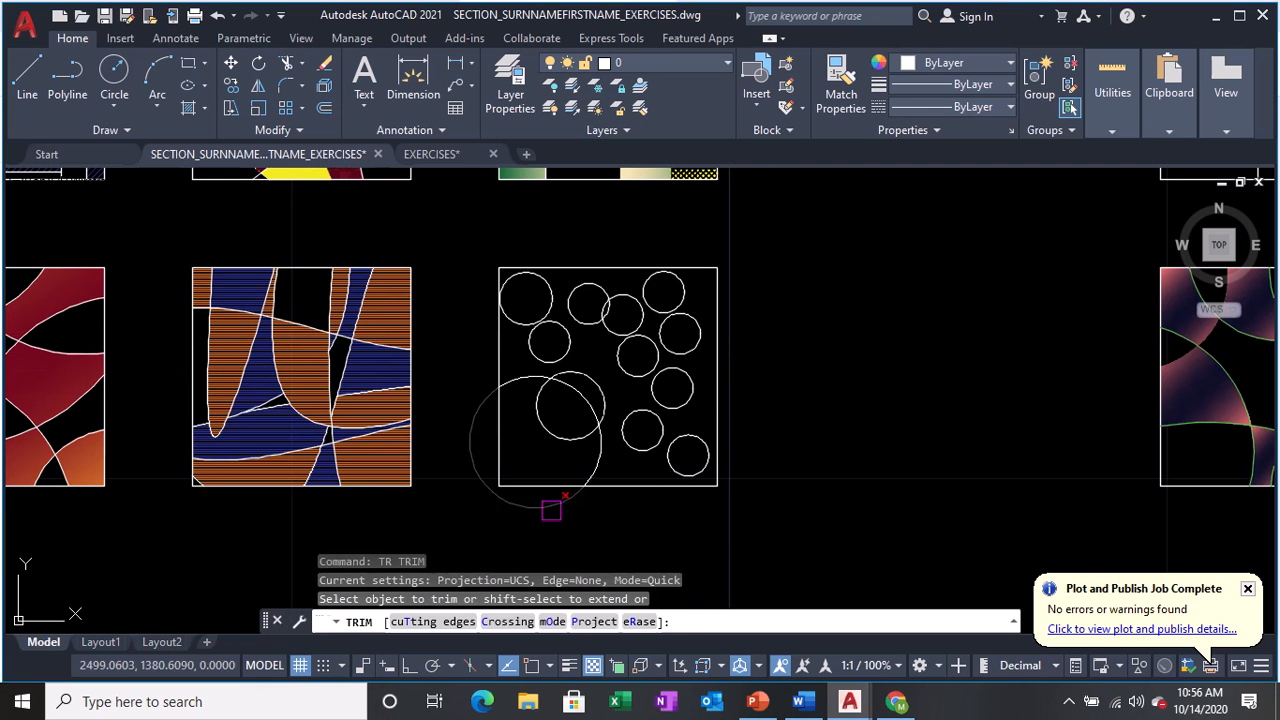
{"action": "left_click", "coordinate": [551, 510]}
{"action": "scroll", "coordinate": [667, 336], "scroll_direction": "up", "scroll_amount": 2}
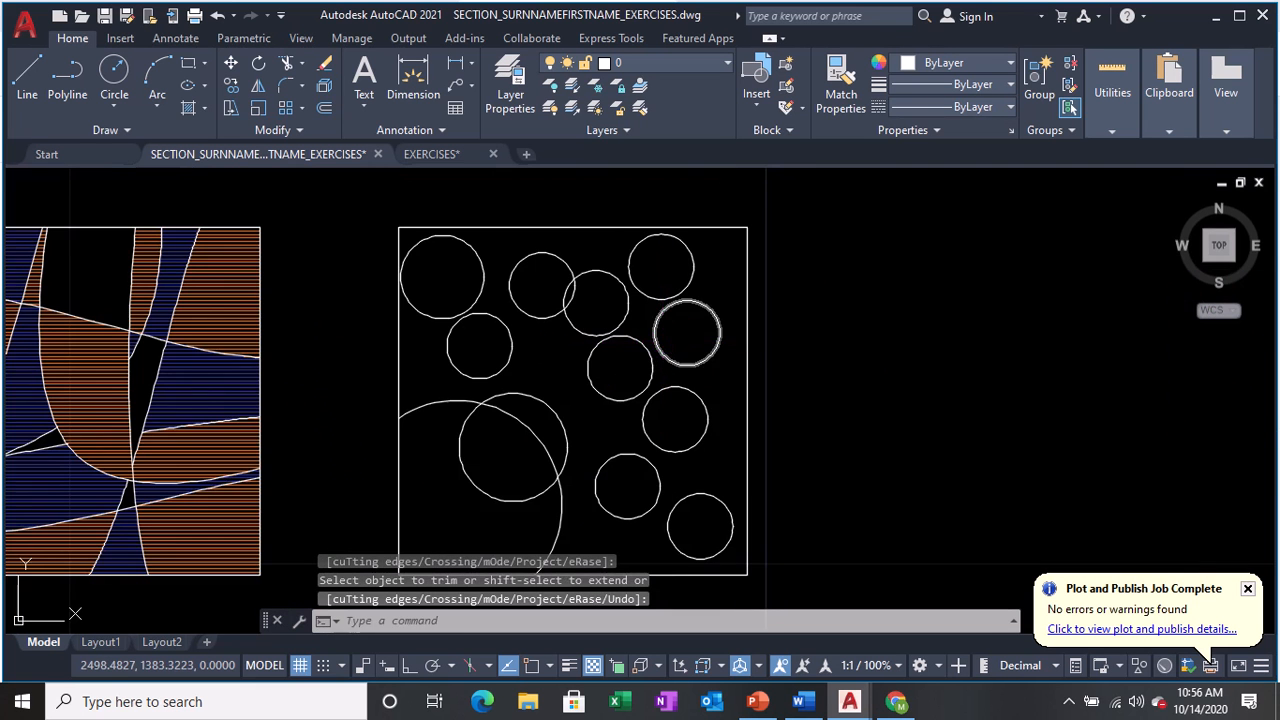
{"action": "middle_click_drag", "start_coordinate": [686, 333], "coordinate": [702, 309]}
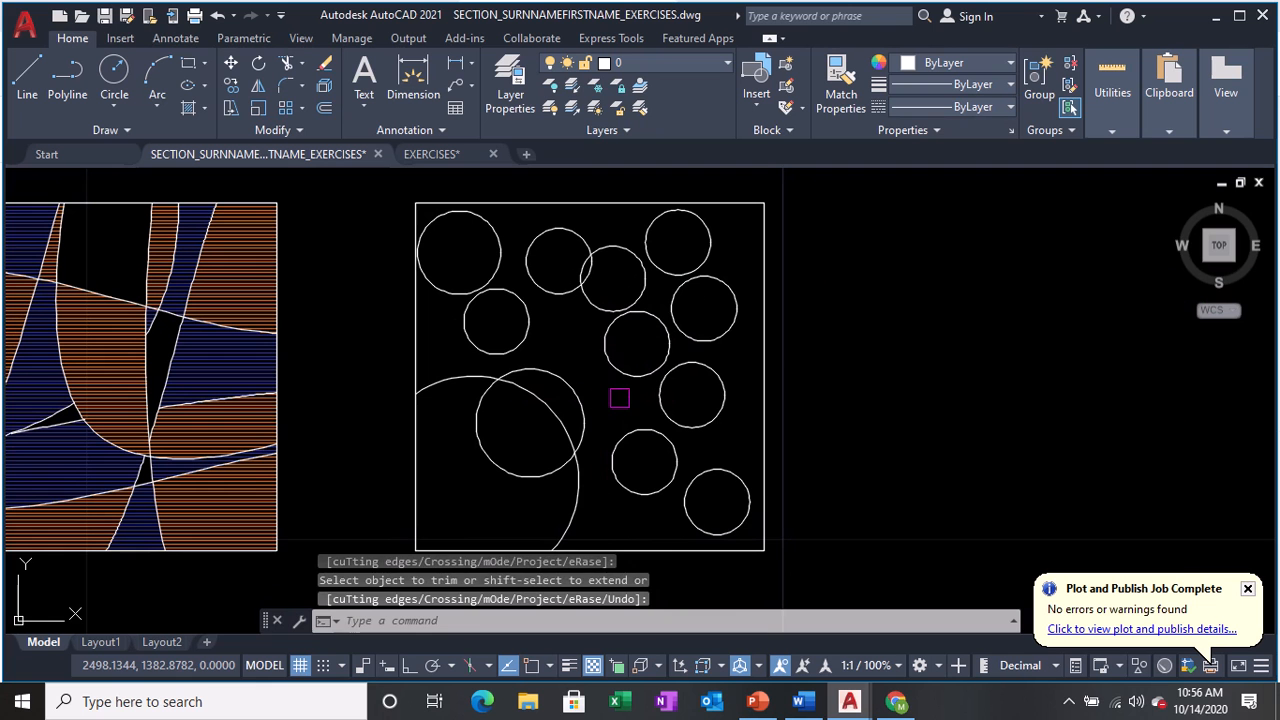
{"action": "key", "text": "Escape"}
Hatch the square's background around the circles with the user-defined pattern in colour 205,105,40, angle 0 and spacing 0.05.
{"action": "type", "text": "h"}
{"action": "key", "text": "Return"}
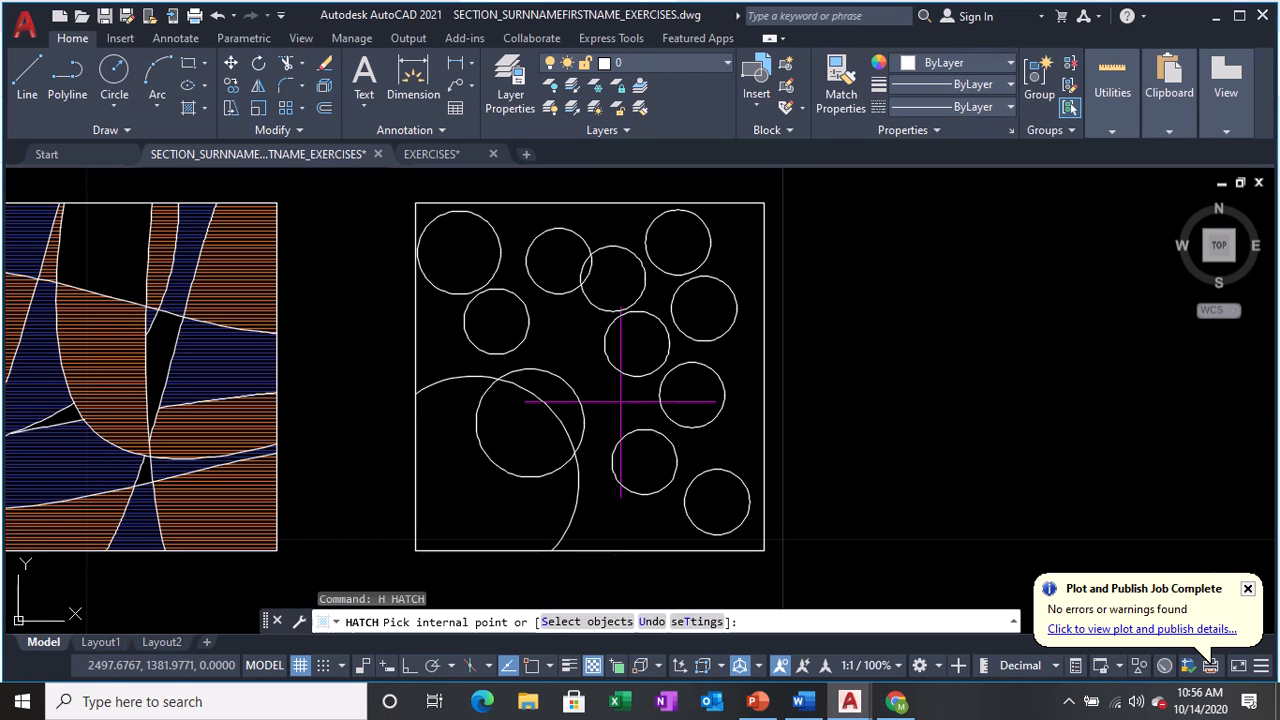
{"action": "left_click", "coordinate": [621, 402]}
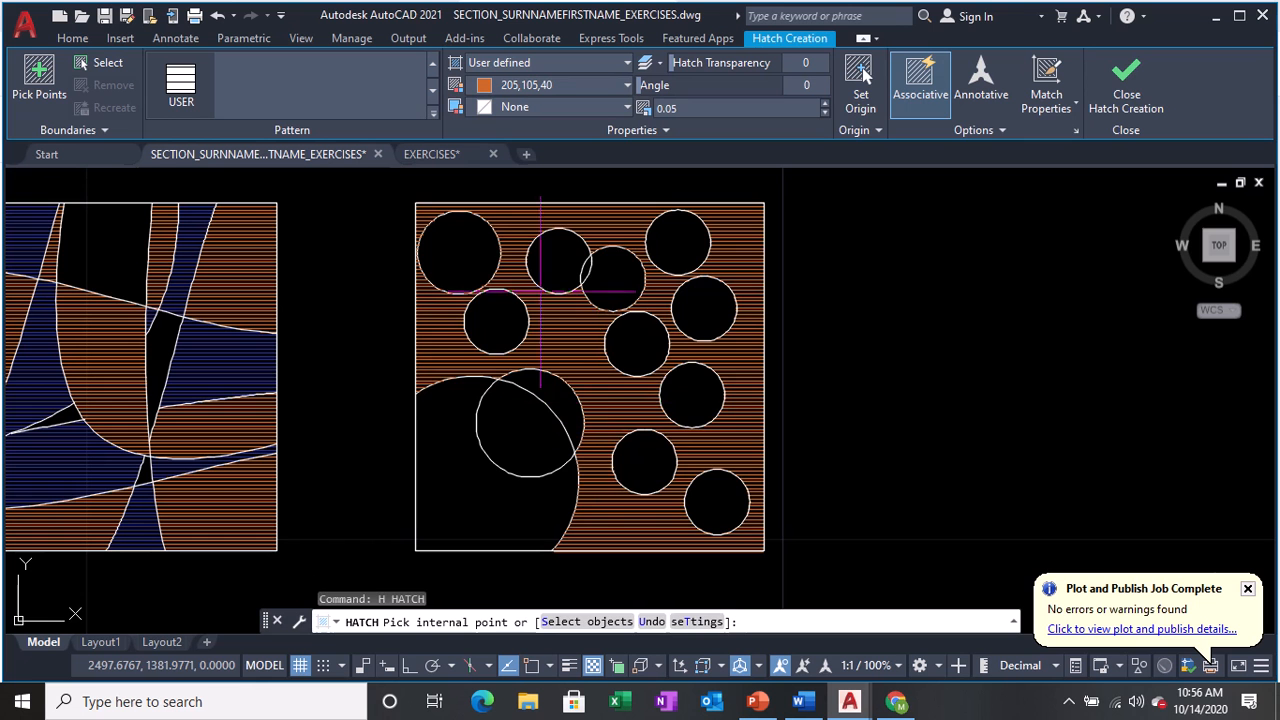
{"action": "left_click", "coordinate": [600, 406]}
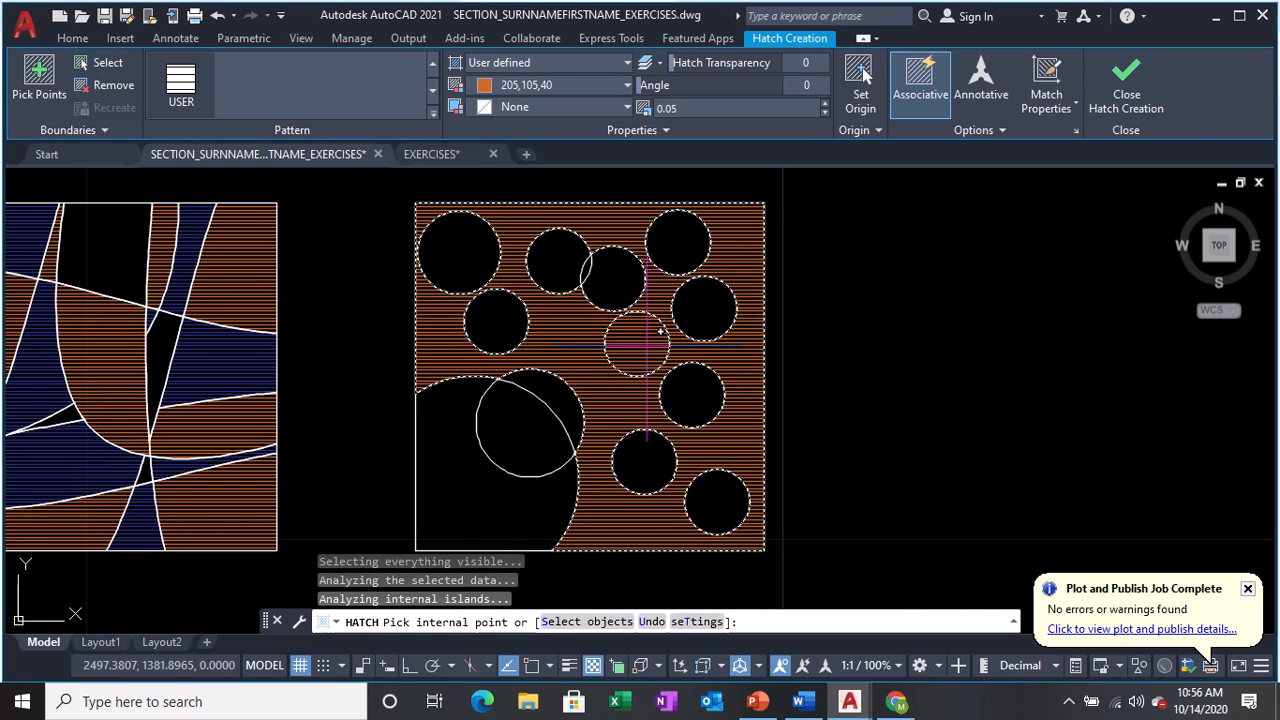
{"action": "key", "text": "Return"}
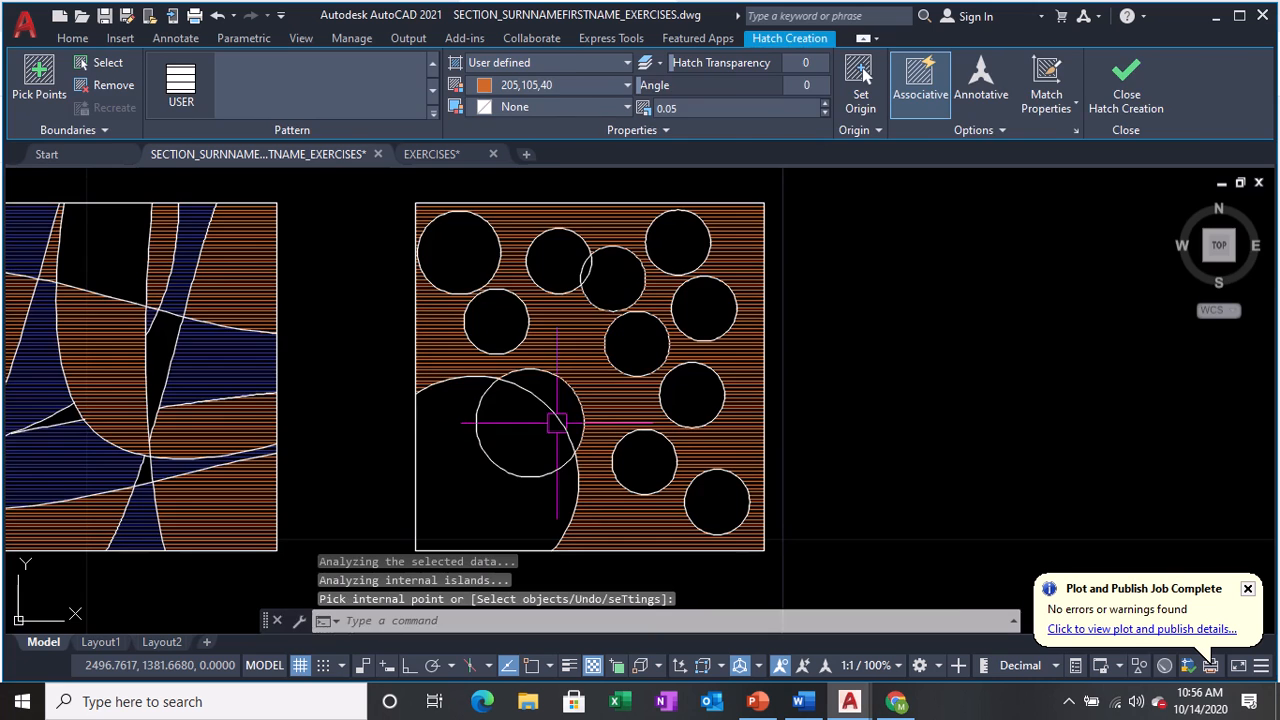
Save the drawing with all the hatched squares in view.
{"action": "scroll", "coordinate": [858, 397], "scroll_direction": "down", "scroll_amount": 4}
{"action": "scroll", "coordinate": [858, 397], "scroll_direction": "down", "scroll_amount": 2}
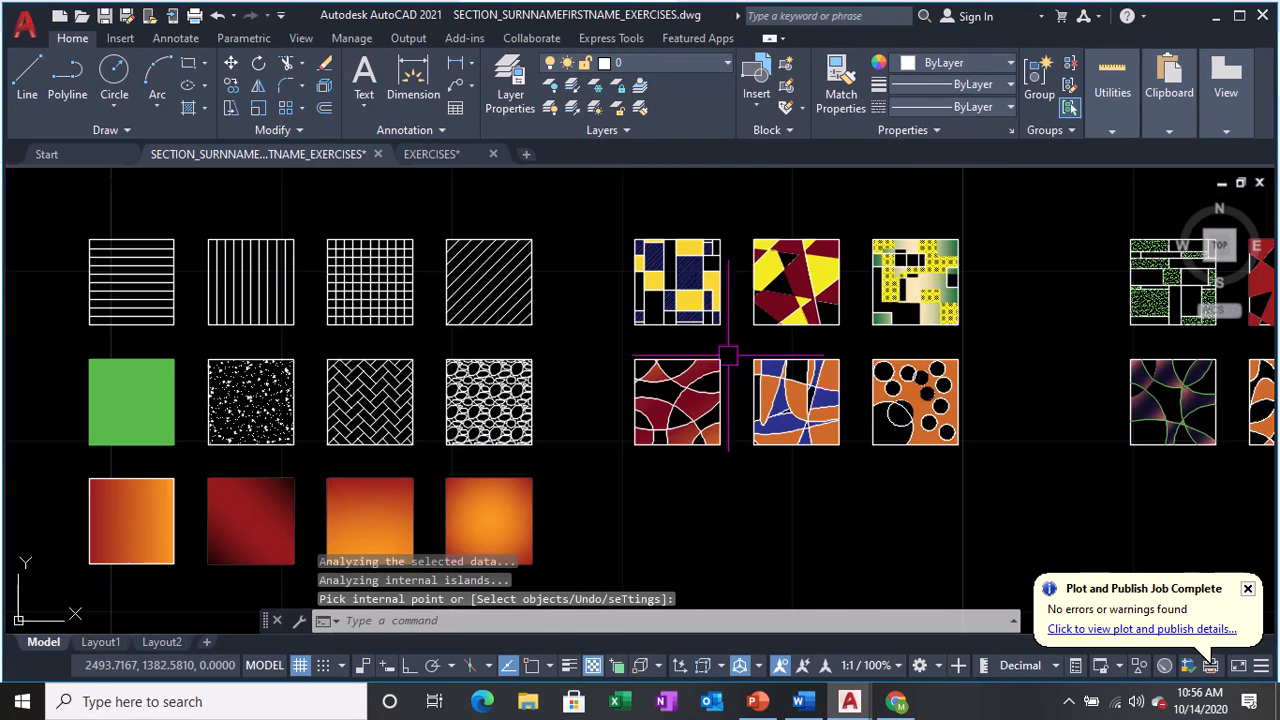
{"action": "mouse_move", "coordinate": [400, 328]}
{"action": "middle_mouse_down"}
{"action": "mouse_move", "coordinate": [610, 268]}
{"action": "mouse_move", "coordinate": [543, 314]}
{"action": "middle_mouse_up"}
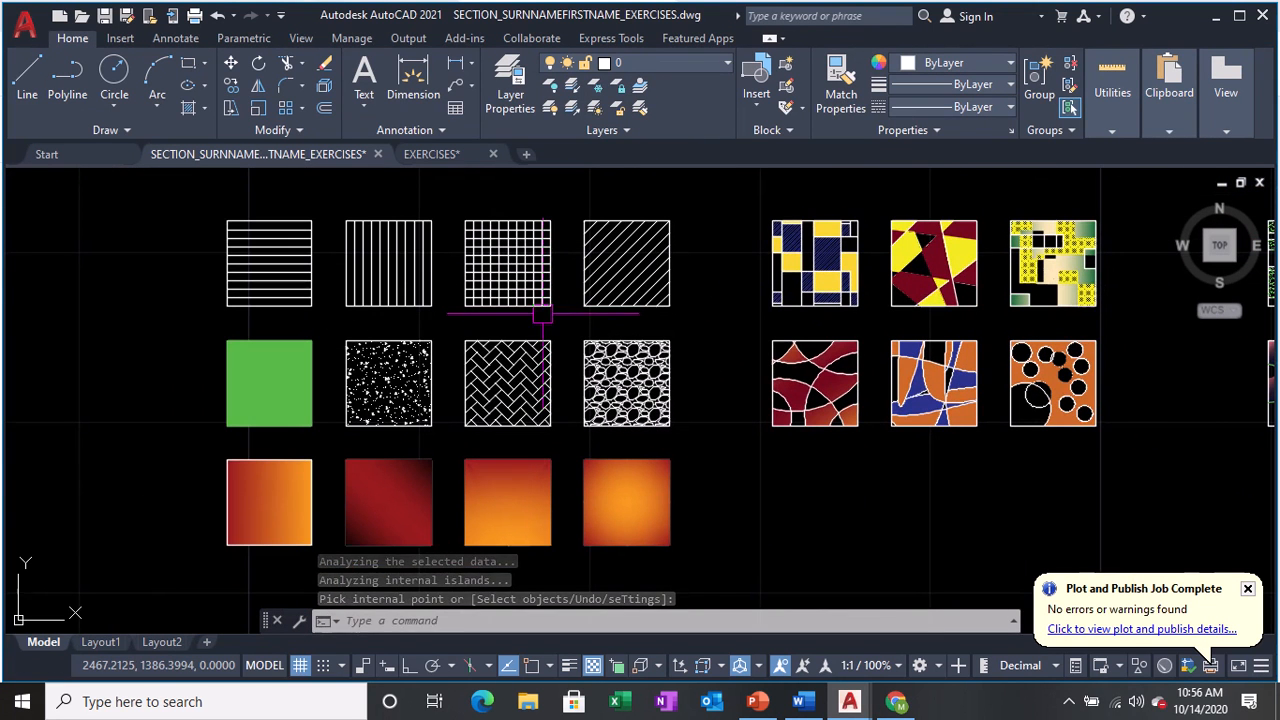
{"action": "key", "text": "ctrl+s"}
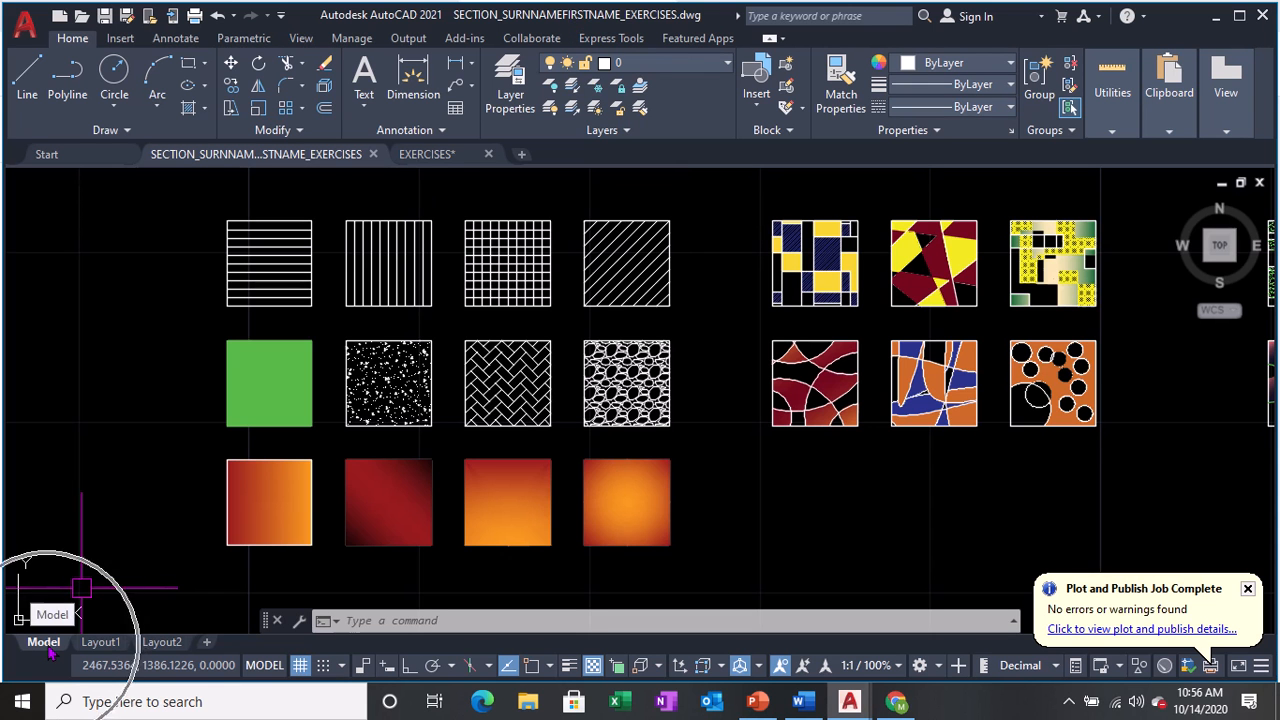
Switch from model space to the Layout1 paper space.
{"action": "mouse_move", "coordinate": [98, 648]}
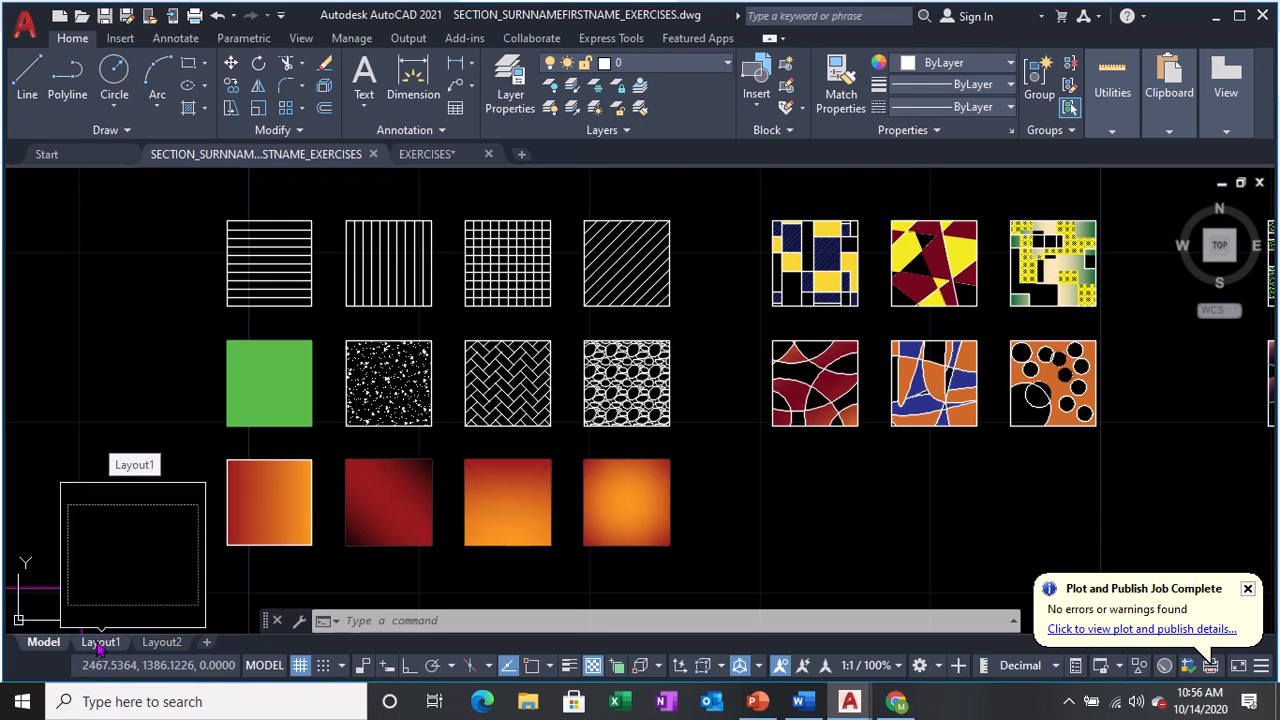
{"action": "key", "text": "ctrl"}
{"action": "key", "text": "ctrl"}
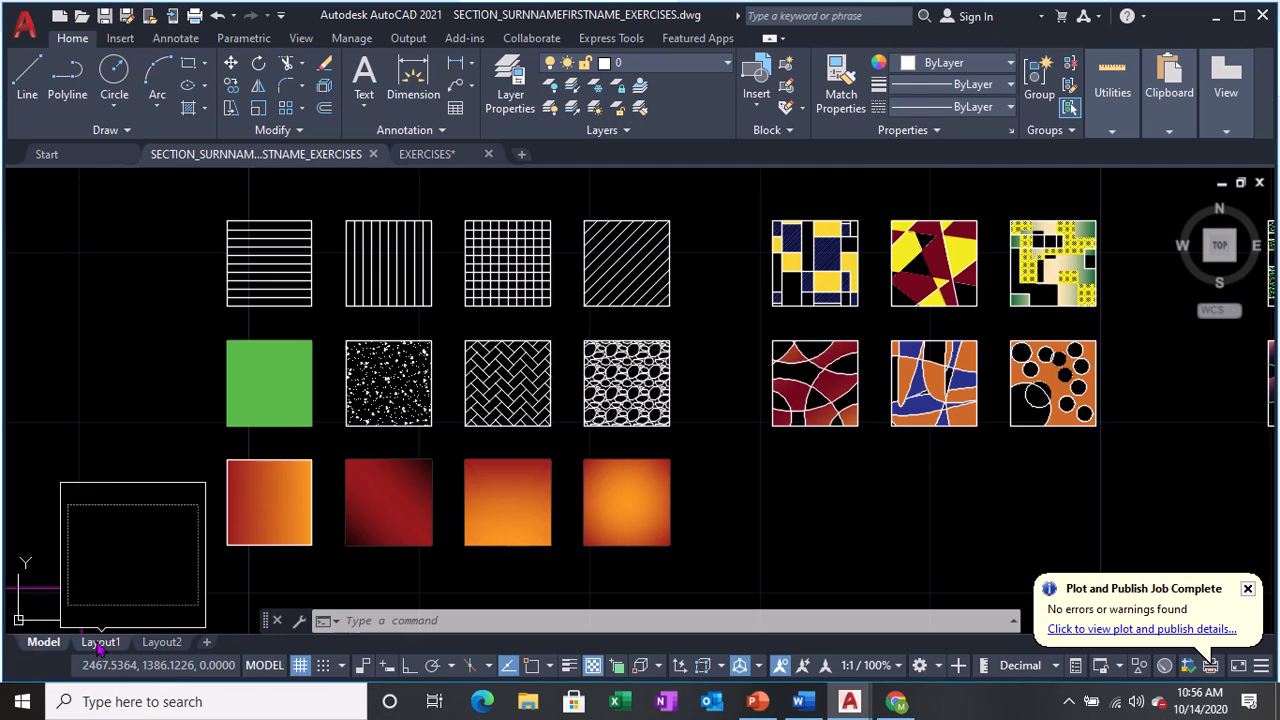
{"action": "left_click", "coordinate": [99, 644]}
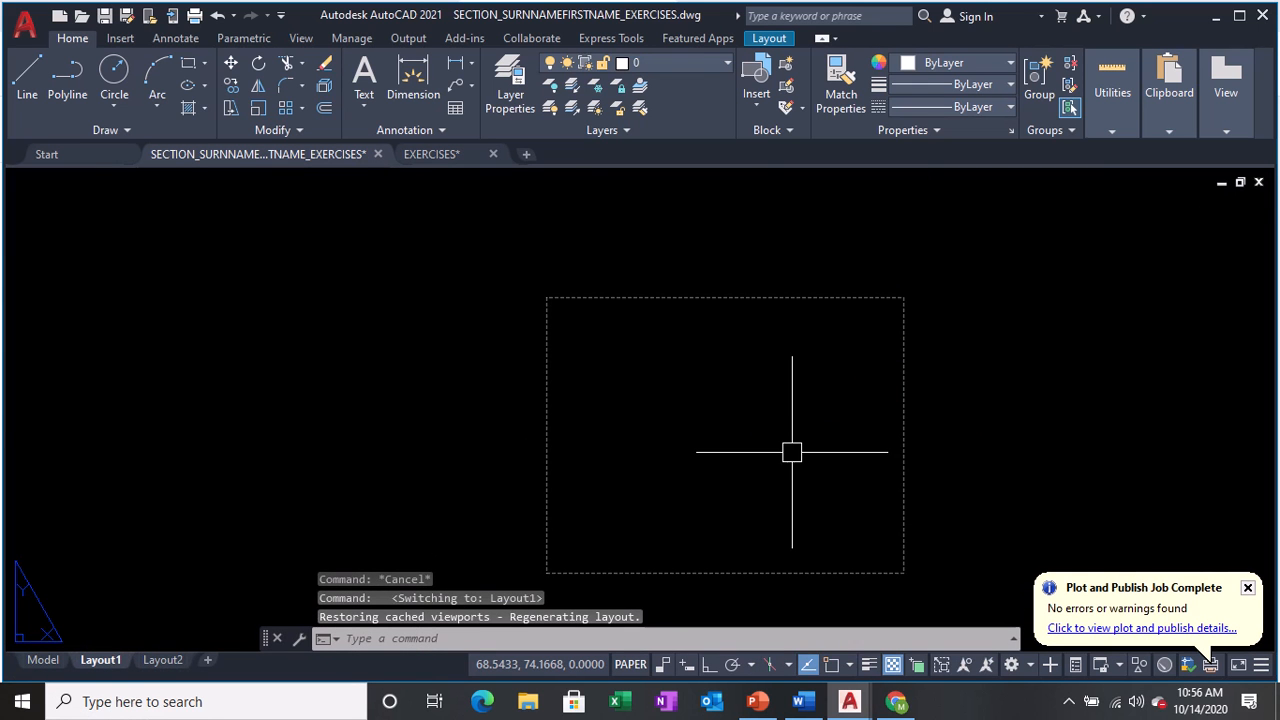
{"action": "middle_click_drag", "start_coordinate": [789, 457], "coordinate": [640, 403]}
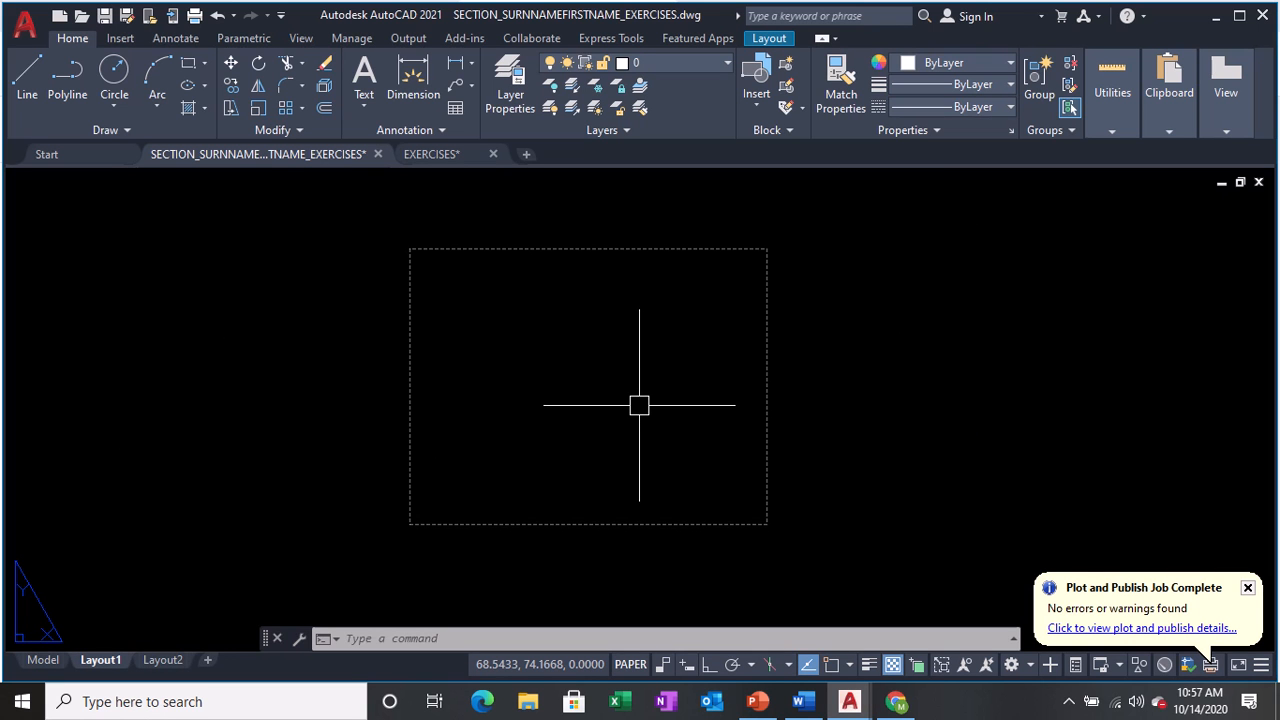
Create a rectangular viewport of about 0.23 by 0.18 inside the printable area of Layout1 with MVIEW.
{"action": "type", "text": "mv"}
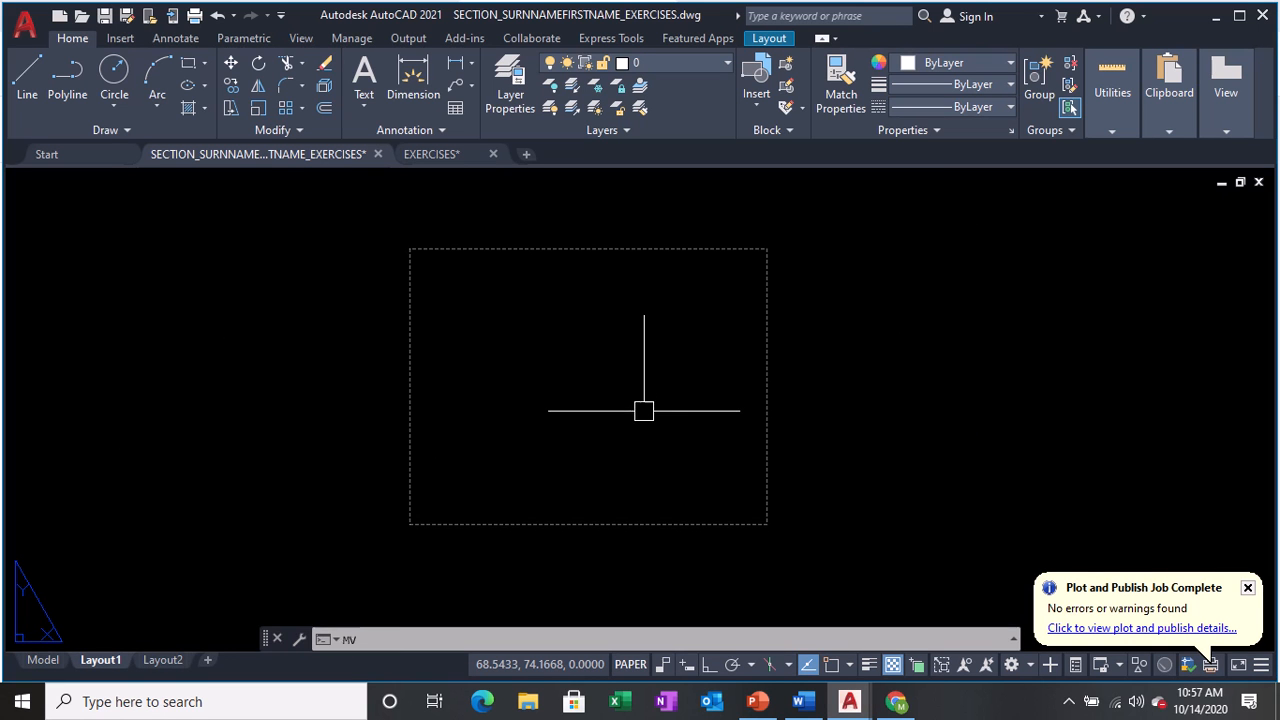
{"action": "key", "text": "Return"}
{"action": "left_click", "coordinate": [436, 500]}
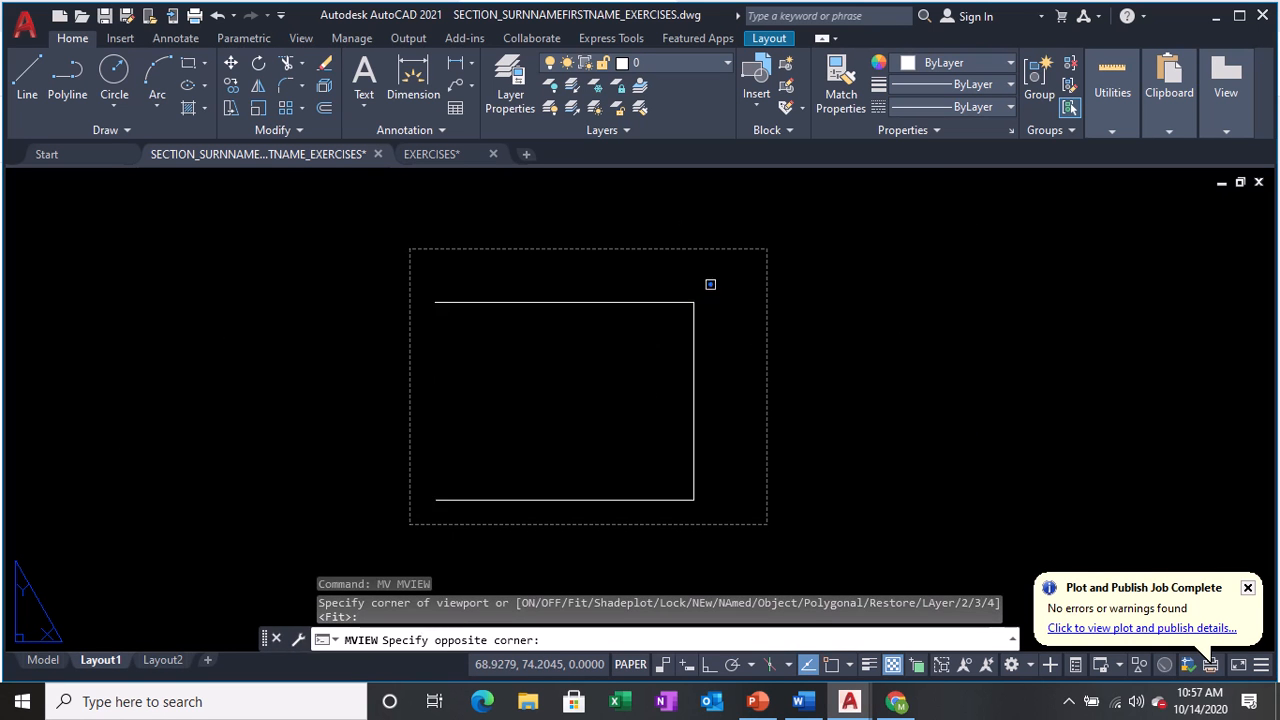
{"action": "left_click", "coordinate": [728, 266]}
{"action": "mouse_move", "coordinate": [38, 662]}
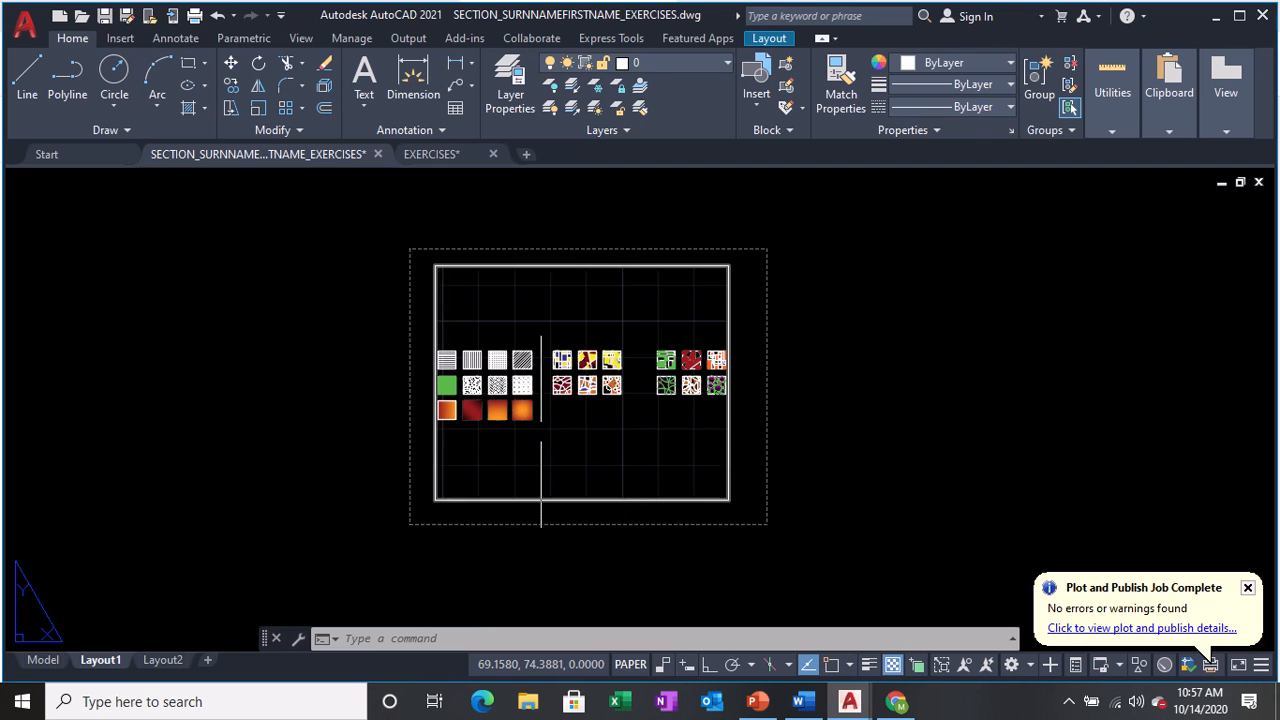
{"action": "mouse_move", "coordinate": [558, 14]}
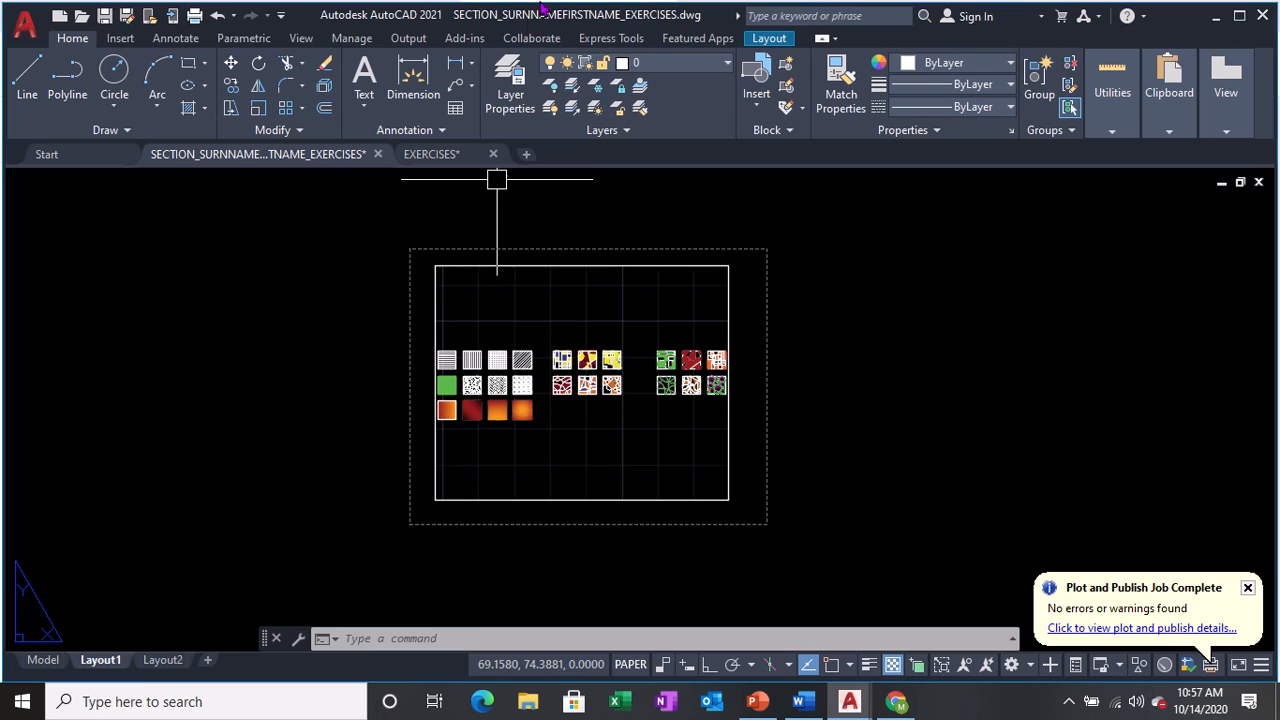
{"action": "left_click", "coordinate": [508, 57]}
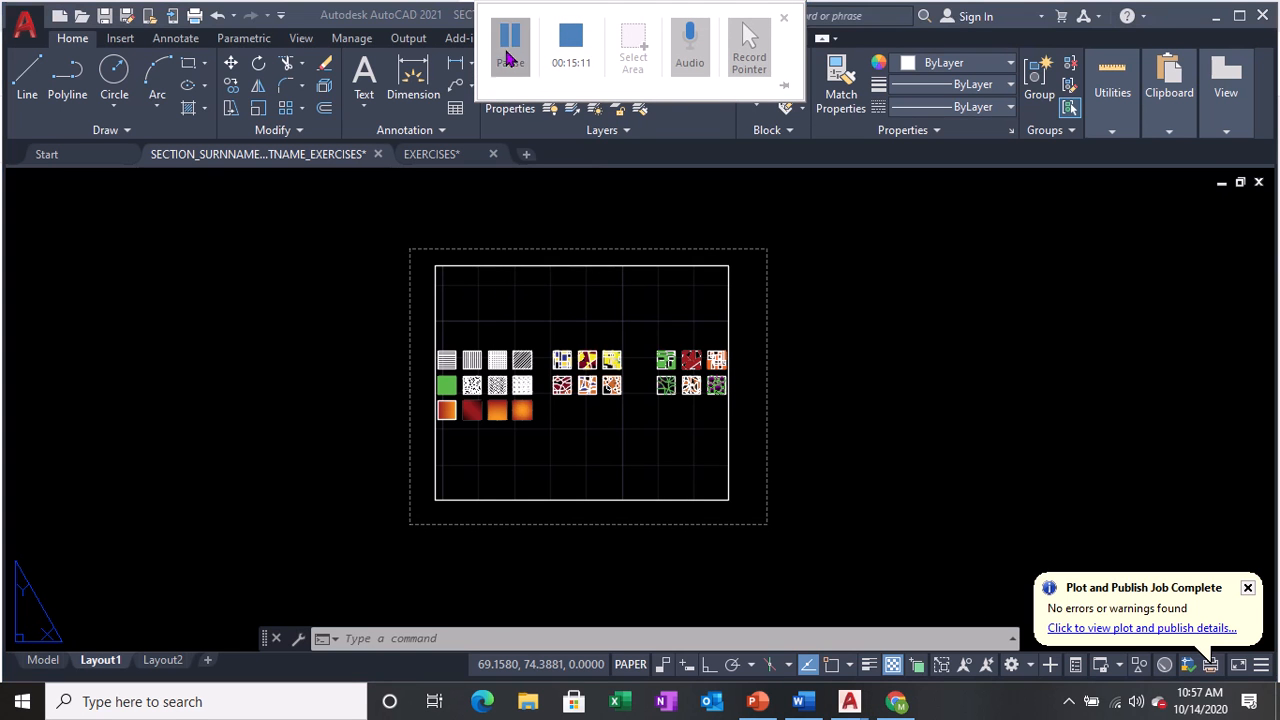
Erase the freehand viewport from Layout1.
{"action": "left_click", "coordinate": [546, 263]}
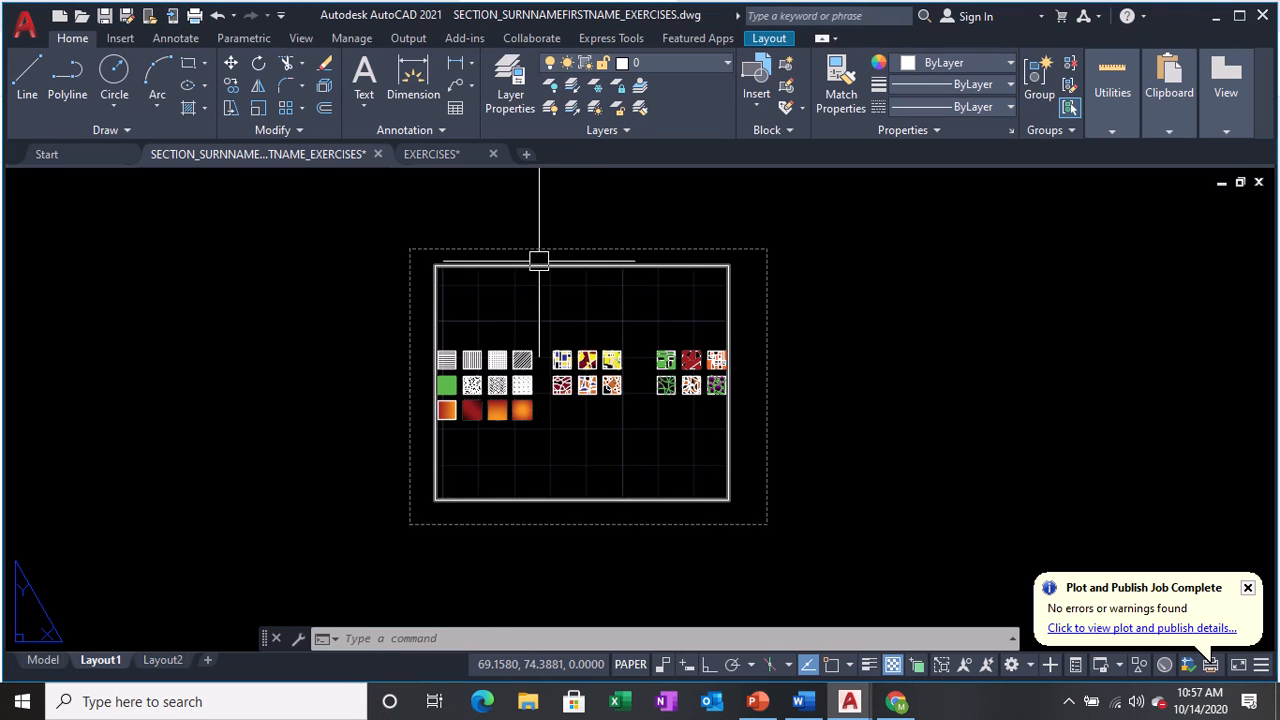
{"action": "type", "text": "e"}
{"action": "key", "text": "Return"}
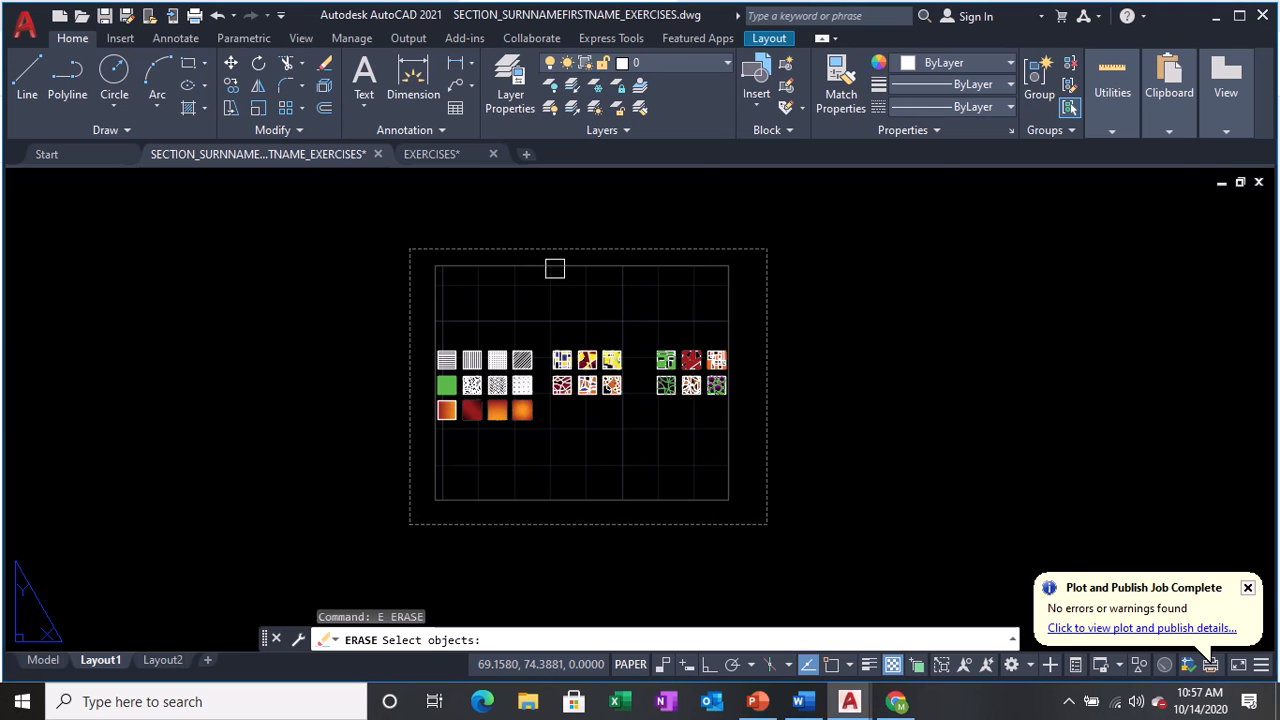
{"action": "left_click", "coordinate": [556, 266]}
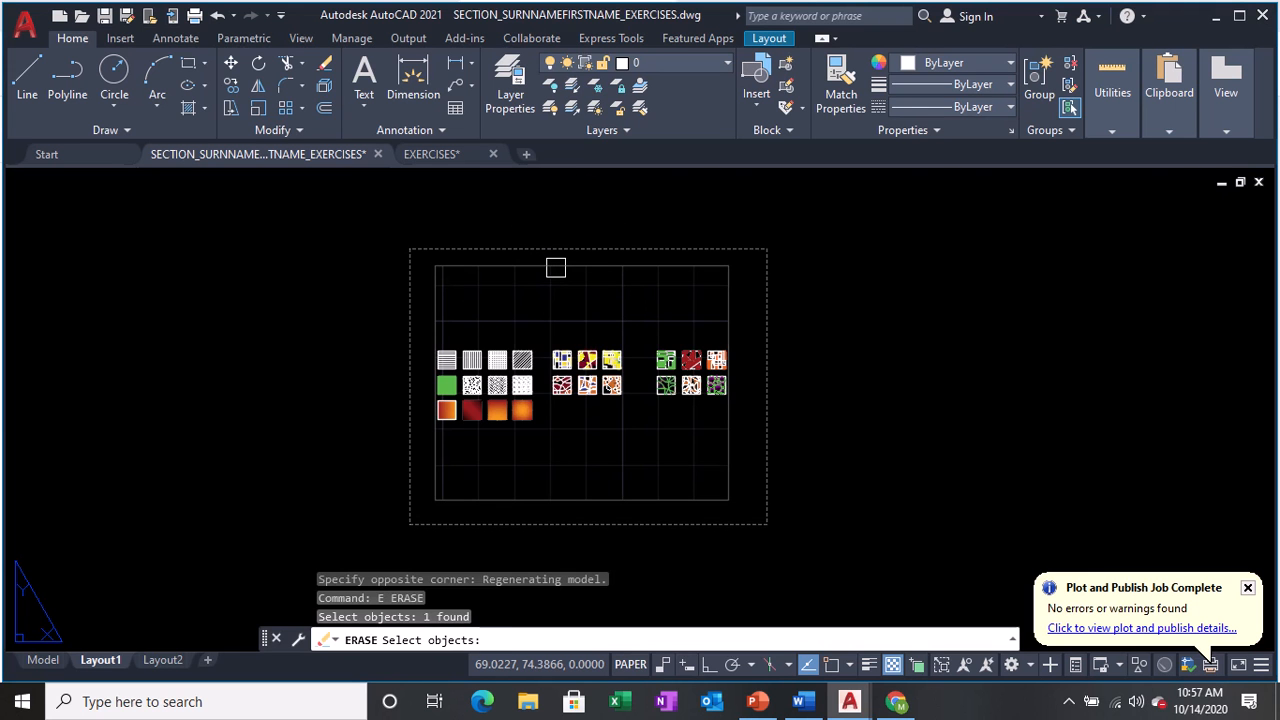
{"action": "key", "text": "Return"}
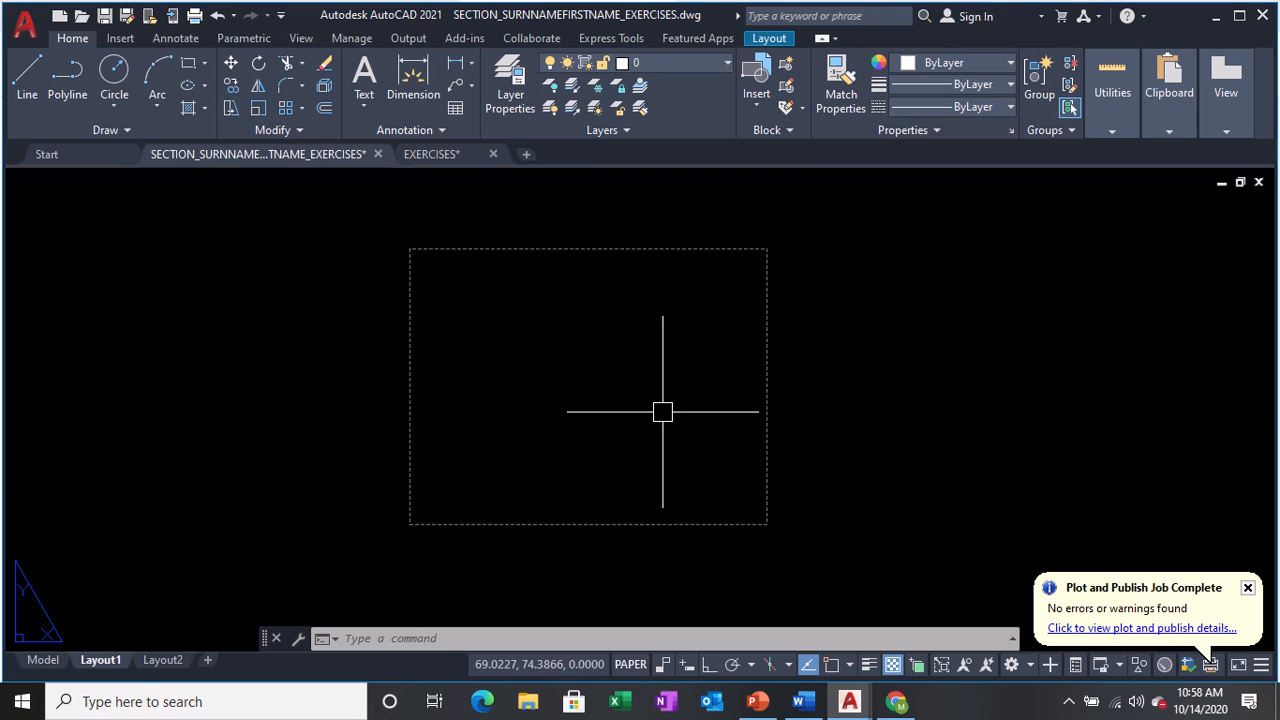
Create a viewport with MVIEW from a point inside the sheet's lower-left area to the relative opposite corner @0.28,0.215.
{"action": "type", "text": "MV"}
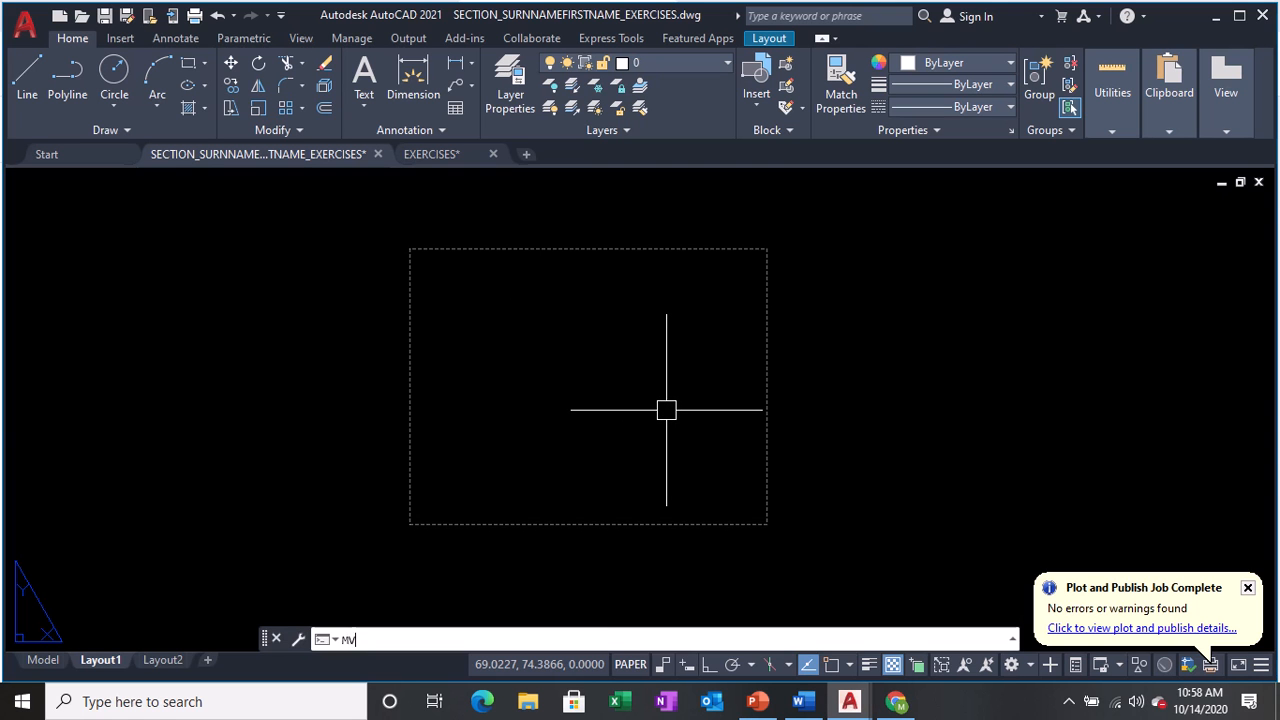
{"action": "key", "text": "Return"}
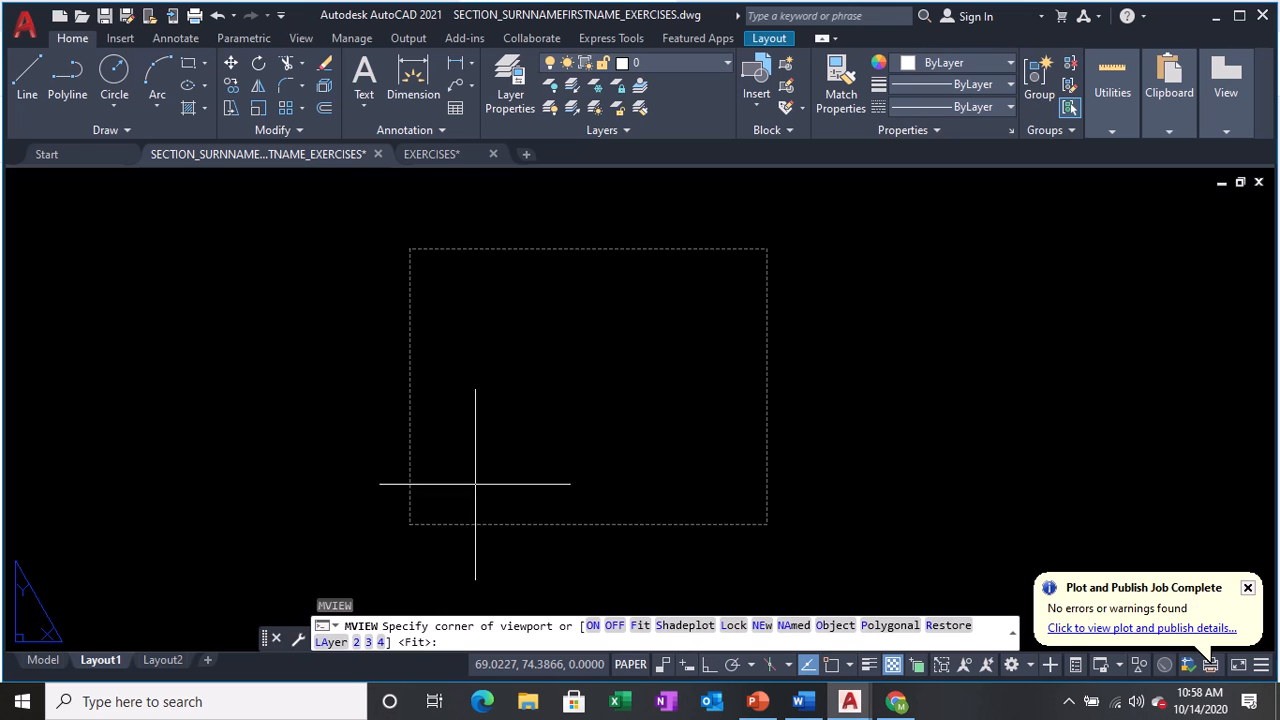
{"action": "left_click", "coordinate": [462, 471]}
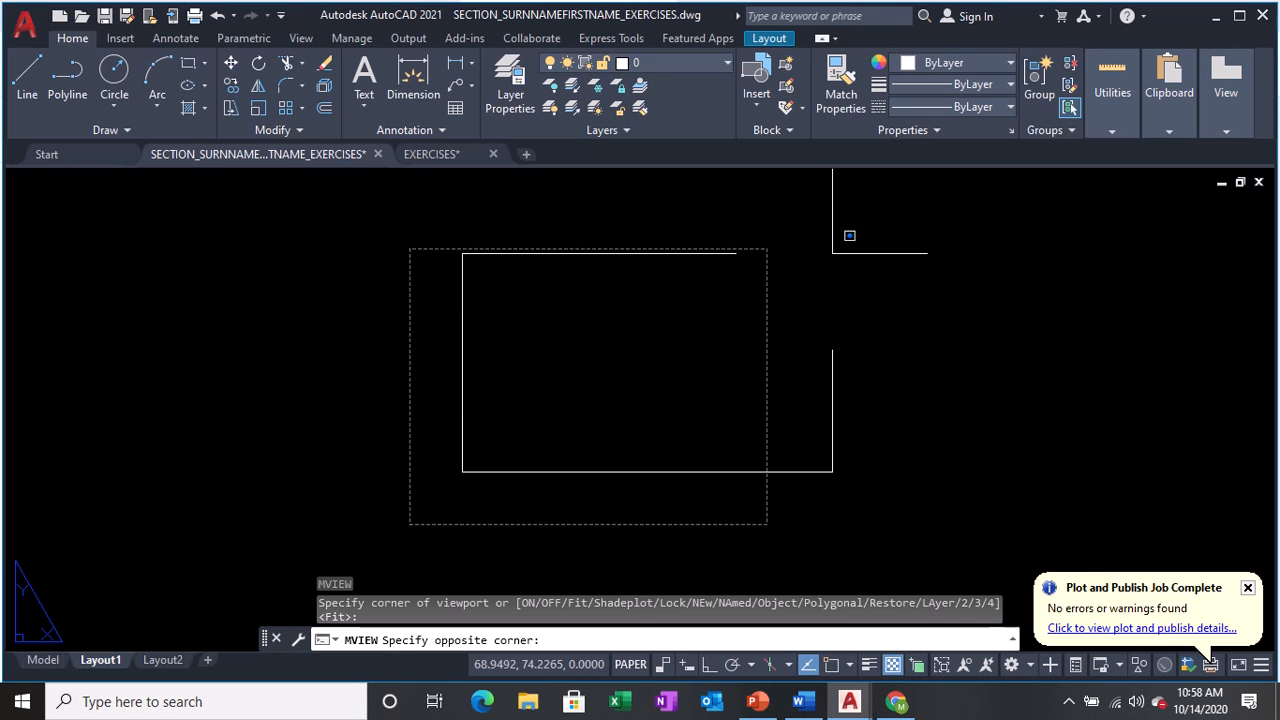
{"action": "type", "text": "@"}
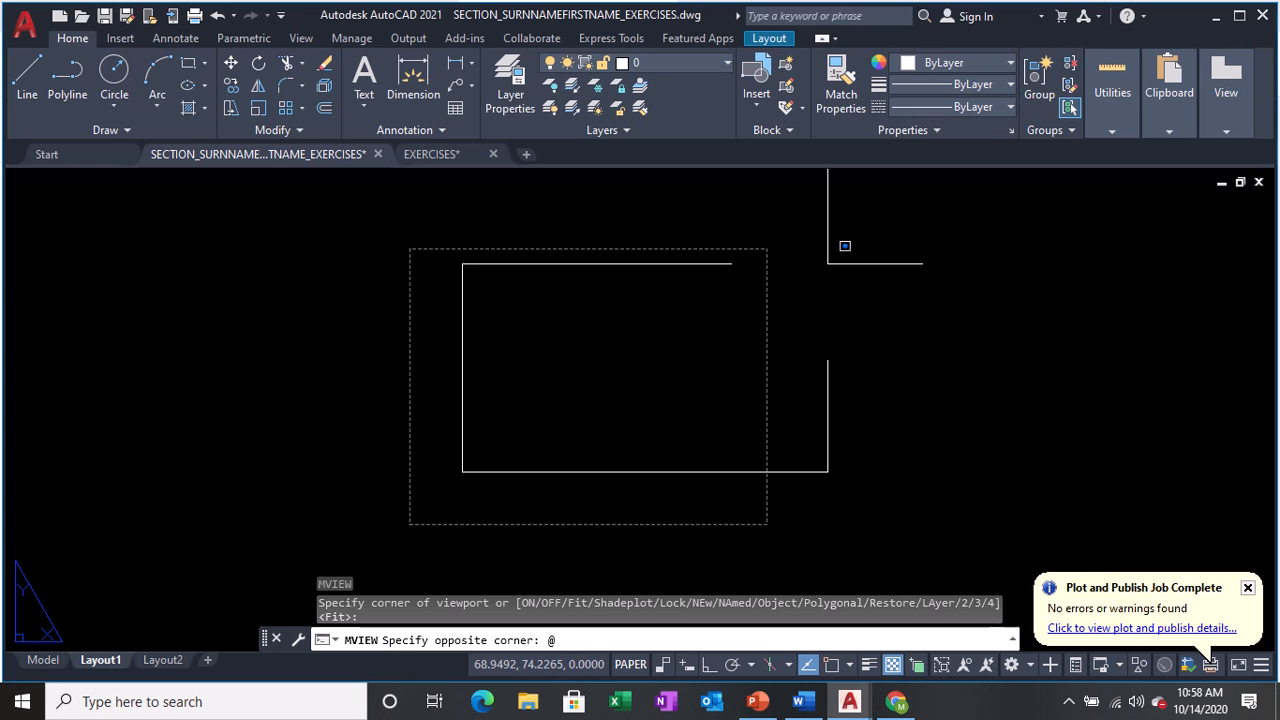
{"action": "type", "text": "0.28,0.215"}
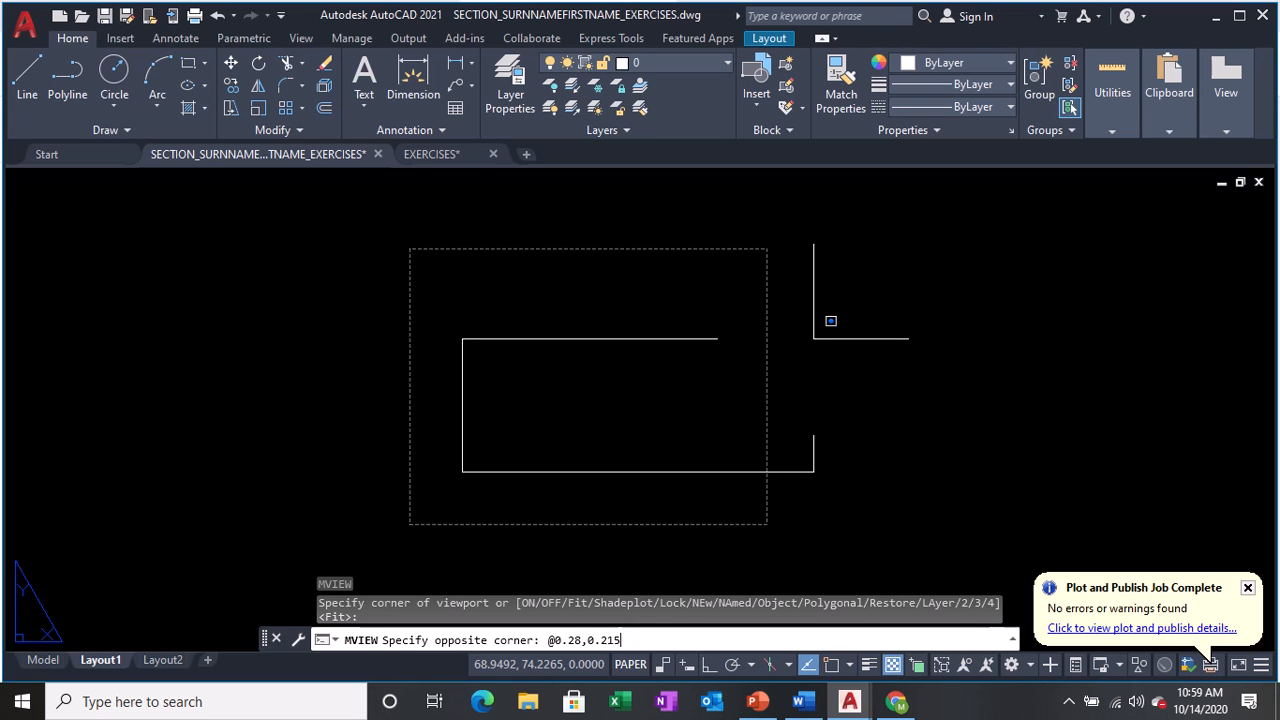
{"action": "key", "text": "Return"}
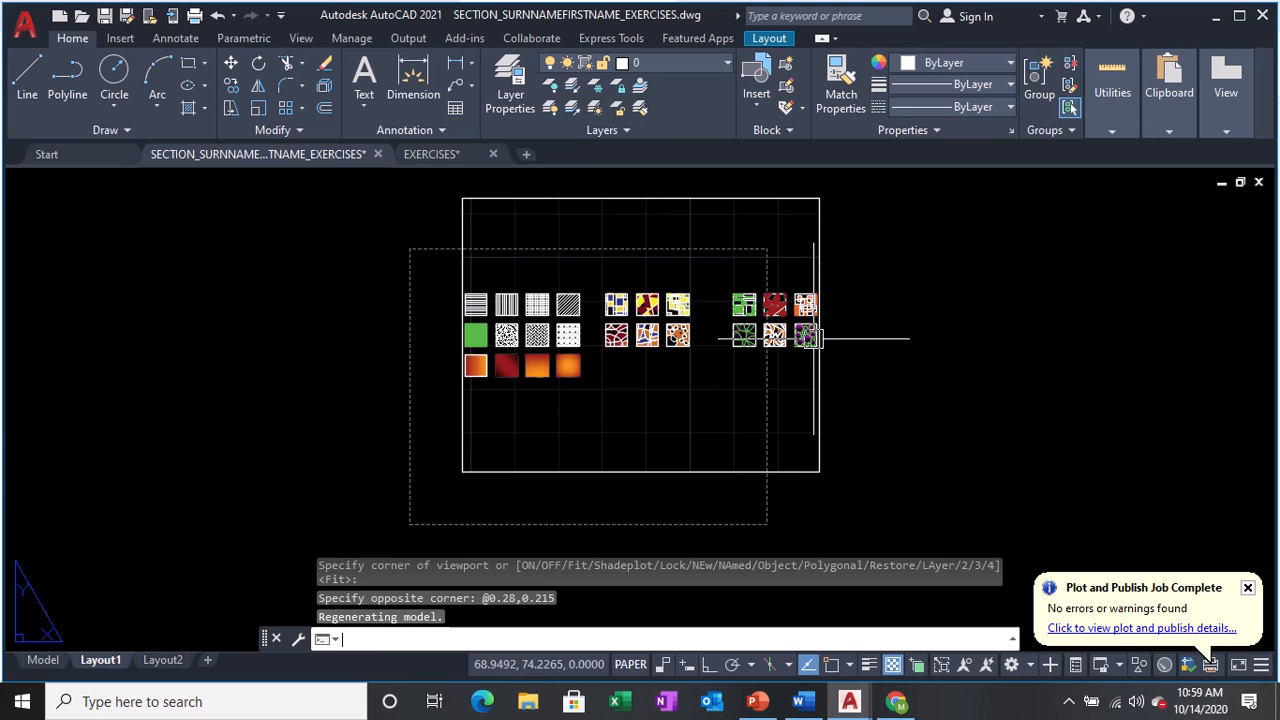
Examine how the new viewport sits on the Layout1 sheet and compare it with the drawing in model space.
{"action": "middle_click_drag", "start_coordinate": [792, 323], "coordinate": [703, 368]}
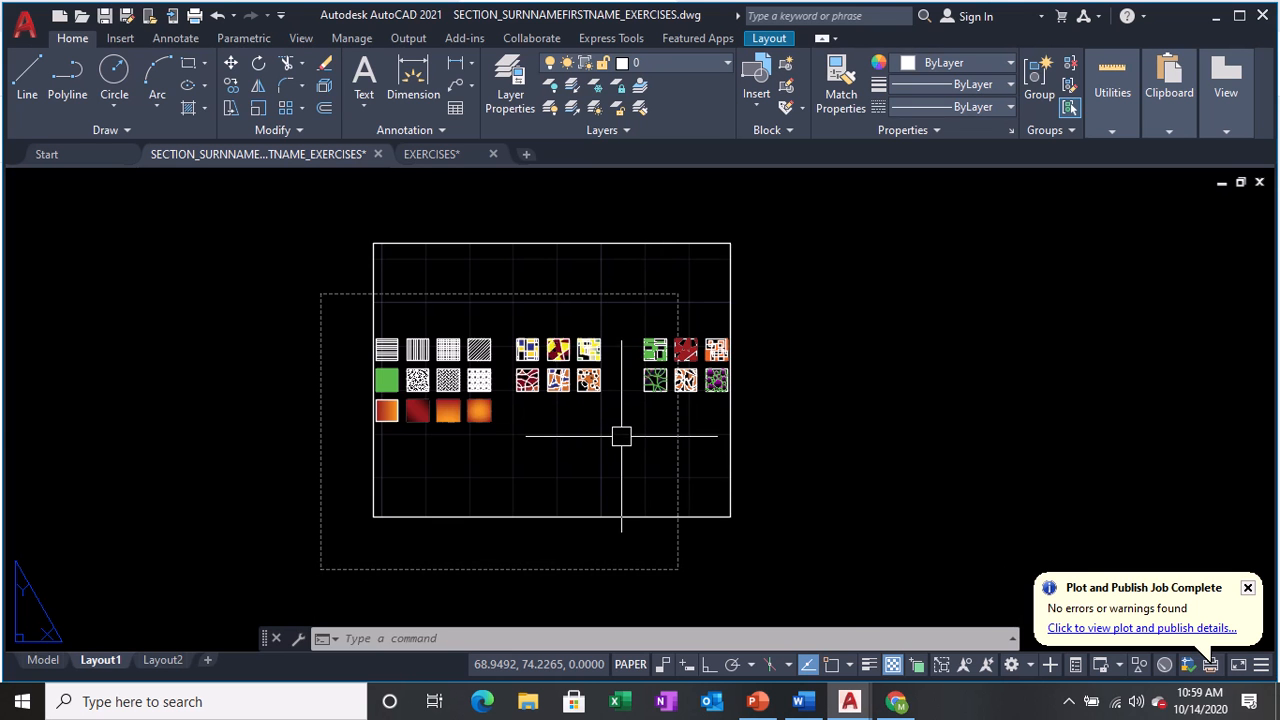
{"action": "middle_click_drag", "start_coordinate": [621, 435], "coordinate": [654, 398]}
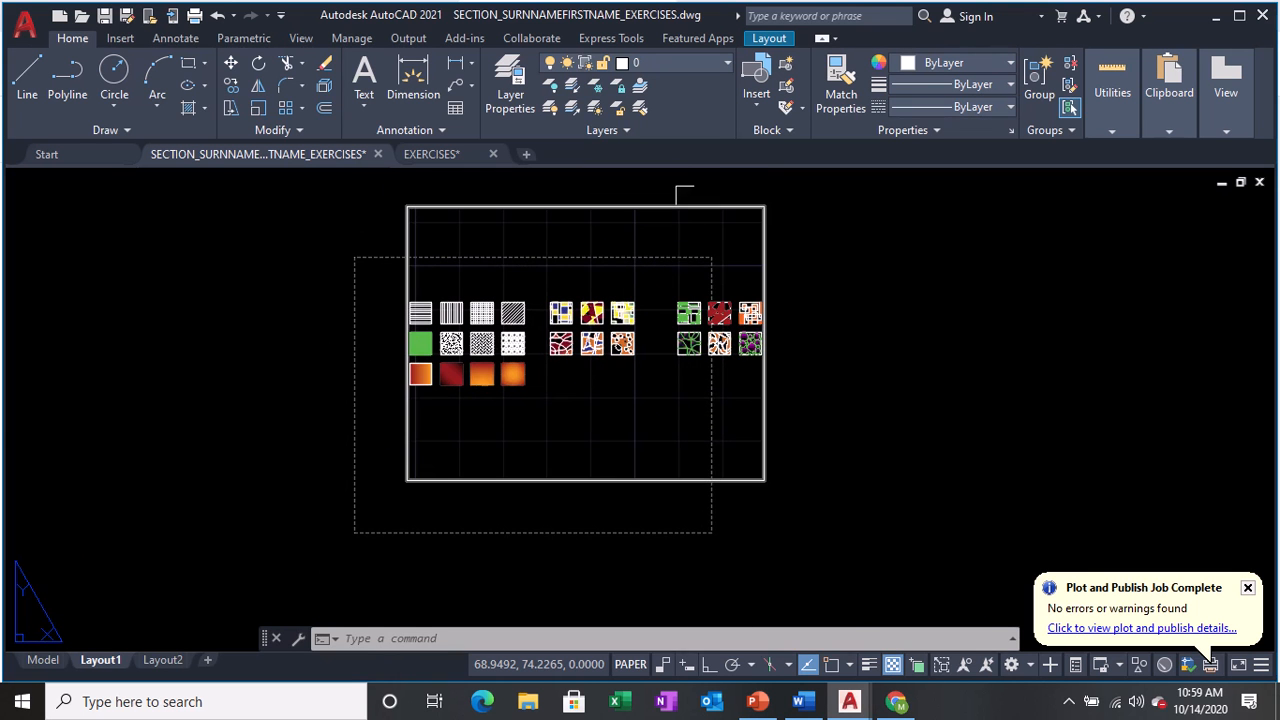
{"action": "middle_click_drag", "start_coordinate": [656, 224], "coordinate": [660, 257]}
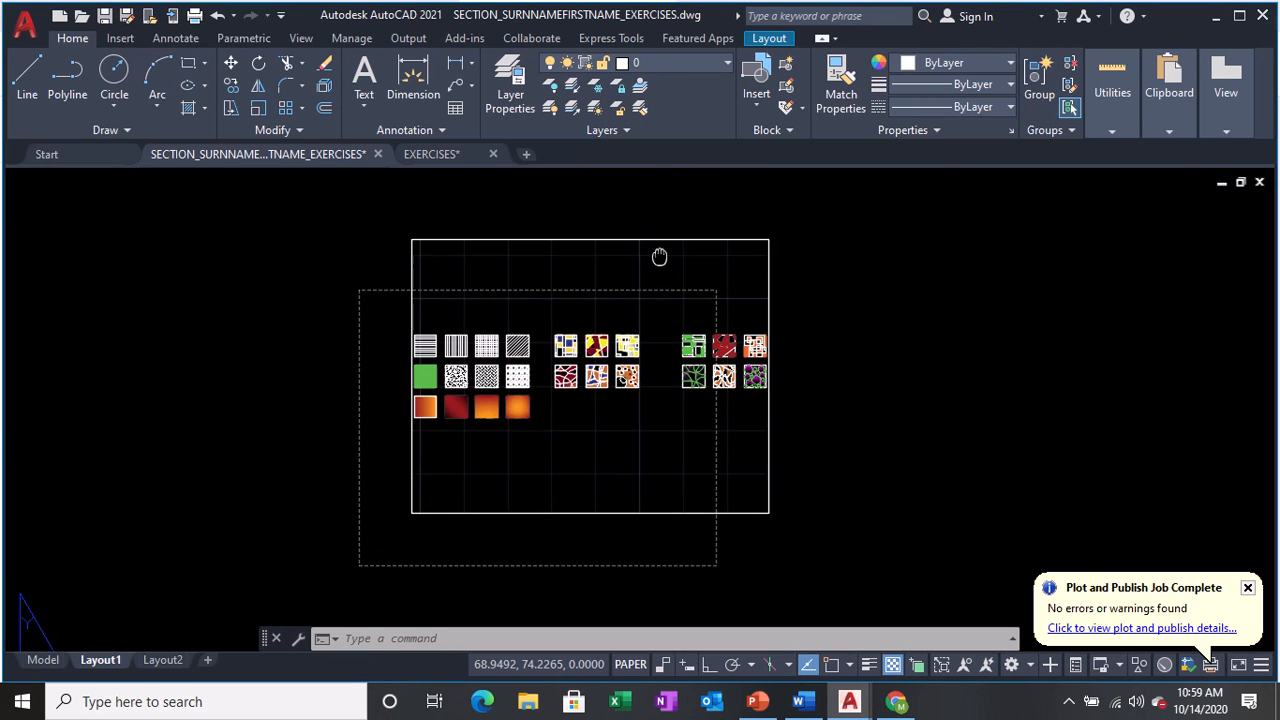
{"action": "left_click", "coordinate": [43, 661]}
{"action": "left_click", "coordinate": [100, 641]}
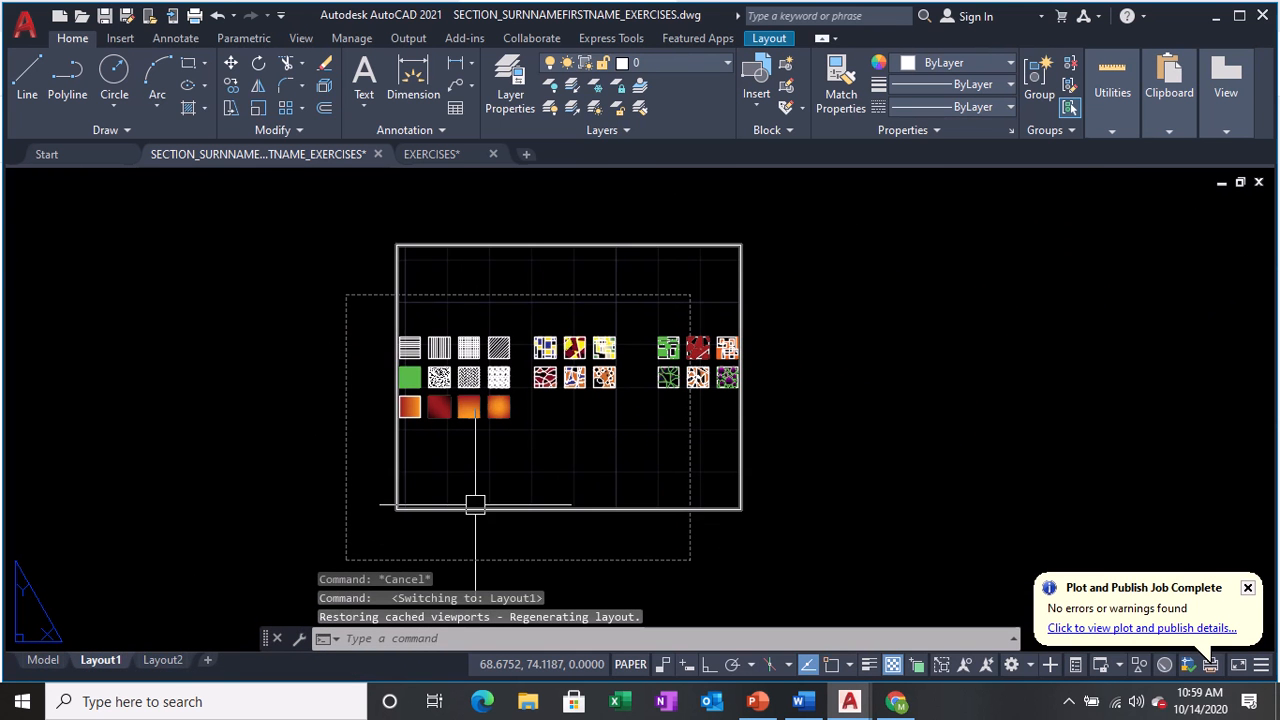
{"action": "left_click", "coordinate": [475, 504]}
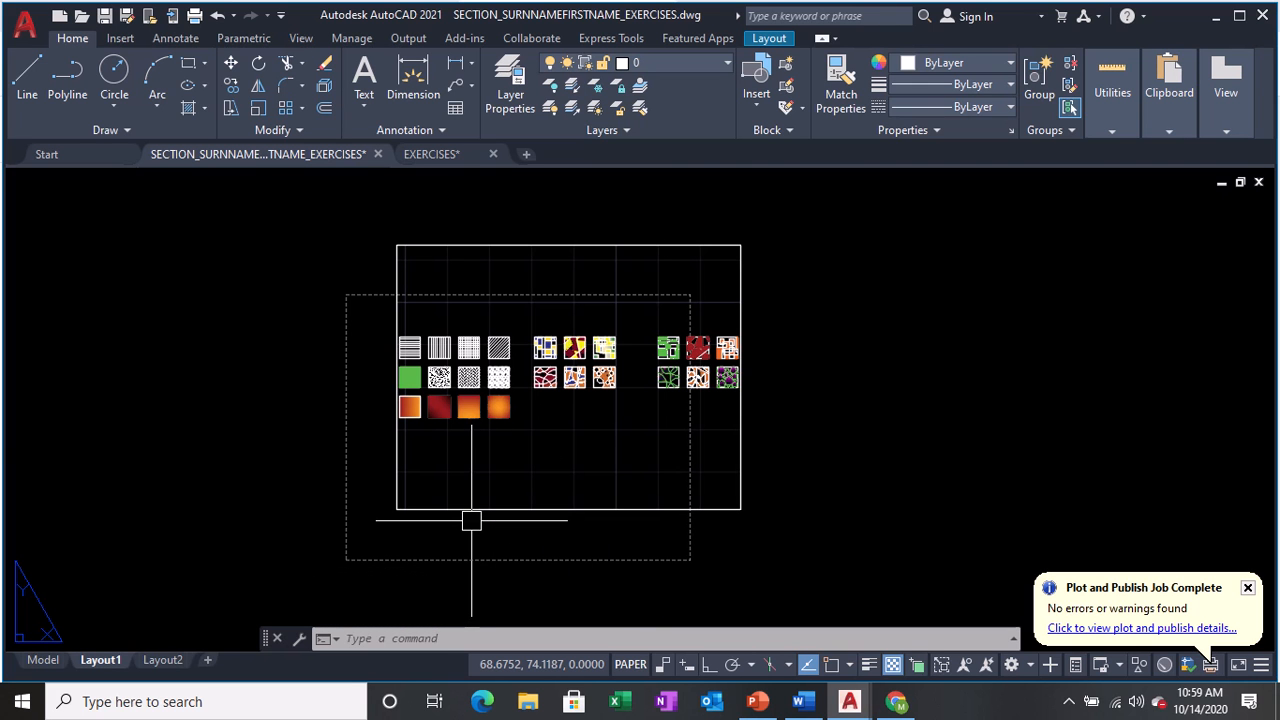
{"action": "left_click", "coordinate": [45, 668]}
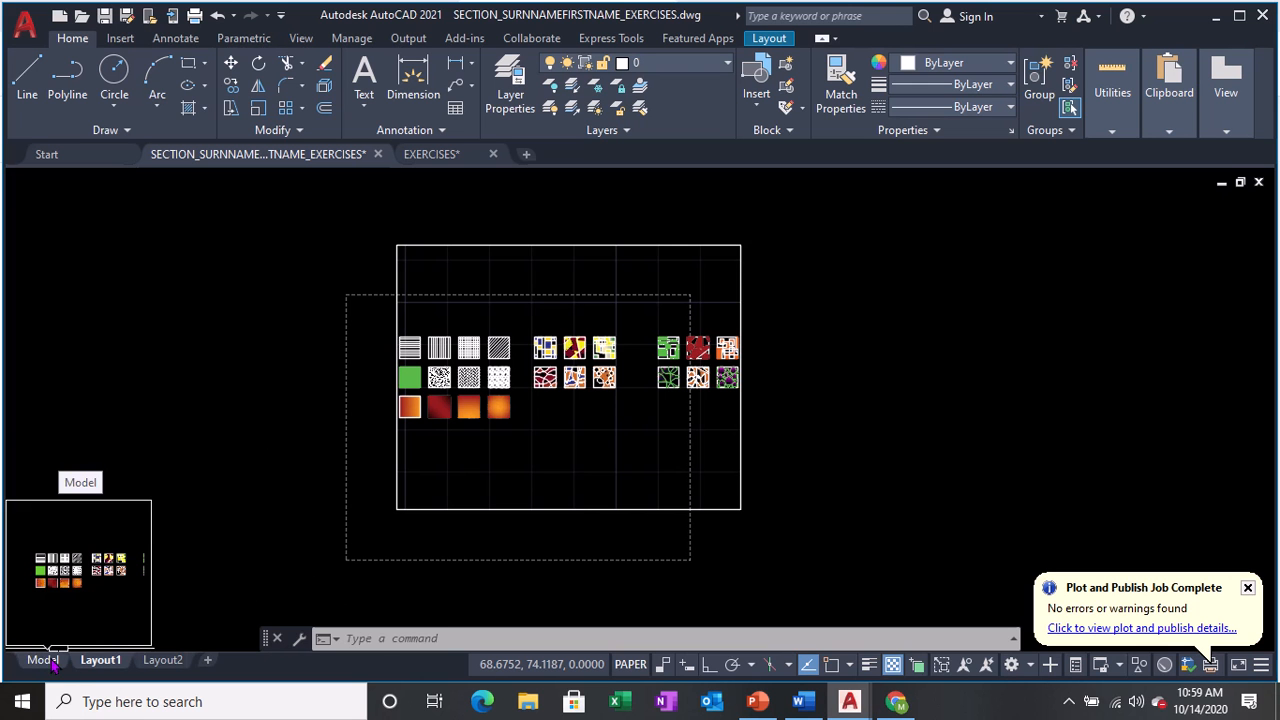
{"action": "middle_click_drag", "start_coordinate": [584, 464], "coordinate": [595, 486]}
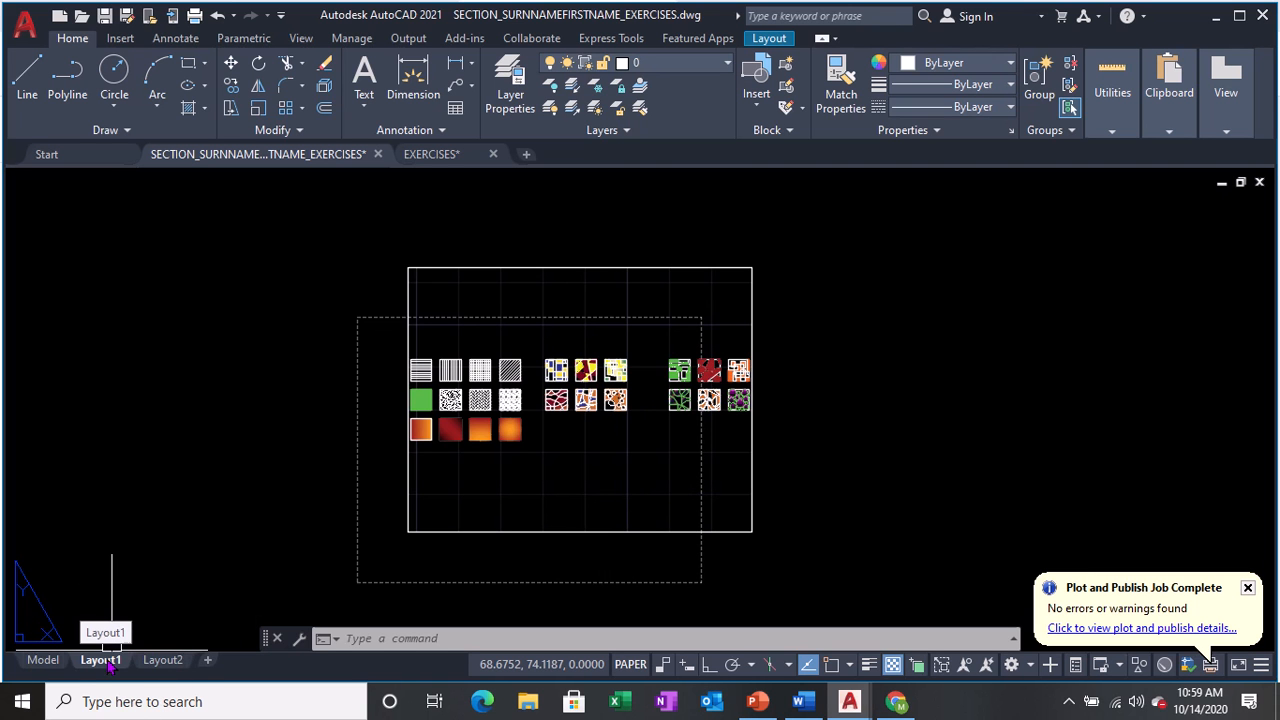
{"action": "middle_click_drag", "start_coordinate": [740, 322], "coordinate": [571, 366]}
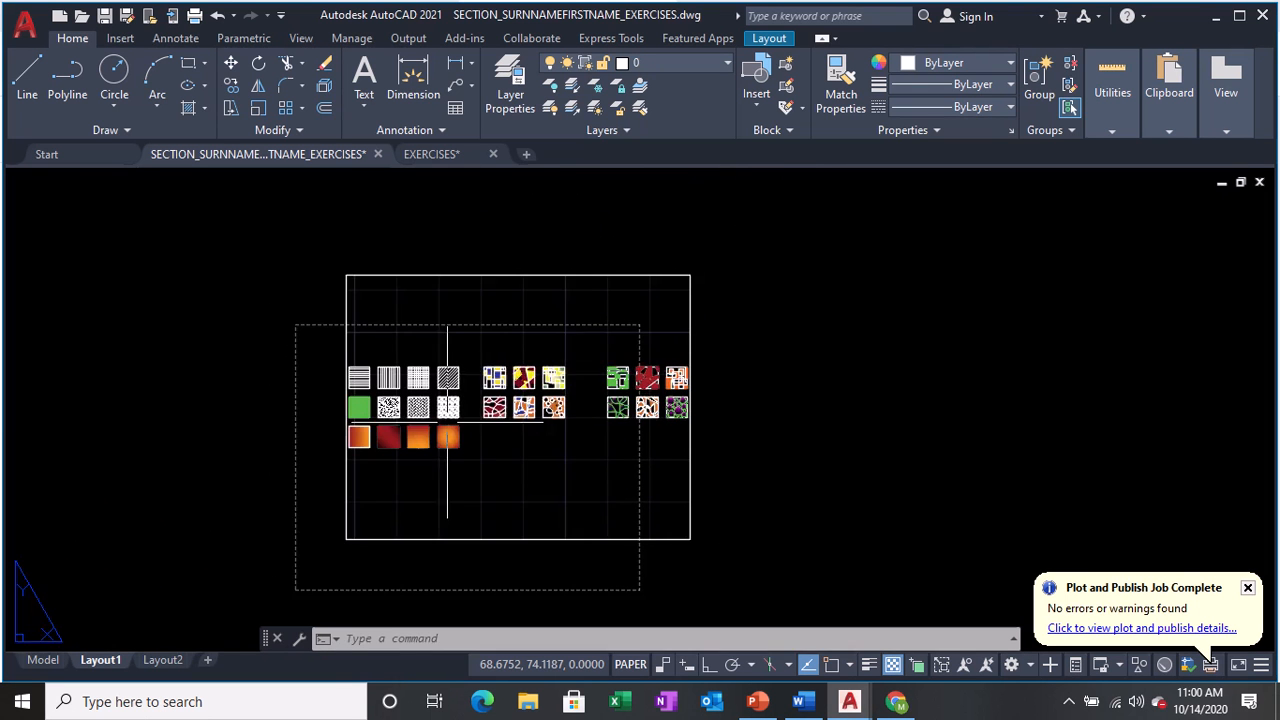
{"action": "middle_click_drag", "start_coordinate": [437, 371], "coordinate": [646, 384]}
{"action": "scroll", "coordinate": [642, 435], "scroll_direction": "down", "scroll_amount": 4}
{"action": "scroll", "coordinate": [705, 365], "scroll_direction": "up", "scroll_amount": 2}
{"action": "scroll", "coordinate": [646, 384], "scroll_direction": "up", "scroll_amount": 2}
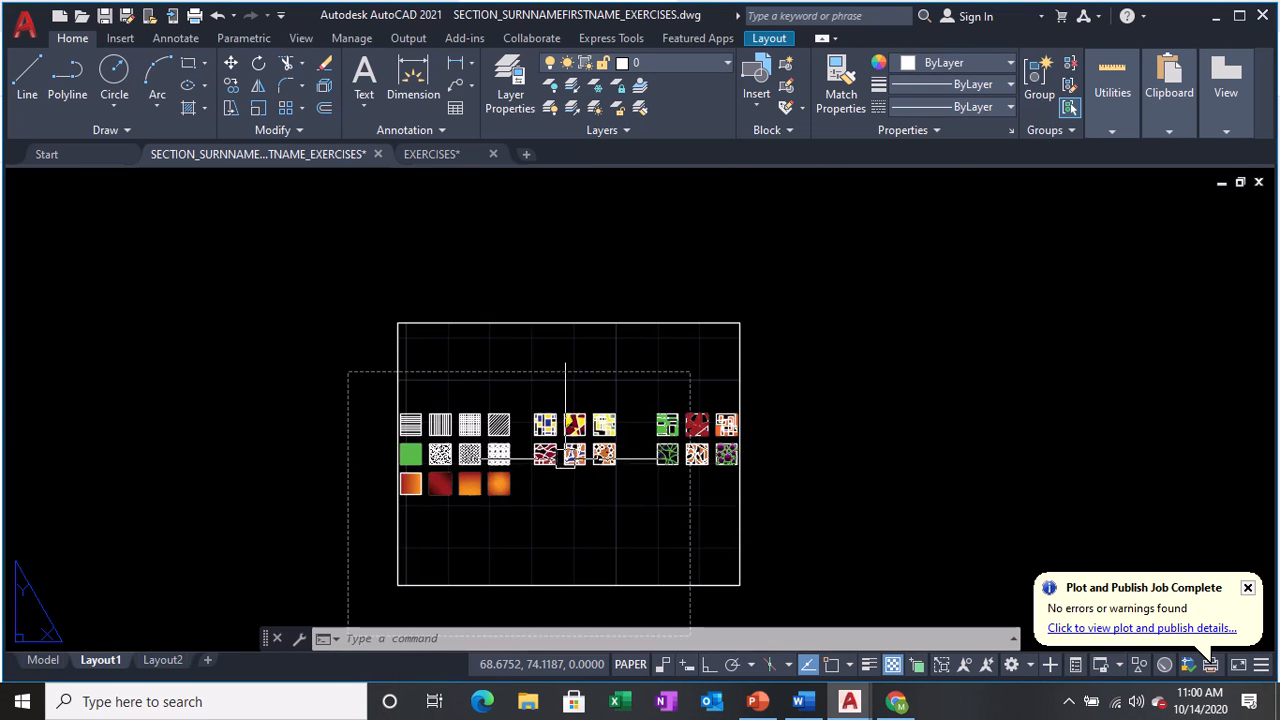
Activate the Layout1 viewport, zoom and pan its model view so the first group of twelve hatched squares fills it, and return to paper space.
{"action": "middle_click_drag", "start_coordinate": [563, 457], "coordinate": [609, 428]}
{"action": "key", "text": "ctrl"}
{"action": "key", "text": "ctrl"}
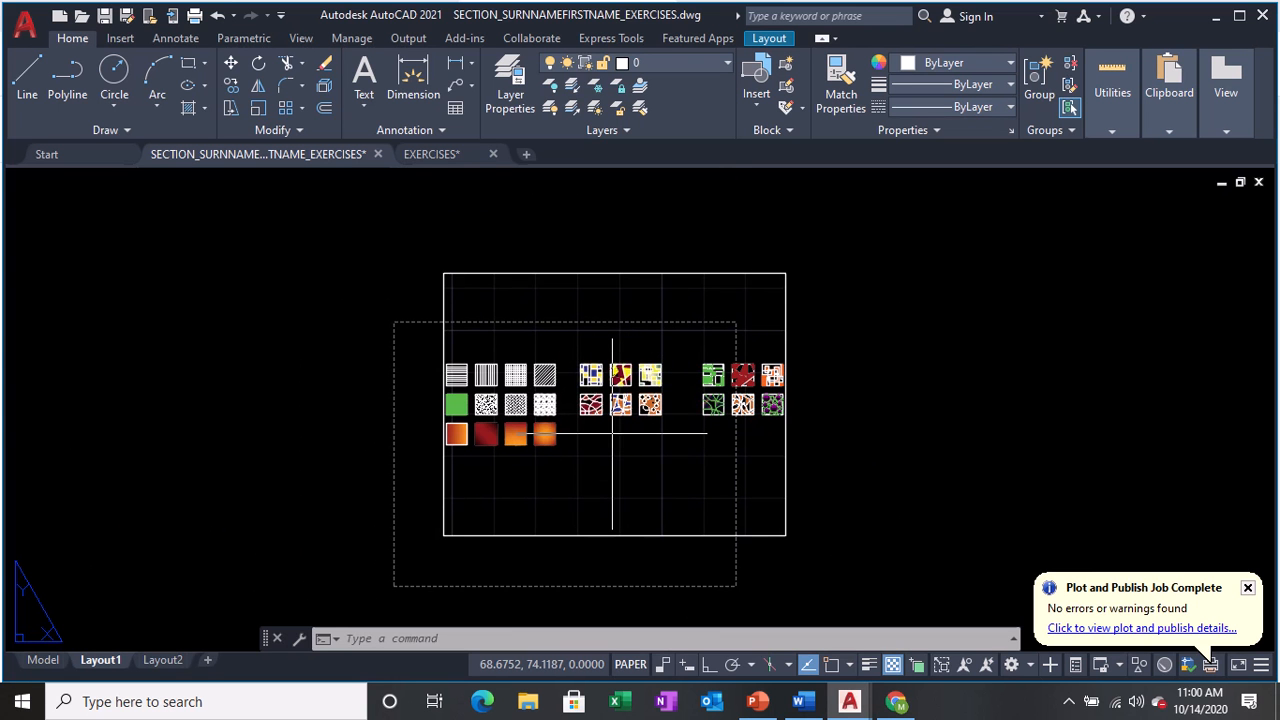
{"action": "double_click", "coordinate": [612, 433]}
{"action": "middle_click_drag", "start_coordinate": [492, 401], "coordinate": [656, 369]}
{"action": "scroll", "coordinate": [662, 390], "scroll_direction": "up", "scroll_amount": 2}
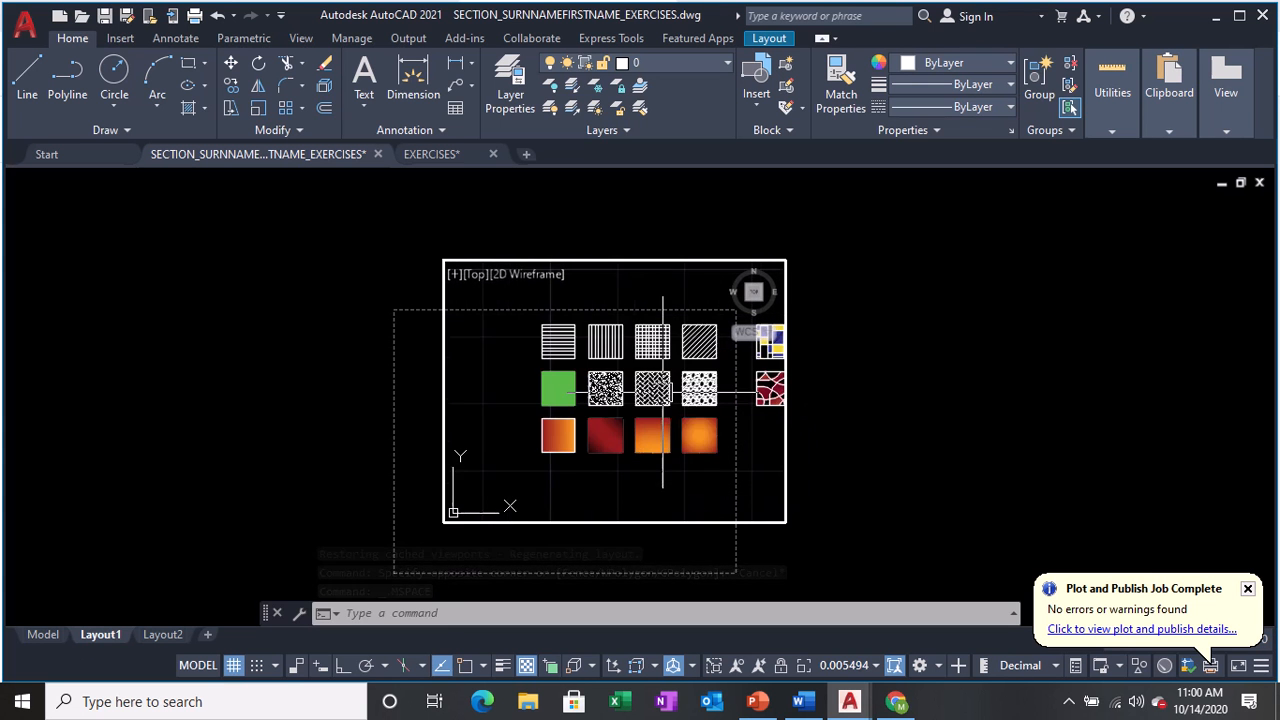
{"action": "scroll", "coordinate": [662, 390], "scroll_direction": "up", "scroll_amount": 2}
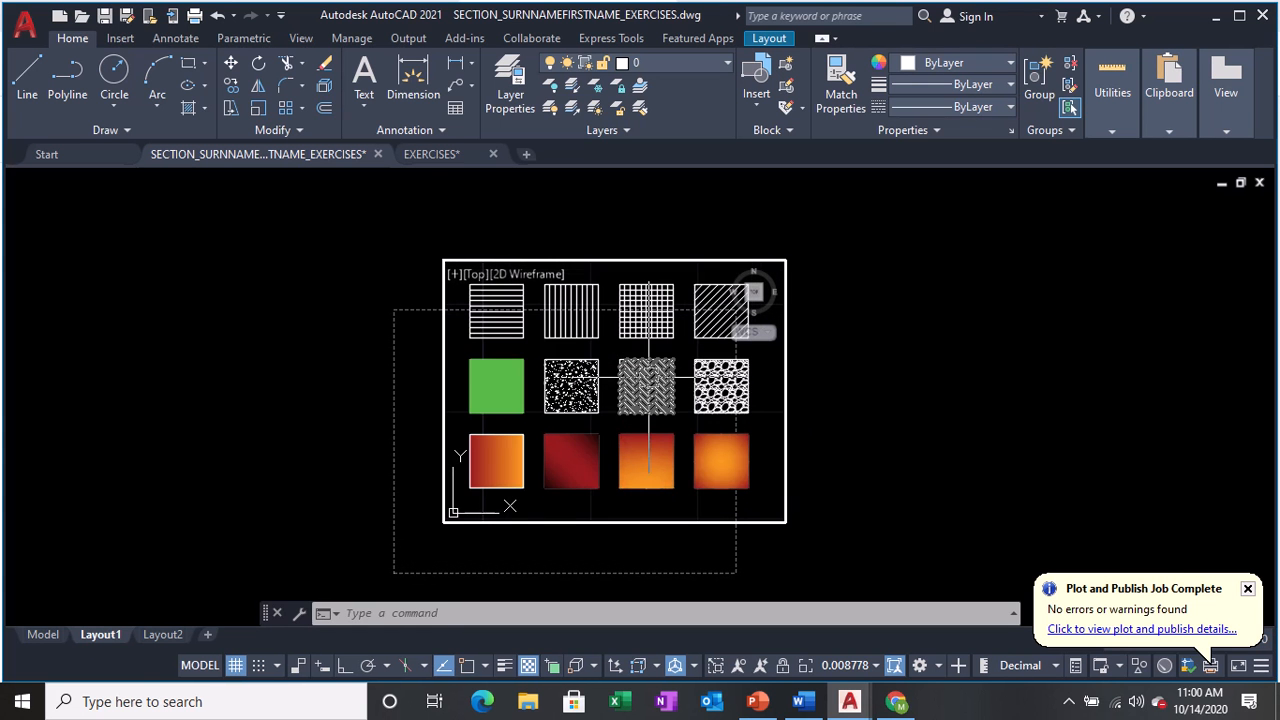
{"action": "middle_click_drag", "start_coordinate": [660, 386], "coordinate": [656, 398]}
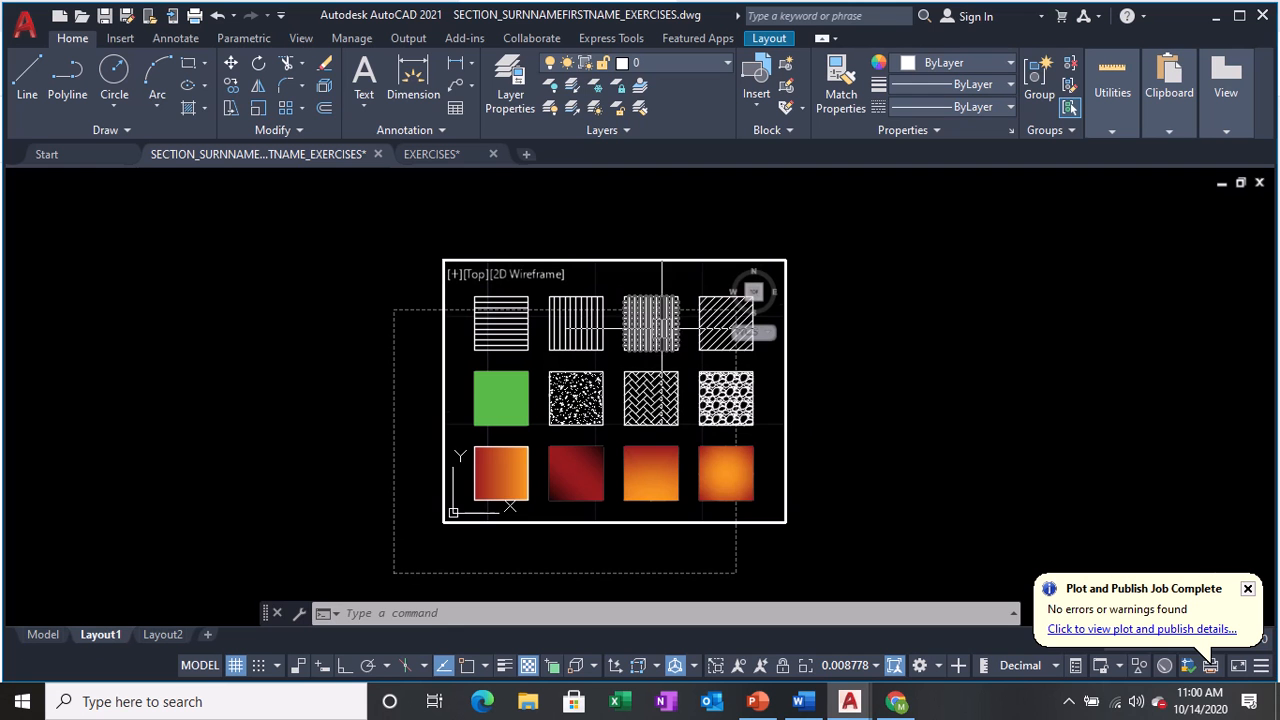
{"action": "key", "text": "ctrl"}
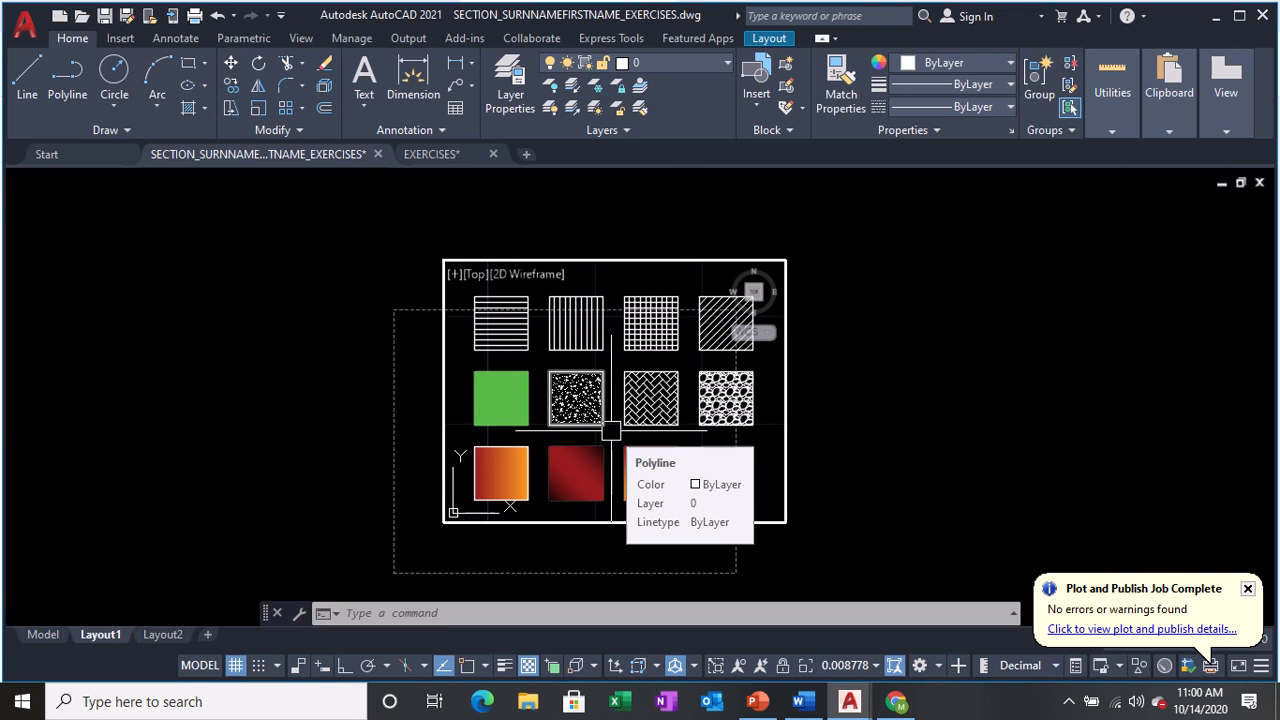
{"action": "double_click", "coordinate": [860, 387]}
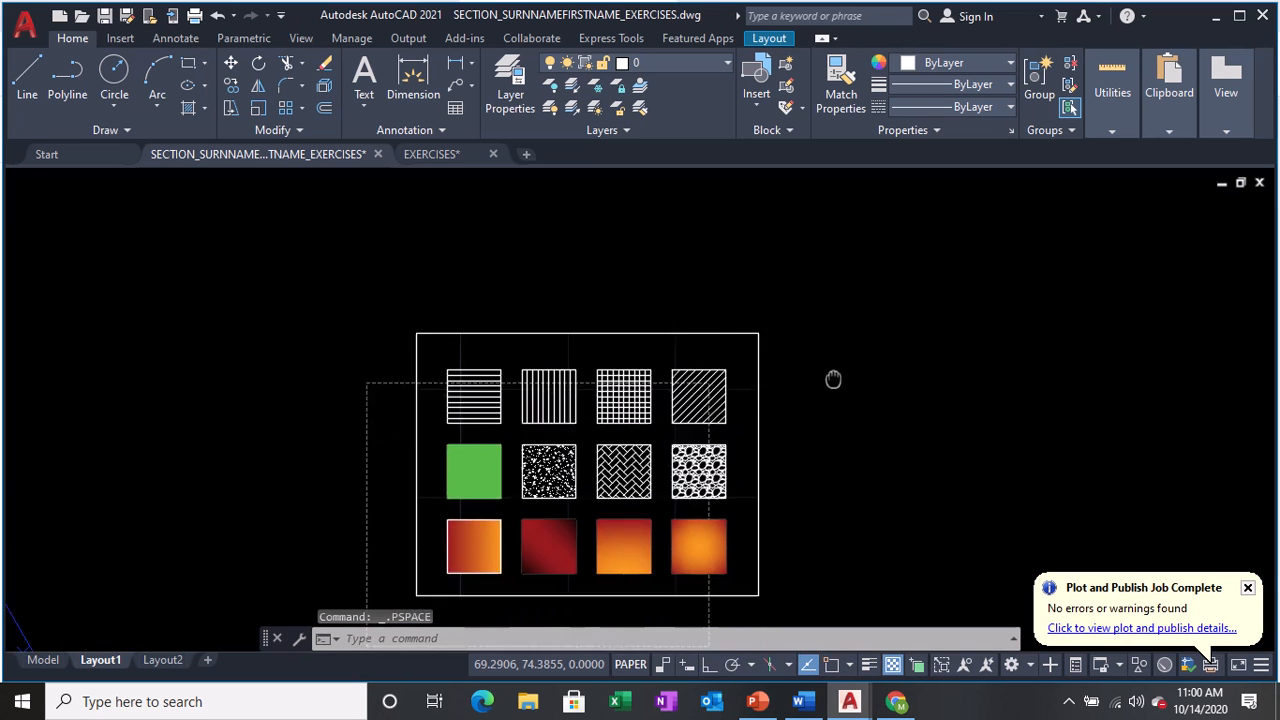
{"action": "scroll", "coordinate": [811, 304], "scroll_direction": "down", "scroll_amount": 4}
{"action": "scroll", "coordinate": [800, 360], "scroll_direction": "up", "scroll_amount": 4}
{"action": "scroll", "coordinate": [800, 360], "scroll_direction": "down", "scroll_amount": 2}
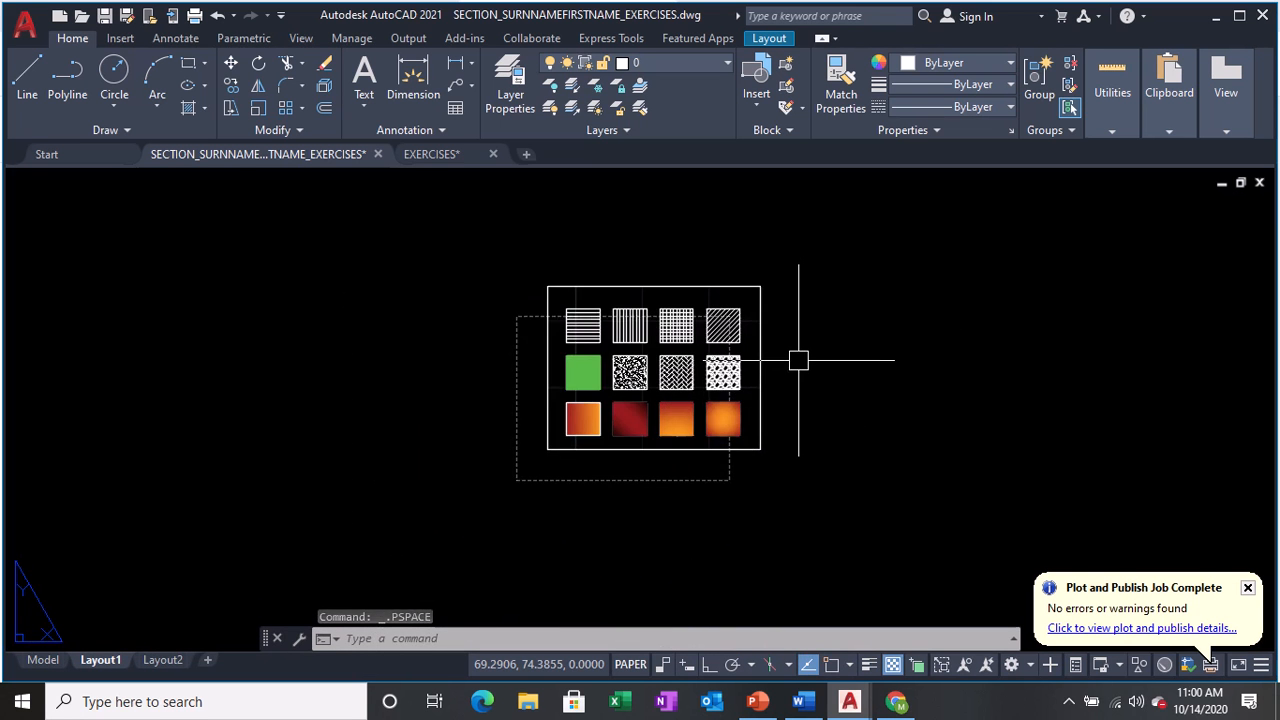
{"action": "scroll", "coordinate": [800, 360], "scroll_direction": "up", "scroll_amount": 2}
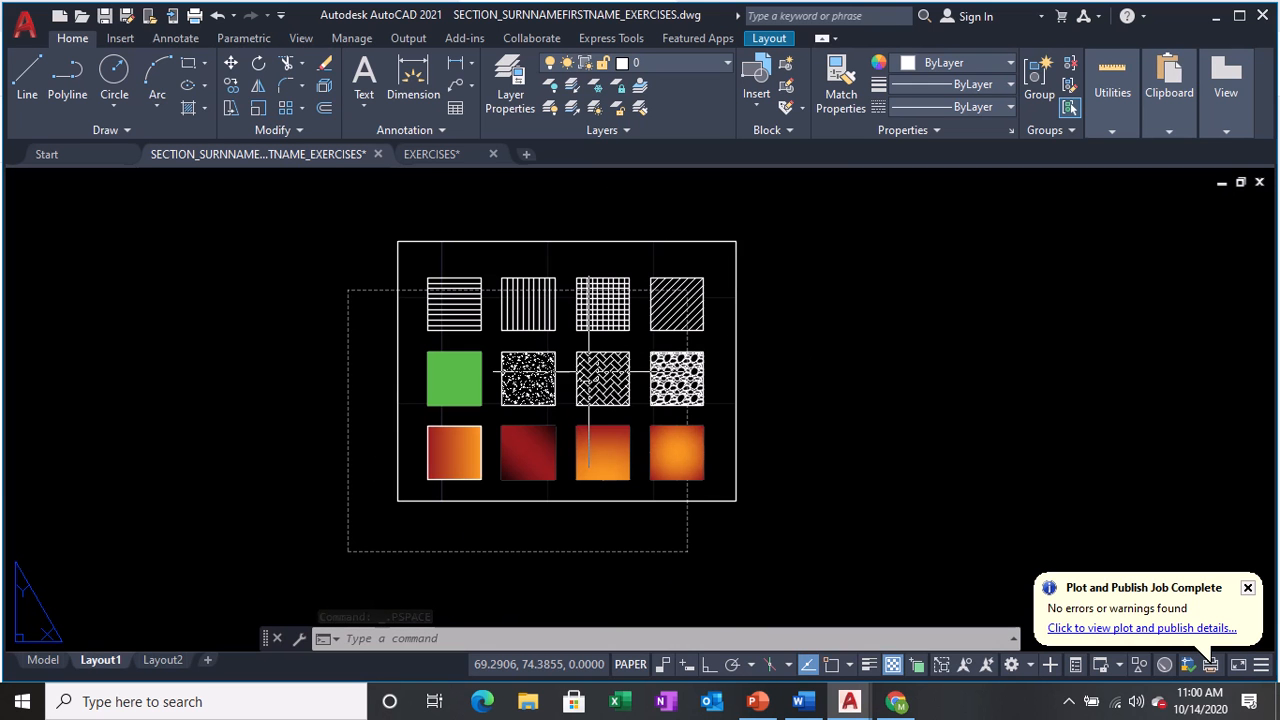
{"action": "key", "text": "ctrl"}
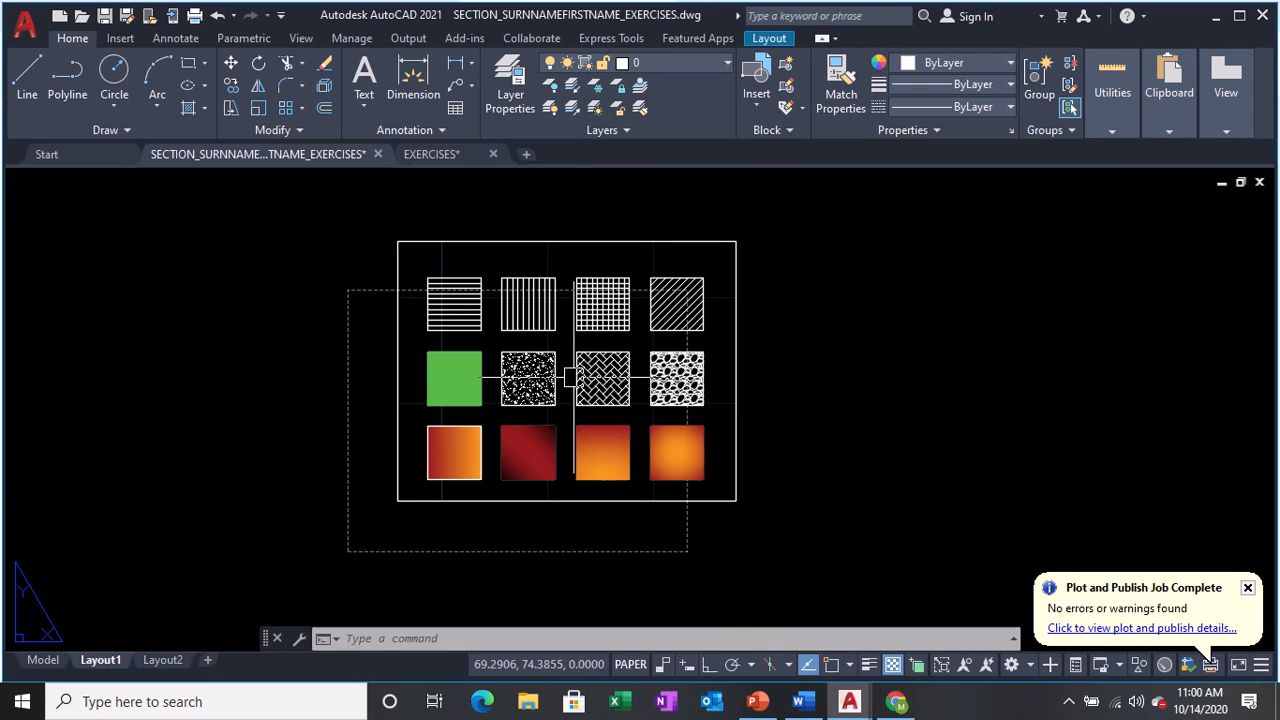
{"action": "type", "text": "co"}
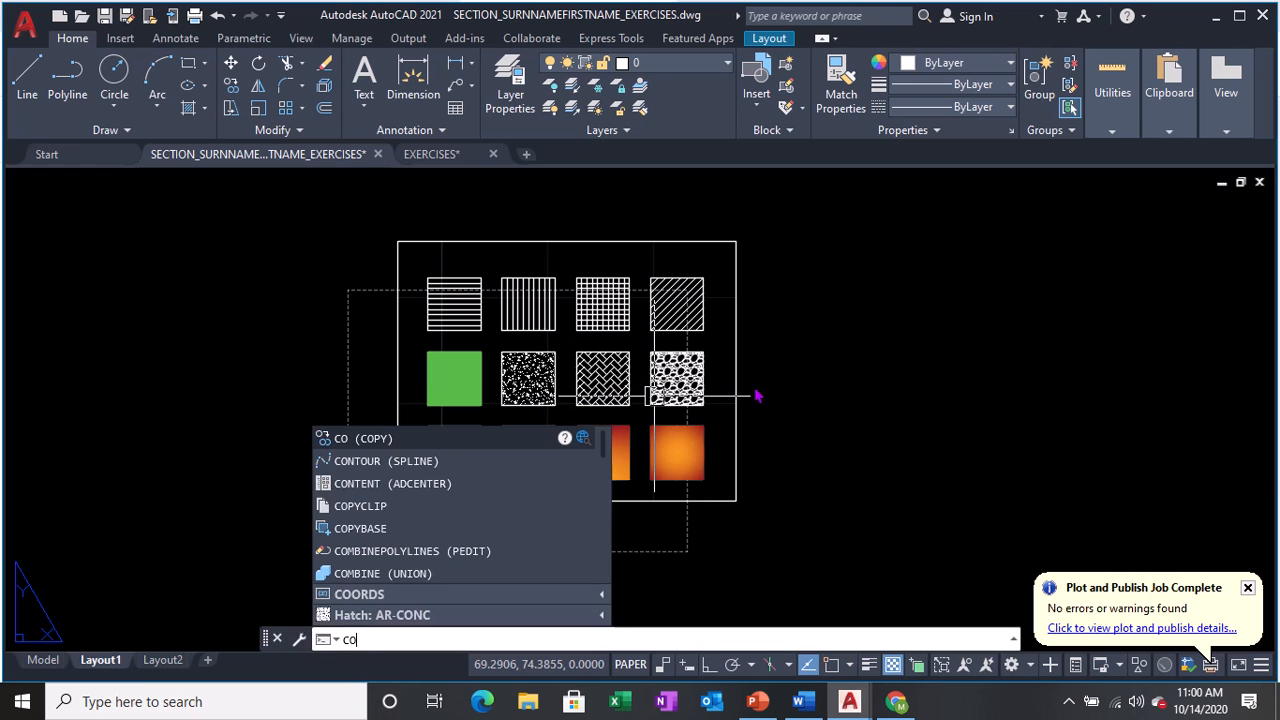
{"action": "key", "text": "Return"}
{"action": "left_click", "coordinate": [735, 386]}
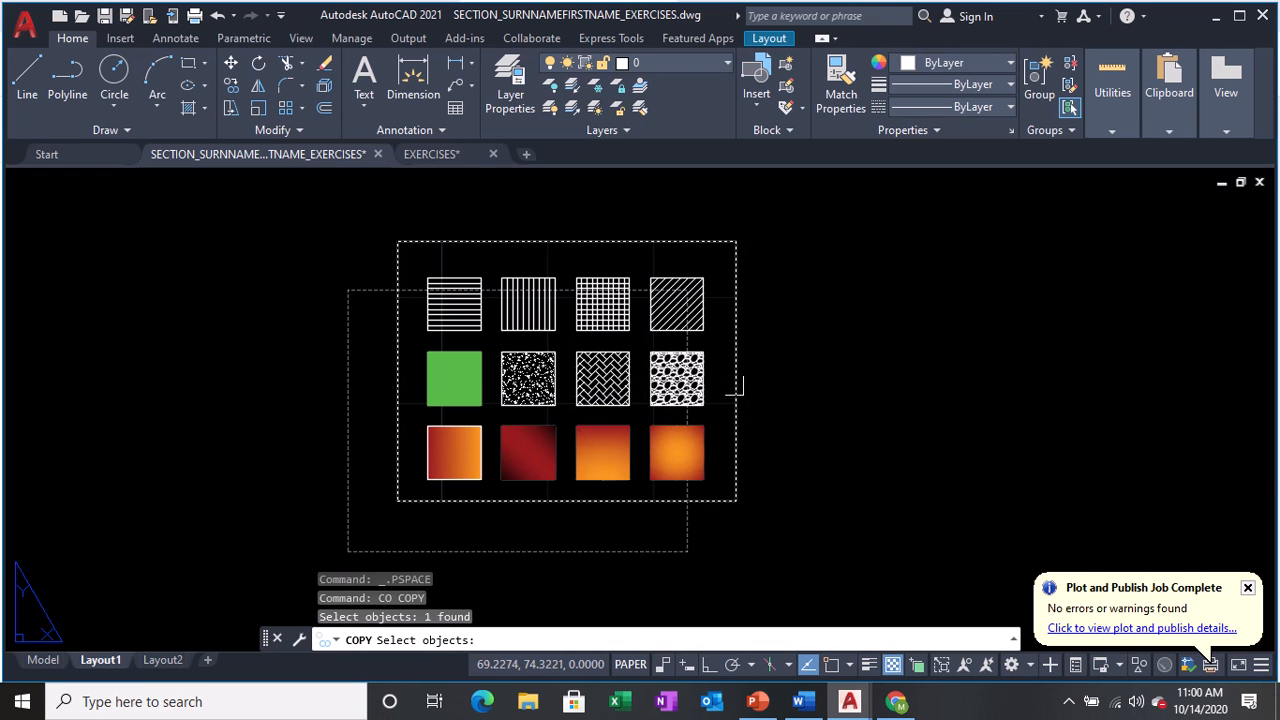
{"action": "key", "text": "Return"}
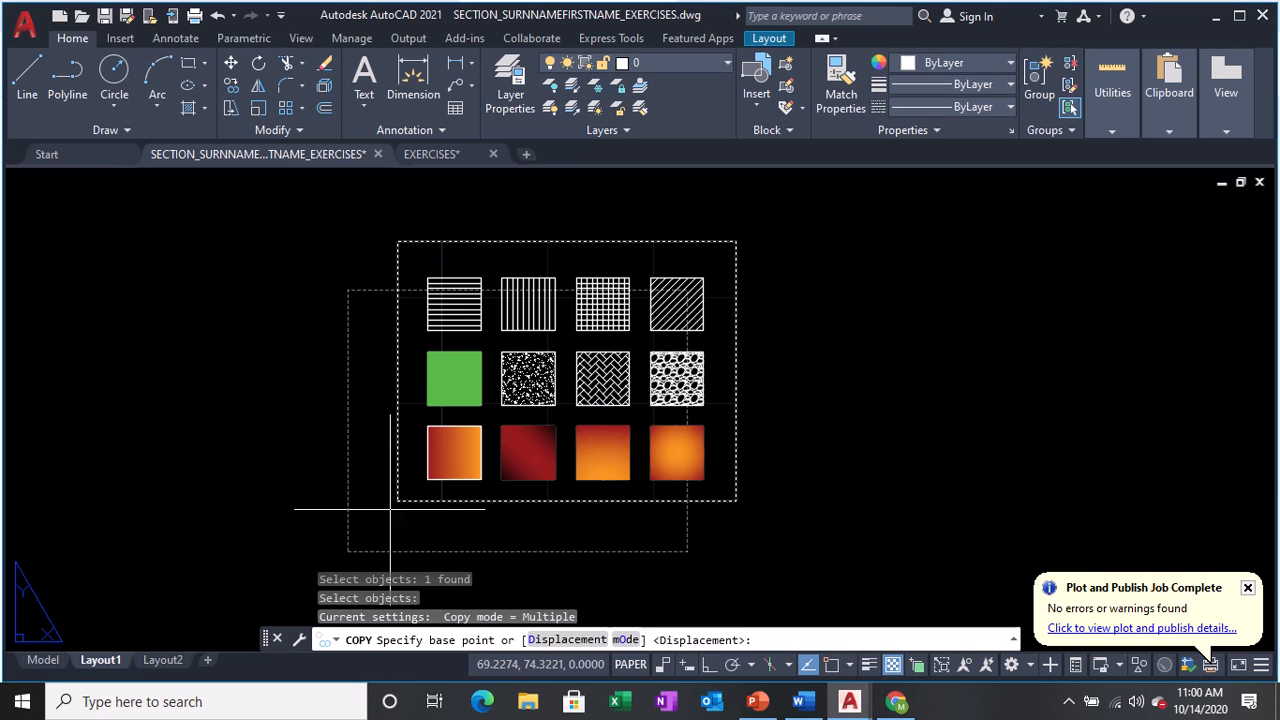
{"action": "key", "text": "F2"}
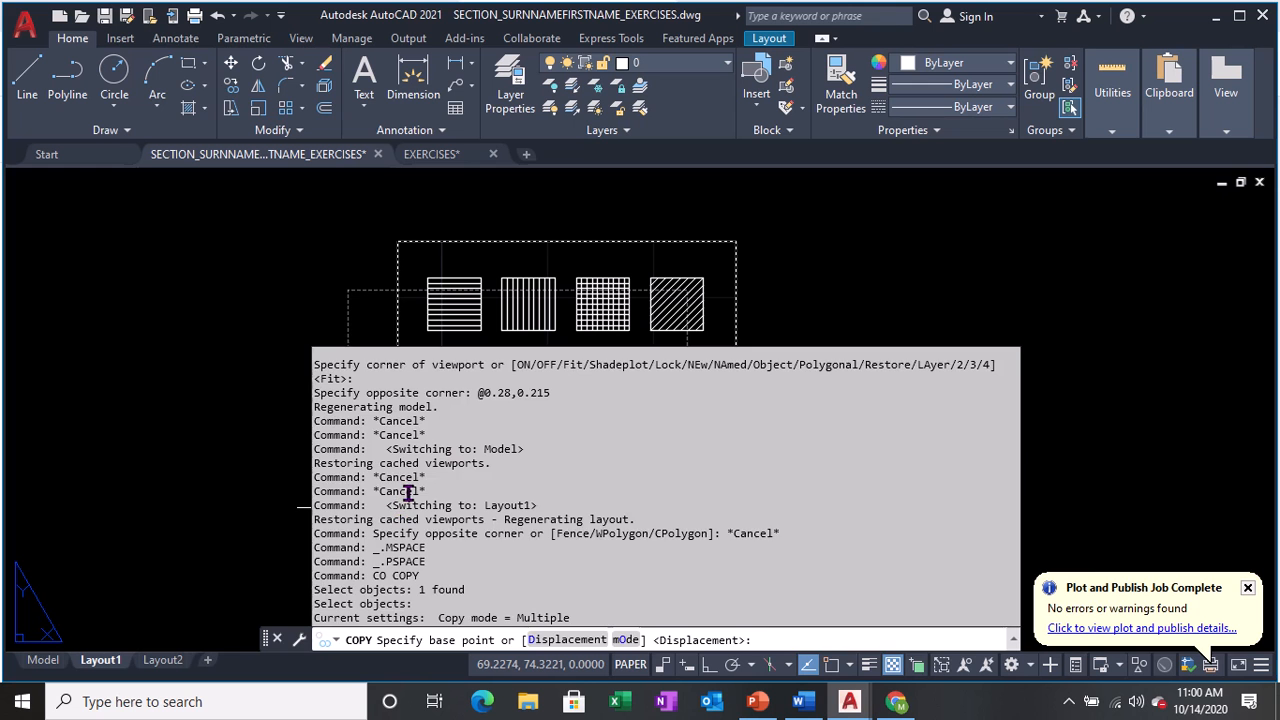
{"action": "key", "text": "F2"}
{"action": "key", "text": "Escape"}
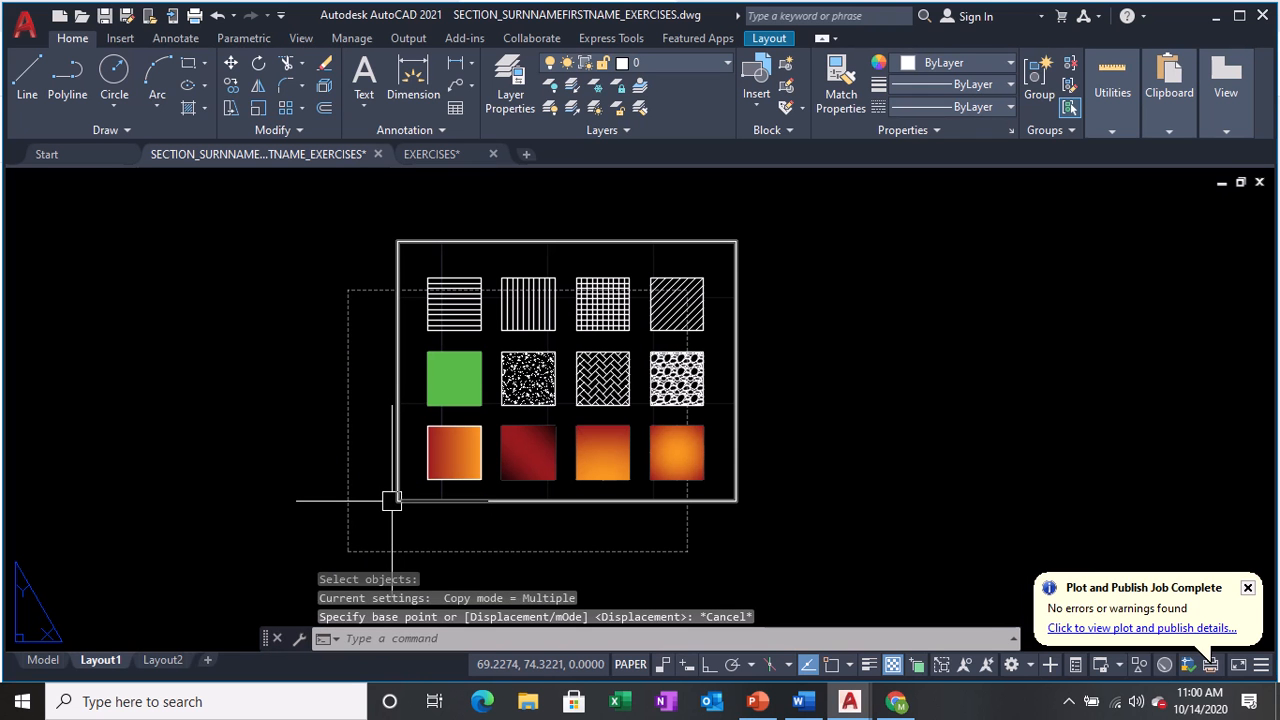
Turn on object snap and copy the viewport from its lower-left corner about 0.31 units horizontally to the right with Ortho on.
{"action": "key", "text": "F3"}
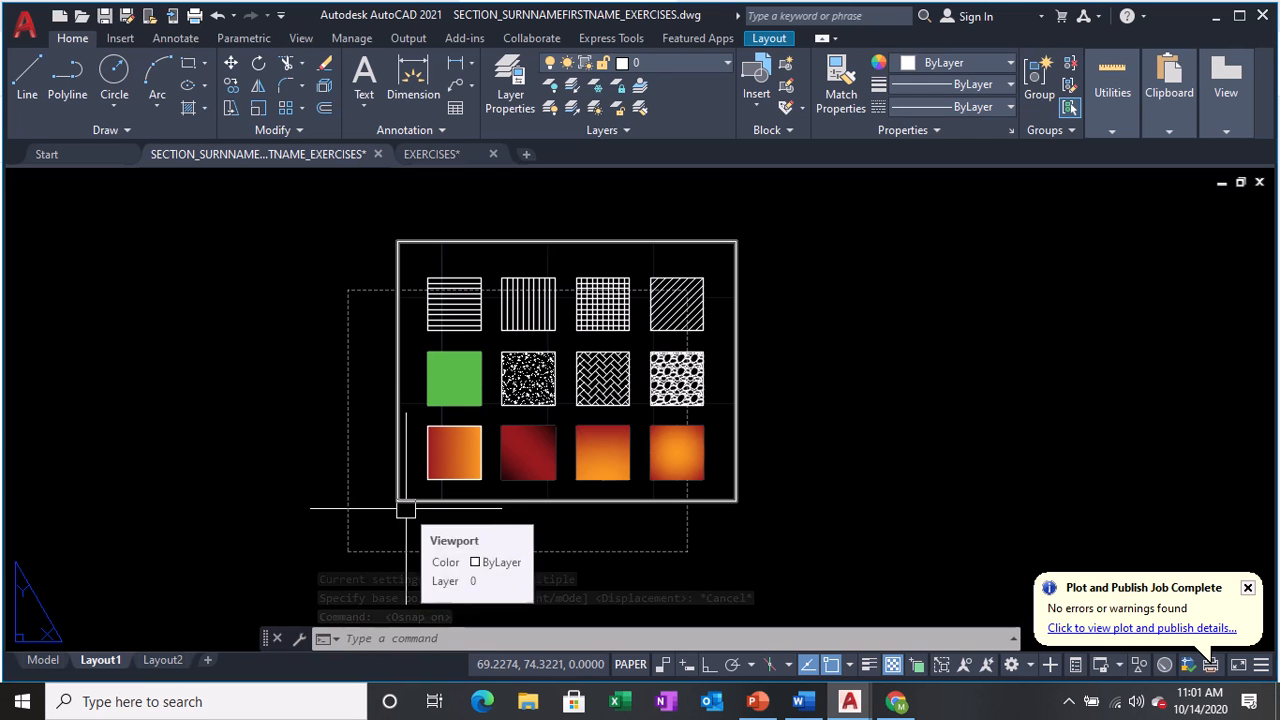
{"action": "type", "text": "co"}
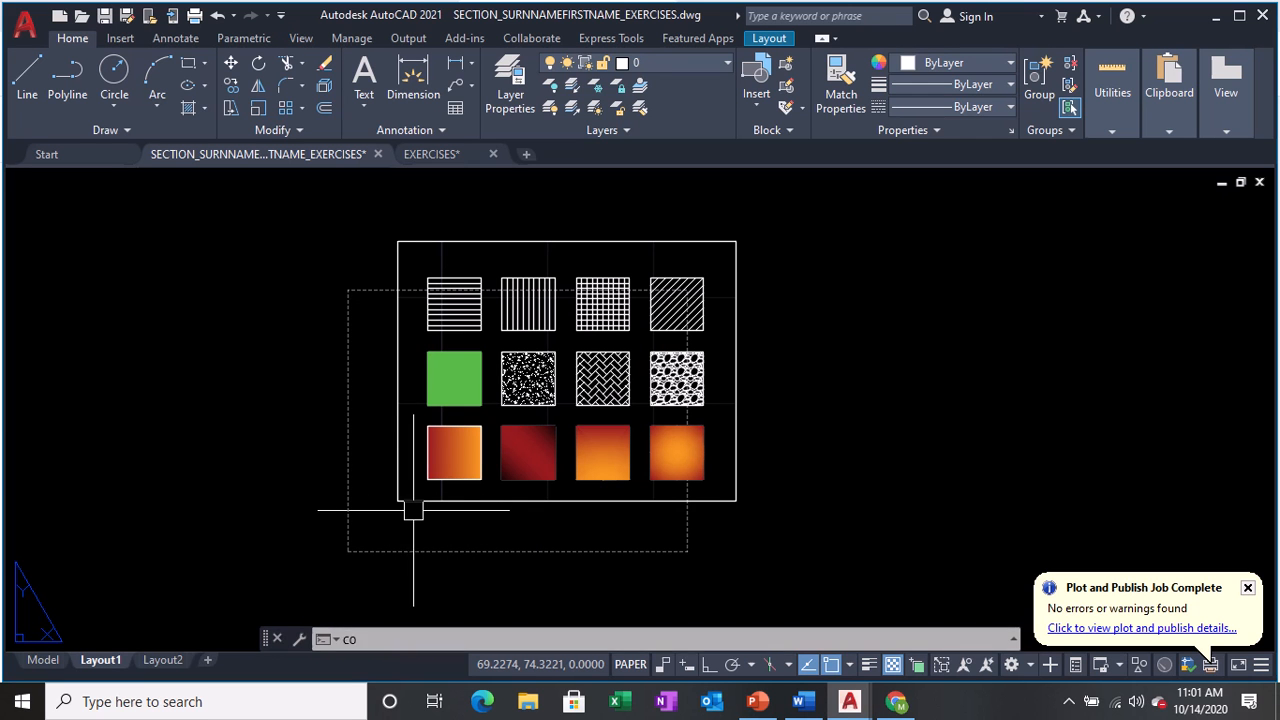
{"action": "key", "text": "Return"}
{"action": "left_click", "coordinate": [442, 503]}
{"action": "key", "text": "Return"}
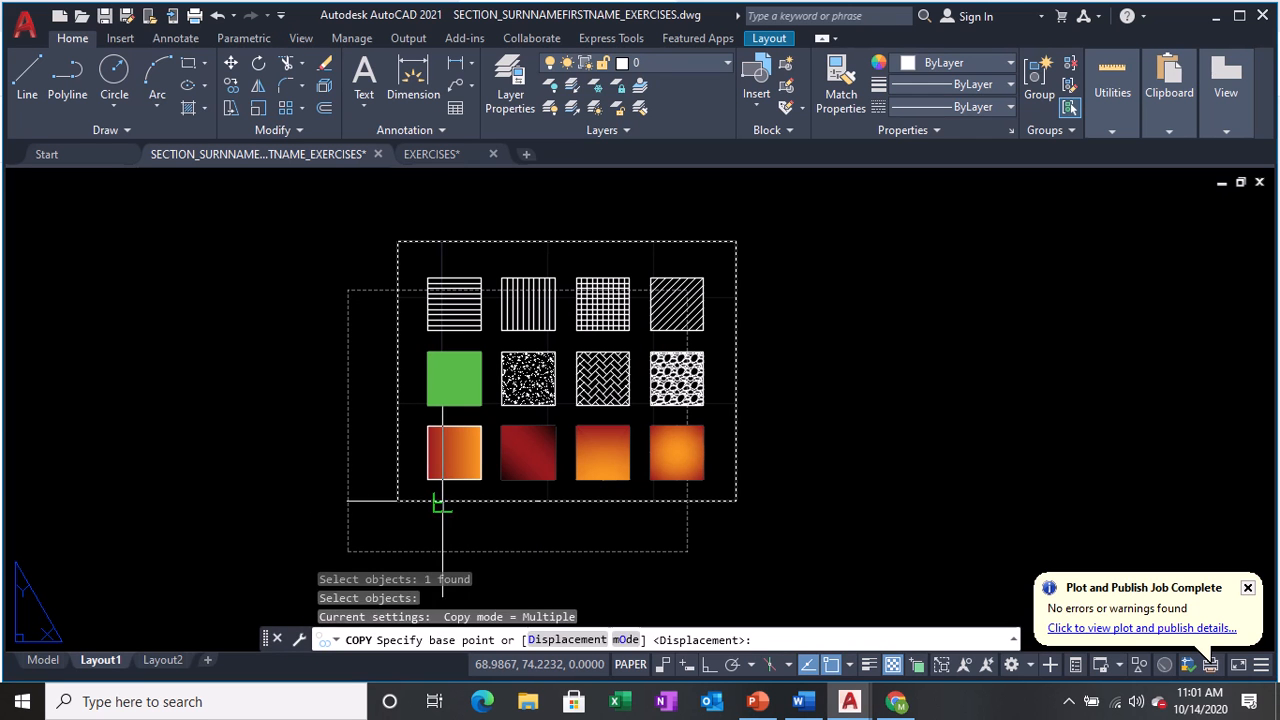
{"action": "left_click", "coordinate": [398, 501]}
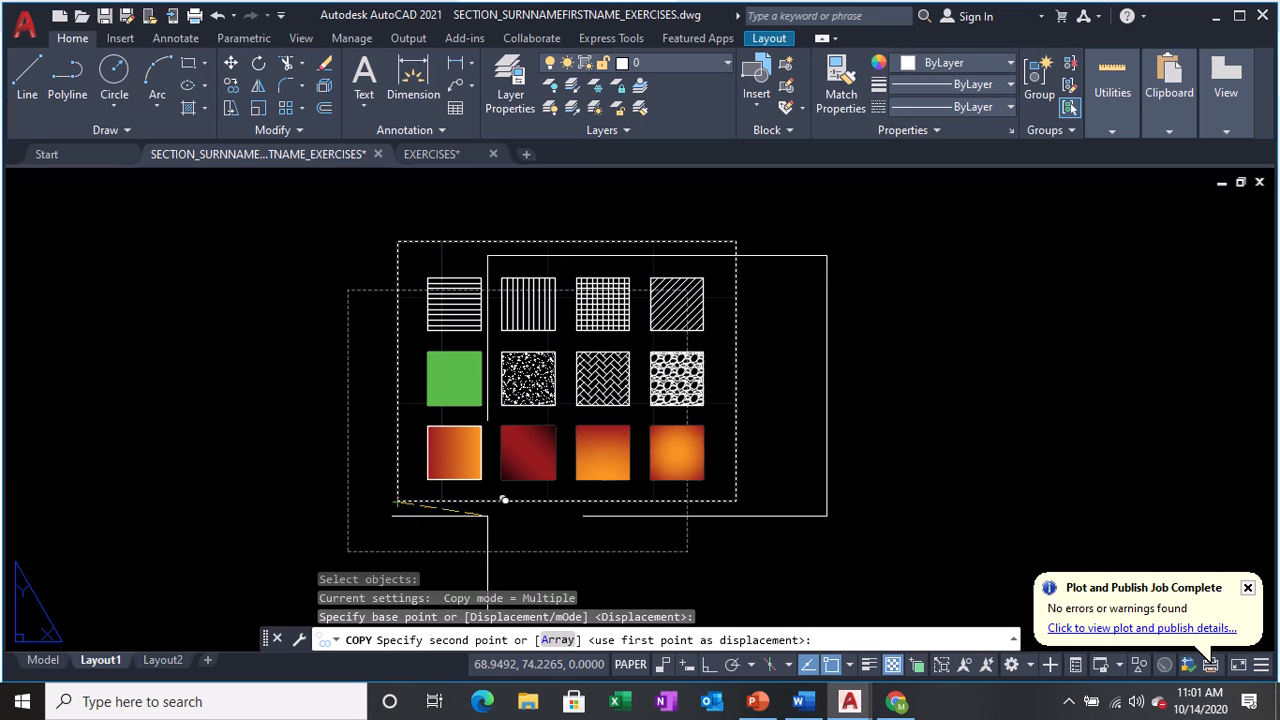
{"action": "key", "text": "F8"}
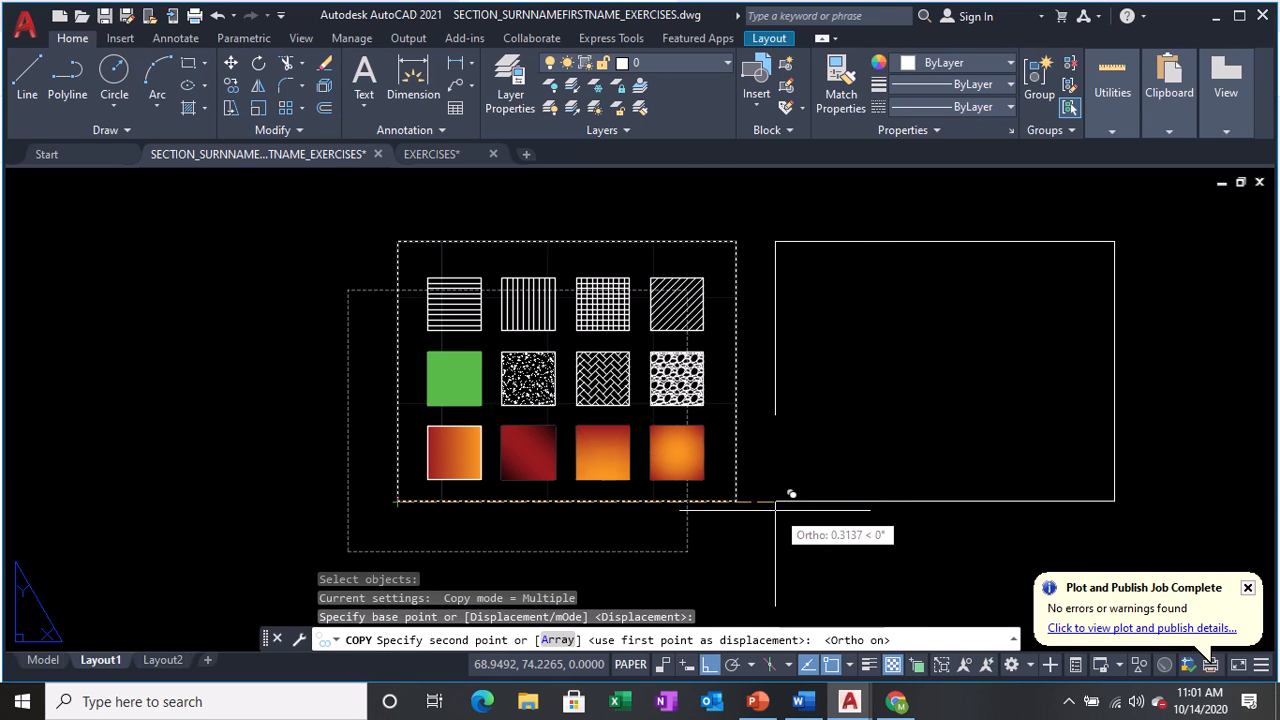
{"action": "left_click", "coordinate": [791, 485]}
{"action": "key", "text": "Return"}
{"action": "middle_click_drag", "start_coordinate": [766, 509], "coordinate": [584, 505]}
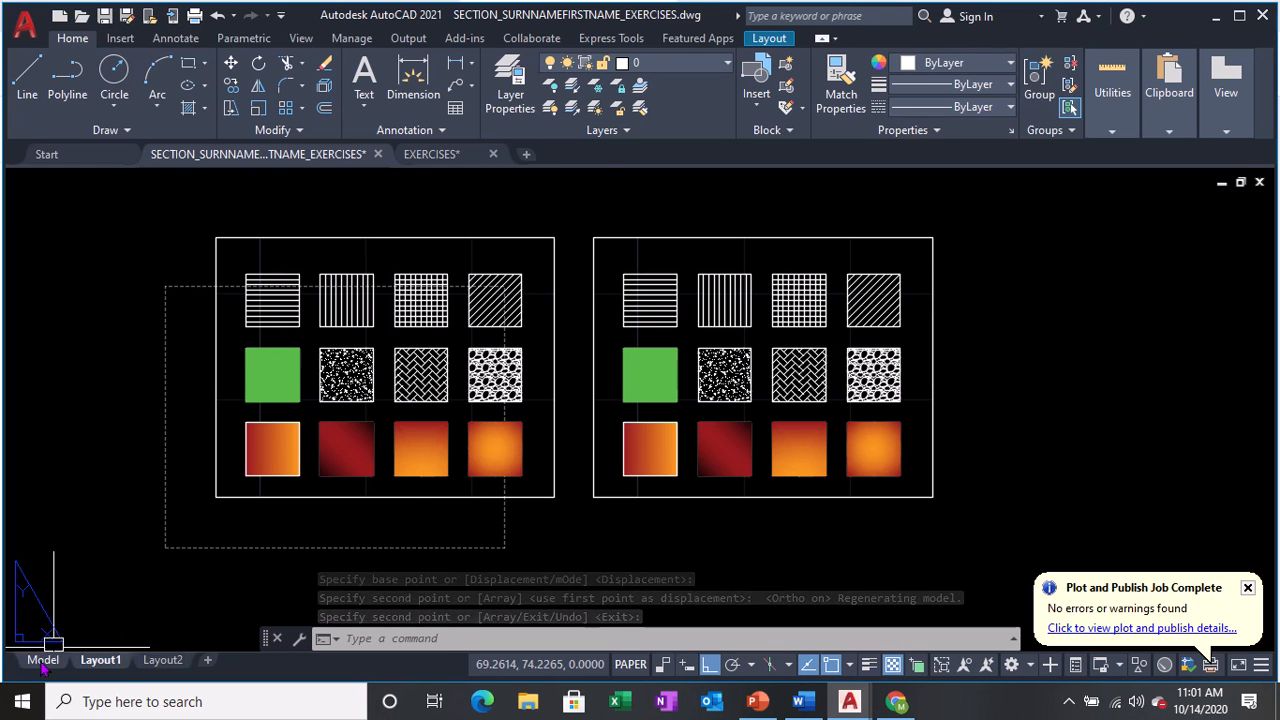
{"action": "mouse_move", "coordinate": [40, 665]}
{"action": "key", "text": "ctrl"}
{"action": "key", "text": "ctrl"}
{"action": "key", "text": "ctrl"}
{"action": "key", "text": "ctrl"}
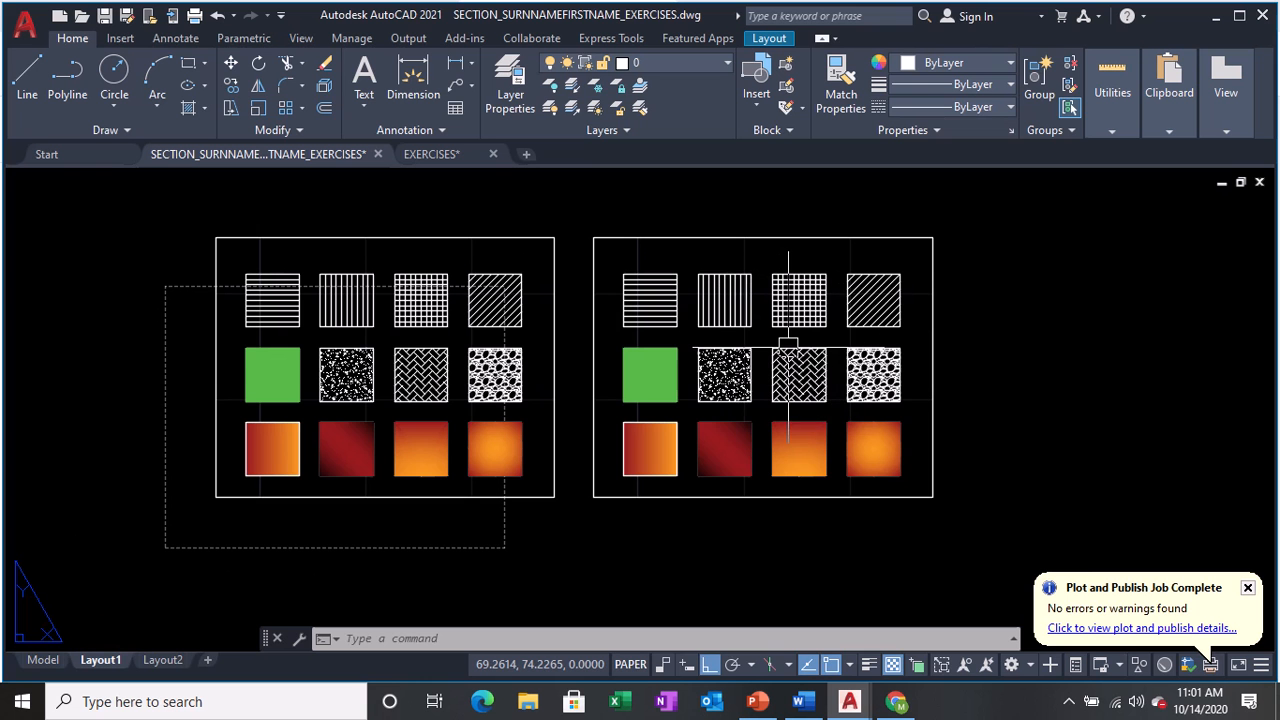
Activate the copied viewport, pan and zoom its model view until the second group of six coloured squares fills it, and return to paper space.
{"action": "double_click", "coordinate": [884, 348]}
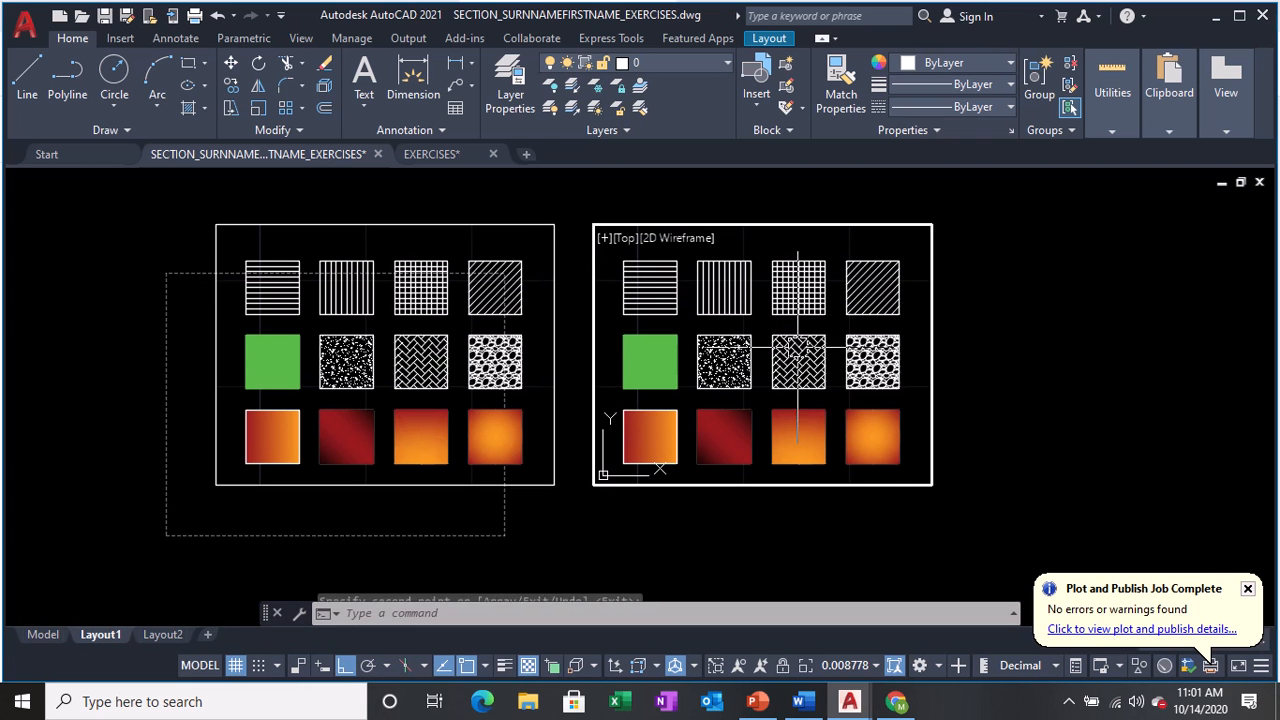
{"action": "mouse_move", "coordinate": [884, 348]}
{"action": "middle_mouse_down"}
{"action": "mouse_move", "coordinate": [607, 347]}
{"action": "mouse_move", "coordinate": [581, 367]}
{"action": "middle_mouse_up"}
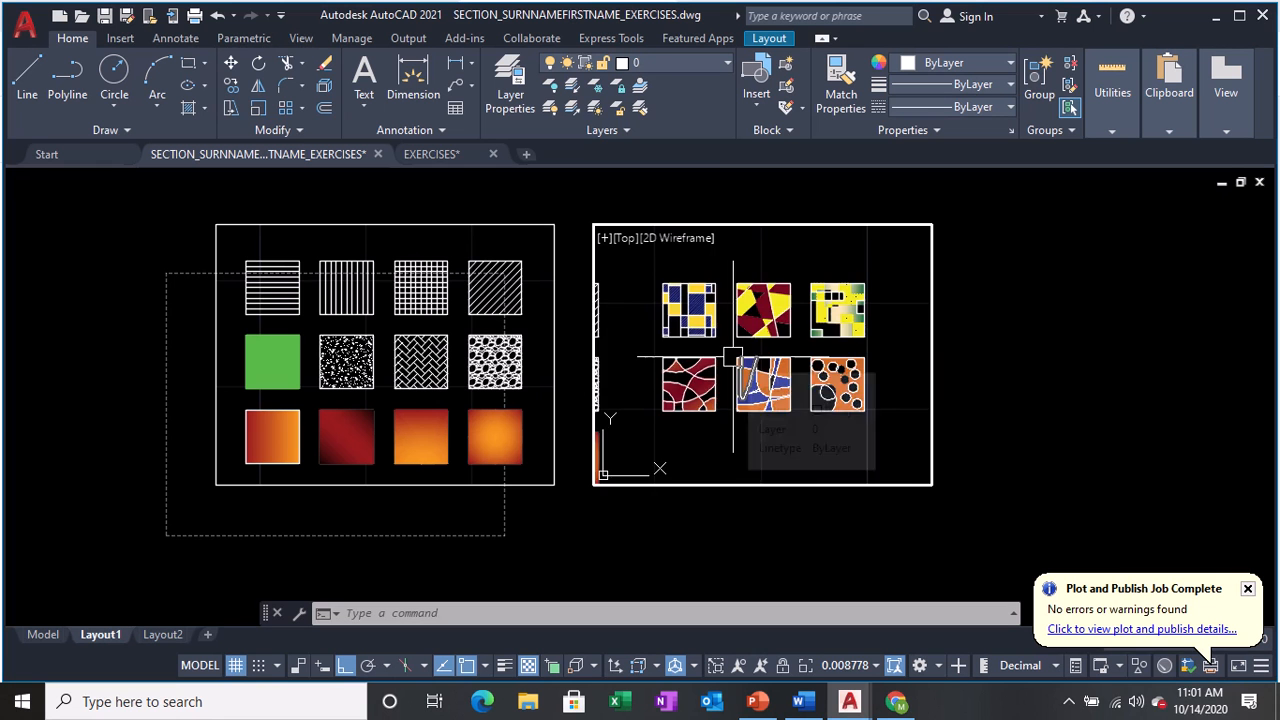
{"action": "scroll", "coordinate": [733, 355], "scroll_direction": "up", "scroll_amount": 2}
{"action": "middle_click_drag", "start_coordinate": [733, 355], "coordinate": [716, 370]}
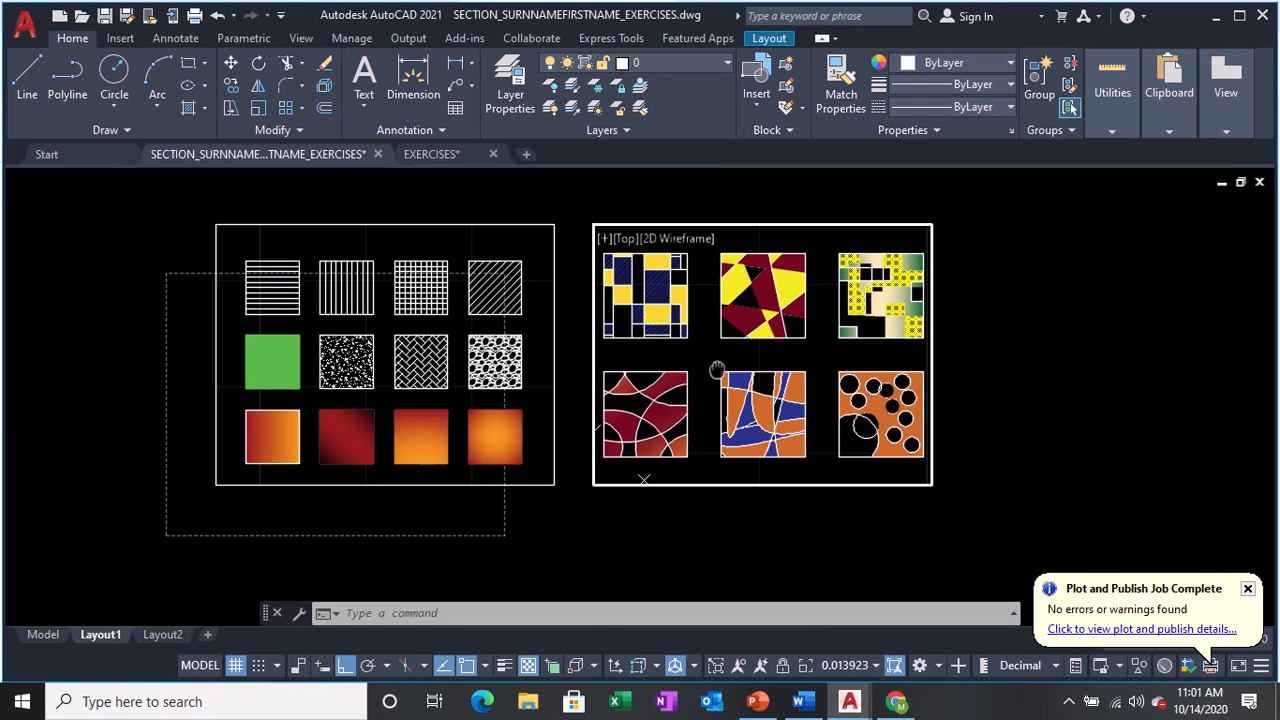
{"action": "scroll", "coordinate": [717, 366], "scroll_direction": "down", "scroll_amount": 2}
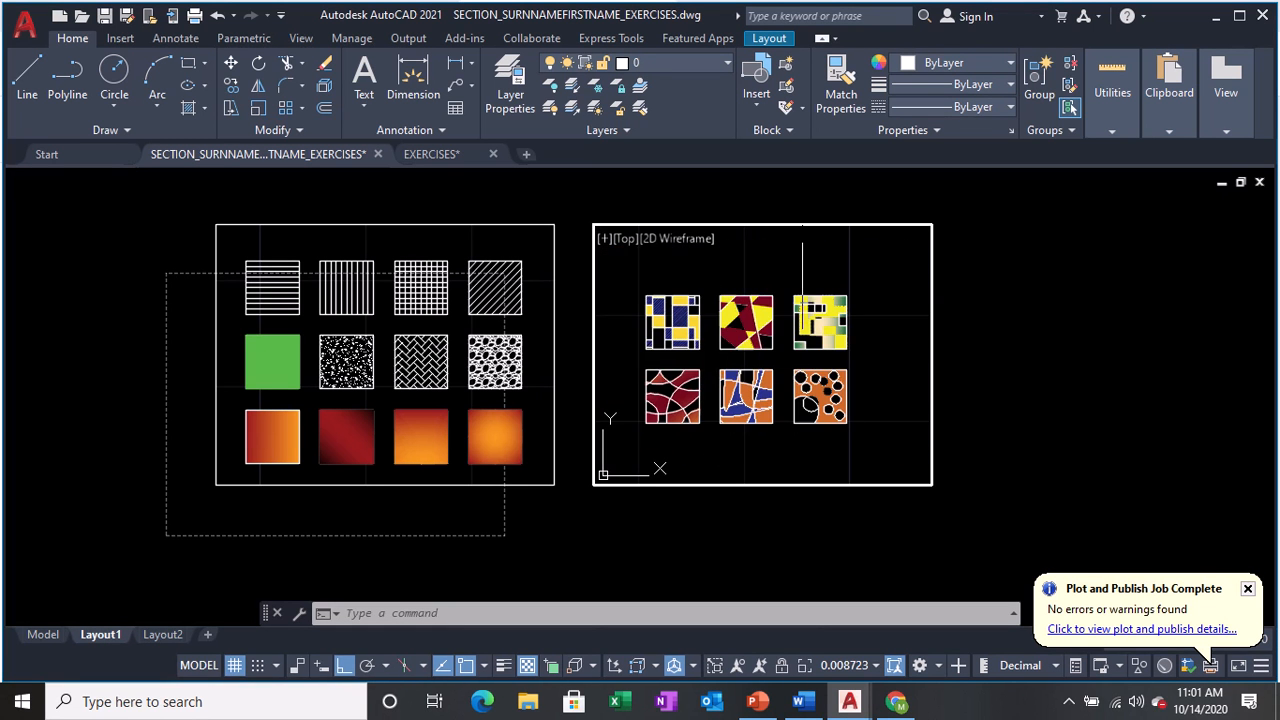
{"action": "key", "text": "ctrl+p"}
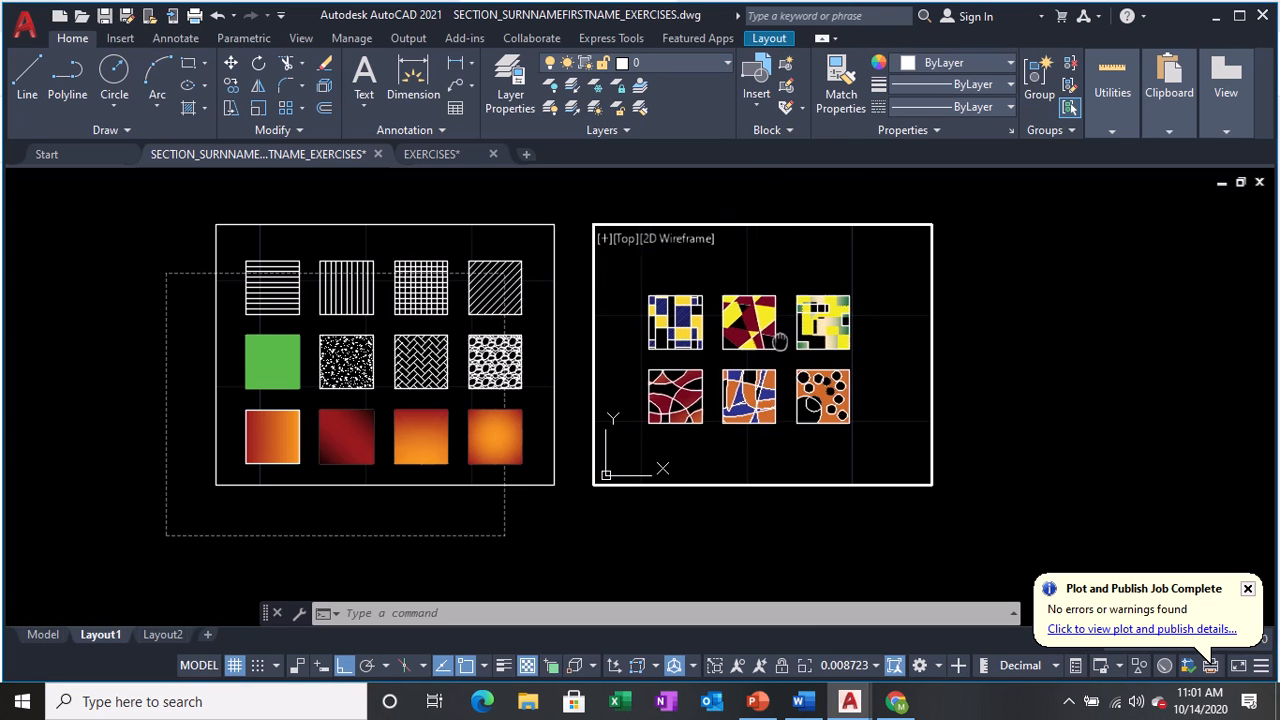
{"action": "middle_click_drag", "start_coordinate": [771, 330], "coordinate": [783, 333]}
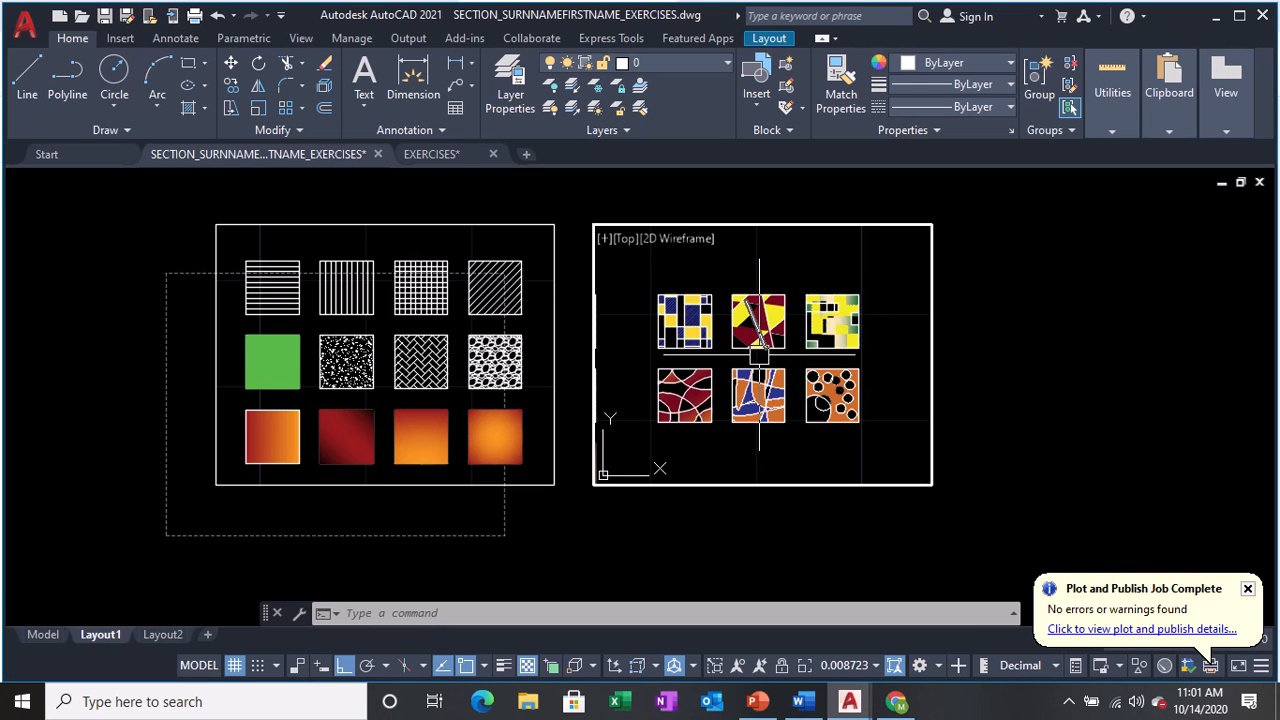
{"action": "scroll", "coordinate": [758, 355], "scroll_direction": "up", "scroll_amount": 2}
{"action": "middle_click_drag", "start_coordinate": [762, 355], "coordinate": [769, 353]}
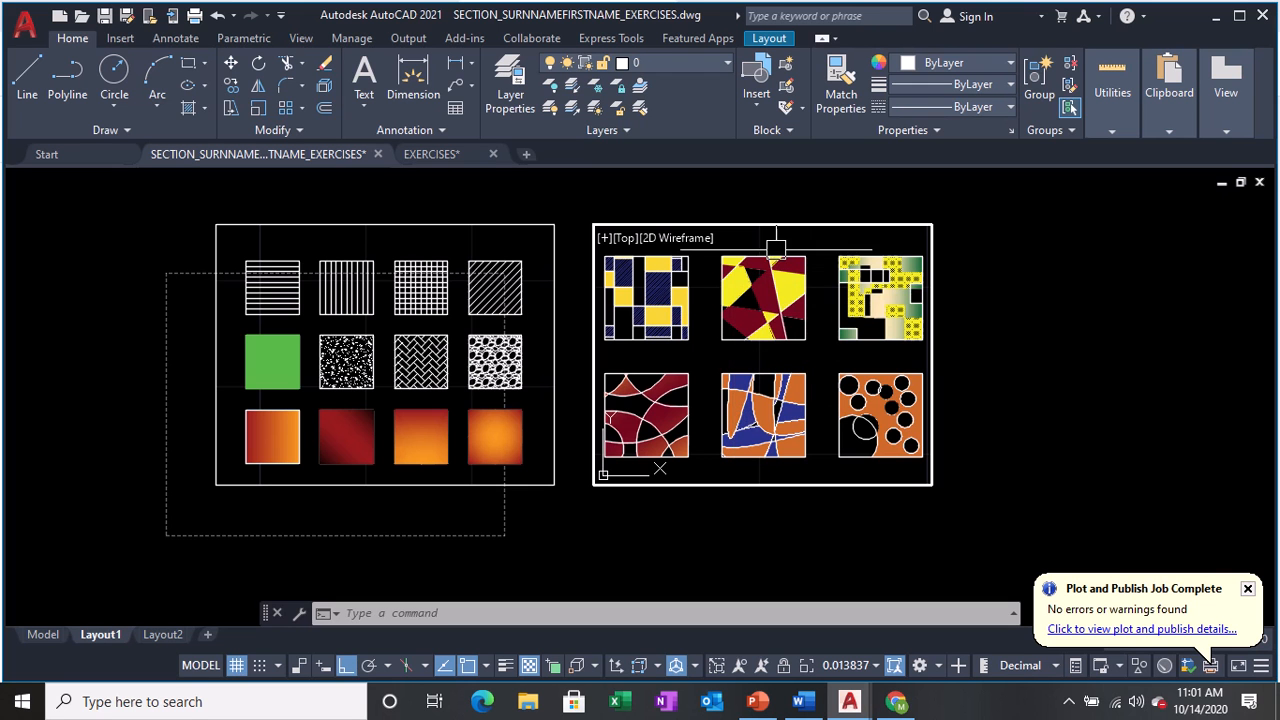
{"action": "double_click", "coordinate": [1005, 309]}
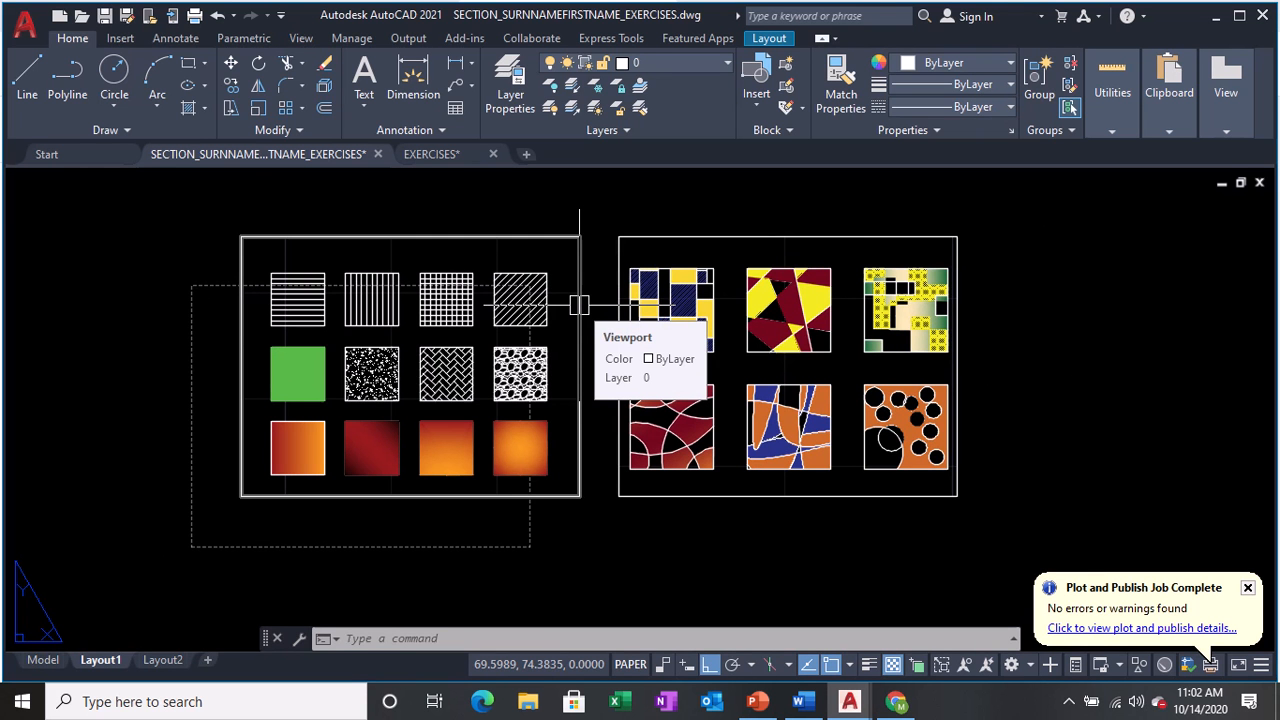
Start plotting Layout1 as a single sheet and choose DWG To PDF.pc3 as the plotter.
{"action": "key", "text": "ctrl+p"}
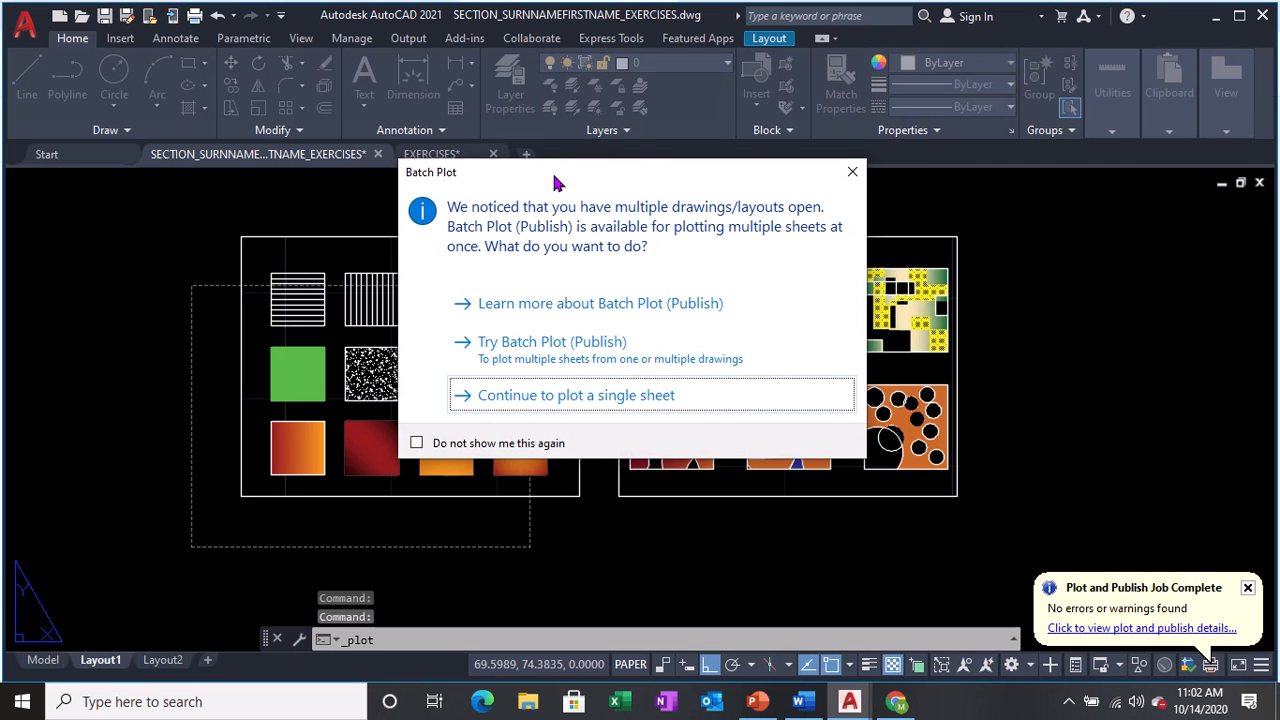
{"action": "left_click", "coordinate": [583, 400]}
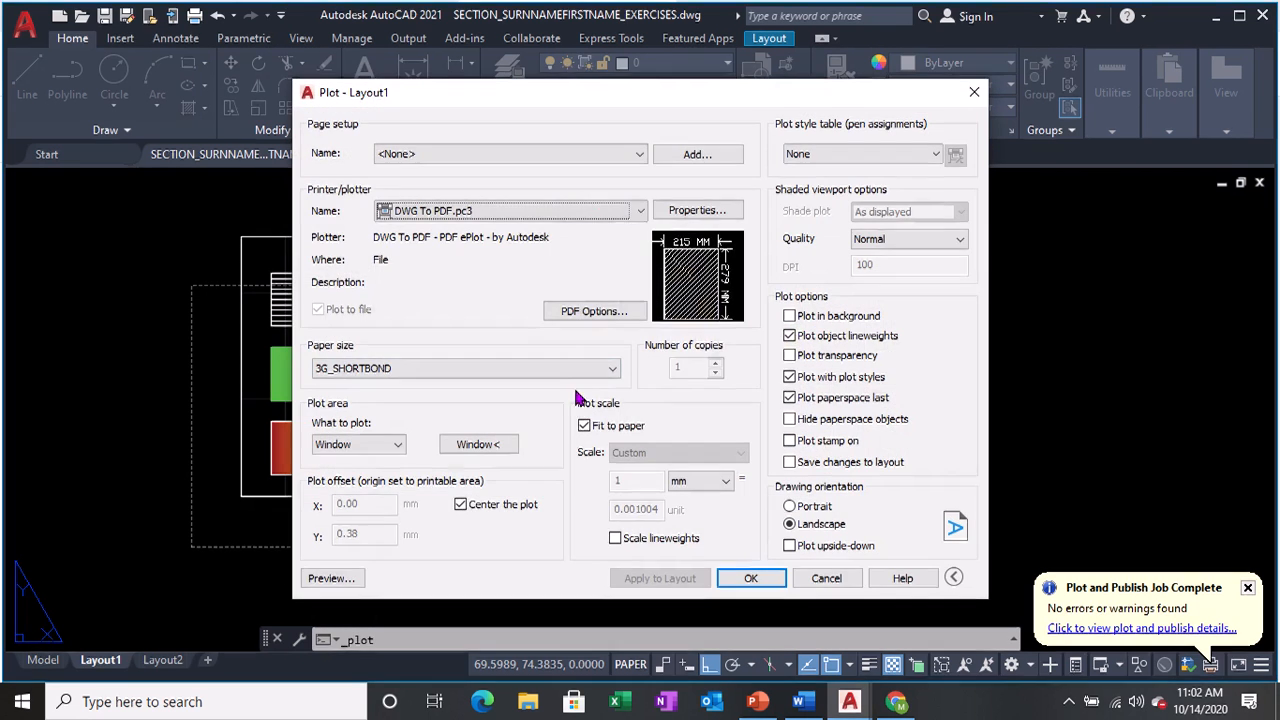
{"action": "mouse_move", "coordinate": [592, 8]}
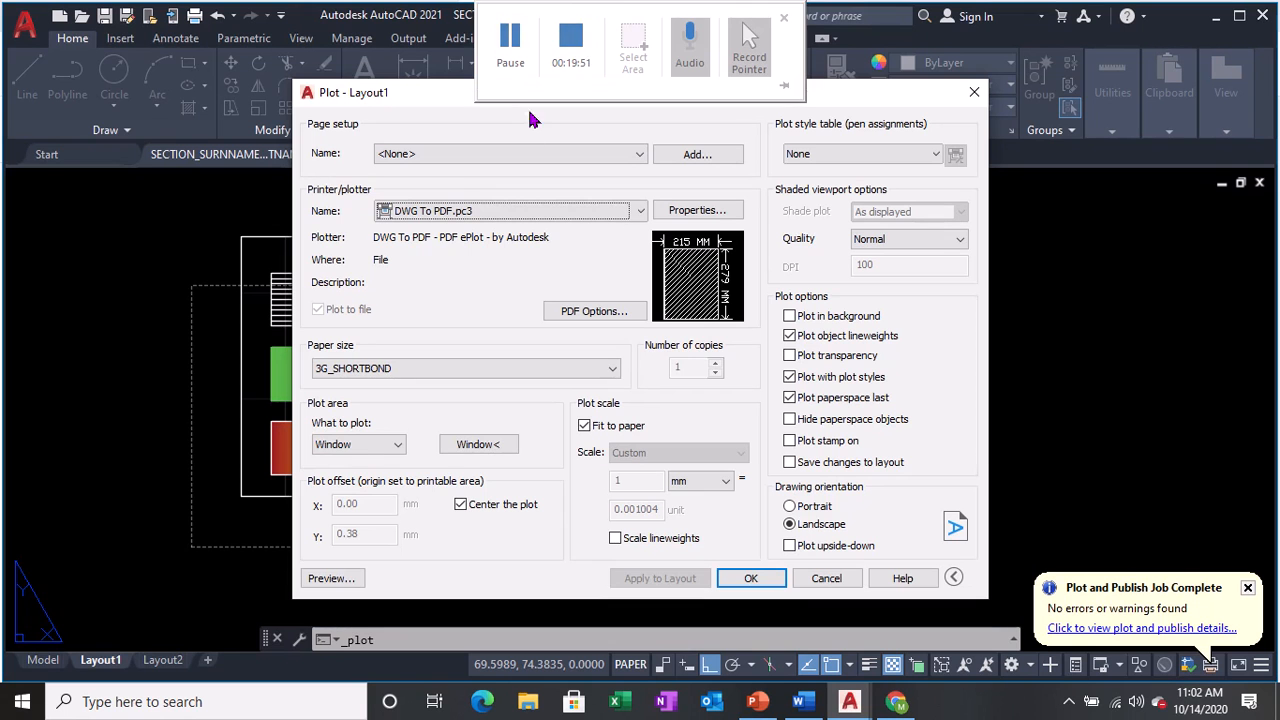
{"action": "left_click", "coordinate": [424, 214]}
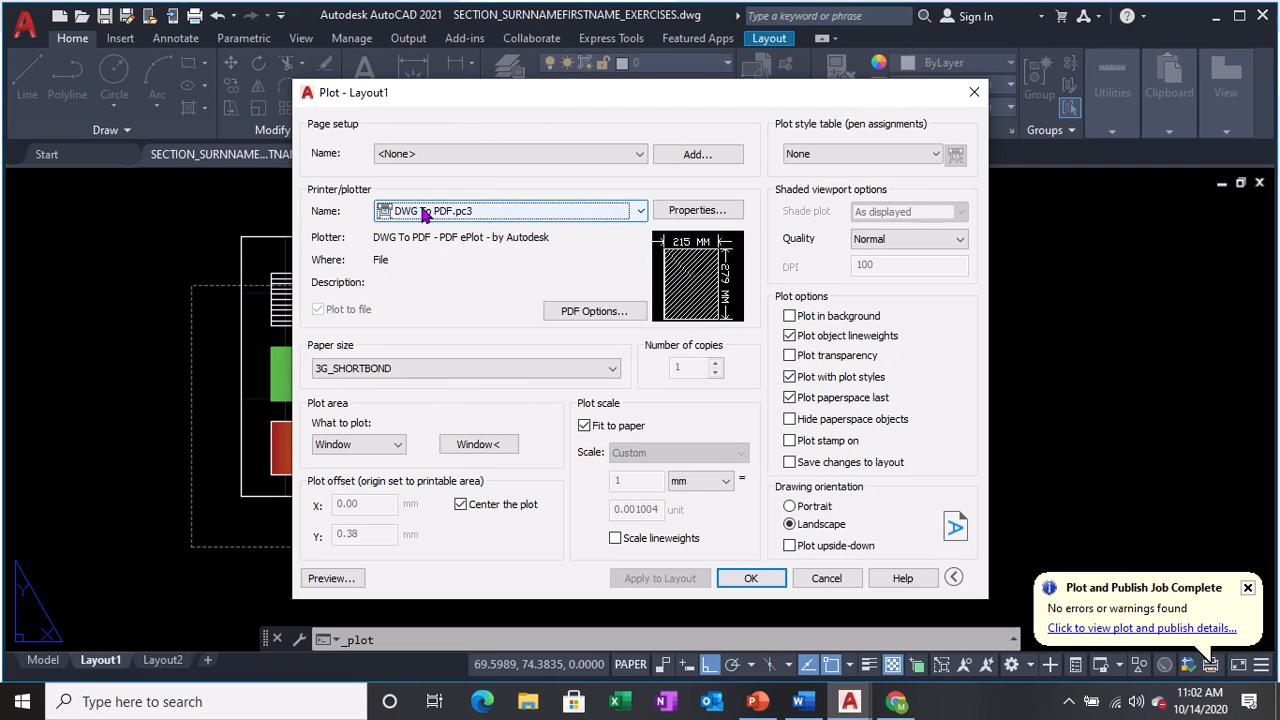
{"action": "left_click", "coordinate": [424, 214]}
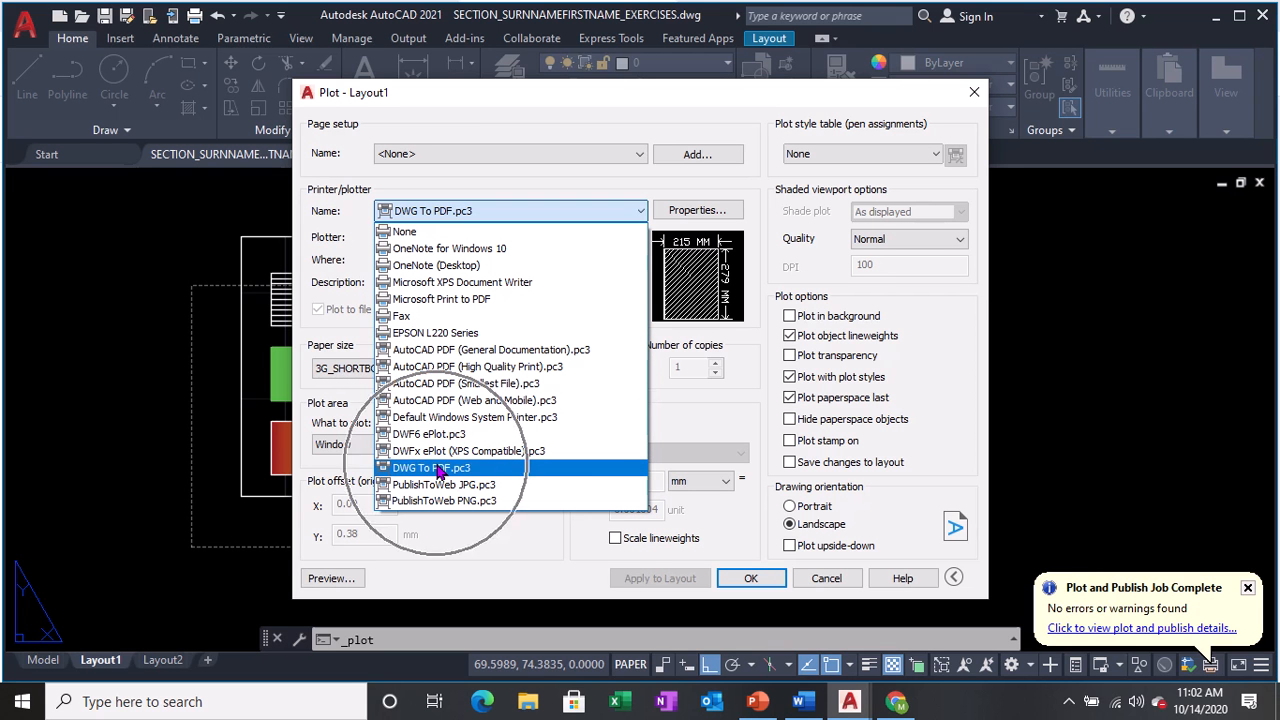
{"action": "left_click", "coordinate": [437, 468]}
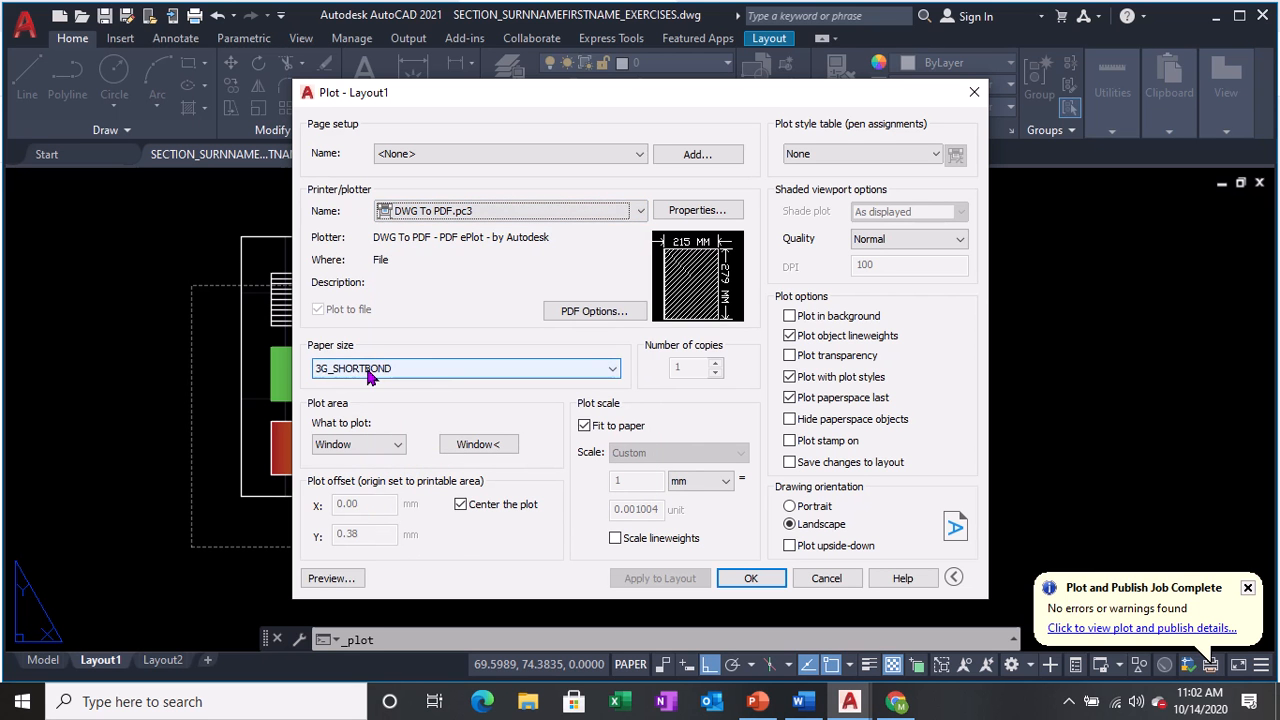
Examine the paper sizes available for the PDF plotter, including the user-defined SHORTBOND entries, and keep the current selection.
{"action": "key", "text": "ctrl"}
{"action": "key", "text": "ctrl"}
{"action": "key", "text": "ctrl"}
{"action": "left_click", "coordinate": [367, 370]}
{"action": "scroll", "coordinate": [452, 66], "scroll_direction": "up", "scroll_amount": 10}
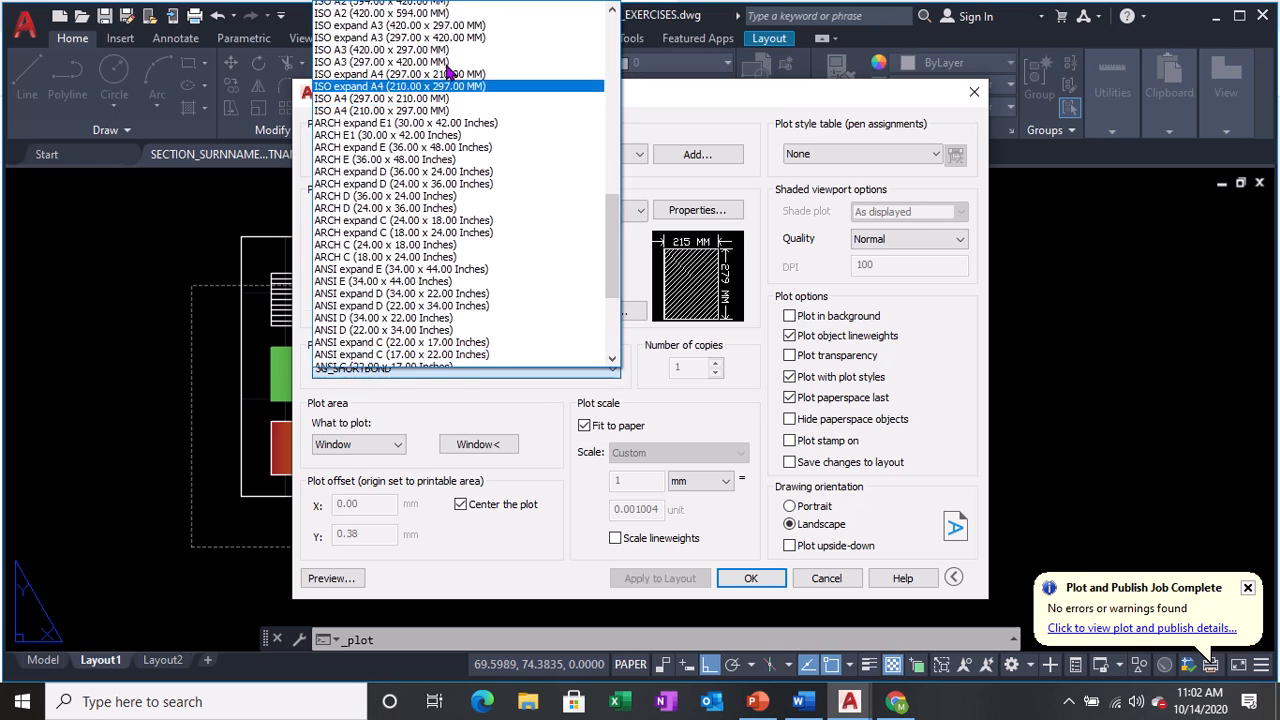
{"action": "scroll", "coordinate": [452, 66], "scroll_direction": "up", "scroll_amount": 10}
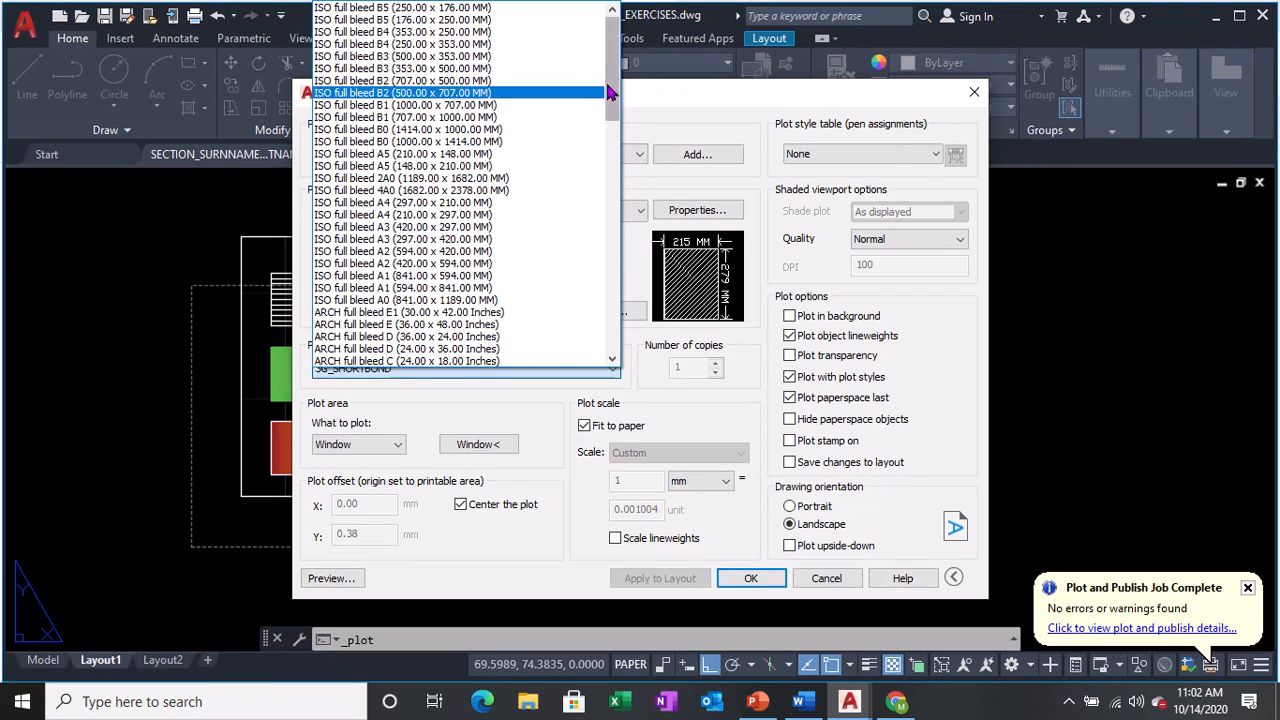
{"action": "left_click_drag", "start_coordinate": [610, 68], "coordinate": [604, 318]}
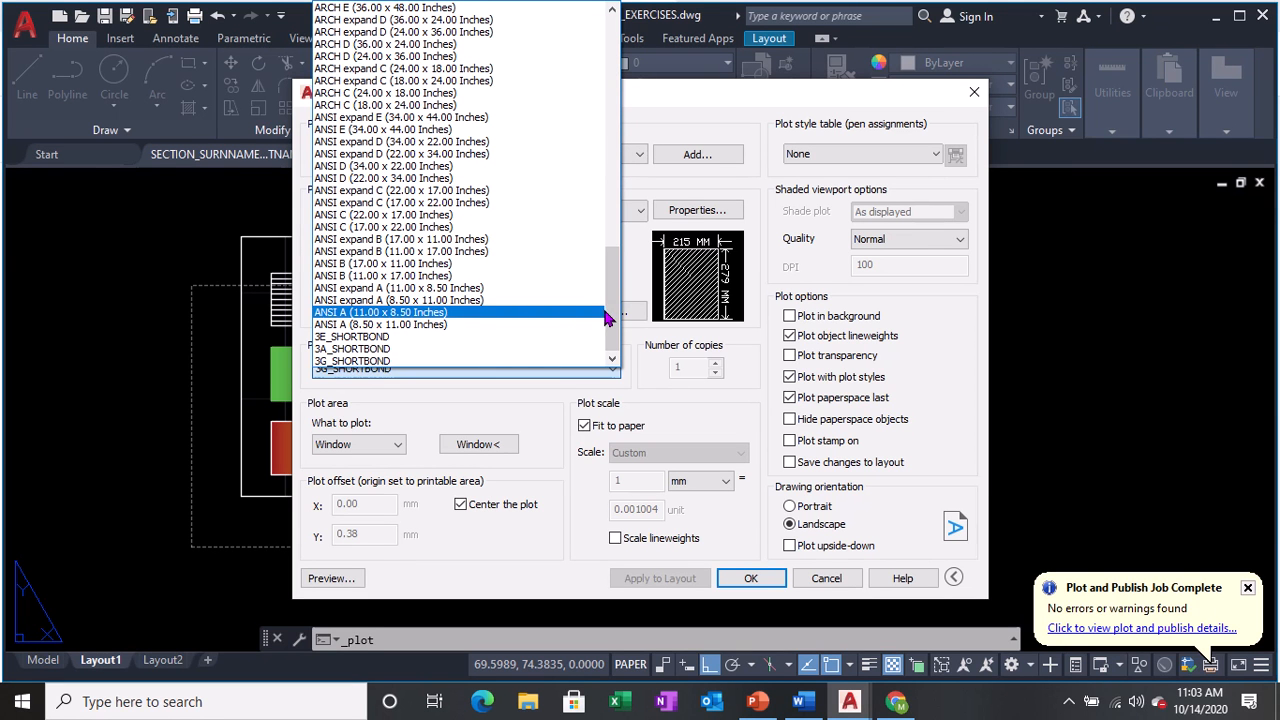
{"action": "left_click", "coordinate": [650, 190]}
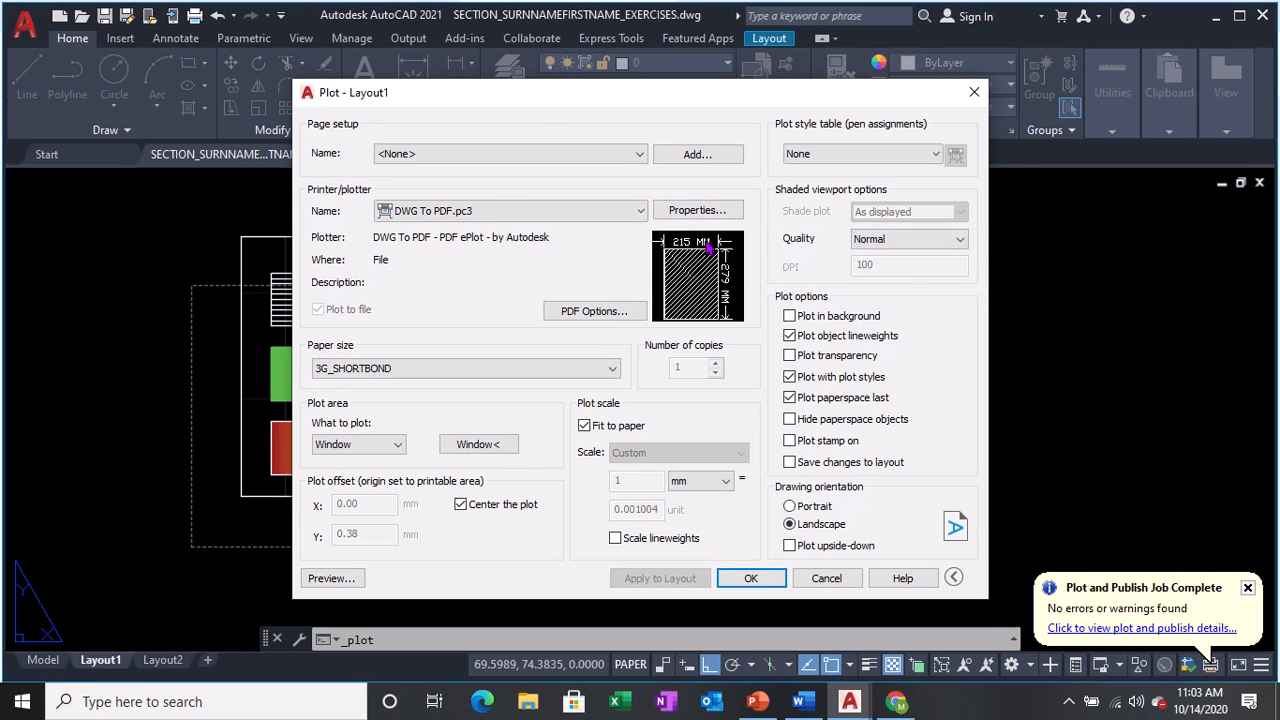
{"action": "mouse_move", "coordinate": [711, 257]}
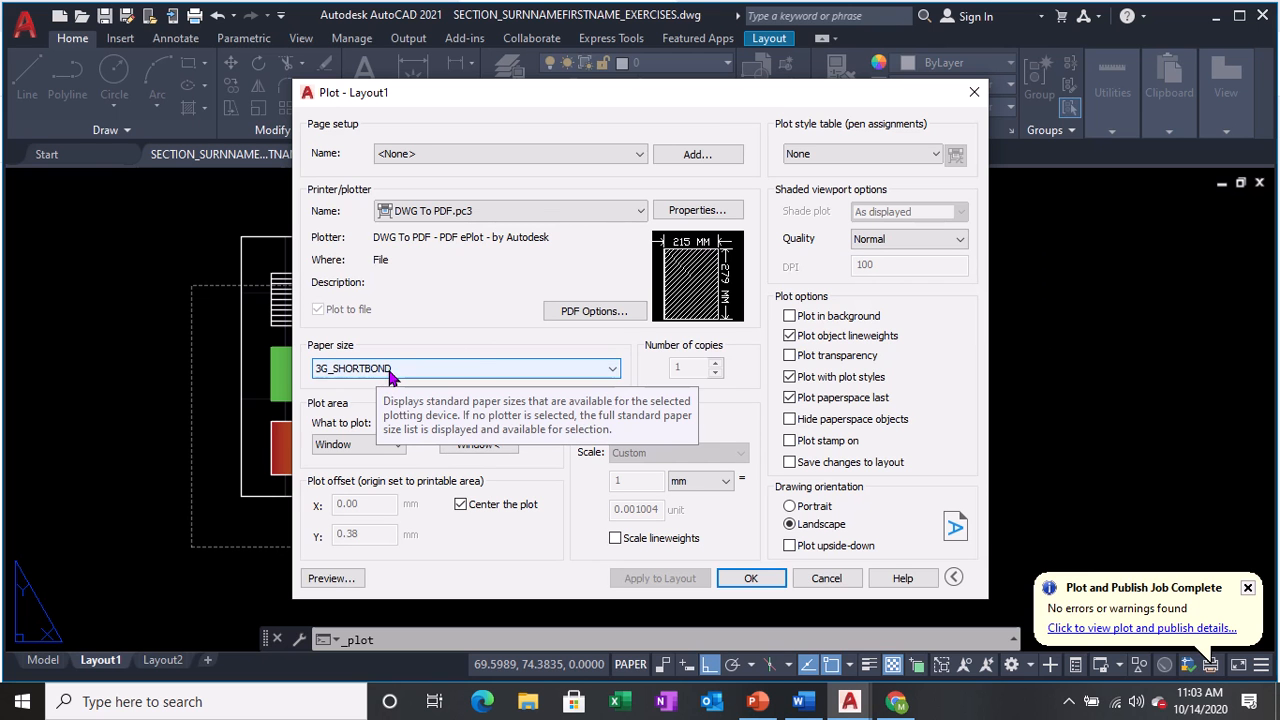
Open the DWG To PDF plotter's properties and begin adding a custom paper size from scratch.
{"action": "left_click", "coordinate": [712, 214]}
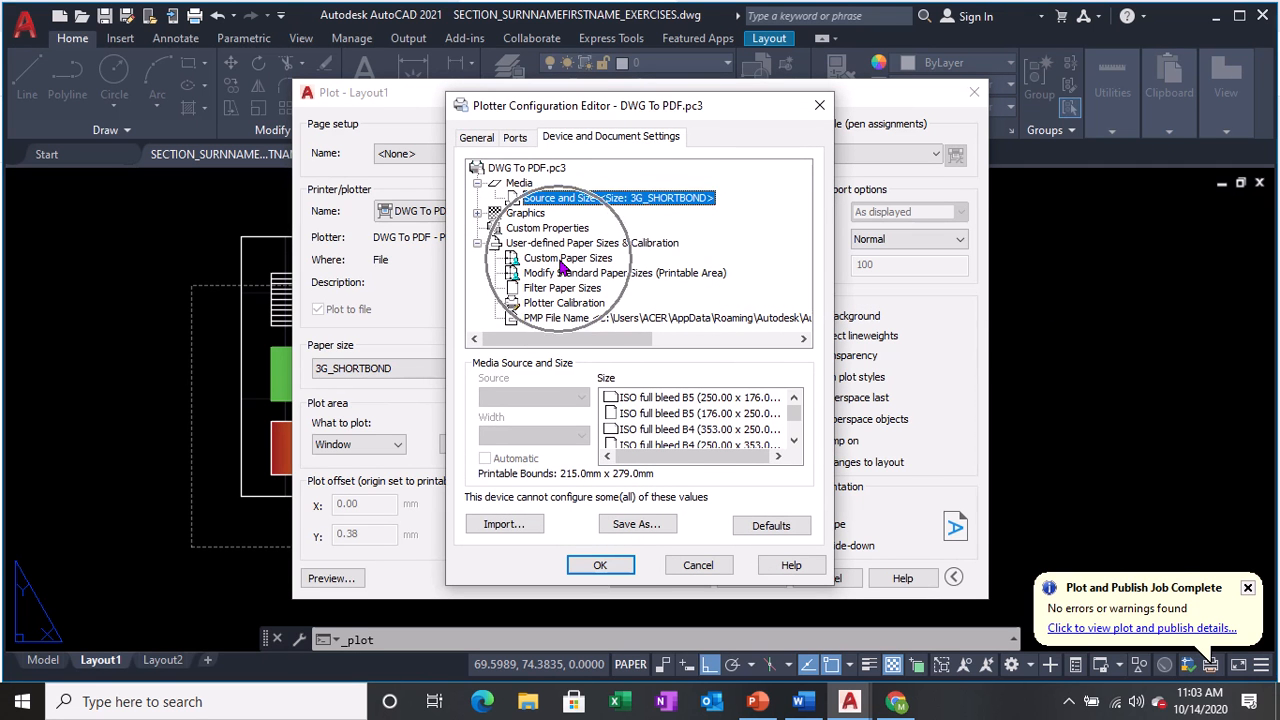
{"action": "left_click", "coordinate": [562, 262]}
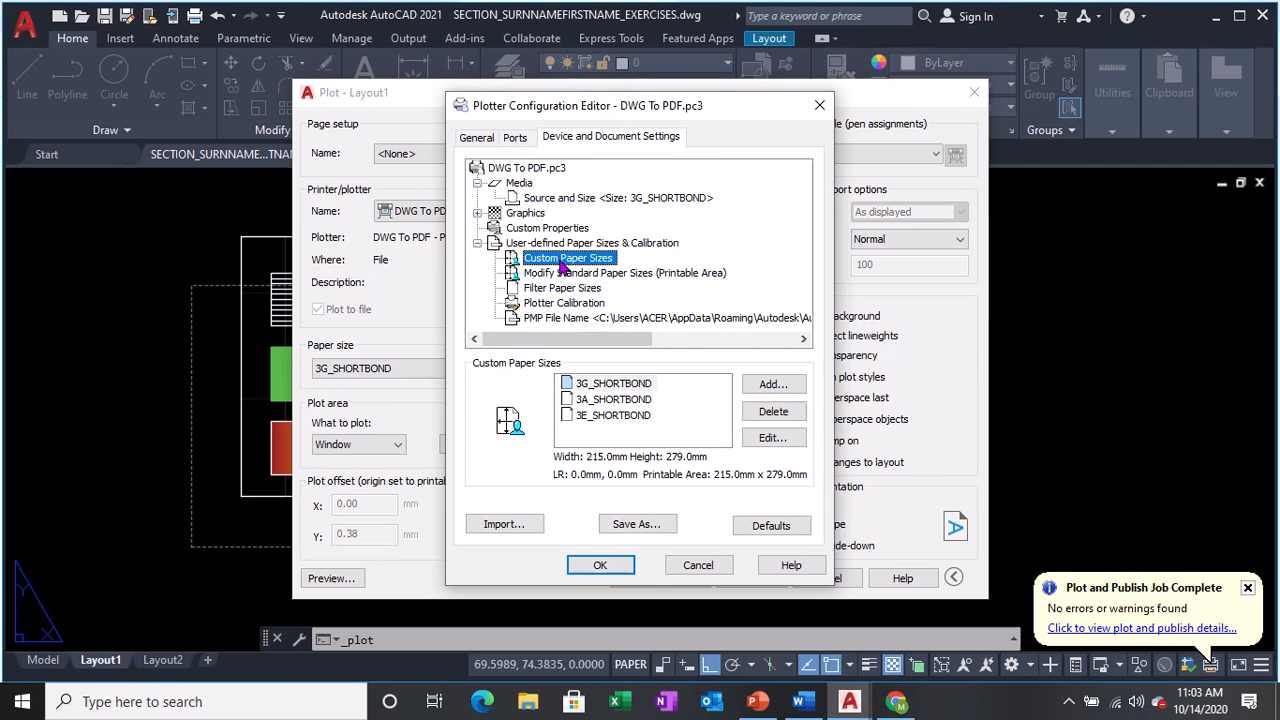
{"action": "left_click", "coordinate": [772, 388]}
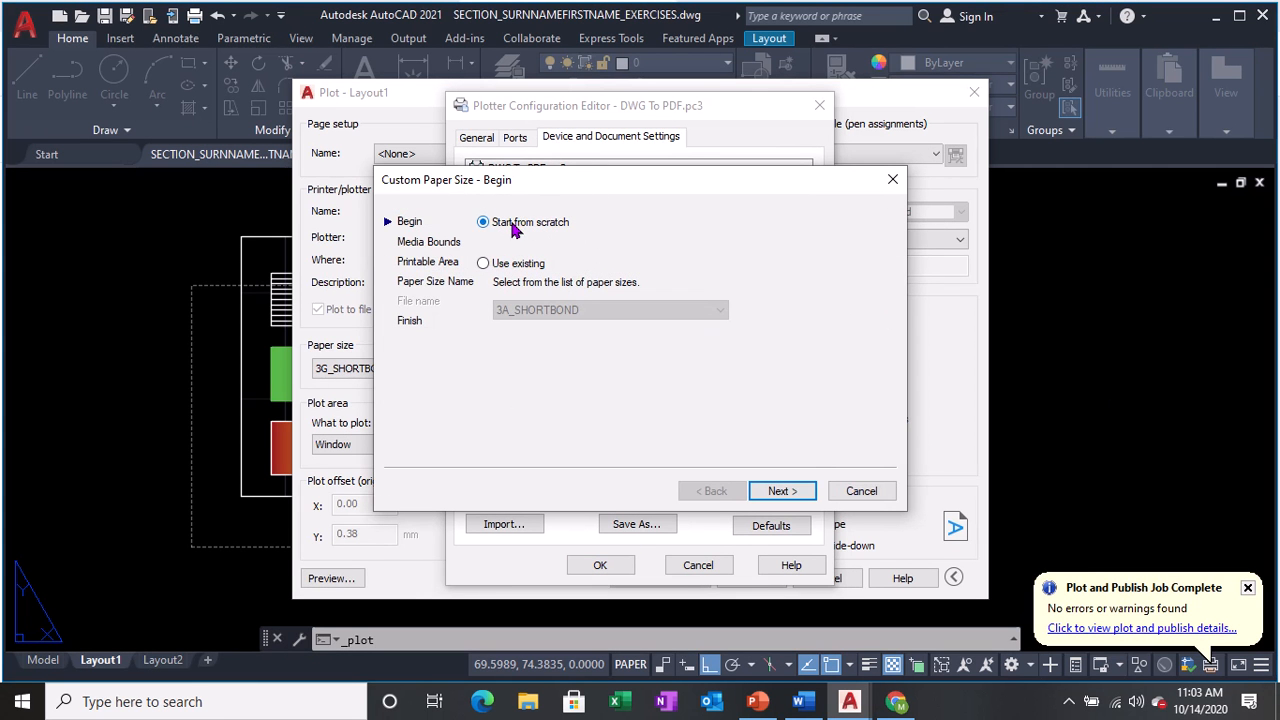
{"action": "left_click", "coordinate": [782, 491]}
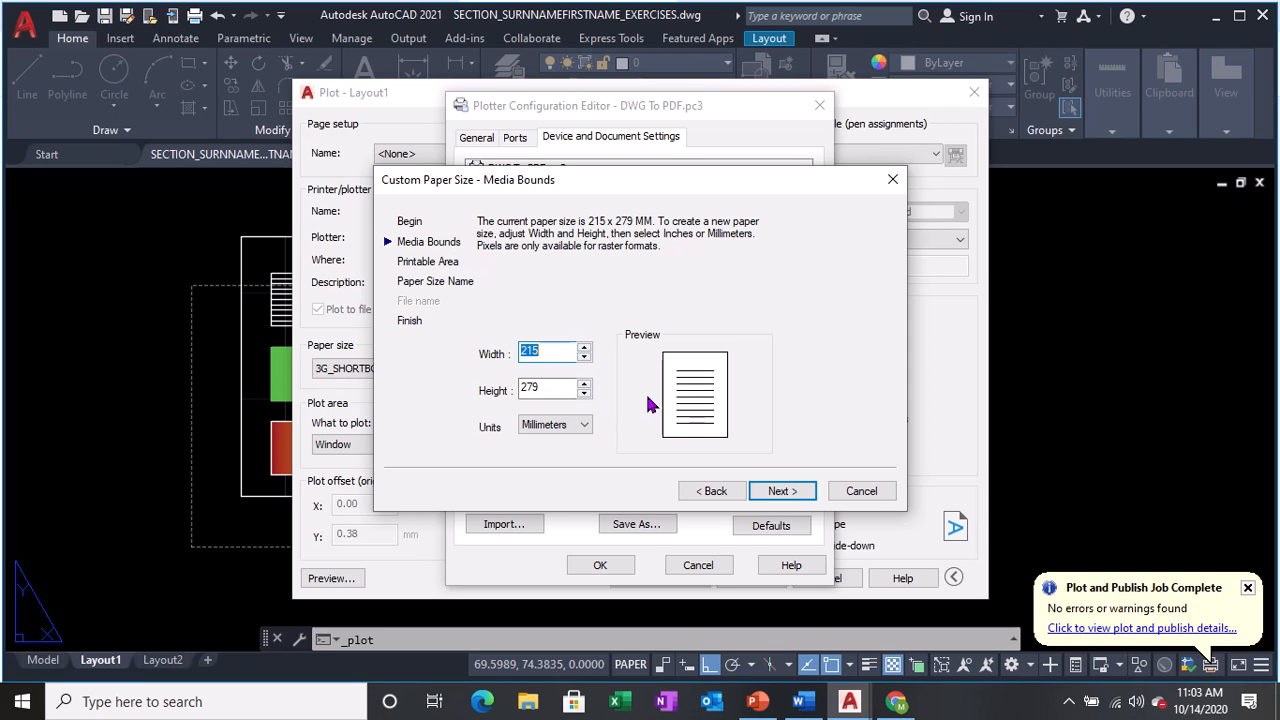
Try inches as the units for the custom sheet's width and height, and switch back to millimetres.
{"action": "left_click", "coordinate": [567, 425]}
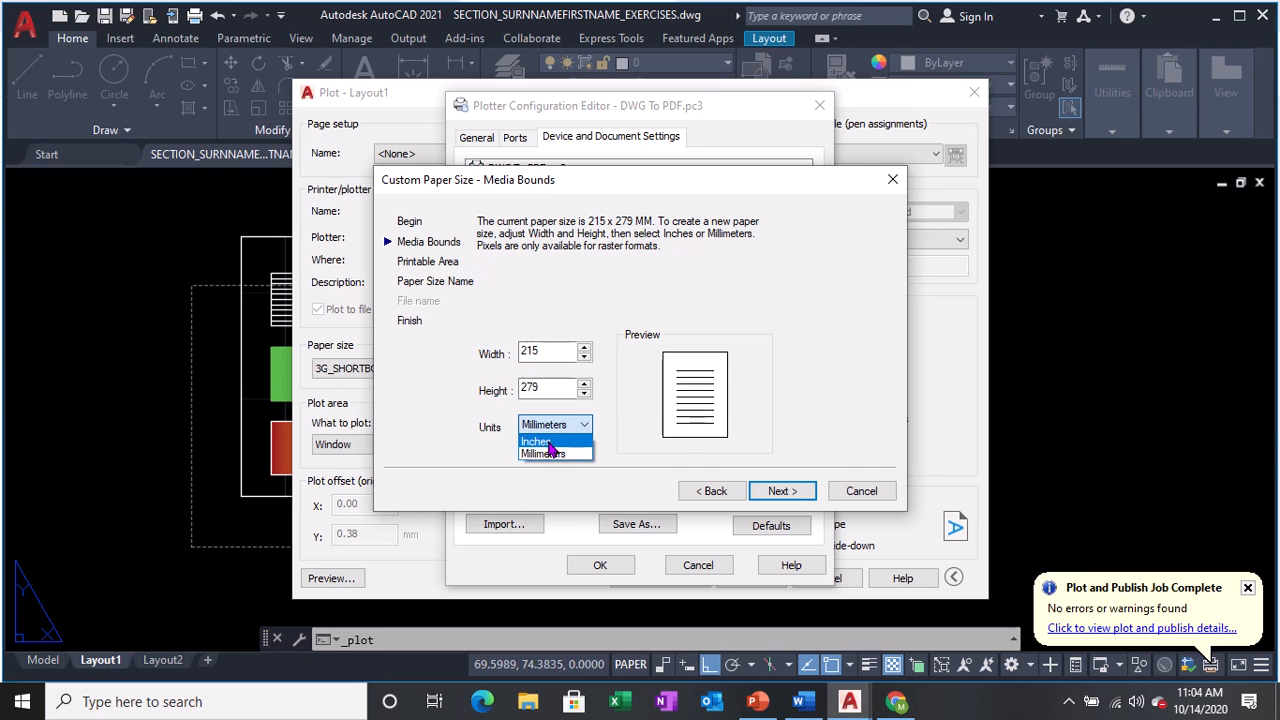
{"action": "left_click", "coordinate": [540, 442]}
{"action": "left_click_drag", "start_coordinate": [562, 351], "coordinate": [522, 362]}
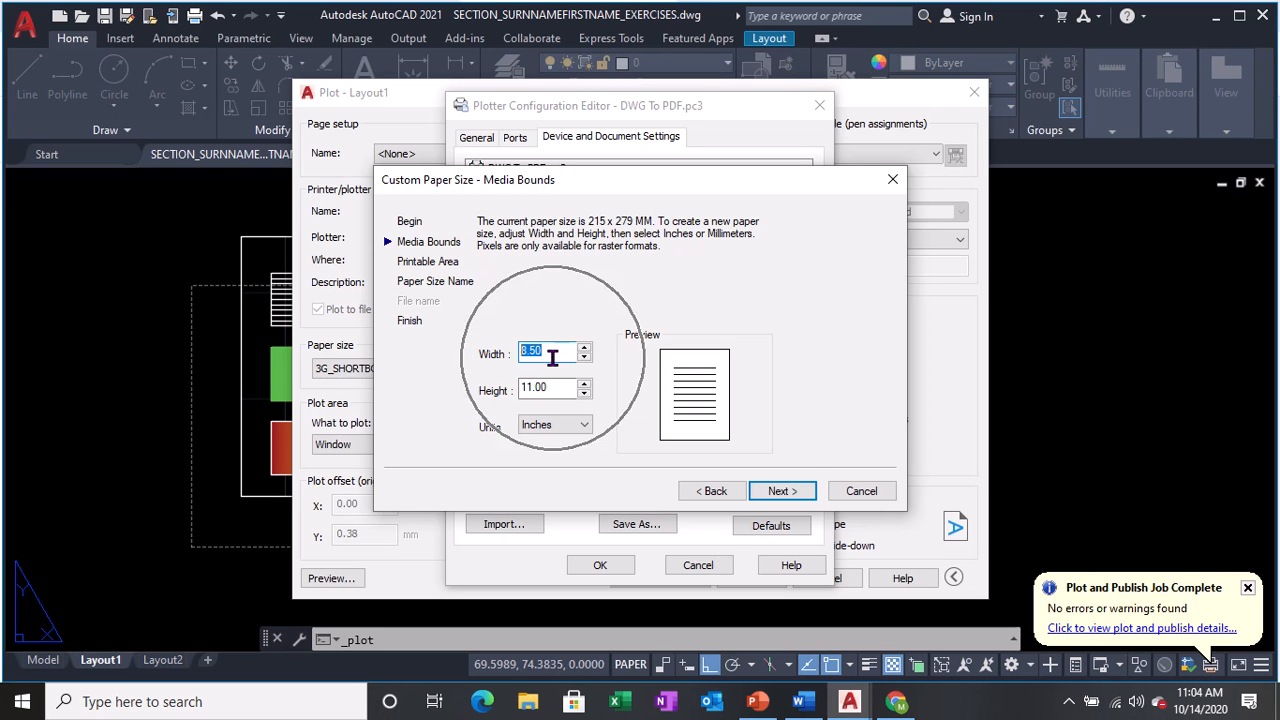
{"action": "left_click", "coordinate": [558, 427]}
{"action": "left_click", "coordinate": [560, 455]}
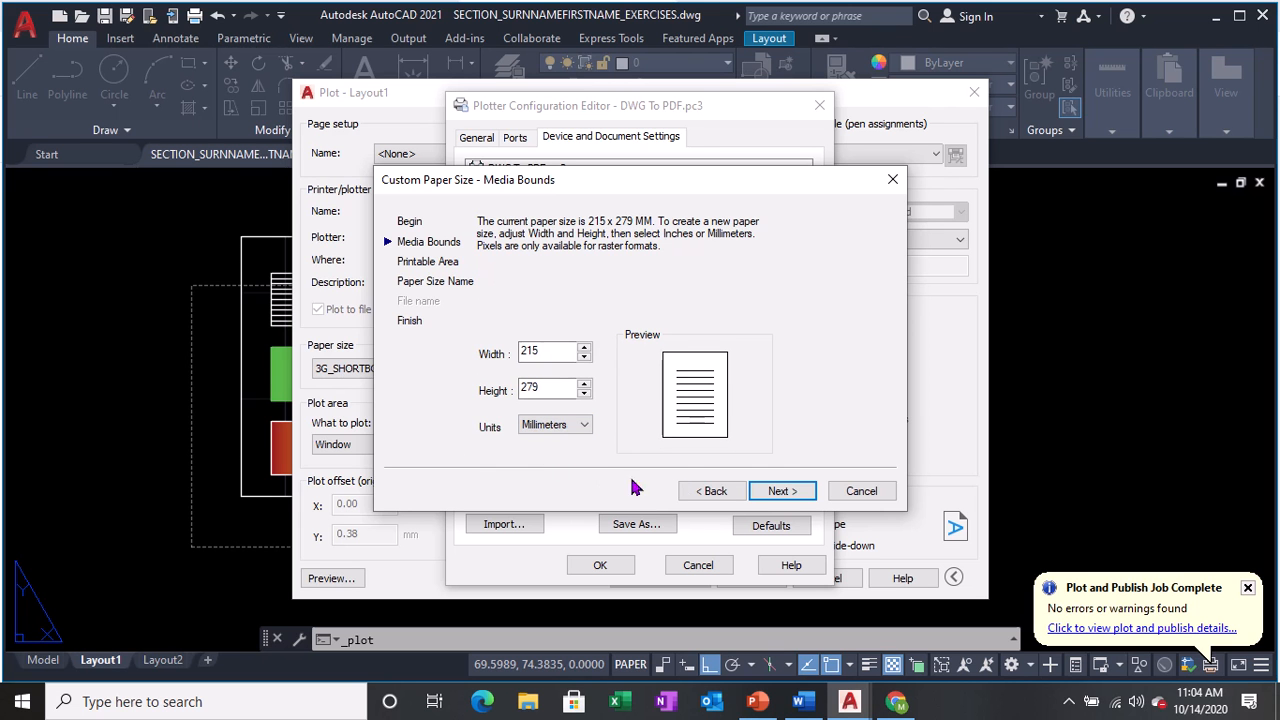
Accept the 215 x 279 mm sheet bounds and set the printable area's top, bottom, left and right margins to 0.
{"action": "left_click", "coordinate": [779, 490]}
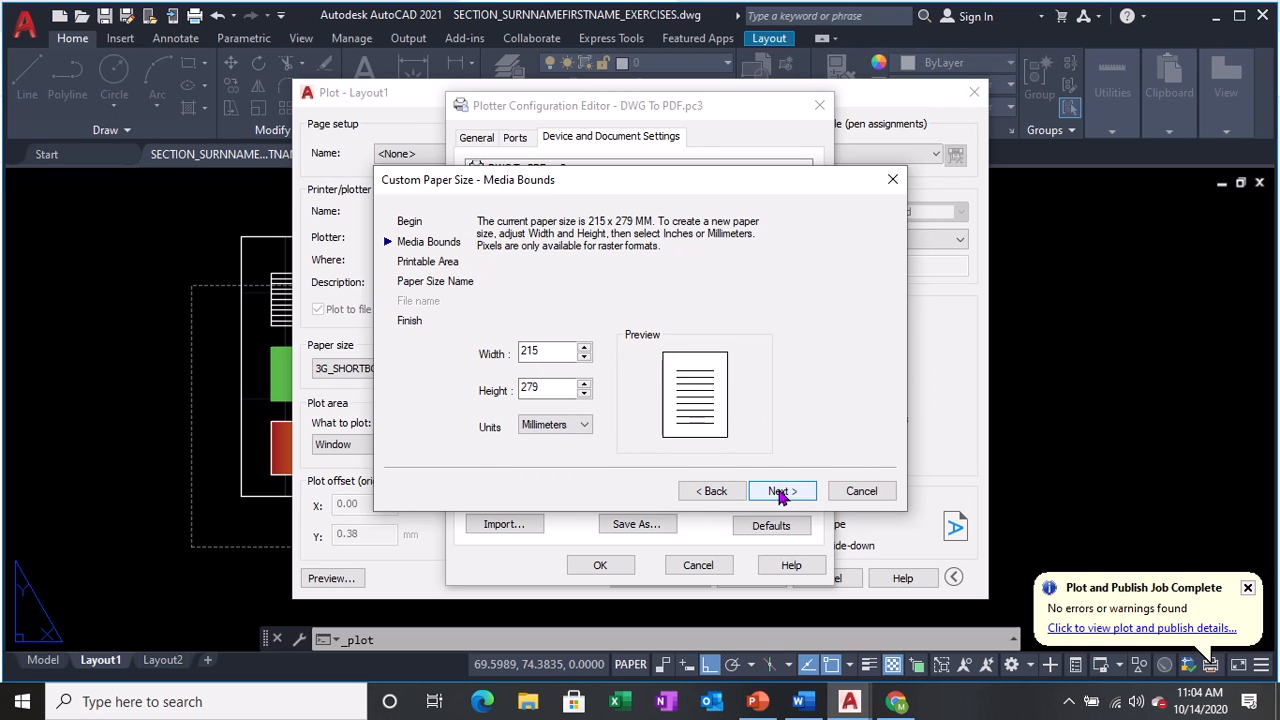
{"action": "left_click", "coordinate": [779, 491]}
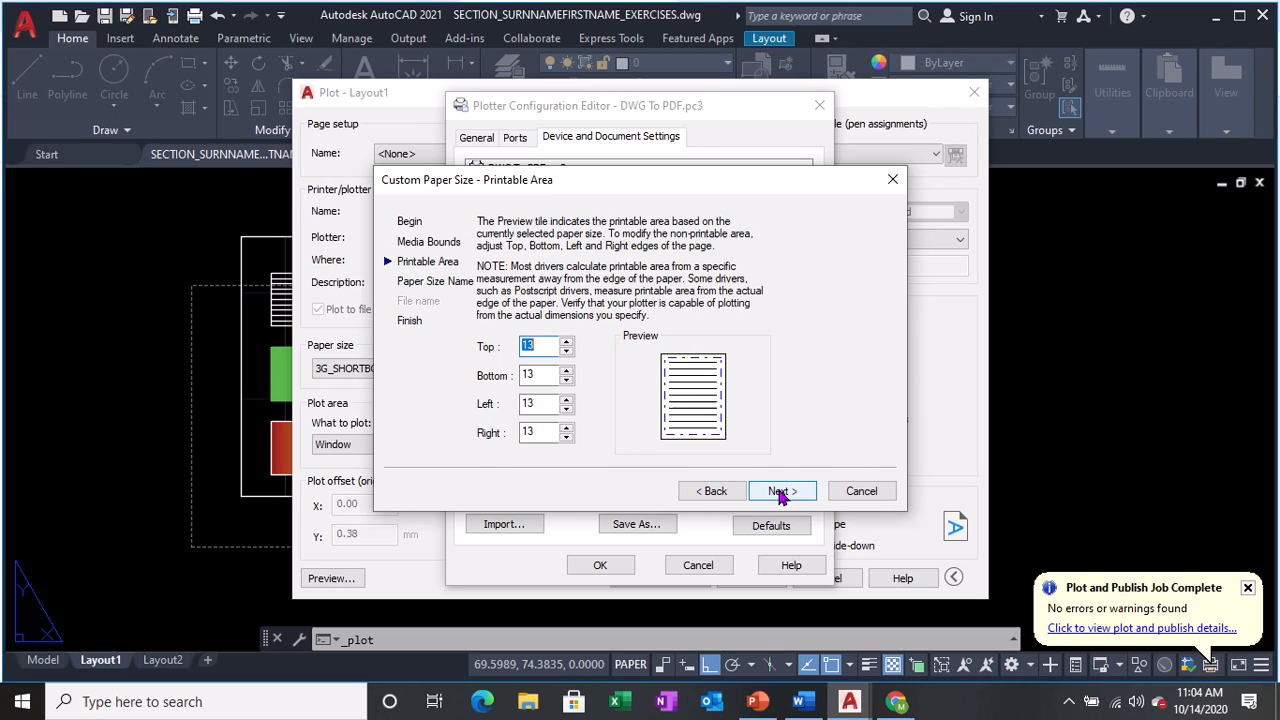
{"action": "left_click", "coordinate": [447, 275]}
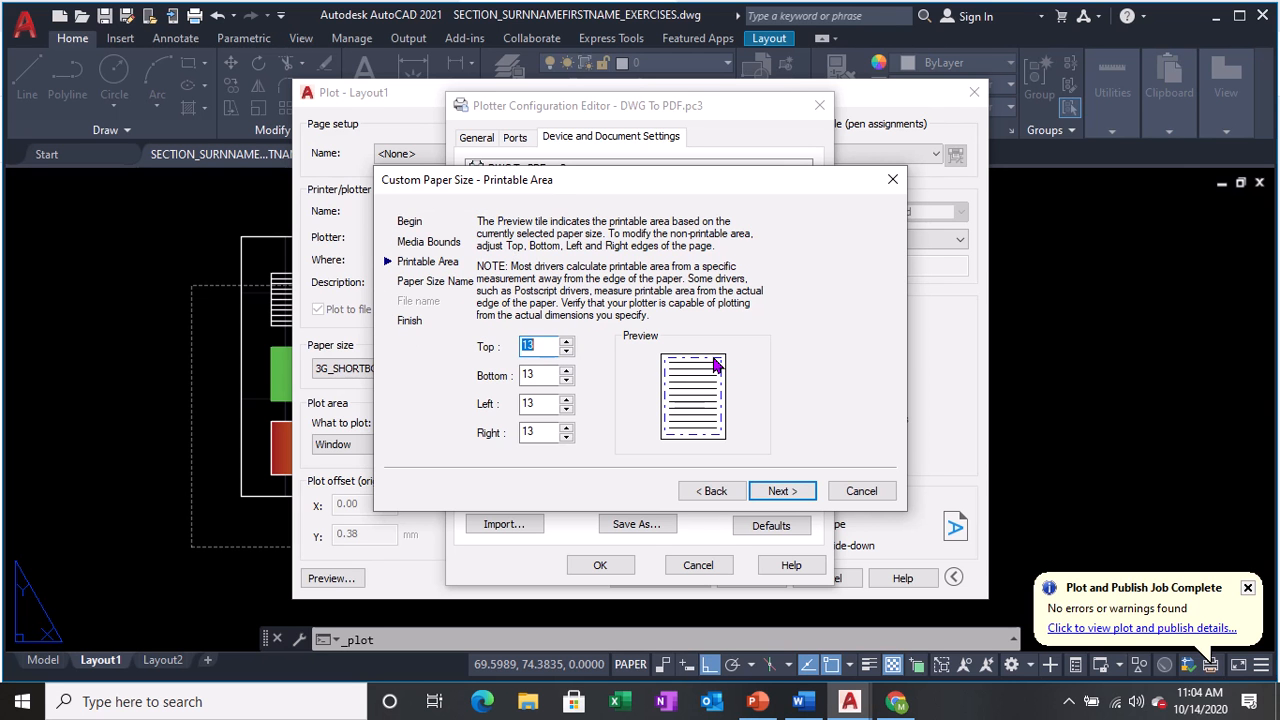
{"action": "left_click", "coordinate": [714, 364]}
{"action": "type", "text": "0"}
{"action": "key", "text": "Tab"}
{"action": "type", "text": "0"}
{"action": "key", "text": "Tab"}
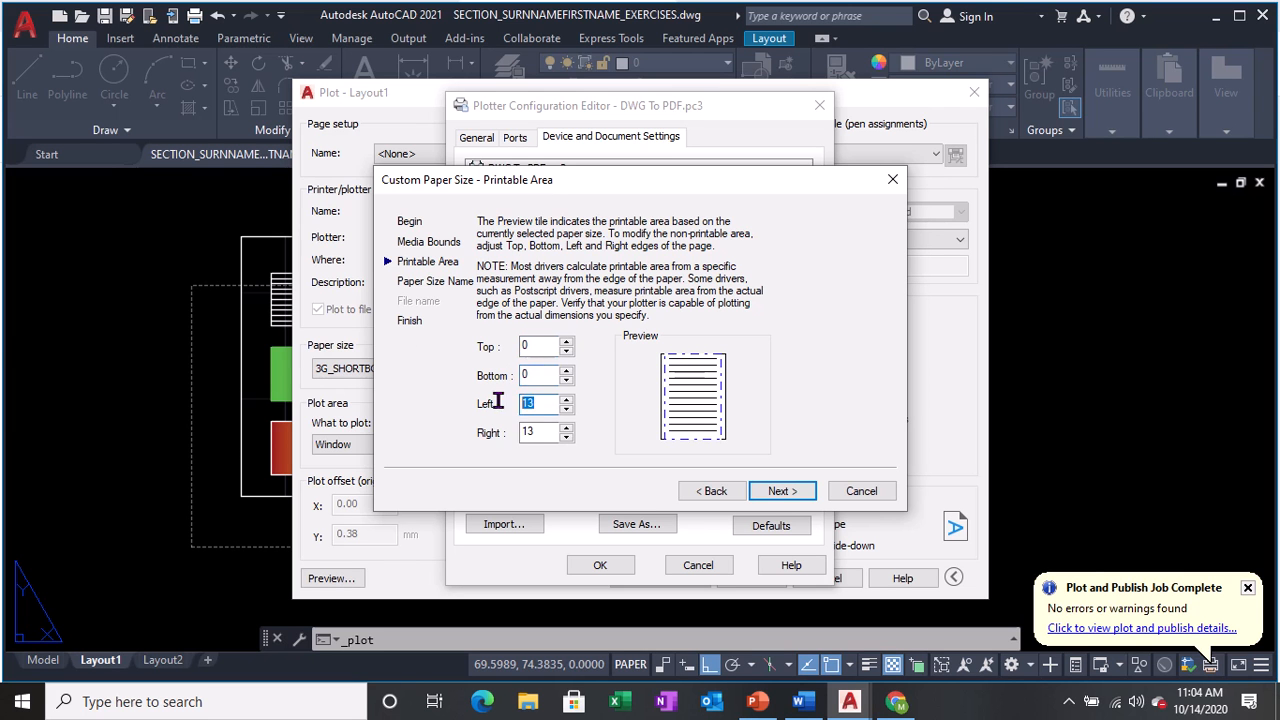
{"action": "type", "text": "0"}
{"action": "key", "text": "Tab"}
{"action": "type", "text": "0"}
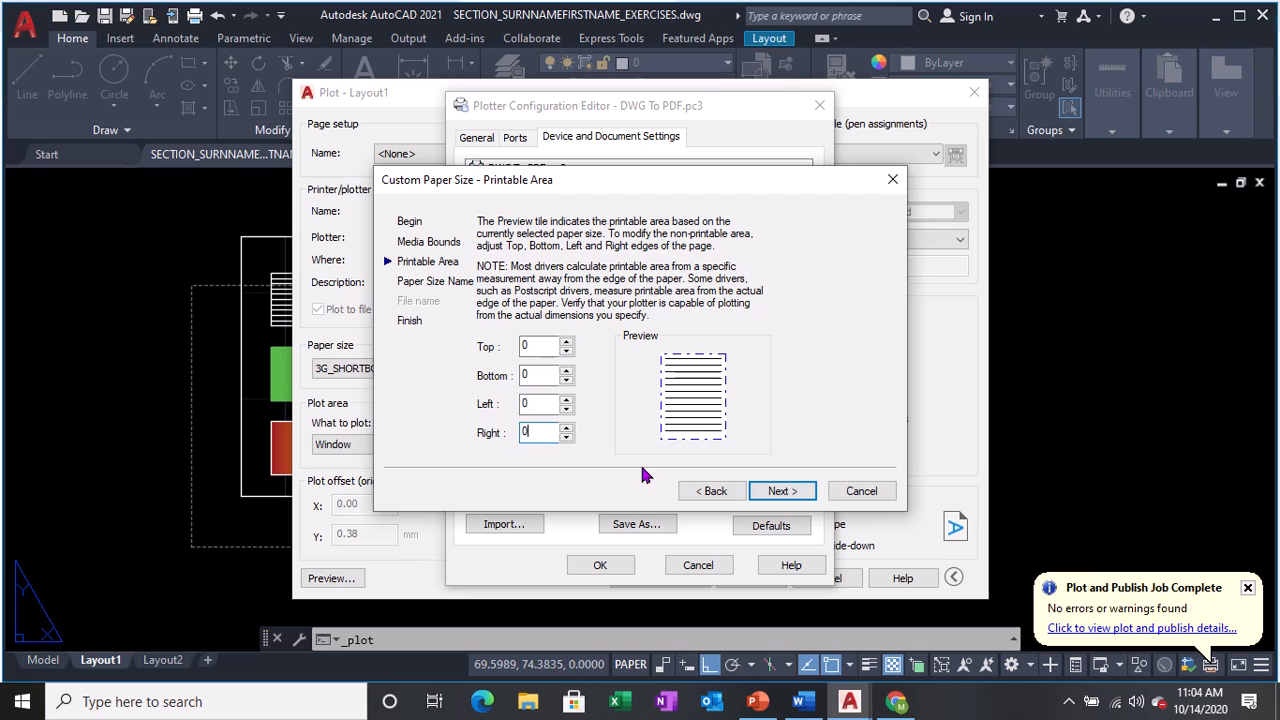
{"action": "left_click", "coordinate": [778, 491]}
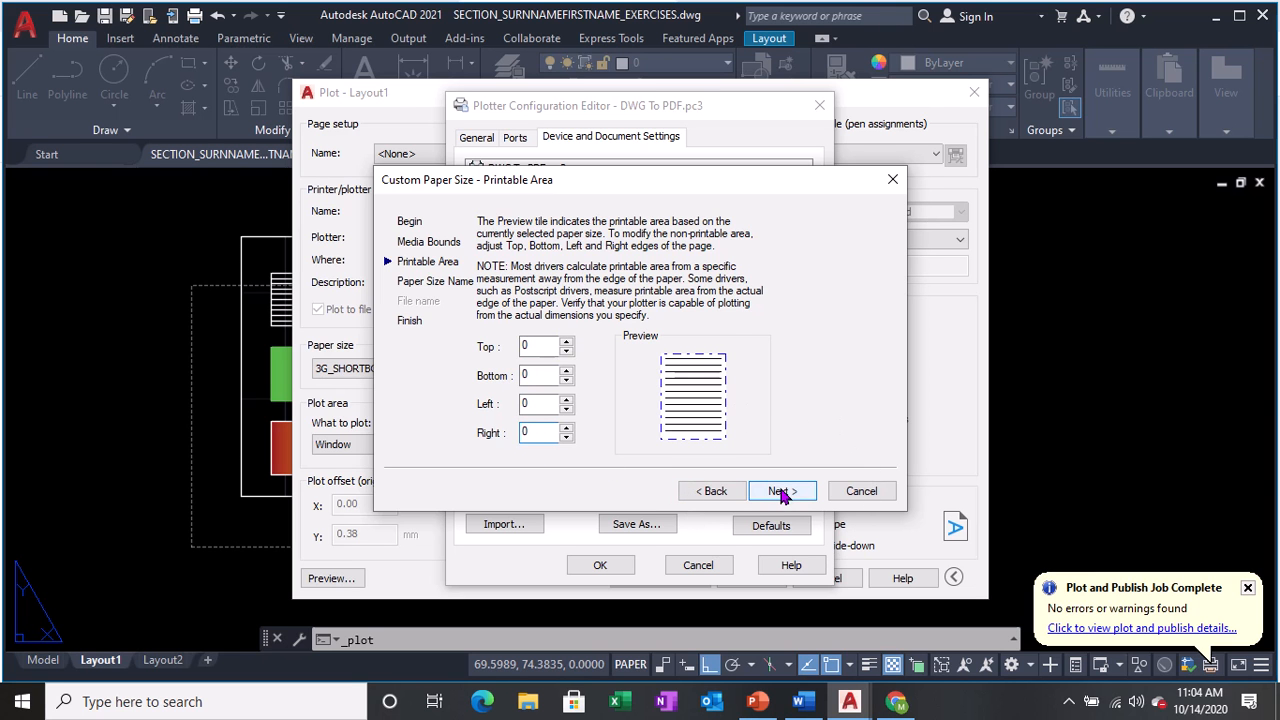
{"action": "left_click", "coordinate": [783, 494]}
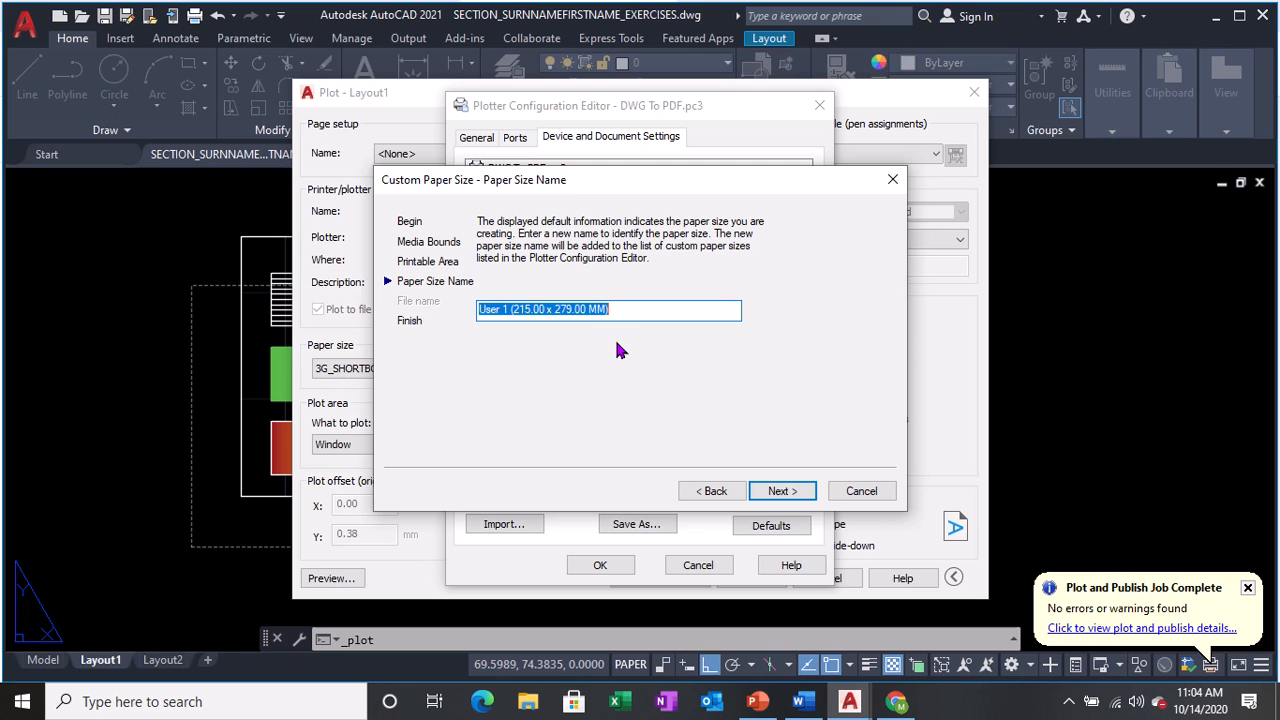
Name the custom paper size SHORTBOND, finish creating it and apply the plotter configuration.
{"action": "type", "text": "SHORTBOND"}
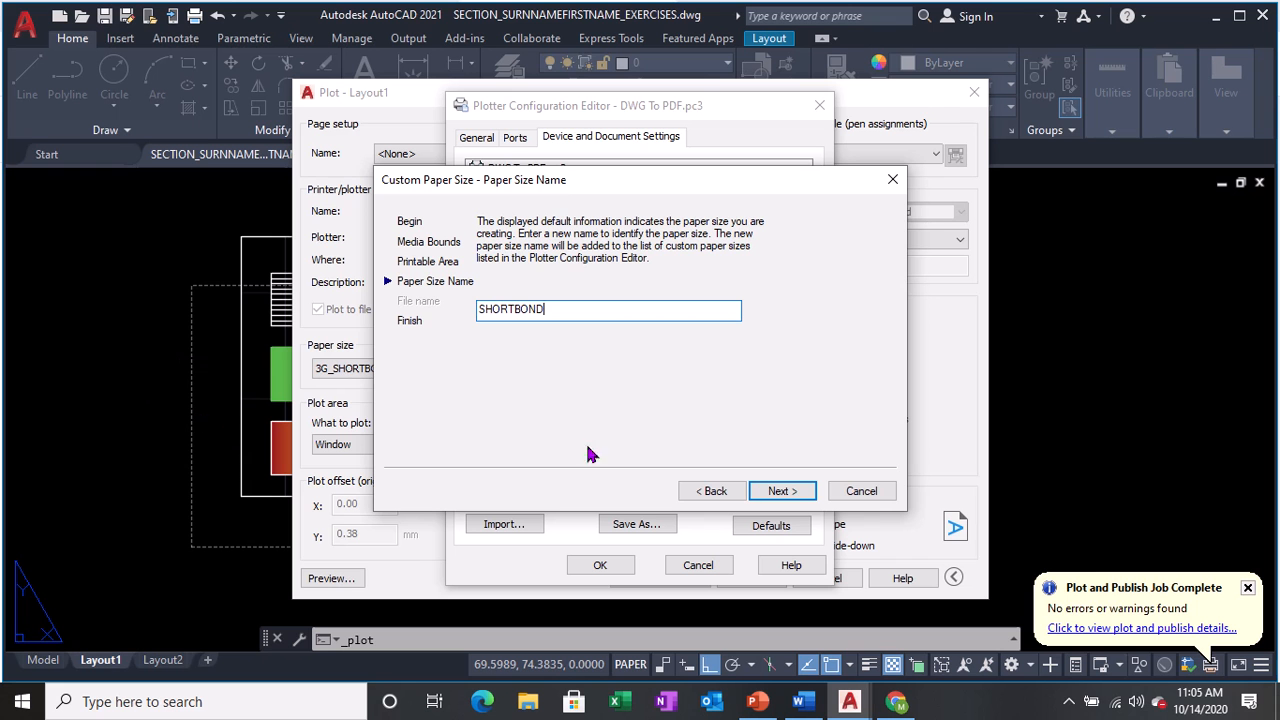
{"action": "left_click", "coordinate": [790, 498]}
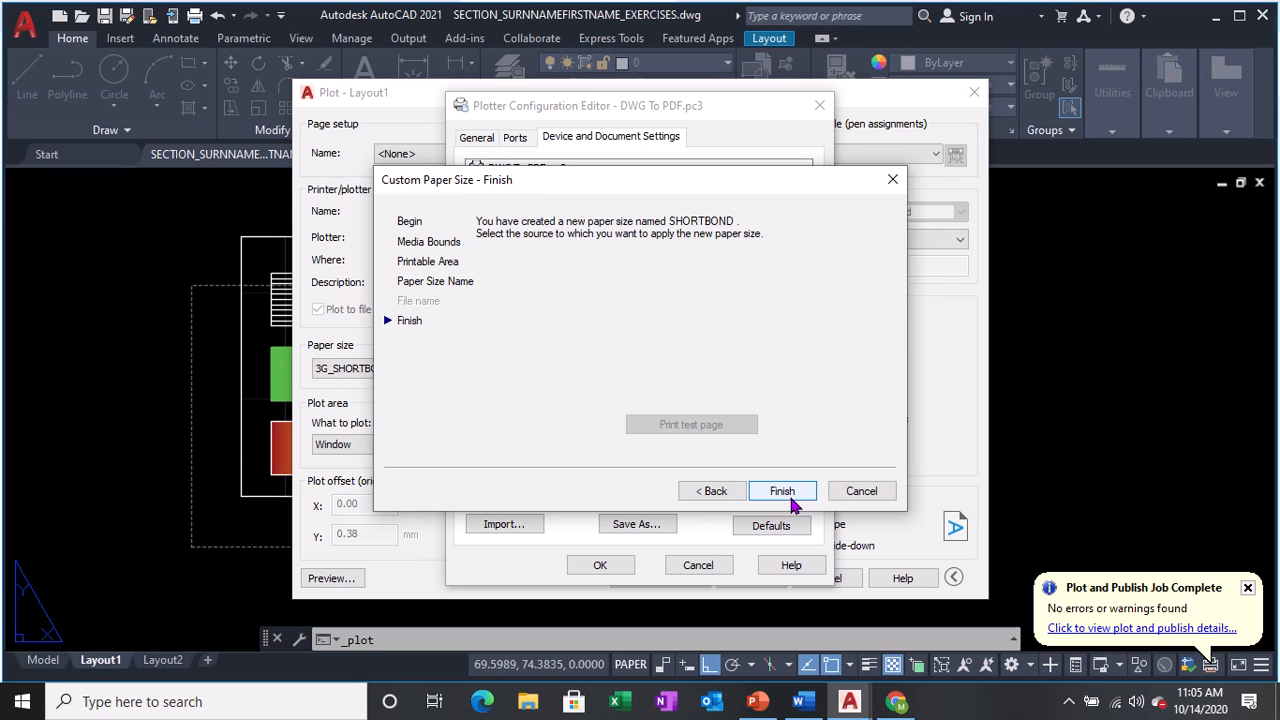
{"action": "left_click", "coordinate": [784, 492]}
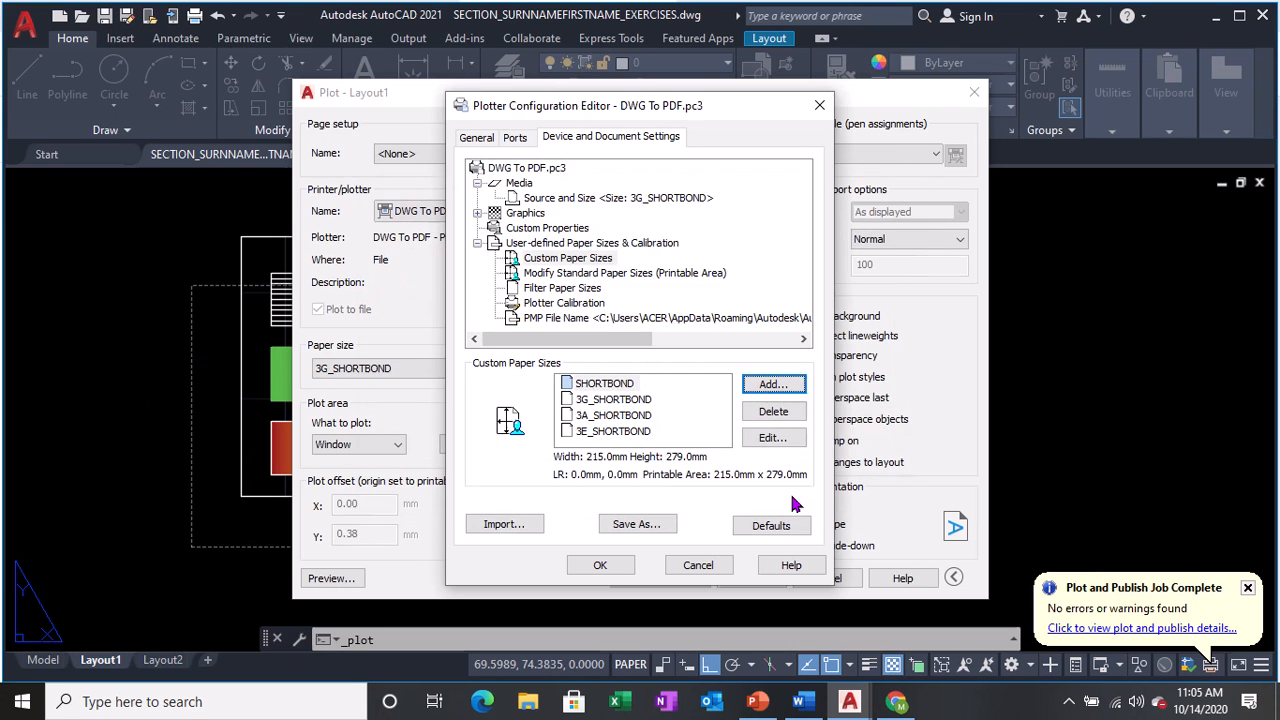
{"action": "left_click", "coordinate": [604, 385]}
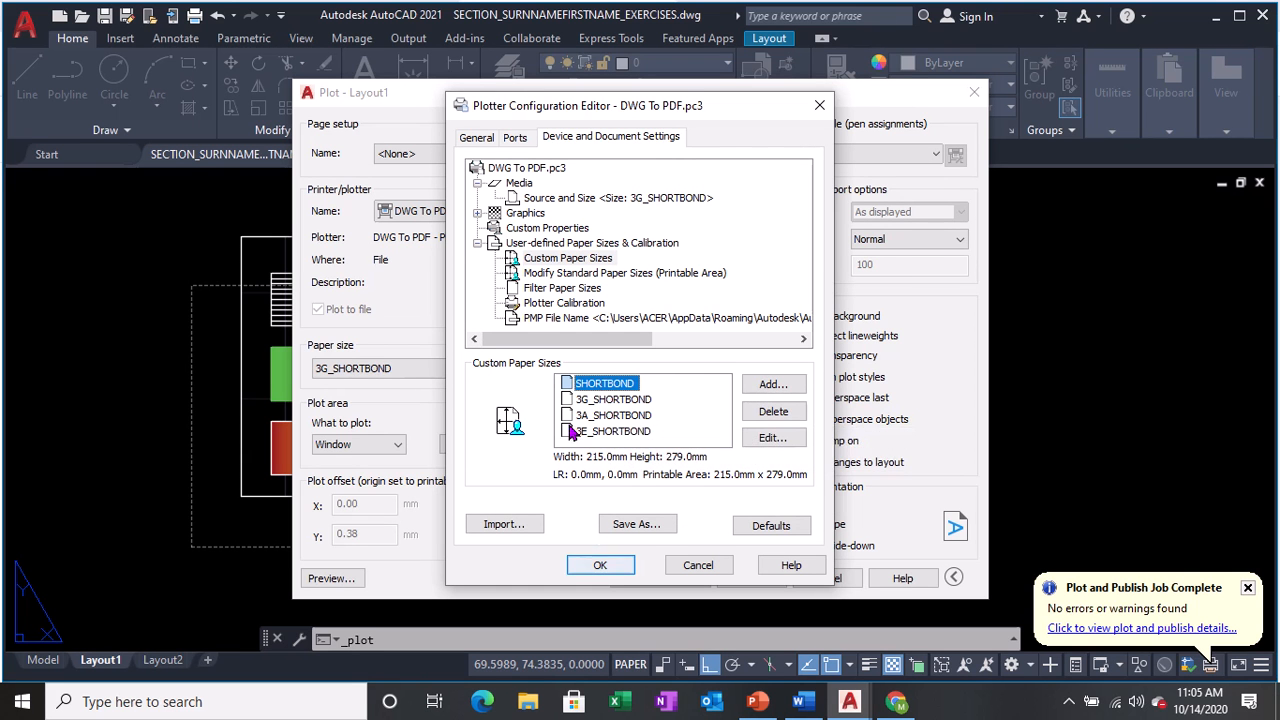
{"action": "left_click", "coordinate": [600, 565]}
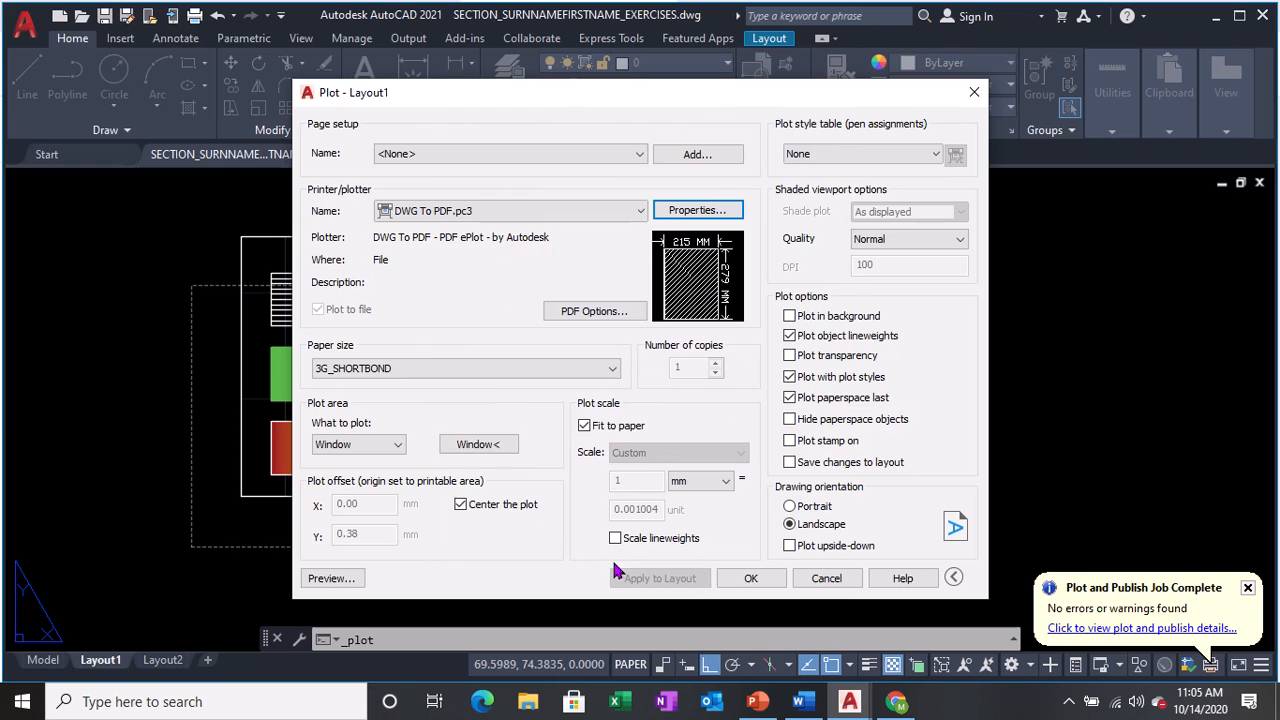
Choose the custom SHORTBOND paper size for the Layout1 plot.
{"action": "left_click", "coordinate": [473, 368]}
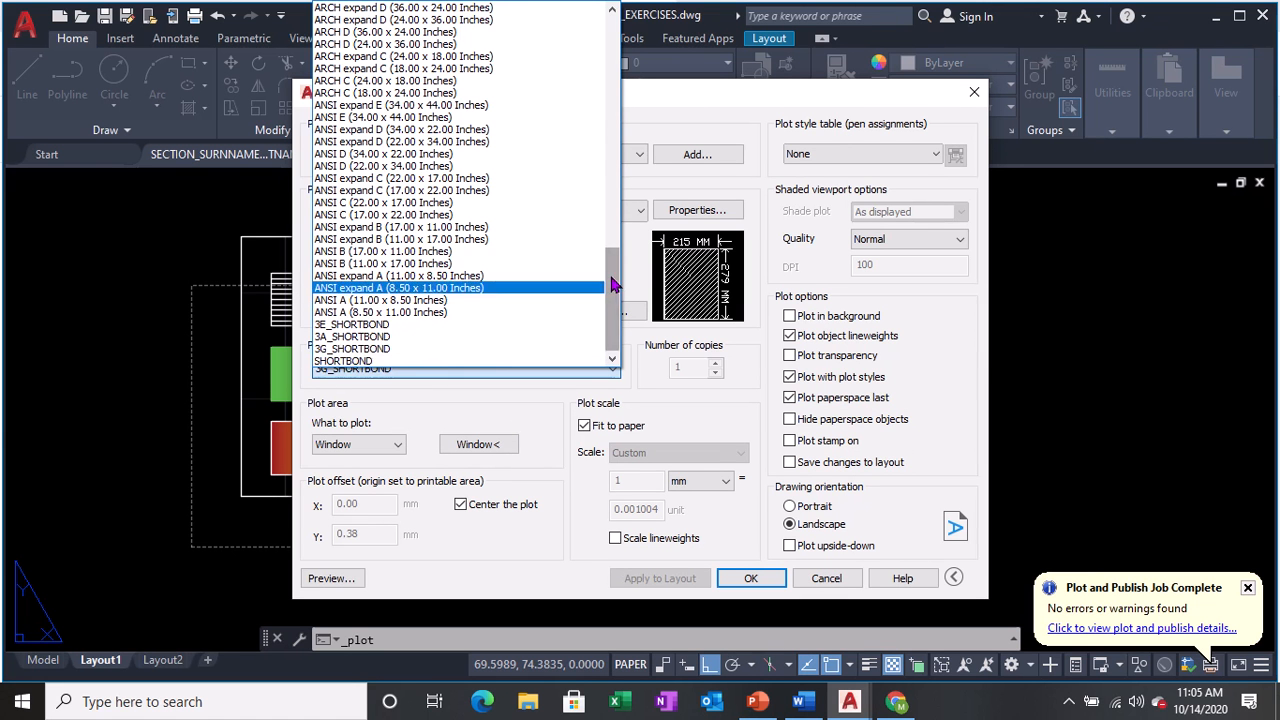
{"action": "left_click_drag", "start_coordinate": [608, 286], "coordinate": [620, 10]}
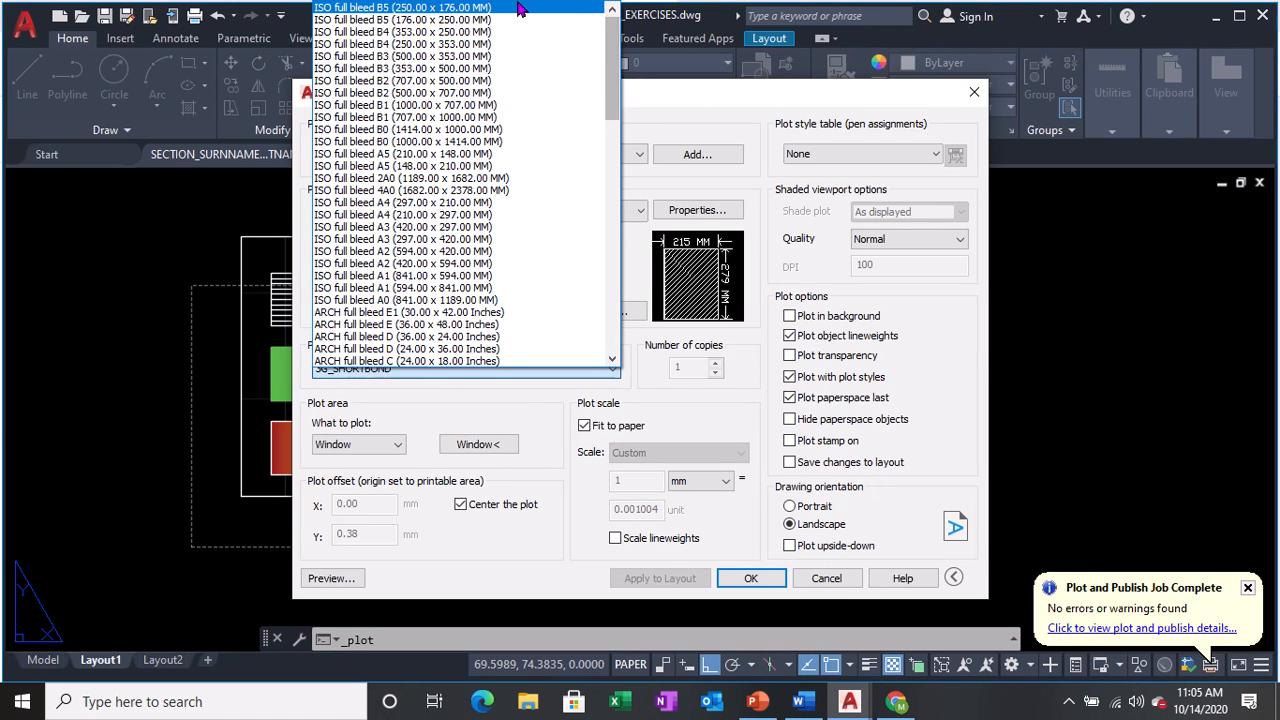
{"action": "scroll", "coordinate": [474, 347], "scroll_direction": "down", "scroll_amount": 10}
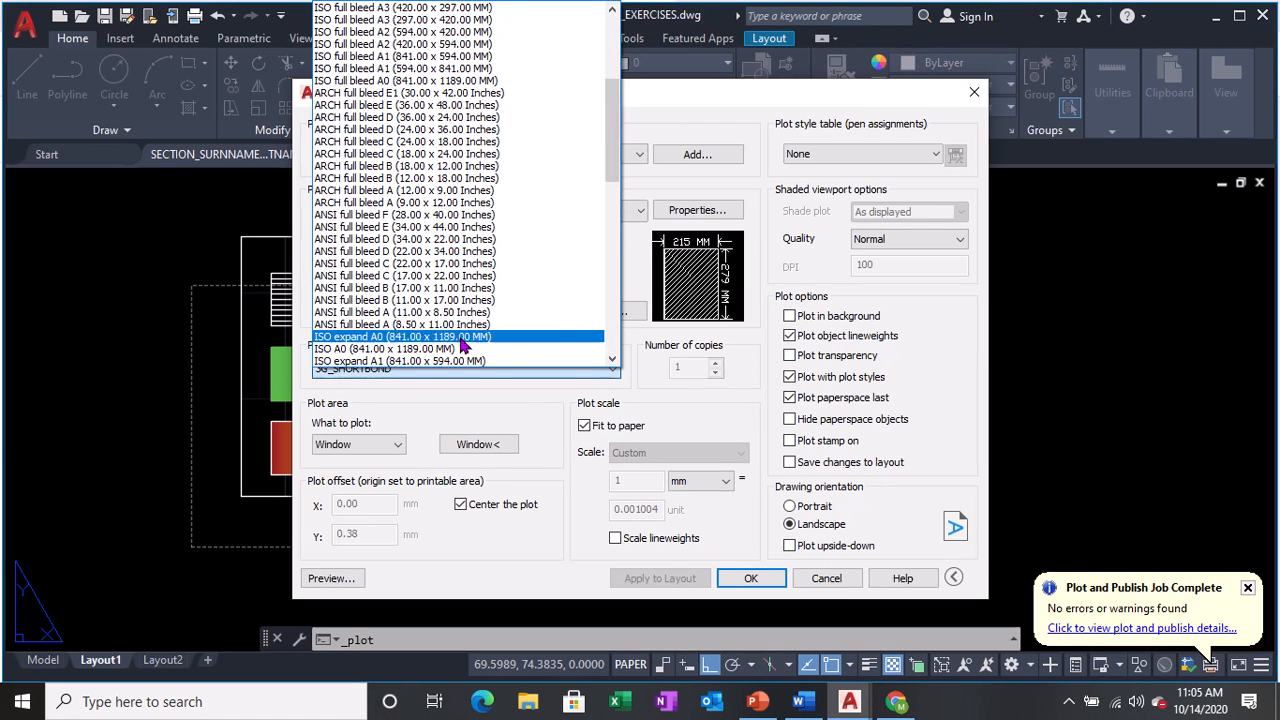
{"action": "scroll", "coordinate": [442, 352], "scroll_direction": "down", "scroll_amount": 15}
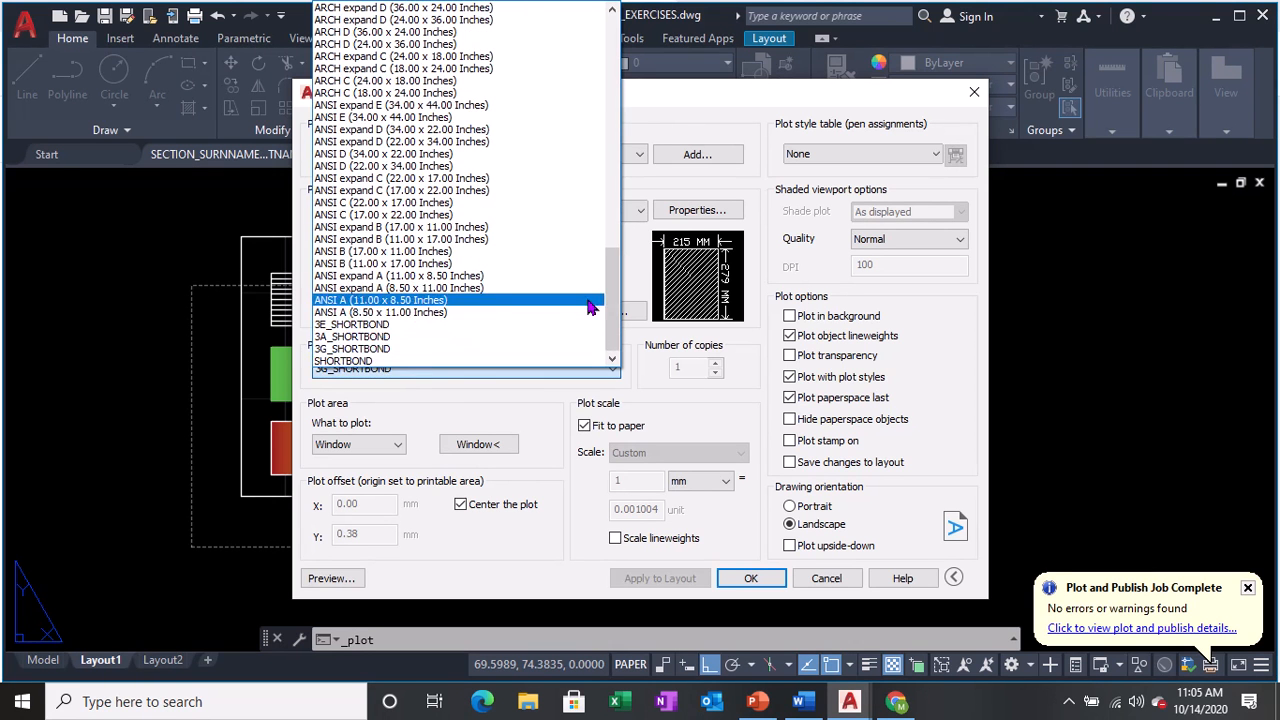
{"action": "left_click", "coordinate": [350, 360]}
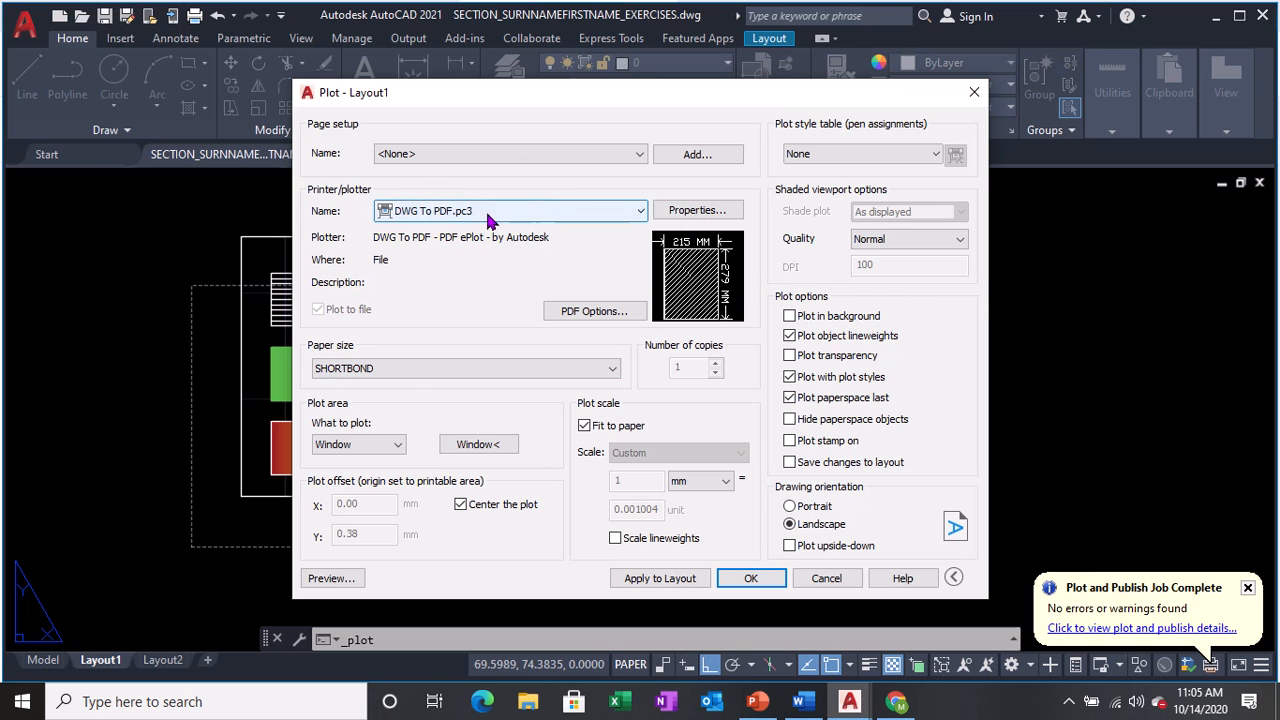
{"action": "key", "text": "ctrl"}
{"action": "key", "text": "ctrl"}
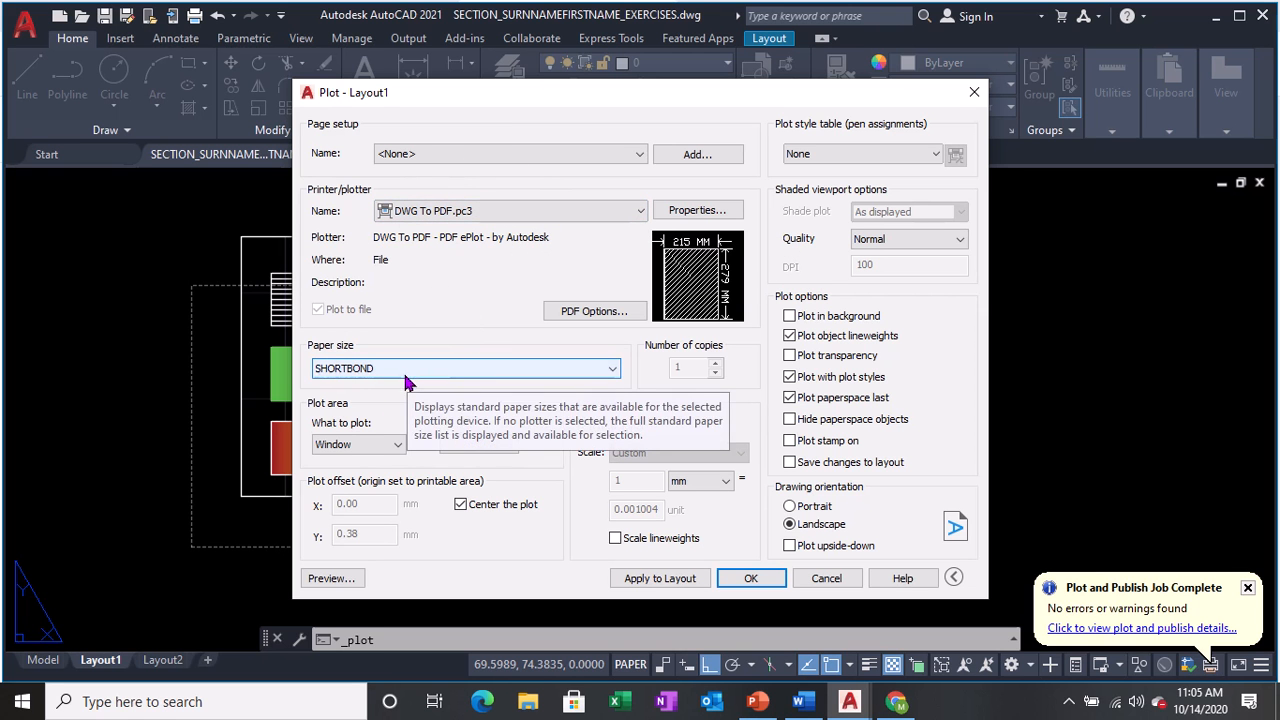
{"action": "key", "text": "ctrl"}
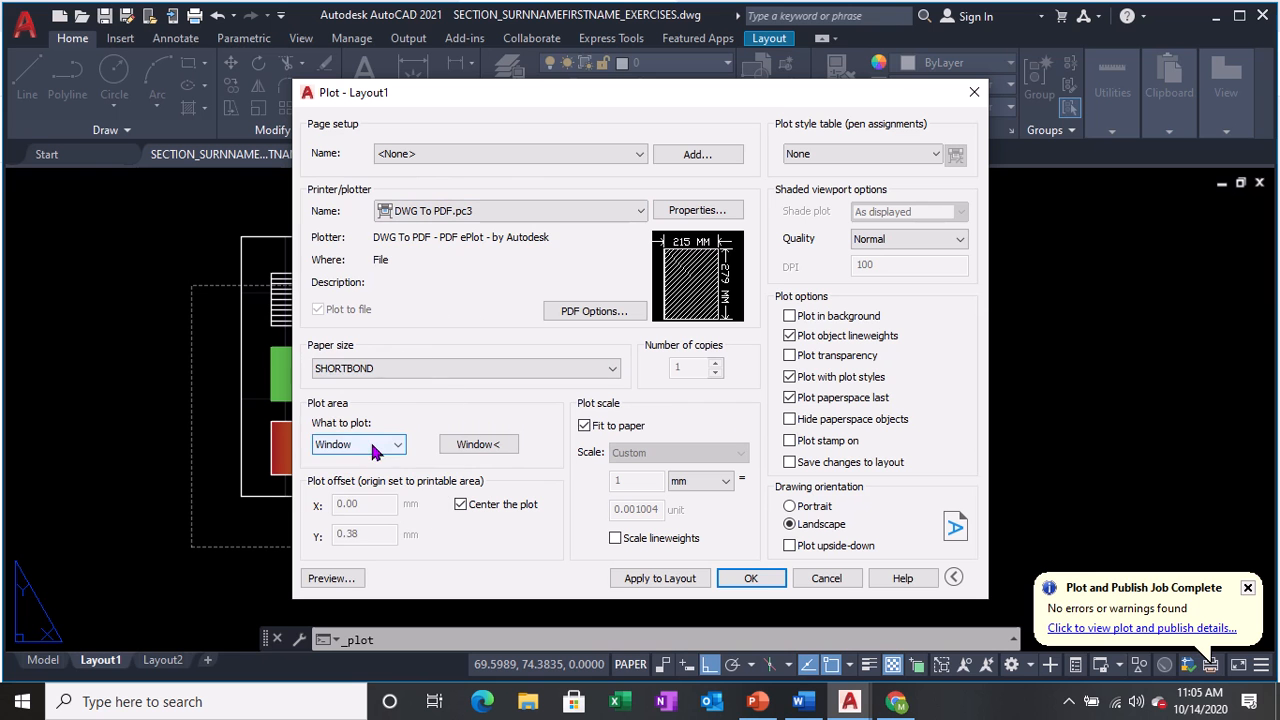
Set the plot area to a window spanning opposite corners of the viewport that contains the twelve hatched squares.
{"action": "left_click", "coordinate": [371, 446]}
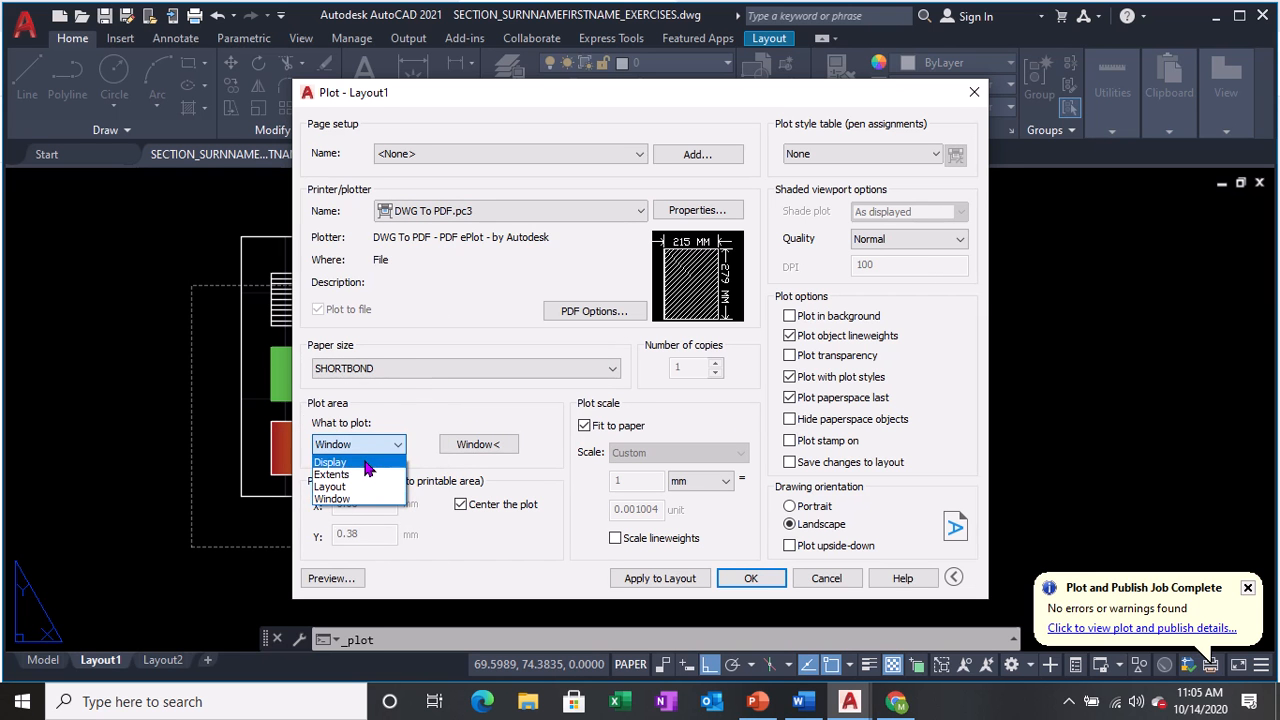
{"action": "key", "text": "ctrl"}
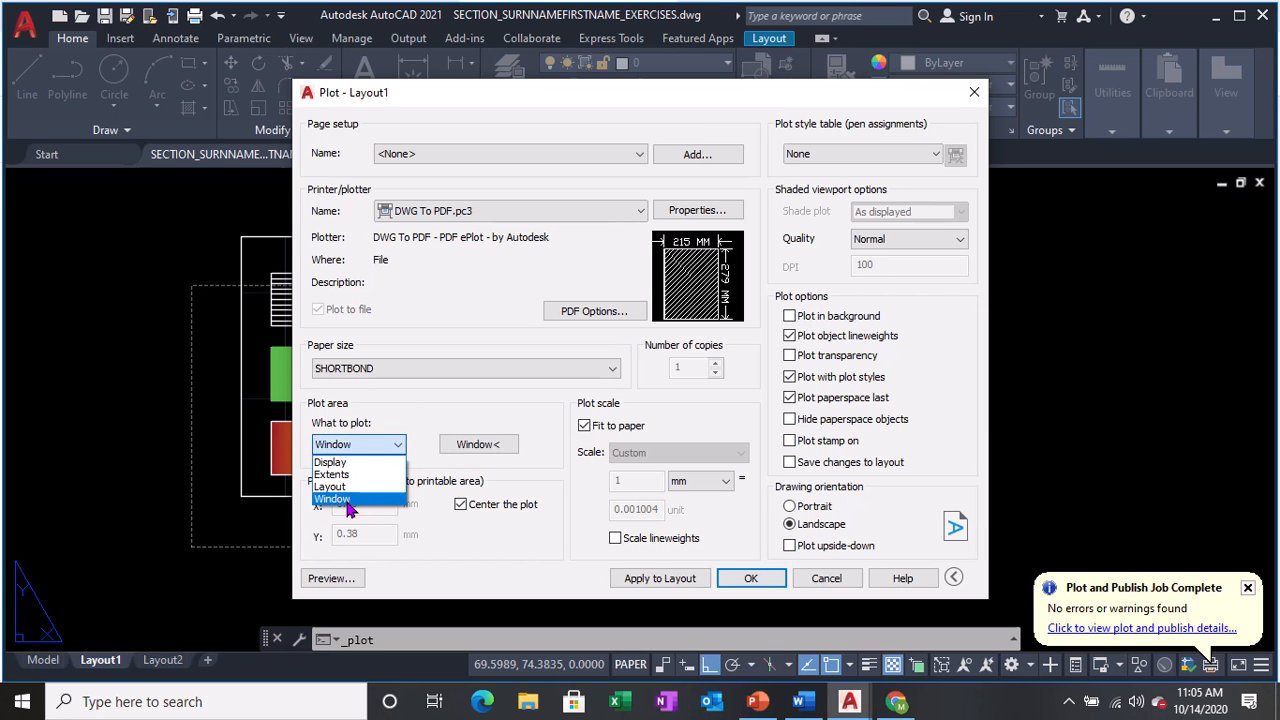
{"action": "left_click", "coordinate": [349, 499]}
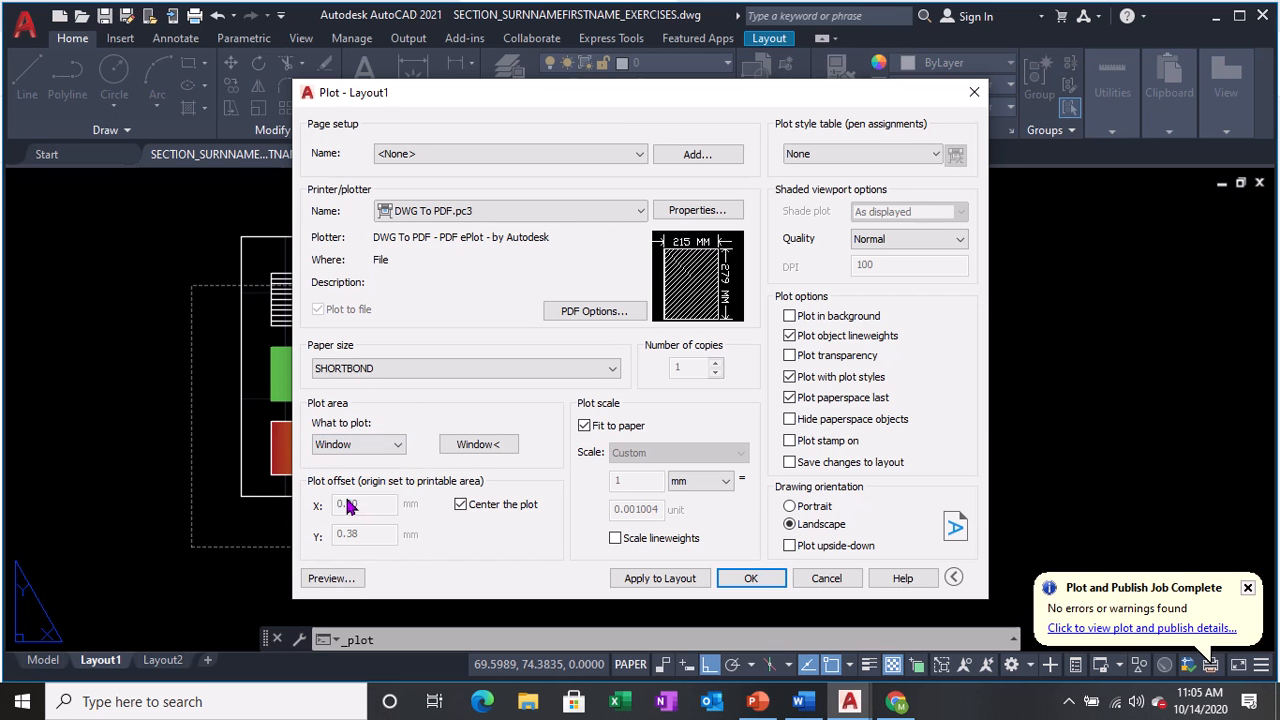
{"action": "left_click", "coordinate": [478, 445]}
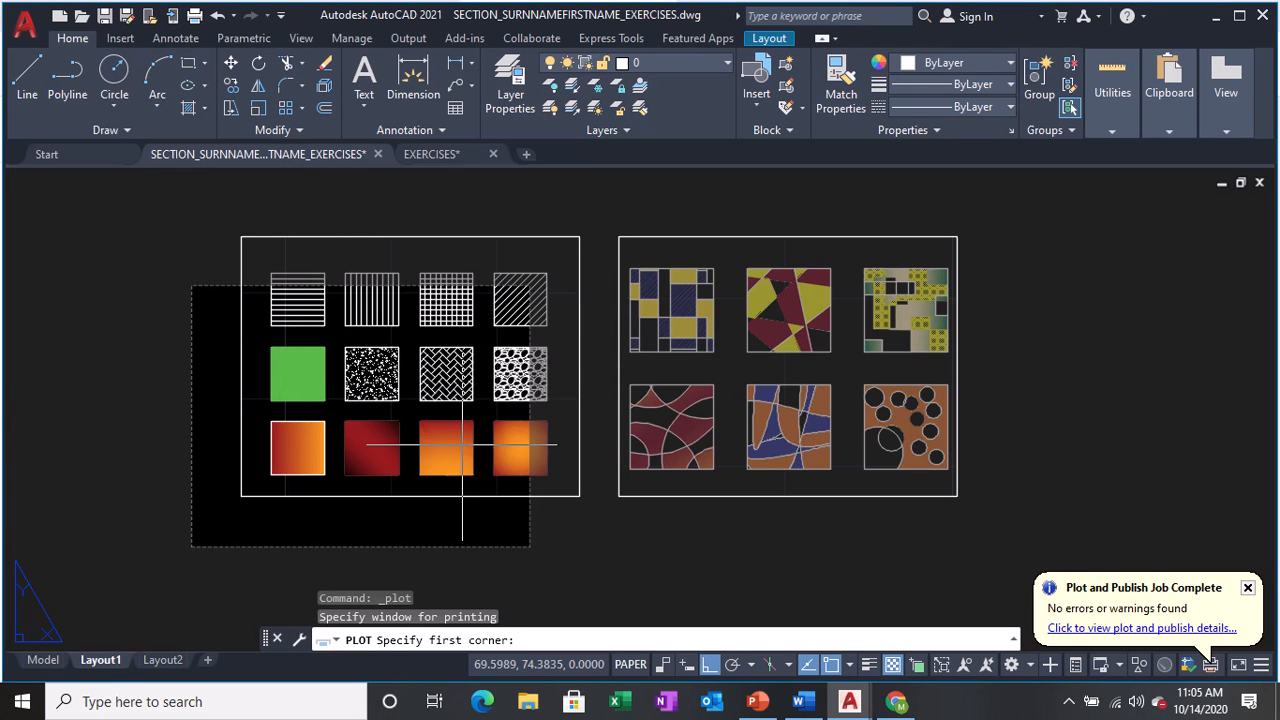
{"action": "left_click", "coordinate": [240, 236]}
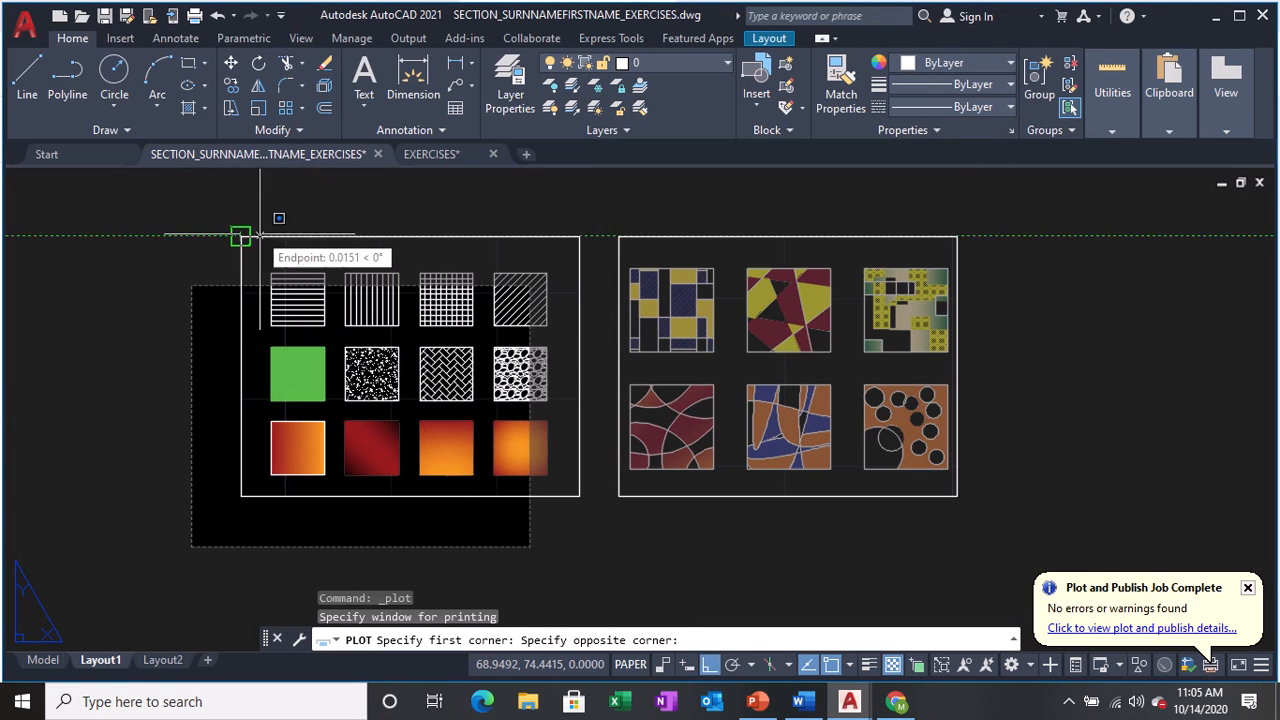
{"action": "left_click", "coordinate": [579, 497]}
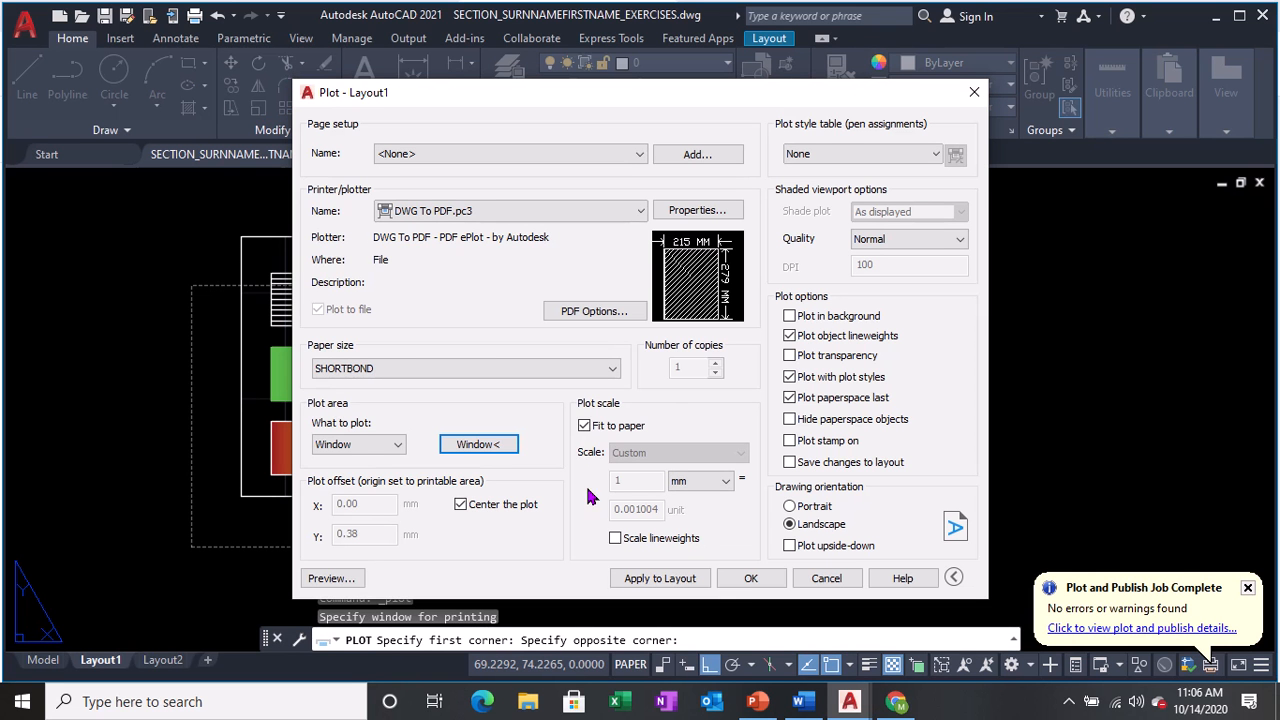
Apply the plot settings to Layout1 with the plot fitted to the paper and centred.
{"action": "left_click", "coordinate": [585, 426]}
{"action": "double_click", "coordinate": [494, 508]}
{"action": "left_click", "coordinate": [662, 580]}
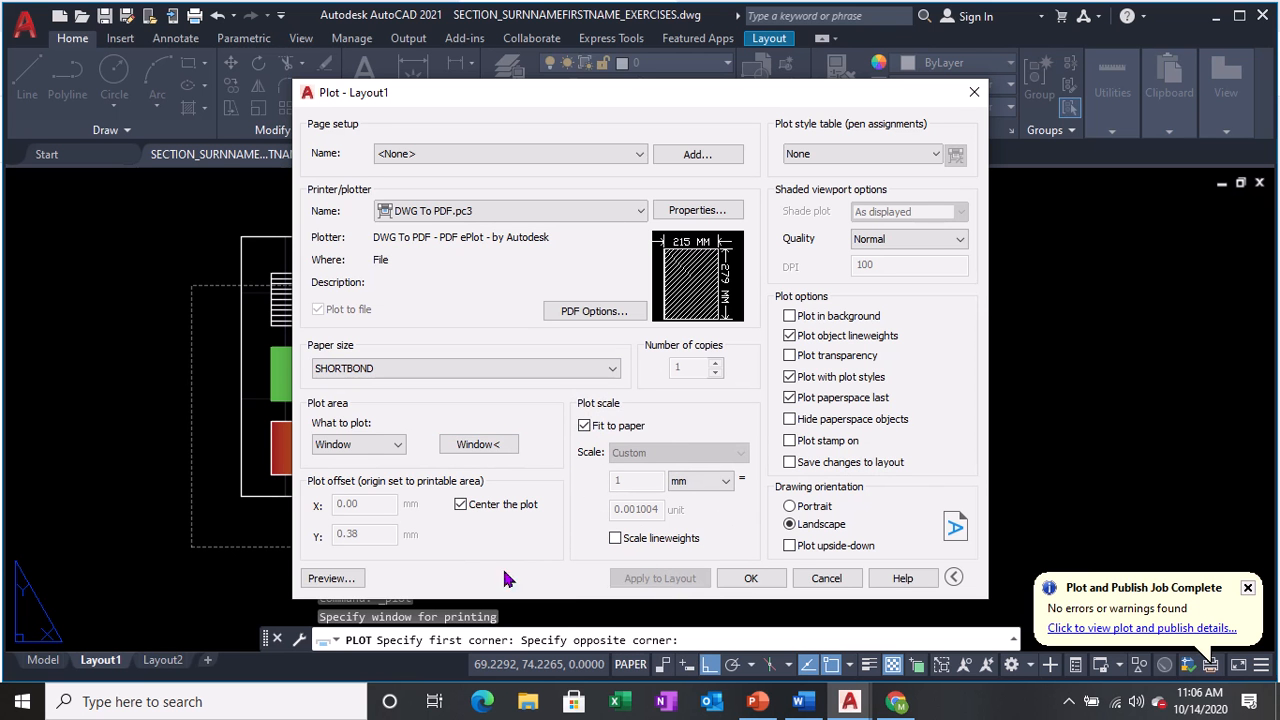
Preview the Layout1 plot, examine the viewport border along the sheet edge, and leave the preview and plot settings.
{"action": "left_click", "coordinate": [330, 579]}
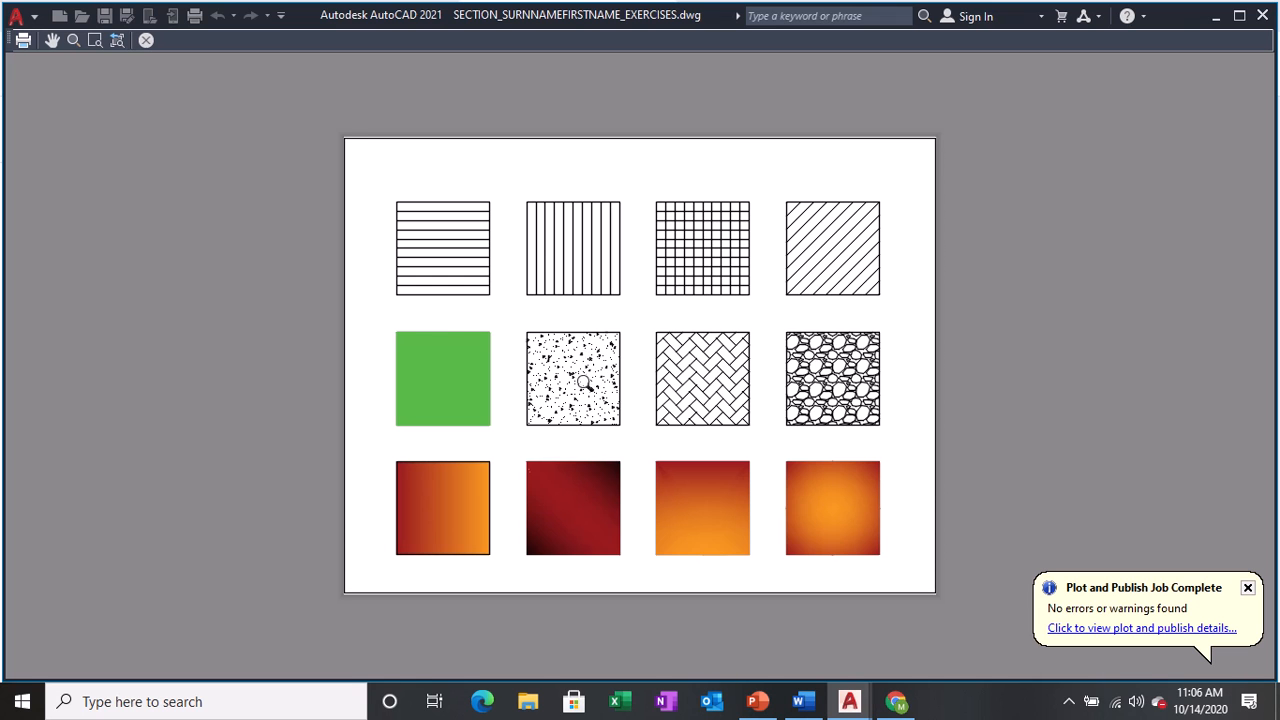
{"action": "scroll", "coordinate": [345, 117], "scroll_direction": "up", "scroll_amount": 5}
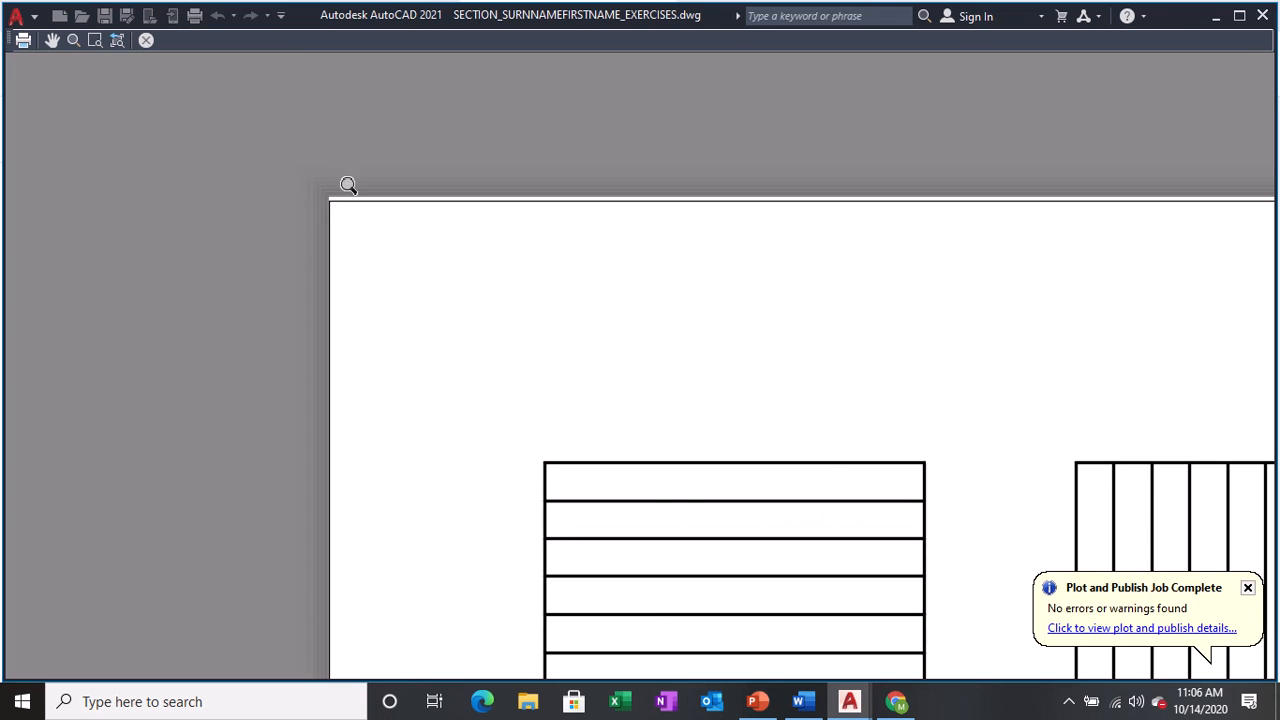
{"action": "scroll", "coordinate": [348, 185], "scroll_direction": "up", "scroll_amount": 2}
{"action": "left_click", "coordinate": [361, 214]}
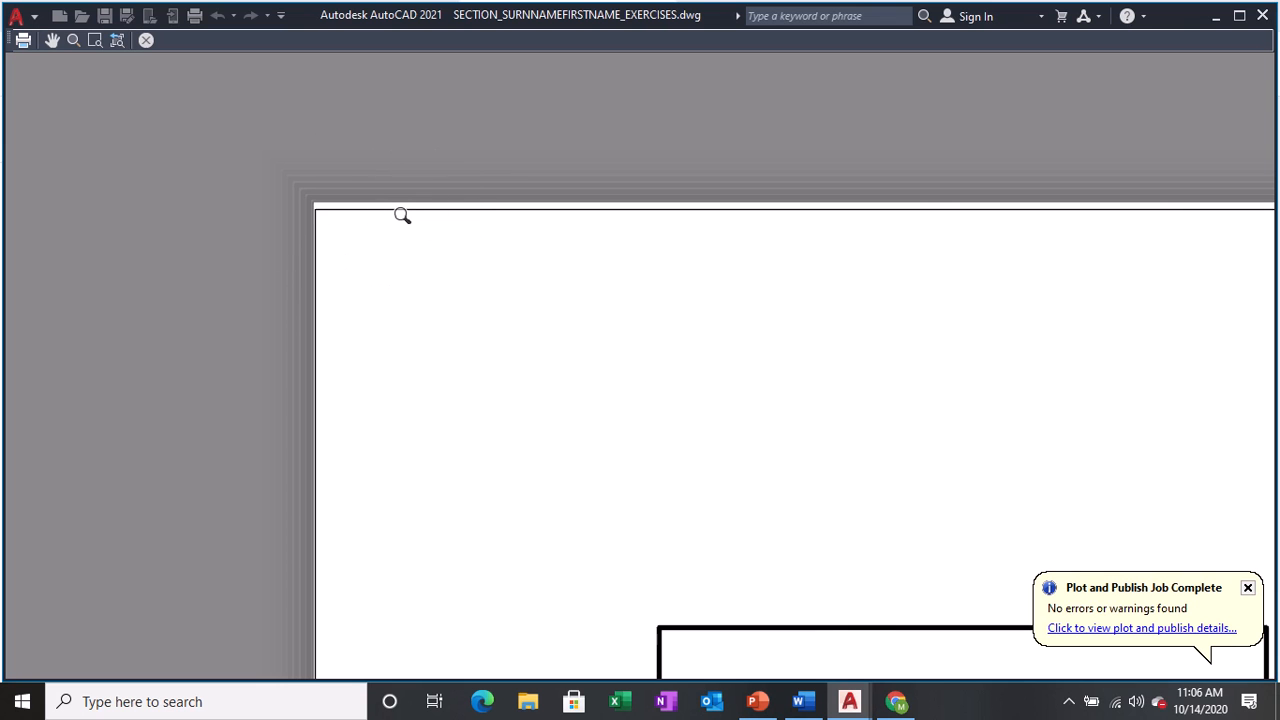
{"action": "left_click", "coordinate": [402, 216]}
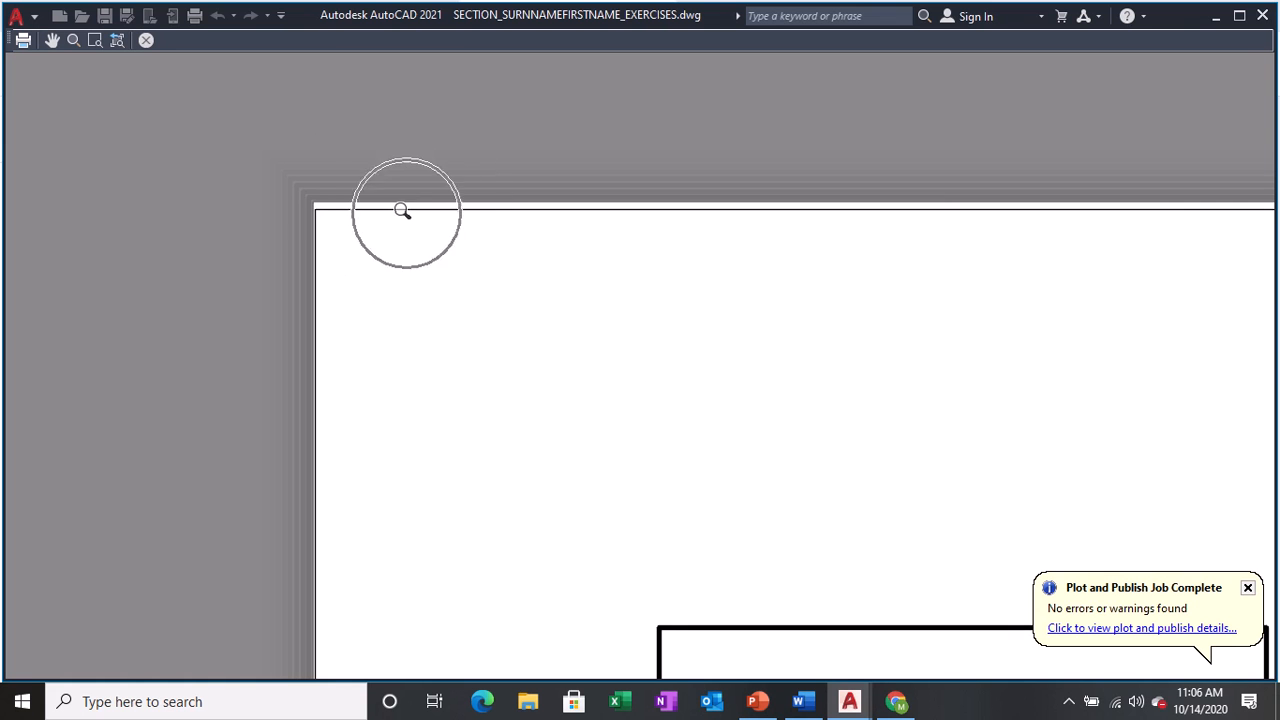
{"action": "scroll", "coordinate": [403, 219], "scroll_direction": "down", "scroll_amount": 5}
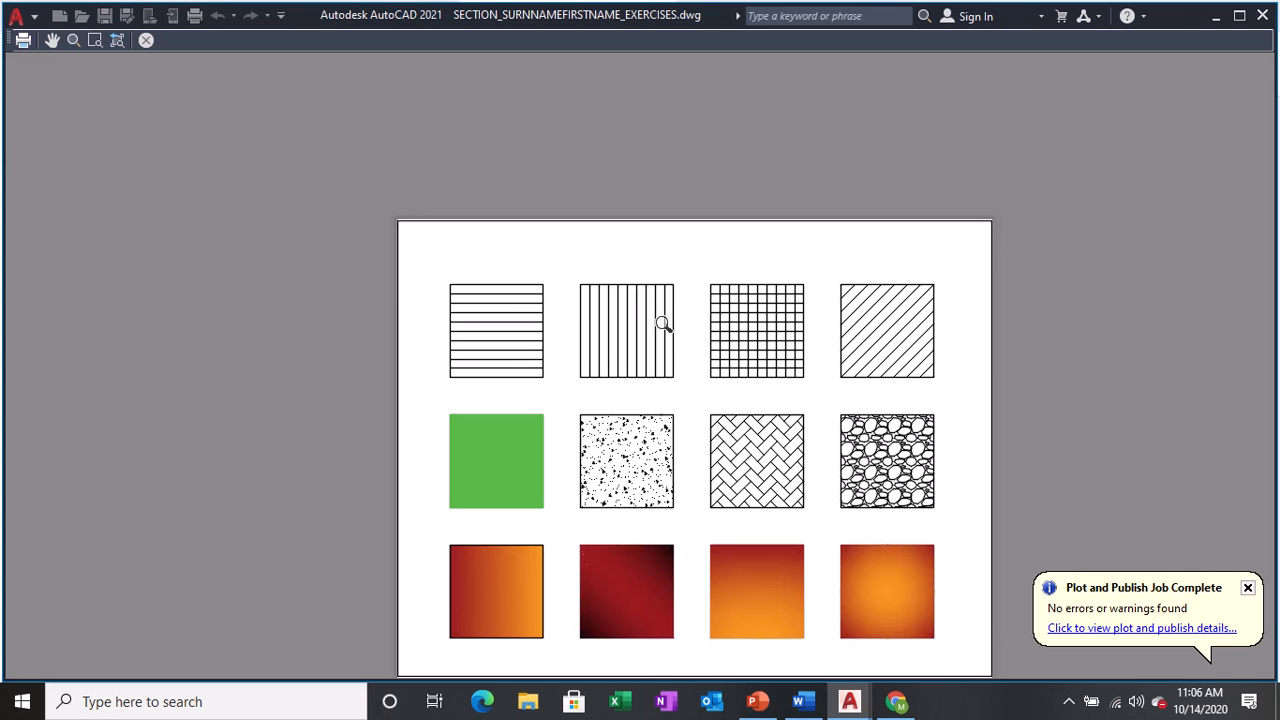
{"action": "middle_click_drag", "start_coordinate": [662, 324], "coordinate": [585, 249]}
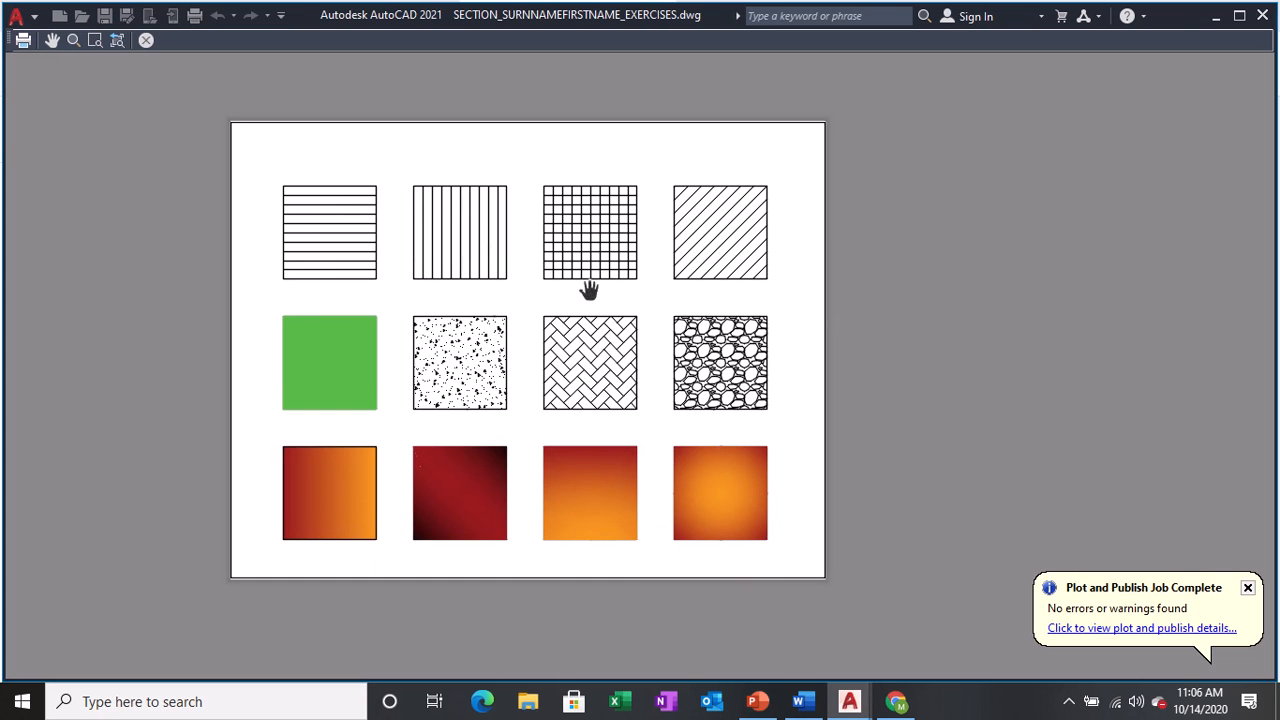
{"action": "key", "text": "Escape"}
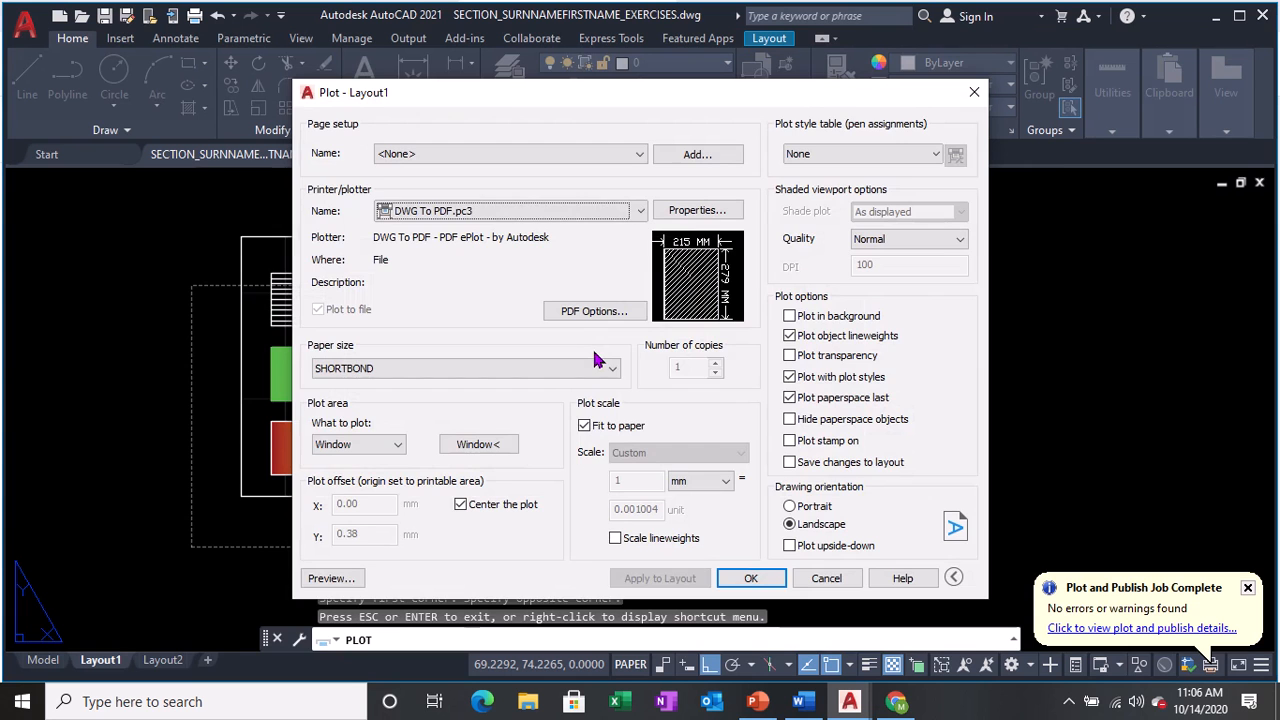
{"action": "key", "text": "Escape"}
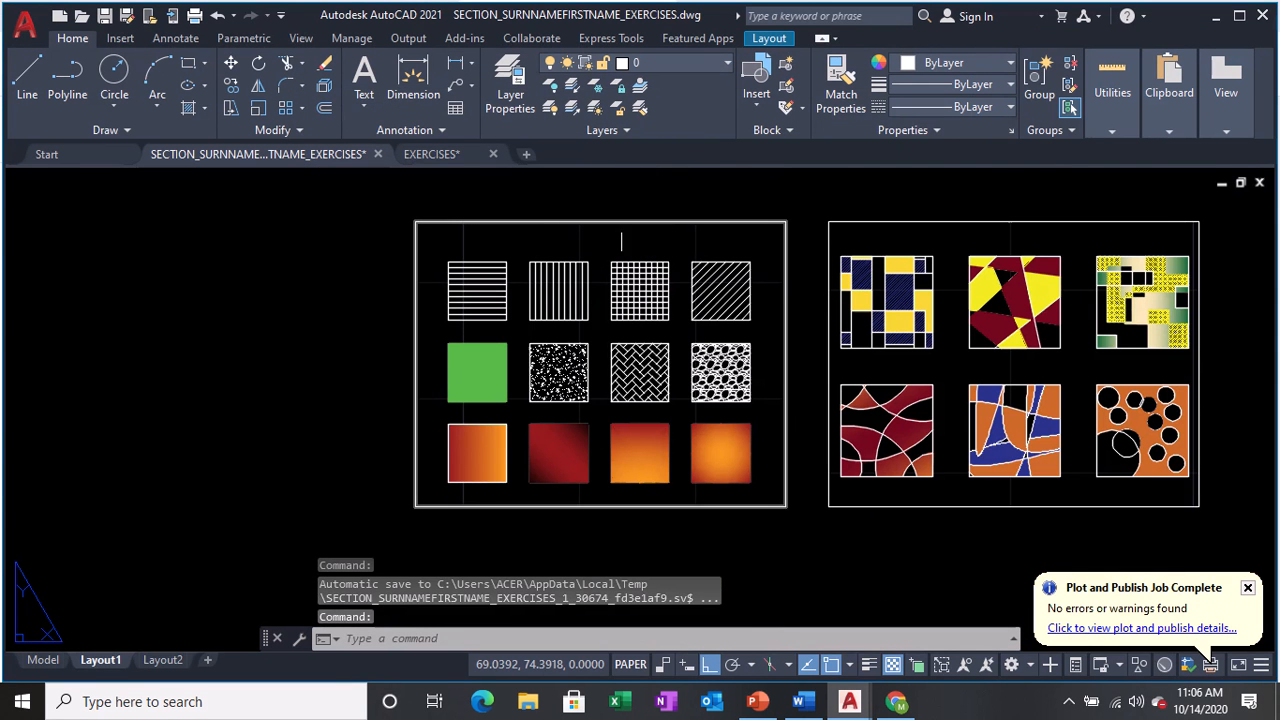
Create a new layer named VPORTS in the layer manager.
{"action": "left_click", "coordinate": [686, 63]}
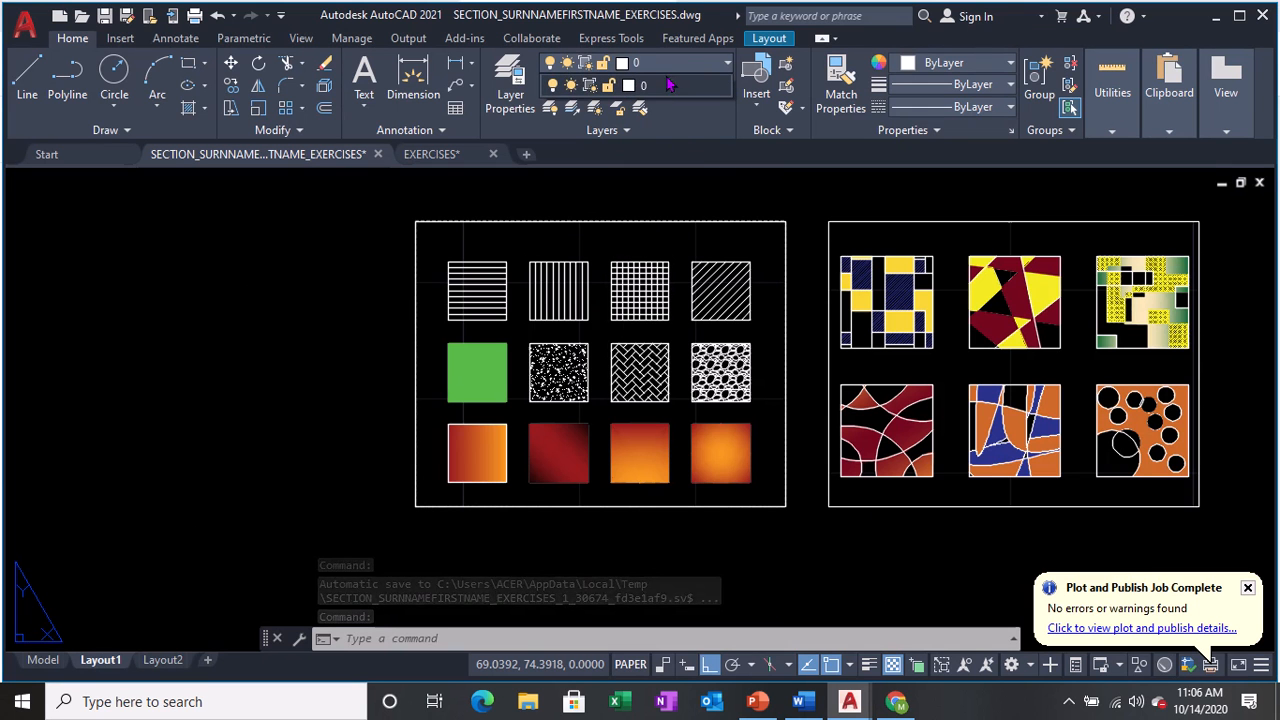
{"action": "left_click", "coordinate": [361, 311]}
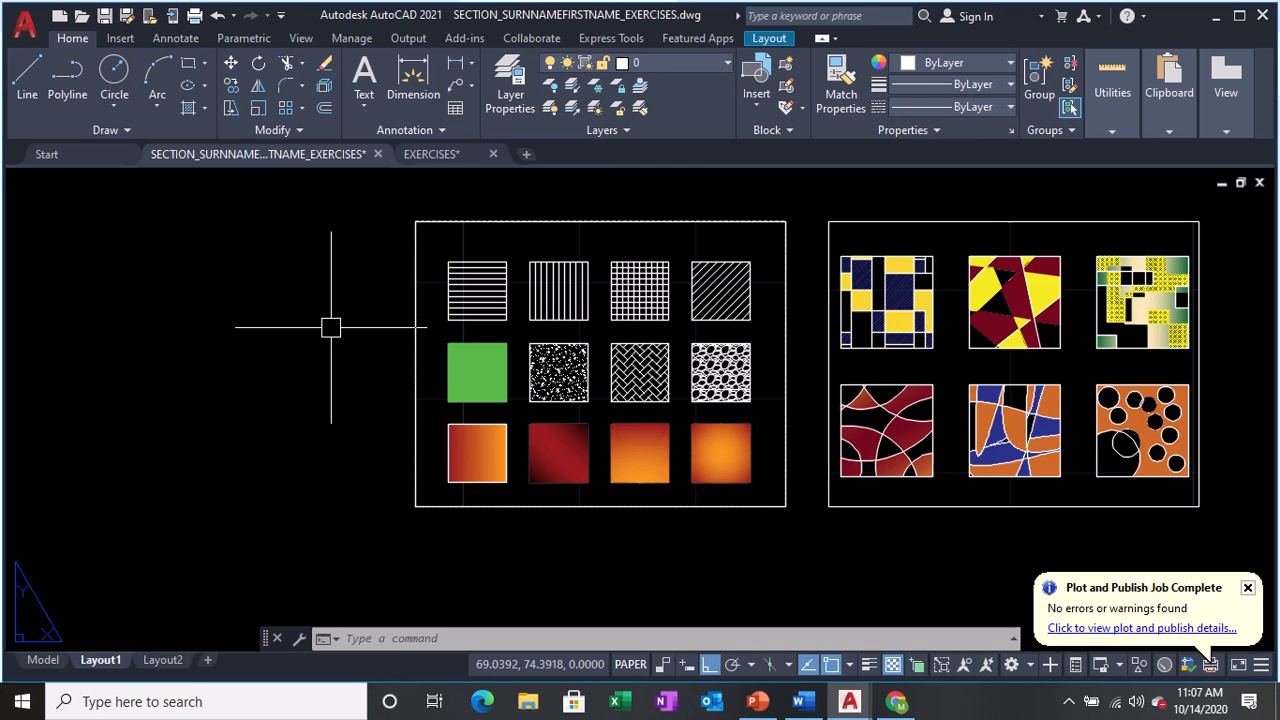
{"action": "type", "text": "la"}
{"action": "key", "text": "Return"}
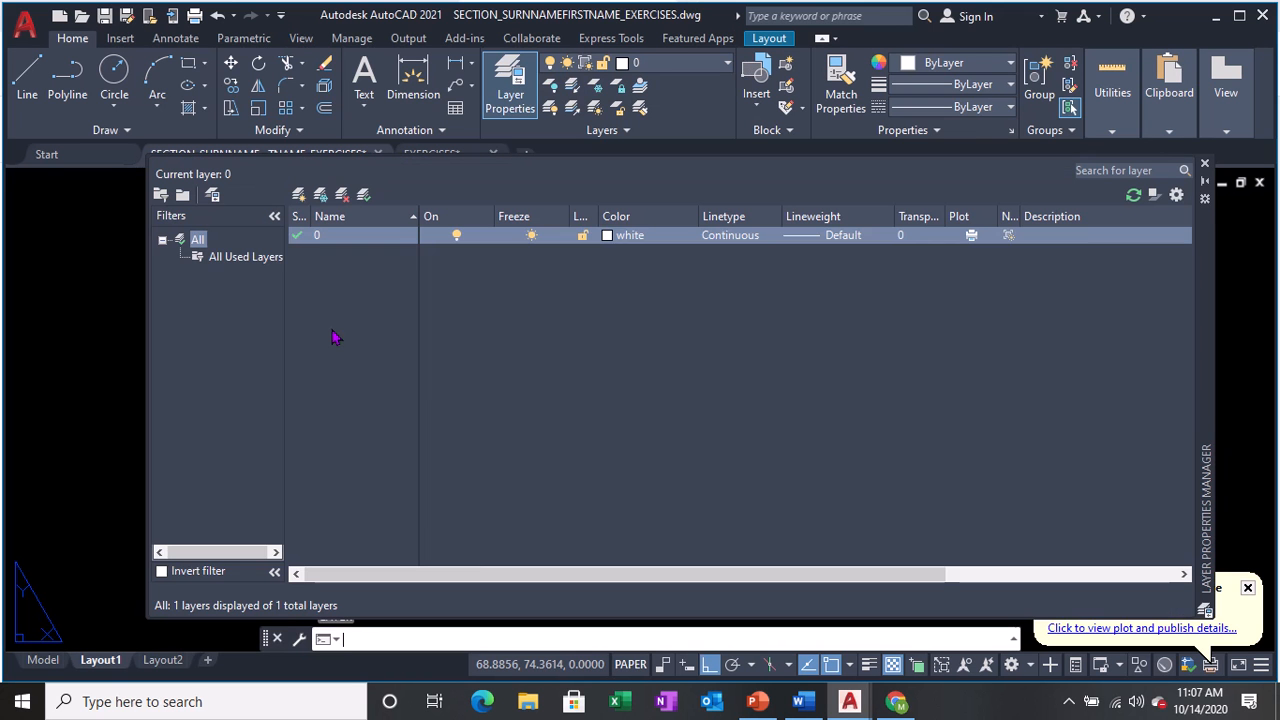
{"action": "left_click", "coordinate": [299, 195]}
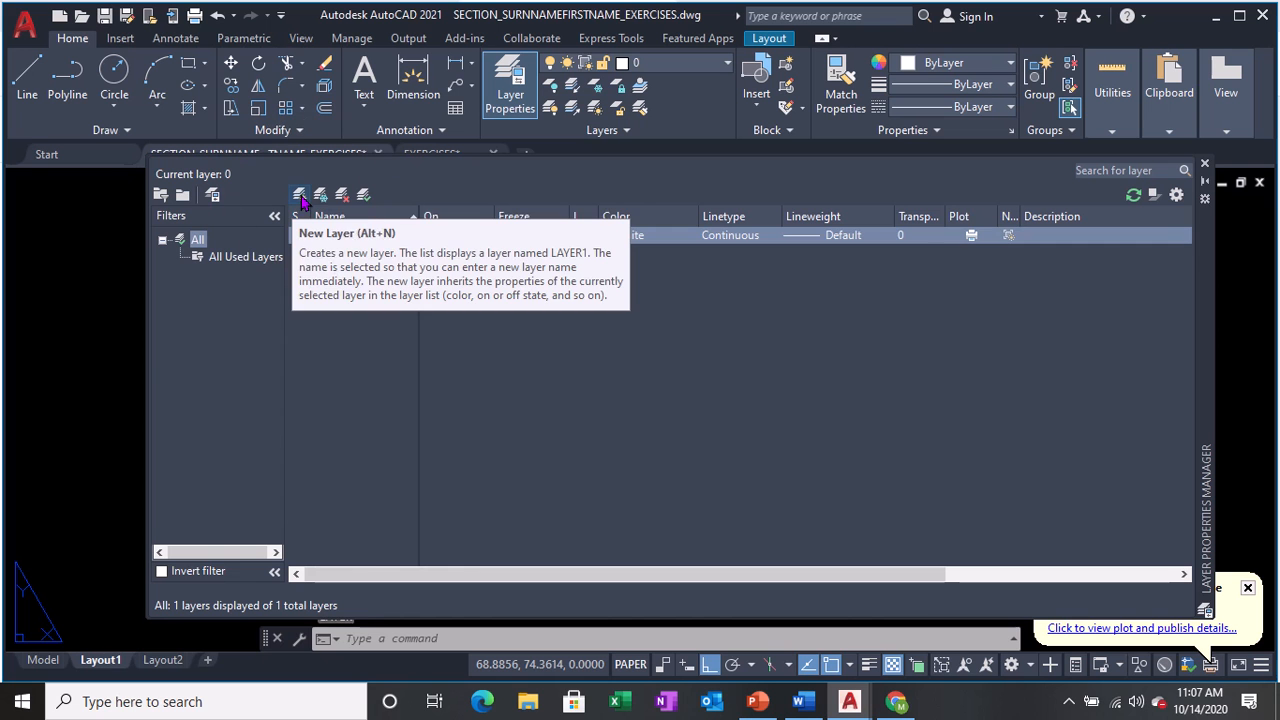
{"action": "left_click", "coordinate": [299, 195]}
{"action": "type", "text": "VPORTS"}
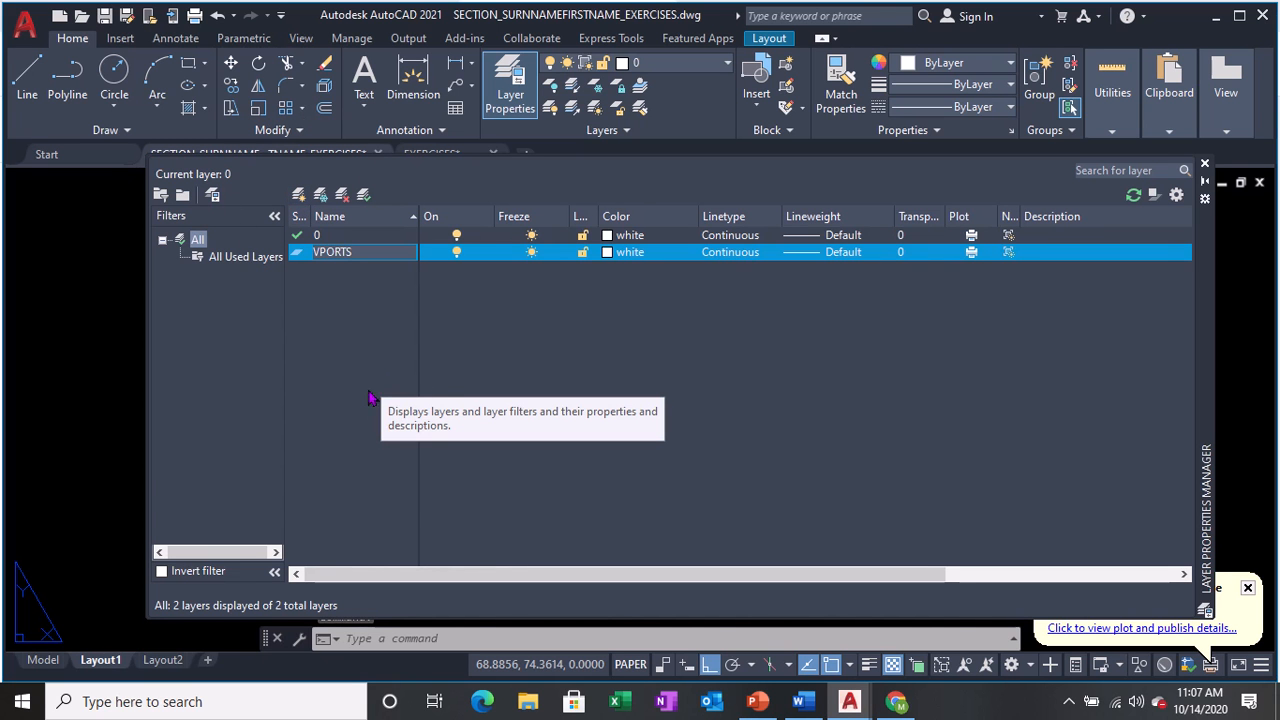
Set the VPORTS layer's color to index color 168.
{"action": "left_click", "coordinate": [608, 236]}
{"action": "left_click", "coordinate": [609, 253]}
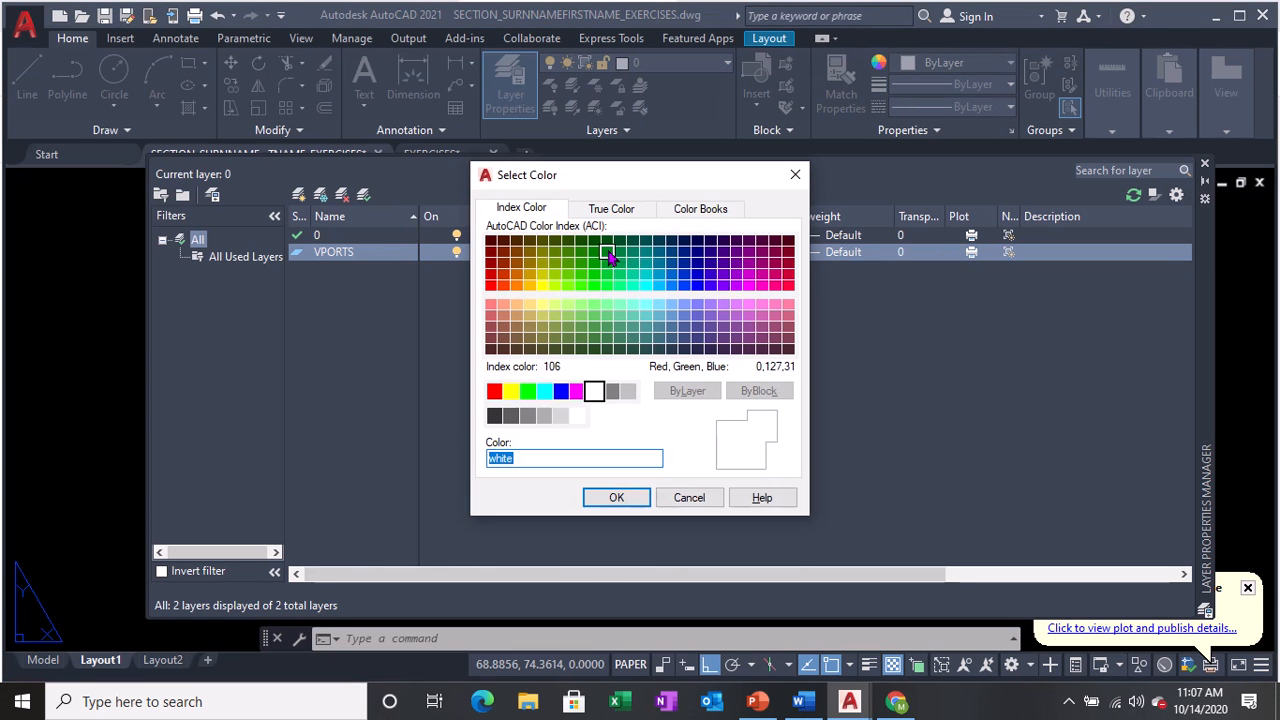
{"action": "left_click", "coordinate": [684, 247]}
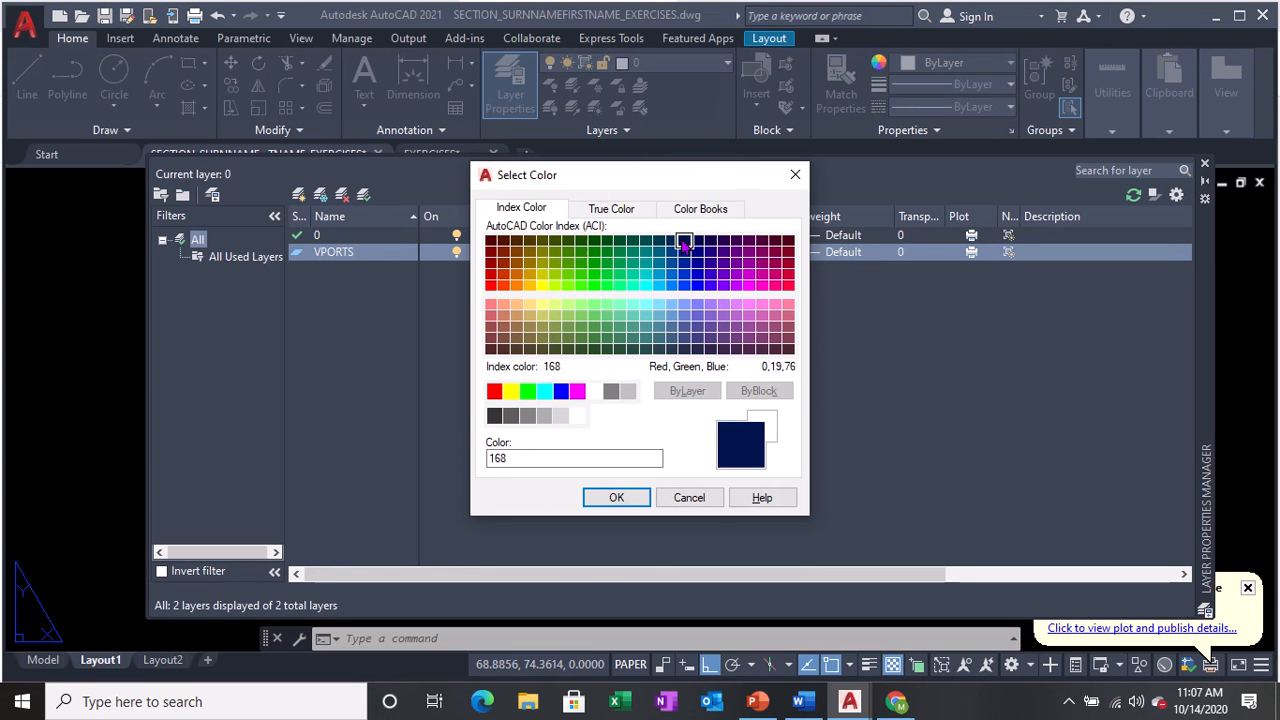
{"action": "left_click", "coordinate": [630, 503]}
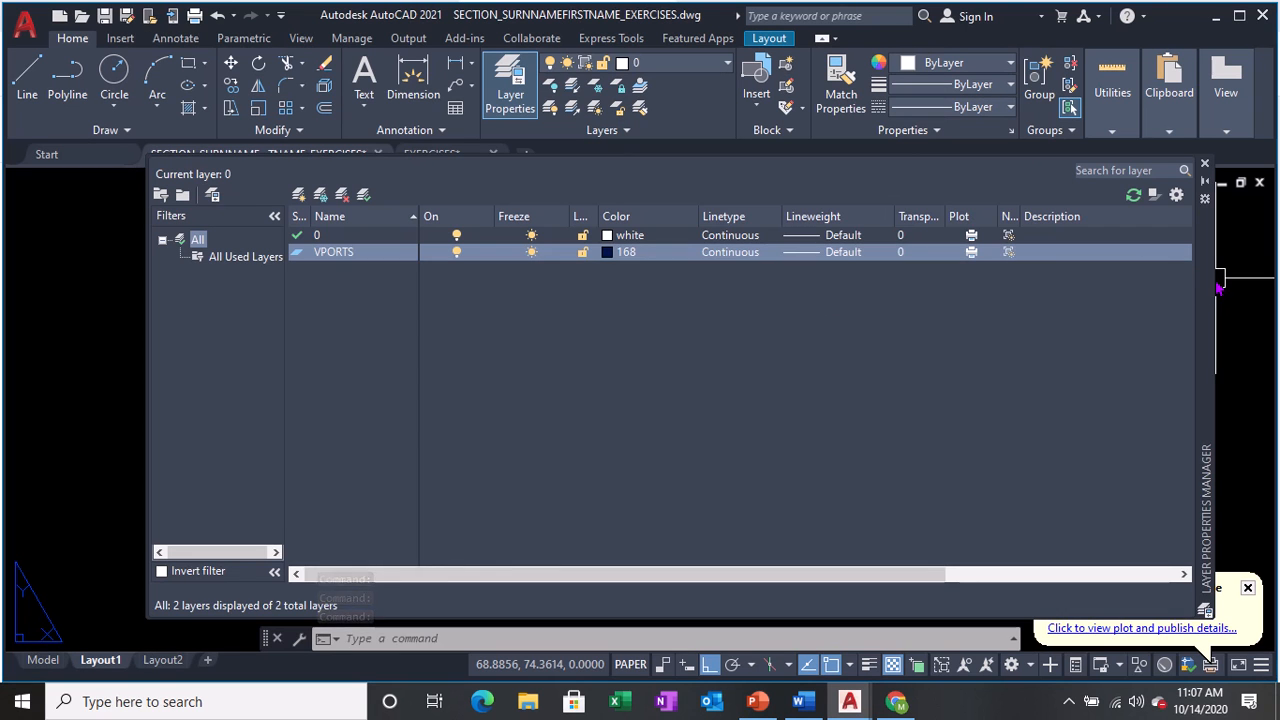
Widen the layer manager's Plot column, examine the VPORTS layer's plot setting and close the layer manager.
{"action": "left_click_drag", "start_coordinate": [1213, 297], "coordinate": [1177, 306]}
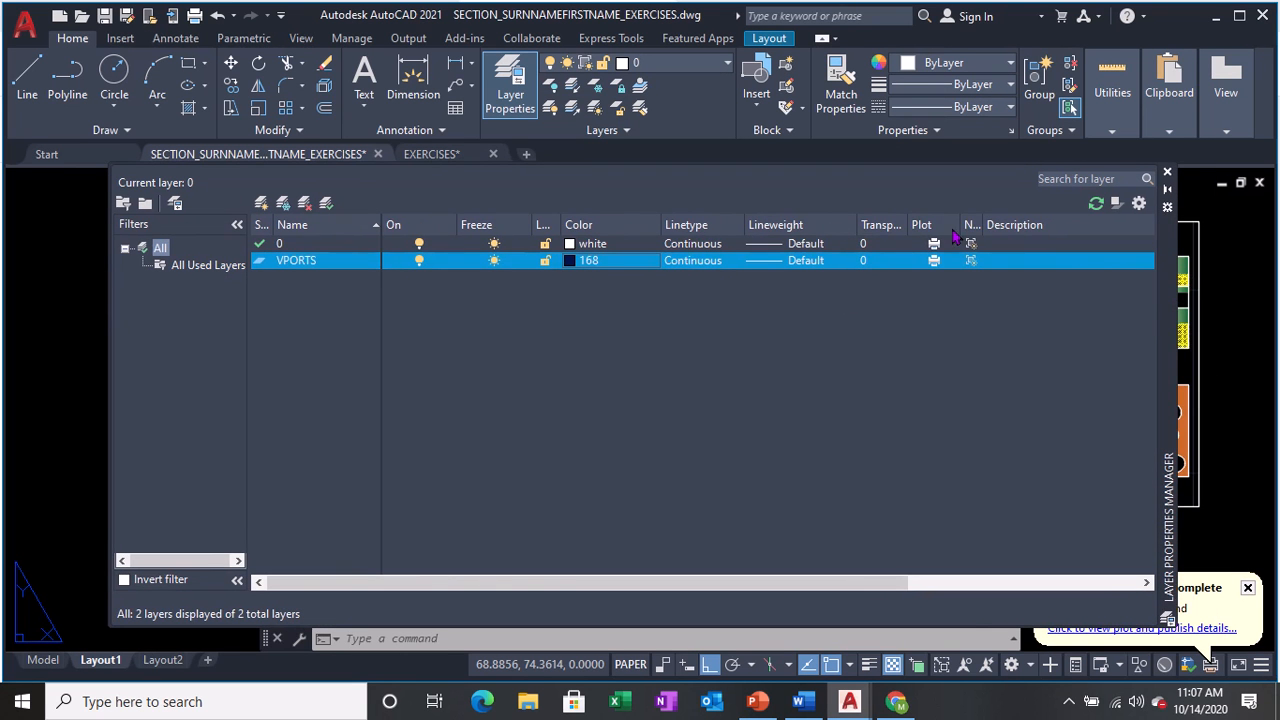
{"action": "mouse_move", "coordinate": [958, 224]}
{"action": "left_mouse_down"}
{"action": "mouse_move", "coordinate": [912, 228]}
{"action": "mouse_move", "coordinate": [975, 225]}
{"action": "left_mouse_up"}
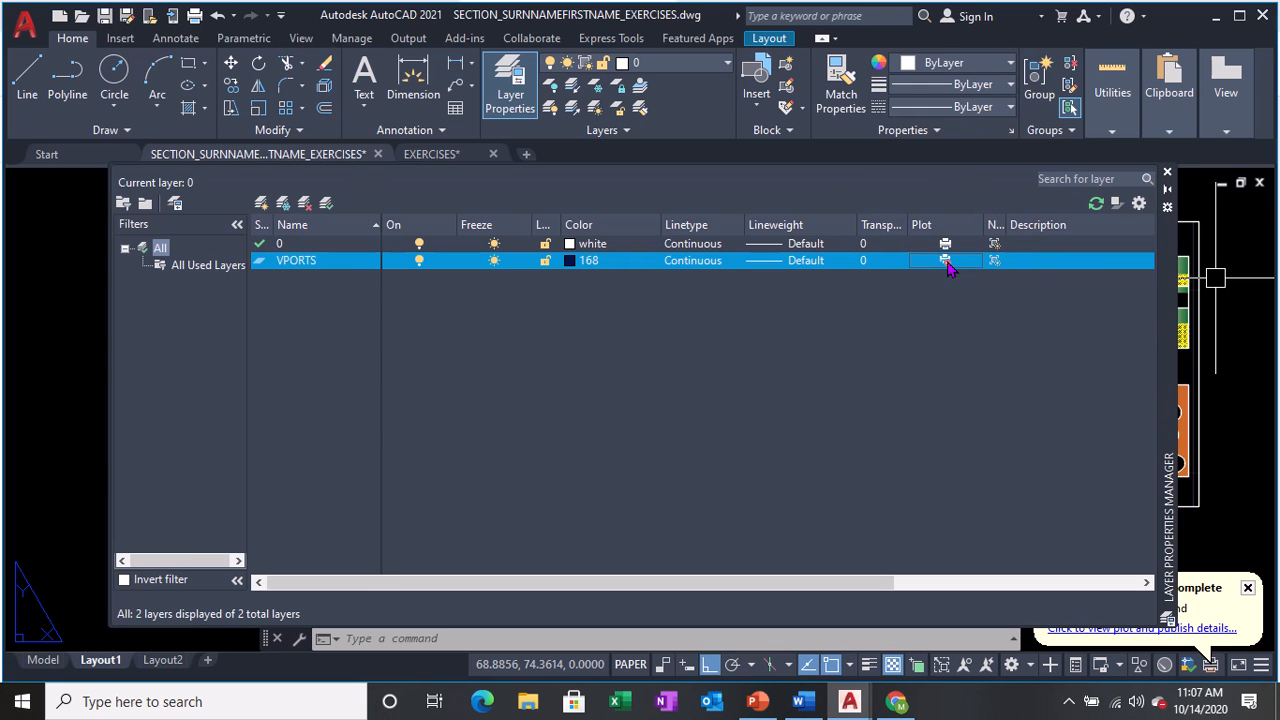
{"action": "key", "text": "ctrl"}
{"action": "key", "text": "ctrl"}
{"action": "key", "text": "ctrl"}
{"action": "key", "text": "ctrl"}
{"action": "key", "text": "ctrl"}
{"action": "left_click", "coordinate": [1167, 172]}
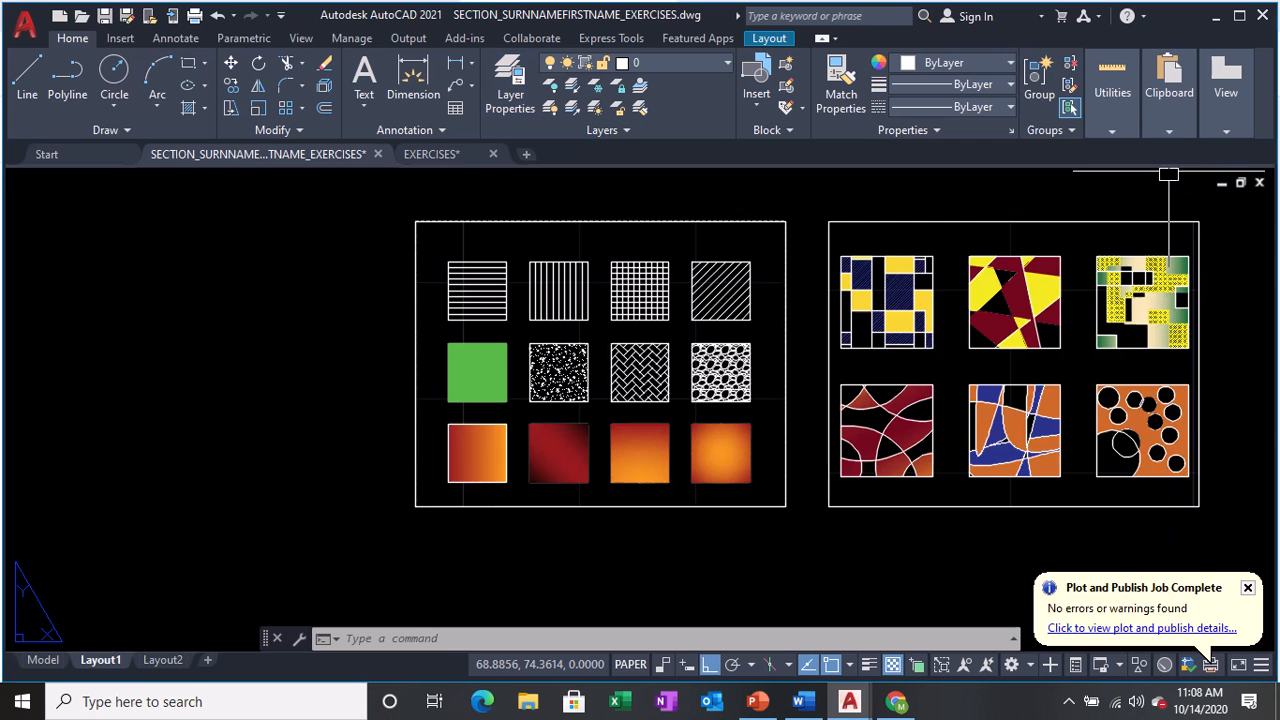
Move both Layout1 viewport frames to the VPORTS layer and clear the selection.
{"action": "left_click", "coordinate": [756, 222]}
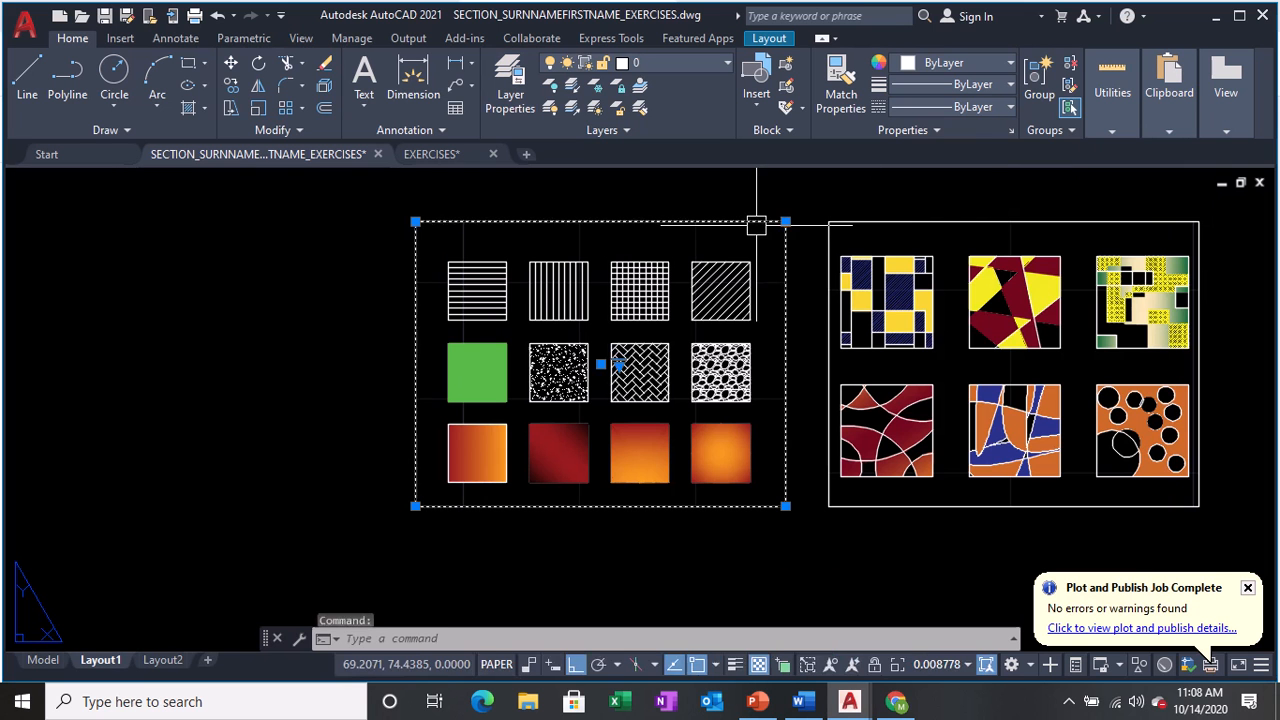
{"action": "left_click", "coordinate": [856, 221]}
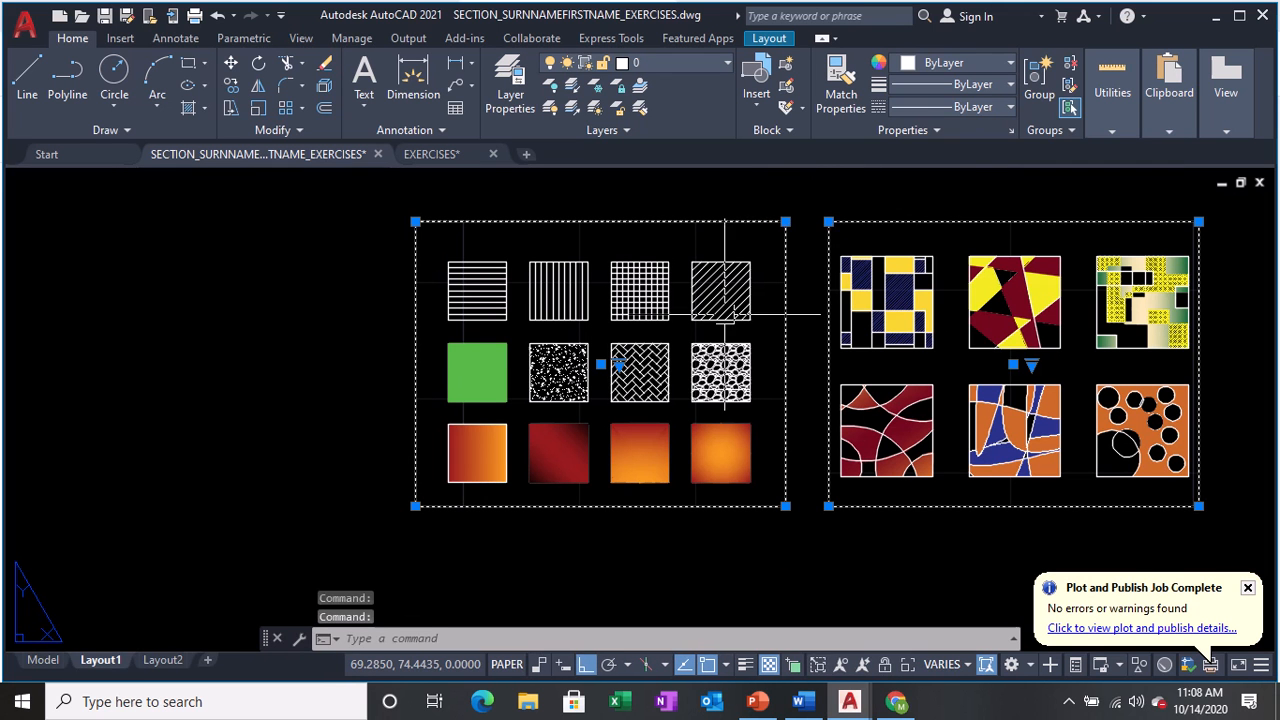
{"action": "left_click", "coordinate": [392, 637]}
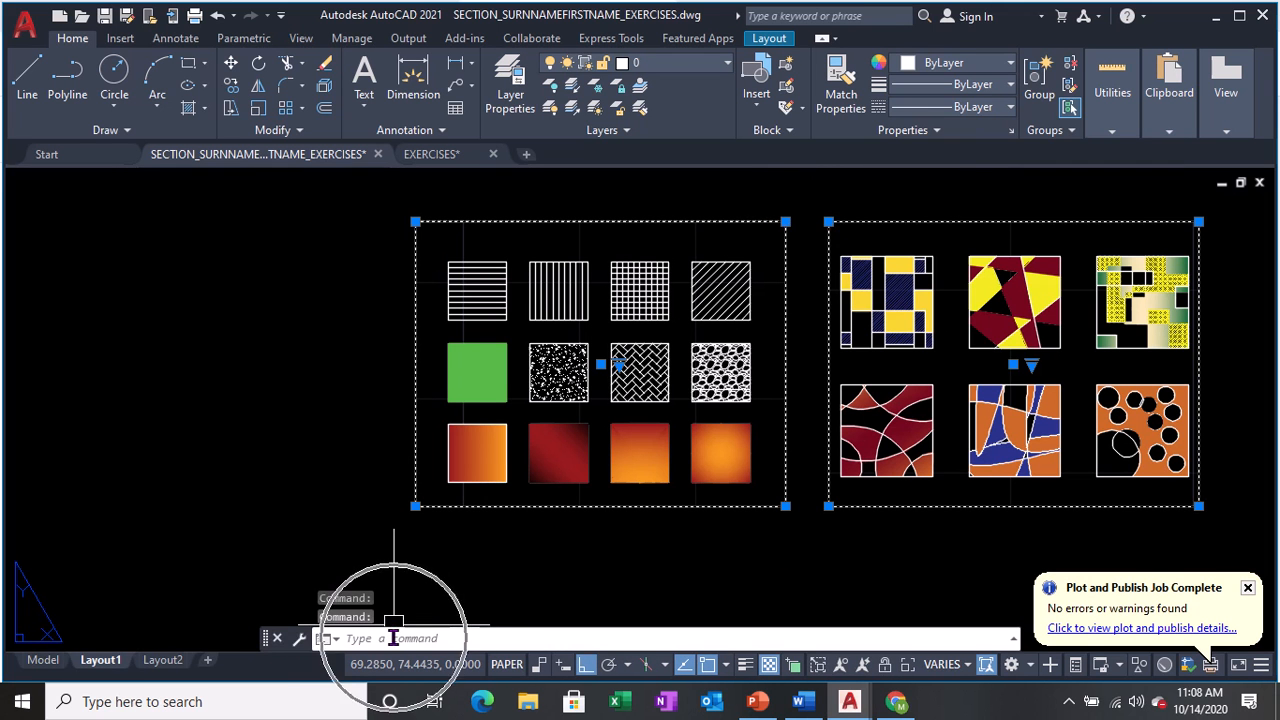
{"action": "left_click", "coordinate": [686, 64]}
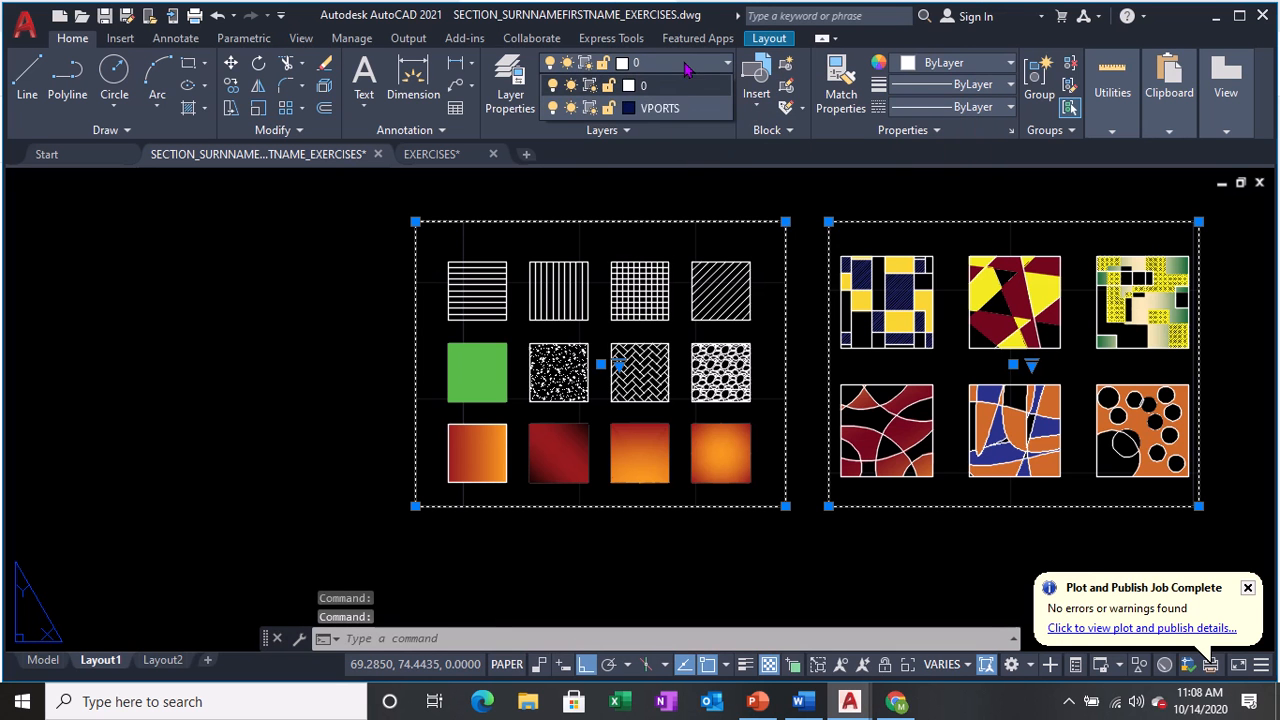
{"action": "left_click", "coordinate": [660, 107]}
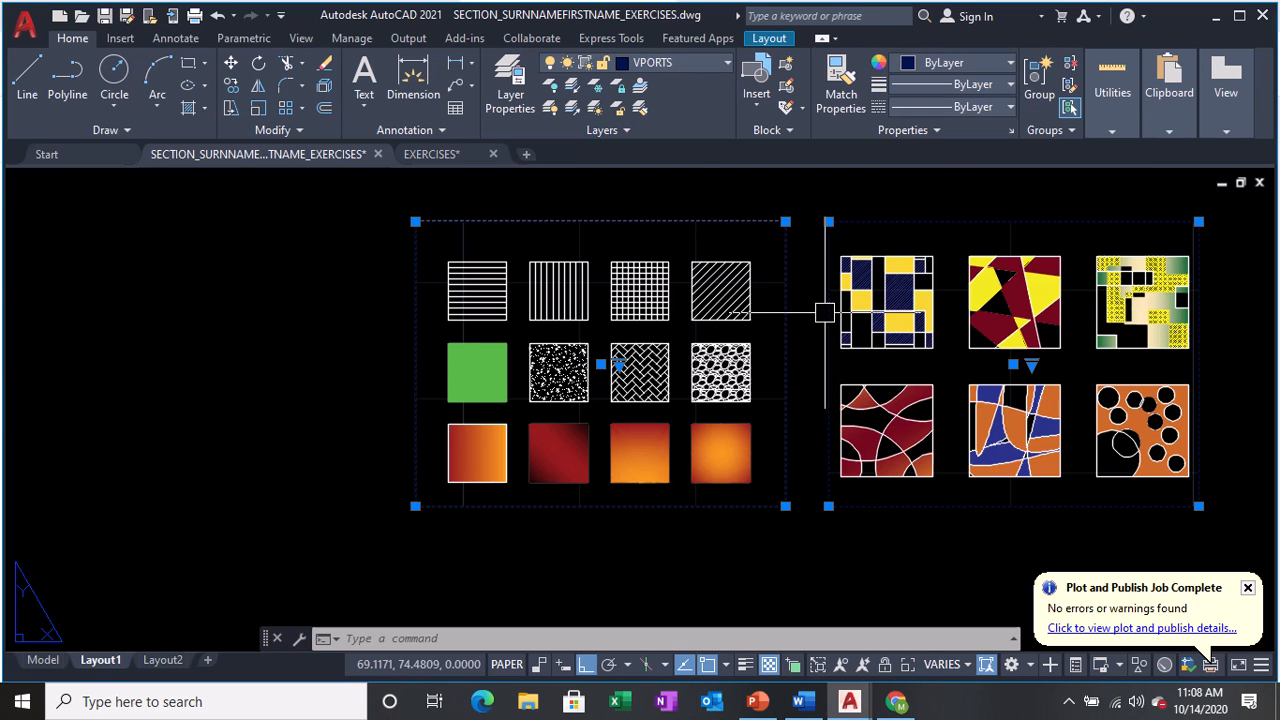
{"action": "key", "text": "Escape"}
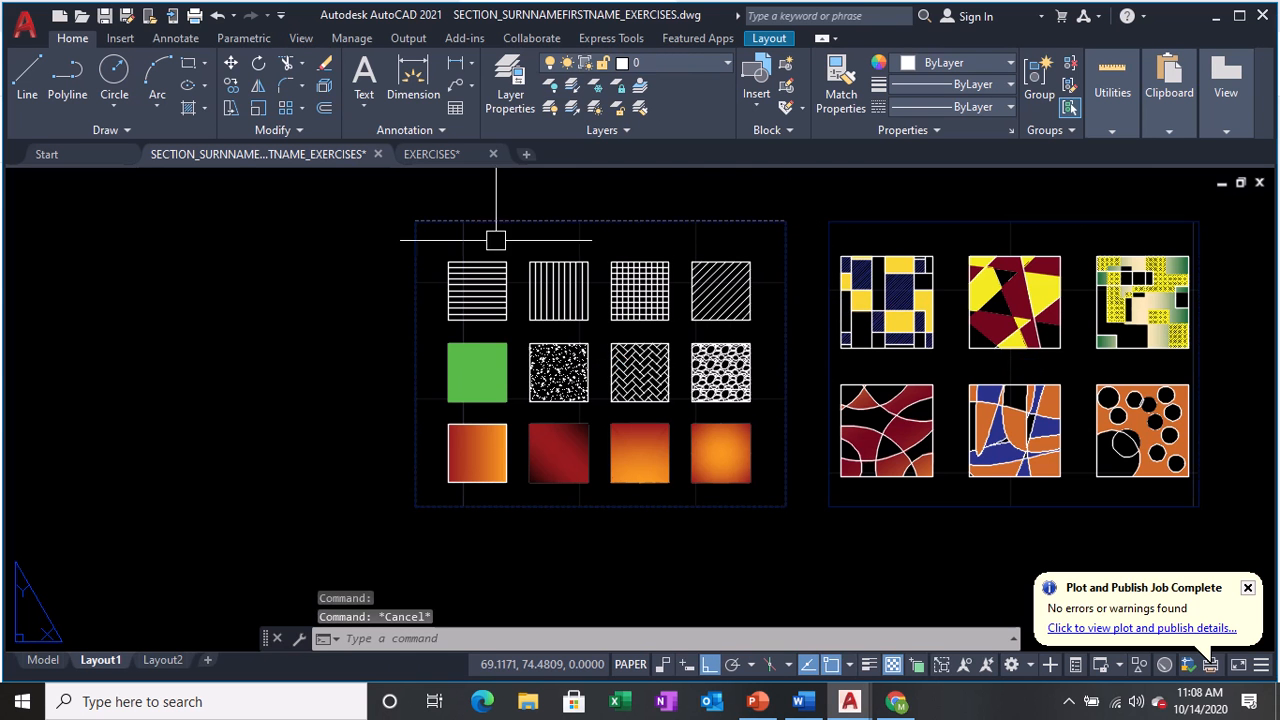
Start plotting Layout1 as a single sheet and set the plot window to the frame around the twelve hatched squares.
{"action": "middle_click_drag", "start_coordinate": [288, 341], "coordinate": [309, 385]}
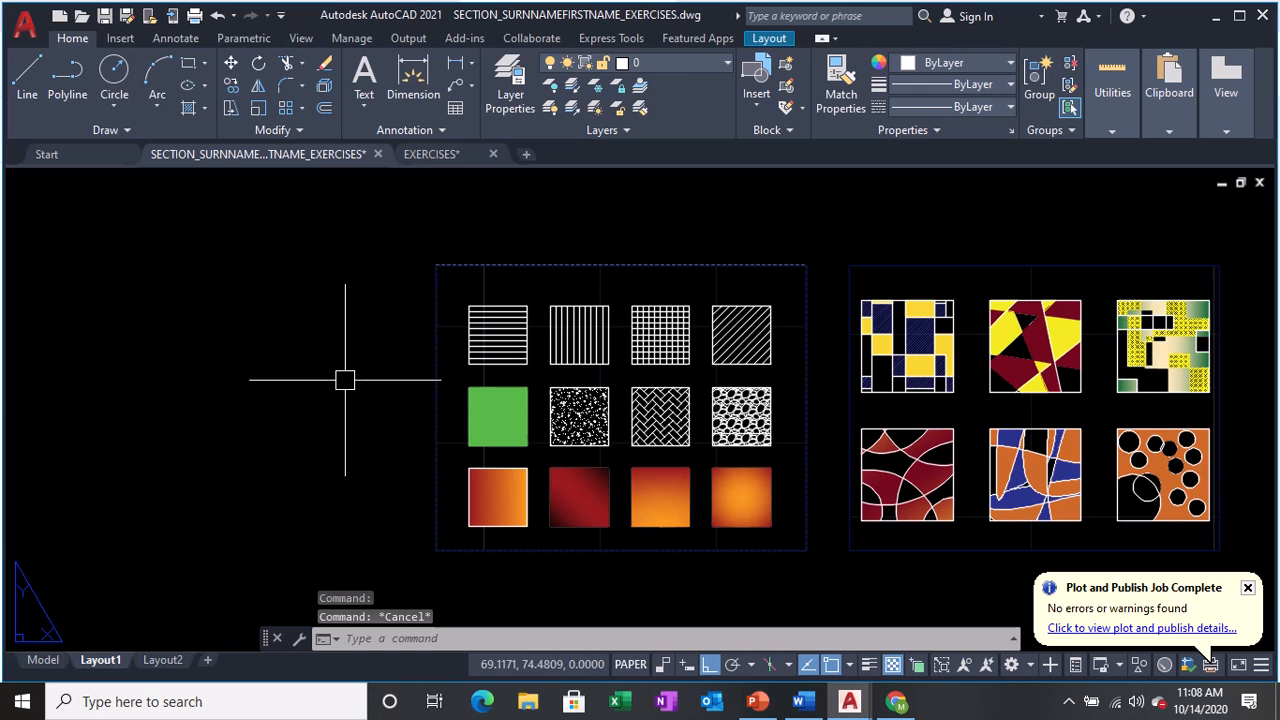
{"action": "key", "text": "ctrl+p"}
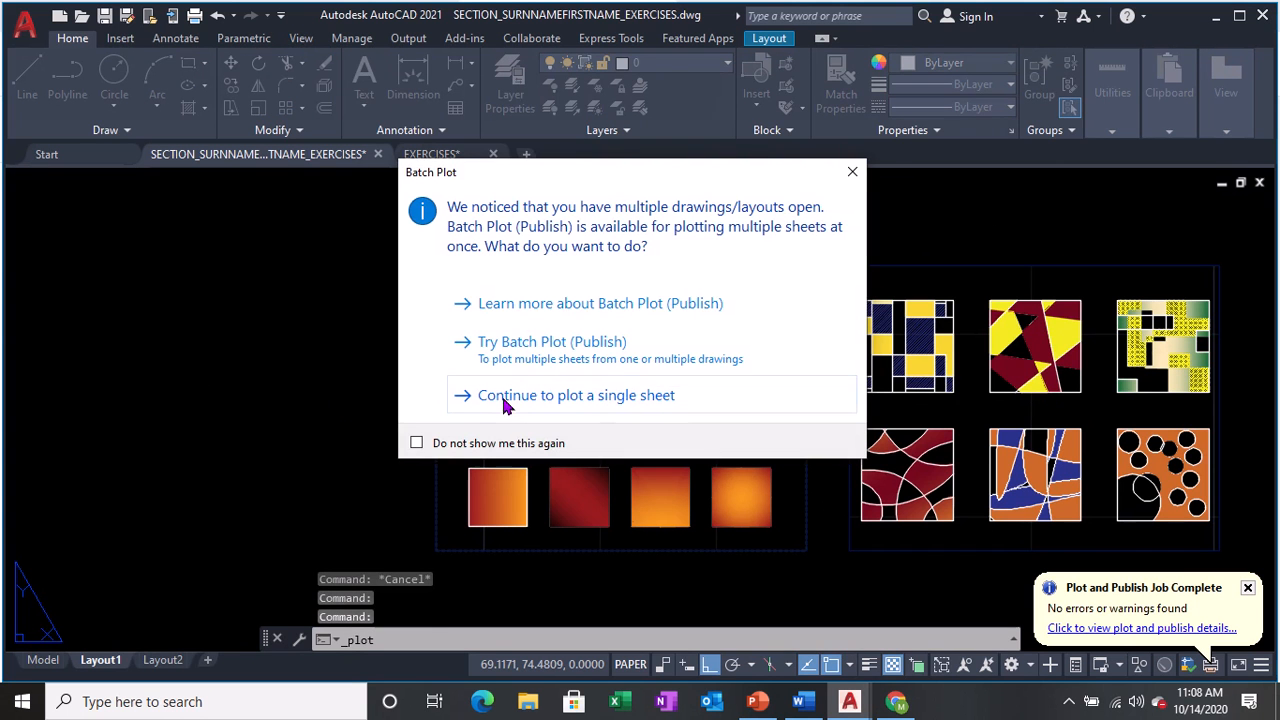
{"action": "left_click", "coordinate": [504, 400]}
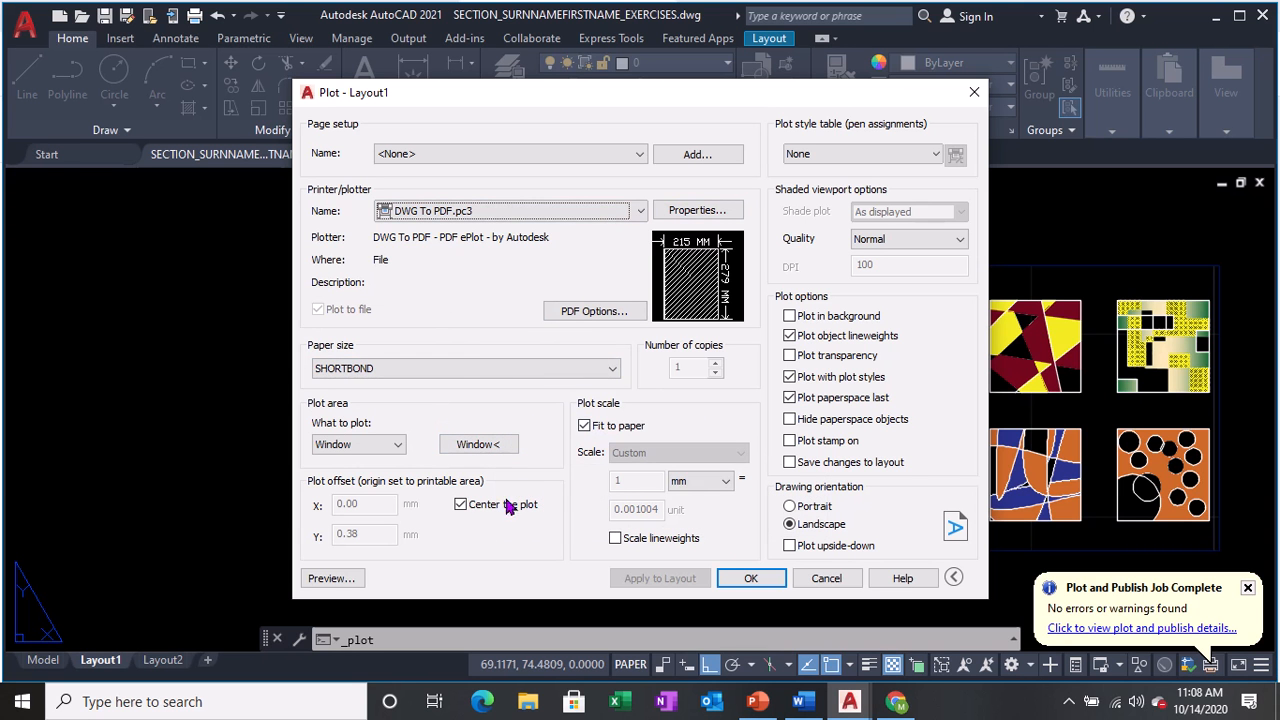
{"action": "left_click", "coordinate": [486, 445]}
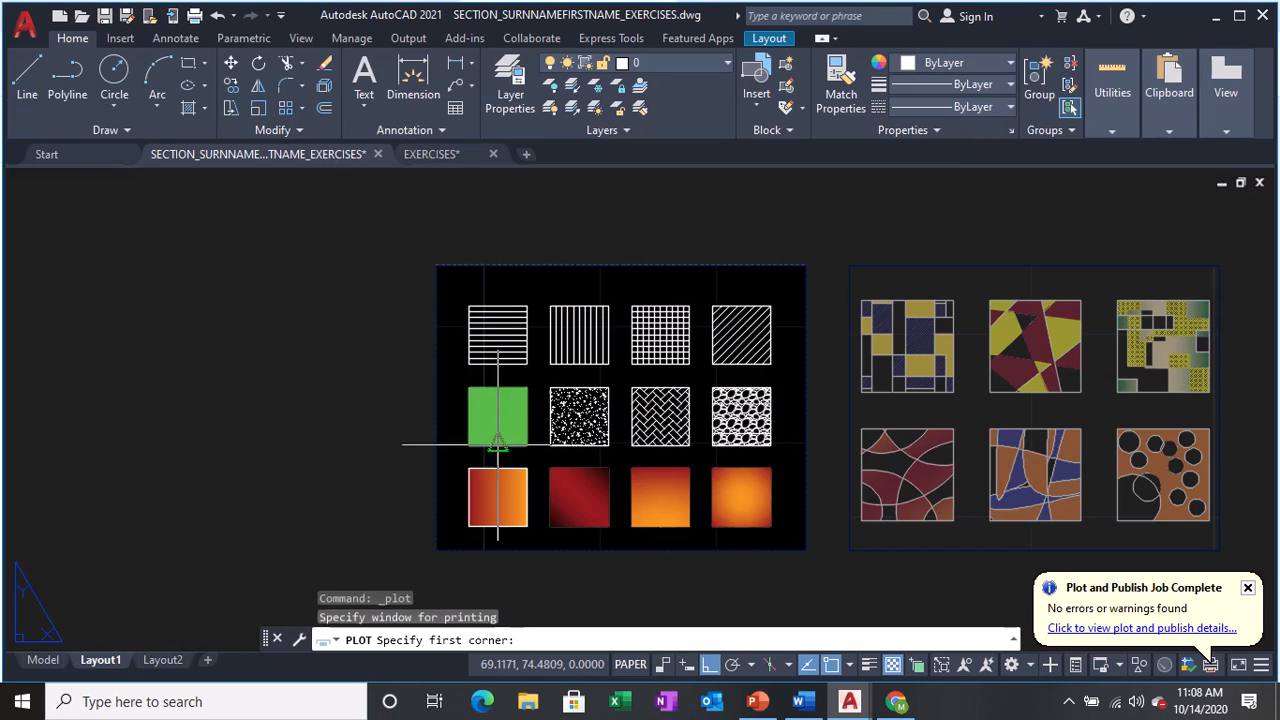
{"action": "left_click", "coordinate": [436, 265]}
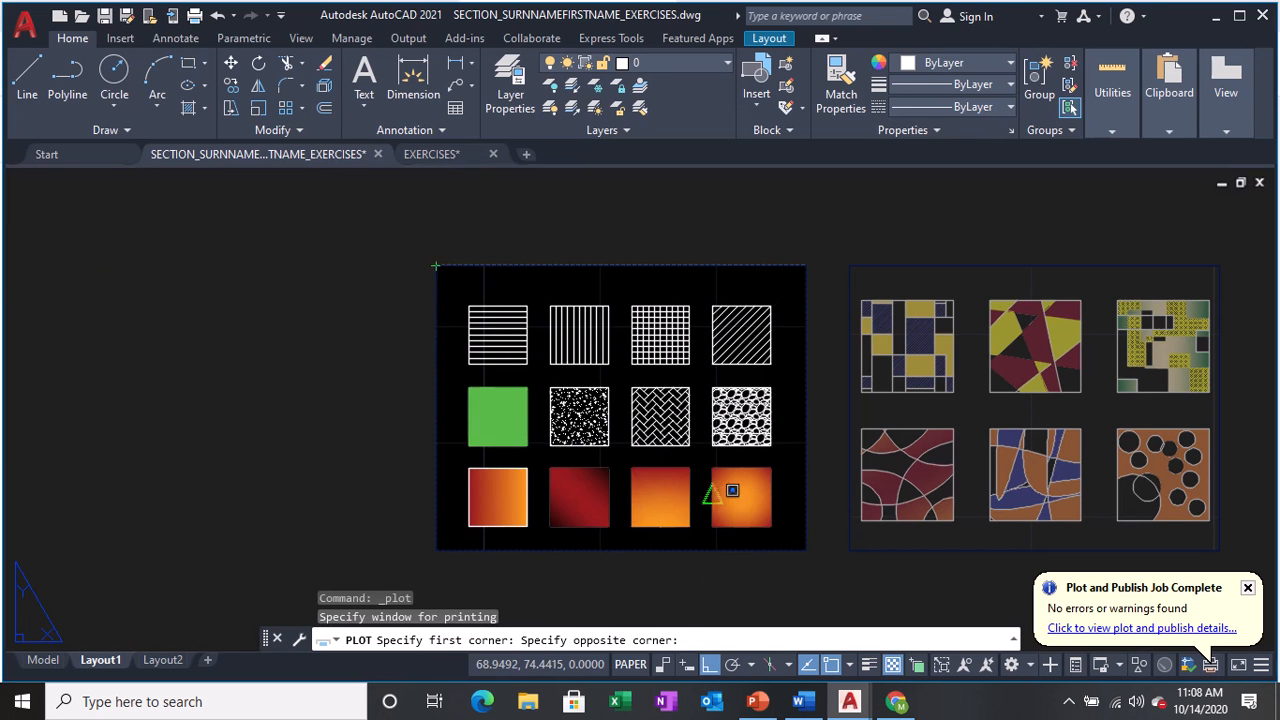
{"action": "left_click", "coordinate": [806, 550]}
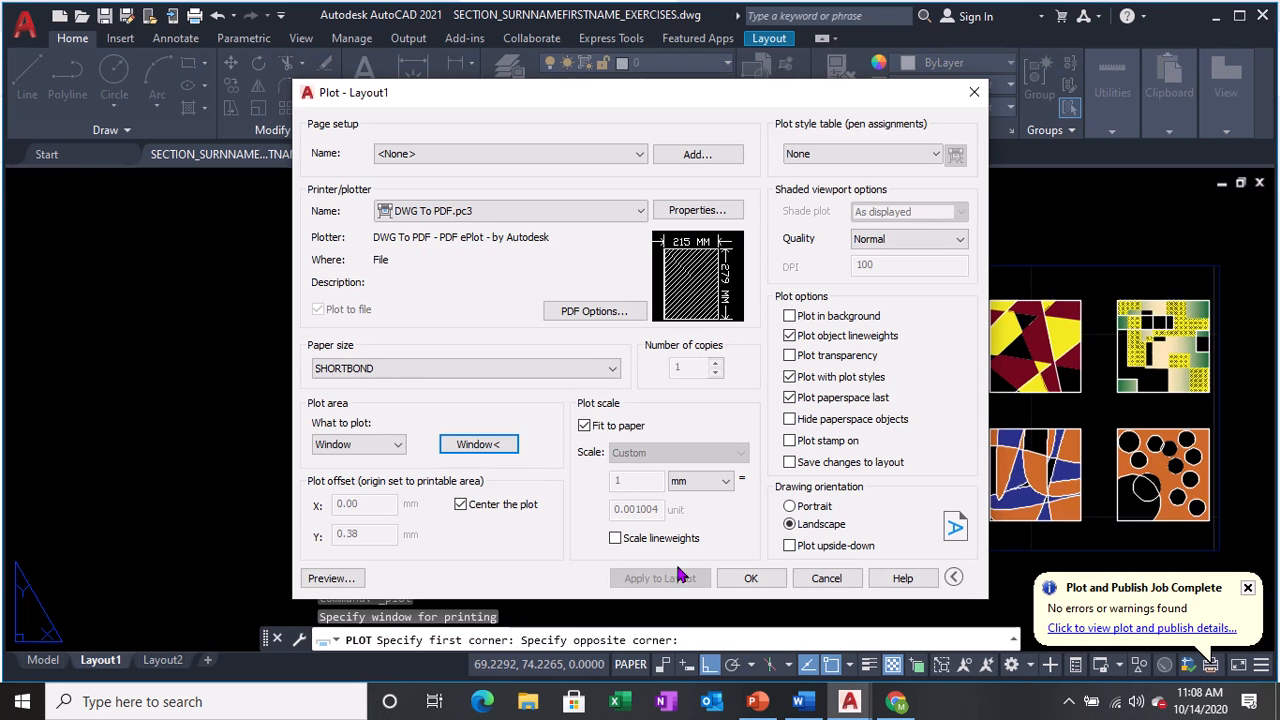
Preview the plot of the twelve hatched squares, inspect the sheet and send it to plot from the preview.
{"action": "left_click", "coordinate": [333, 580]}
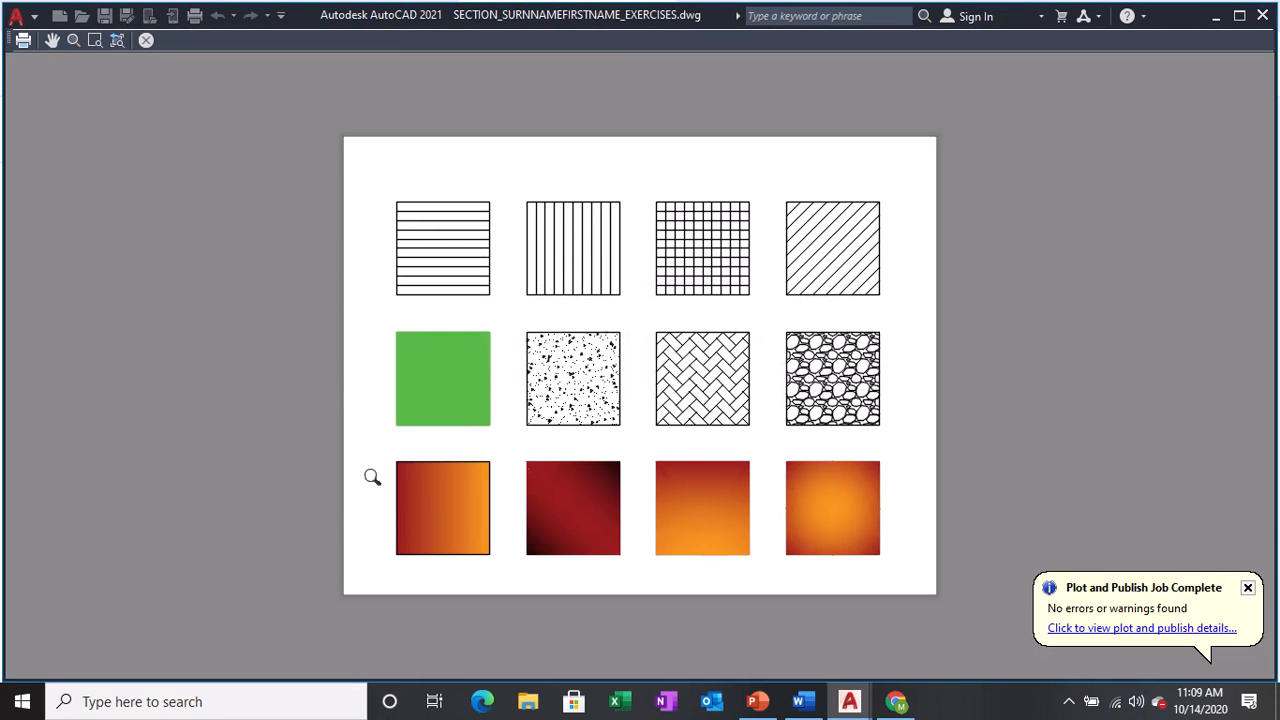
{"action": "scroll", "coordinate": [331, 148], "scroll_direction": "up", "scroll_amount": 5}
{"action": "scroll", "coordinate": [386, 180], "scroll_direction": "down", "scroll_amount": 8}
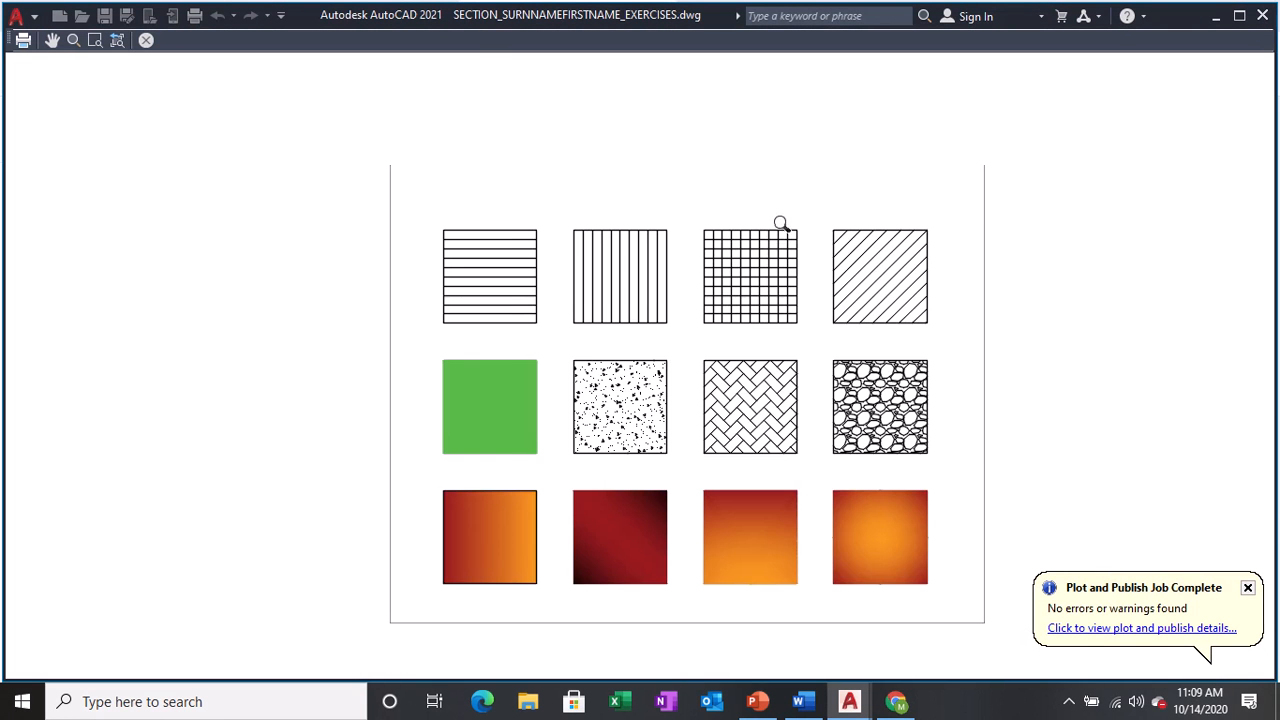
{"action": "mouse_move", "coordinate": [781, 223]}
{"action": "middle_mouse_down"}
{"action": "mouse_move", "coordinate": [707, 311]}
{"action": "mouse_move", "coordinate": [691, 209]}
{"action": "mouse_move", "coordinate": [711, 156]}
{"action": "middle_mouse_up"}
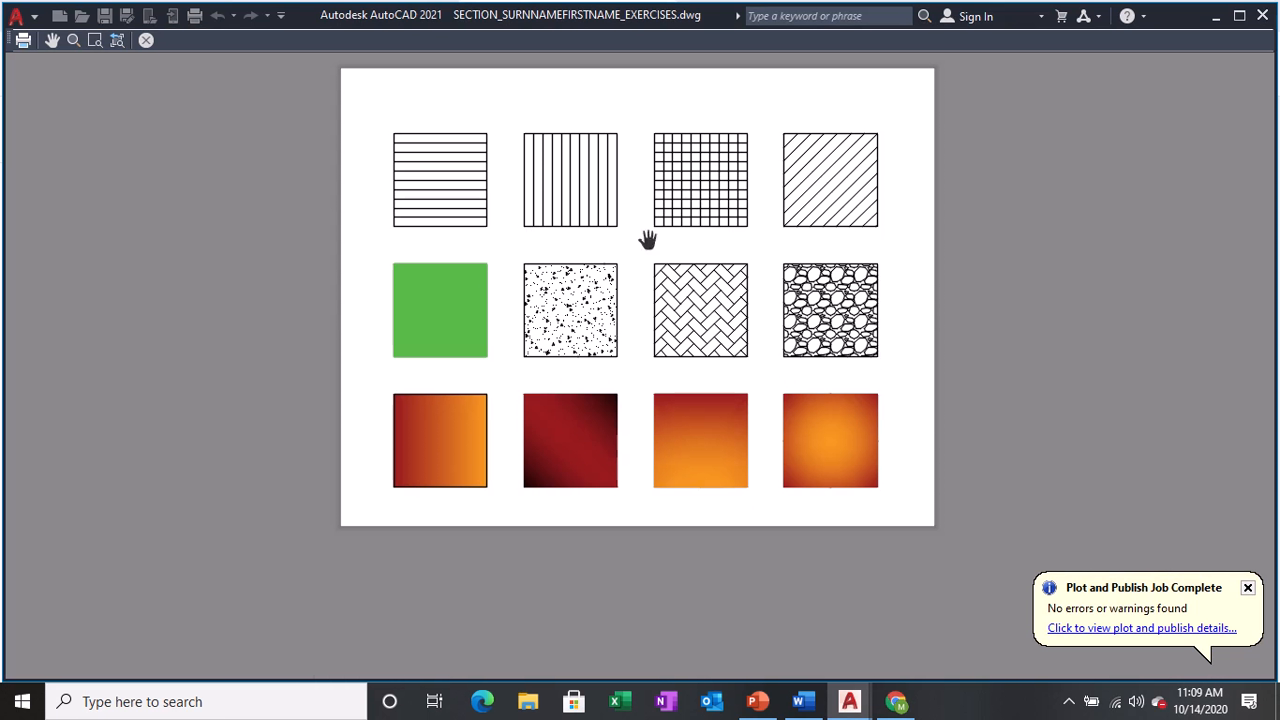
{"action": "right_click", "coordinate": [946, 288]}
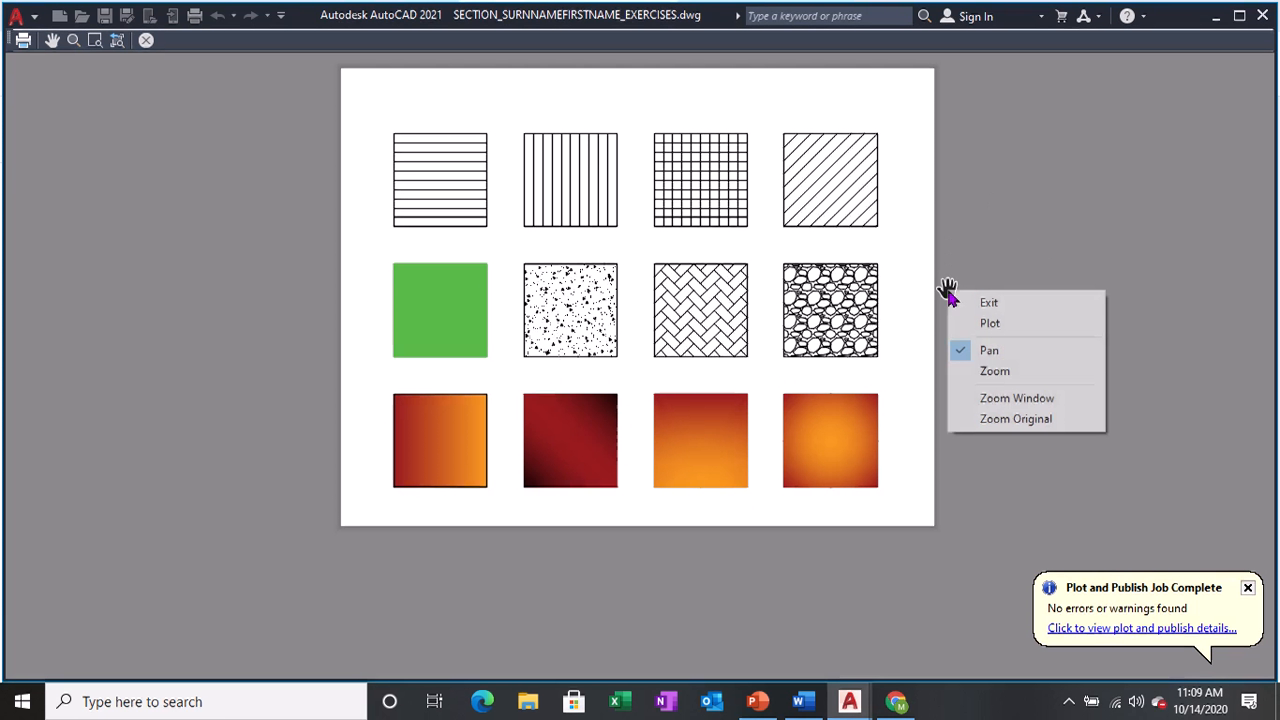
{"action": "left_click", "coordinate": [990, 323]}
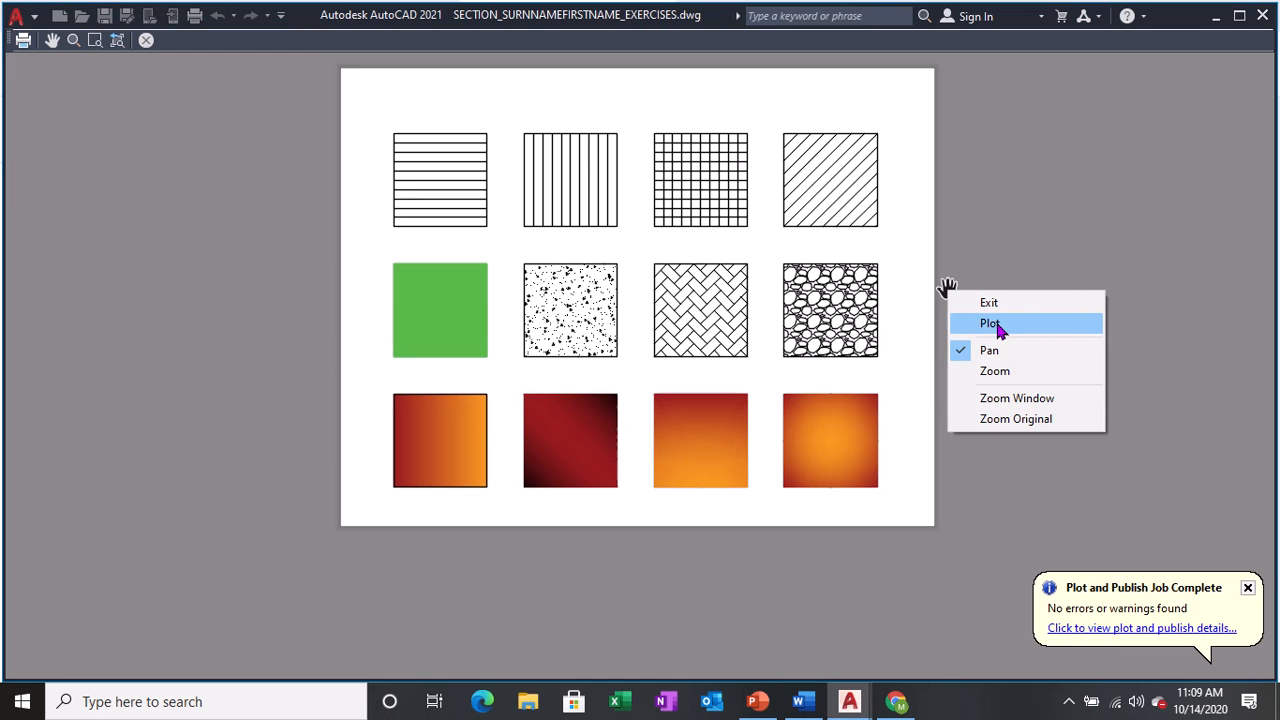
{"action": "left_click", "coordinate": [999, 327]}
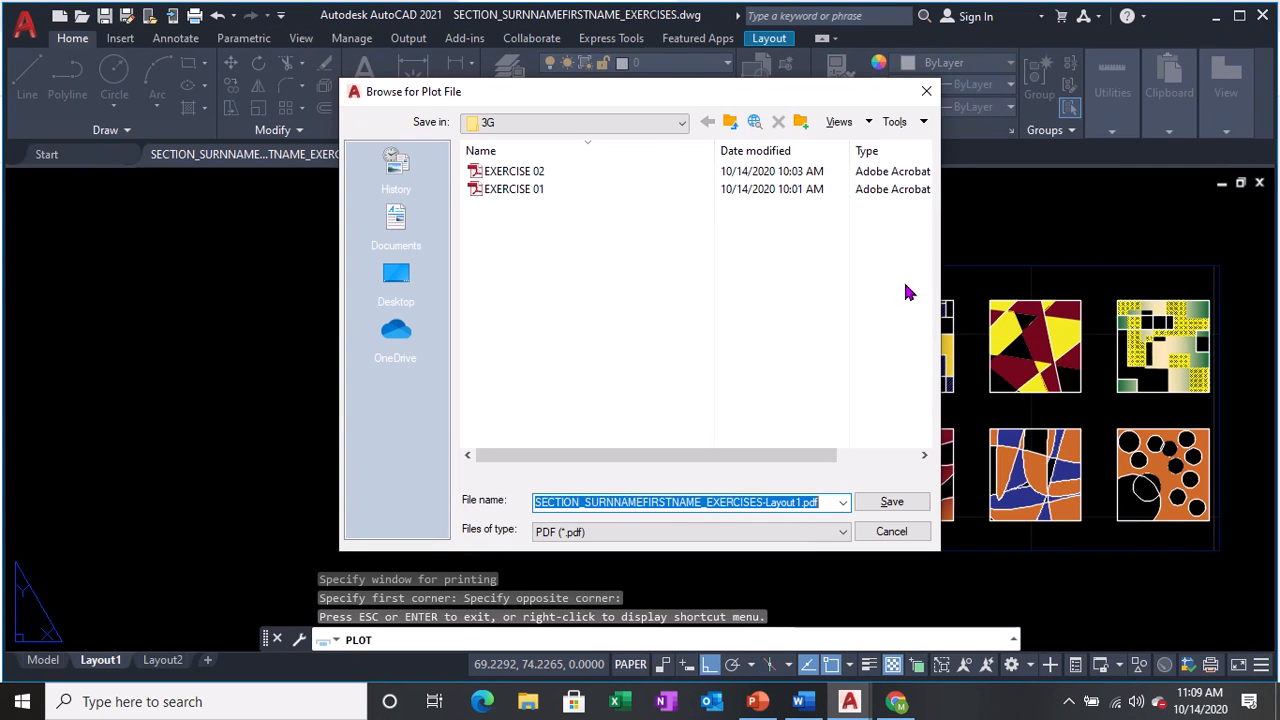
Set the plot file's save location to the CAD EXERCISES folder inside CAD 01.
{"action": "left_click", "coordinate": [651, 122]}
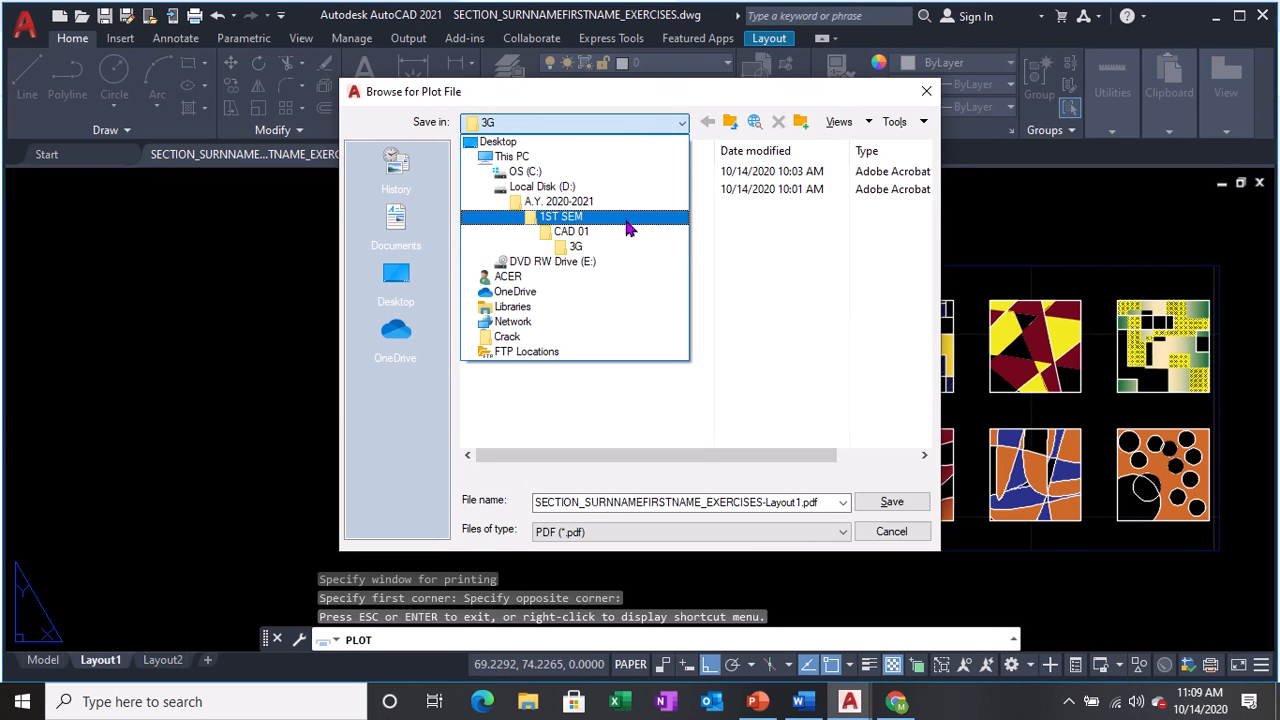
{"action": "left_click", "coordinate": [627, 220]}
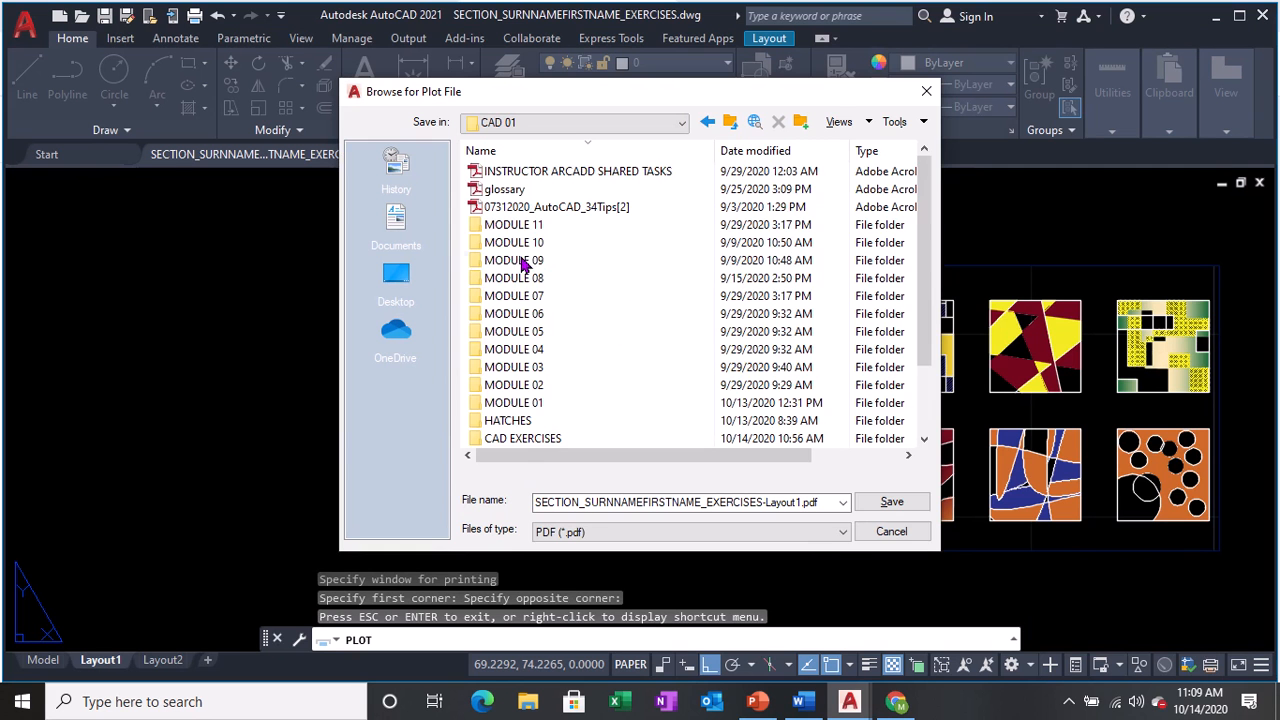
{"action": "scroll", "coordinate": [534, 420], "scroll_direction": "down", "scroll_amount": 1}
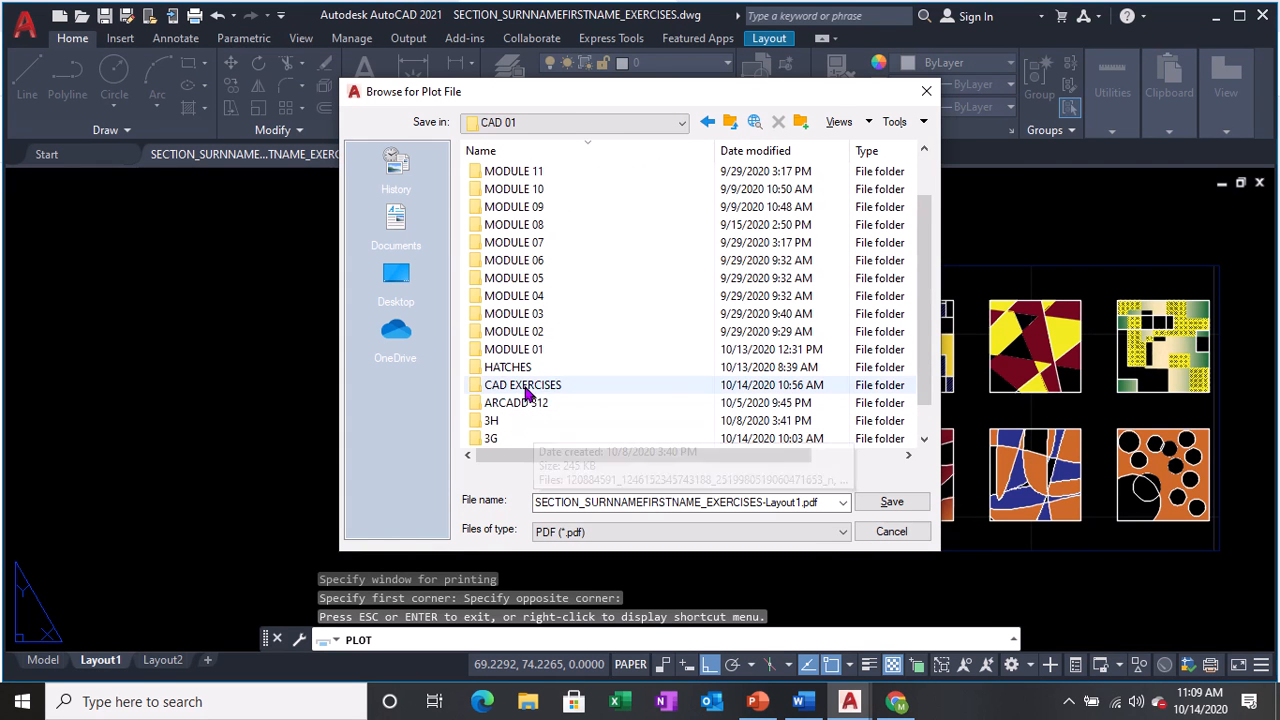
{"action": "left_click", "coordinate": [528, 390]}
{"action": "double_click", "coordinate": [528, 390]}
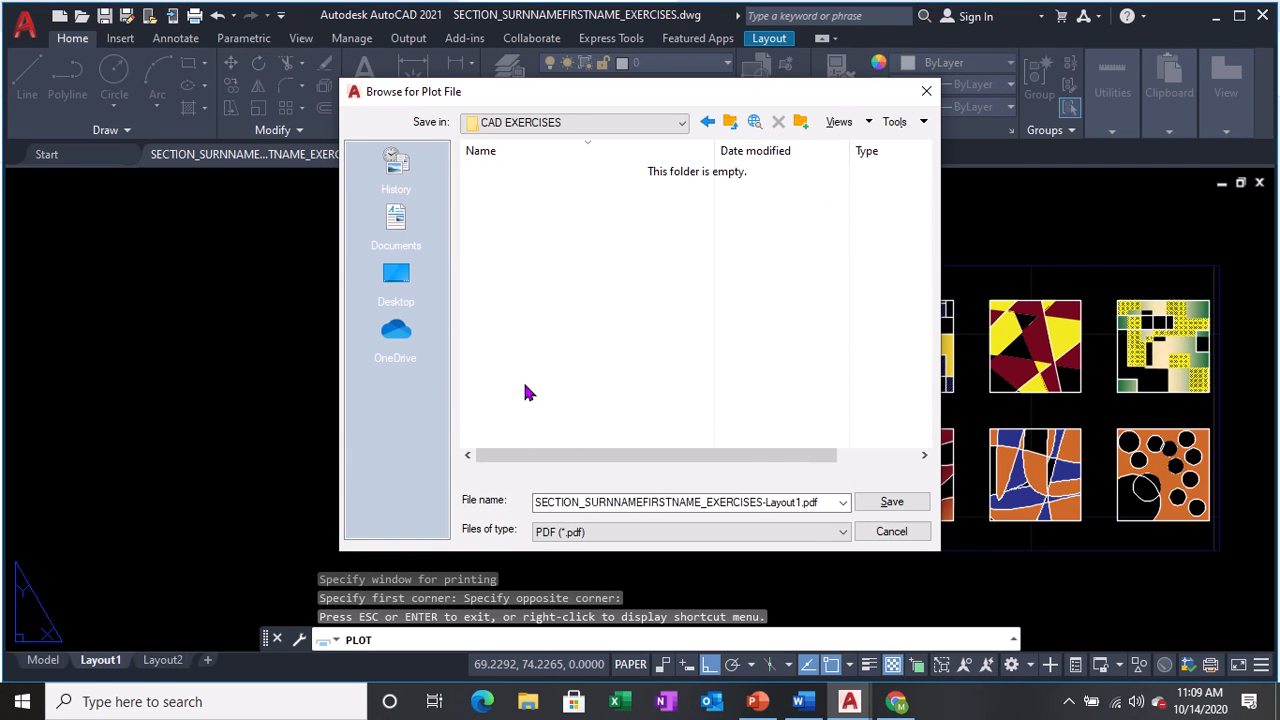
Name the plot file EXERCISE 01 and save it as a PDF.
{"action": "triple_click", "coordinate": [654, 502]}
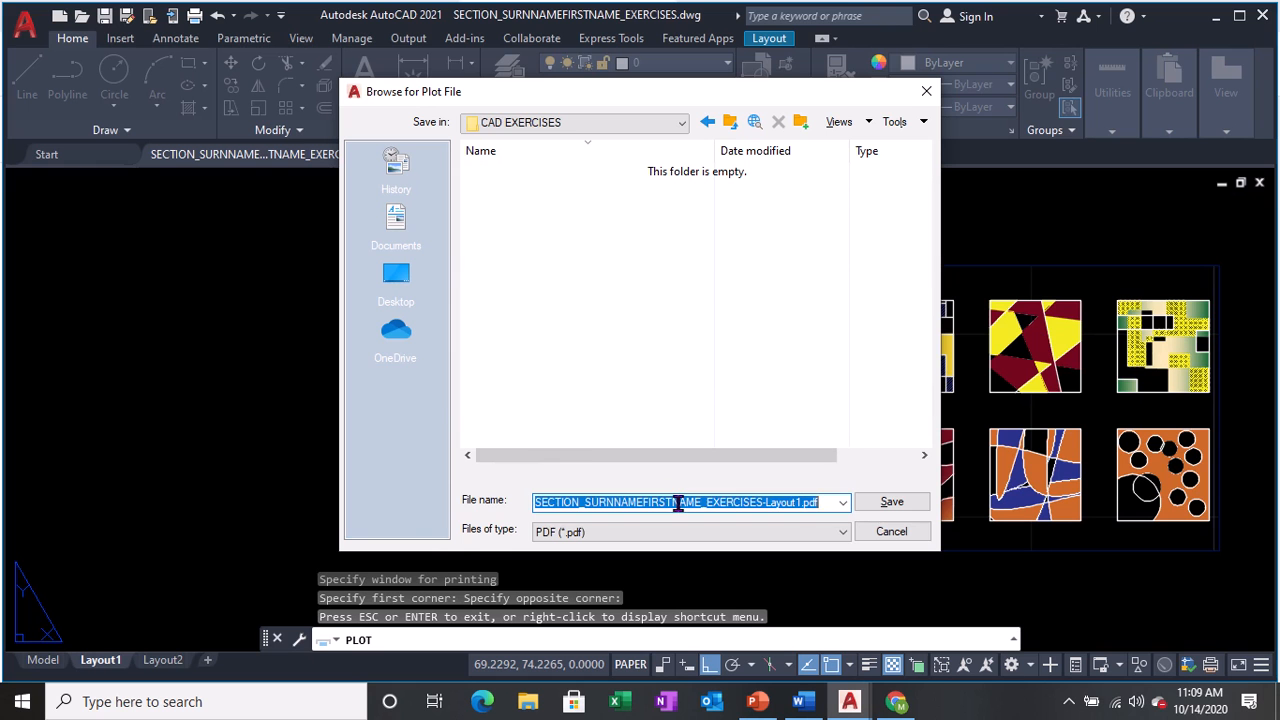
{"action": "type", "text": "EXER"}
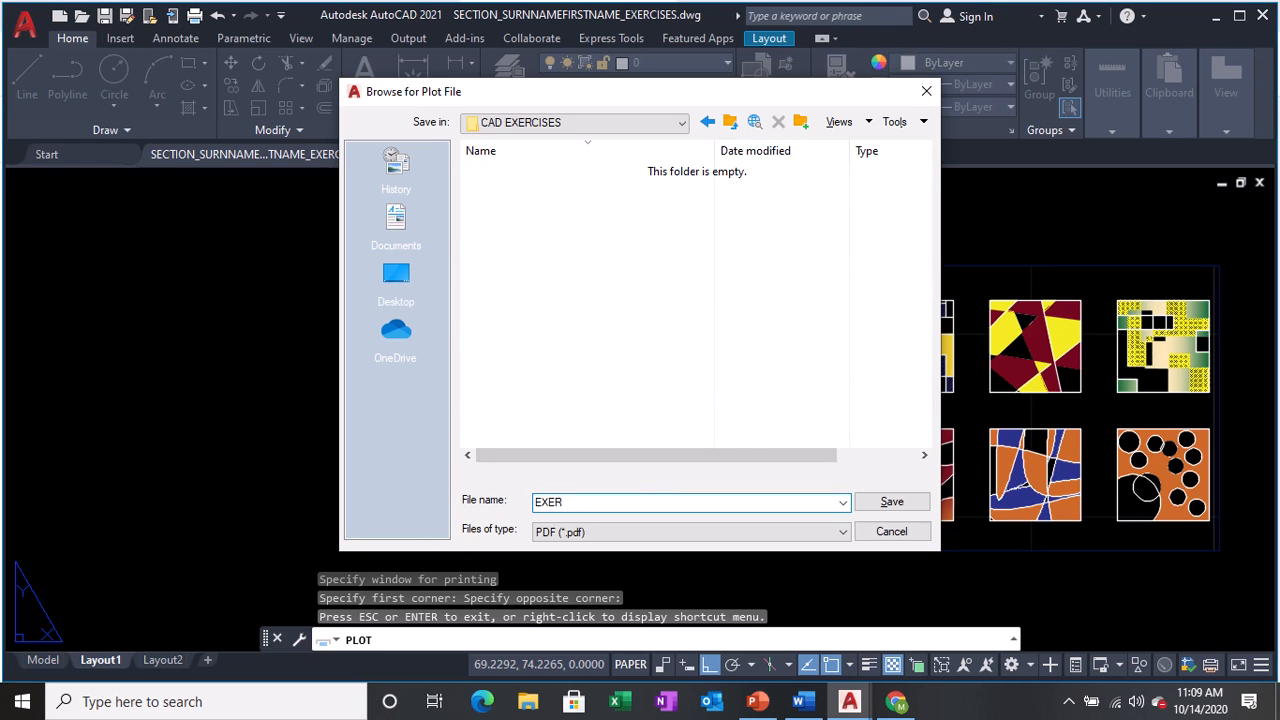
{"action": "type", "text": "CISE 01"}
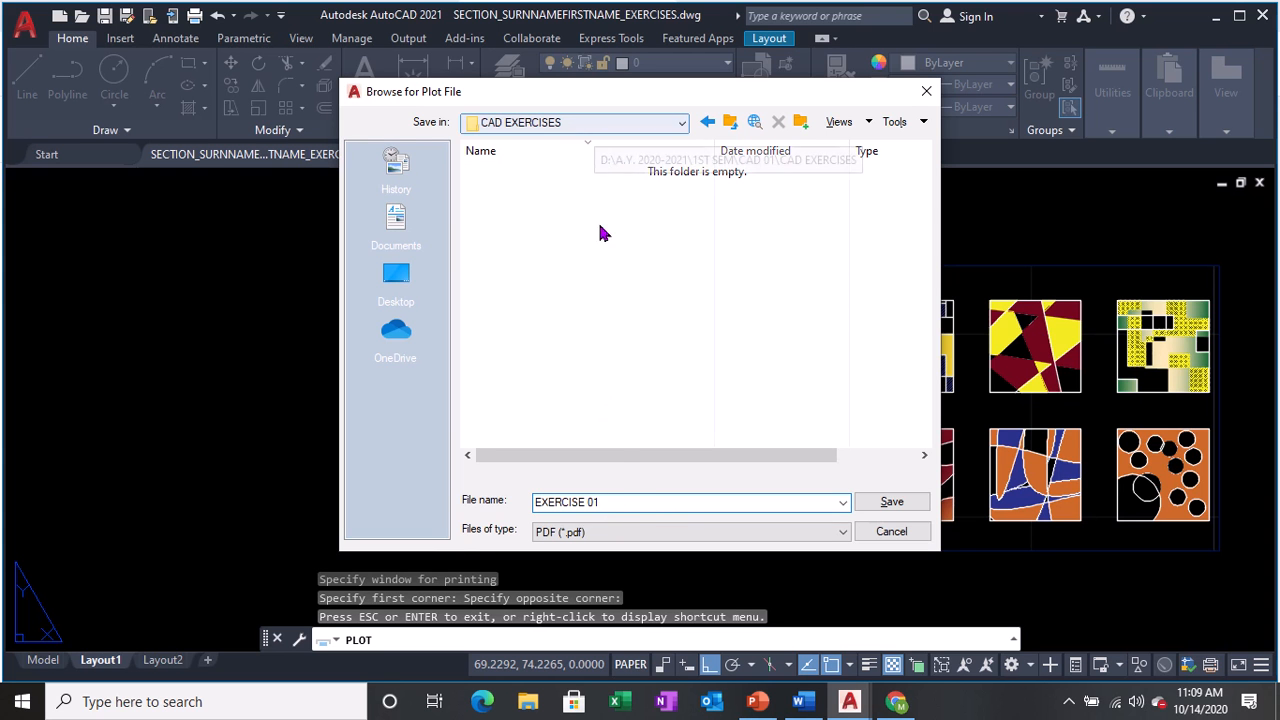
{"action": "left_click", "coordinate": [621, 501]}
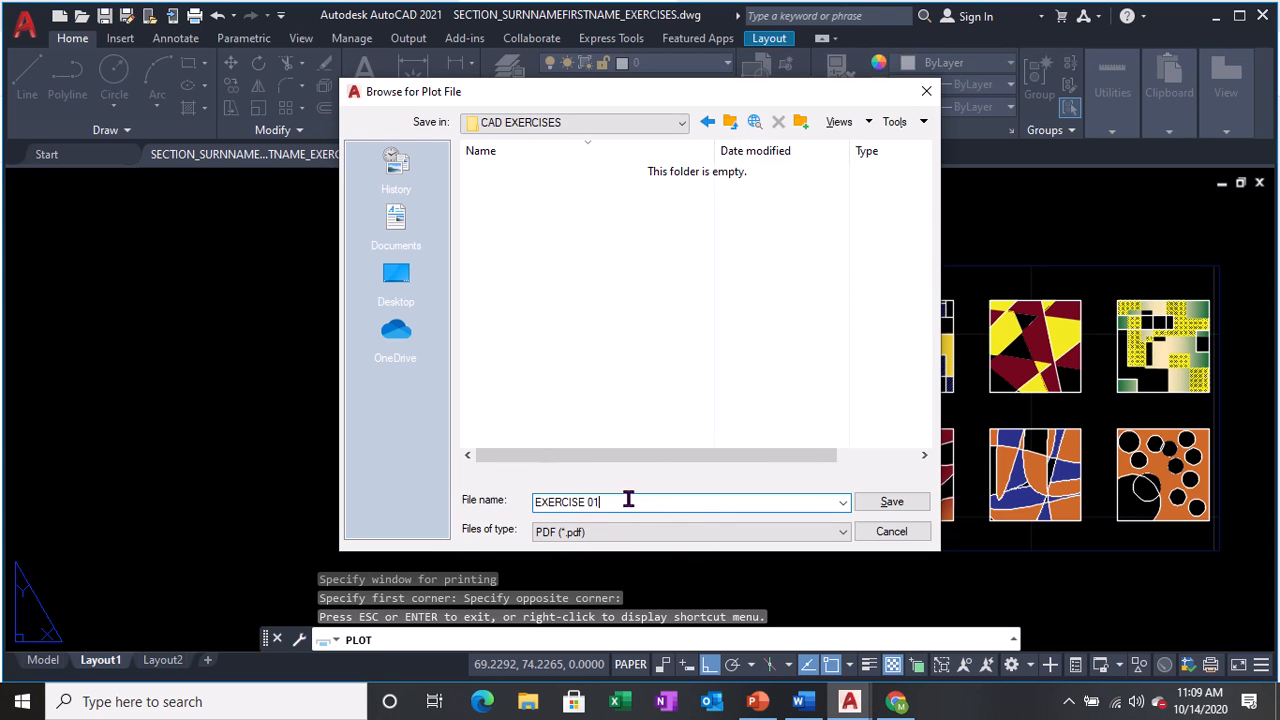
{"action": "left_click", "coordinate": [890, 510]}
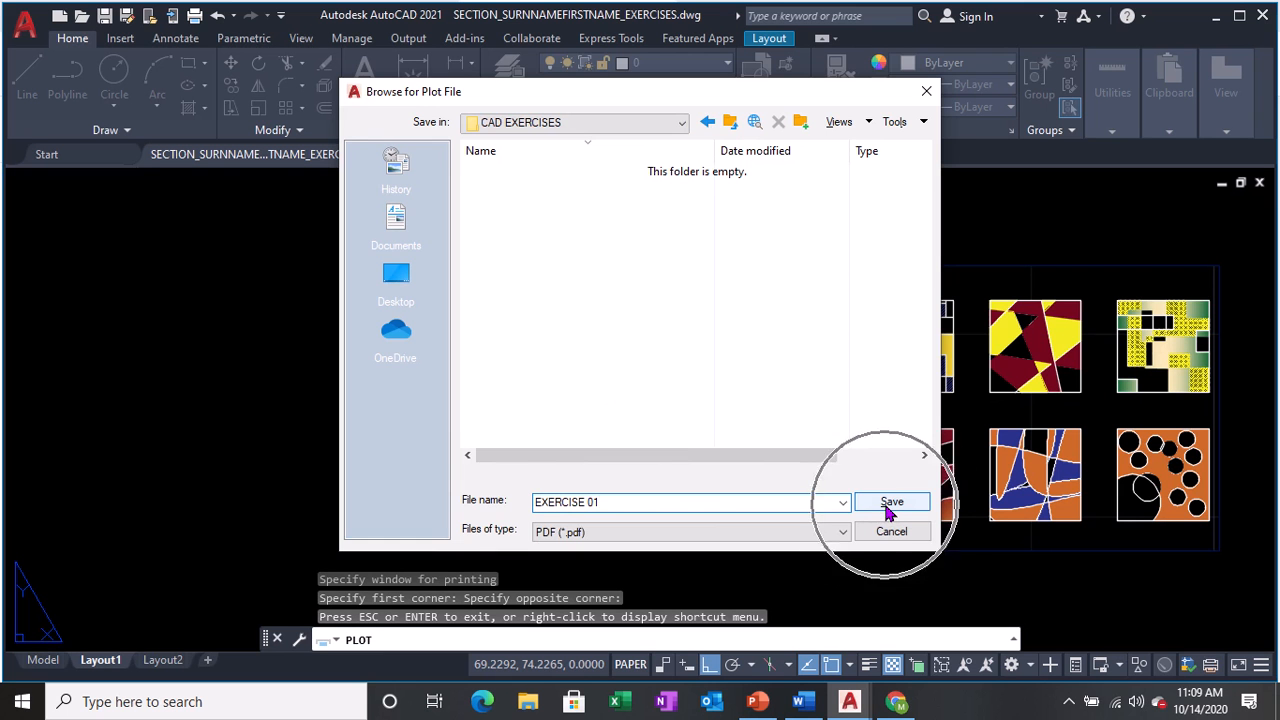
{"action": "left_click", "coordinate": [891, 507]}
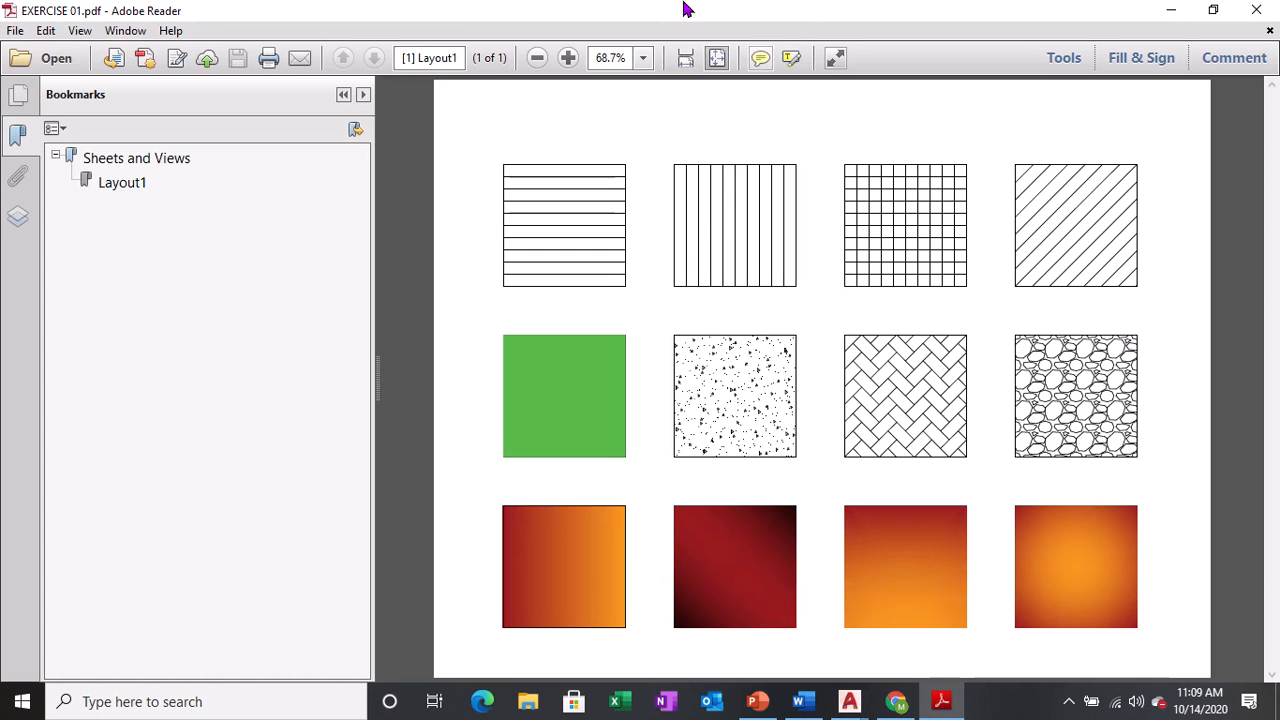
Examine the plotted EXERCISE 01 PDF in Adobe Reader and close it to return to AutoCAD.
{"action": "mouse_move", "coordinate": [686, 8]}
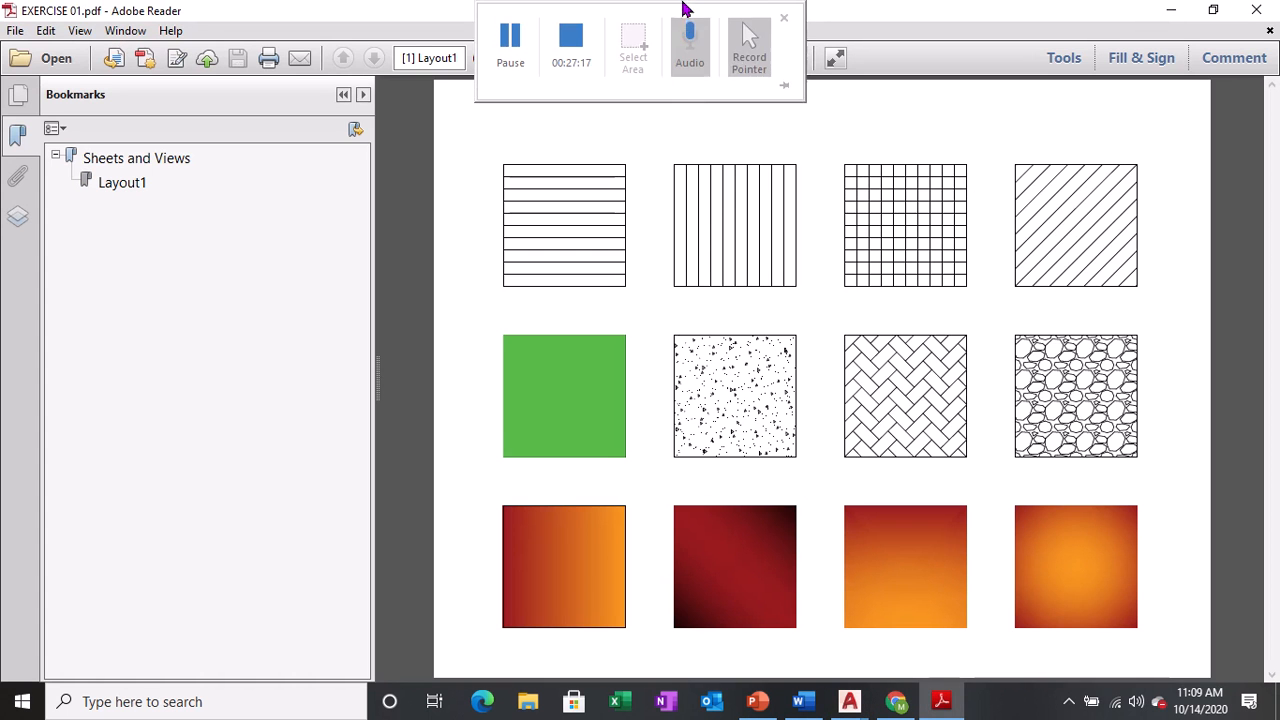
{"action": "left_click", "coordinate": [851, 393]}
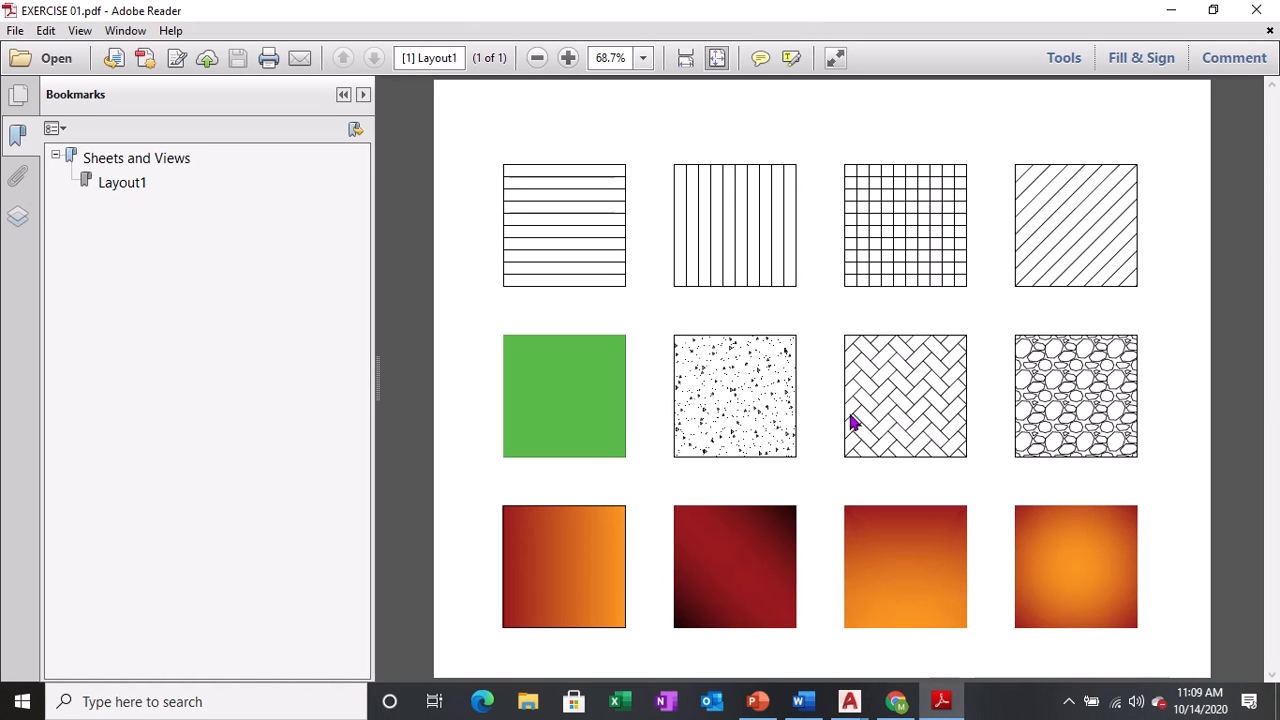
{"action": "left_click", "coordinate": [456, 319]}
{"action": "left_click", "coordinate": [1255, 20]}
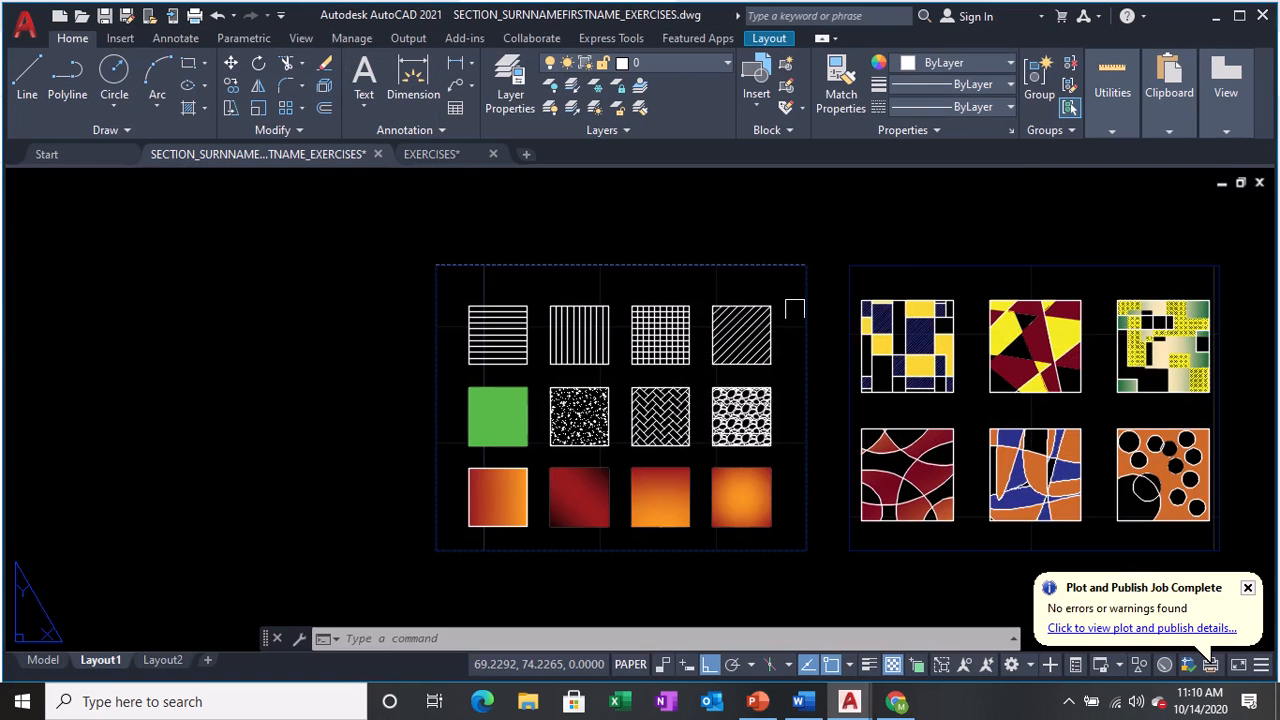
Start another single-sheet plot of Layout1, window the frame around the six colored pattern squares and apply the settings to the layout.
{"action": "middle_click_drag", "start_coordinate": [796, 312], "coordinate": [392, 298]}
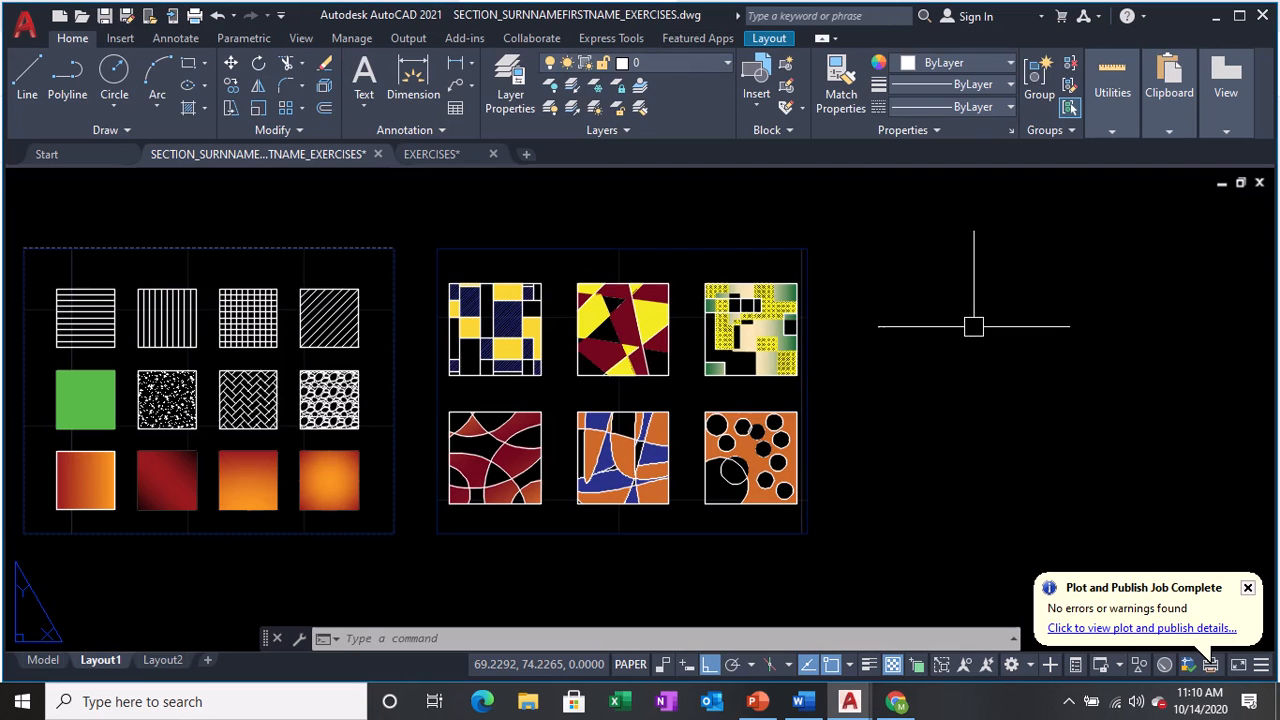
{"action": "key", "text": "ctrl+p"}
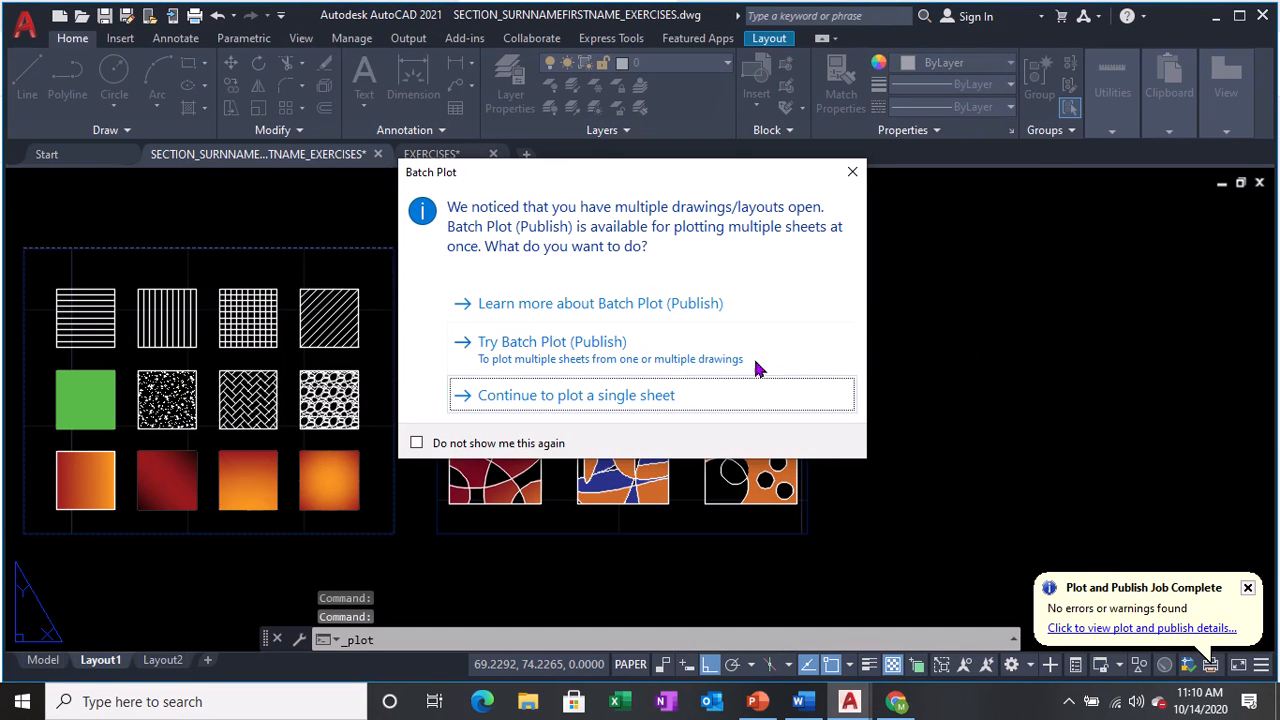
{"action": "left_click", "coordinate": [565, 400]}
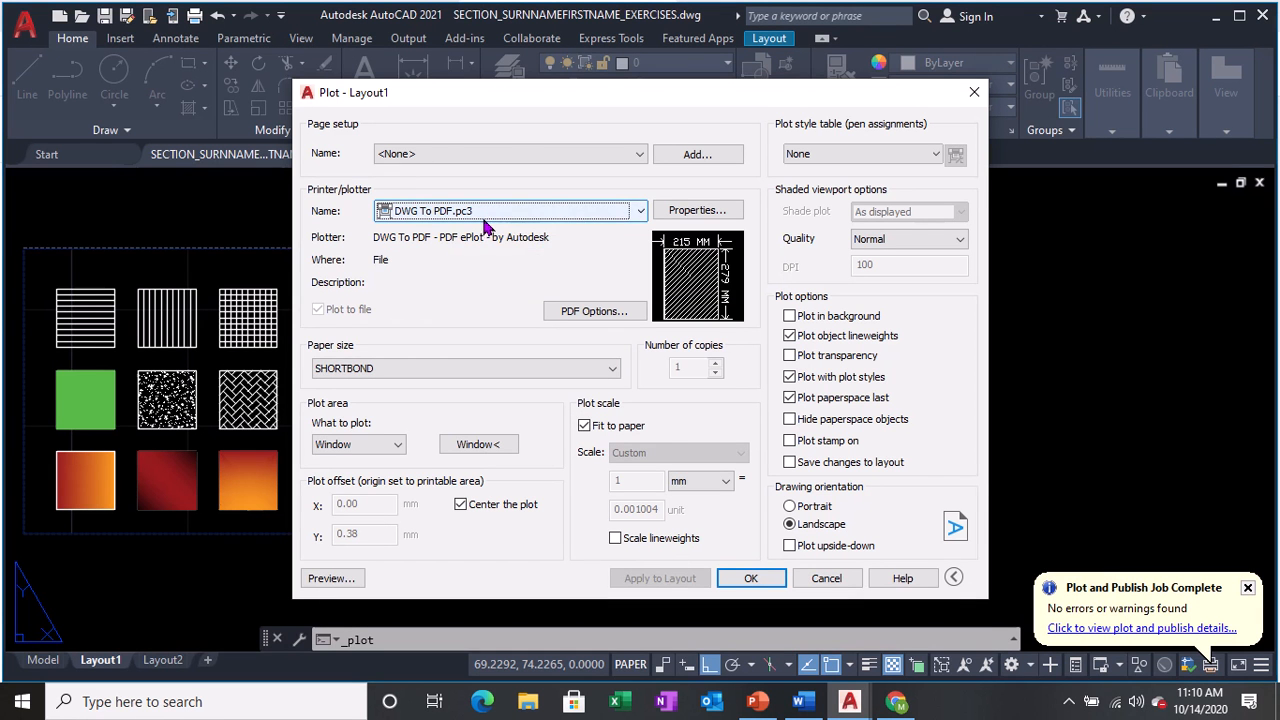
{"action": "key", "text": "ctrl"}
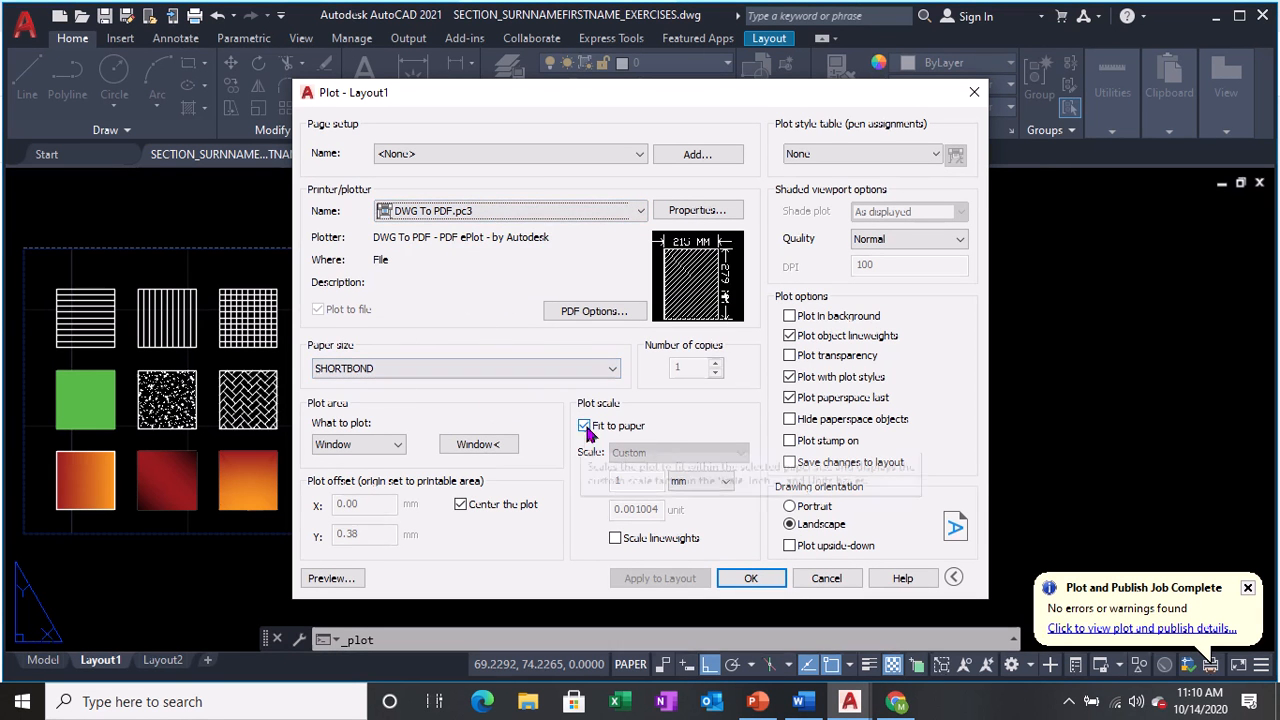
{"action": "key", "text": "ctrl"}
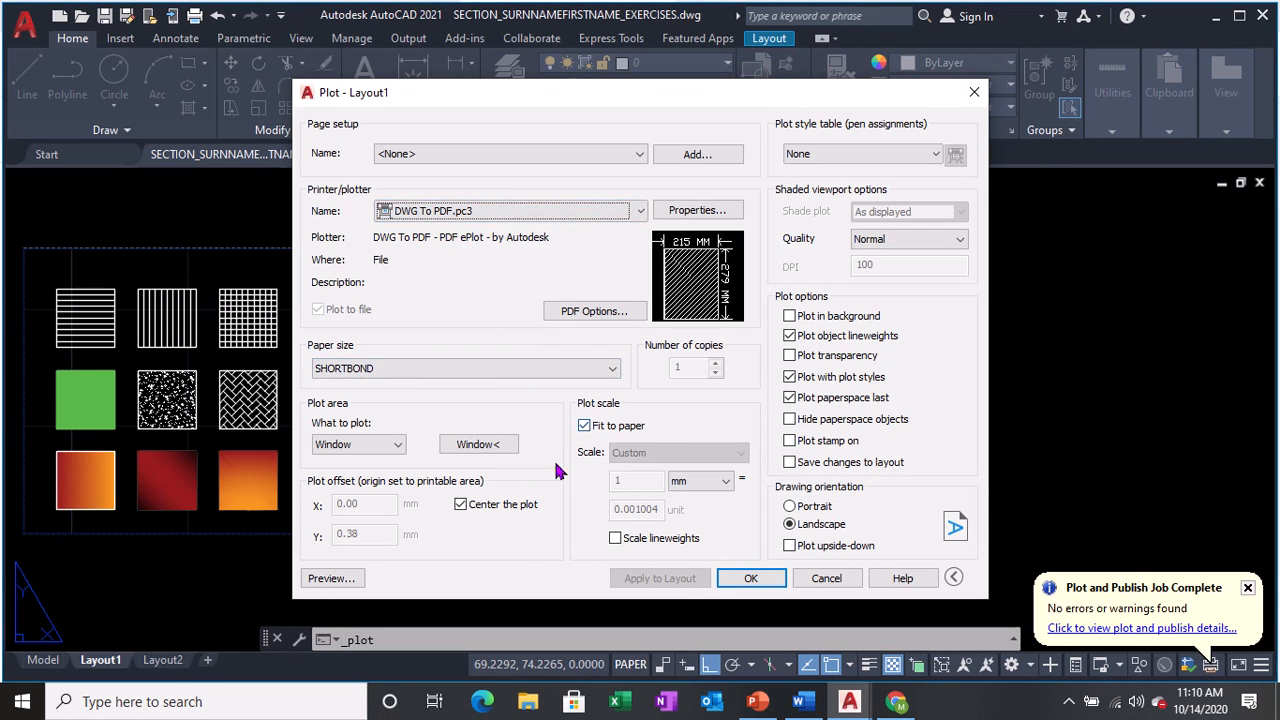
{"action": "left_click", "coordinate": [478, 445]}
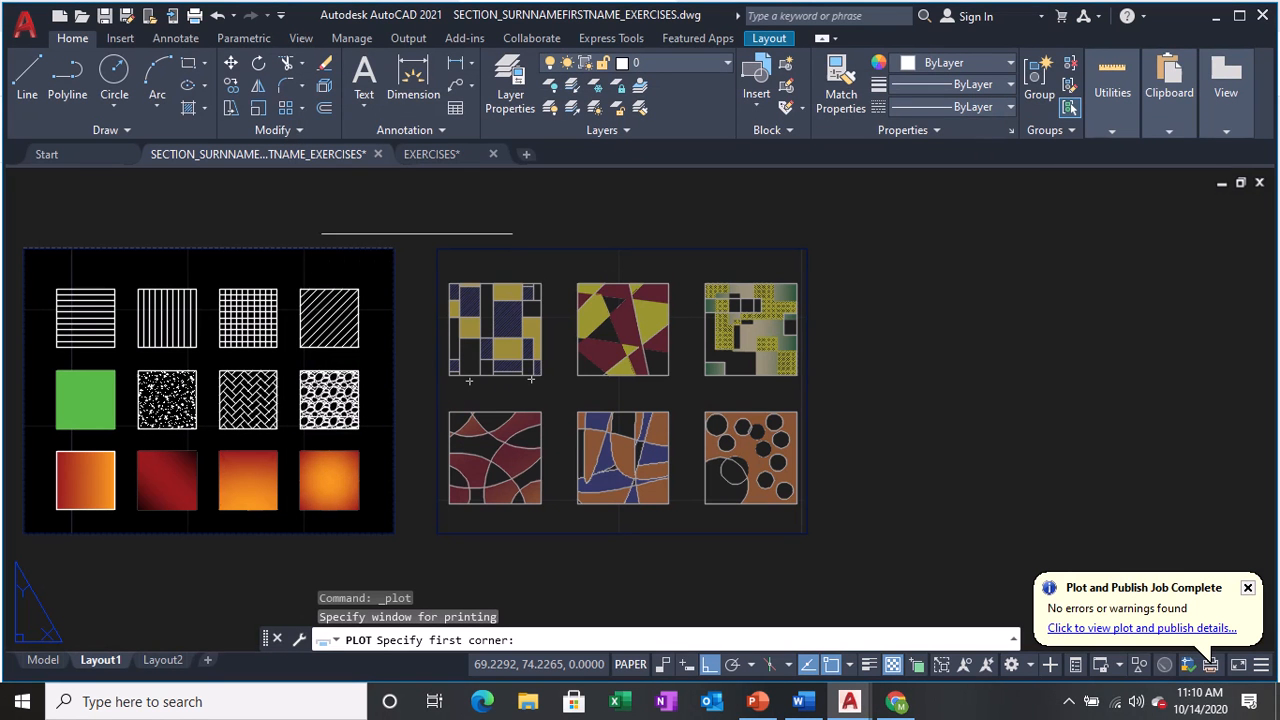
{"action": "left_click", "coordinate": [436, 249]}
{"action": "left_click", "coordinate": [807, 535]}
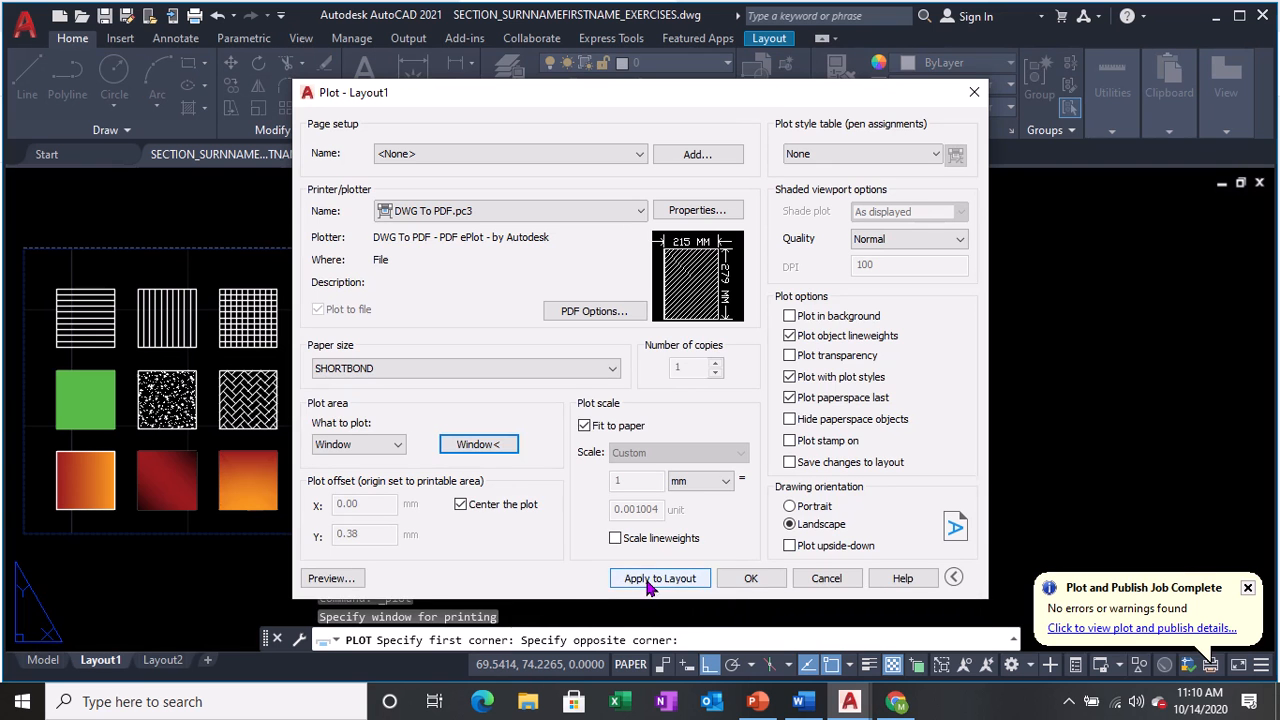
{"action": "left_click", "coordinate": [648, 582]}
Preview the plot of the six colored pattern squares, check it up close and start plotting from the preview.
{"action": "left_click", "coordinate": [350, 585]}
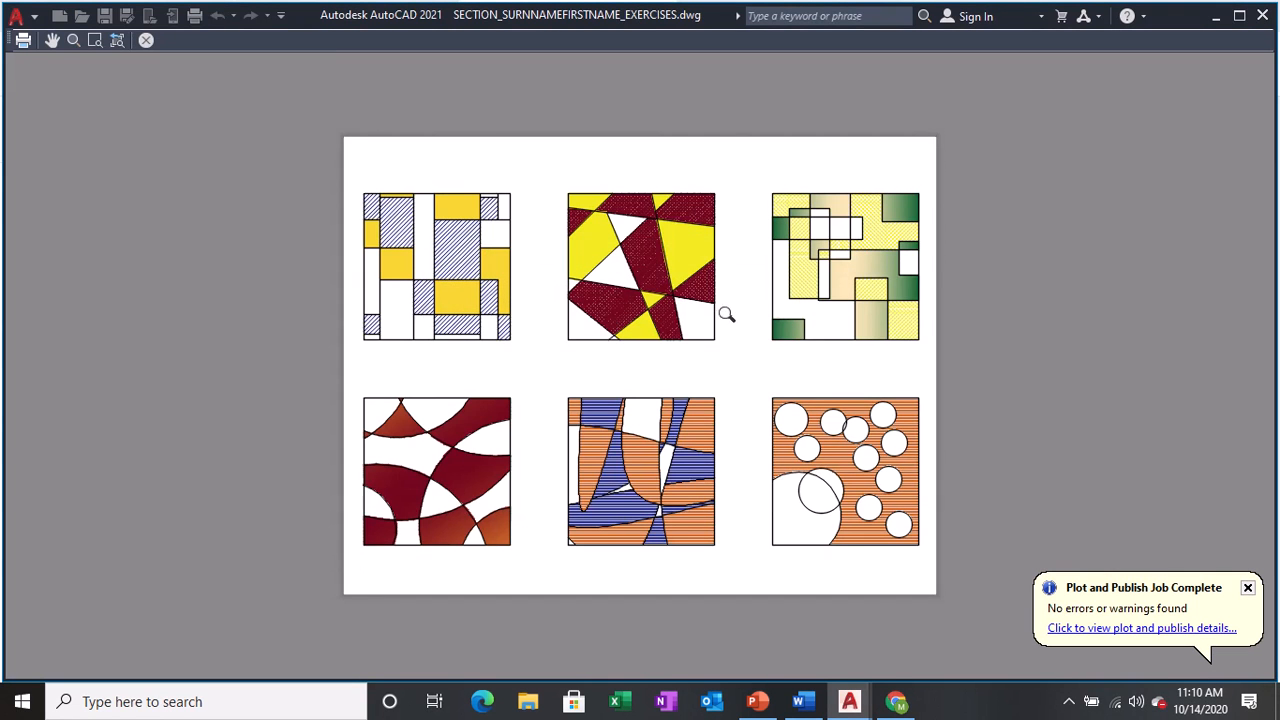
{"action": "middle_click_drag", "start_coordinate": [766, 280], "coordinate": [794, 176]}
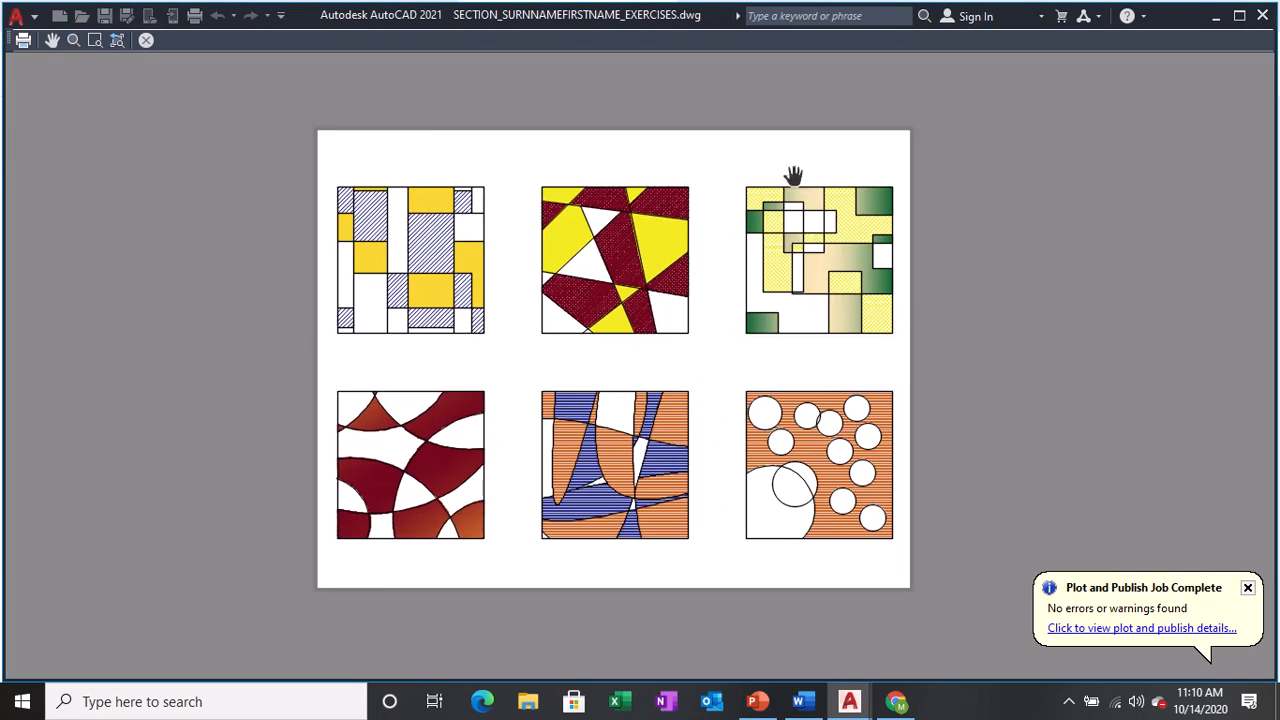
{"action": "scroll", "coordinate": [308, 133], "scroll_direction": "up", "scroll_amount": 5}
{"action": "scroll", "coordinate": [371, 290], "scroll_direction": "down", "scroll_amount": 4}
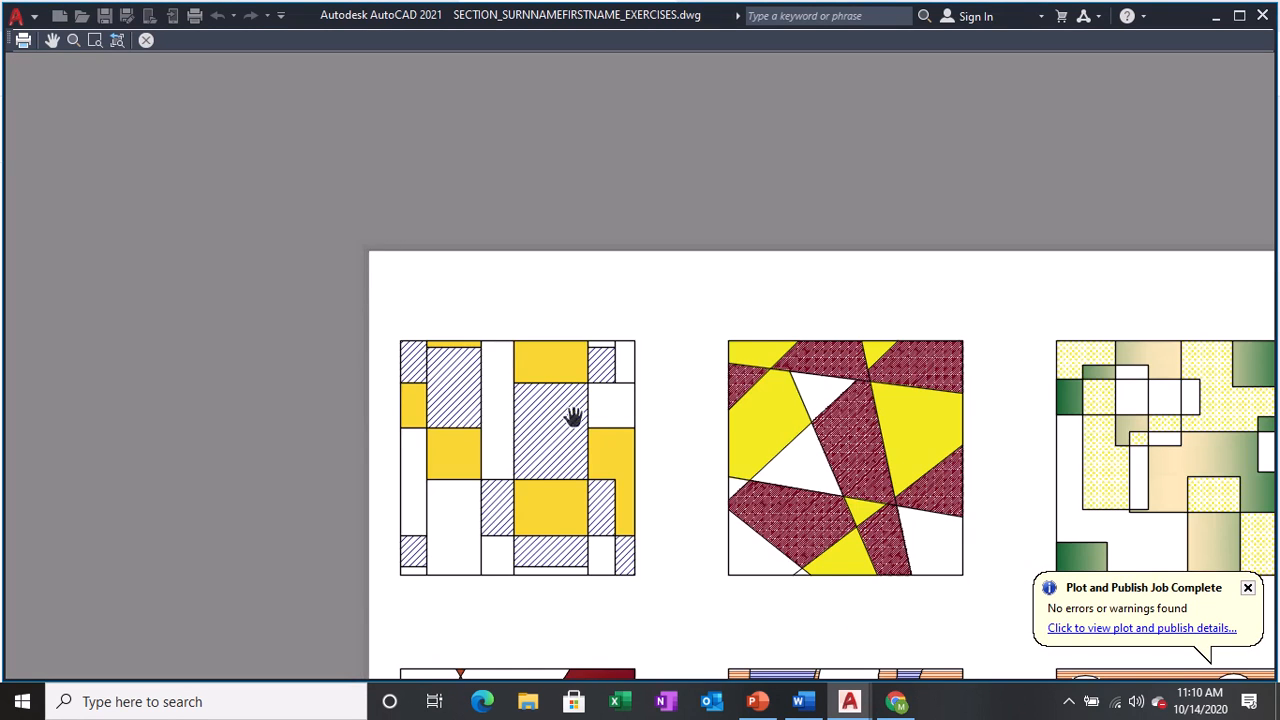
{"action": "left_click_drag", "start_coordinate": [573, 417], "coordinate": [438, 166]}
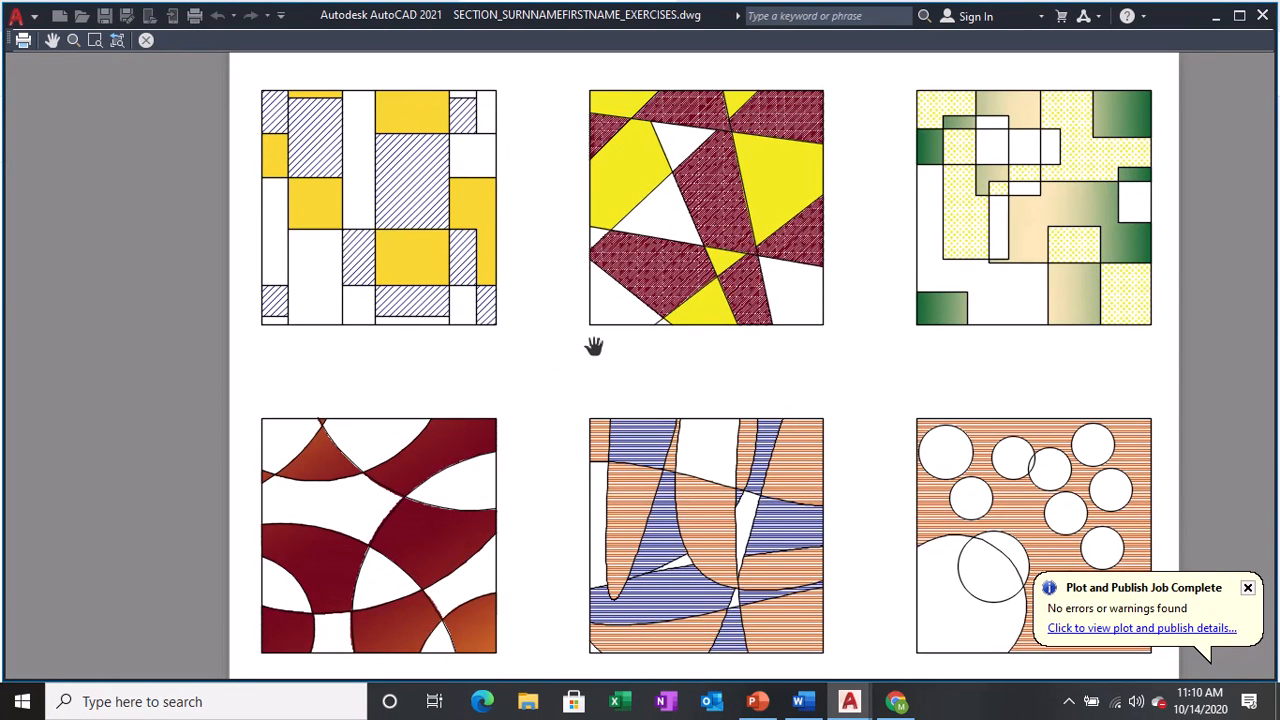
{"action": "scroll", "coordinate": [594, 346], "scroll_direction": "down", "scroll_amount": 2}
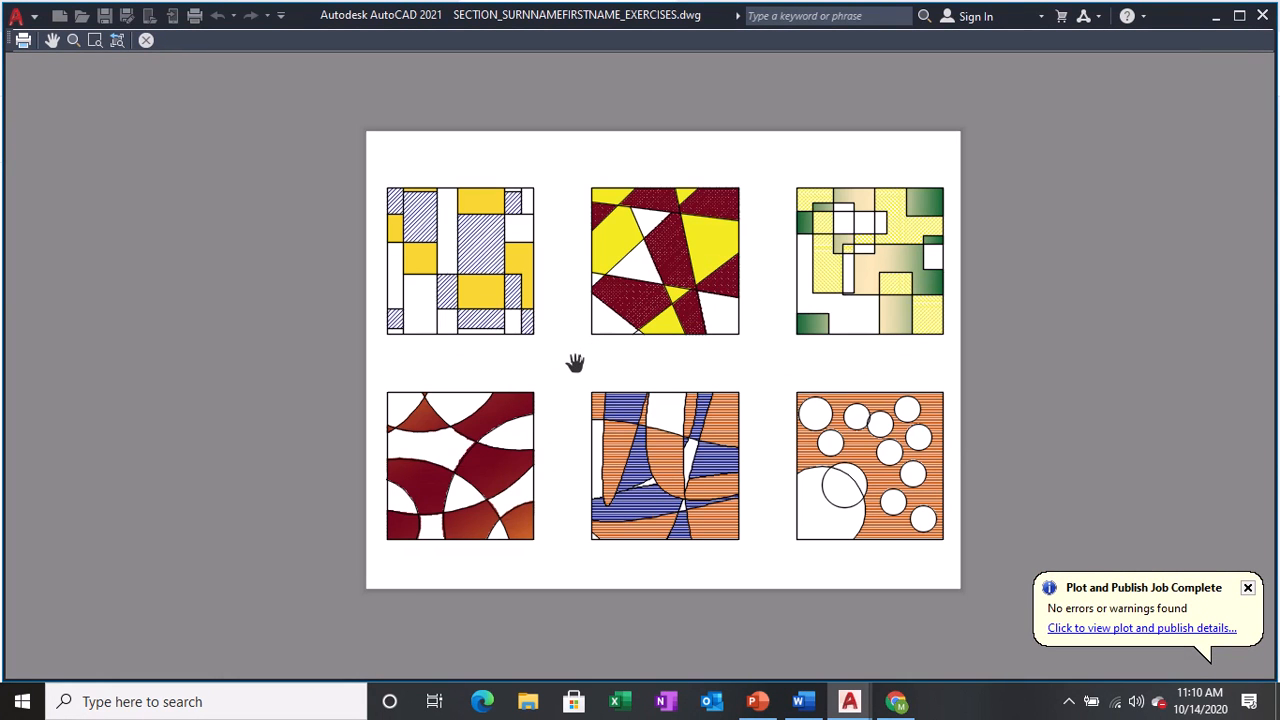
{"action": "right_click", "coordinate": [914, 303]}
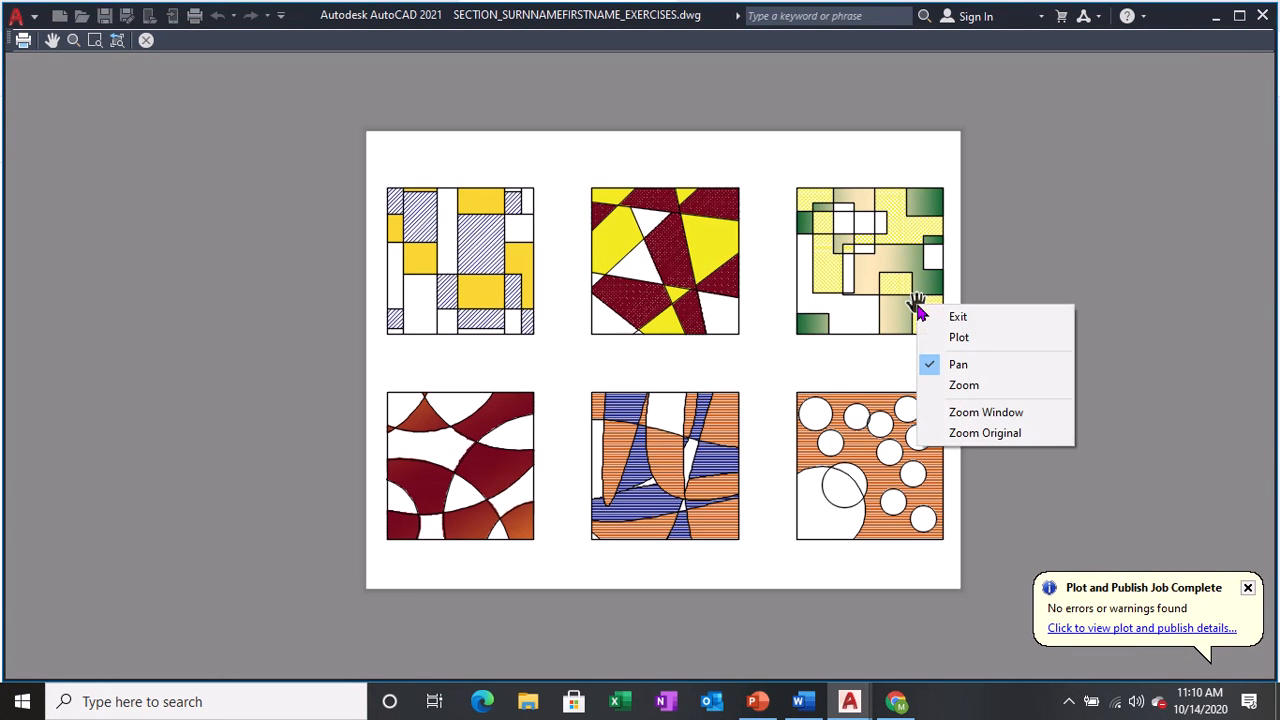
{"action": "left_click", "coordinate": [985, 338]}
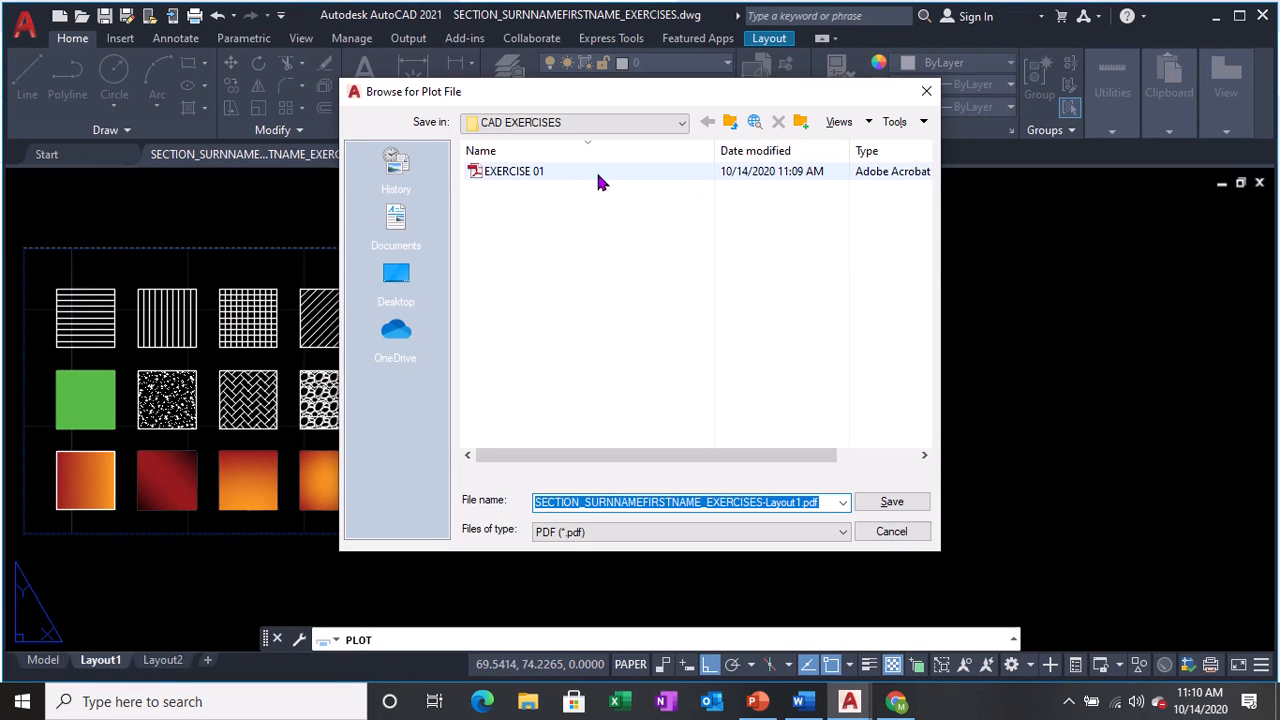
Name the plot file EXERCISE 02 and save it as a PDF in the CAD EXERCISES folder.
{"action": "left_click", "coordinate": [531, 171]}
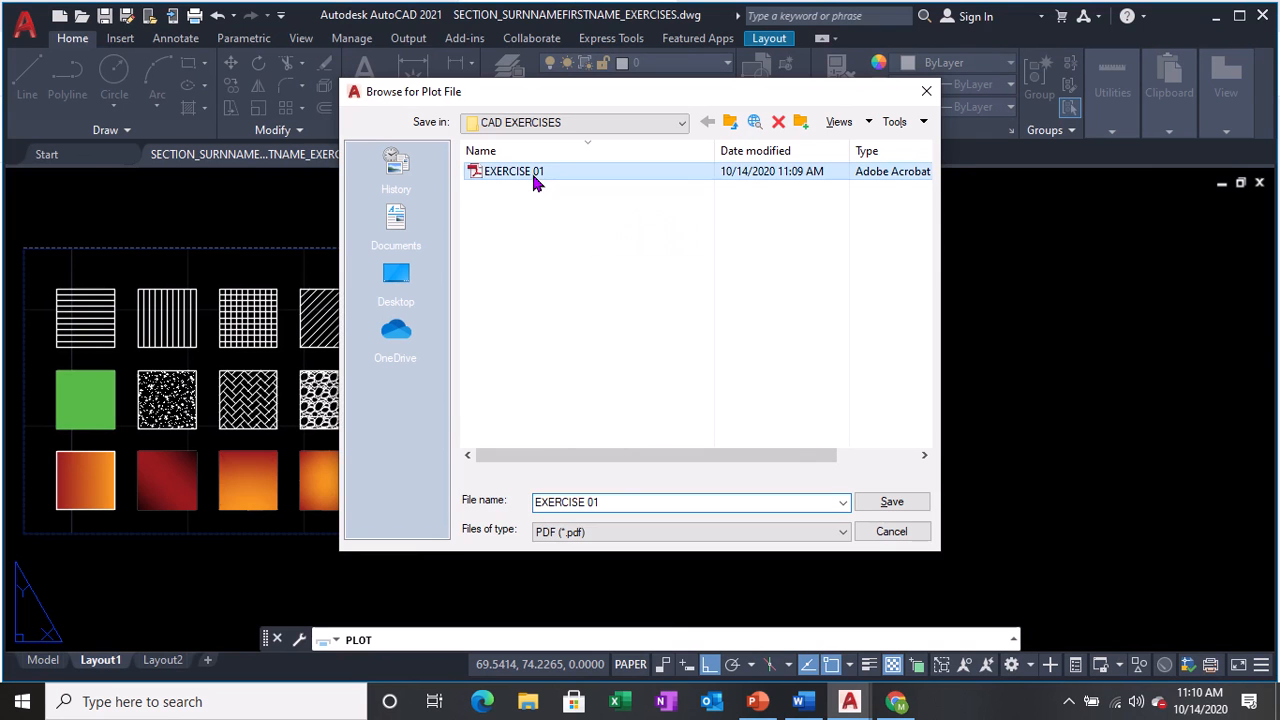
{"action": "left_click", "coordinate": [546, 532]}
{"action": "left_click", "coordinate": [609, 502]}
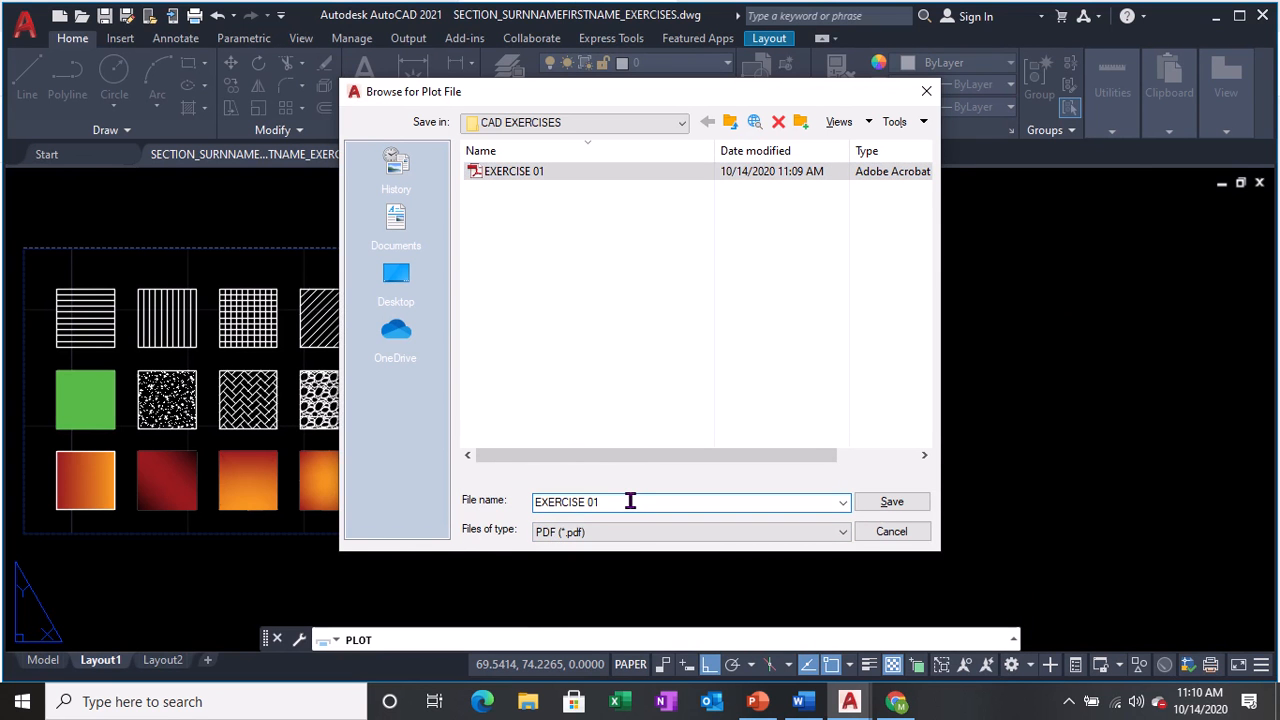
{"action": "key", "text": "BackSpace"}
{"action": "type", "text": "2"}
{"action": "left_click", "coordinate": [887, 509]}
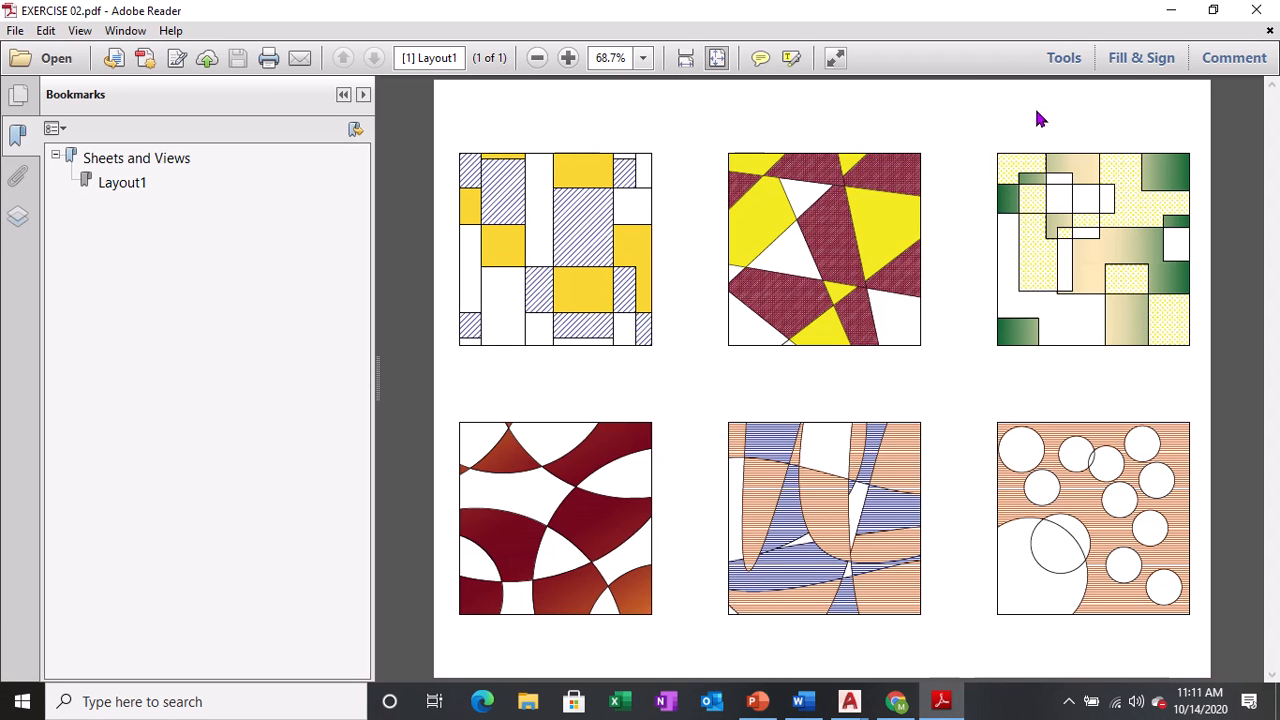
{"action": "left_click", "coordinate": [950, 200]}
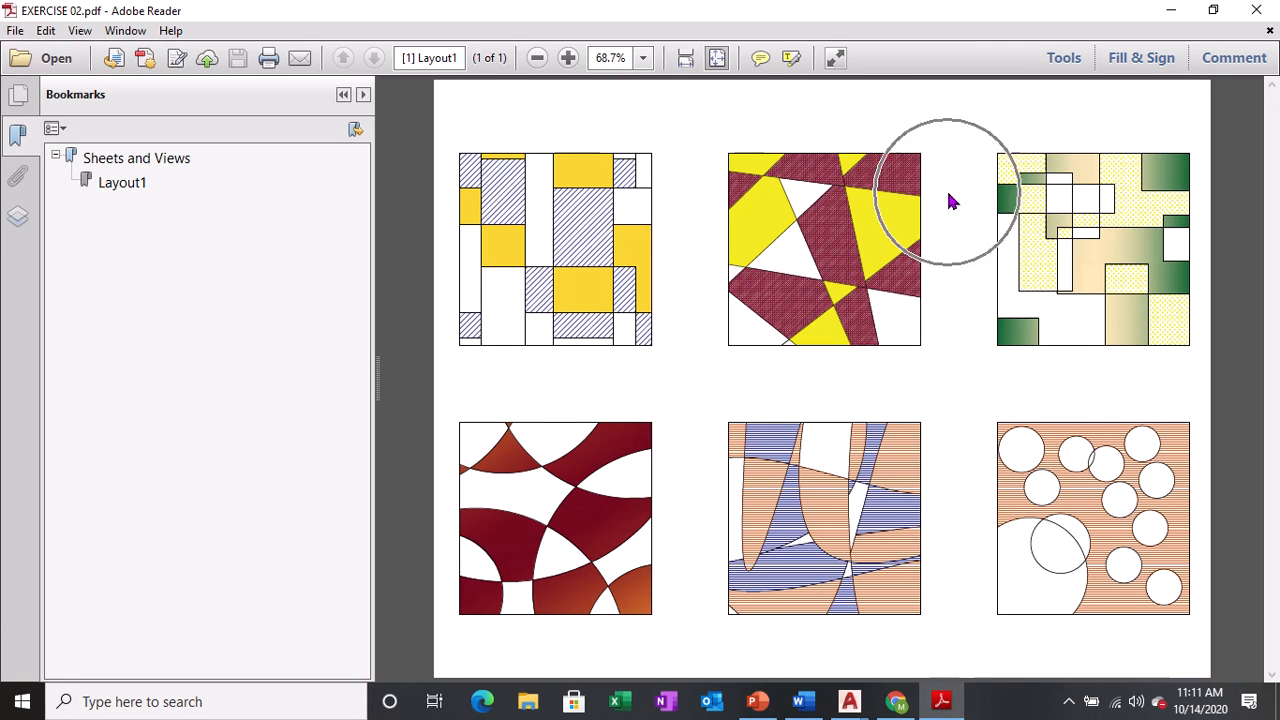